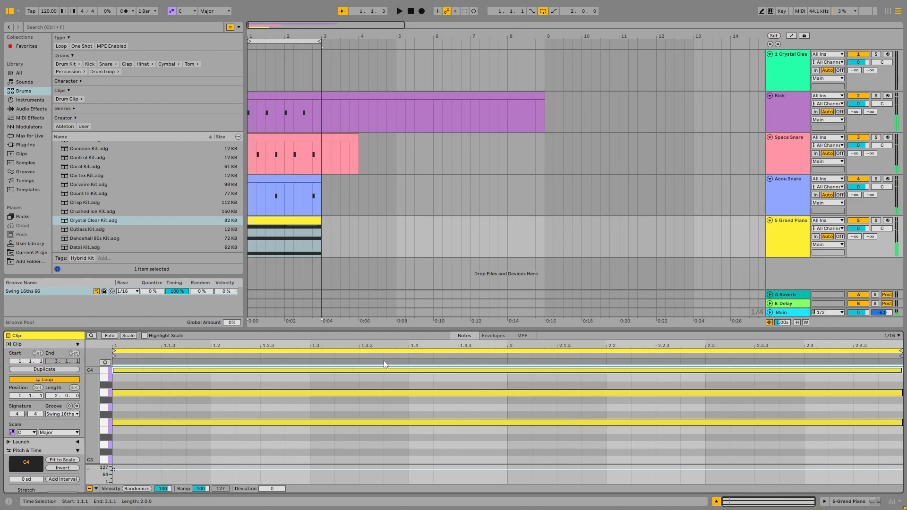
- Set the project tempo to 90 BPM and toggle playback with the Space Snare clip selected
left_click_drag(50, 9, 50, 24)
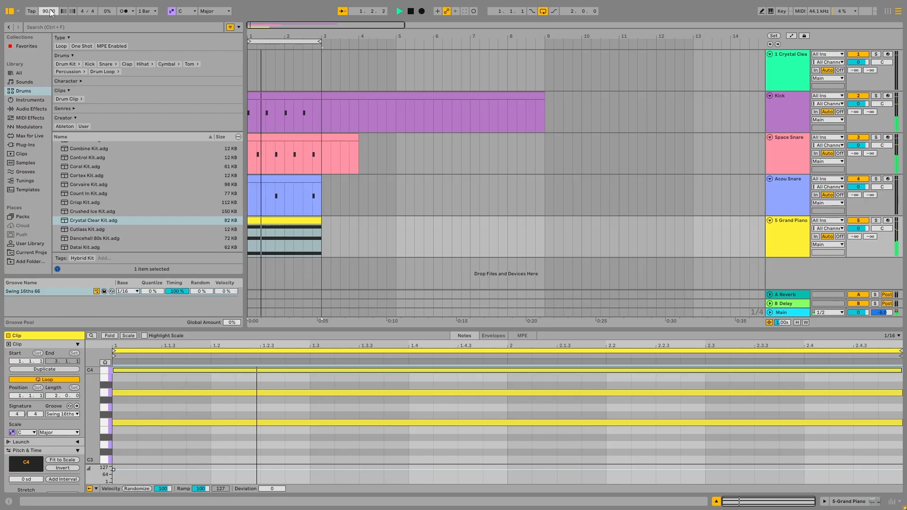
left_click(265, 137)
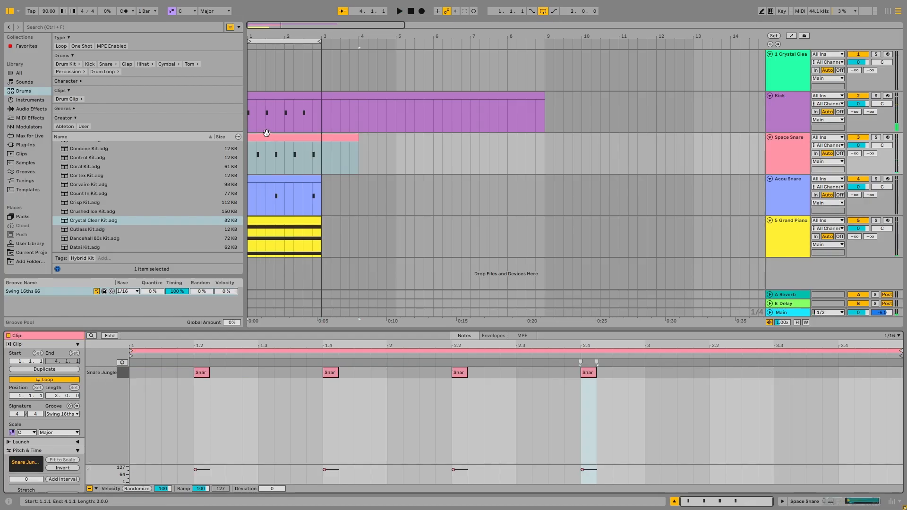
key("space")
- Shorten the Kick and Space Snare clips so that both end at bar 3
left_click(308, 99)
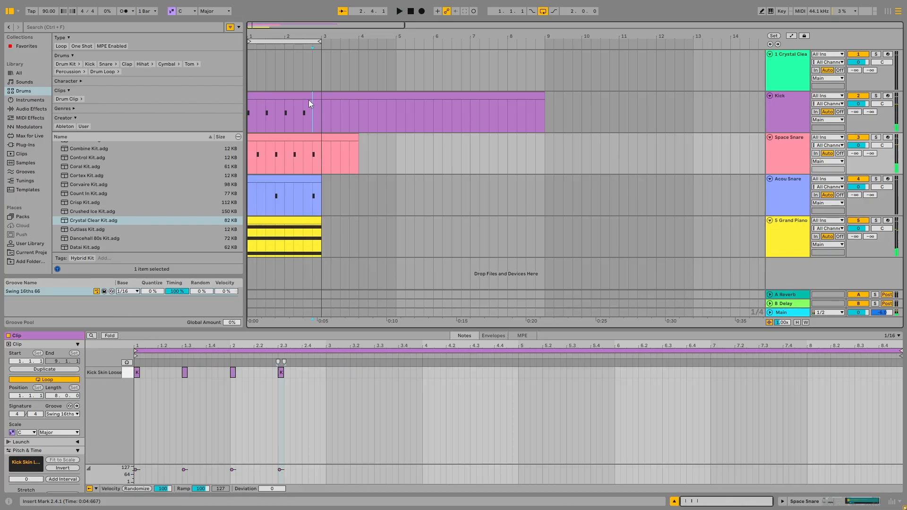
key("space")
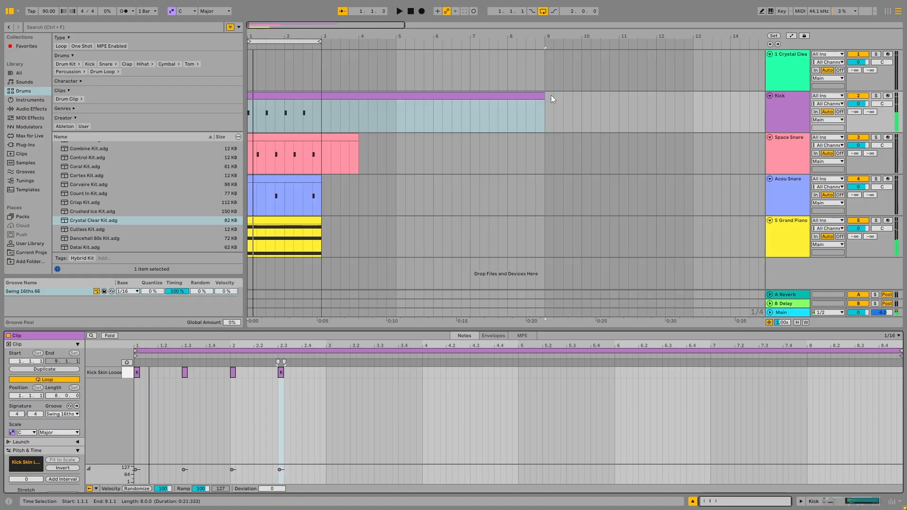
left_click_drag(546, 95, 322, 109)
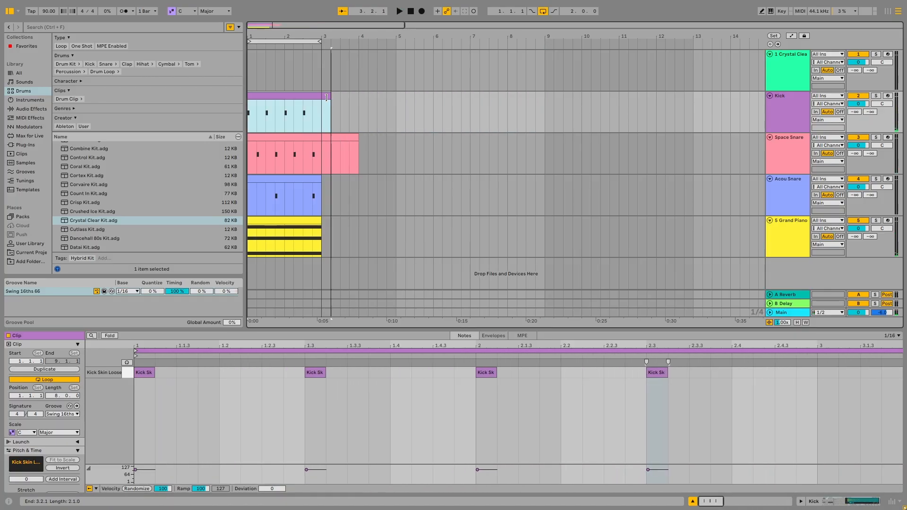
left_click(353, 136)
left_click_drag(353, 136, 332, 134)
key("space")
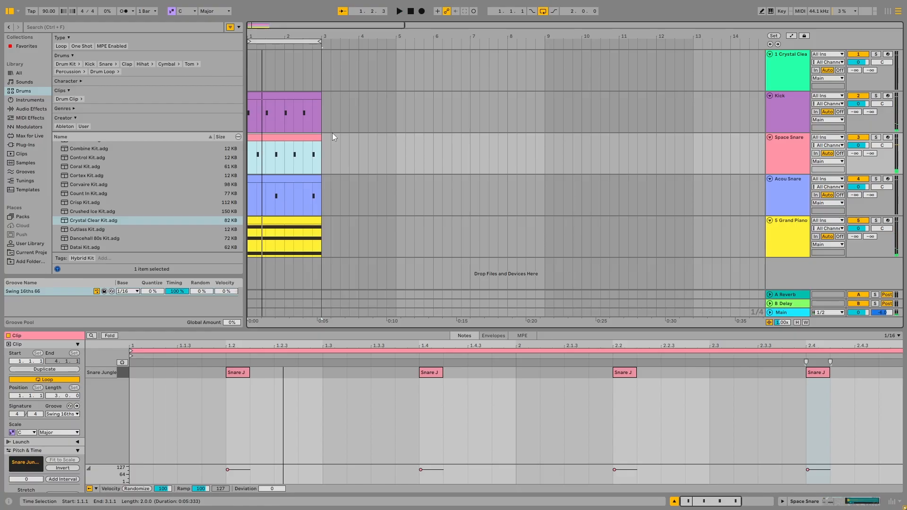
- Delete all the notes from the Grand Piano clip and play the loop without them
left_click(298, 218)
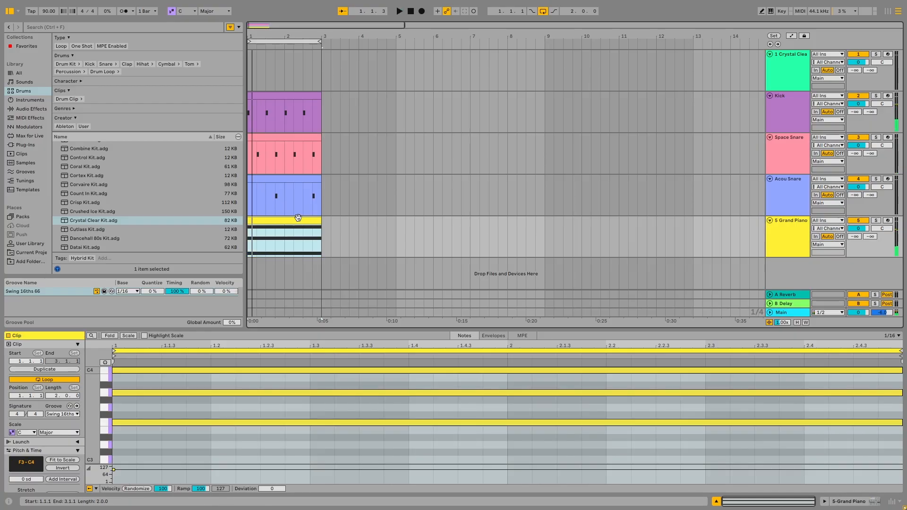
key("space")
left_click_drag(307, 463, 280, 369)
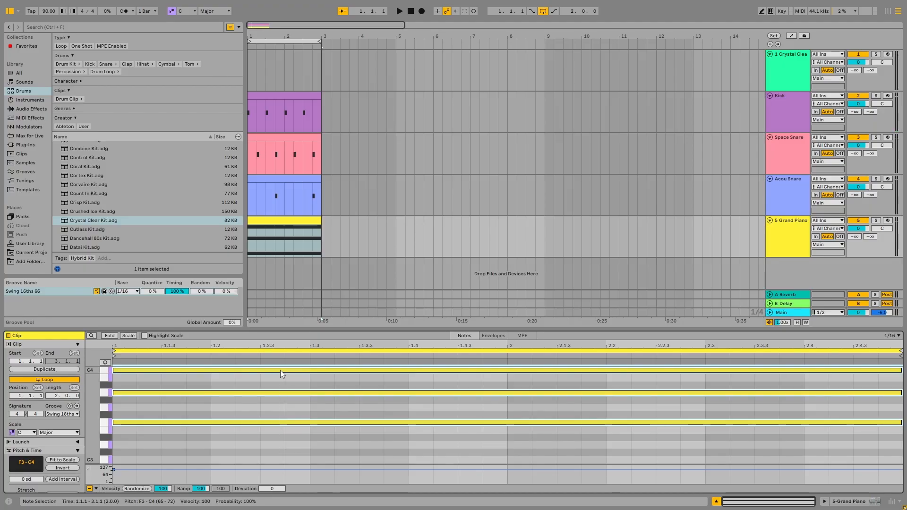
key("Delete")
key("space")
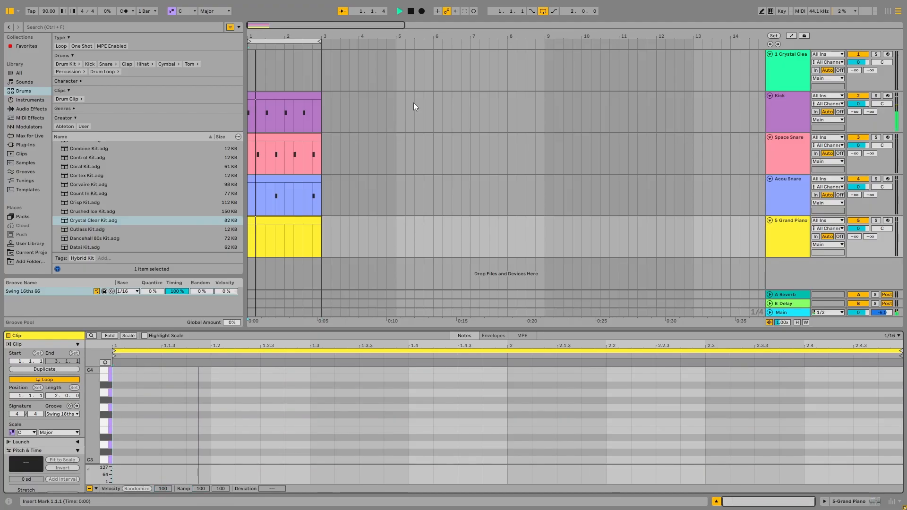
key("space")
- Deactivate the Crystal Clear Kit track and play the remaining tracks
left_click_drag(405, 25, 285, 23)
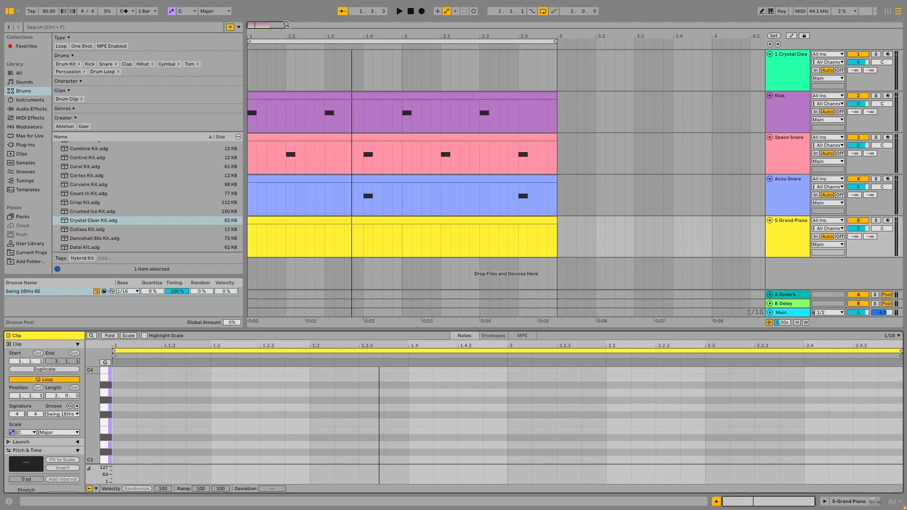
left_click(327, 95)
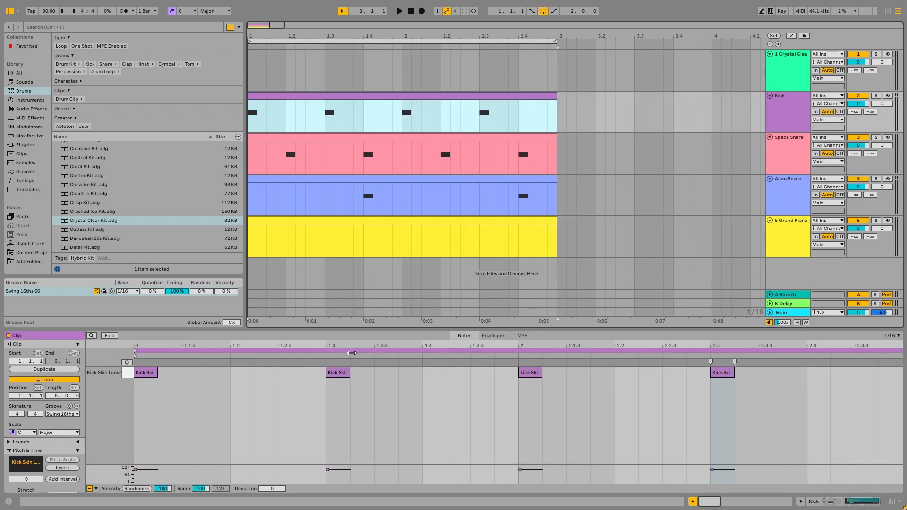
key("space")
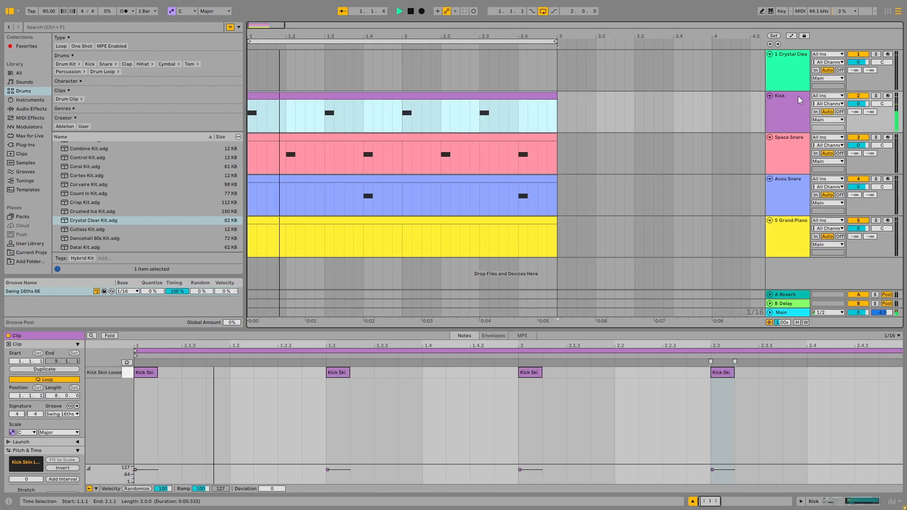
right_click(798, 72)
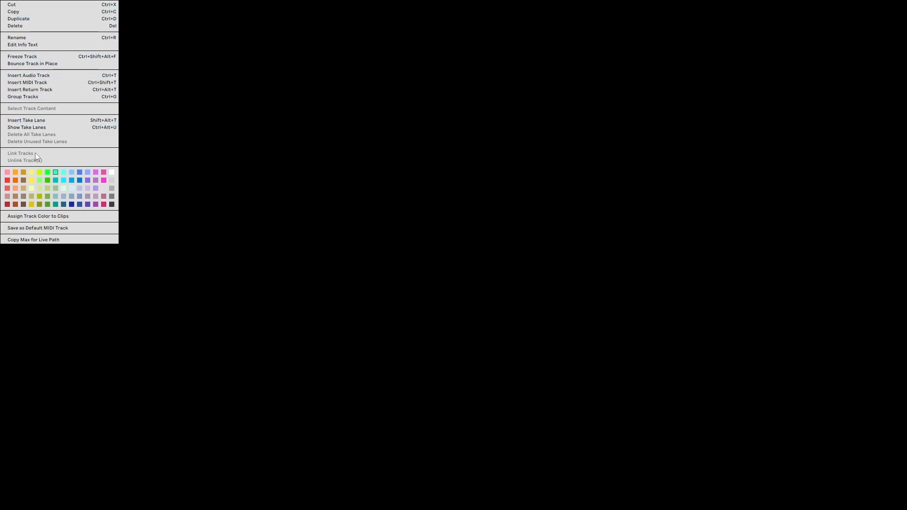
left_click(715, 130)
left_click(859, 54)
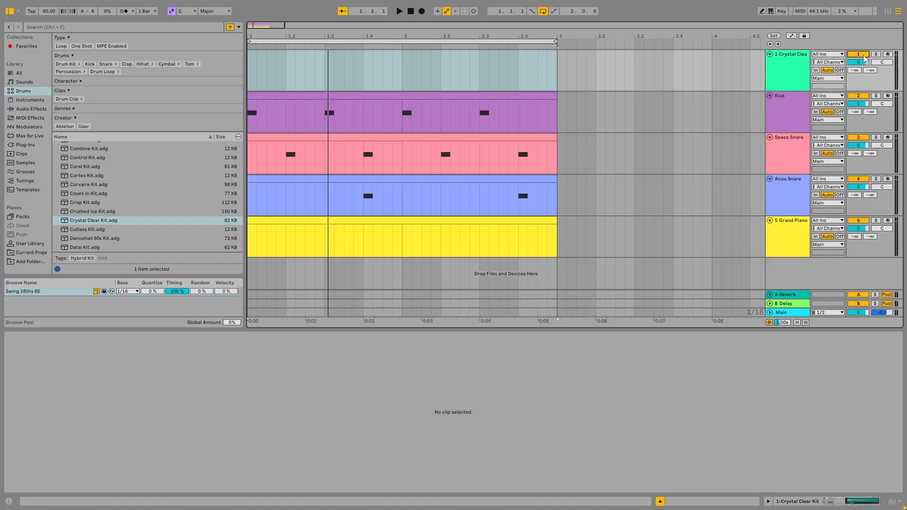
key("space")
- Draw two extra sixteenth kick notes in the Kick clip, at 1.2.4 and 2.2.3
left_click(330, 109)
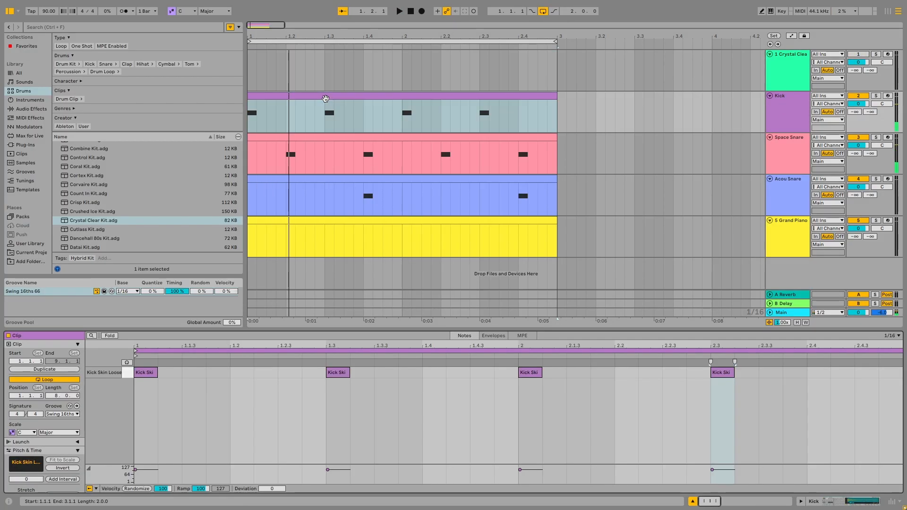
key("b")
left_click(315, 372)
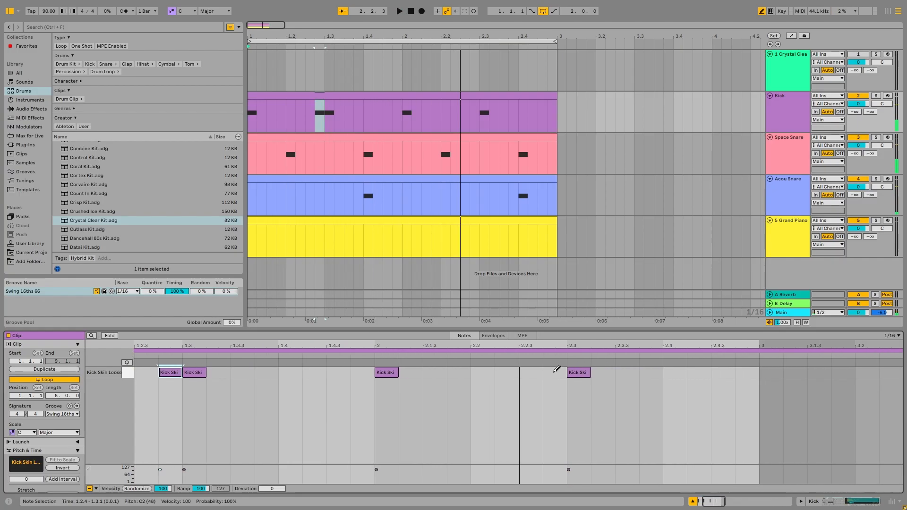
left_click(557, 372)
key("b")
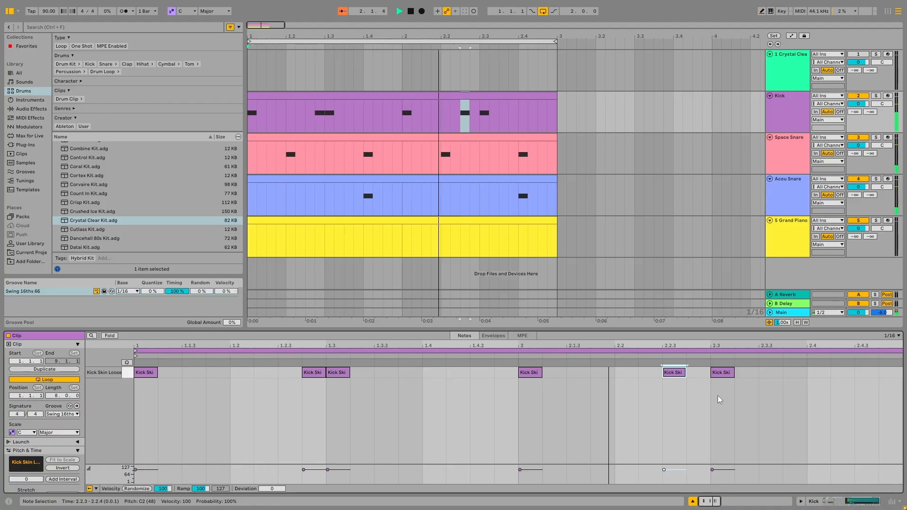
key("space")
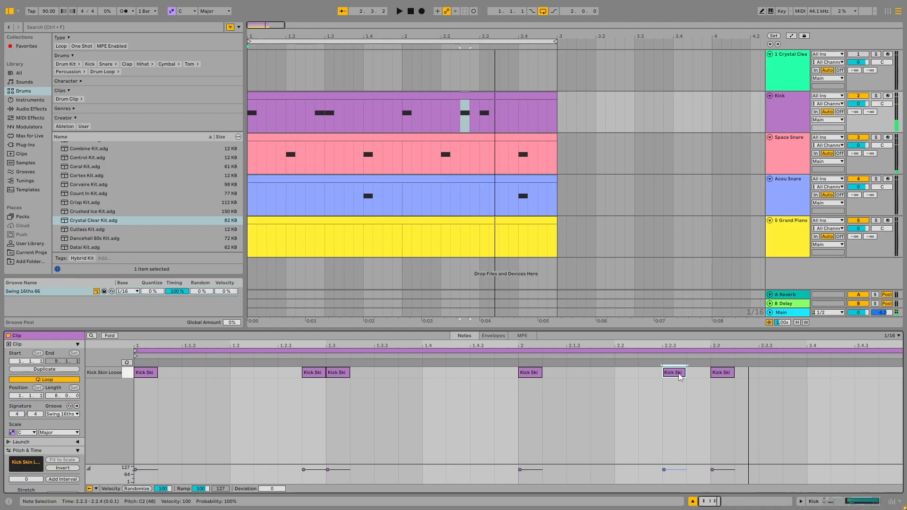
- Move the last two notes of the Kick clip to 2.2.4 and 2.3.3
left_click_drag(679, 379, 765, 375)
key("space")
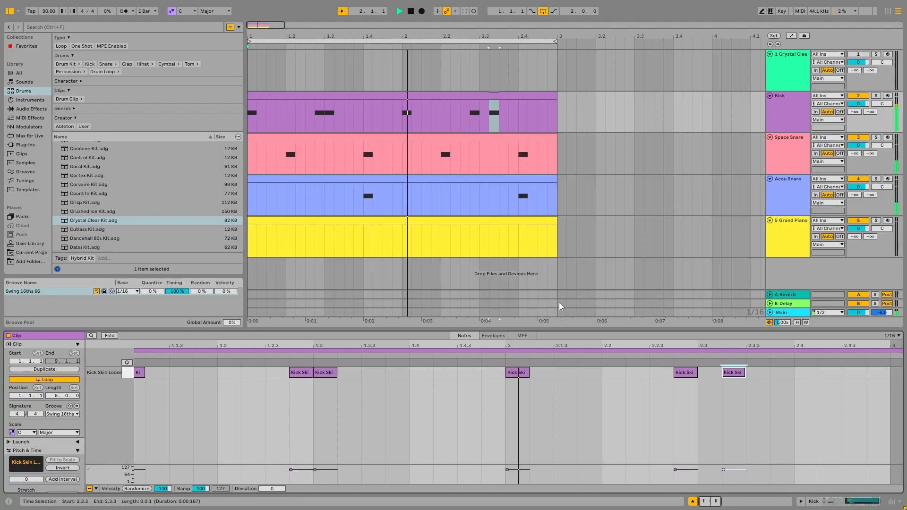
key("space")
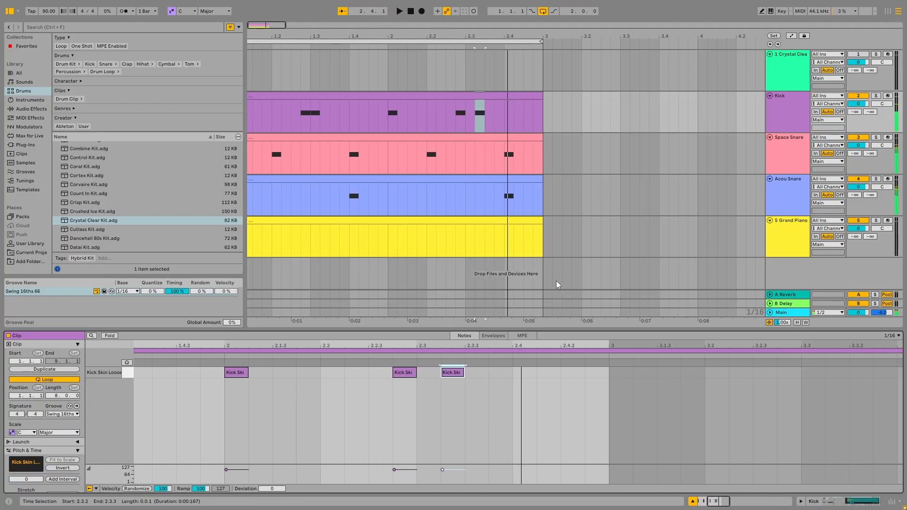
key("Right")
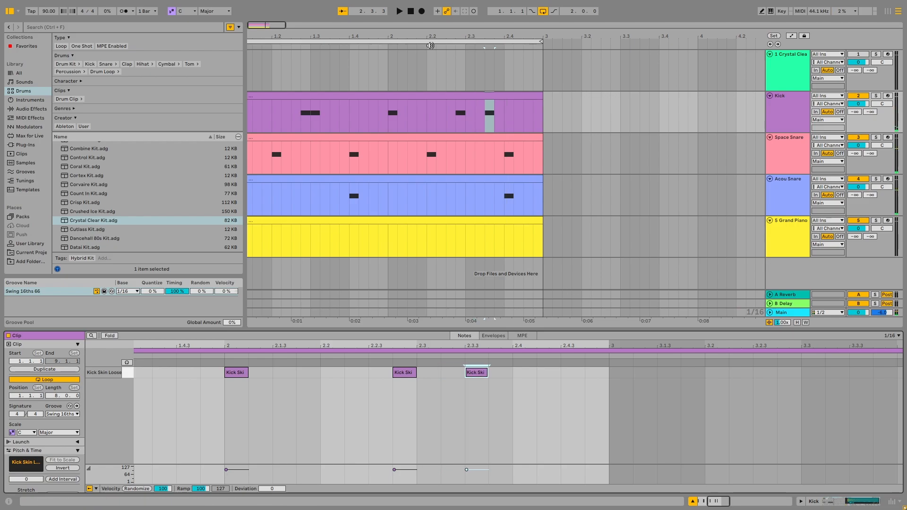
- Play the two-bar loop from its start to check the revised kick pattern against the snares
key("ctrl+a")
key("space")
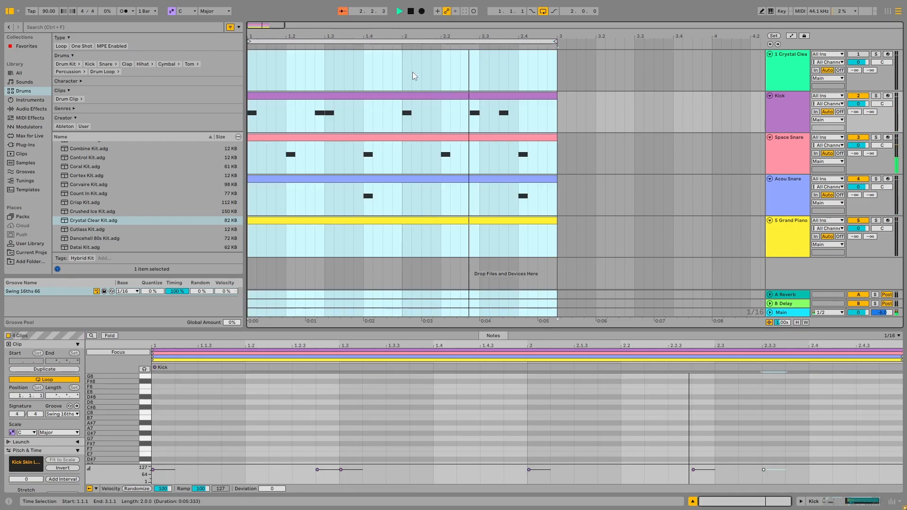
left_click(413, 71)
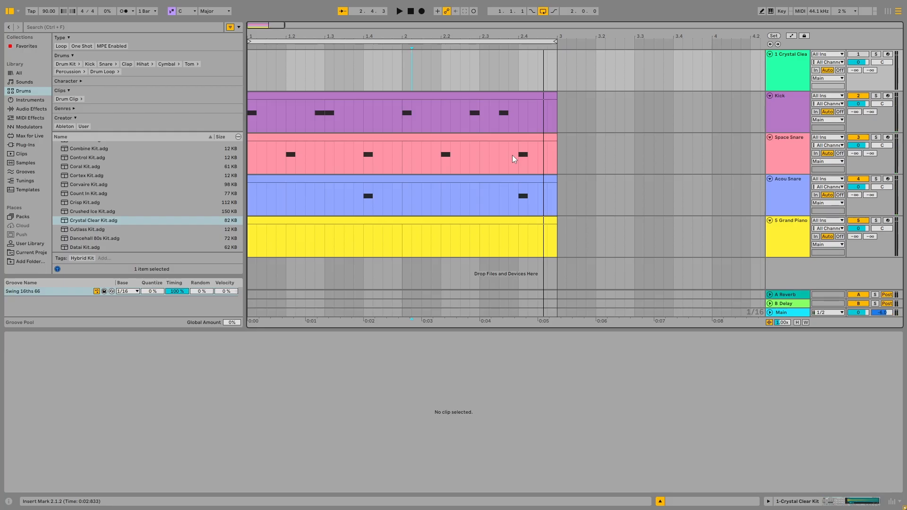
key("space")
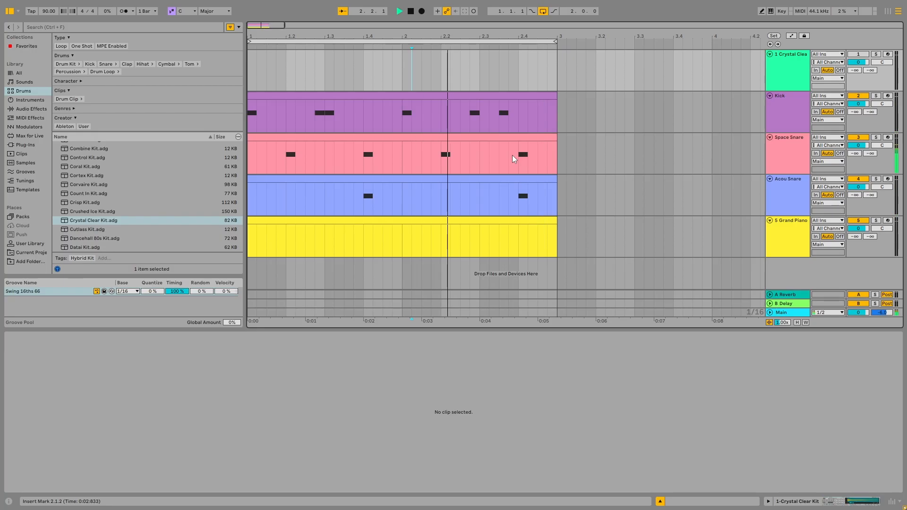
key("Home")
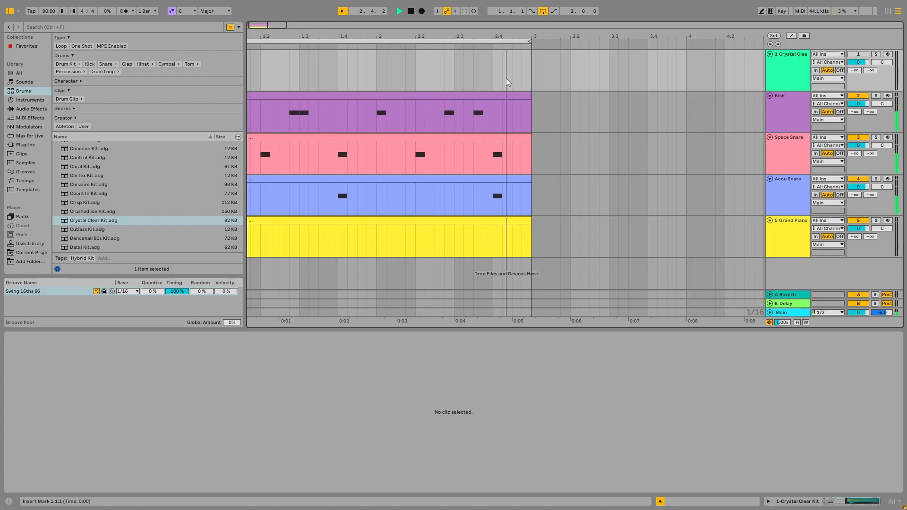
key("space")
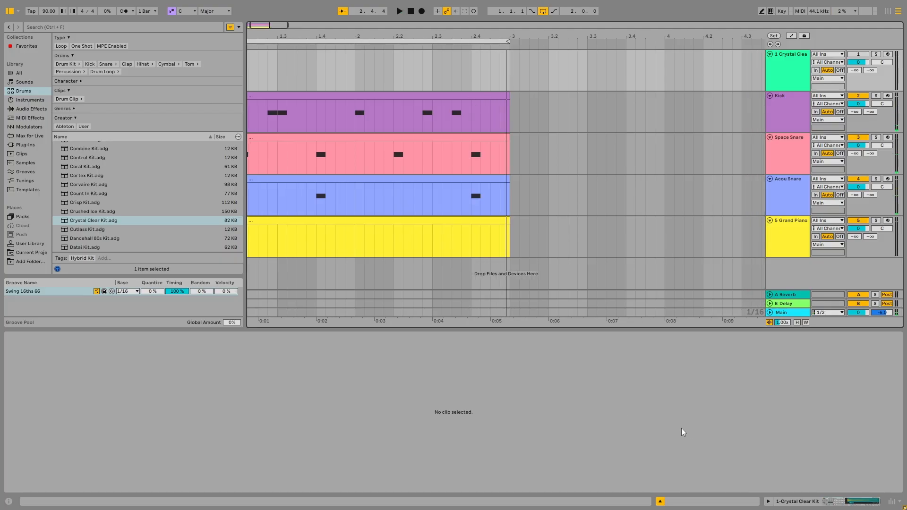
- Open the empty Grand Piano clip for note editing and bring the range around C3 into reach
left_click(661, 501)
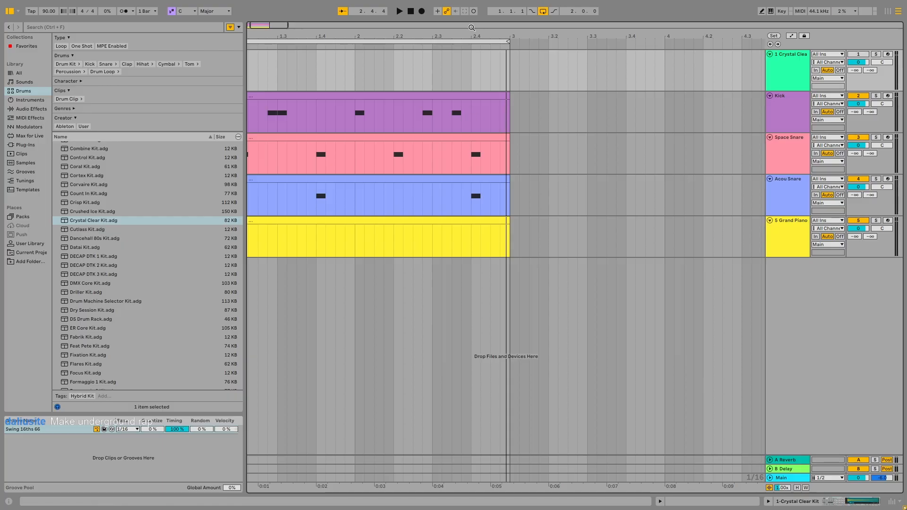
left_click_drag(263, 25, 260, 26)
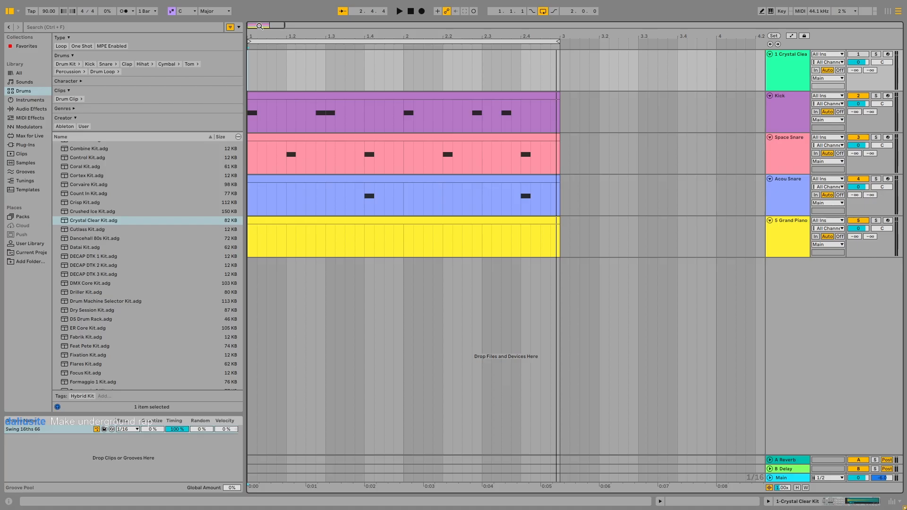
double_click(281, 221)
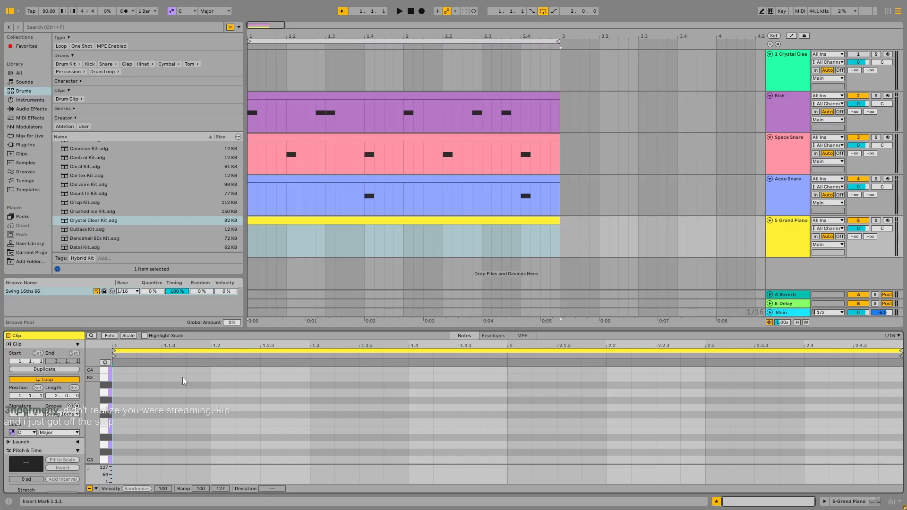
left_click(320, 250)
left_click(355, 222)
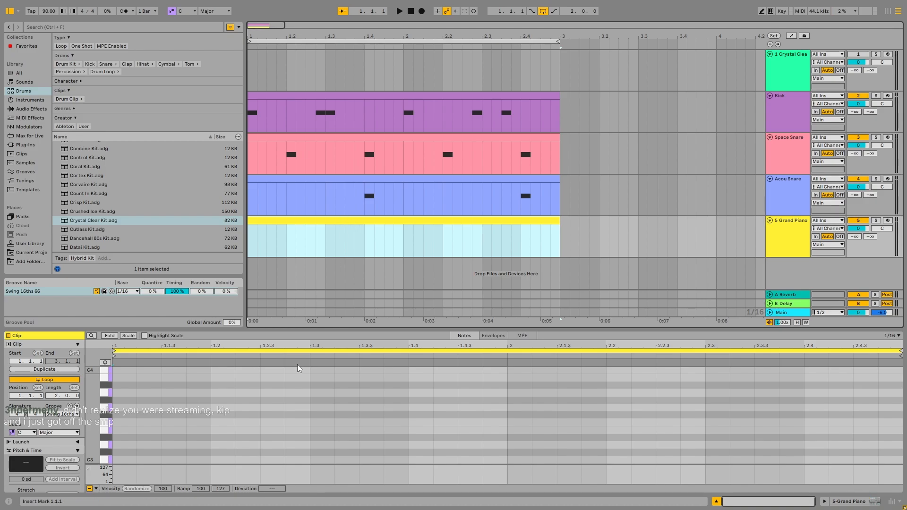
scroll(143, 424, "down", 1)
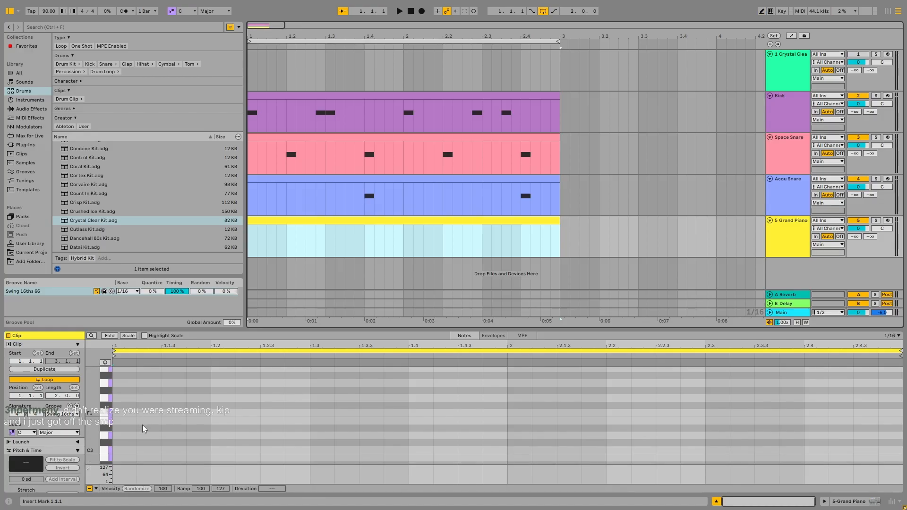
scroll(143, 424, "down", 7)
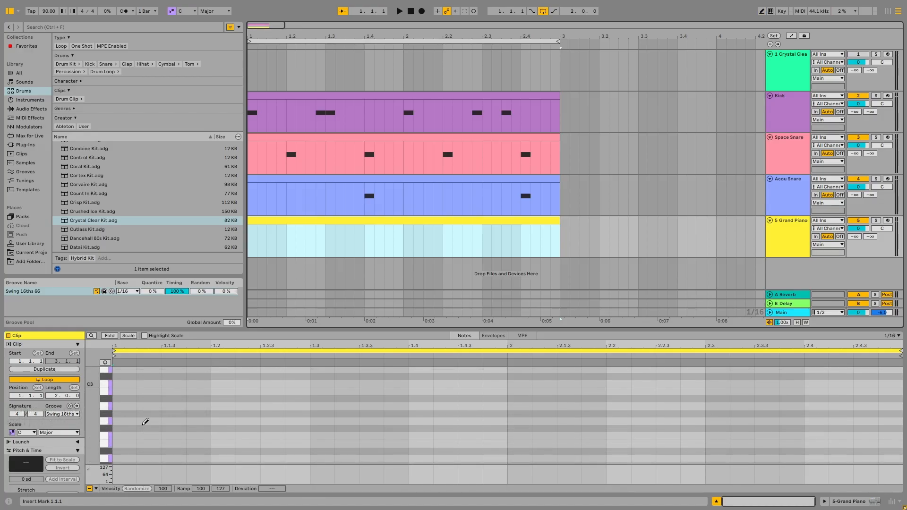
- Enable note preview for the Grand Piano clip and audition pitches in the octave below C3
key("b")
left_click(125, 414)
left_click(125, 413)
left_click(109, 413)
left_click(105, 363)
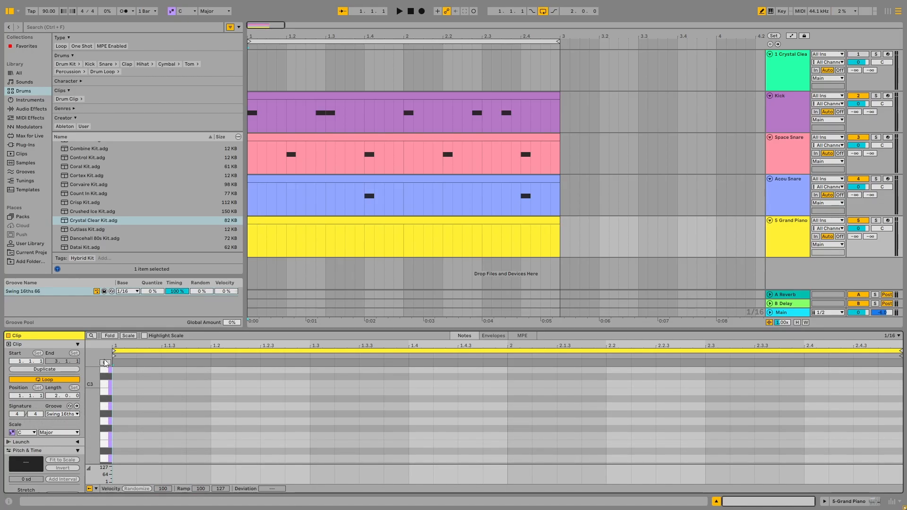
left_click(109, 409)
left_click_drag(108, 410, 108, 448)
scroll(109, 446, "down", 3)
key("b")
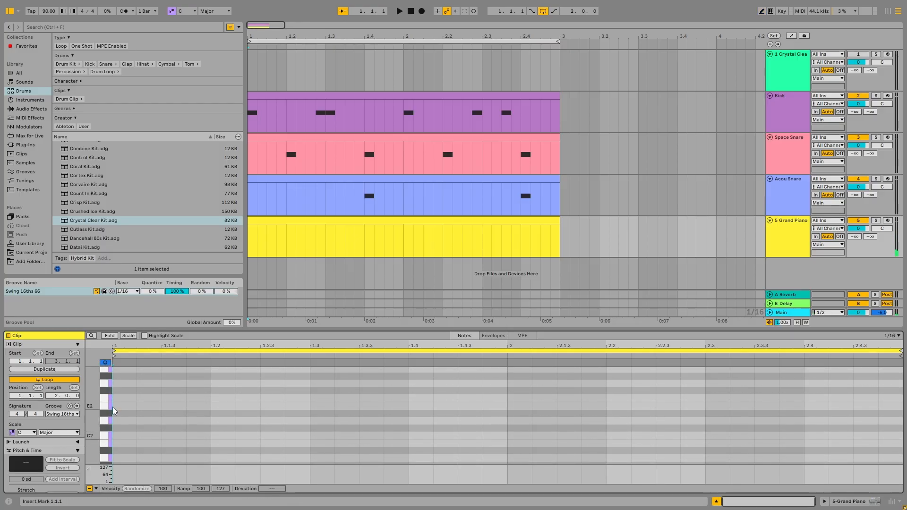
- Draw a three-note chord of E2, G#2 and B2 at 1.1.1 in the Grand Piano clip
key("b")
left_click(120, 406)
left_click(130, 377)
scroll(133, 373, "up", 2)
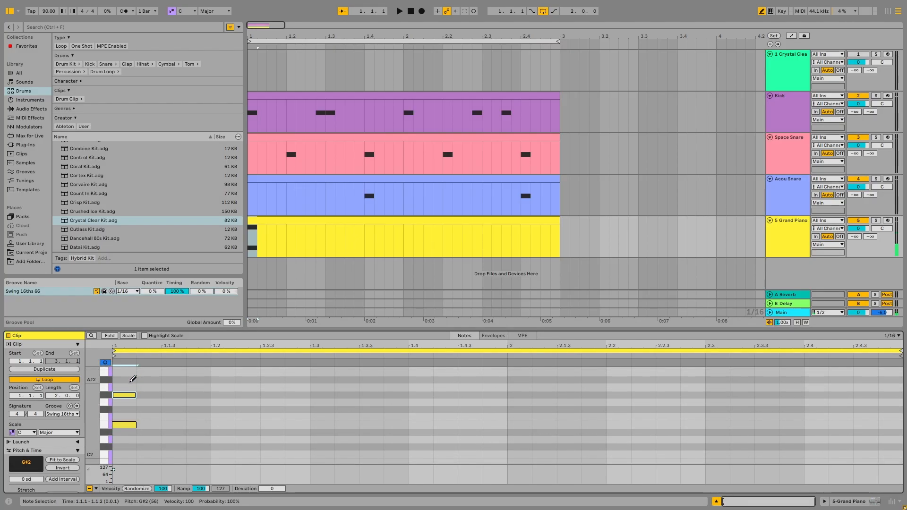
left_click(132, 372)
key("b")
- Move the three chord notes to start at 1.1.3 and lengthen them to end at 1.3.1
left_click_drag(144, 415, 129, 373)
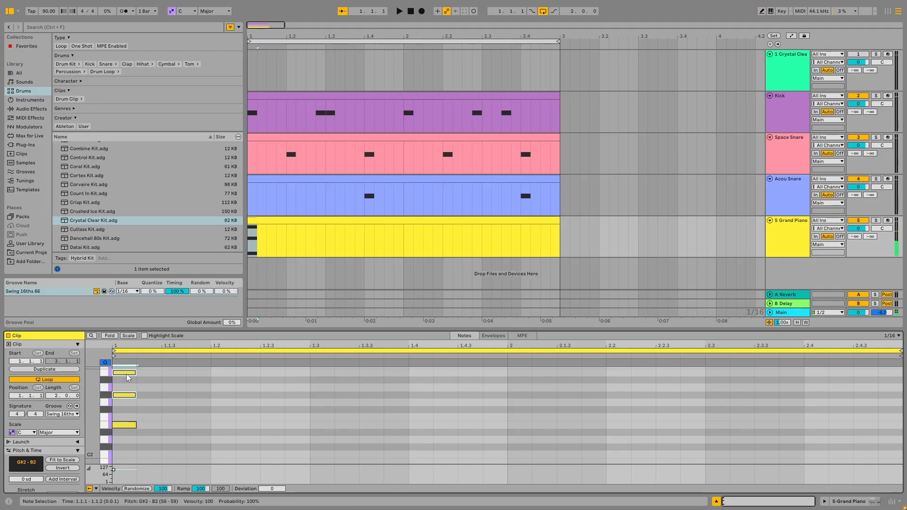
mouse_move(146, 434)
left_mouse_down()
mouse_move(131, 373)
mouse_move(300, 379)
left_mouse_up()
key("space")
key("space")
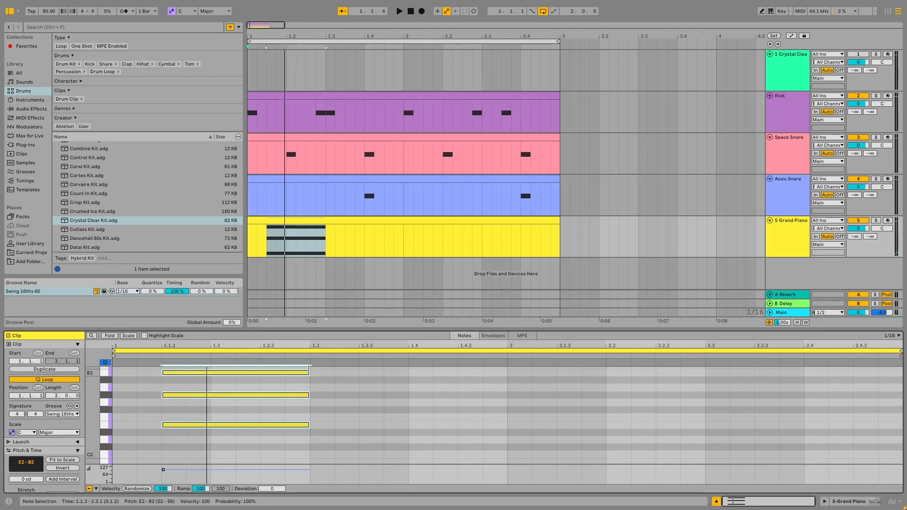
- Play the start of the loop several times to judge the piano chord against the drums
key("space")
key("space")
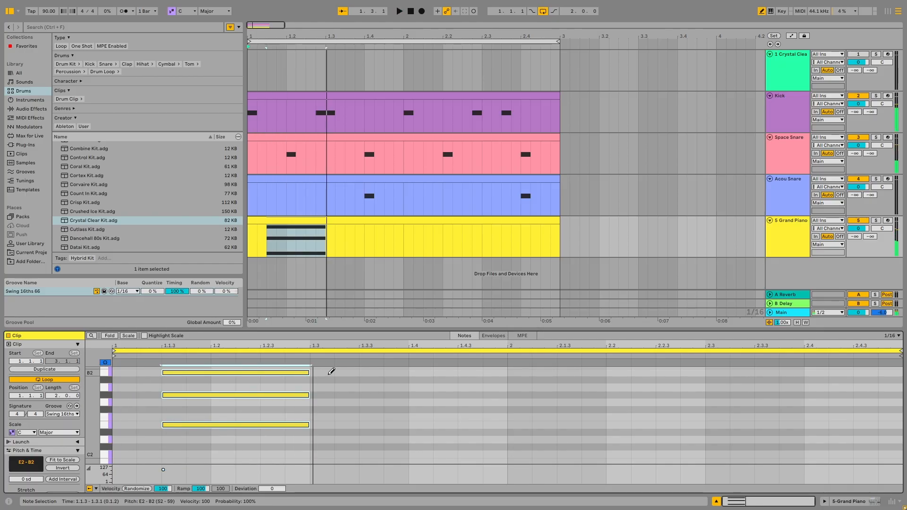
key("b")
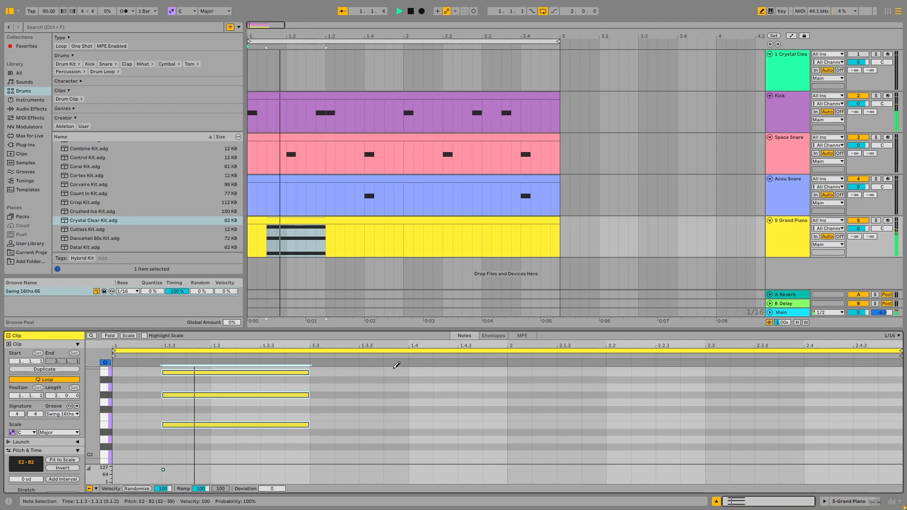
key("space")
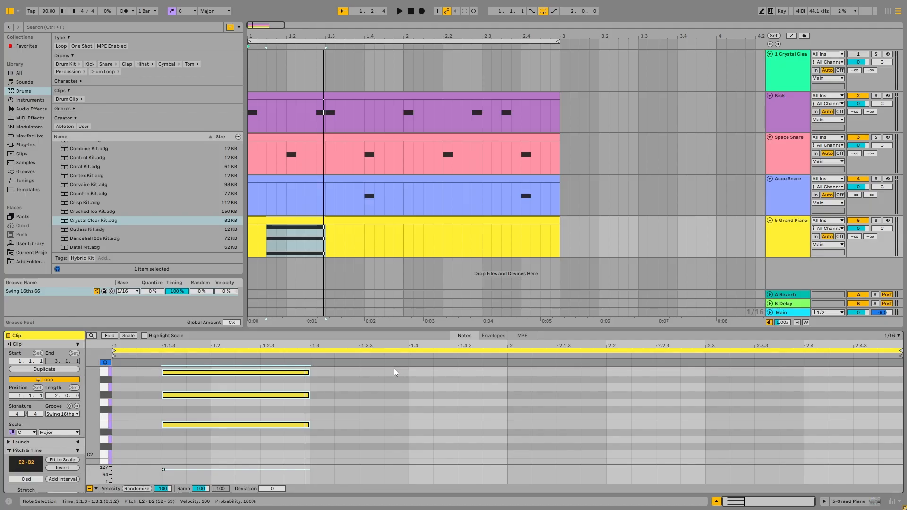
key("space")
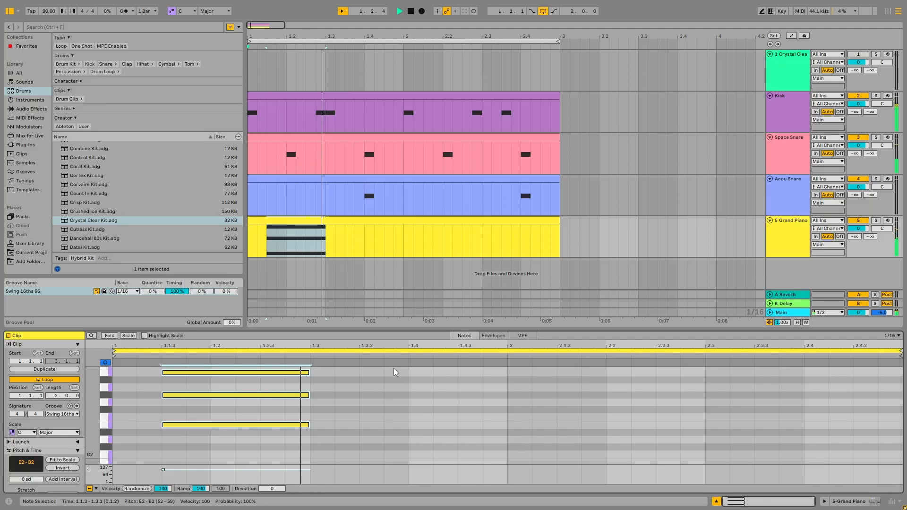
key("space")
scroll(189, 377, "up", 1)
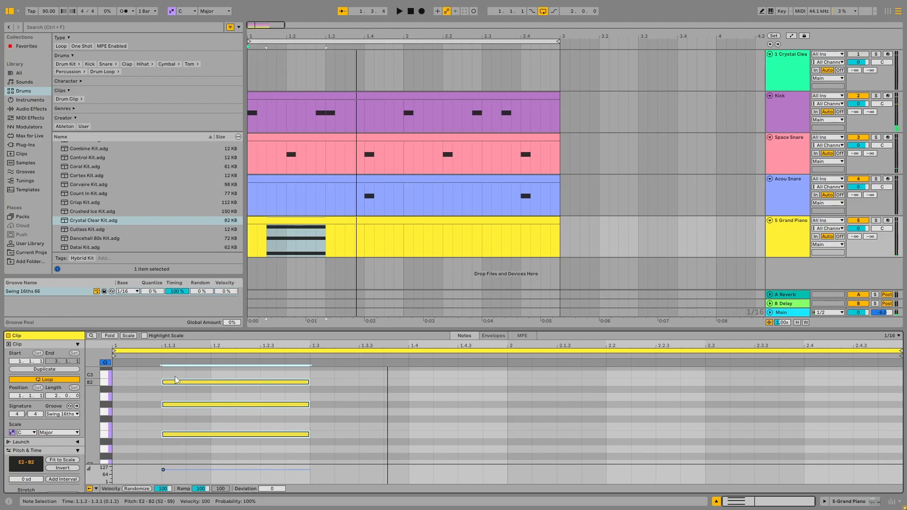
key("space")
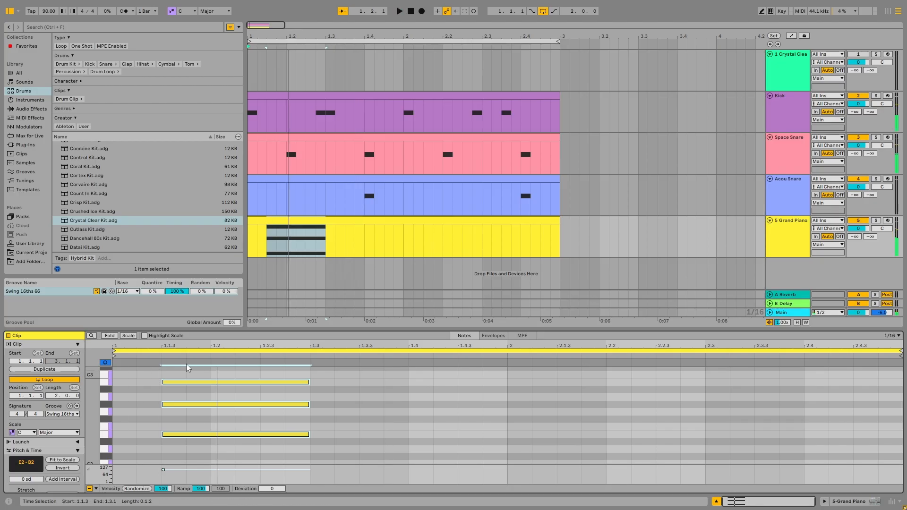
- Try ending the chord's middle note at 1.2.4 and lowering it to G2, then listen
key("b")
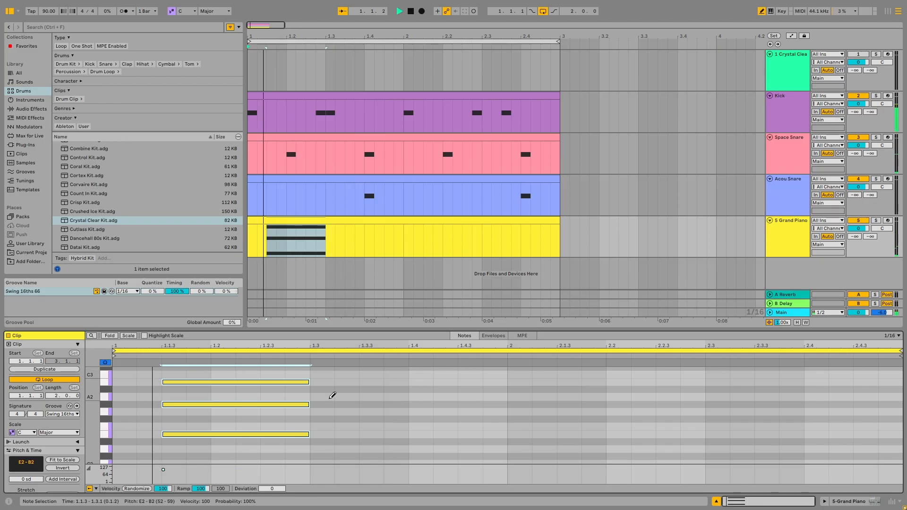
left_click(296, 397)
left_click(297, 397)
left_click_drag(309, 404, 285, 404)
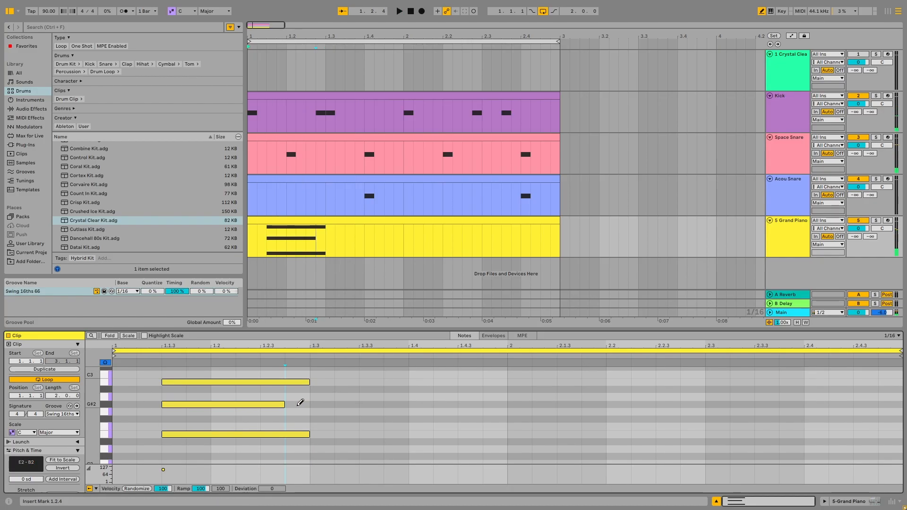
key("b")
key("Down")
key("space")
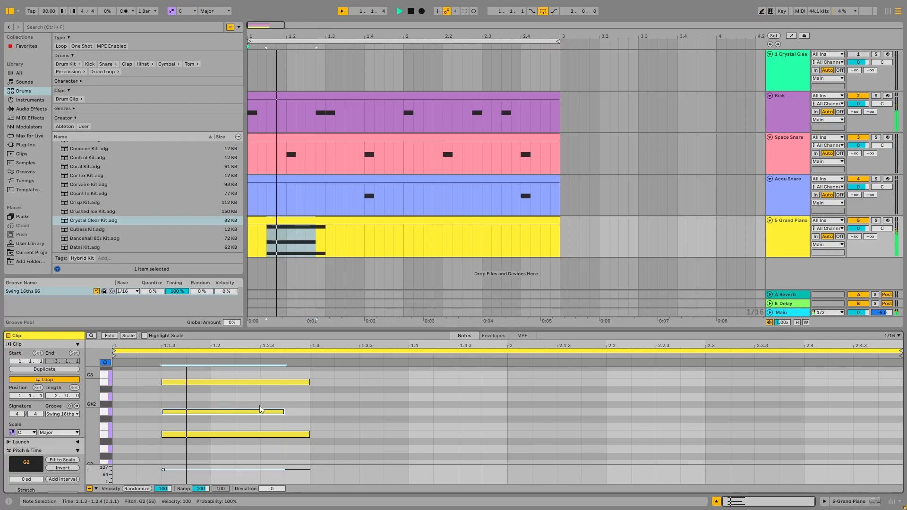
- Return the chord's middle note to G#2 with its end at 1.3.1 and play the loop
key("Up")
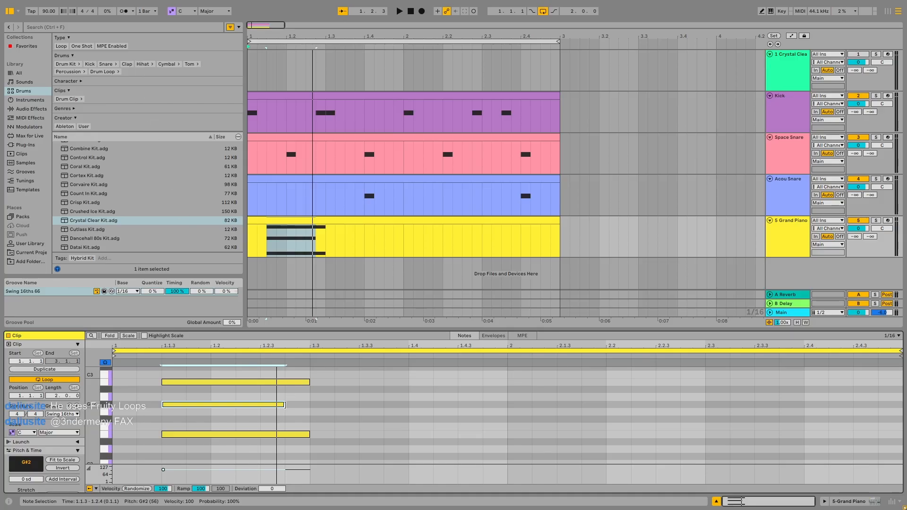
left_click_drag(283, 404, 312, 405)
key("space")
key("b")
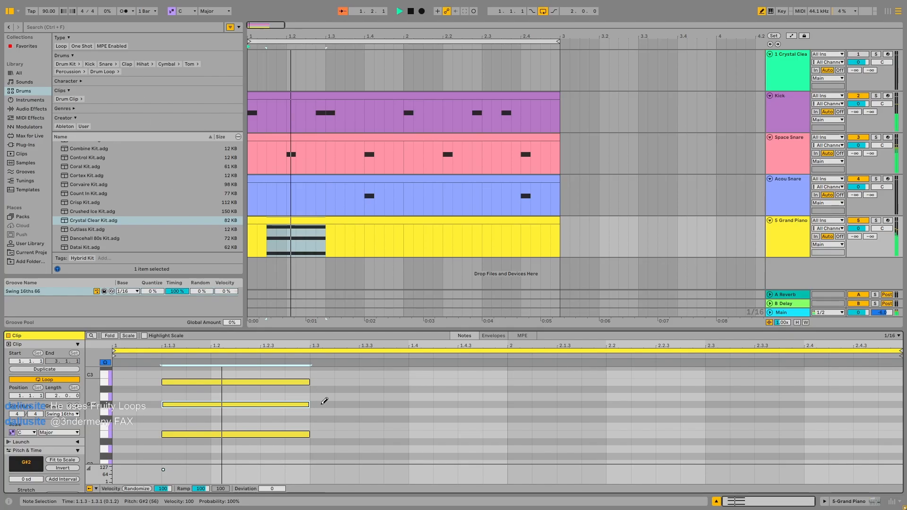
- Lengthen all three notes of the first chord to end at 1.4.3 and play the loop
scroll(334, 391, "up", 1)
key("b")
mouse_move(160, 365)
left_mouse_down()
mouse_move(308, 462)
mouse_move(308, 445)
mouse_move(456, 437)
left_mouse_up()
key("space")
key("space")
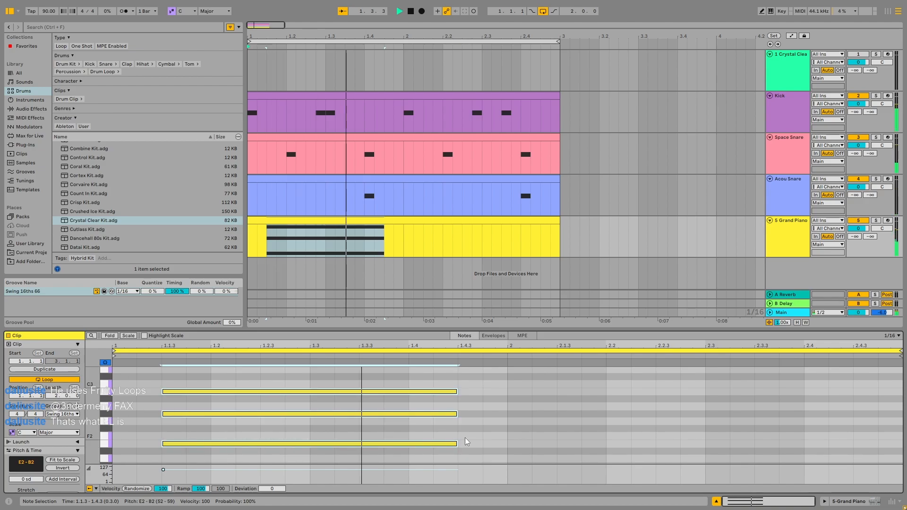
- Draw a sixteenth note at 2.2.1 in the Grand Piano clip and raise it to A2
key("b")
key("space")
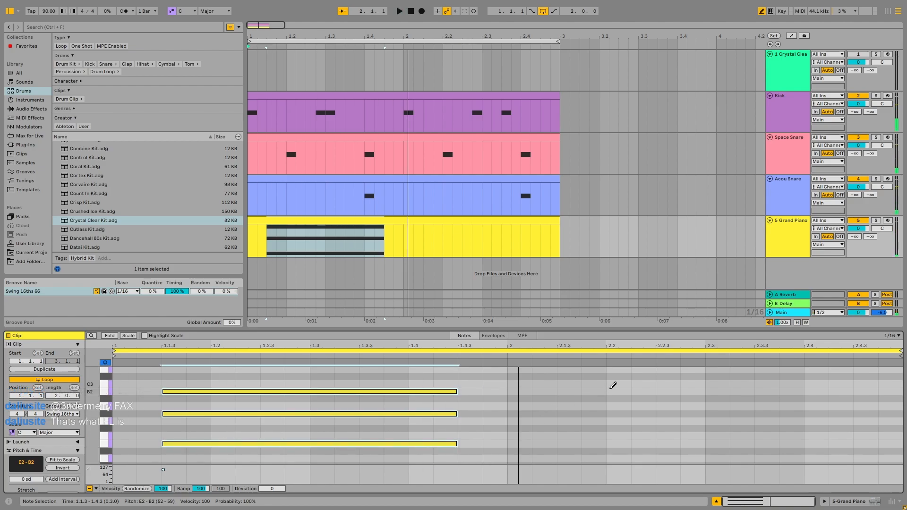
left_click(615, 444)
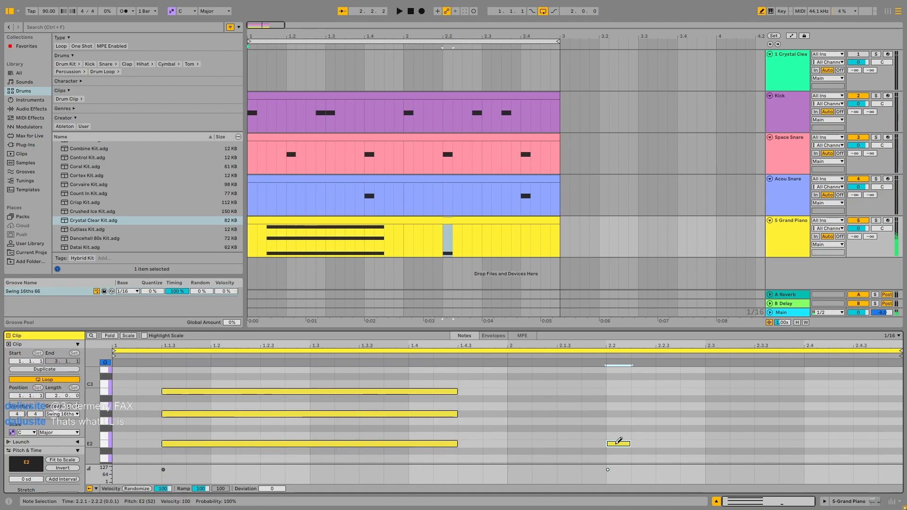
key("Up")
key("Up")
key("Up")
key("Up")
key("Up")
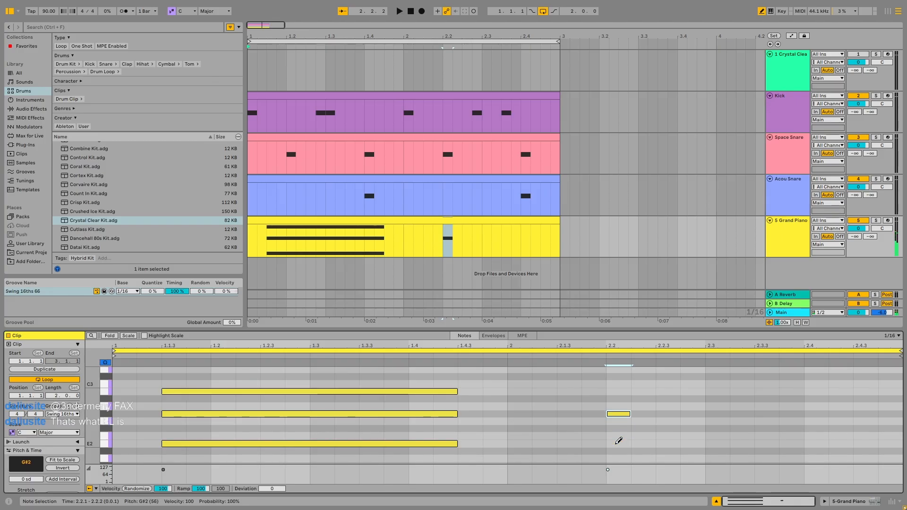
- Complete the second chord at 2.2.1 by adding C#3 and E3 above its A2 note
left_click(623, 376)
scroll(633, 376, "up", 3)
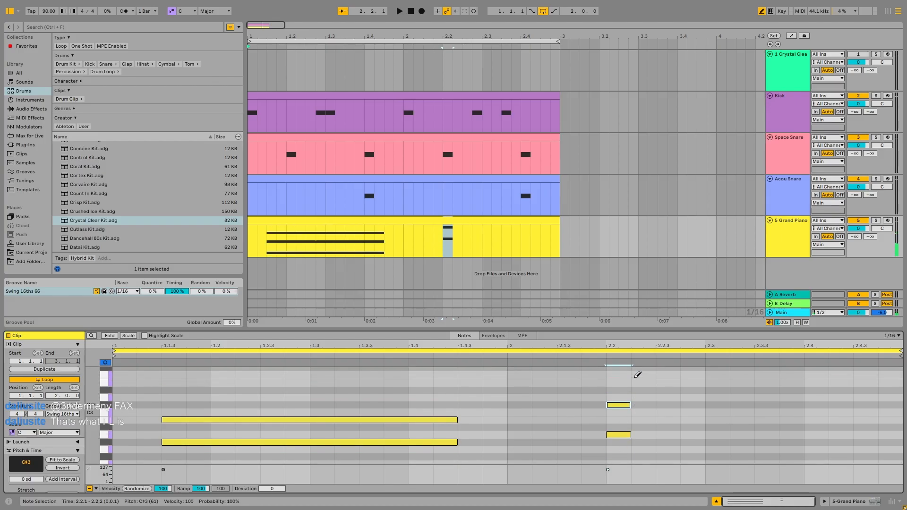
left_click(626, 385)
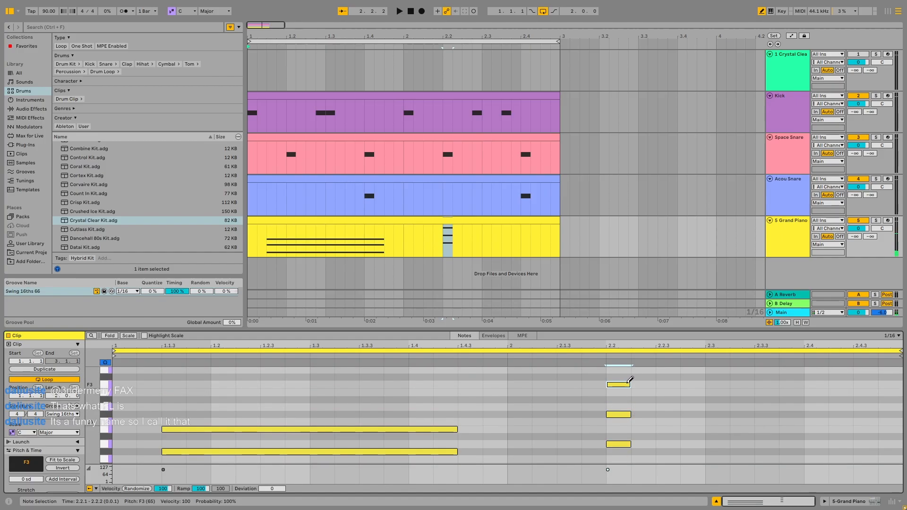
key("Down")
key("b")
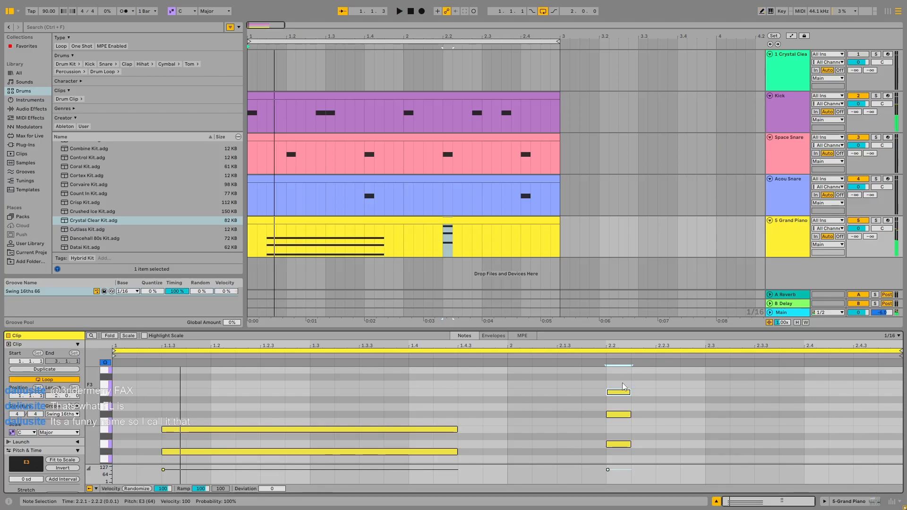
- Lengthen the three notes of the second chord to end at 2.4.4 and play the loop
mouse_move(623, 383)
left_mouse_down()
mouse_move(636, 446)
mouse_move(877, 443)
left_mouse_up()
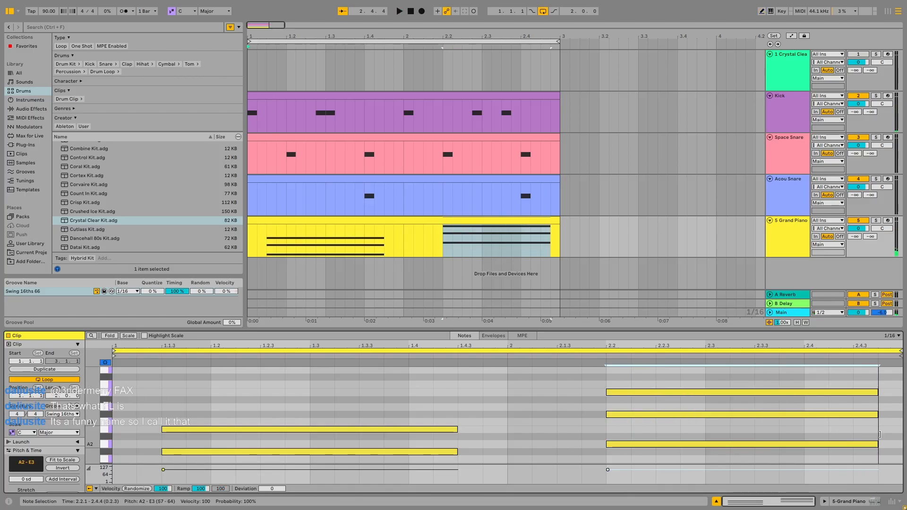
key("space")
key("space")
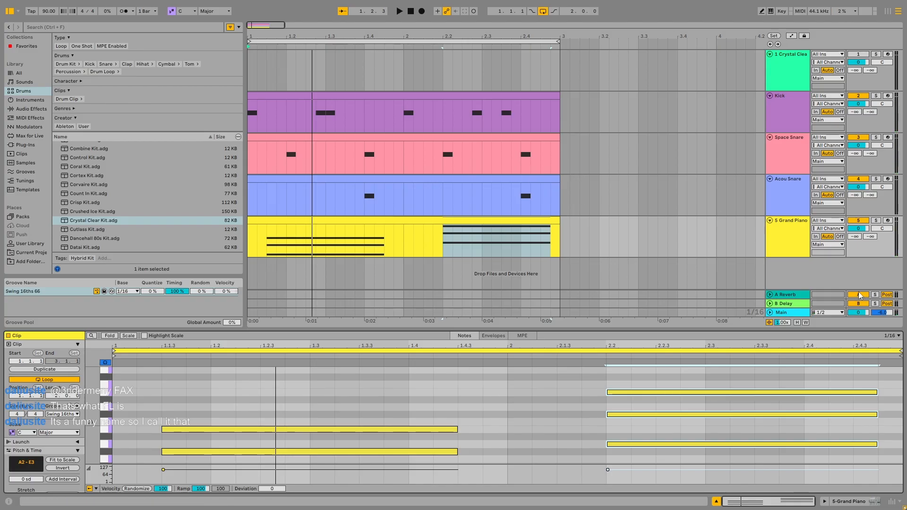
- Extend the Grand Piano clip and its loop to four bars, ending at 5.1.1
key("ctrl+a")
left_click_drag(905, 351, 906, 350)
left_click_drag(560, 225, 704, 221)
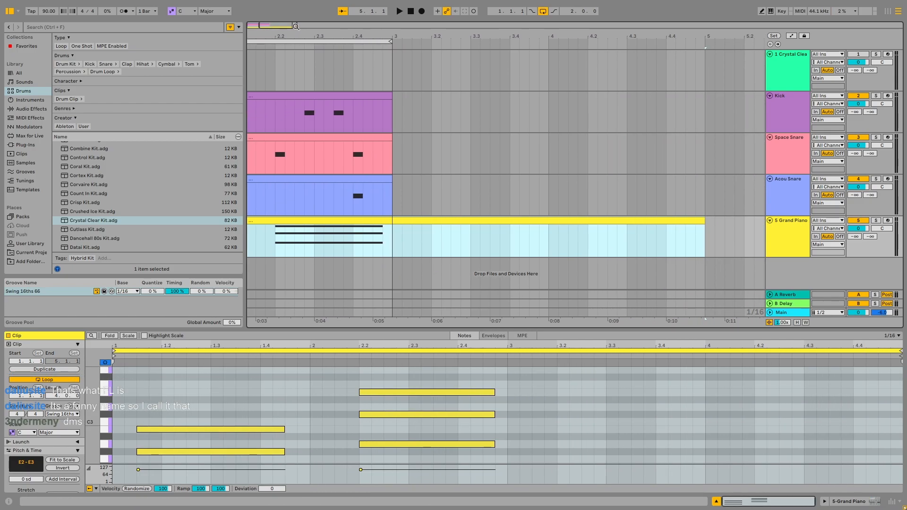
left_click_drag(296, 27, 275, 27)
mouse_move(276, 27)
left_mouse_down()
mouse_move(263, 26)
mouse_move(263, 36)
left_mouse_up()
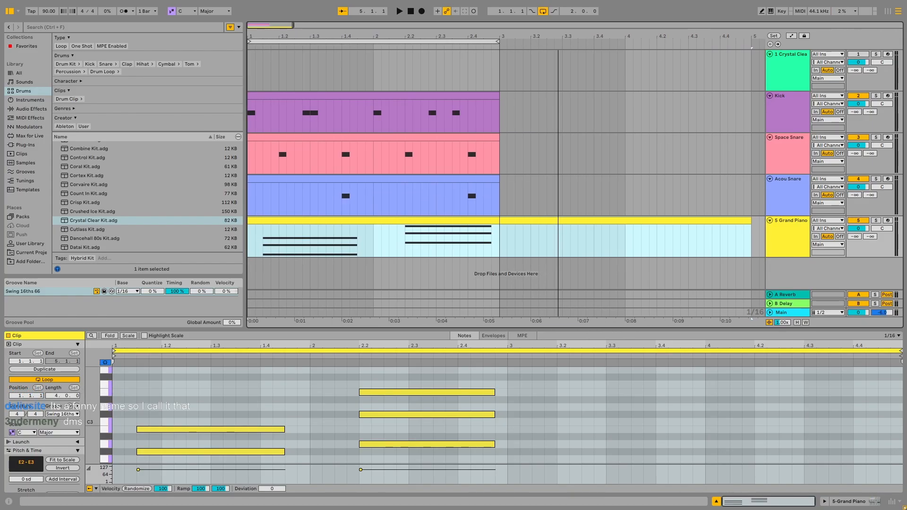
- Open the Acou Snare clip and extend its loop to four bars, ending at 5.1.1
left_click(472, 197)
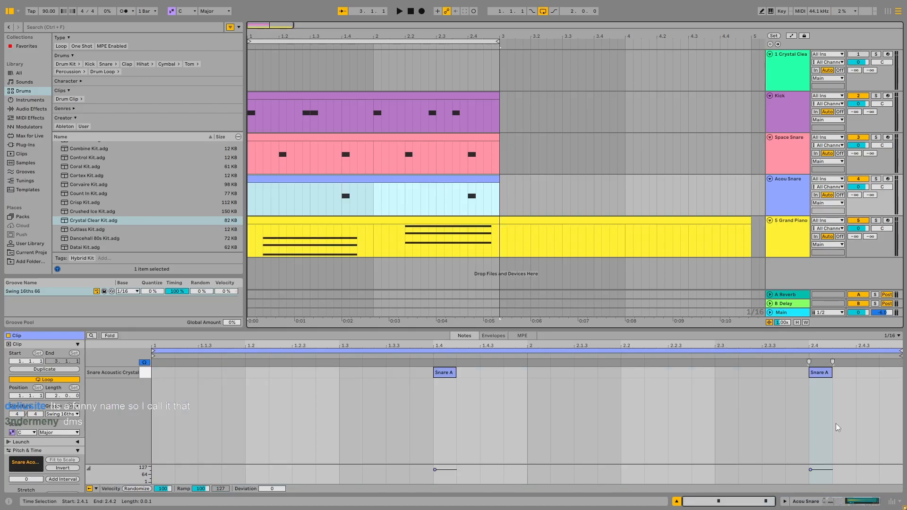
left_click_drag(900, 352, 809, 352)
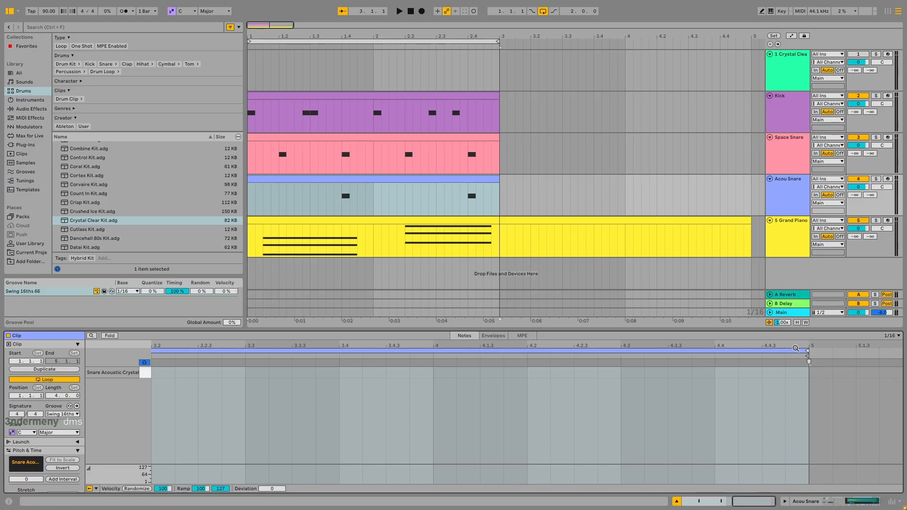
left_click_drag(397, 119, 245, 121)
left_click(381, 119)
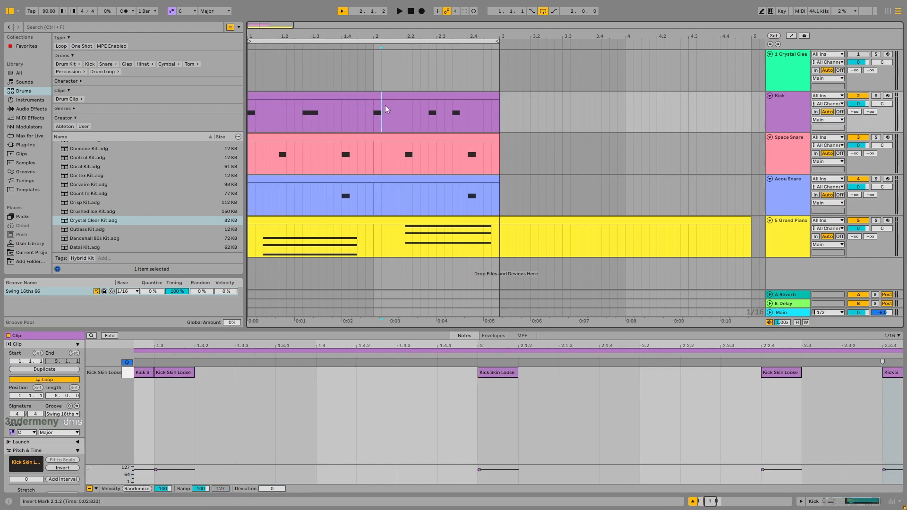
left_click_drag(390, 100, 251, 73)
key("ctrl+z")
- Insert an empty one-bar MIDI clip from 1.1.1 to 2.1.1 on the Crystal Clear Kit track
left_click(375, 75)
left_click(327, 67)
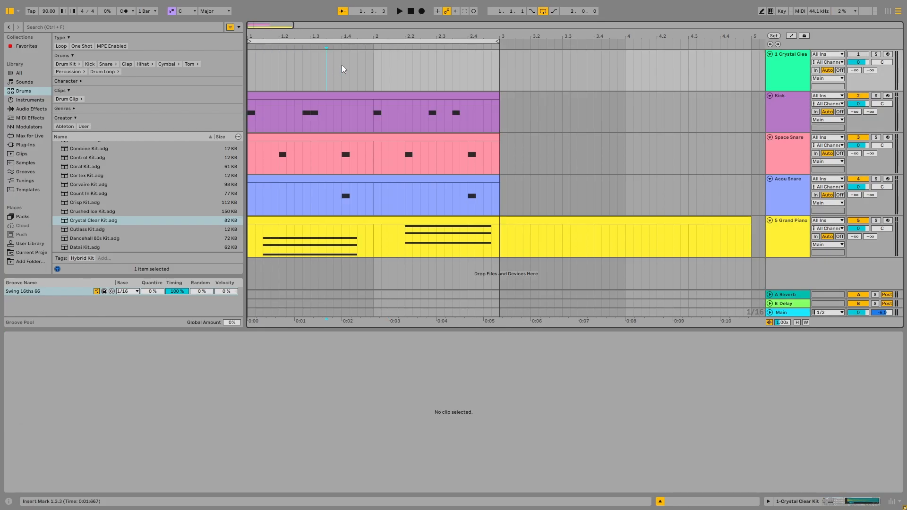
left_click_drag(373, 69, 245, 33)
key("ctrl+shift+m")
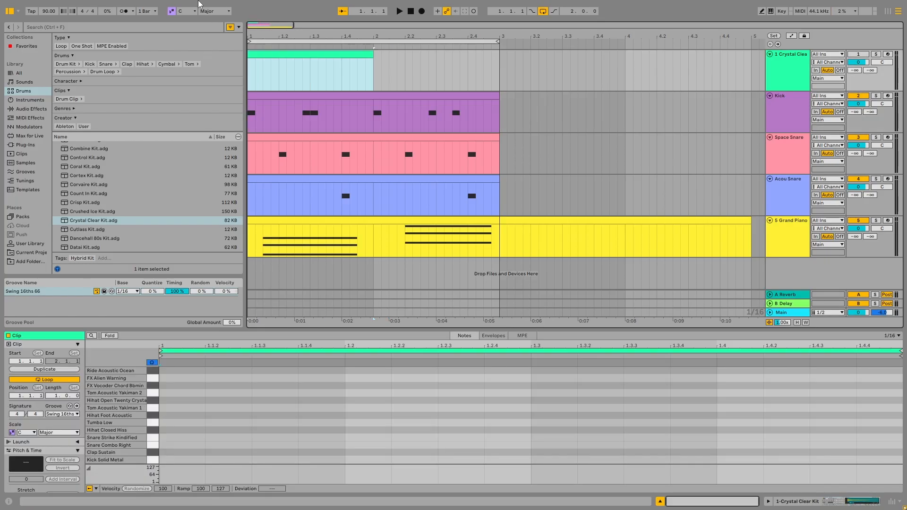
left_click(309, 67)
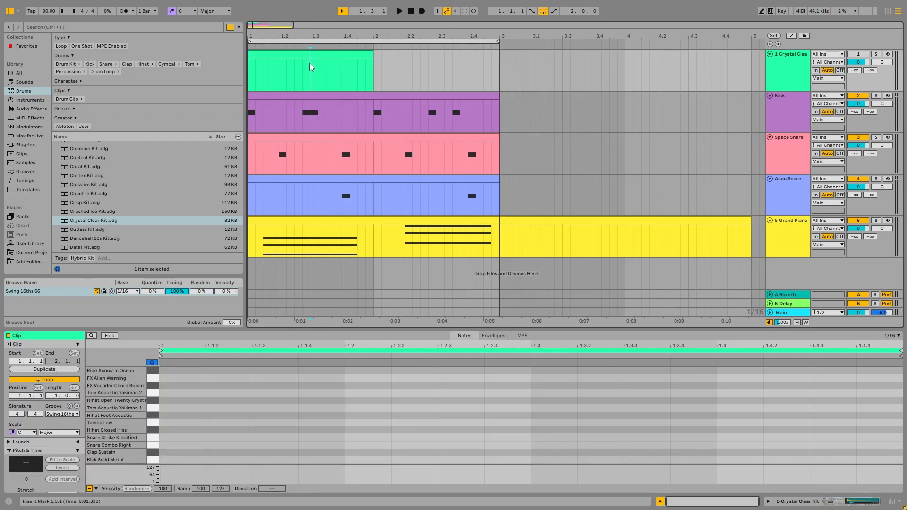
- Add six new MIDI tracks, numbered 6 to 11, below the Grand Piano track
left_click(770, 243)
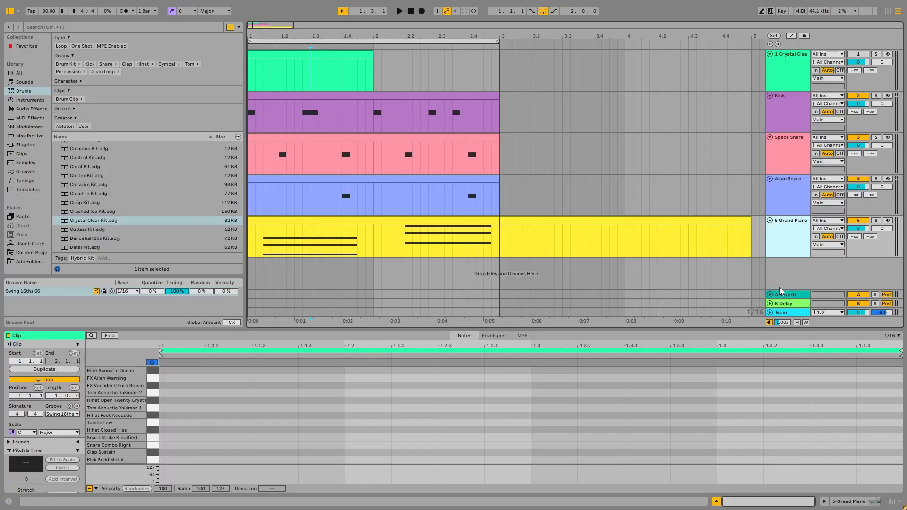
key("ctrl+shift+t")
key("ctrl+shift+t")
key("ctrl+shift+t")
key("ctrl+shift+t")
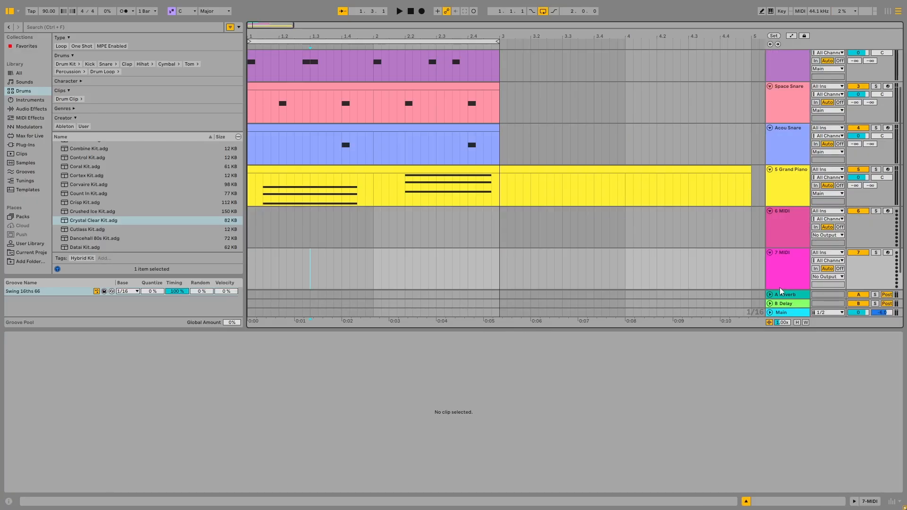
key("ctrl+shift+t")
key("ctrl+shift+t")
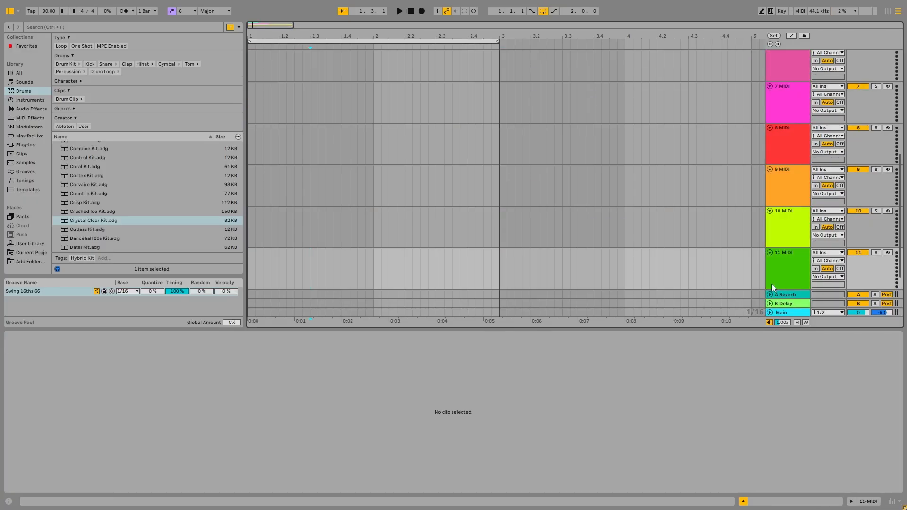
- Insert a MIDI clip from 1.1.1 to 2.1.1 on track 11 and draw a sixteenth G3 note at 1.1.1
left_click_drag(375, 265, 214, 262)
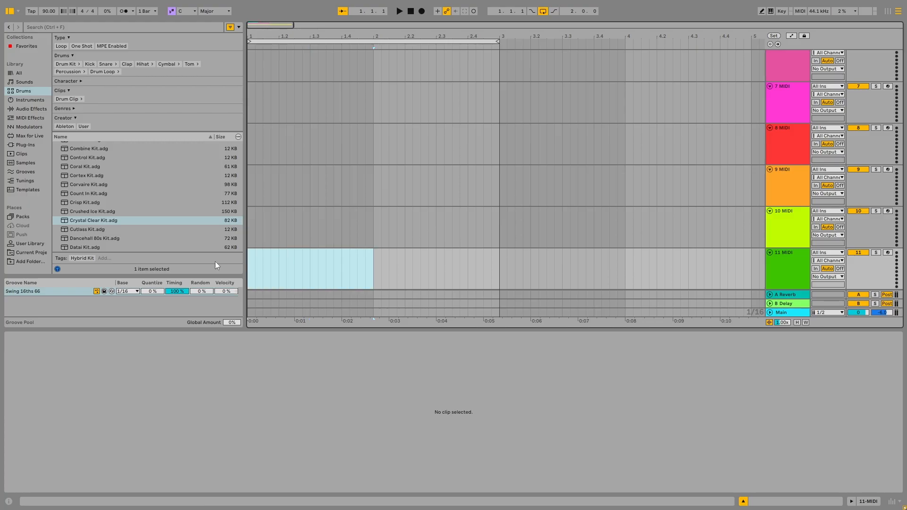
key("ctrl+shift+m")
key("b")
left_click(133, 405)
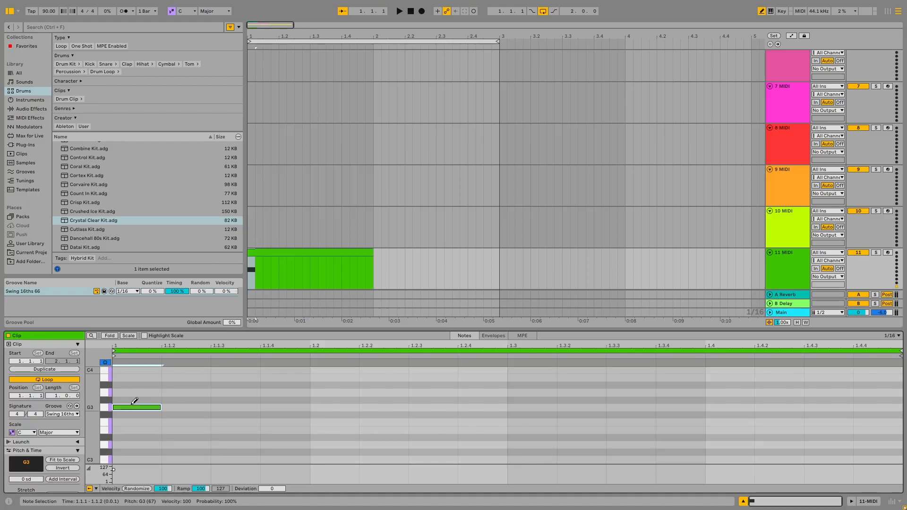
- Try out sixteenth notes at 1.2.4 on different pitches, including G#3 and F3, removing each one
left_click(480, 400)
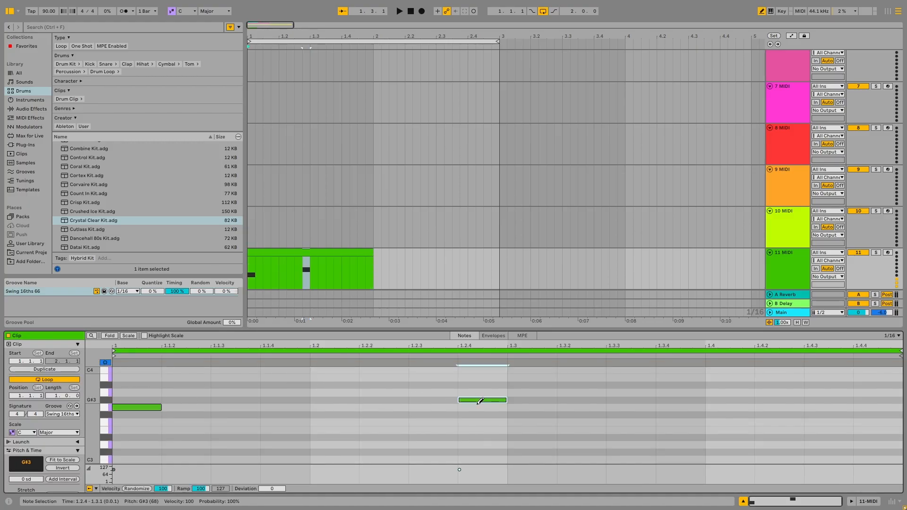
left_click(500, 400)
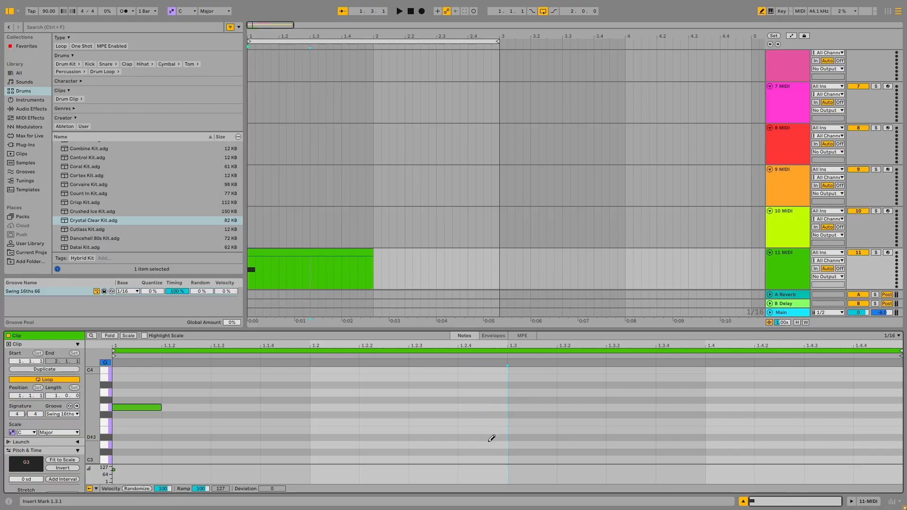
left_click(489, 445)
left_click(500, 444)
left_click(502, 423)
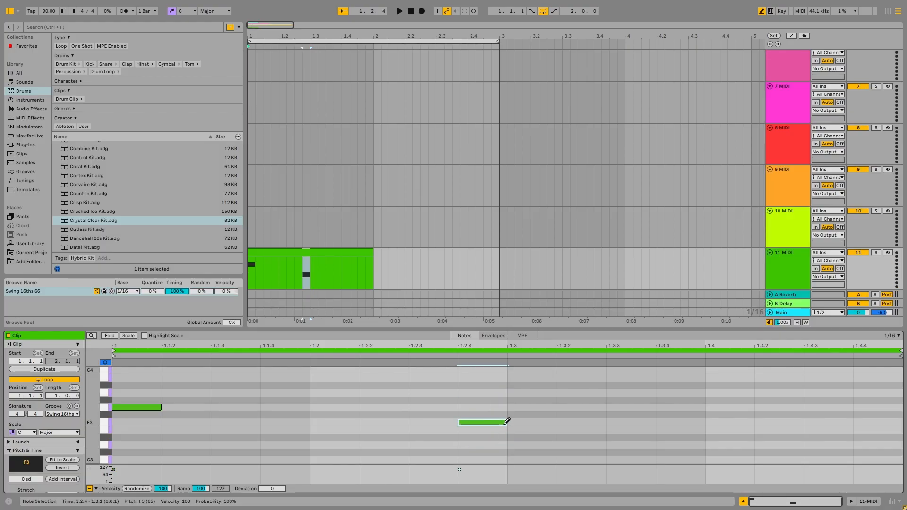
left_click(503, 423)
left_click(498, 421)
left_click(496, 420)
left_click(496, 420)
left_click(496, 420)
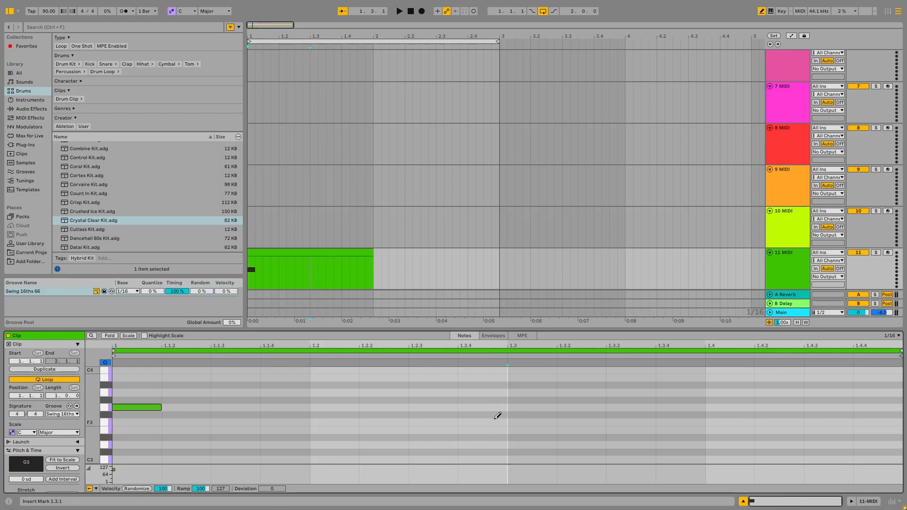
- Draw sixteenth F#3 notes at 1.2.4 and 1.3.1 and a sixteenth G3 note at 1.4.4 in the clip
left_click(498, 416)
left_click(532, 414)
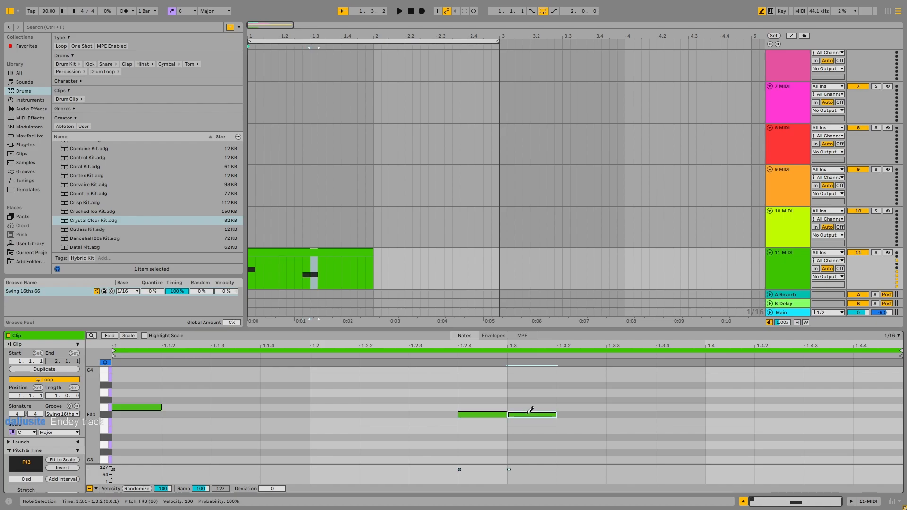
left_click(879, 407)
left_click(641, 249)
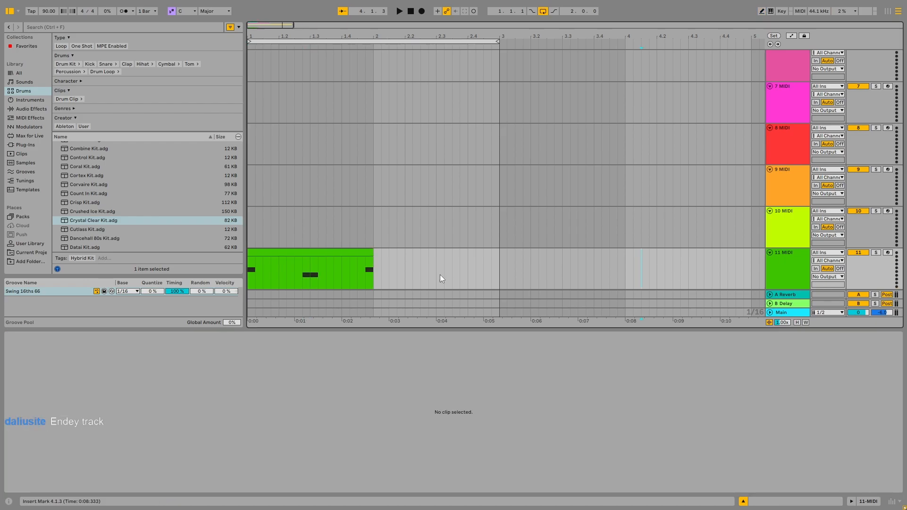
- Move the clip on track 11 so that it starts at 1.2.1
left_click_drag(336, 255, 367, 255)
left_click(518, 265)
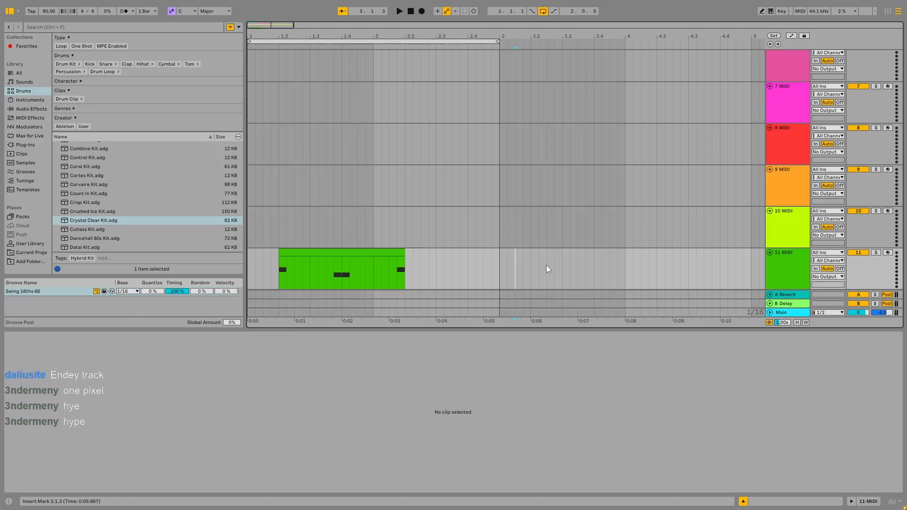
- Delete the five empty MIDI tracks, keeping only the one that holds the green clip
left_click(769, 223)
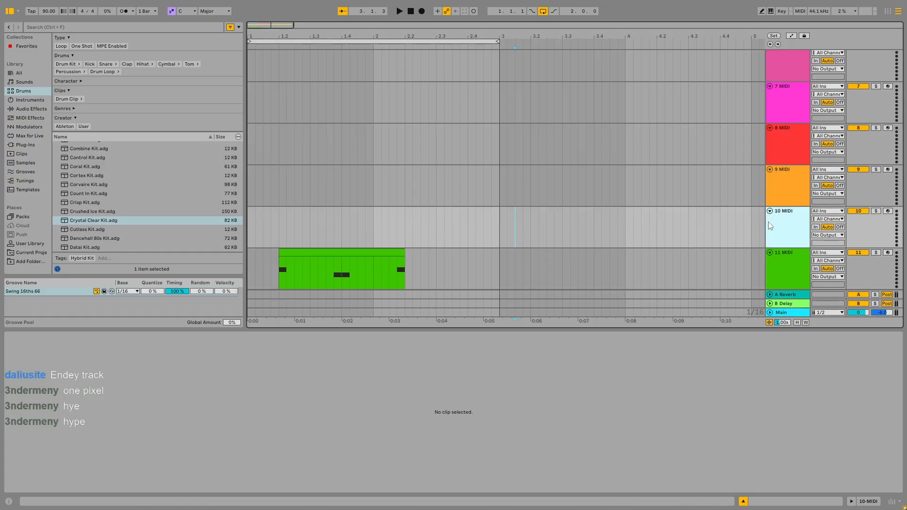
key("Delete")
key("Delete")
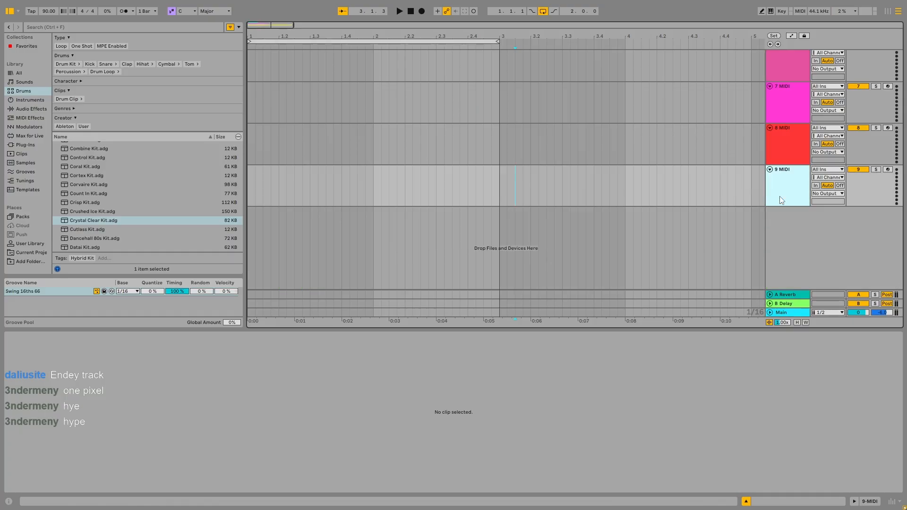
key("ctrl+z")
left_click(779, 196)
key("Delete")
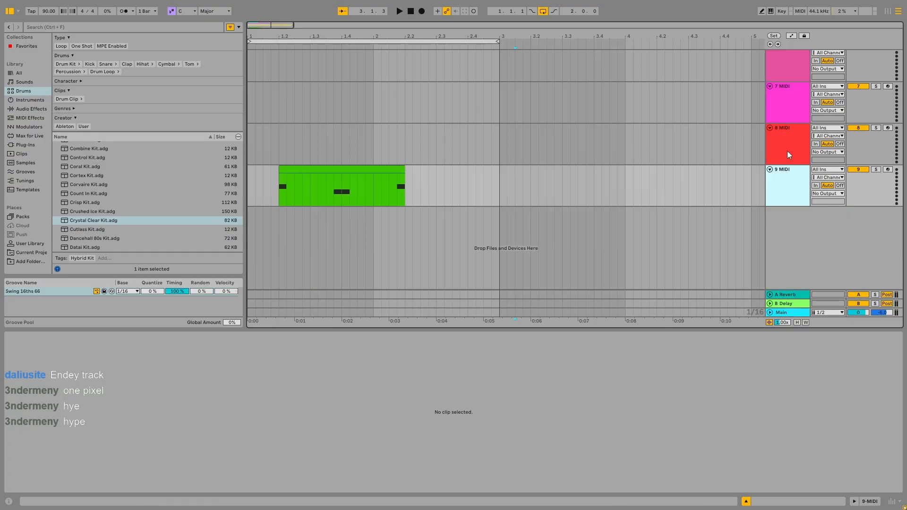
scroll(785, 130, "up", 1)
left_click(794, 111)
key("Delete")
key("Delete")
key("Delete")
scroll(626, 176, "up", 3)
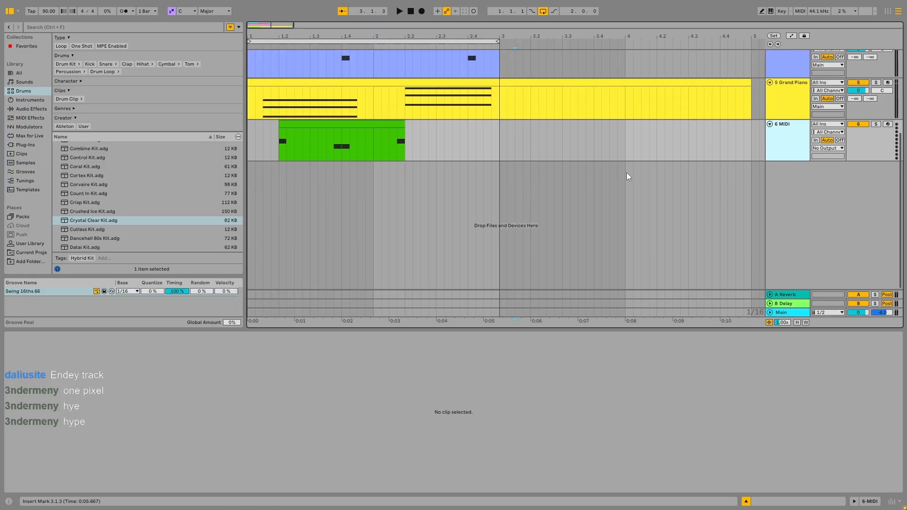
scroll(628, 193, "up", 1)
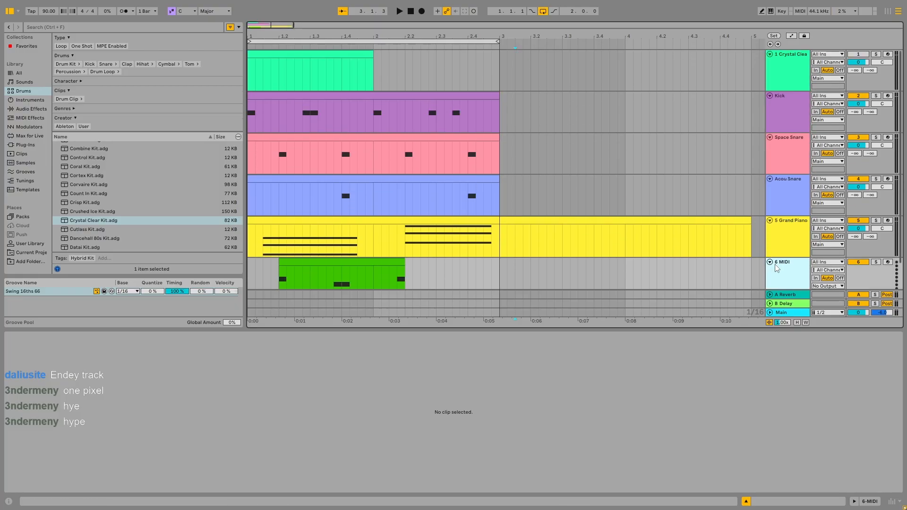
- Move the green clip's track directly below the Crystal Clear Kit track, fold it, and move its clip to 1.1.1
left_click_drag(777, 268, 793, 79)
left_click(769, 96)
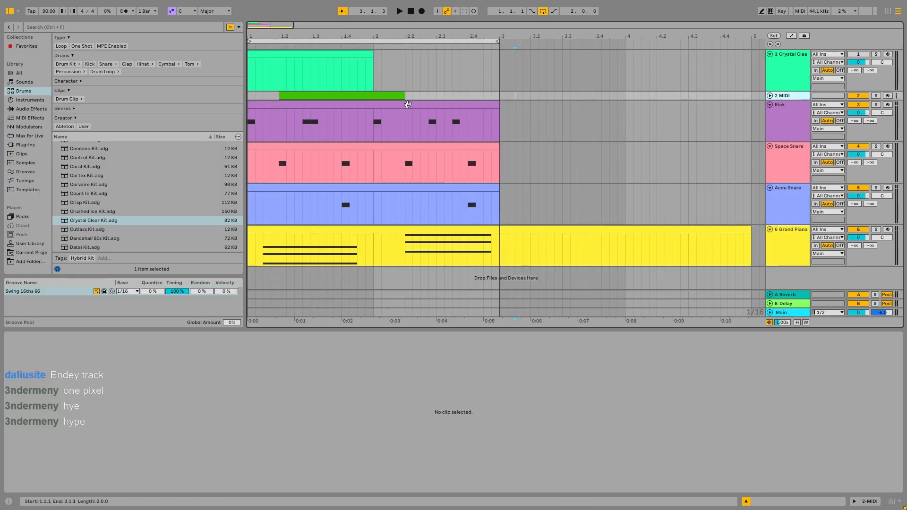
left_click_drag(382, 96, 298, 98)
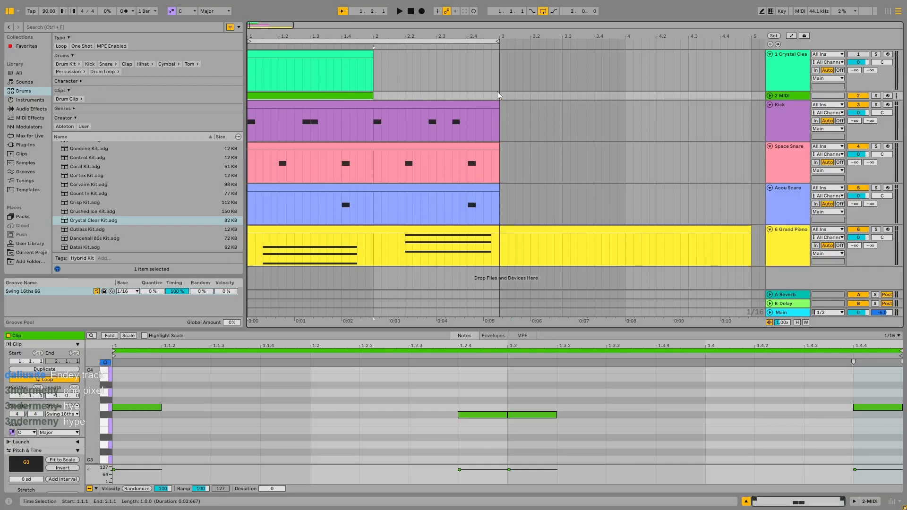
left_click(397, 96)
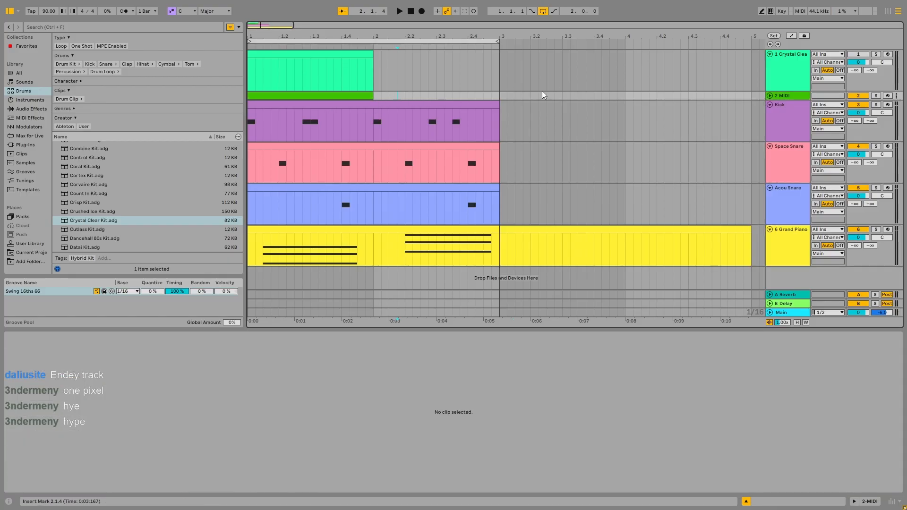
left_click(771, 96)
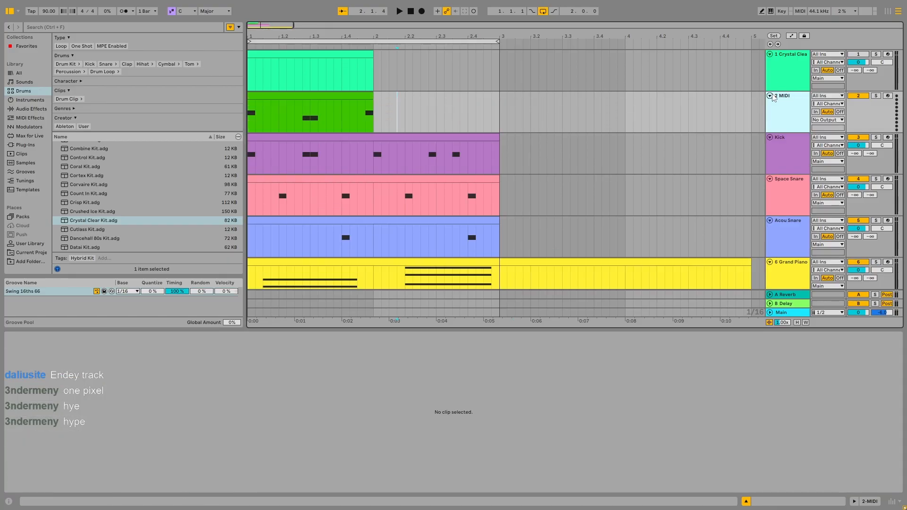
left_click(771, 96)
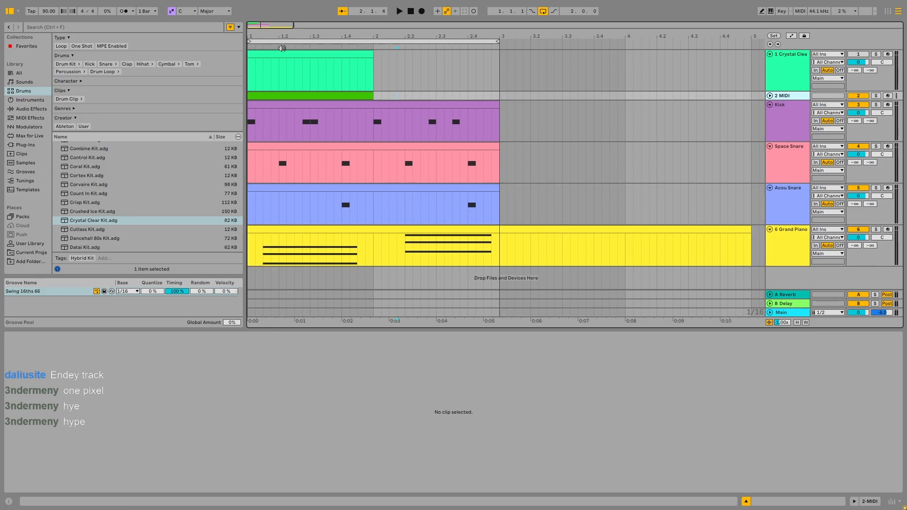
- Play the arrangement from the beginning to check the beat
key("space")
key("space")
left_click(412, 13)
key("space")
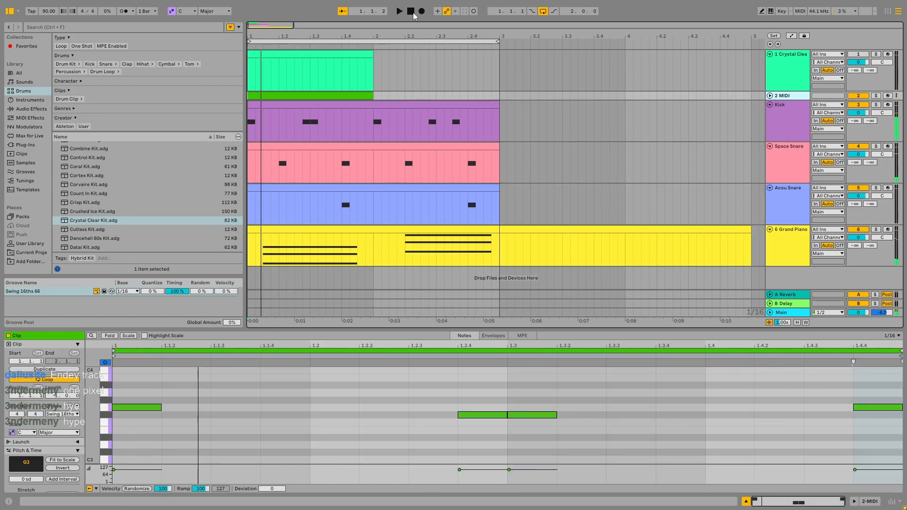
key("space")
key("space")
- Duplicate the two-bar Kick, Space Snare and Acou Snare clips to fill 3.1.1 to 5.1.1
left_click_drag(493, 188, 222, 113)
left_click(499, 196)
key("ctrl+d")
- Play the arrangement from the beginning and switch off the arrangement loop
key("space")
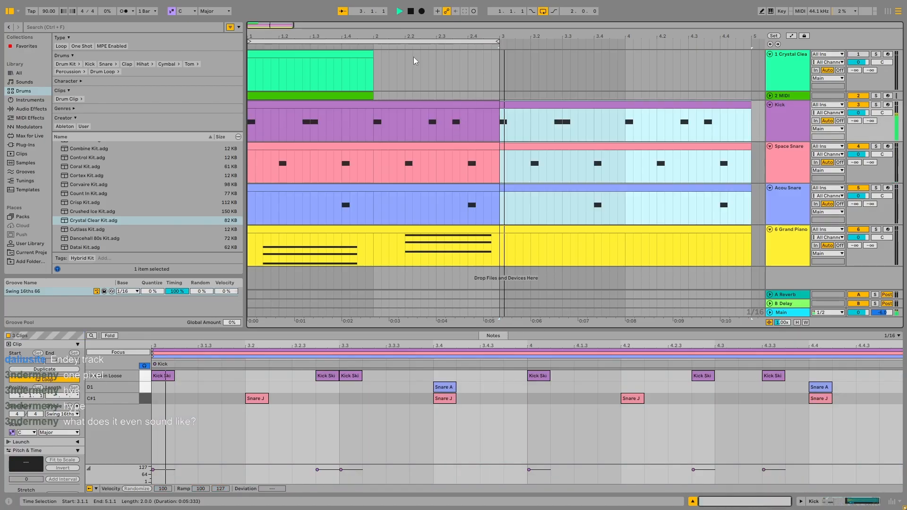
key("space")
left_click(410, 12)
key("space")
left_click(515, 68)
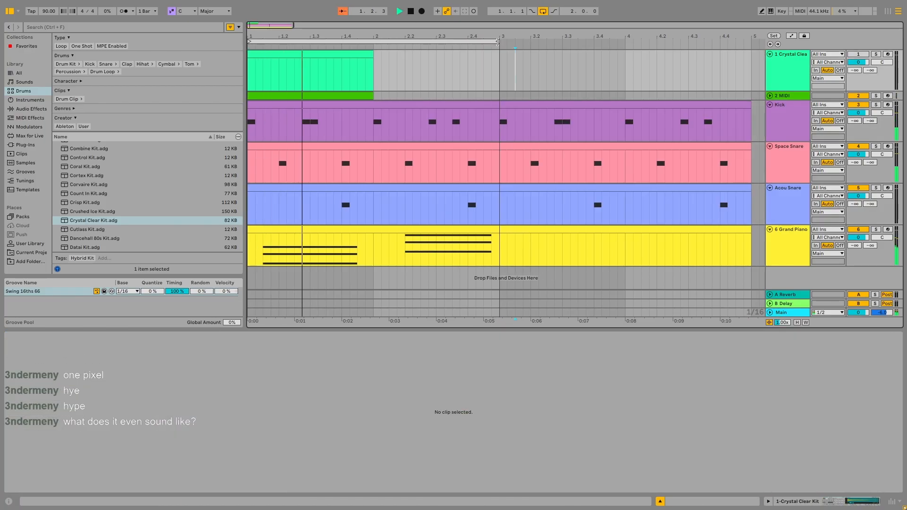
left_click(543, 11)
left_click(539, 58)
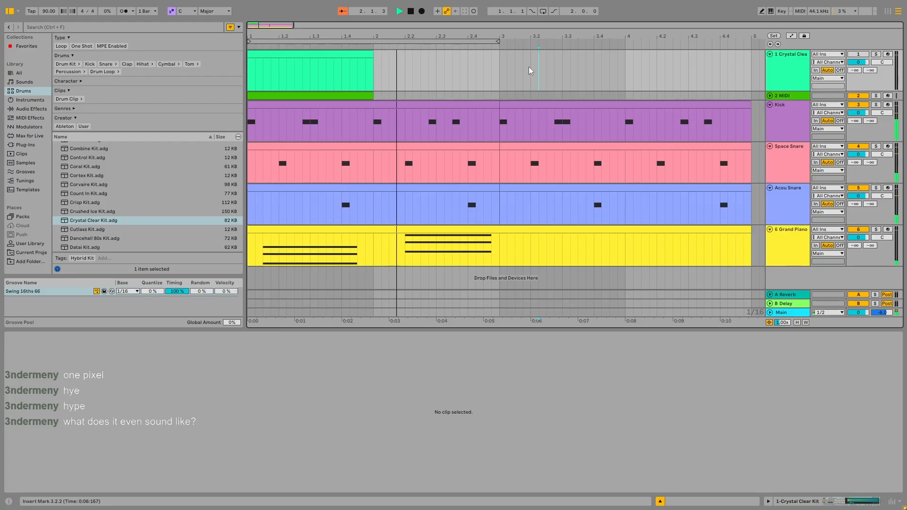
key("space")
- Move the second Grand Piano chord, A2 to E3, to start at 2.1.3 and play it back
left_click(429, 243)
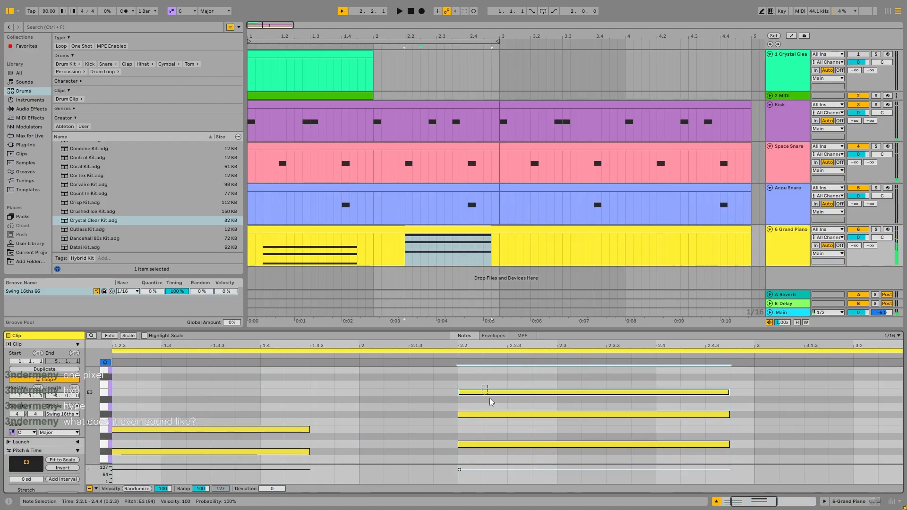
left_click_drag(520, 392, 471, 393)
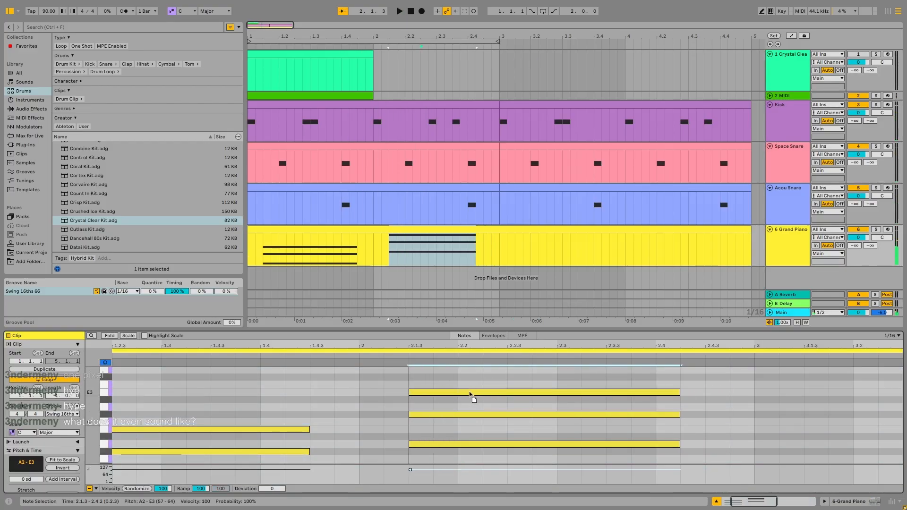
left_click(377, 47)
key("space")
key("b")
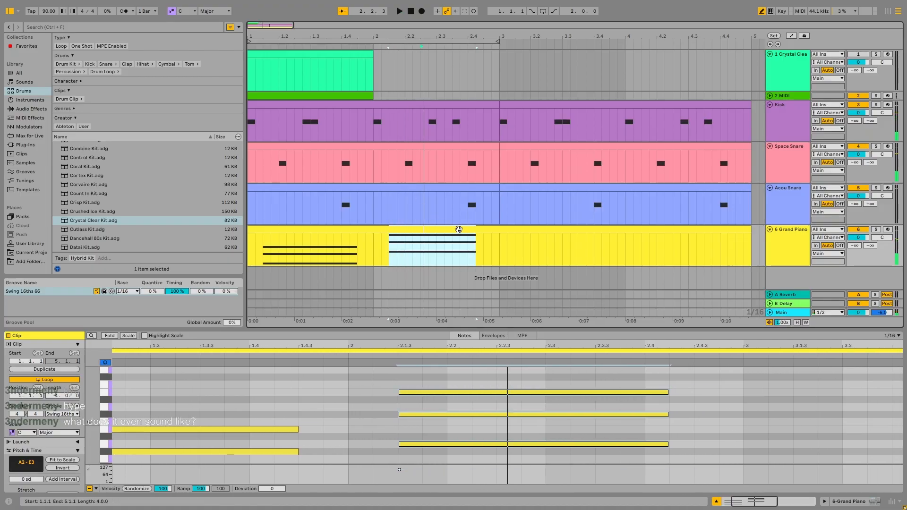
key("b")
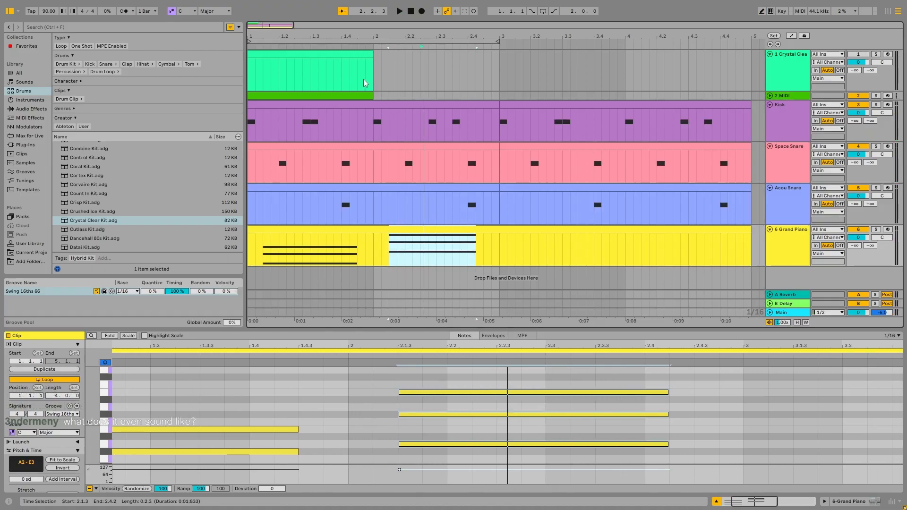
- Unfold the 2 MIDI track and show the Sounds library for an instrument to put on it
left_click(769, 96)
scroll(172, 200, "up", 3)
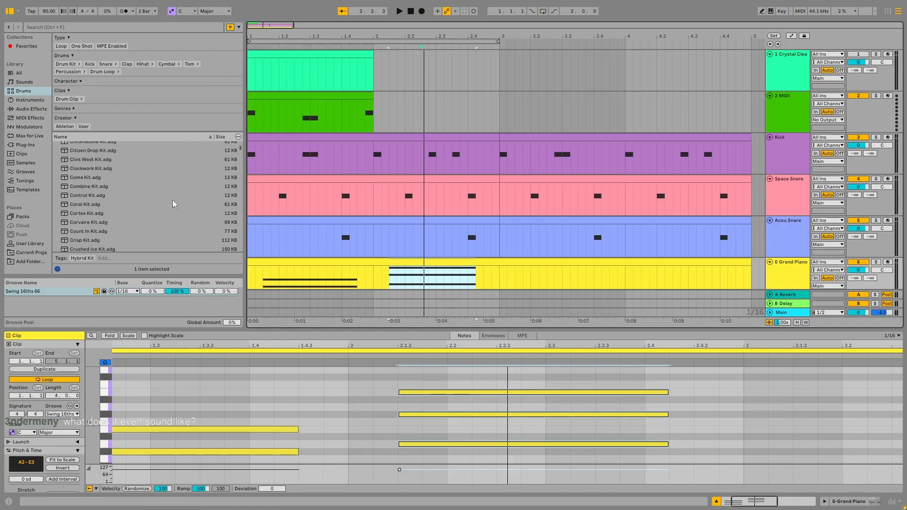
scroll(172, 199, "down", 3)
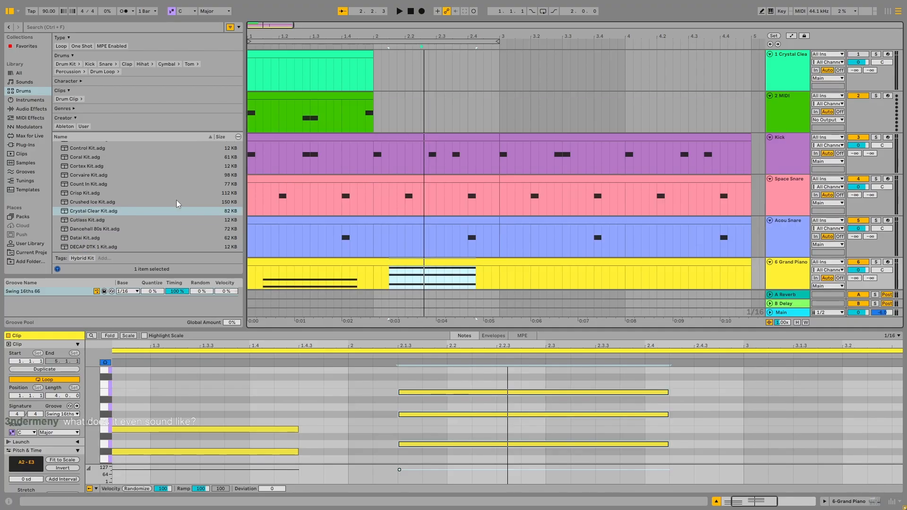
left_click(22, 97)
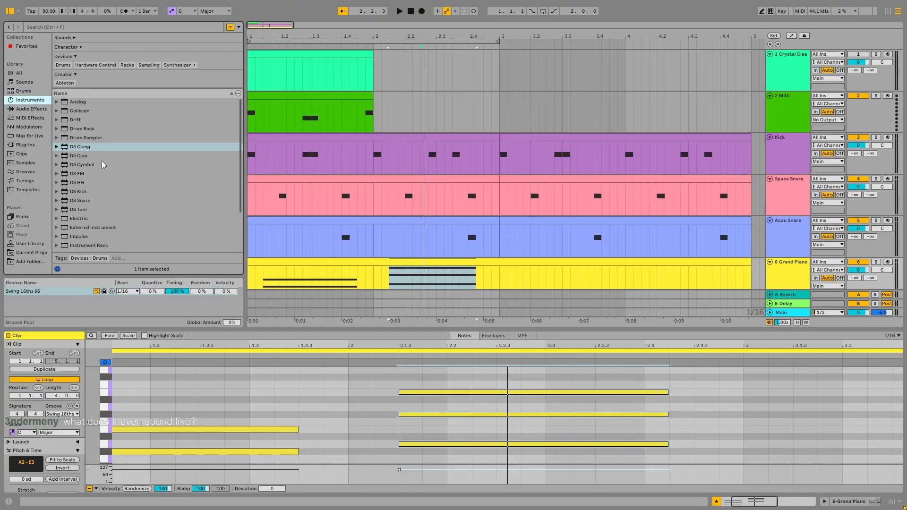
left_click(24, 82)
- Audition several Sounds presets, including A Brief History of Chime and Ac Strings Pizz Oct
scroll(93, 151, "down", 5)
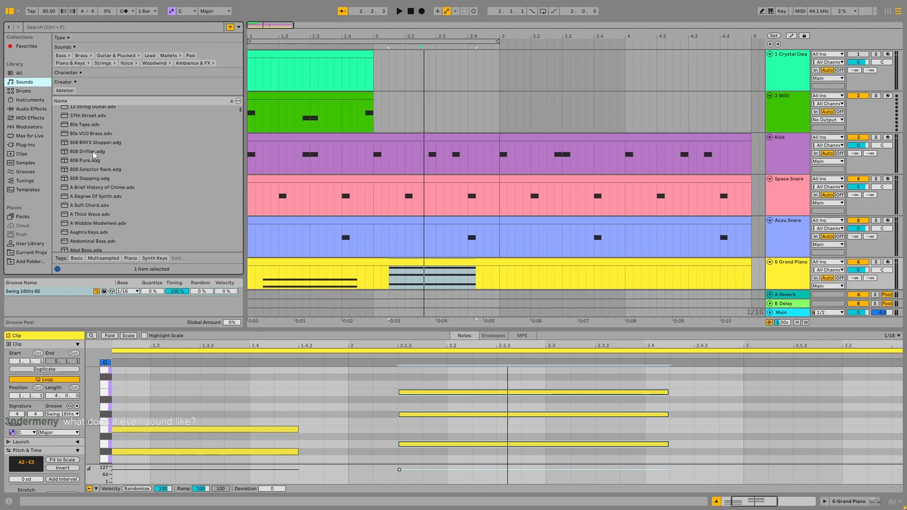
left_click(108, 148)
left_click(109, 169)
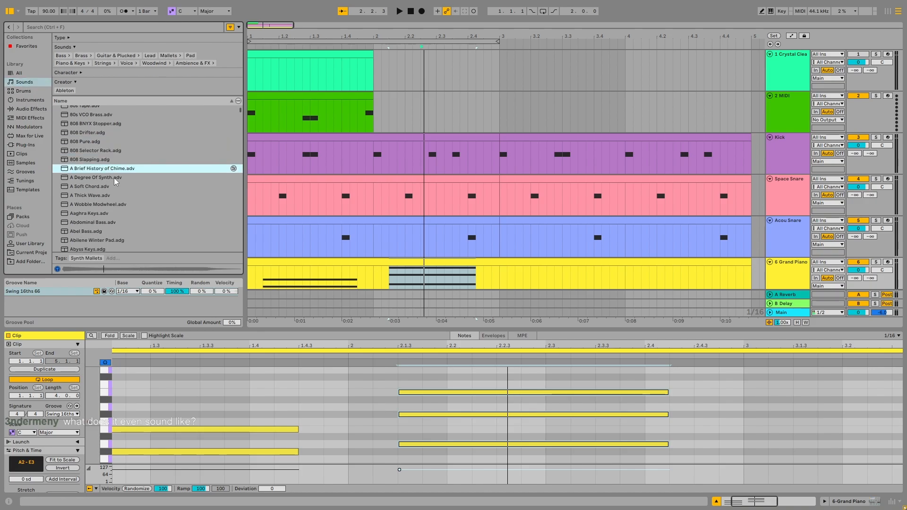
scroll(114, 177, "down", 2)
left_click(115, 177)
scroll(115, 178, "down", 2)
left_click(111, 163)
left_click(108, 182)
left_click(120, 219)
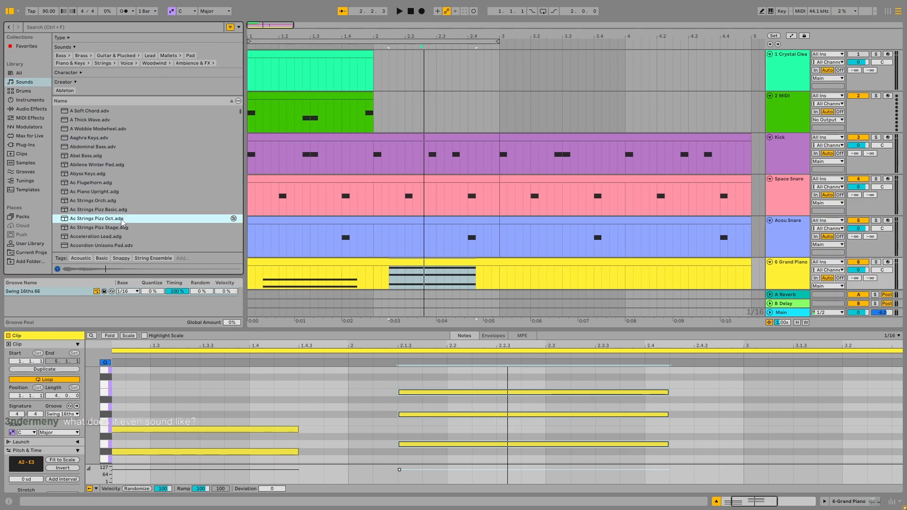
scroll(121, 219, "down", 3)
left_click(109, 183)
left_click(109, 172)
- Load the Ac Flugelhorn preset onto the 2 MIDI track, return playback to the start and solo that track
left_click(109, 155)
left_click_drag(109, 155, 614, 98)
key("space")
key("space")
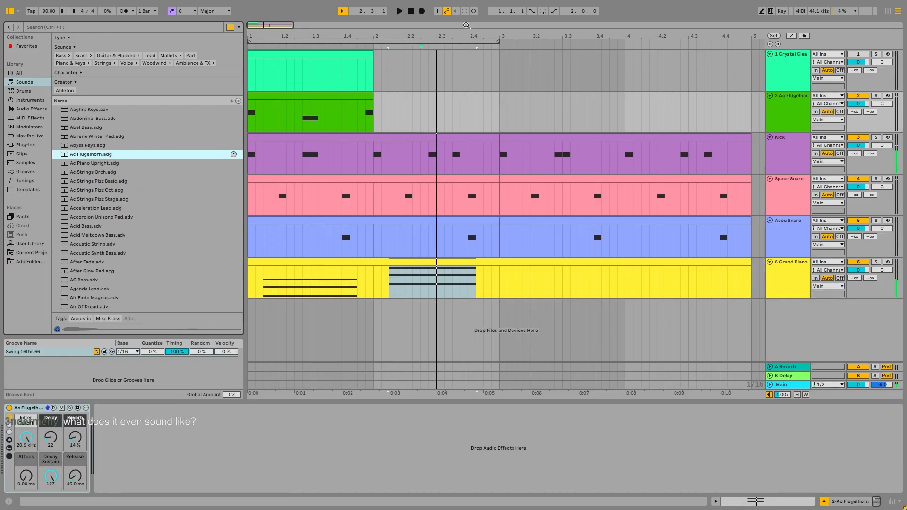
left_click(410, 12)
left_click(875, 95)
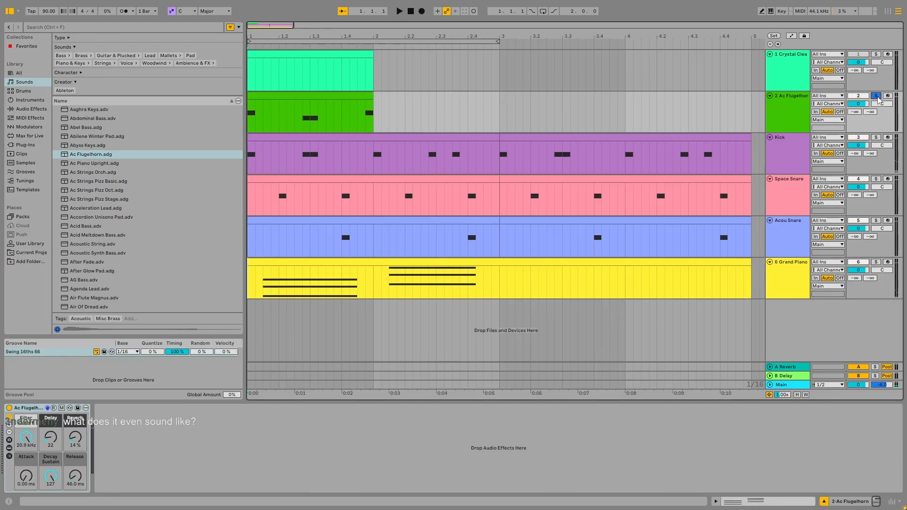
- Play back the soloed Ac Flugelhorn part twice from the start
key("space")
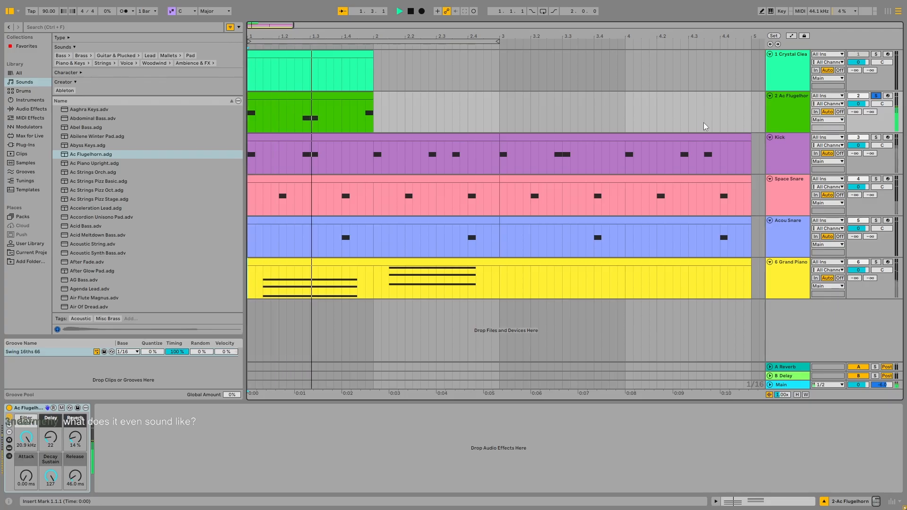
key("space")
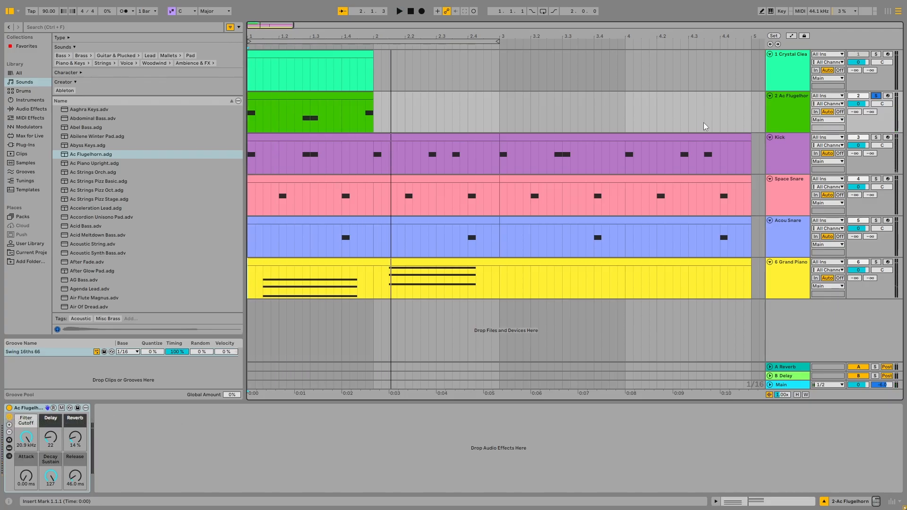
key("space")
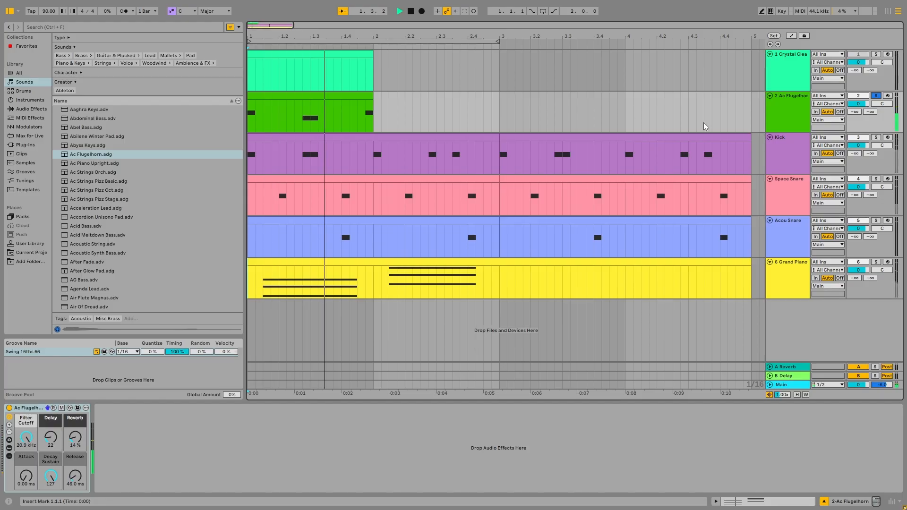
key("space")
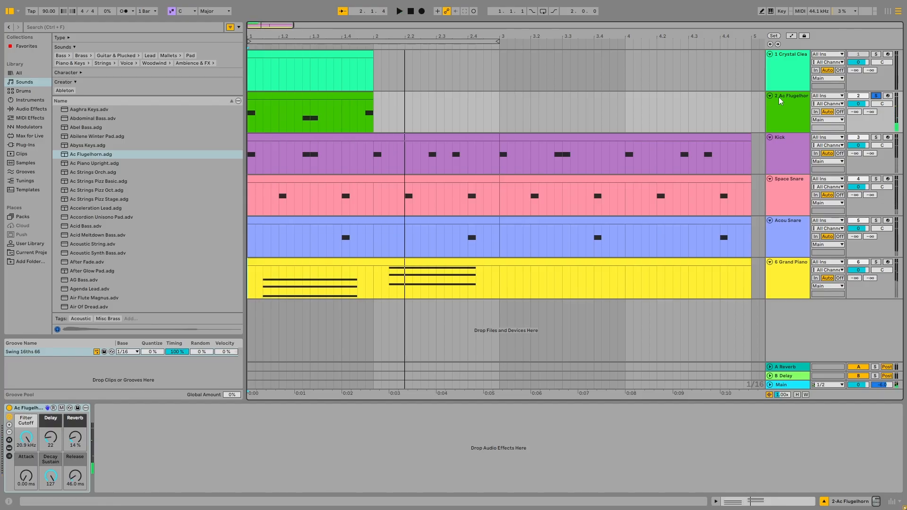
- Unsolo the flugelhorn track, undo loading the Ac Flugelhorn preset and fold the 2 MIDI track
left_click(875, 96)
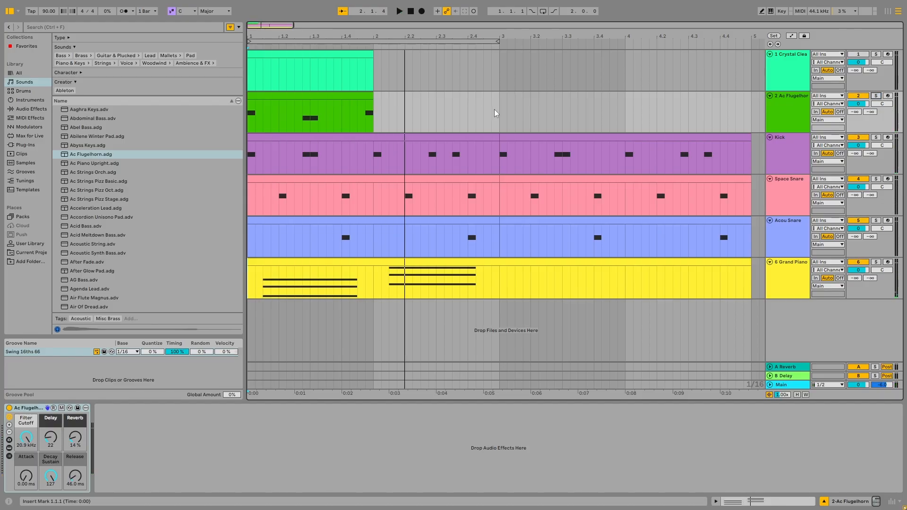
key("ctrl+z")
left_click(770, 95)
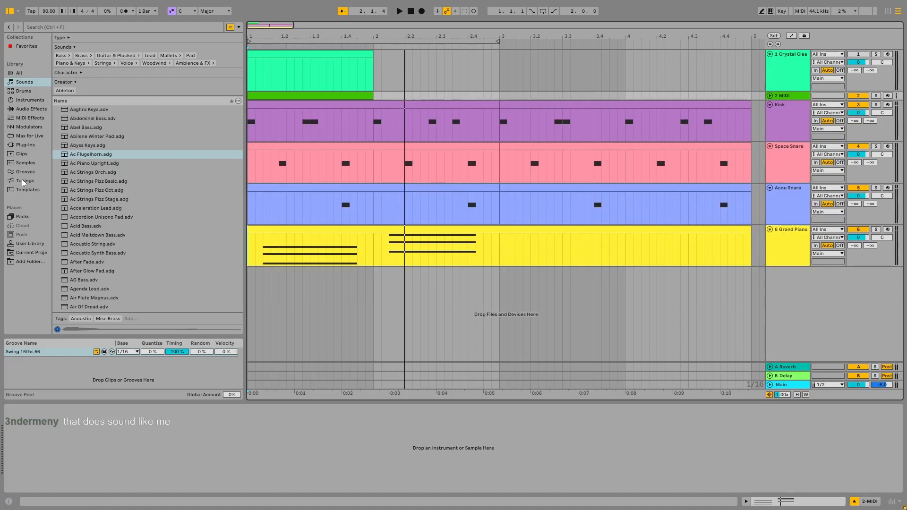
- Search the audio effects library for flanger
left_click(31, 109)
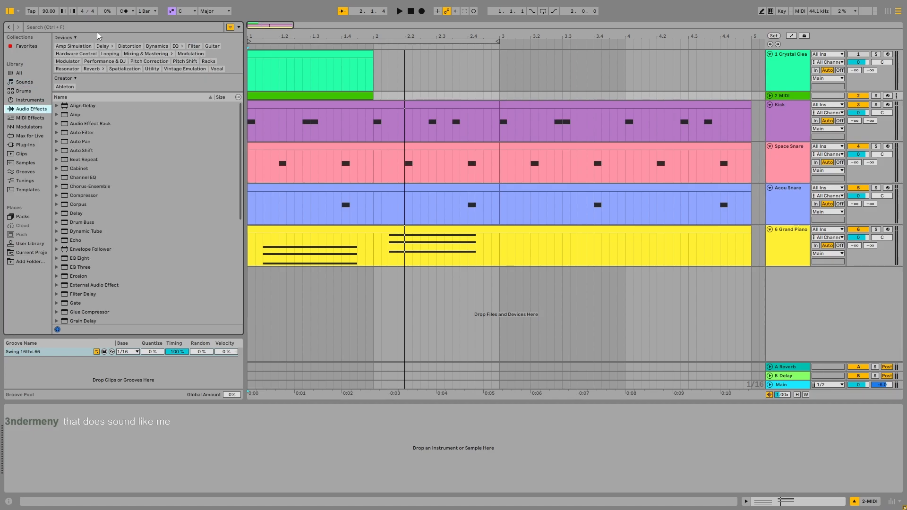
key("ctrl+f")
type("flanger")
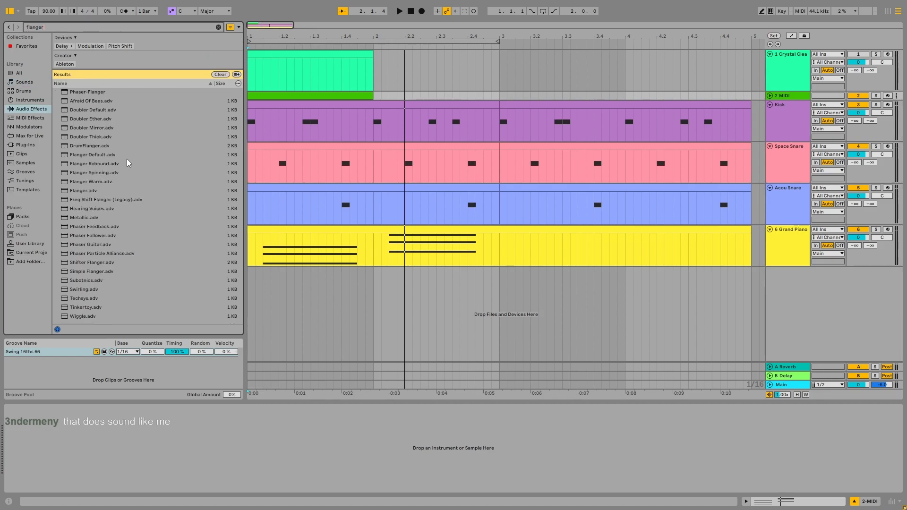
- Try the Flanger preset on the Kick track with the track soloed, play it back and remove the effect
left_click(94, 192)
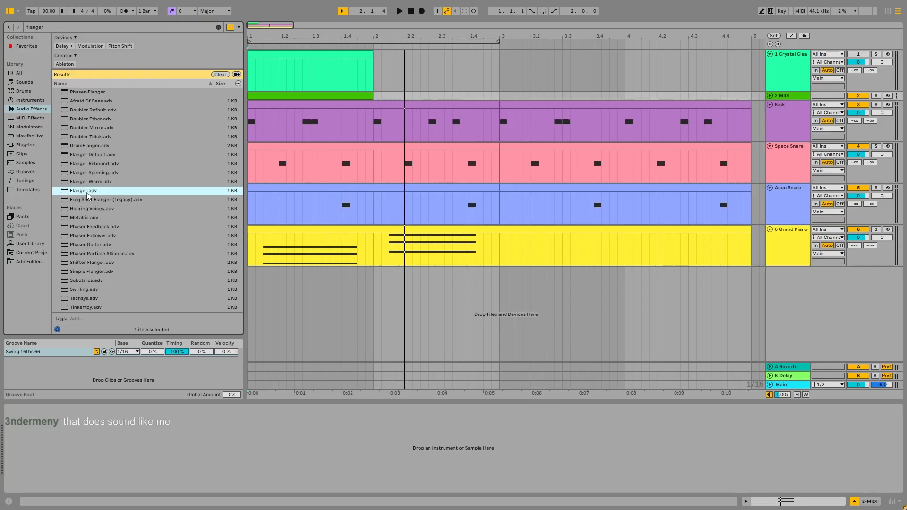
left_click(340, 105)
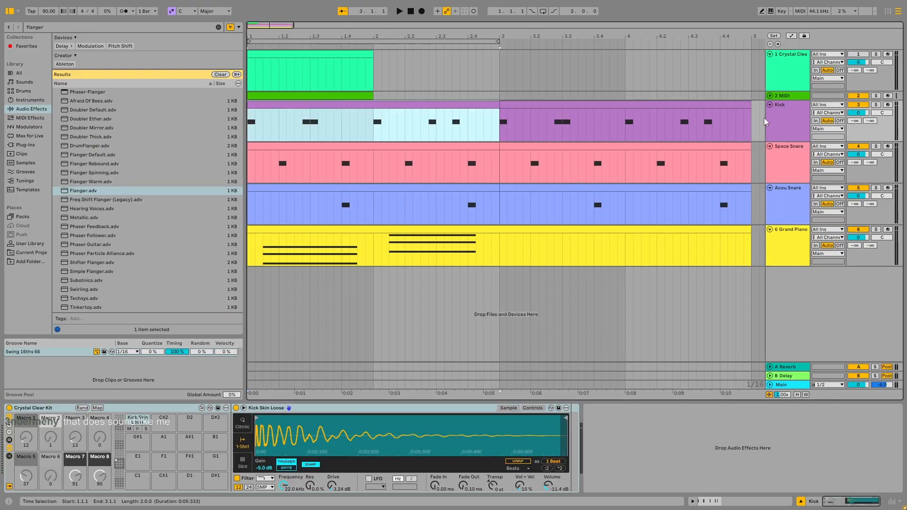
mouse_move(116, 190)
left_mouse_down()
mouse_move(486, 336)
mouse_move(548, 451)
mouse_move(578, 432)
mouse_move(570, 428)
left_mouse_up()
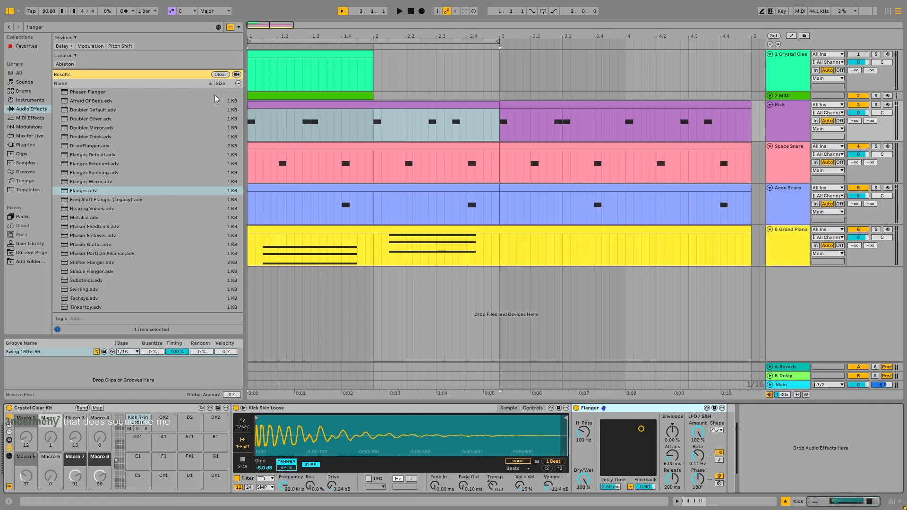
left_click(875, 105)
key("space")
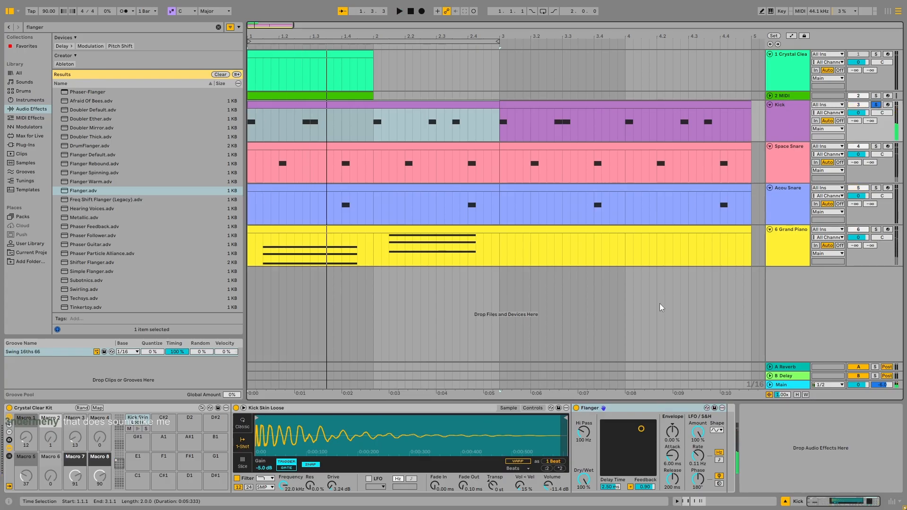
key("Delete")
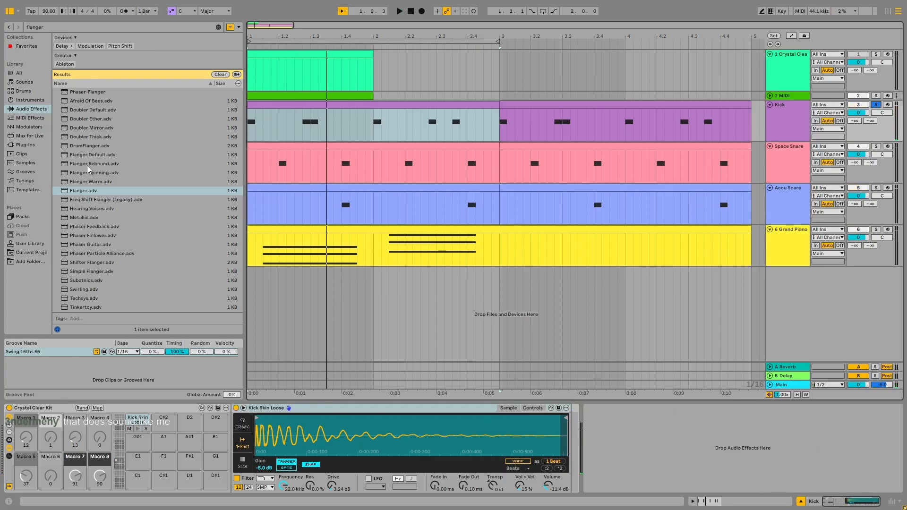
- Look through the other flanger search results, including Afraid Of Bees and Phaser Feedback
left_click(92, 101)
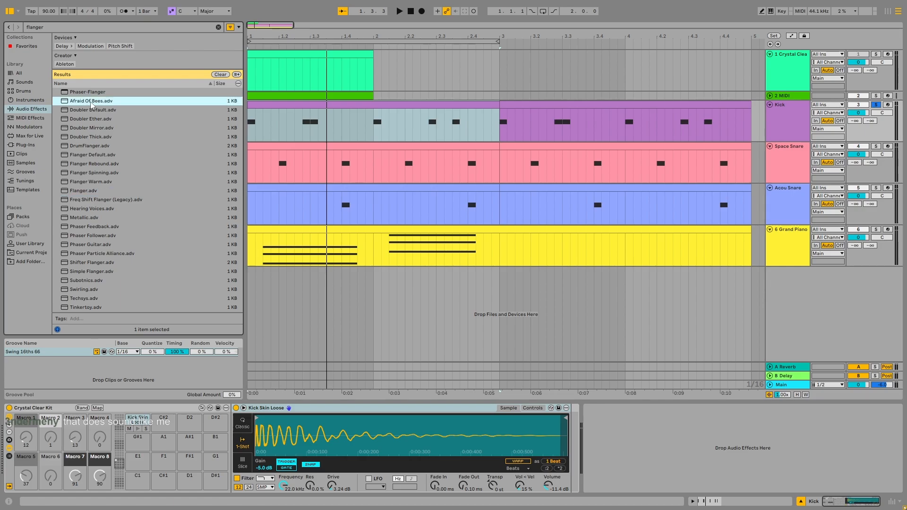
left_click(123, 244)
left_click(111, 199)
left_click(111, 227)
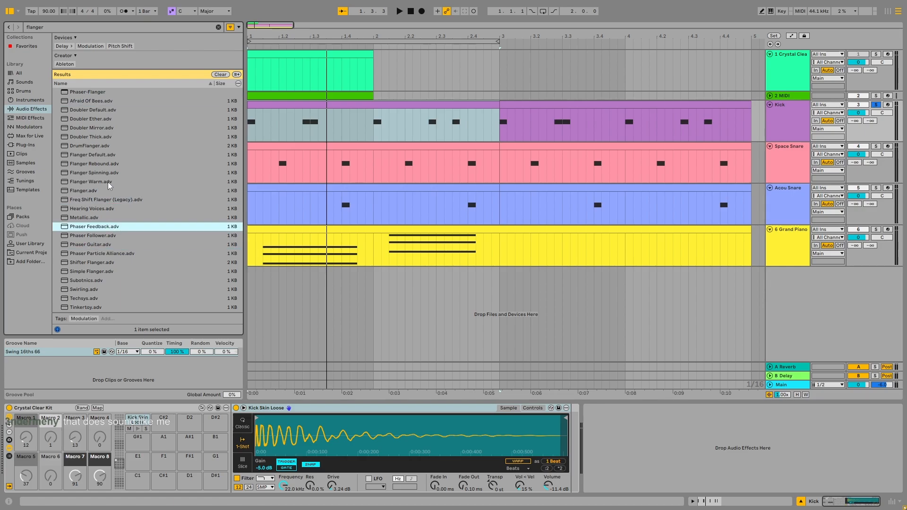
left_click(109, 158)
- Try the DrumFlanger preset on the soloed Kick track, play it back and remove it
left_click_drag(102, 147, 575, 428)
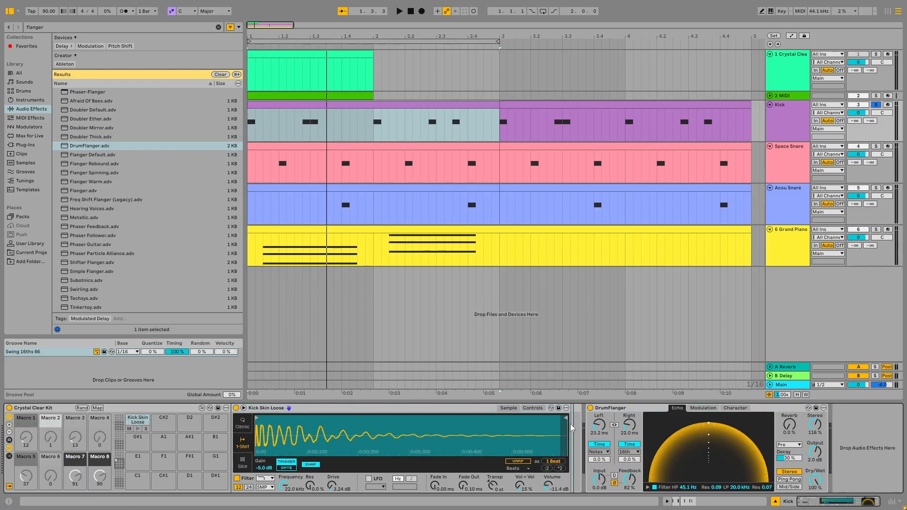
key("ctrl+z")
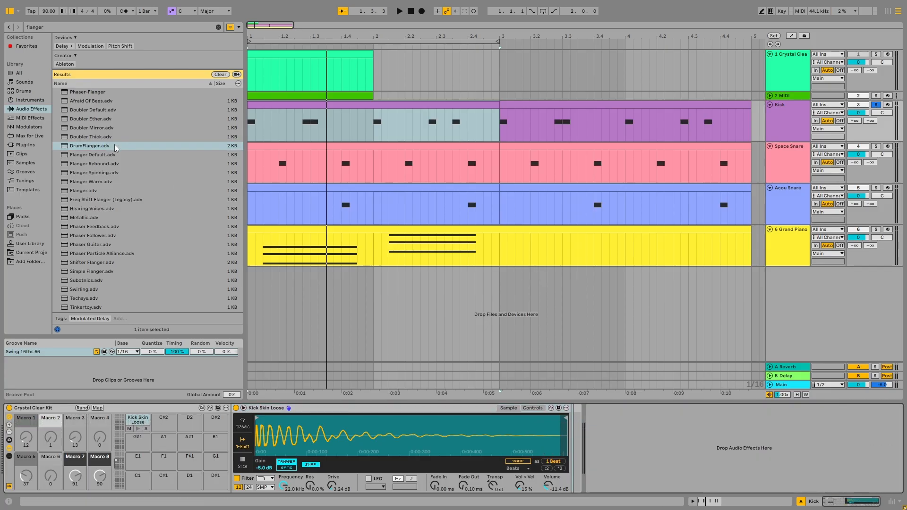
left_click_drag(115, 148, 578, 430)
key("space")
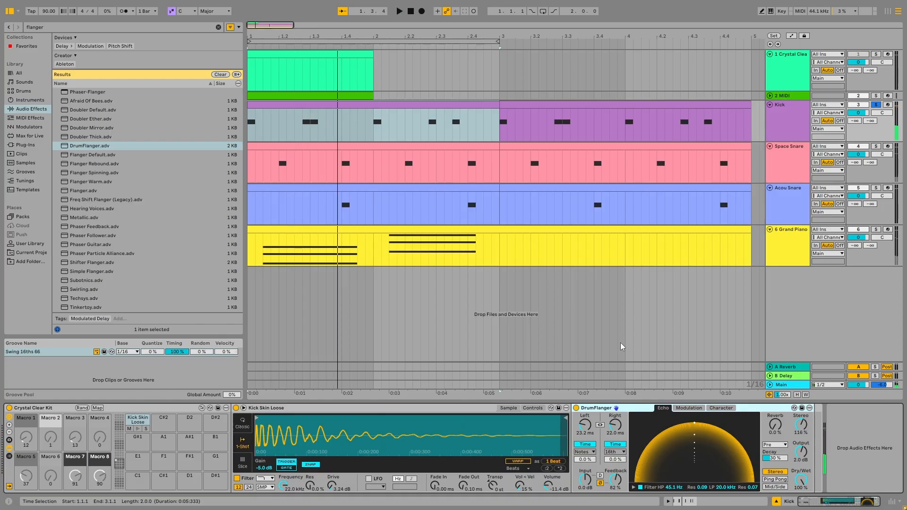
key("Delete")
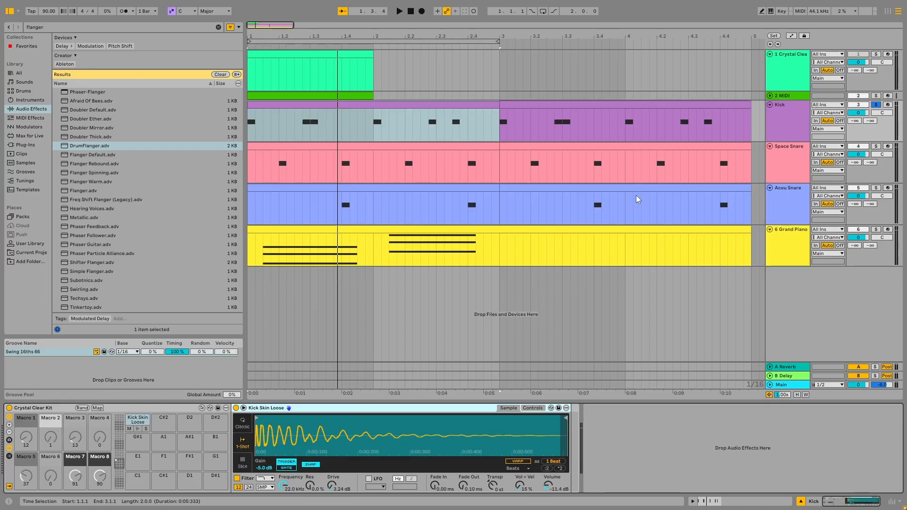
- Duplicate the Kick track and play back the soloed original
left_click(780, 131)
key("ctrl+d")
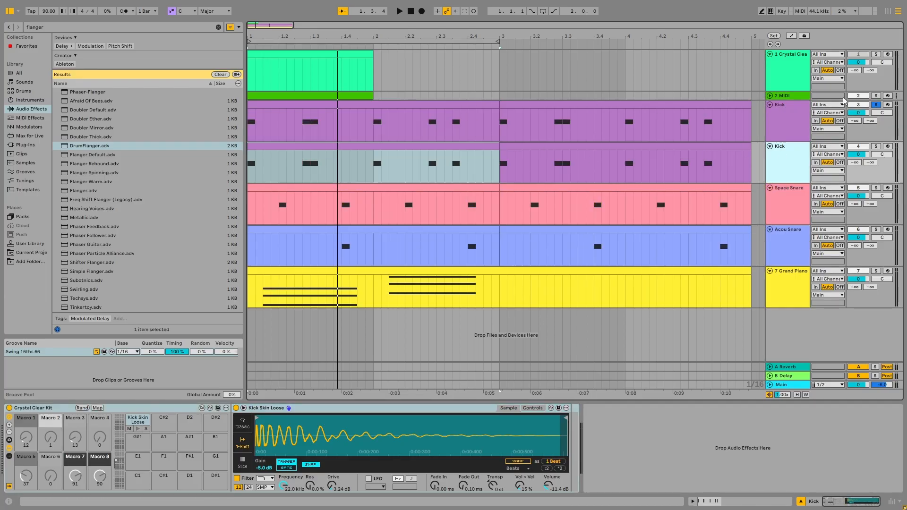
left_click(399, 11)
key("space")
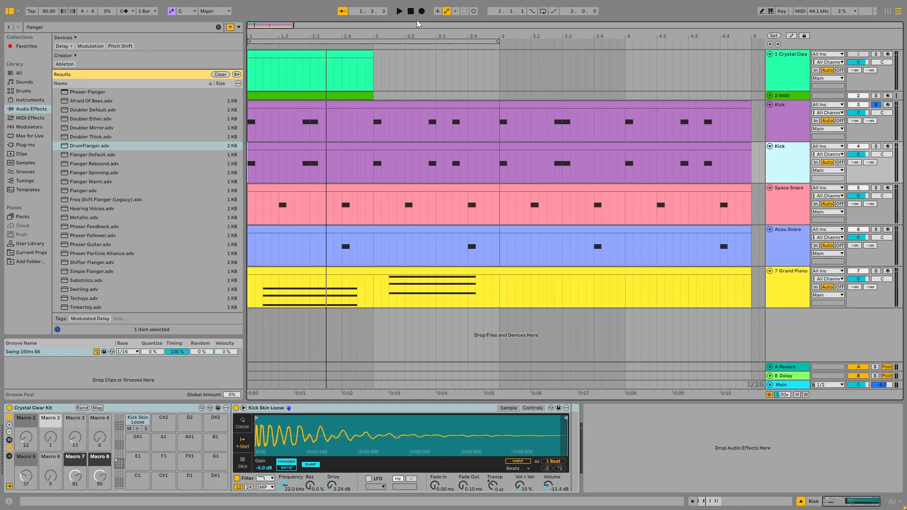
- Shift the first two-bar Kick clip on the duplicate track very slightly past 1.1.1
scroll(264, 161, "up", 4)
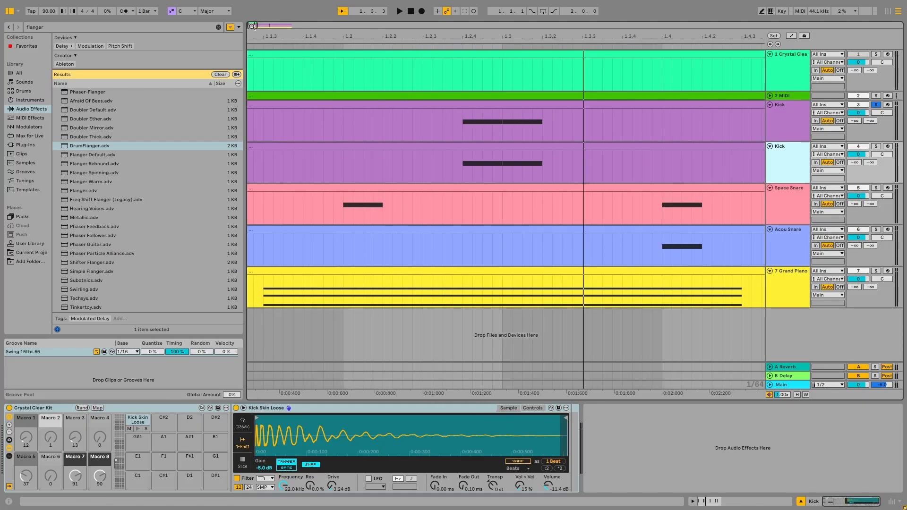
left_click_drag(252, 26, 258, 143)
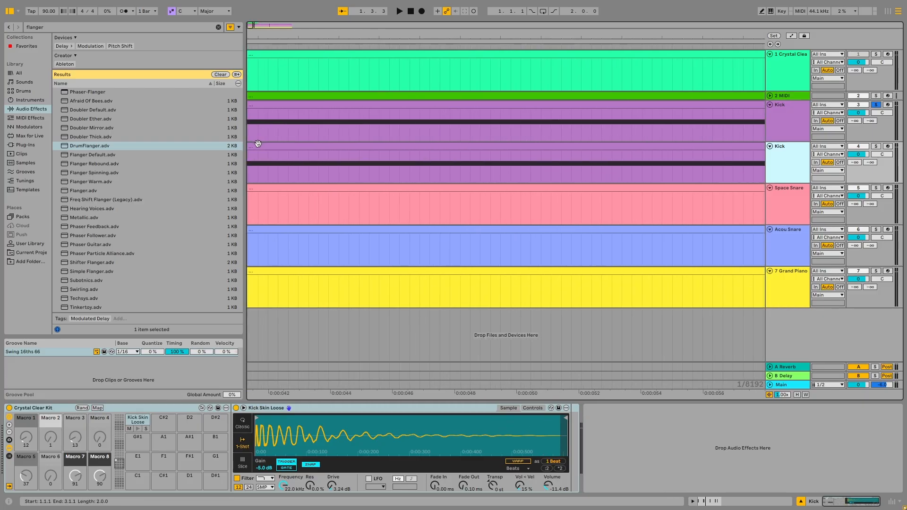
left_click_drag(252, 25, 248, 51)
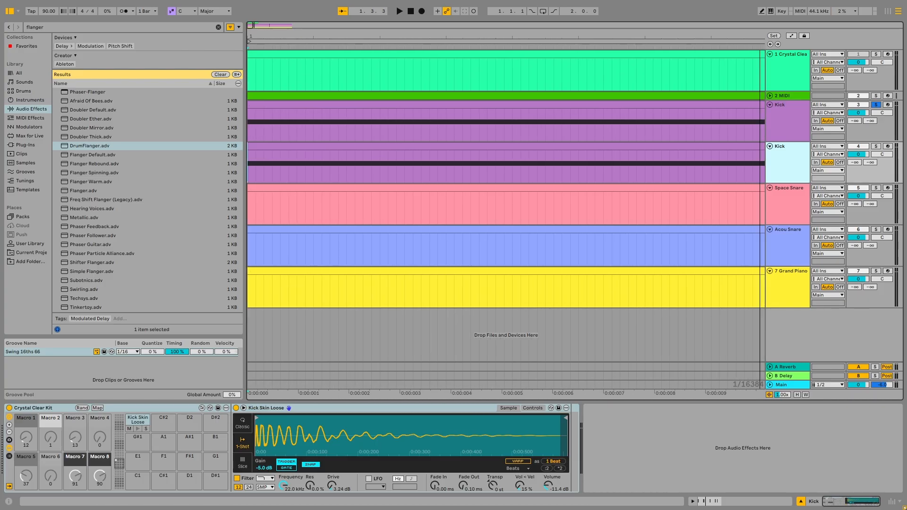
left_click(264, 144)
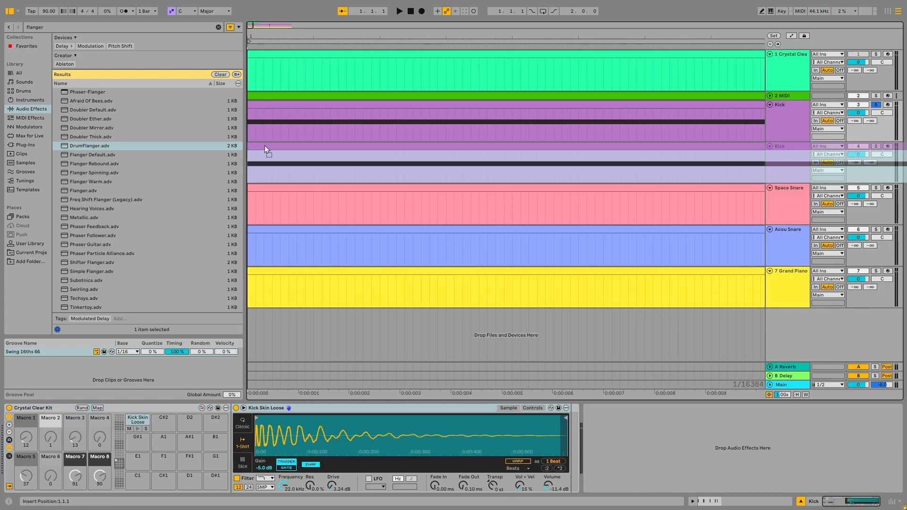
left_click_drag(264, 145, 267, 145)
scroll(416, 86, "down", 3)
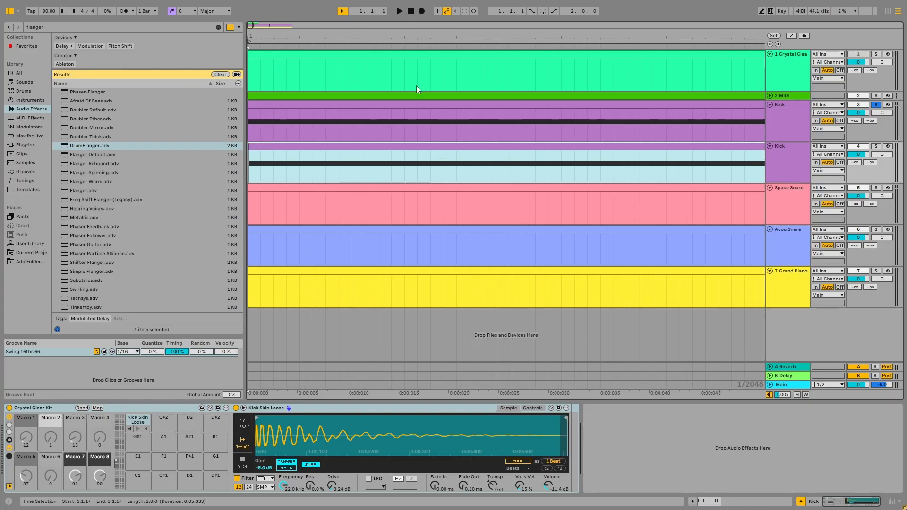
scroll(416, 86, "down", 5)
- Compare the original Kick alone and with the offset duplicate by toggling the duplicate's solo during playback
left_click(875, 146)
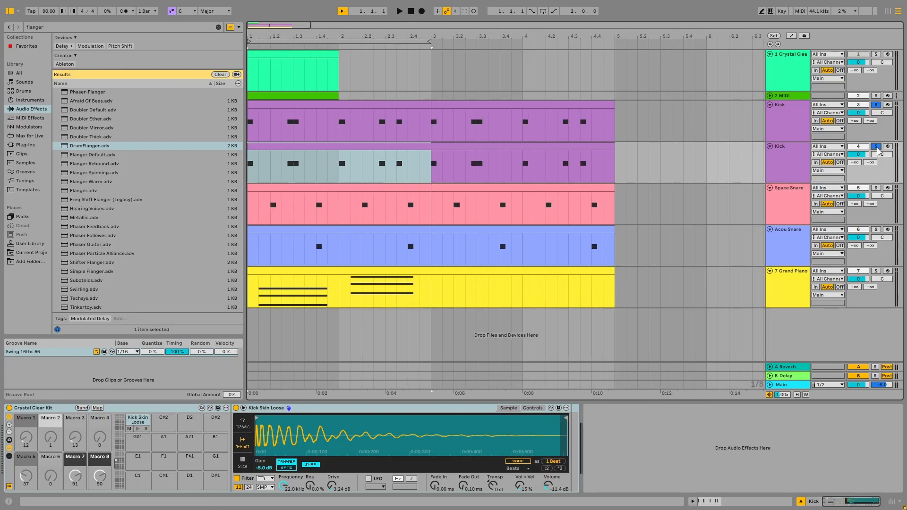
key("space")
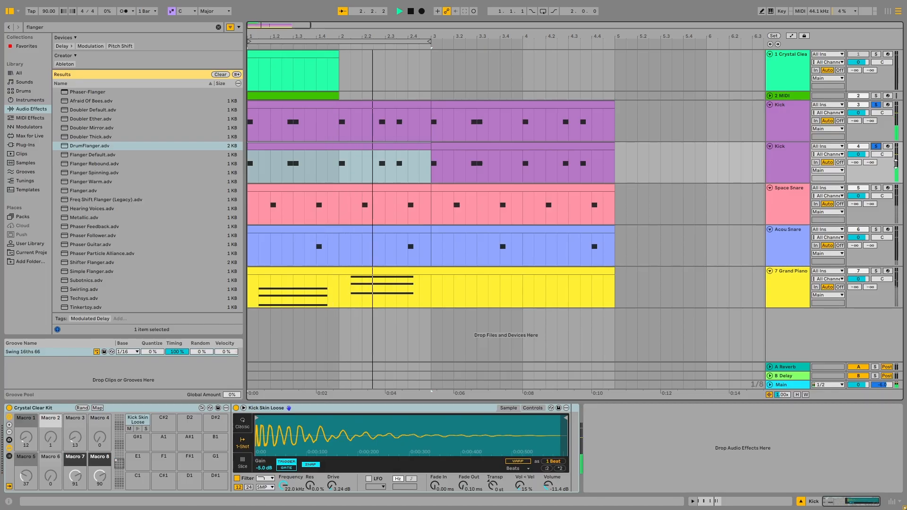
left_click(876, 148)
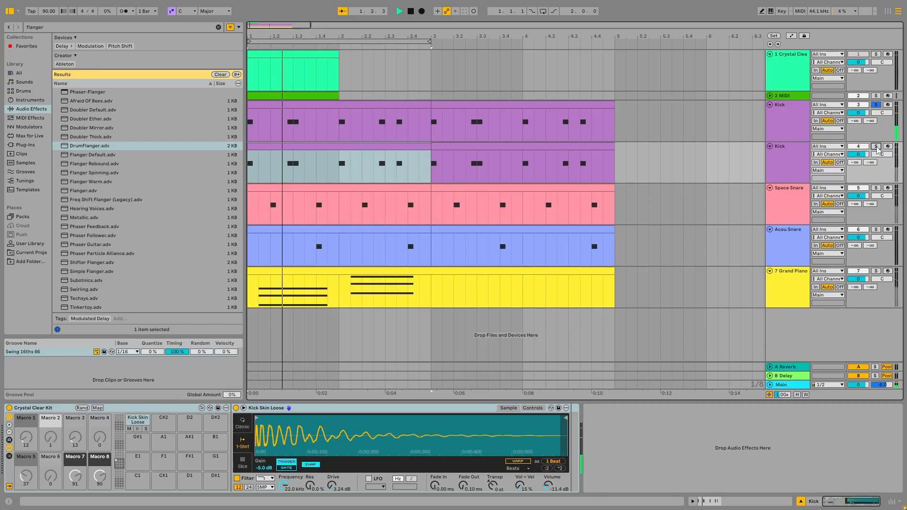
left_click(876, 147)
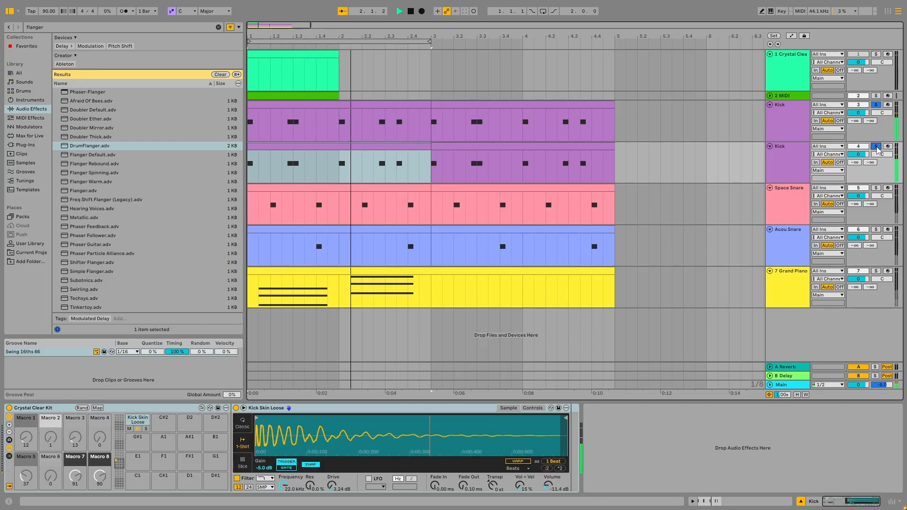
key("space")
left_click(876, 146)
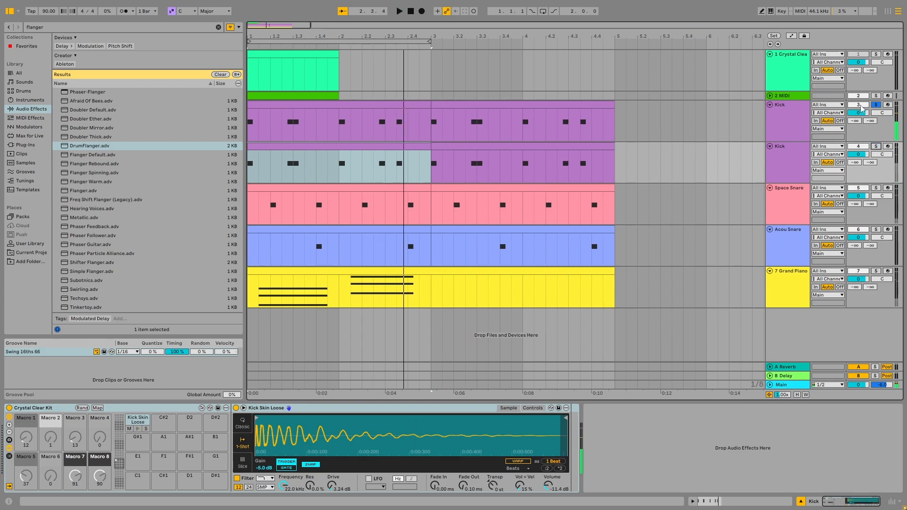
- Undo a volume change on the original Kick track, and pan the original to 50L and the duplicate to 50R
left_click_drag(861, 113, 871, 138)
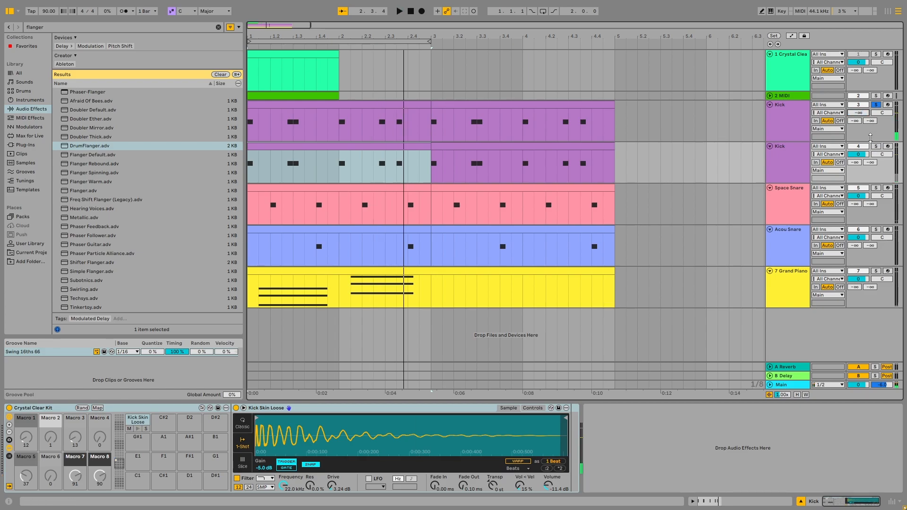
key("ctrl+z")
left_click(858, 103)
left_click_drag(882, 112, 882, 144)
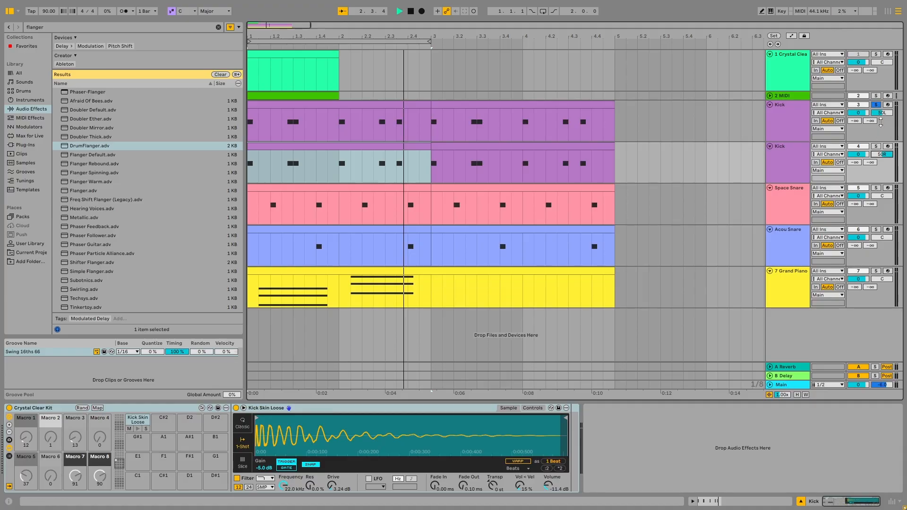
- Solo the duplicate Kick as well and play both hard-panned Kick tracks together
key("space")
left_click(877, 146, "ctrl")
key("space")
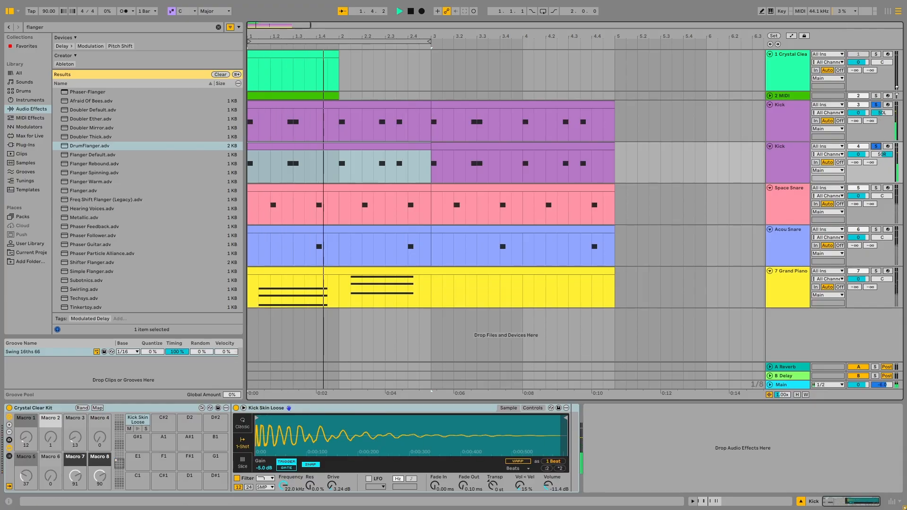
key("space")
- Unsolo the duplicate Kick track and reset the original Kick track's panning to center
left_click(877, 146)
left_click(881, 114)
key("Delete")
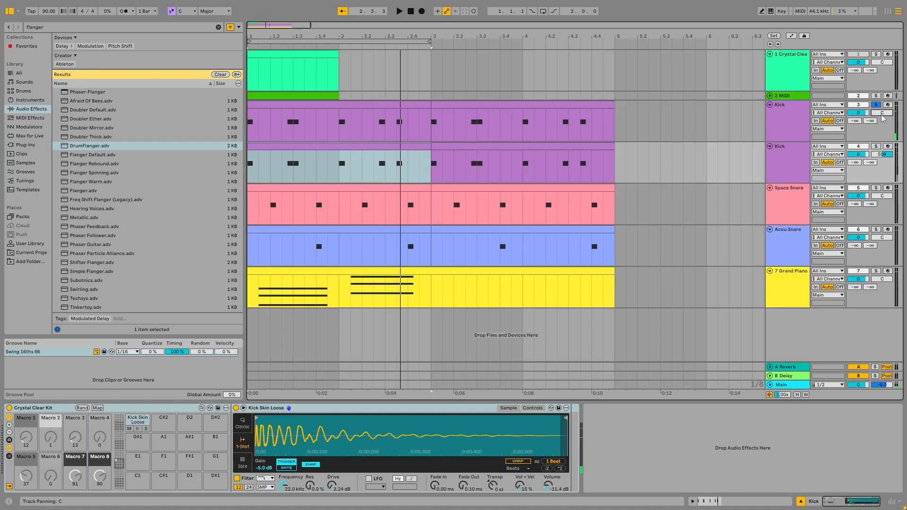
- Stop playback, delete the offset duplicate Kick track, and unsolo the remaining Kick track
key("space")
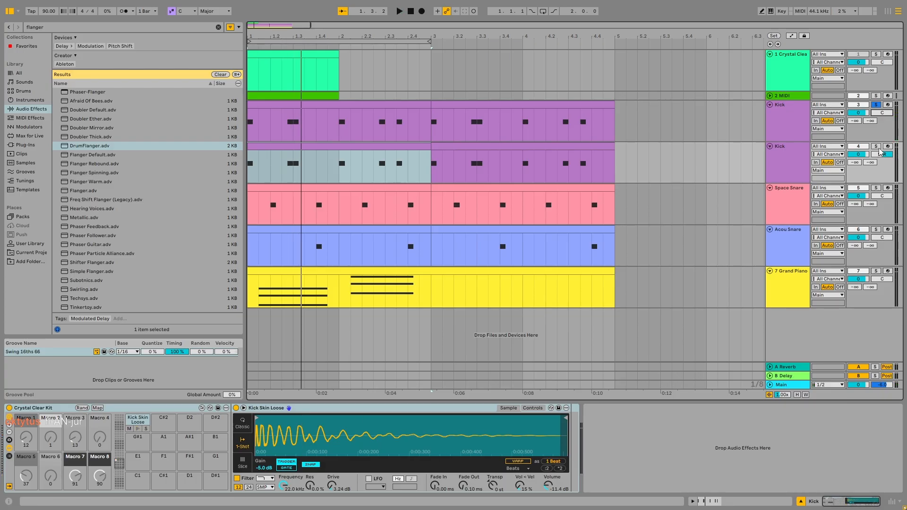
left_click(802, 152)
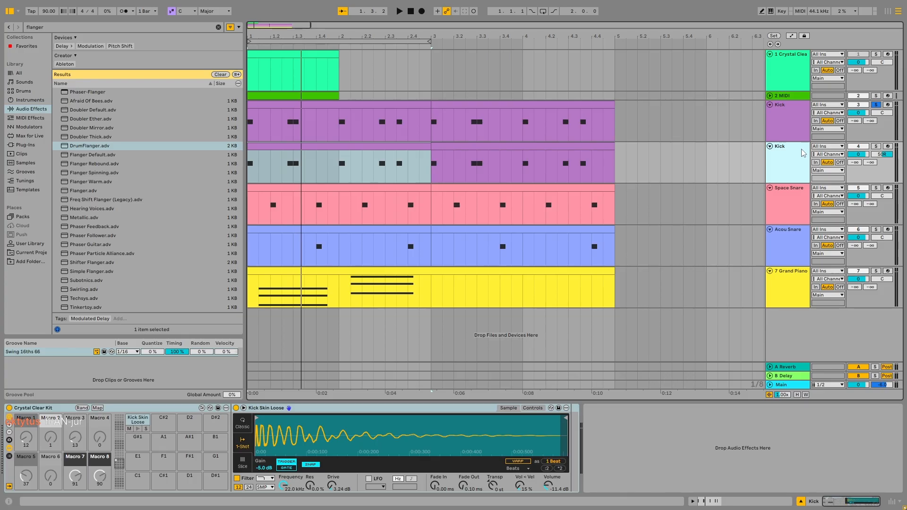
key("Delete")
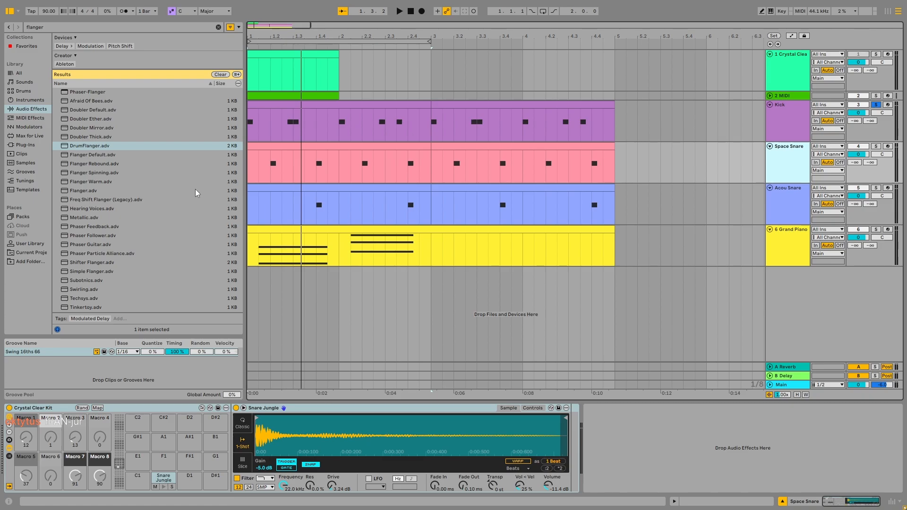
left_click(876, 104)
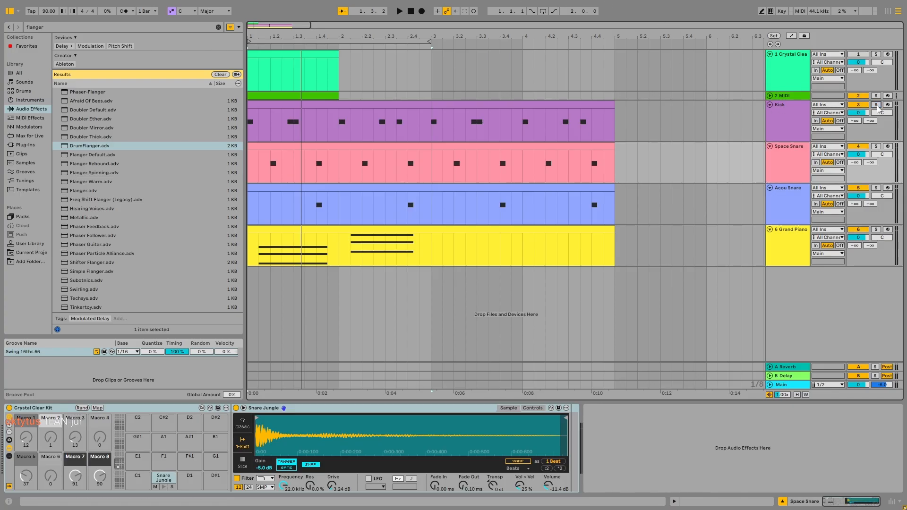
- Play the full beat from the start with all tracks
left_click(654, 129)
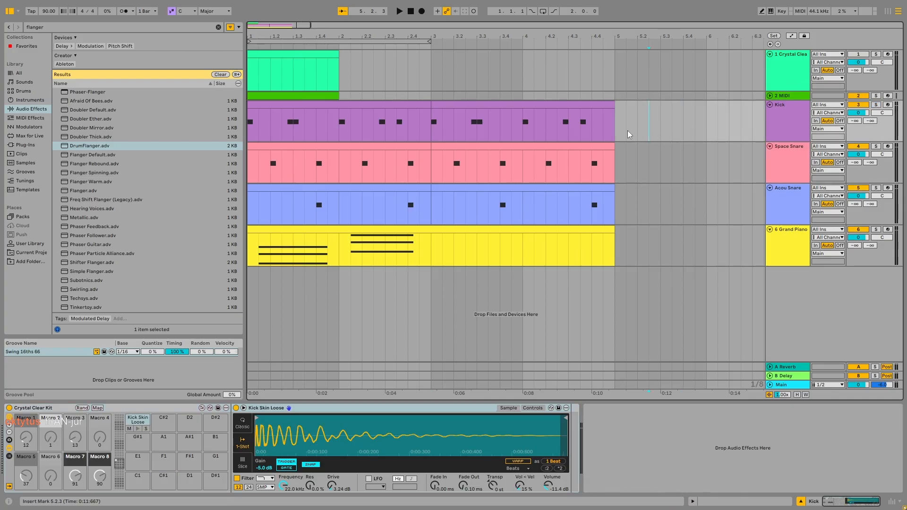
left_click_drag(622, 132, 695, 129)
left_click(508, 121)
left_click(409, 11)
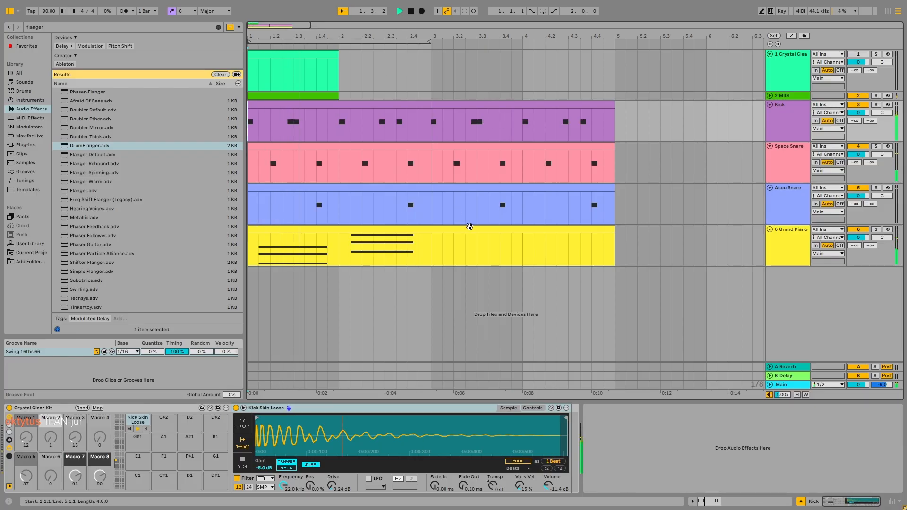
left_click(418, 231)
key("space")
- Lower the E3 note of the second Grand Piano chord by an octave to E2 and audition the chord from bar 2
double_click(418, 232)
left_click_drag(325, 381, 381, 405)
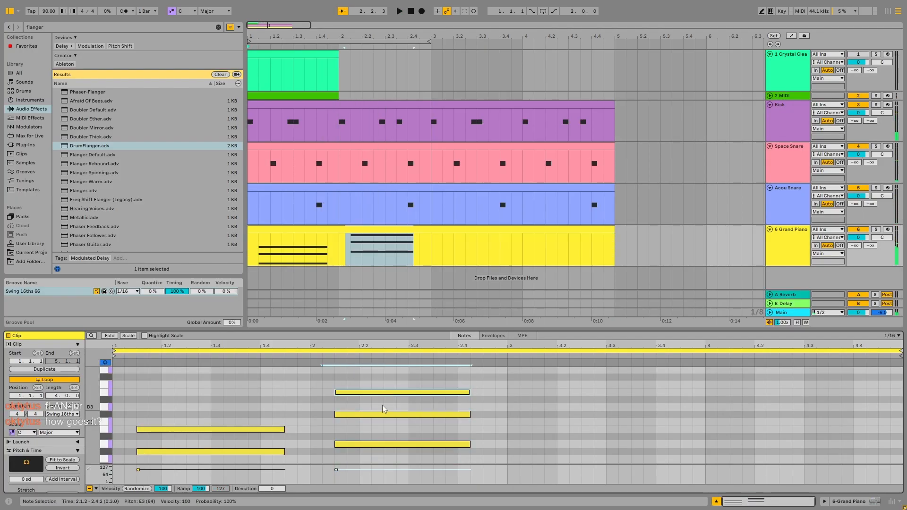
key("shift+Down")
key("space")
key("space")
left_click(341, 249)
key("space")
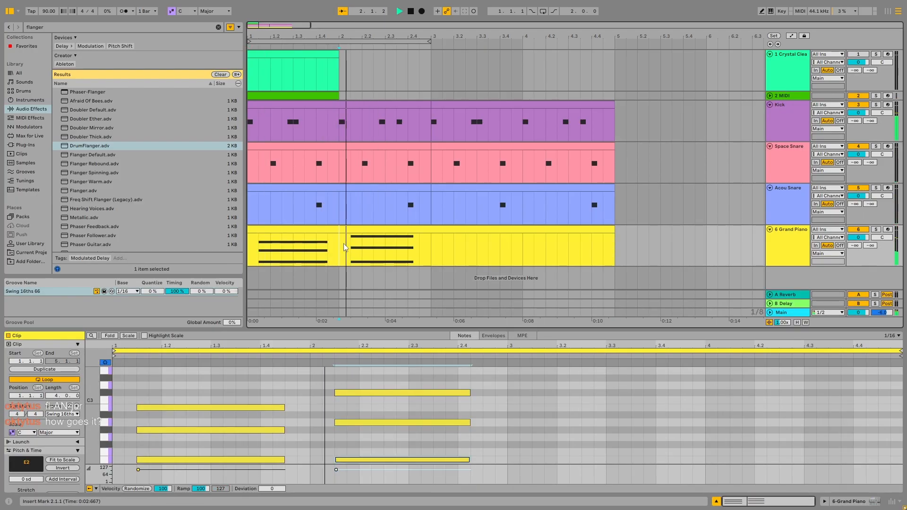
key("space")
left_click_drag(353, 384, 444, 472)
key("Delete")
scroll(477, 461, "down", 1)
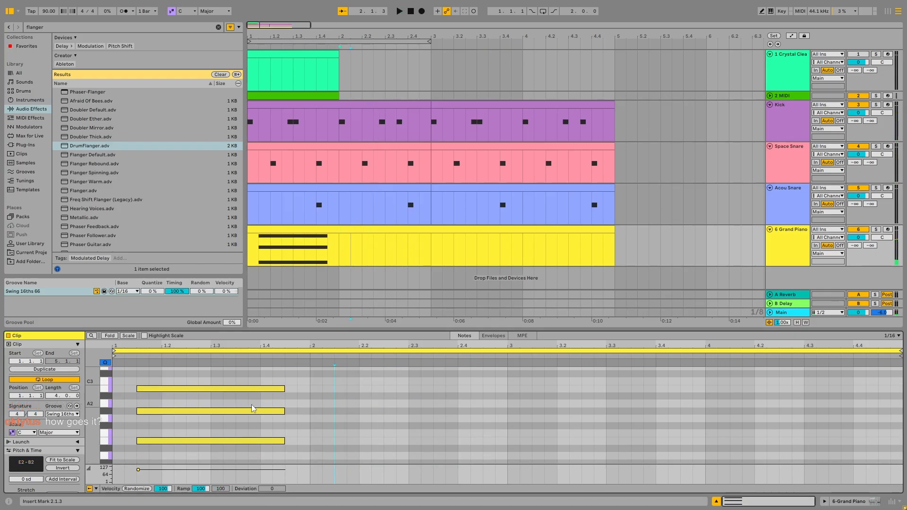
key("b")
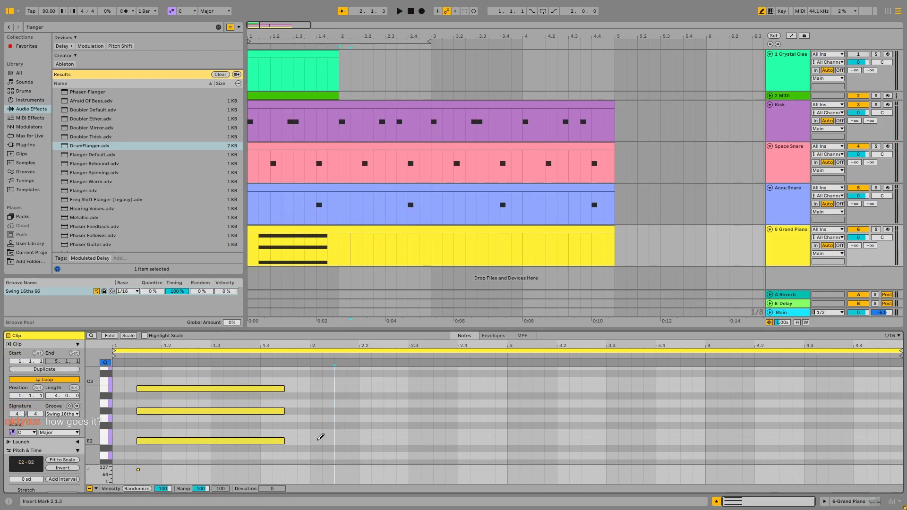
key("b")
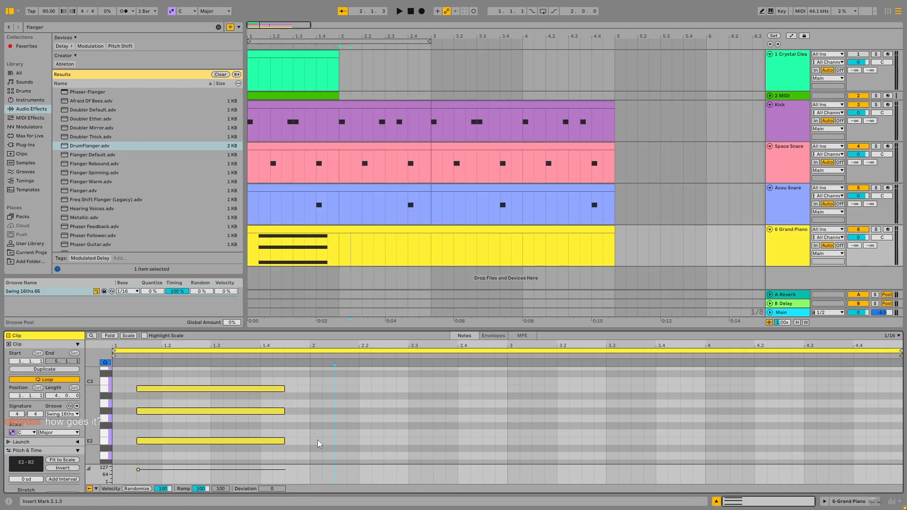
key("b")
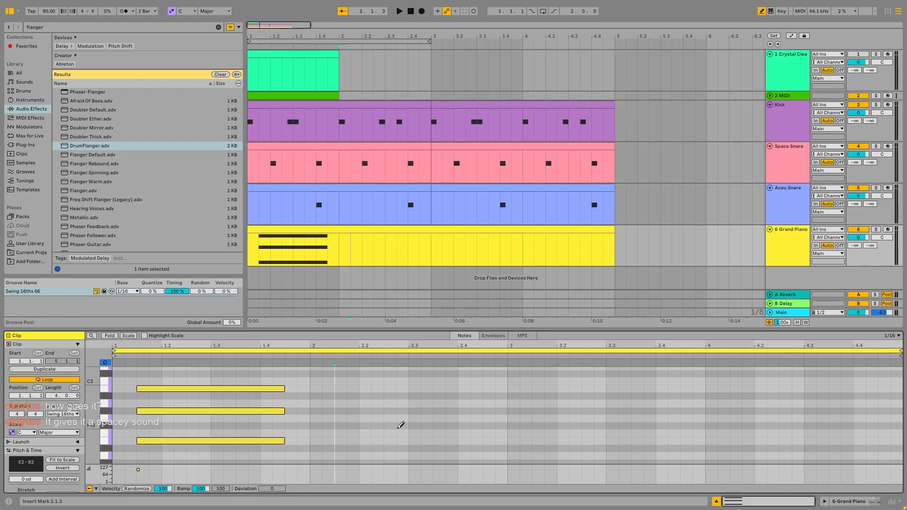
key("ctrl+v")
left_click(352, 425)
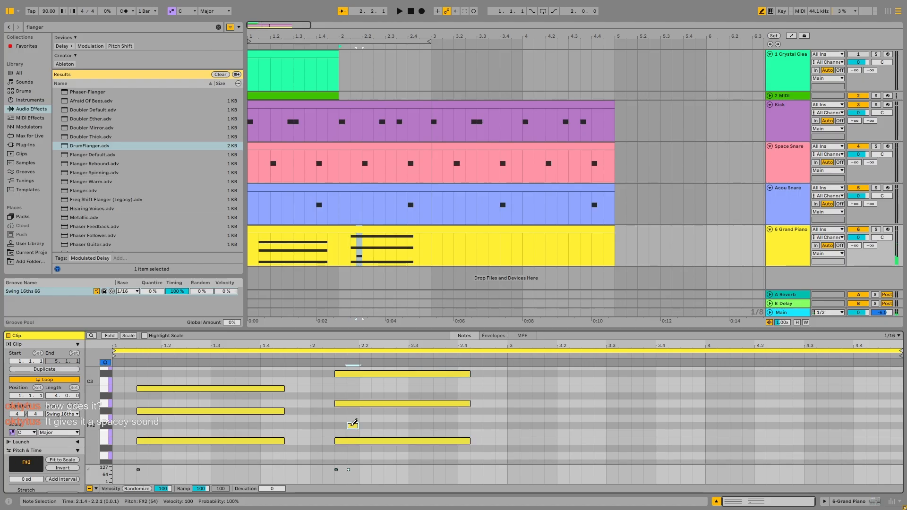
key("b")
key("Delete")
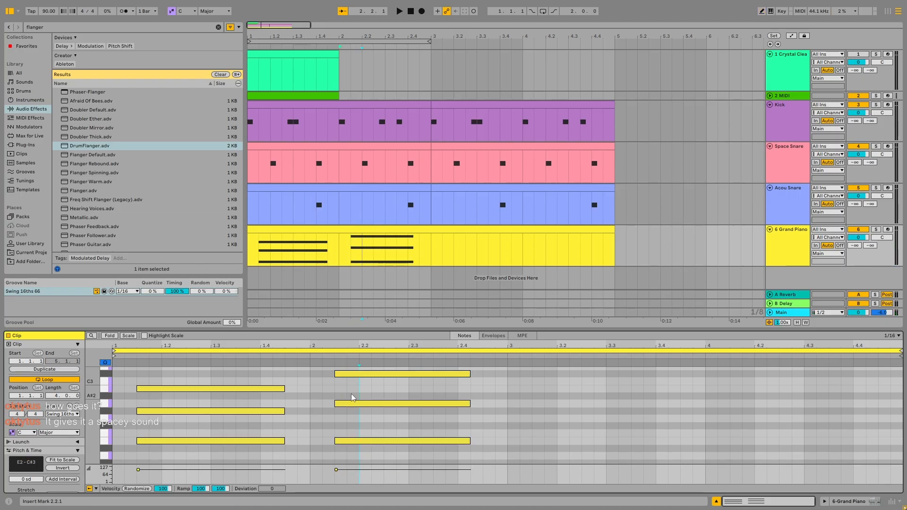
- Raise the lowest note of the second Grand Piano chord by an octave to E3
left_click(364, 441)
key("shift+Up")
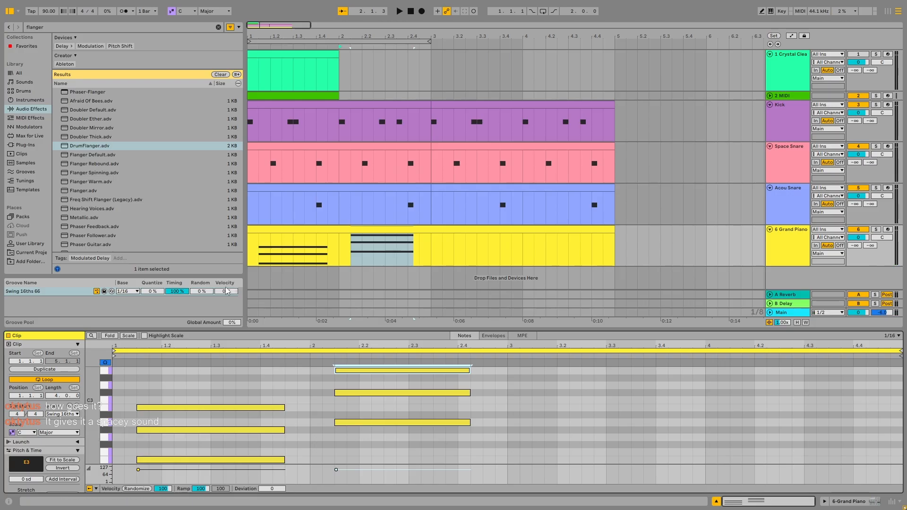
- Load the Flanger.adv preset onto the Kick track and play a short part of the beat
left_click(350, 99)
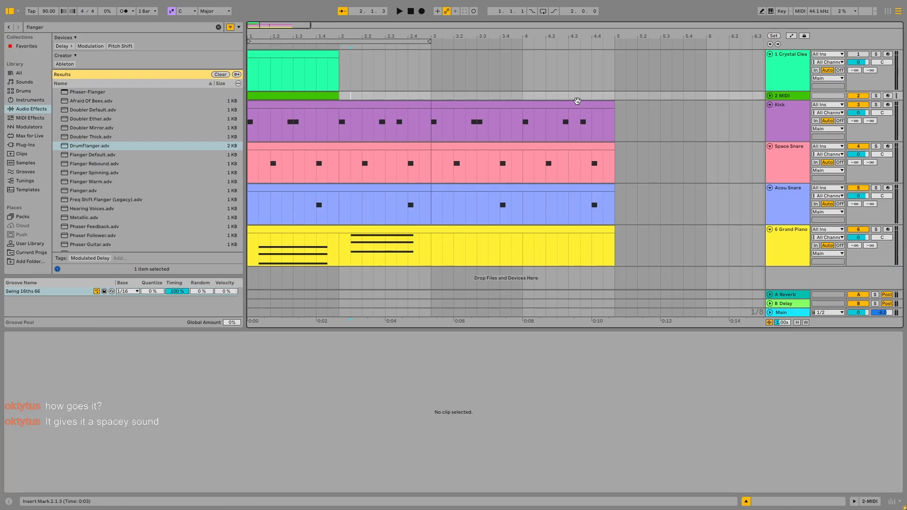
double_click(795, 120)
left_click(96, 148)
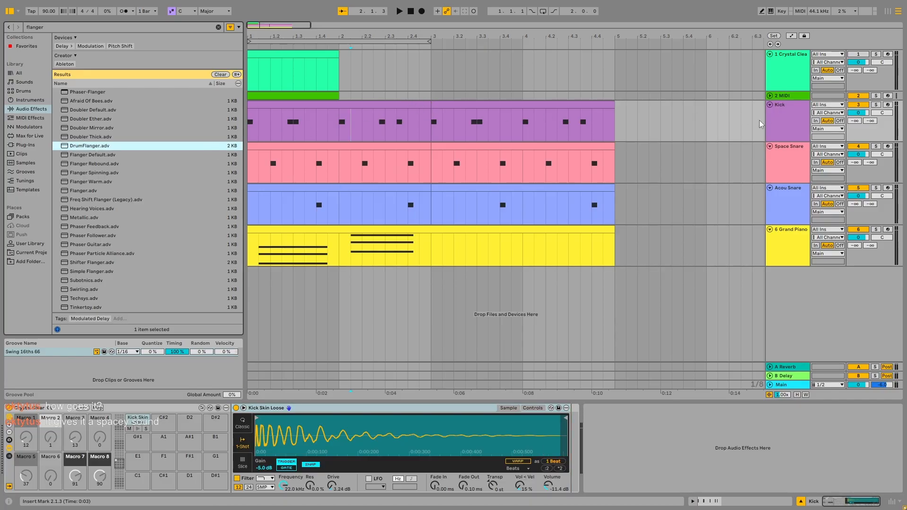
double_click(784, 124)
left_click_drag(95, 192, 567, 437)
key("space")
key("space")
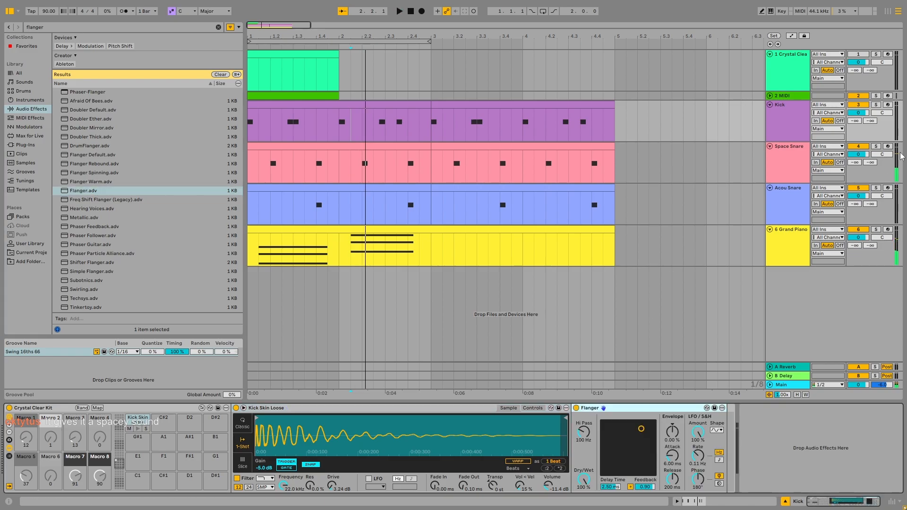
- Solo the Kick track and play it from the start to hear the Flanger
key("s")
left_click(411, 11)
key("space")
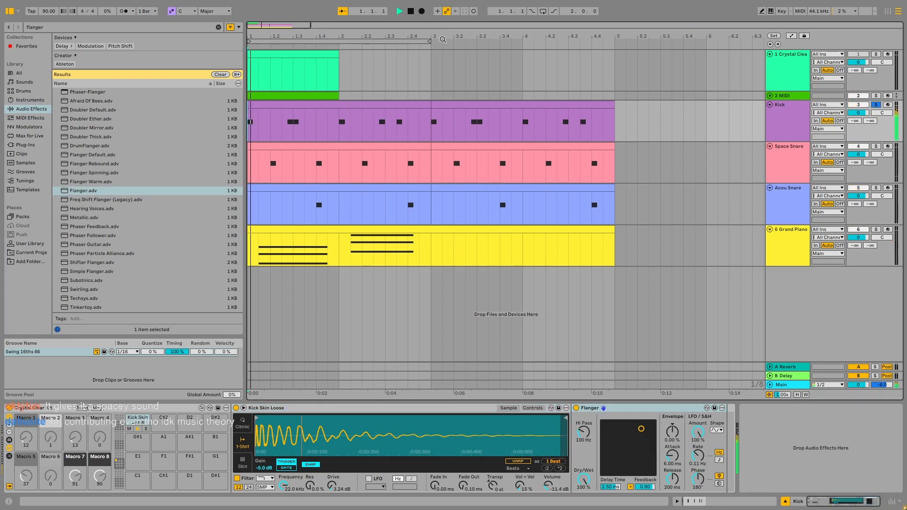
key("space")
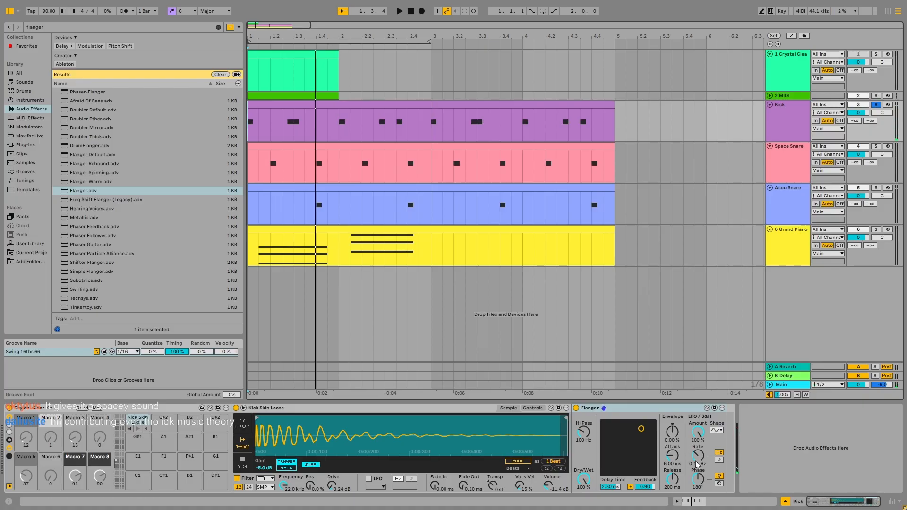
- Set the Flanger's LFO phase to 0°, amount to 52.4% and dry/wet to about 30% while auditioning the Kick
key("space")
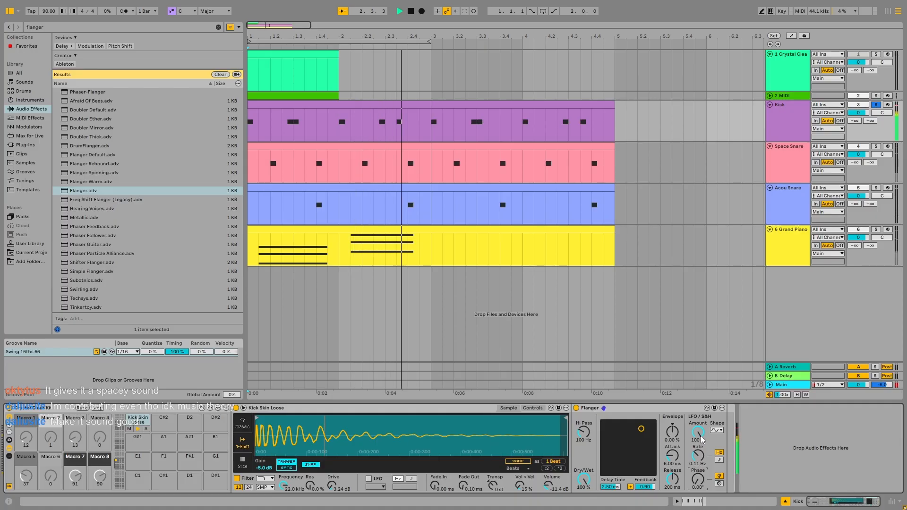
key("space")
left_click_drag(701, 439, 701, 460)
key("space")
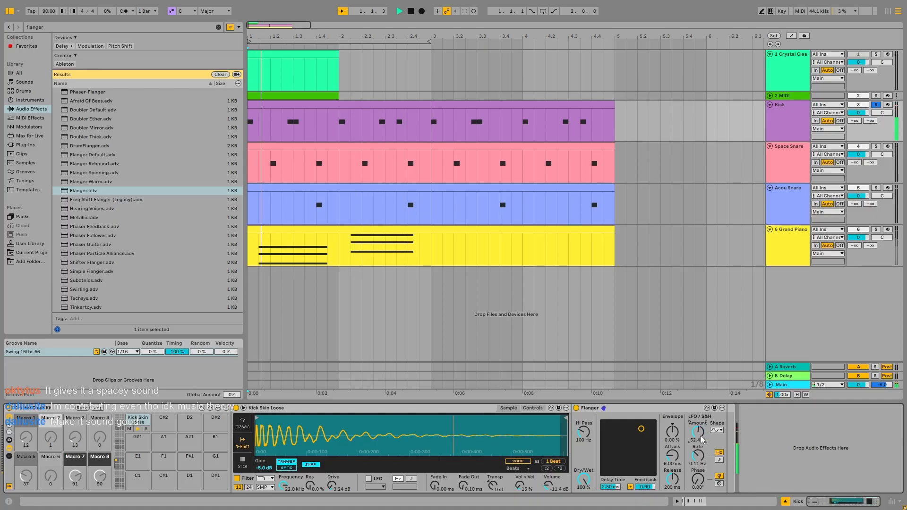
left_click_drag(590, 476, 589, 481)
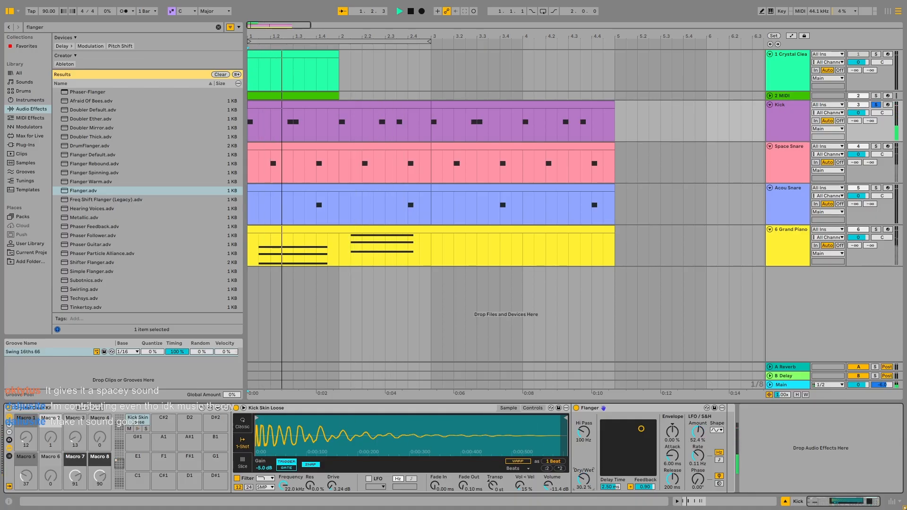
key("space")
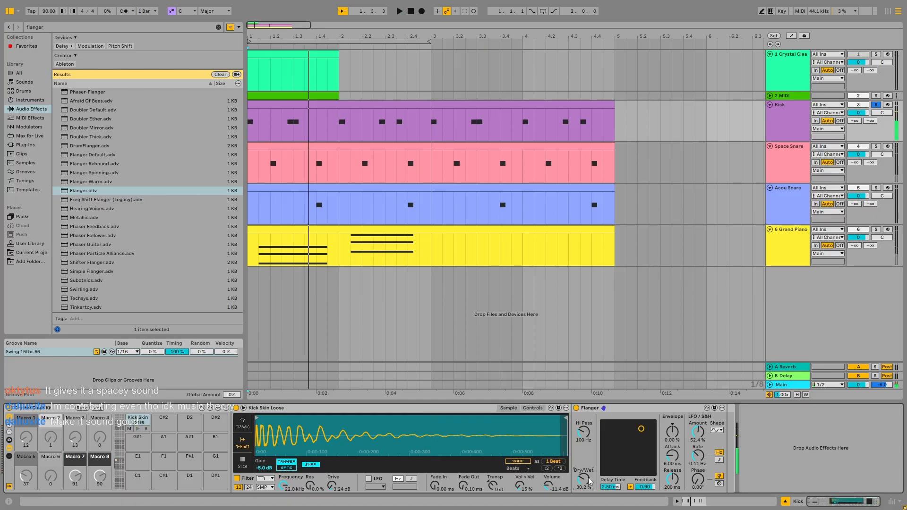
- Delete the Flanger from the Kick track
left_click(612, 408)
key("Delete")
left_click(786, 135)
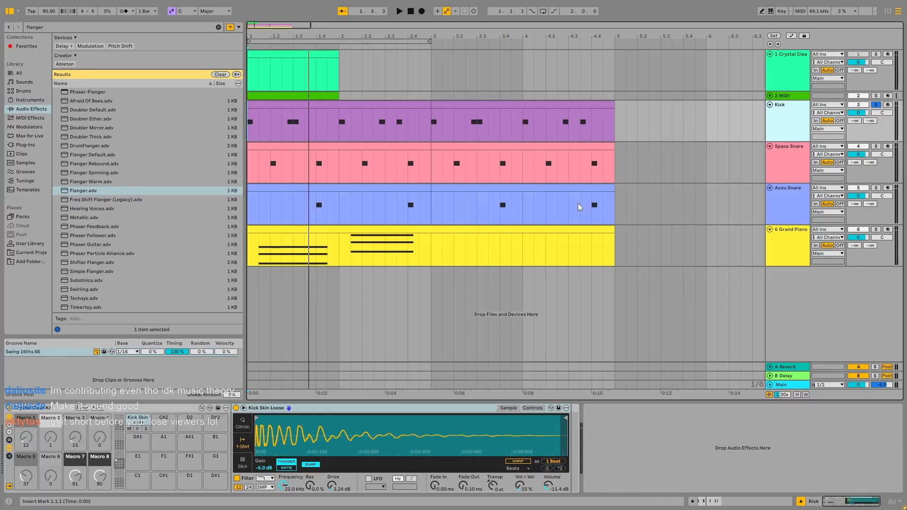
- Unsolo the Kick track, return the playback position to the start, and fold the Crystal Clear Kit track
left_click(876, 106)
left_click(411, 11)
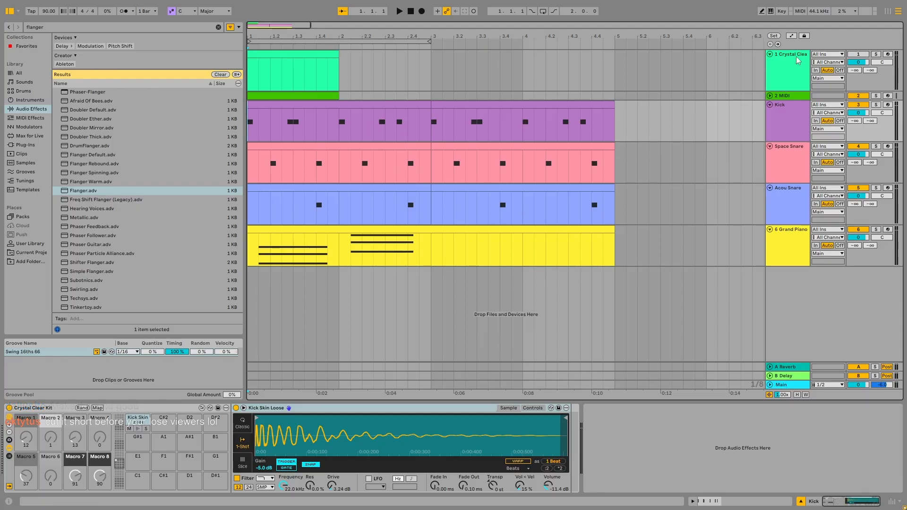
left_click(770, 53)
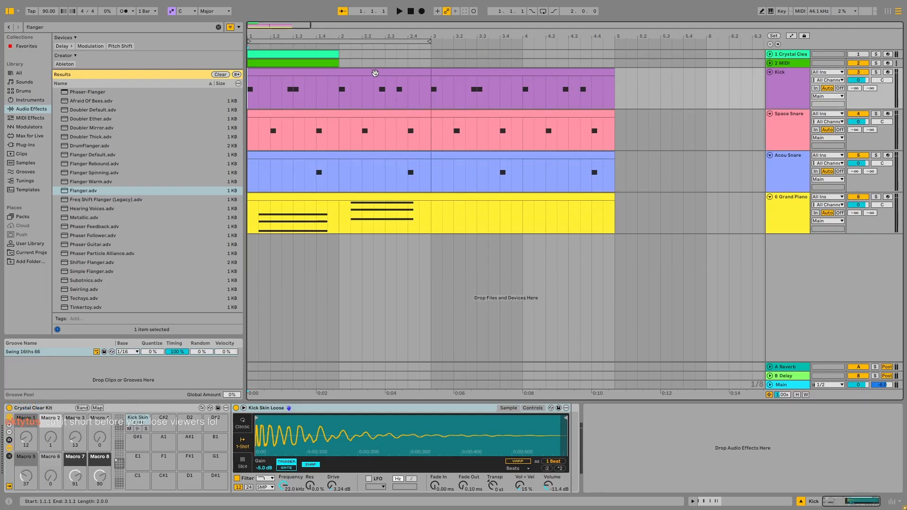
left_click(273, 99)
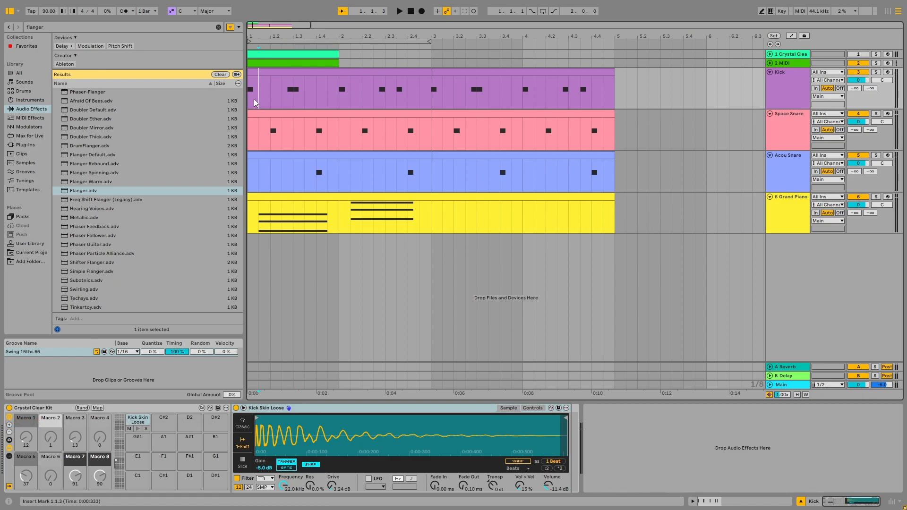
mouse_move(253, 98)
left_mouse_down()
mouse_move(319, 124)
mouse_move(302, 128)
mouse_move(296, 181)
left_mouse_up()
left_click(384, 179)
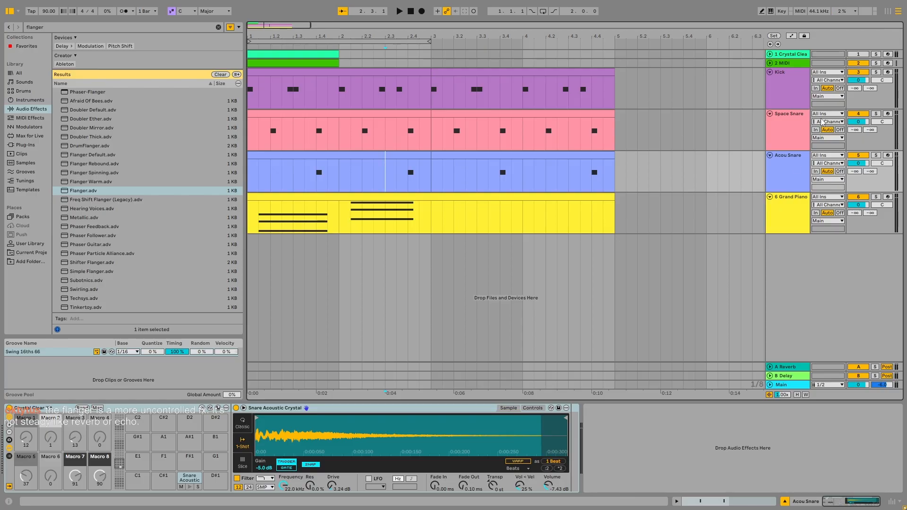
left_click(557, 214)
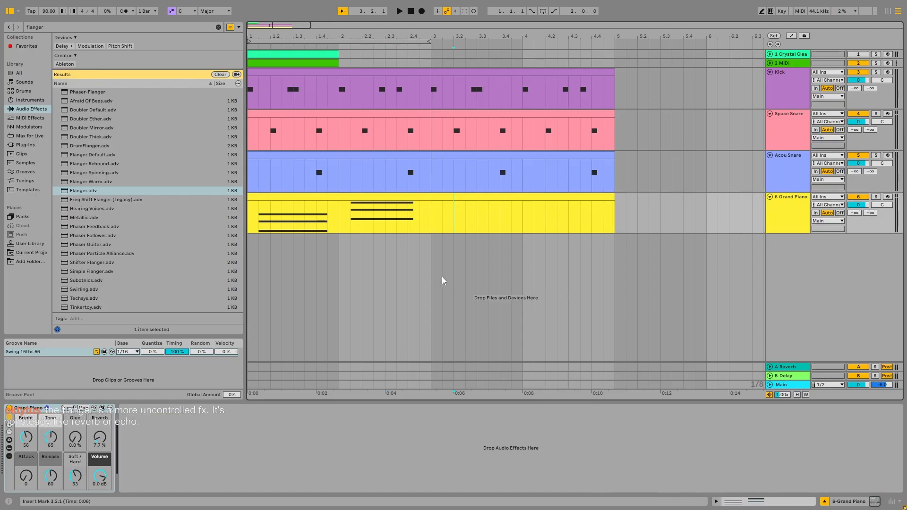
left_click_drag(436, 276, 516, 273)
- Open the Grand Piano clip's notes, select the second chord's E3 note, and play the start of the beat
double_click(426, 204)
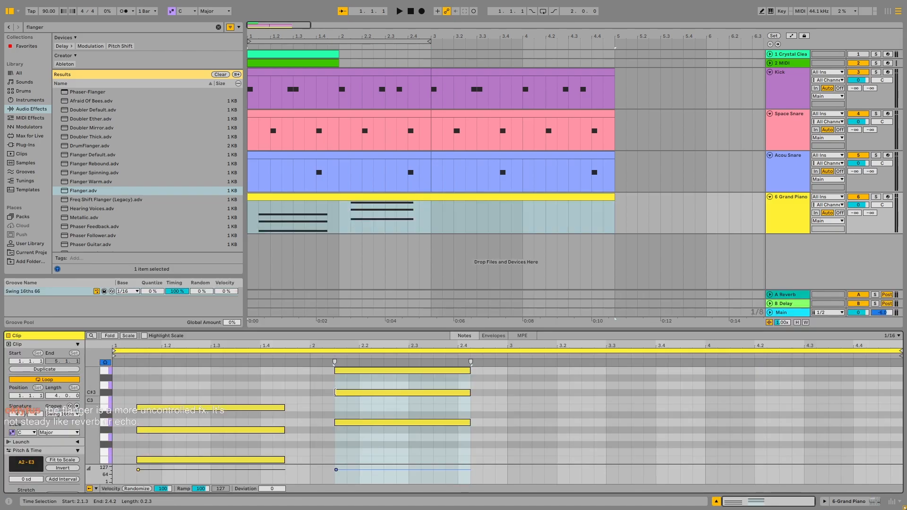
left_click(325, 393)
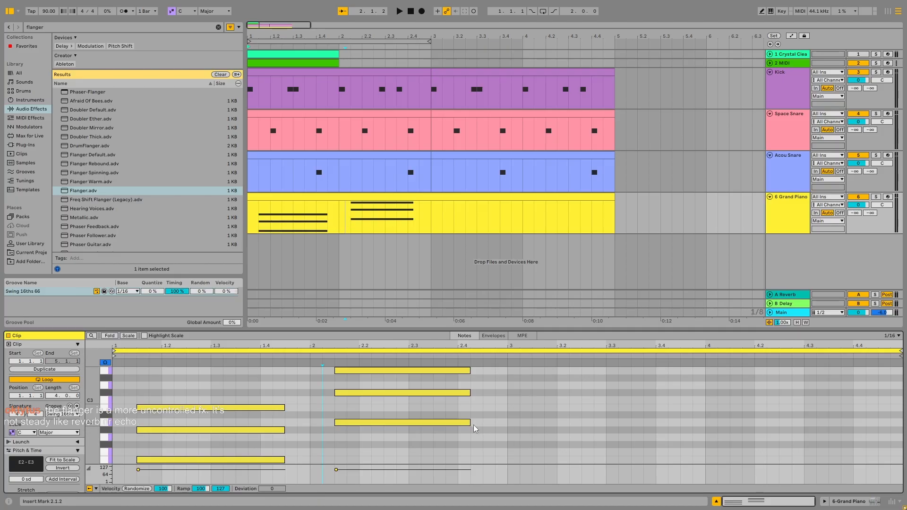
left_click(35, 72)
left_click(365, 195)
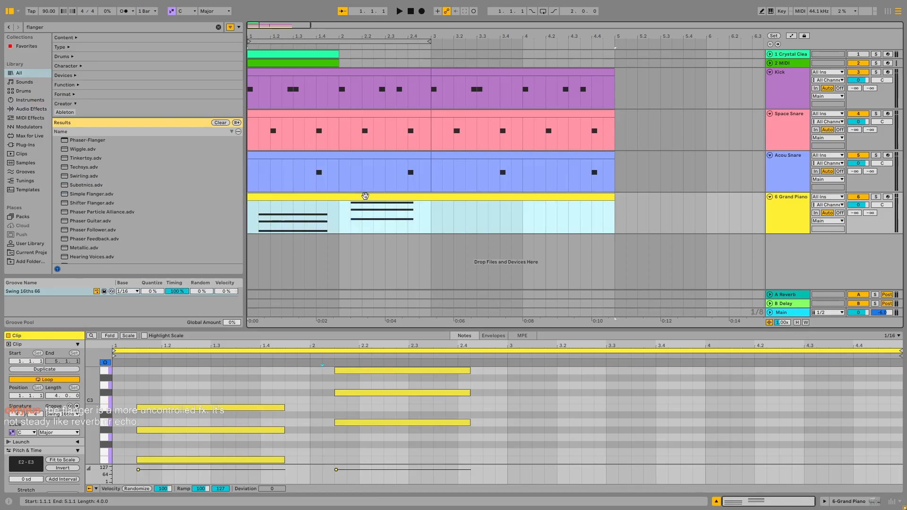
left_click(359, 370)
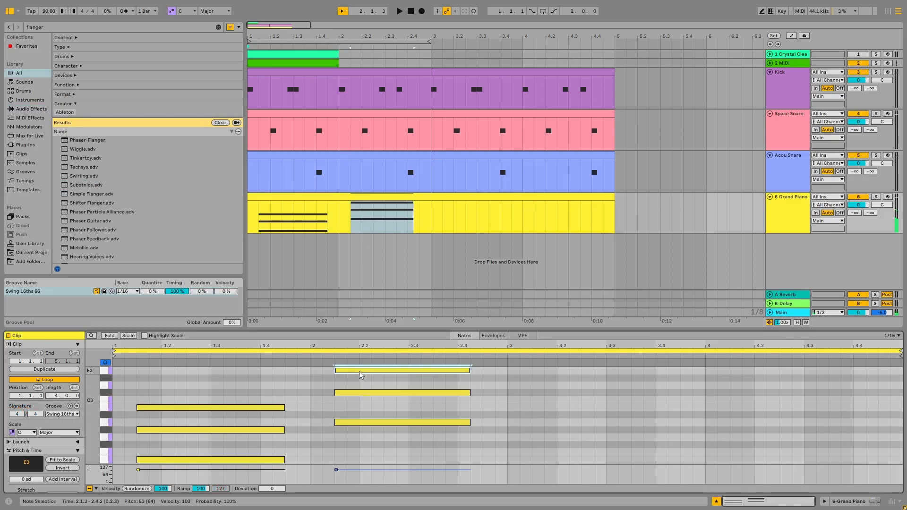
key("space")
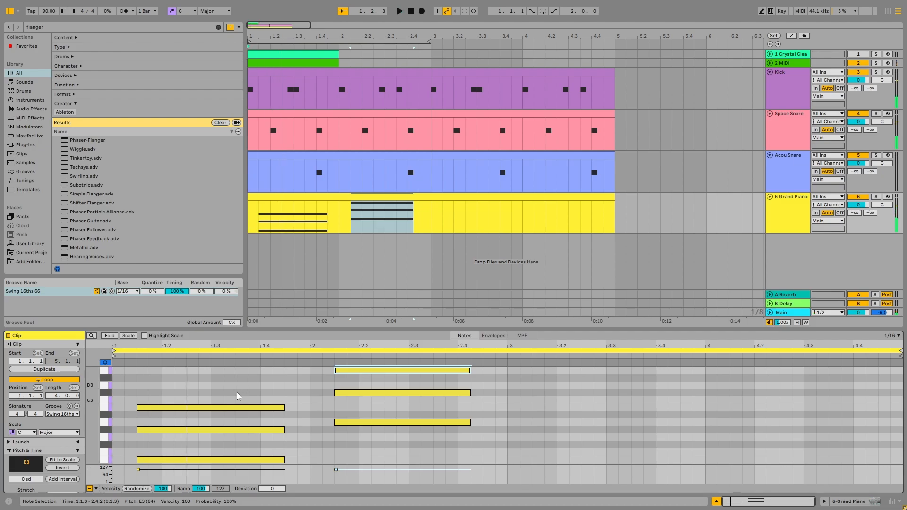
- Draw a D3 note above the first Grand Piano chord, spanning the chord's full length from 1.1.3
left_click_drag(235, 392, 258, 455)
key("b")
left_click_drag(146, 385, 283, 379)
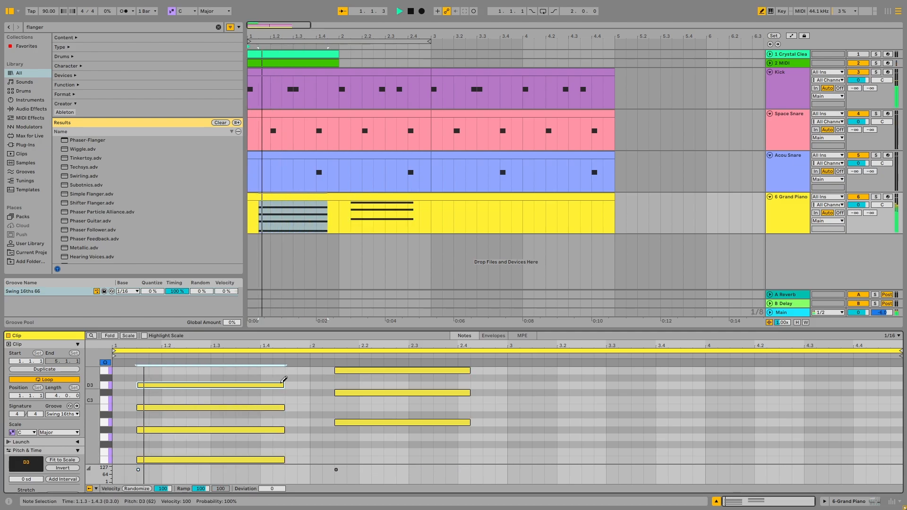
- Try the first chord's new note at D#3, C#3 and E3, return it to D3, and audition it
key("b")
key("Up")
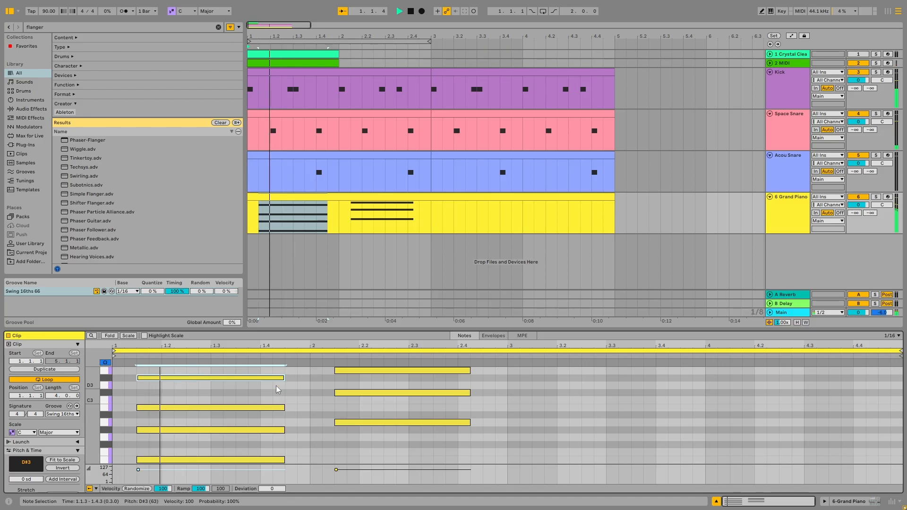
key("Down")
key("Down")
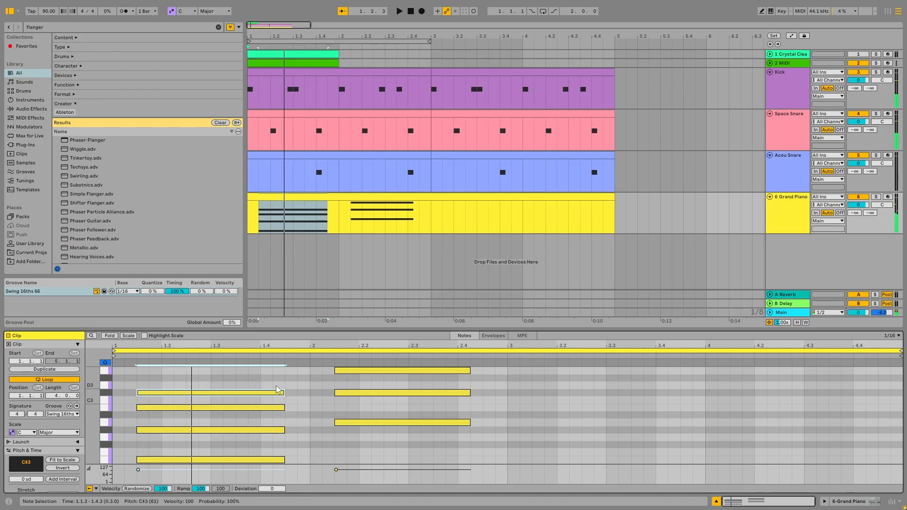
key("Up")
key("Up")
key("Up")
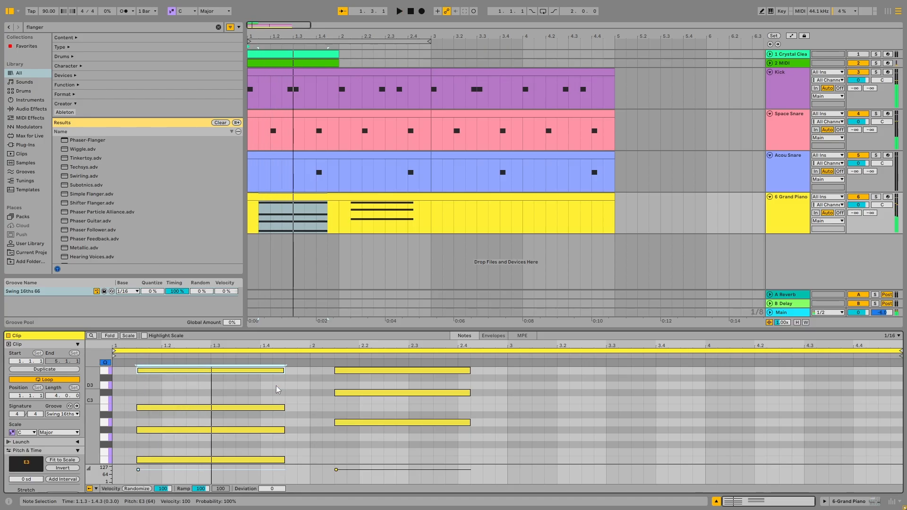
key("Down")
key("Down")
key("space")
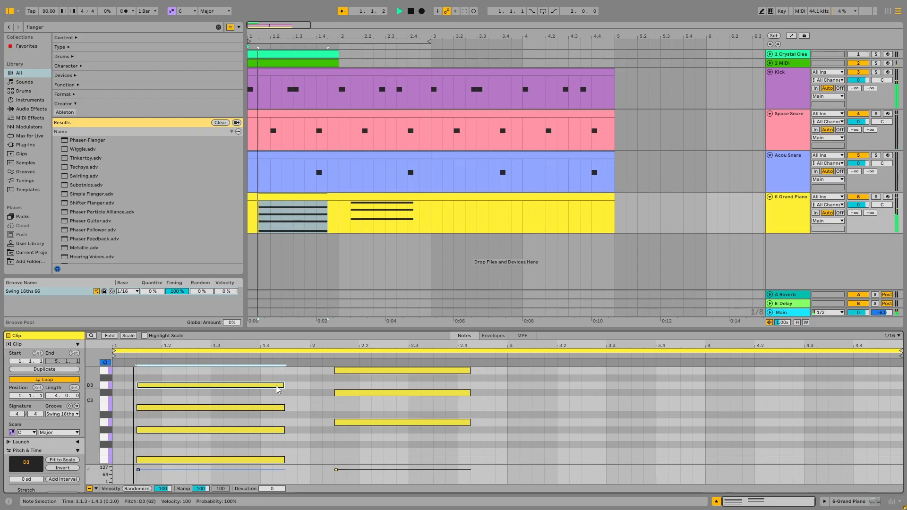
key("space")
- Try the first chord's new note an octave higher at D4, set it to D#3, and play the chord
key("shift+Up")
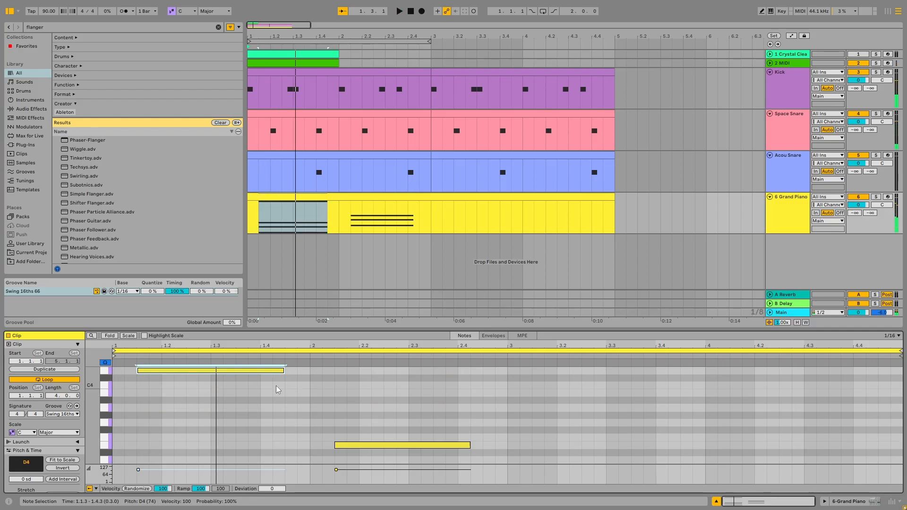
key("shift+Down")
key("Up")
key("space")
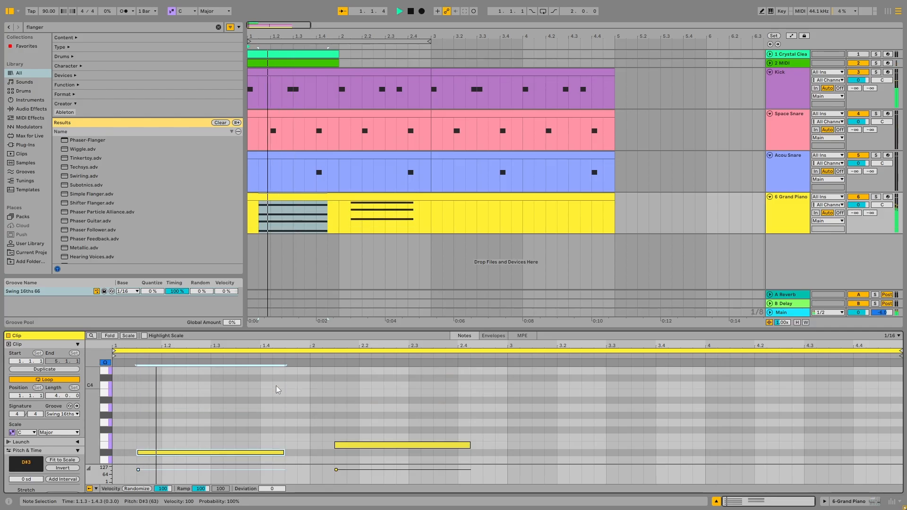
scroll(276, 388, "down", 5)
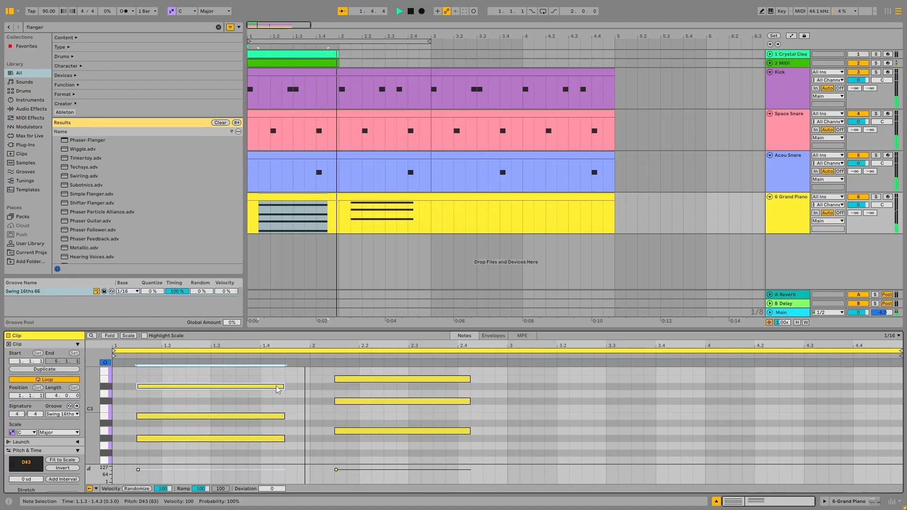
- Add a G3 note to the second chord, extend it to the chord's full length, and play it
key("b")
scroll(344, 381, "up", 3)
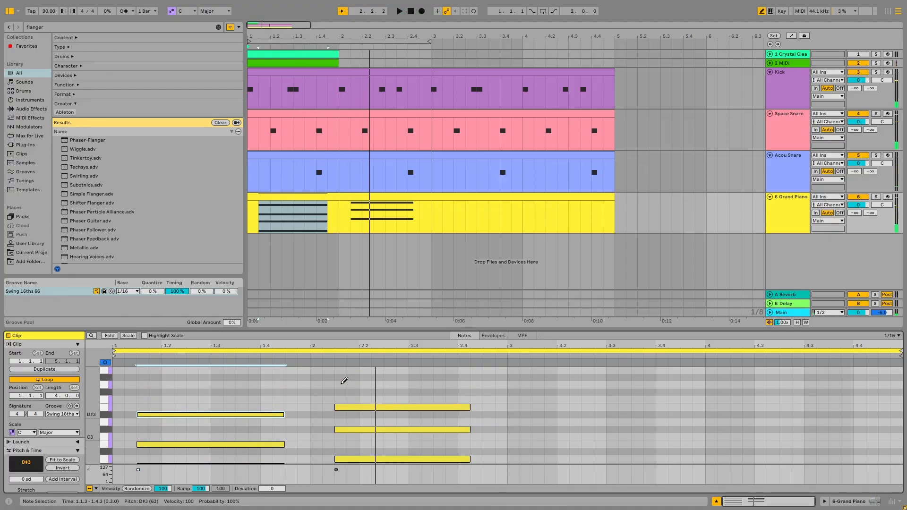
left_click(342, 384)
key("space")
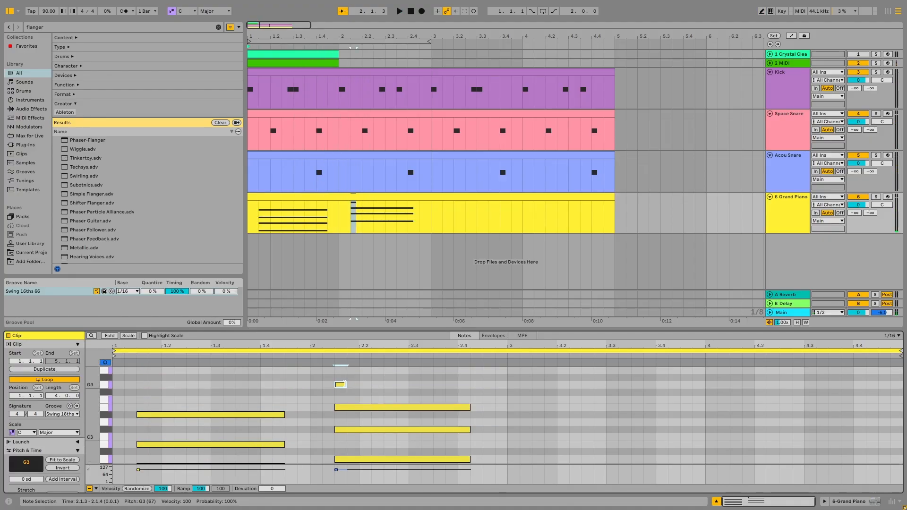
left_click_drag(346, 385, 469, 386)
key("space")
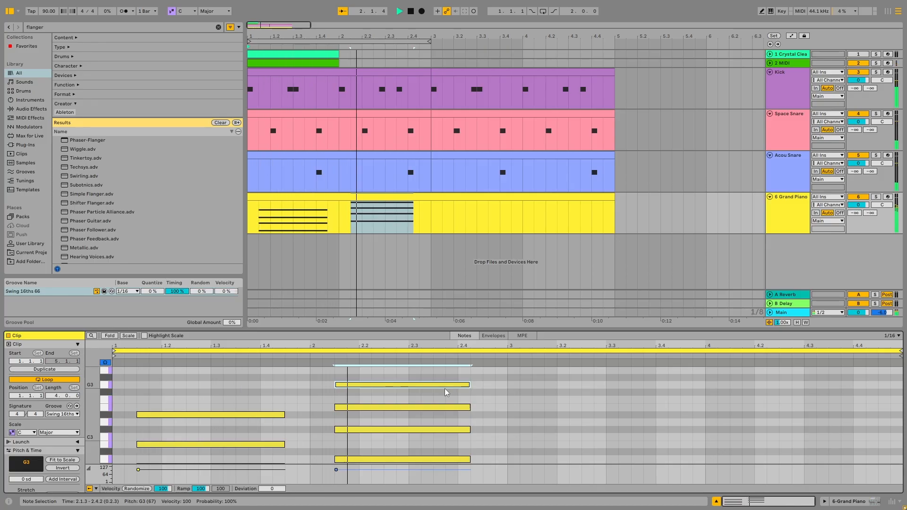
- Audition the second chord's added note at G#3, G#2 and G2, and settle it on F#2
key("Up")
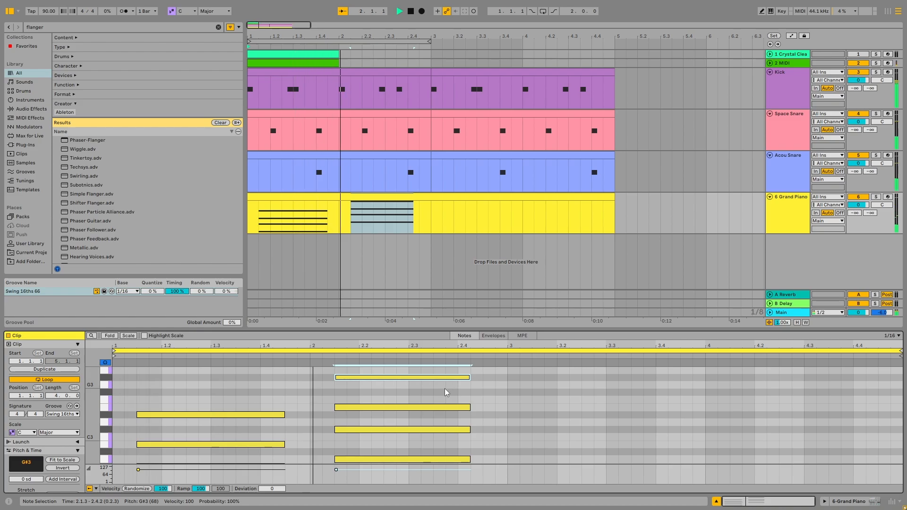
key("shift+Down")
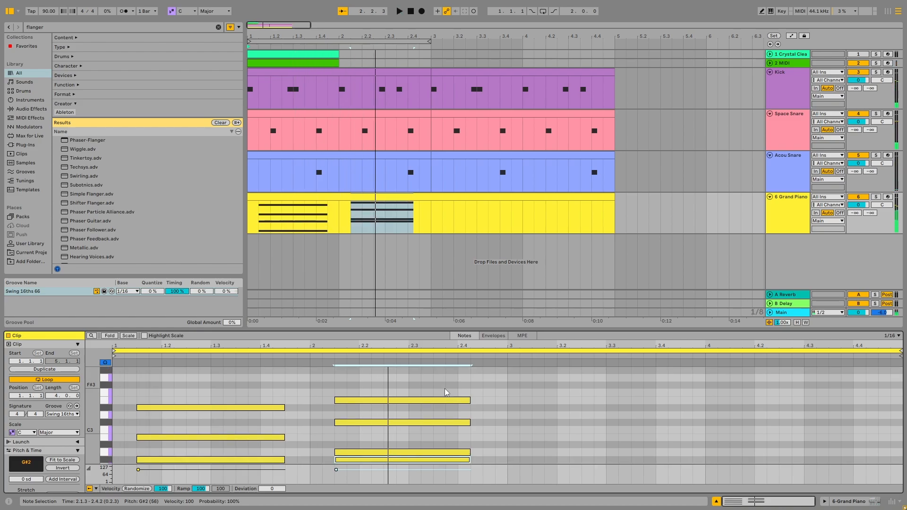
scroll(446, 389, "down", 2)
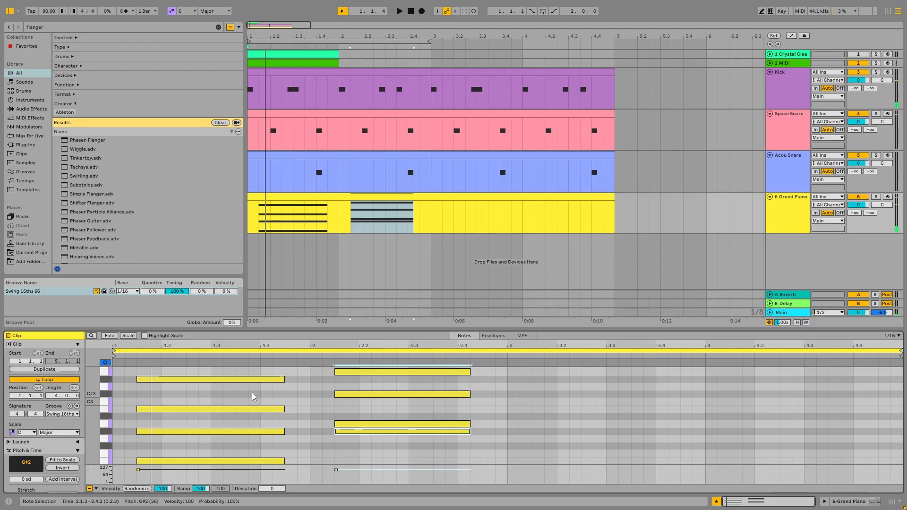
key("space")
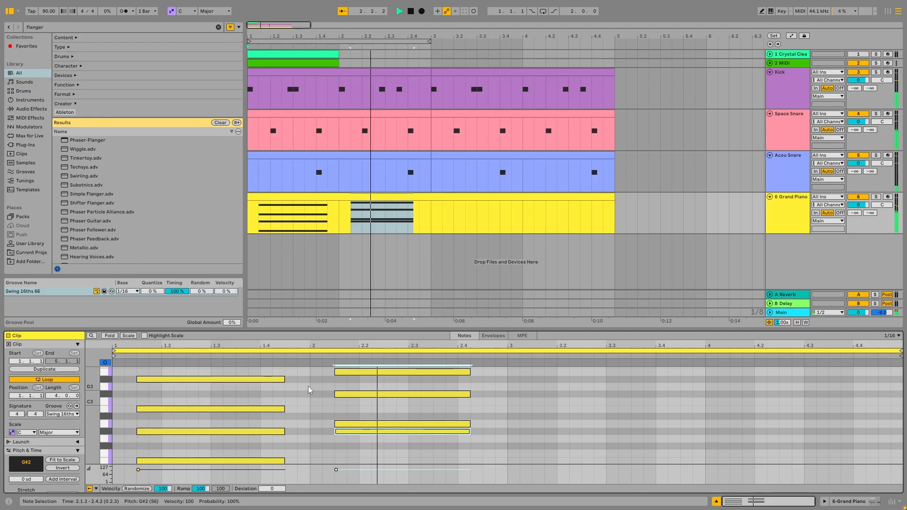
key("Down")
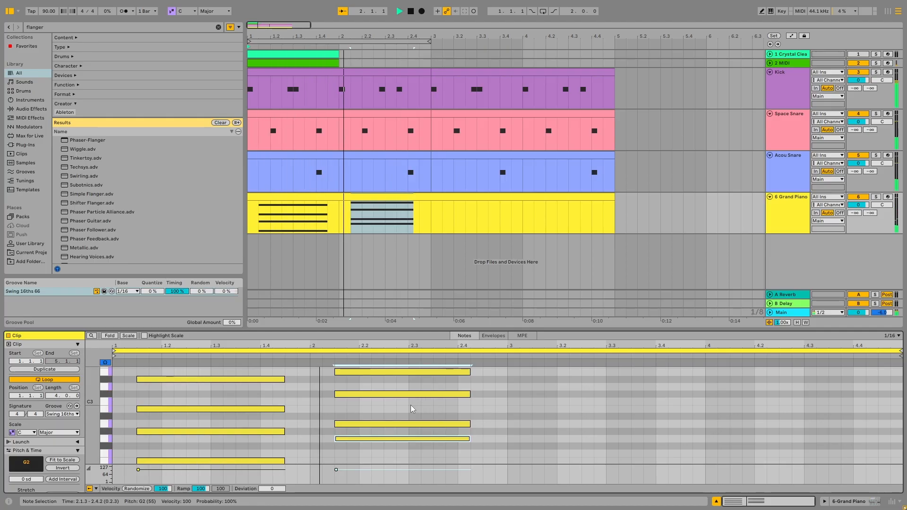
key("Down")
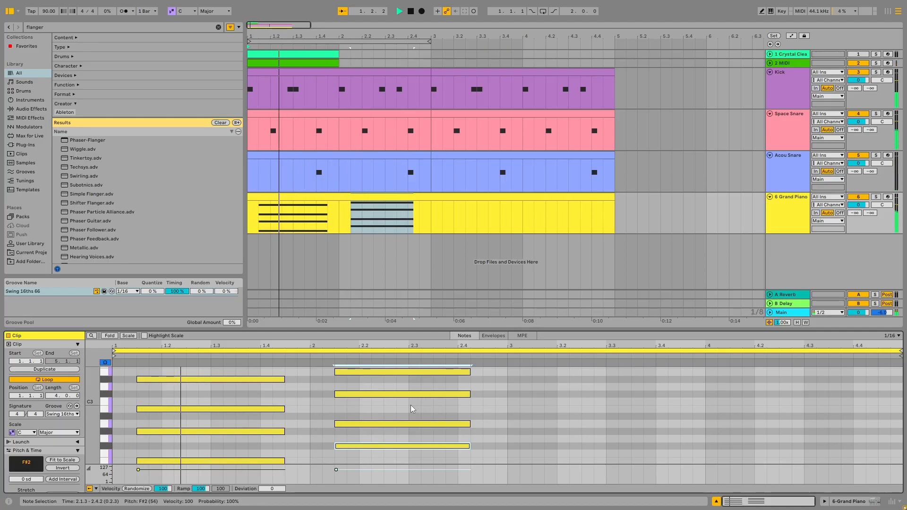
scroll(410, 404, "down", 2)
scroll(410, 404, "up", 3)
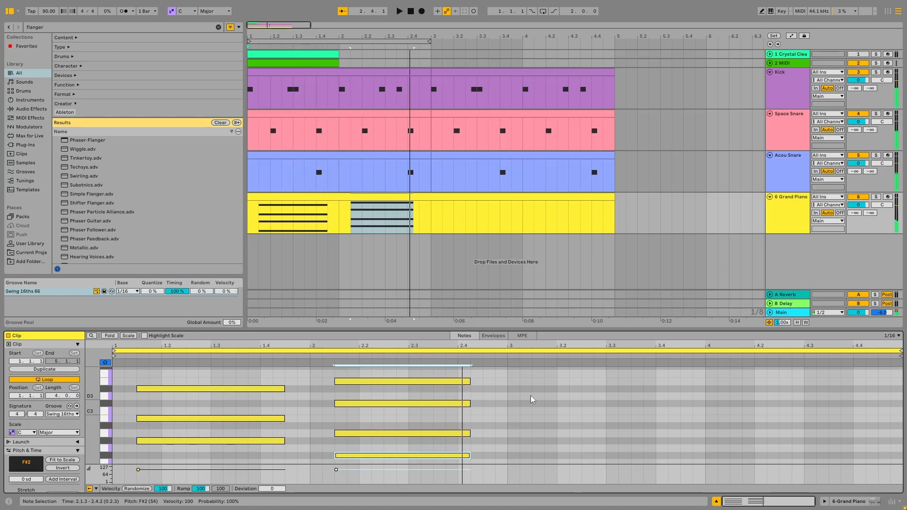
- Draw a third chord of F2, A2 and C3 at 3.2.1 and extend its notes to about 3.4.2
scroll(531, 396, "down", 2)
key("b")
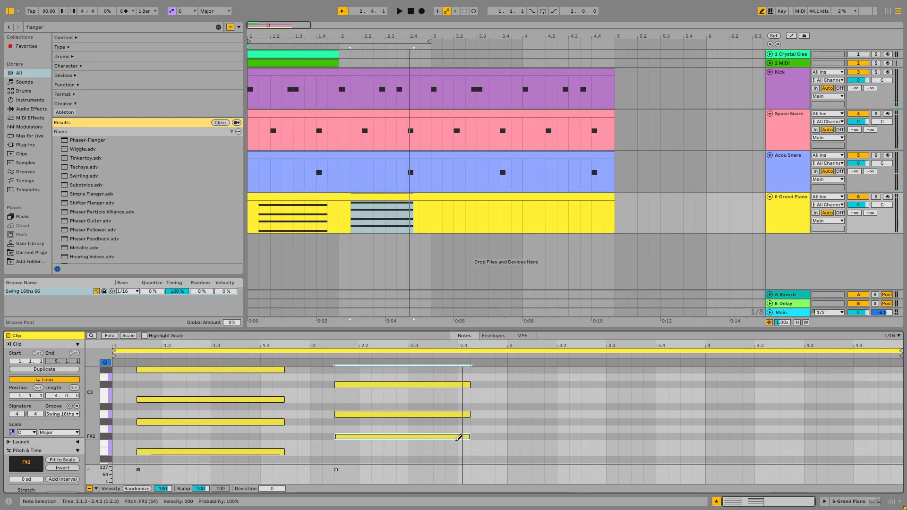
left_click(565, 444)
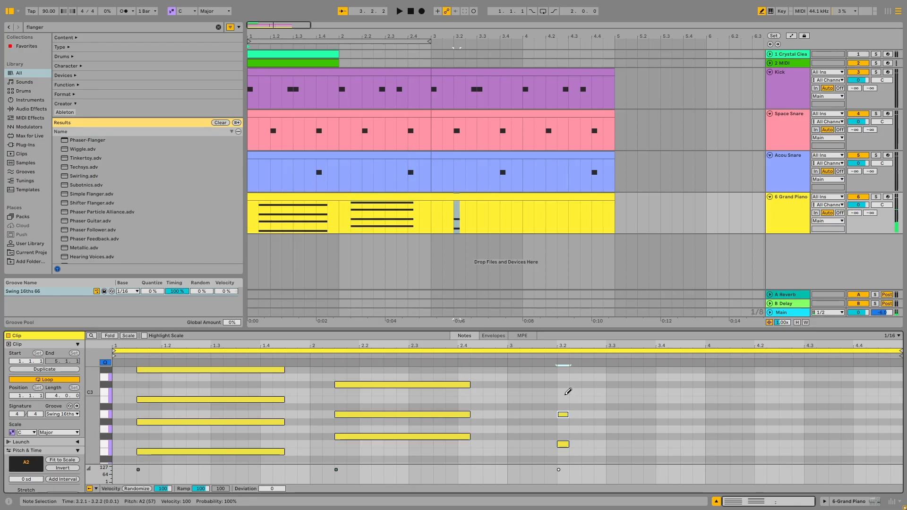
left_click(568, 391)
mouse_move(570, 445)
left_mouse_down()
mouse_move(721, 443)
mouse_move(669, 440)
left_mouse_up()
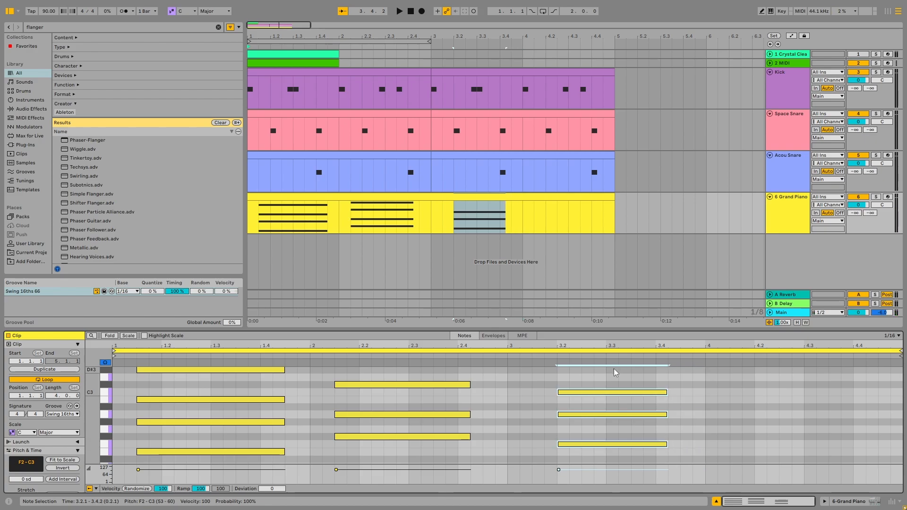
- Move the third chord earlier so it starts at 3.1.3, and play the progression
left_click_drag(585, 393, 560, 393)
key("space")
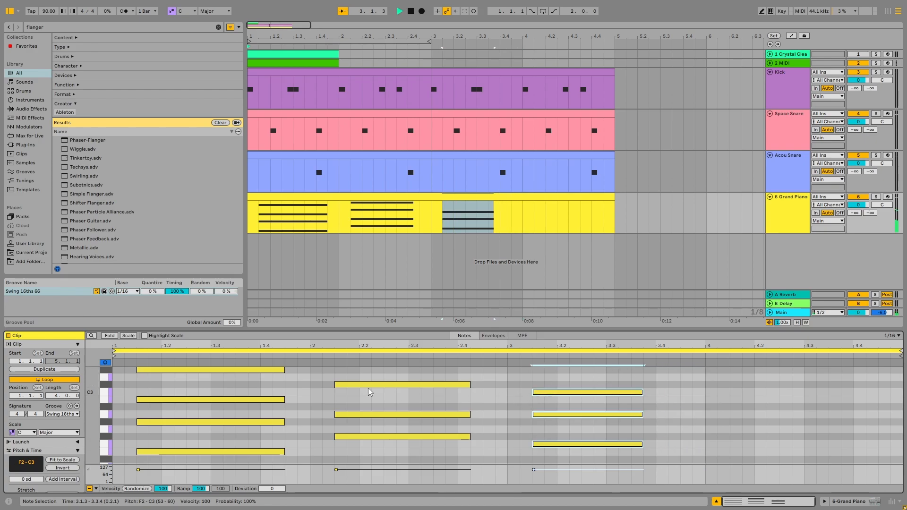
left_click(320, 381)
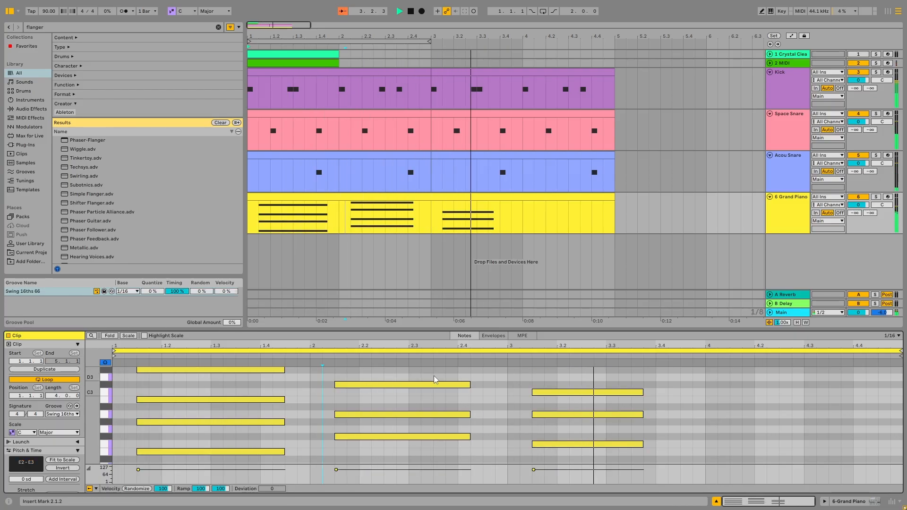
key("space")
- Add an E3 note on top of the third chord and extend it to the chord's full length
key("b")
scroll(533, 373, "up", 2)
left_click(538, 381)
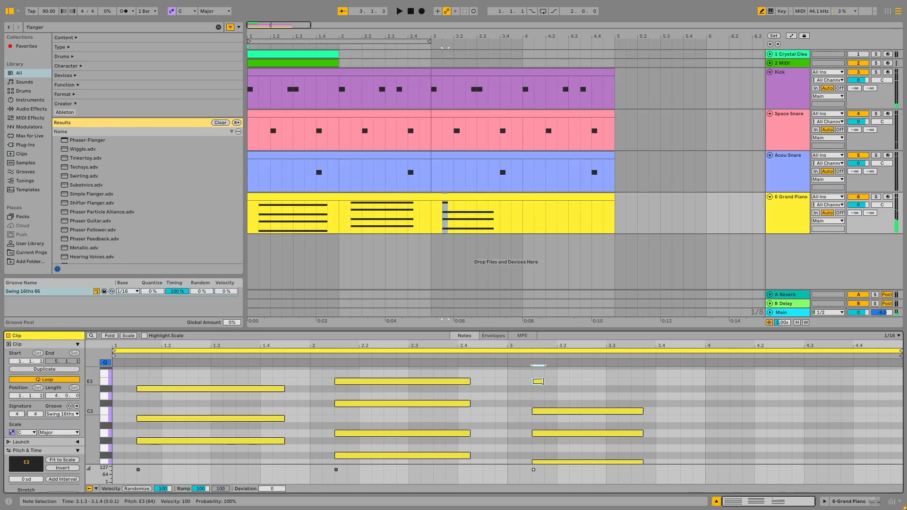
mouse_move(543, 381)
left_mouse_down()
mouse_move(667, 382)
mouse_move(643, 382)
left_mouse_up()
key("b")
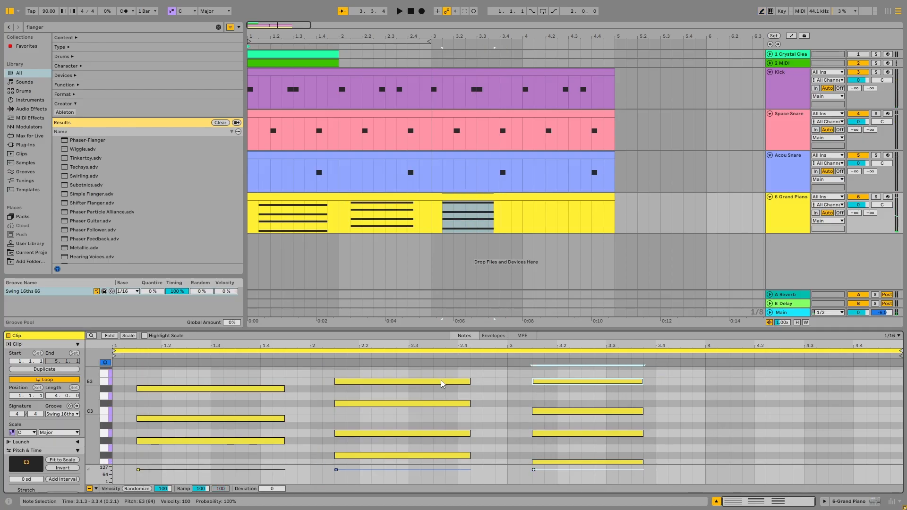
- Play the progression from the second chord to hear it lead into the third chord
left_click(336, 361)
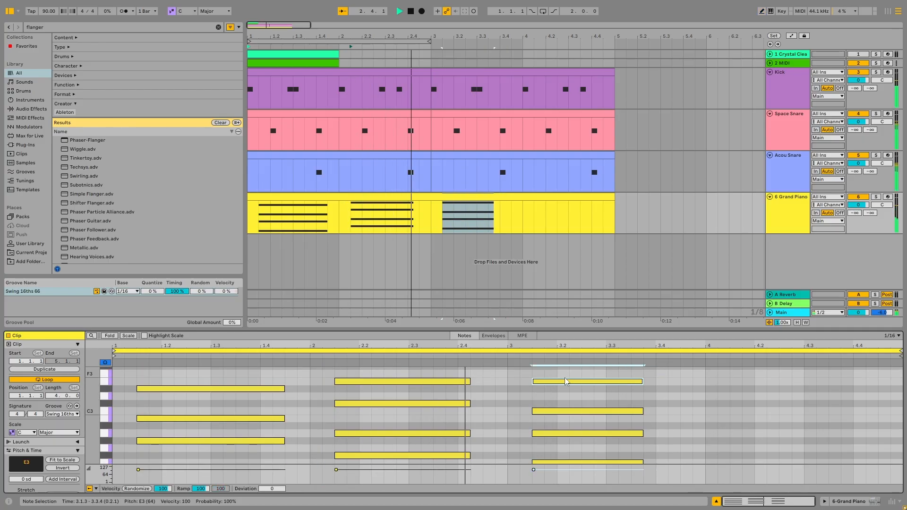
key("space")
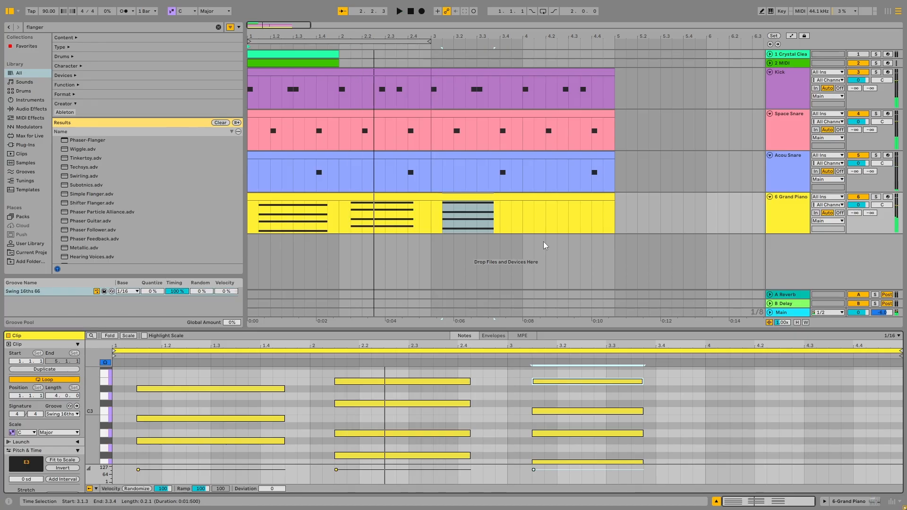
key("space")
left_click(507, 401)
key("space")
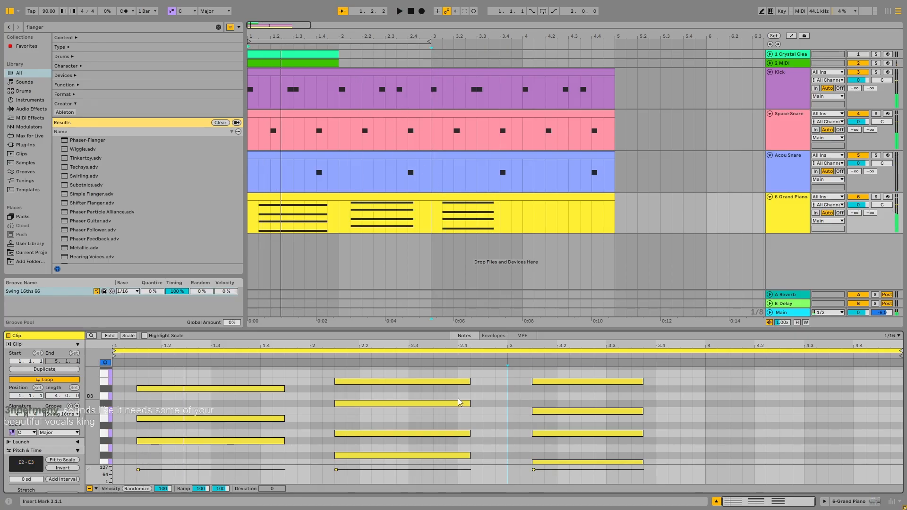
- Lengthen all four notes of the second chord to end at 2.4.3 and play from that chord
left_click_drag(461, 374, 481, 455)
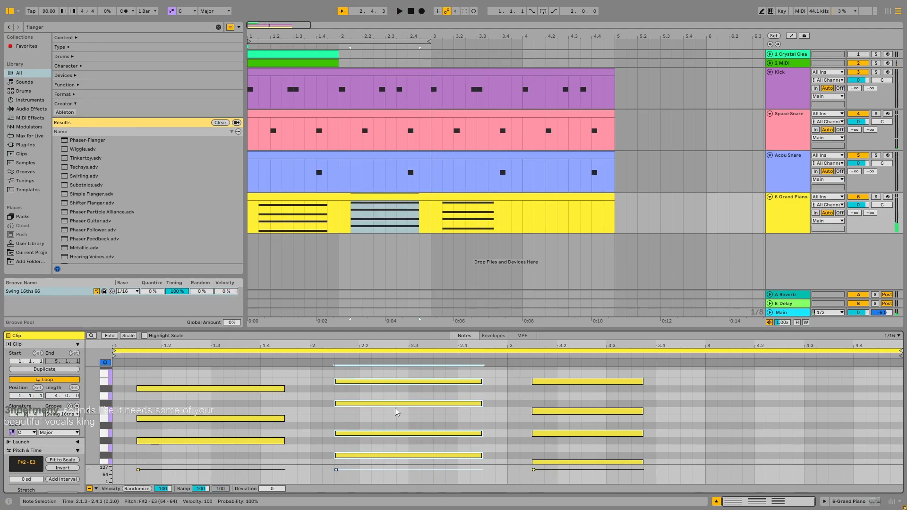
left_click(341, 358)
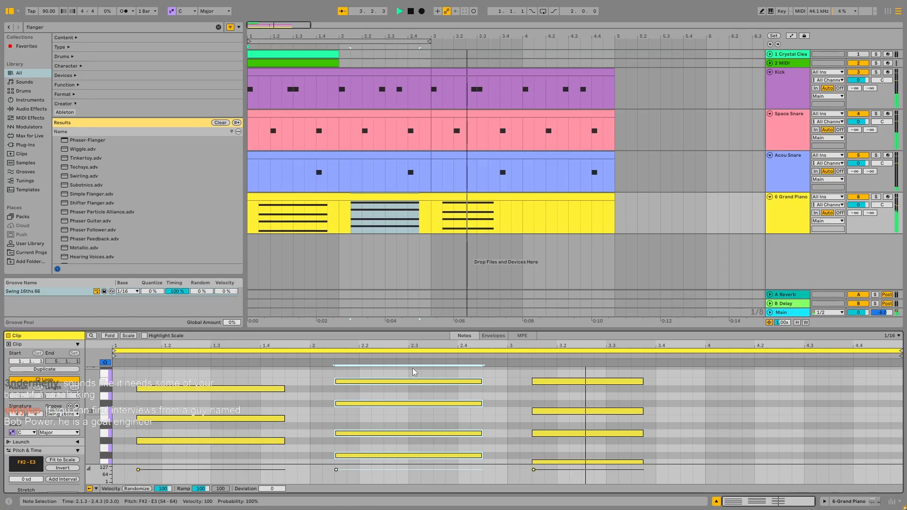
key("space")
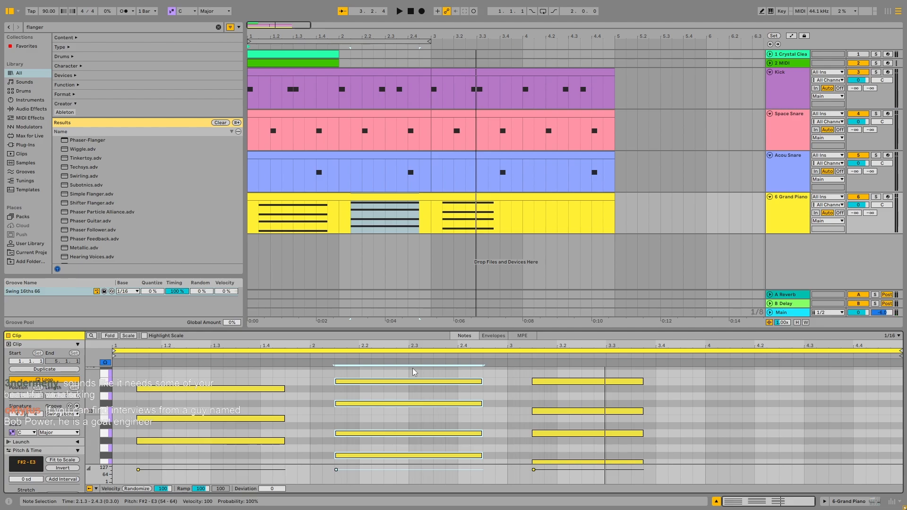
- Select all four notes of the third chord and lengthen them to end at 3.4.3
left_click_drag(623, 375, 627, 470)
mouse_move(642, 384)
left_mouse_down()
mouse_move(668, 384)
mouse_move(638, 383)
mouse_move(600, 469)
left_mouse_up()
left_click(641, 383)
left_click(641, 382)
left_click_drag(641, 376, 621, 462)
left_click_drag(649, 375, 684, 380)
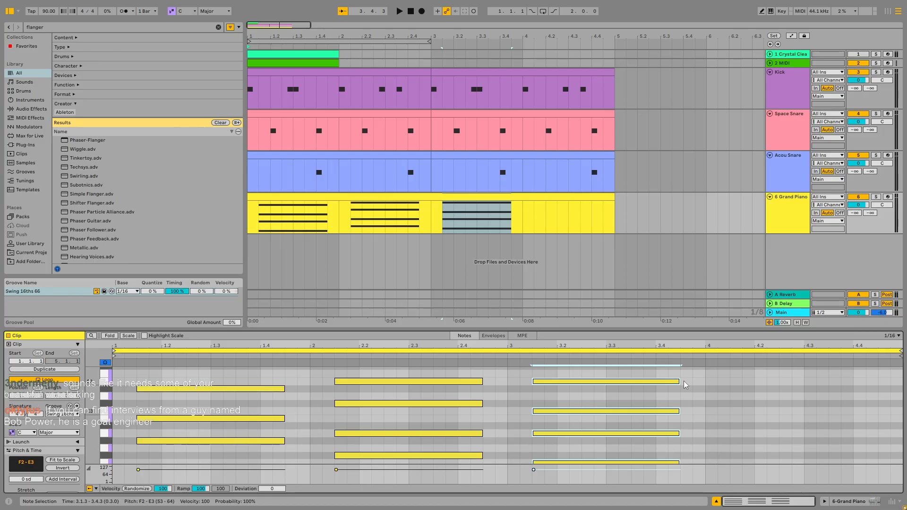
- Play the progression from 1.4.4 to hear the lengthened second and third chords
scroll(323, 384, "down", 1)
left_click(298, 390)
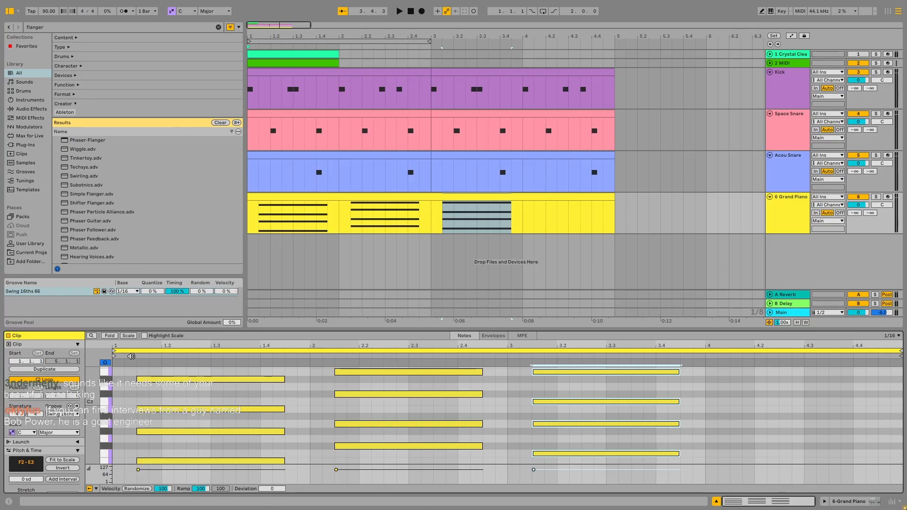
key("space")
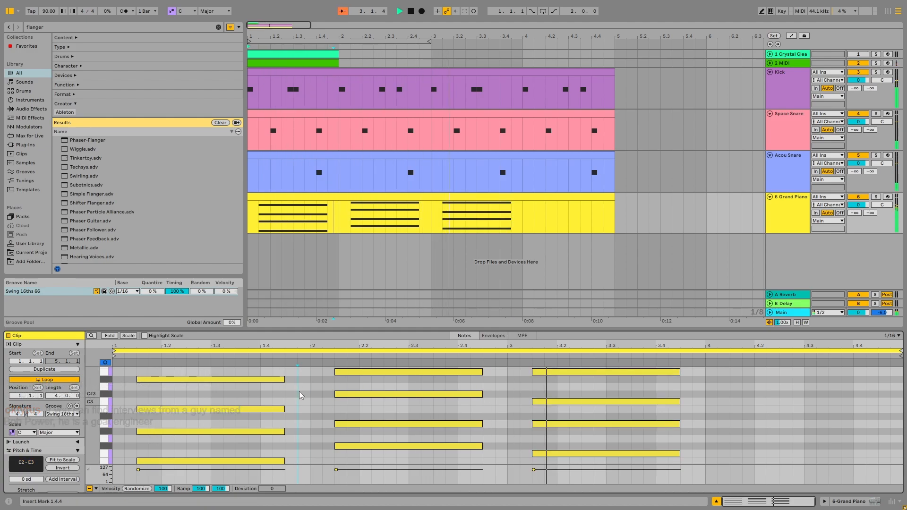
key("space")
- Draw a fourth chord in the Grand Piano clip at 4.1.1 with the notes D2, F2, G#2 and B2
key("b")
scroll(732, 416, "down", 3)
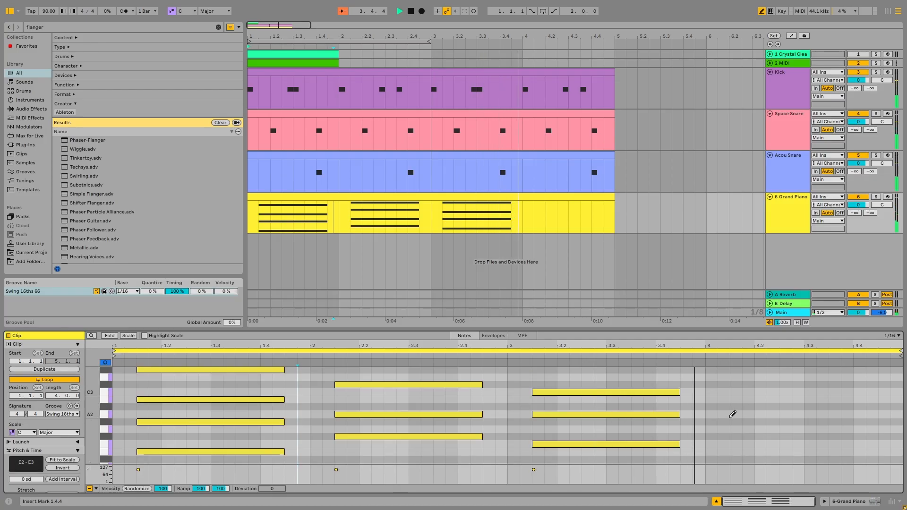
scroll(731, 415, "down", 1)
left_click(711, 428)
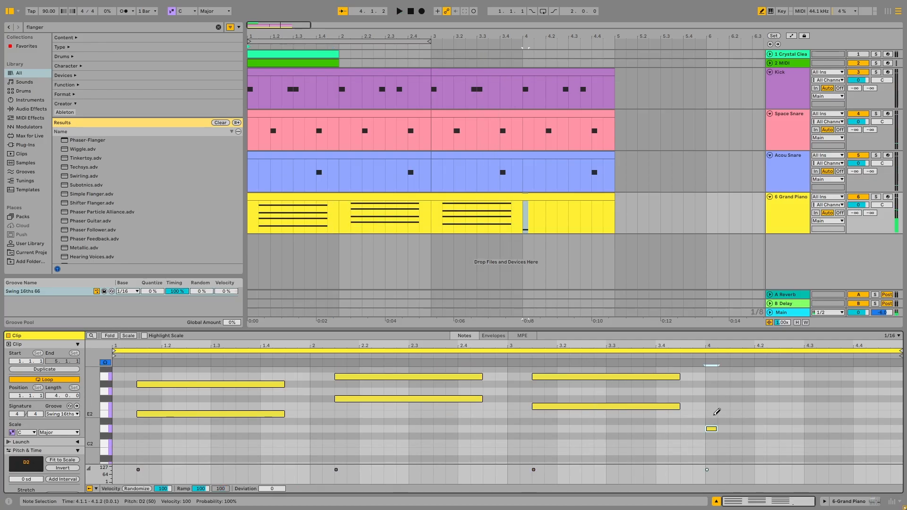
left_click(713, 383)
scroll(714, 383, "up", 2)
left_click(713, 380)
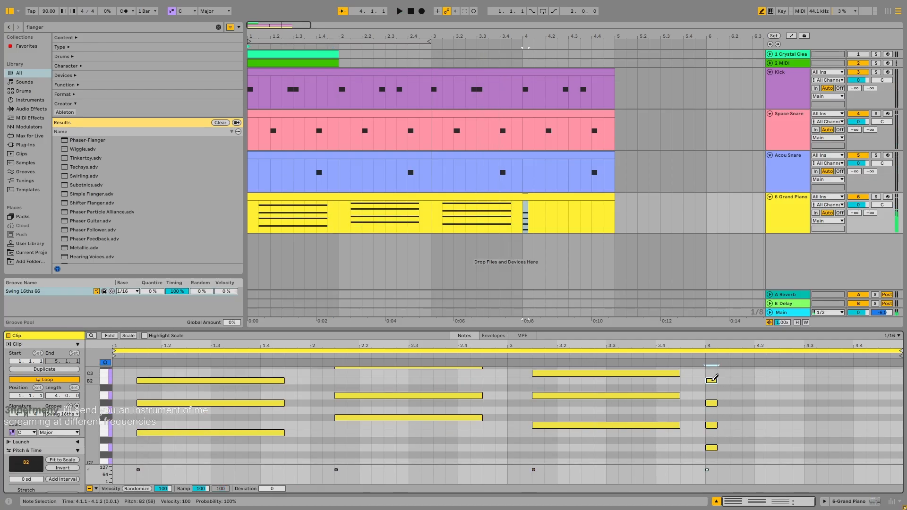
- Lengthen all four notes of the fourth chord to end at 5.1.1 and shift their start to 4.1.3
key("b")
mouse_move(712, 374)
left_mouse_down()
mouse_move(730, 460)
mouse_move(901, 448)
left_mouse_up()
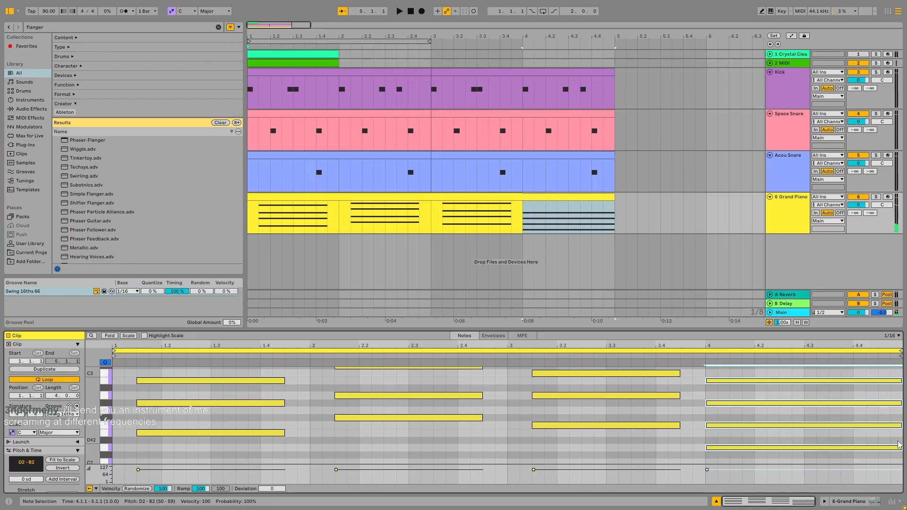
left_click_drag(901, 381, 890, 384)
key("ctrl+z")
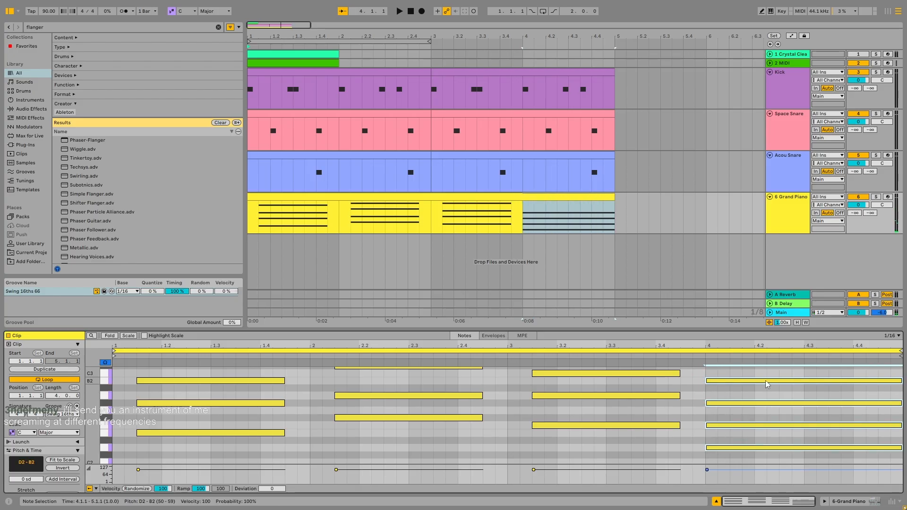
left_click_drag(708, 381, 731, 381)
- Play the change into the fourth chord and raise its B2 to C3 and its G#2 to A2
left_click(532, 354)
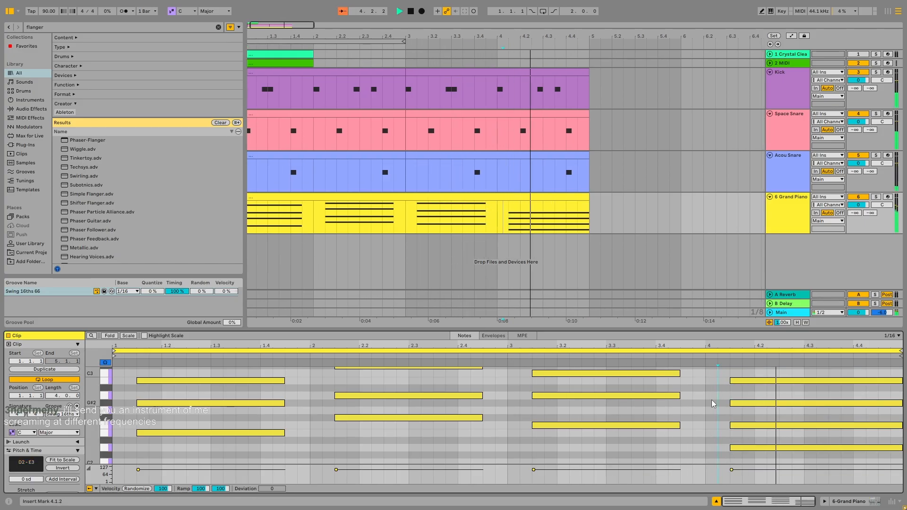
left_click(742, 381)
key("space")
key("Up")
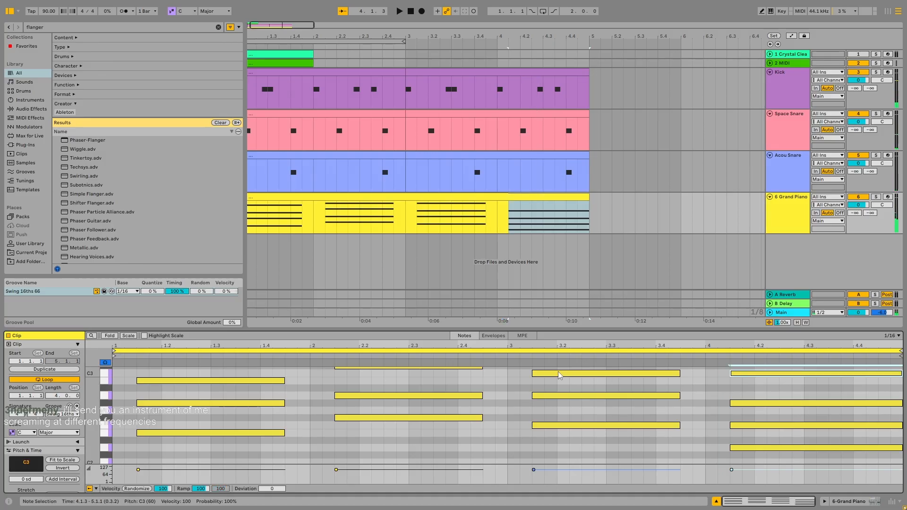
key("space")
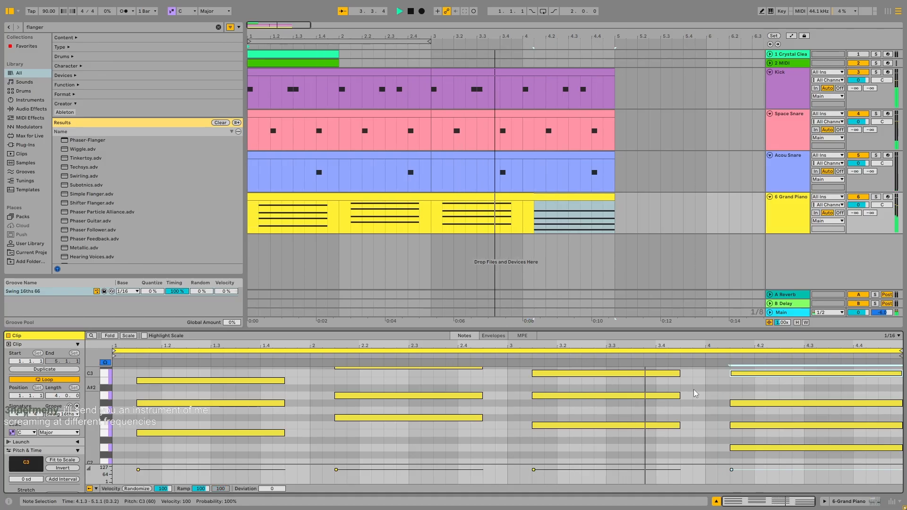
left_click(735, 401)
key("Up")
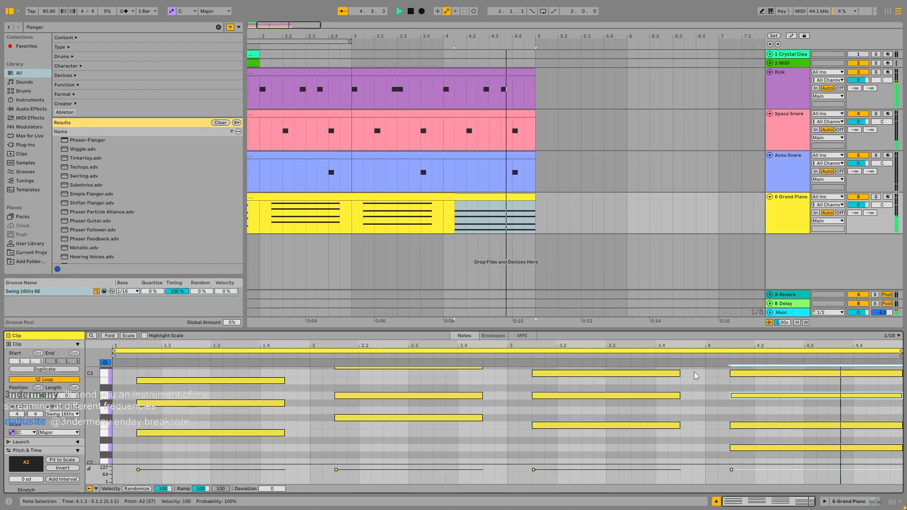
key("space")
- Duplicate the four-bar Grand Piano clip directly after itself and play the progression across into the copy
left_click(352, 200)
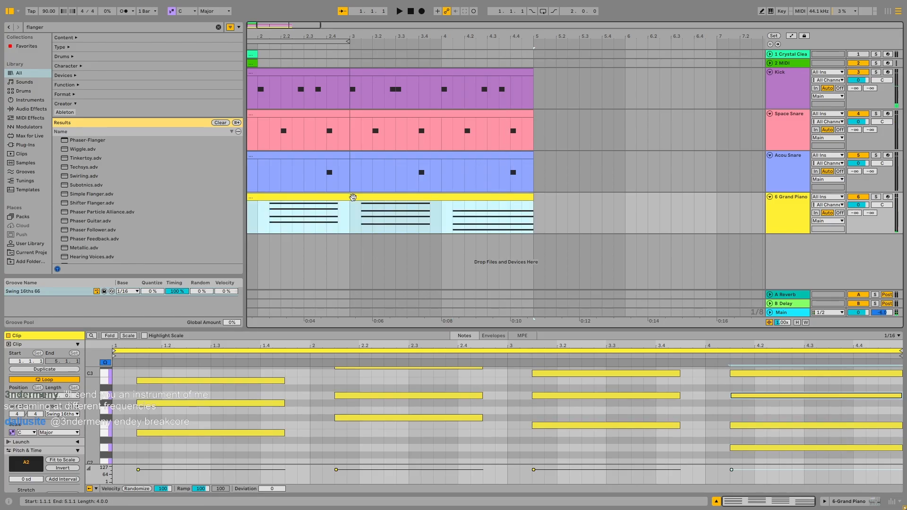
key("ctrl+d")
left_click(413, 12)
key("space")
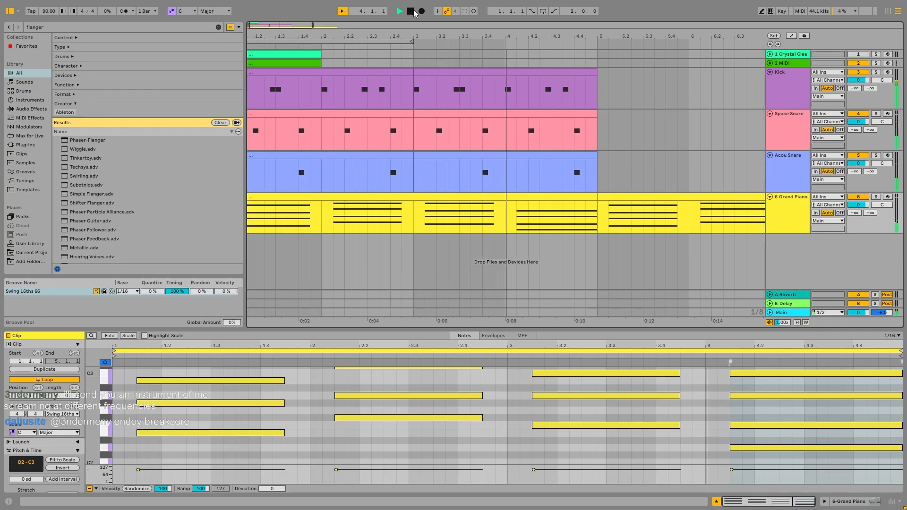
left_click(564, 165)
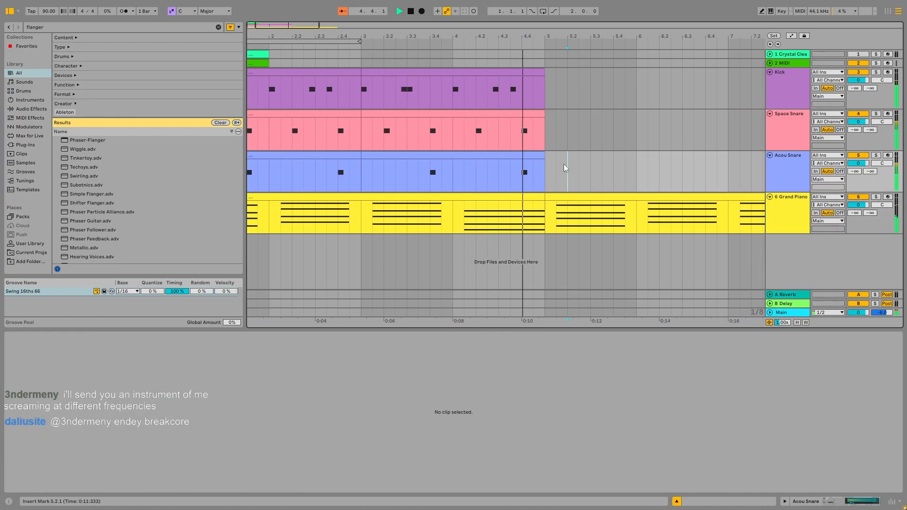
key("space")
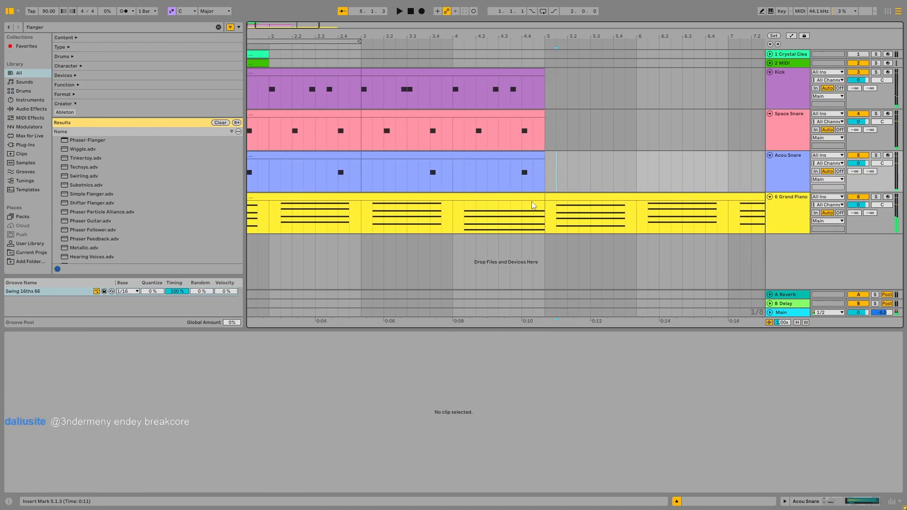
- Add a D#3 note from 4.1.3 to 5.1.1 on top of the fourth chord and play from 3.1.2
left_click(532, 205)
left_click(524, 191)
left_click(523, 195)
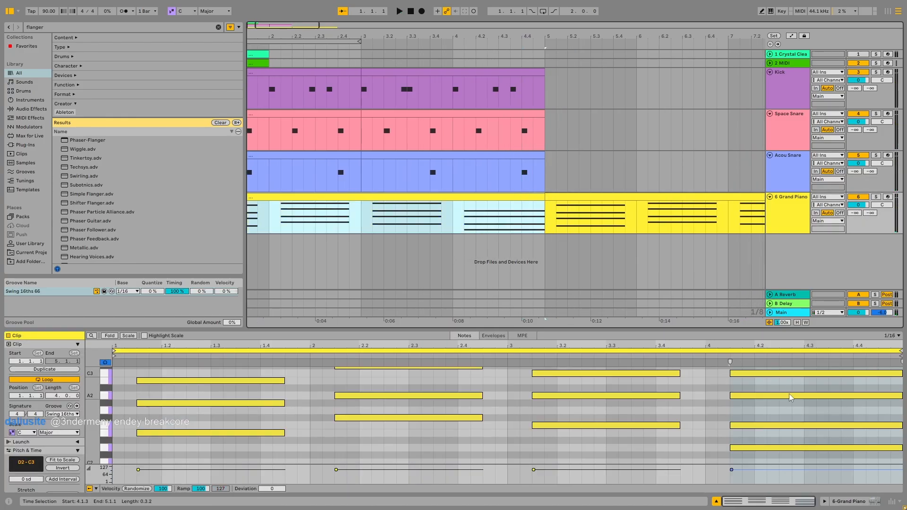
scroll(789, 393, "up", 1)
left_click(775, 383)
key("b")
left_click(736, 369)
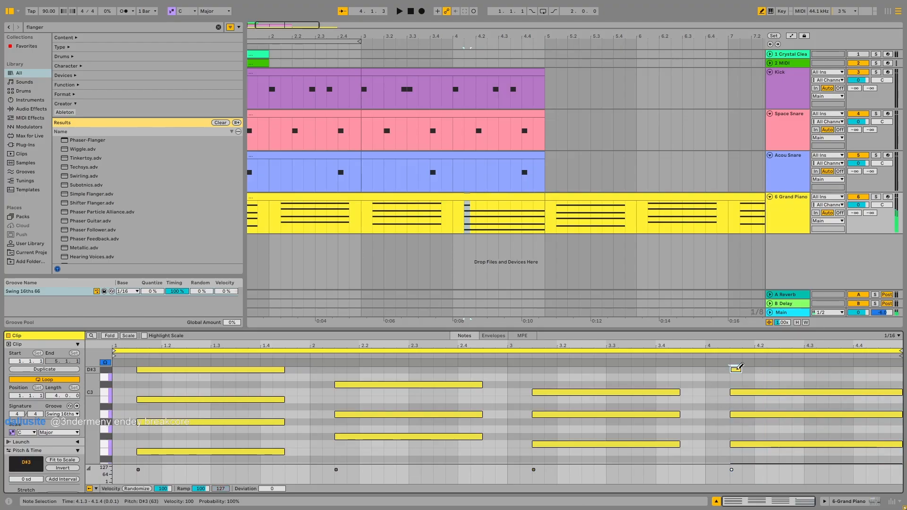
left_click_drag(735, 369, 901, 369)
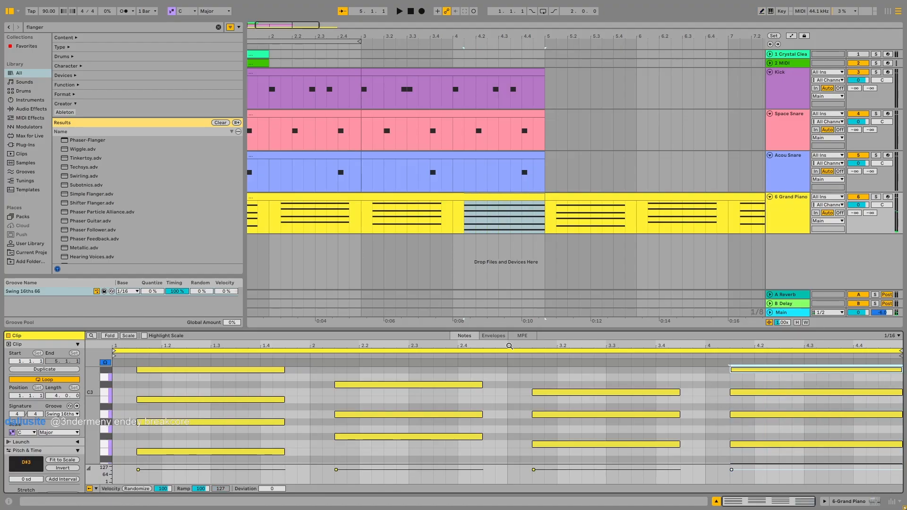
left_click(520, 364)
key("space")
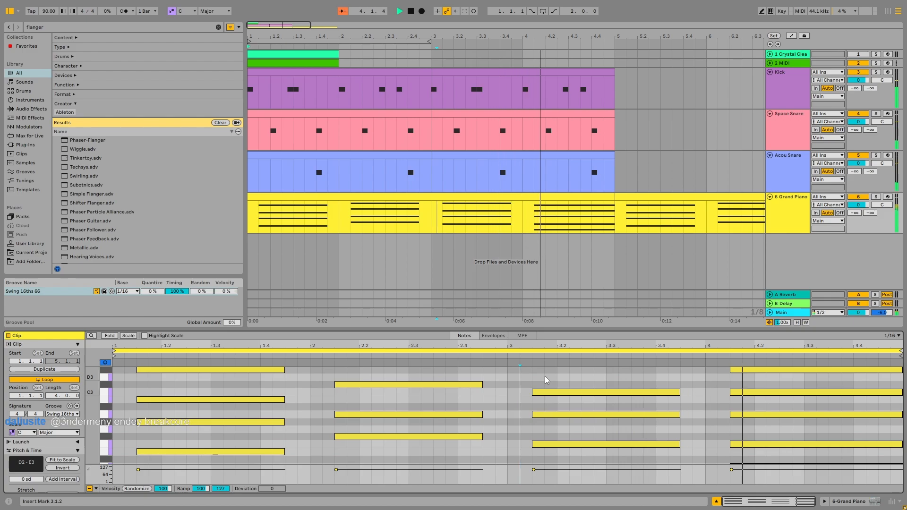
- Stop playback and delete the D#3 note from the fourth chord
key("space")
left_click(768, 371)
key("Delete")
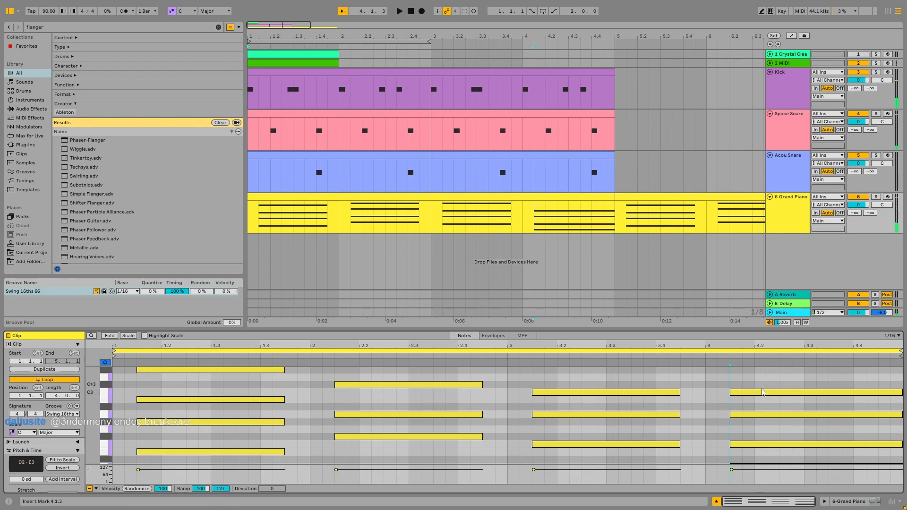
- Try C#3 instead of C3 as the fourth chord's top note, play it, and return the note to C3
left_click(763, 392)
key("Up")
left_click(533, 360)
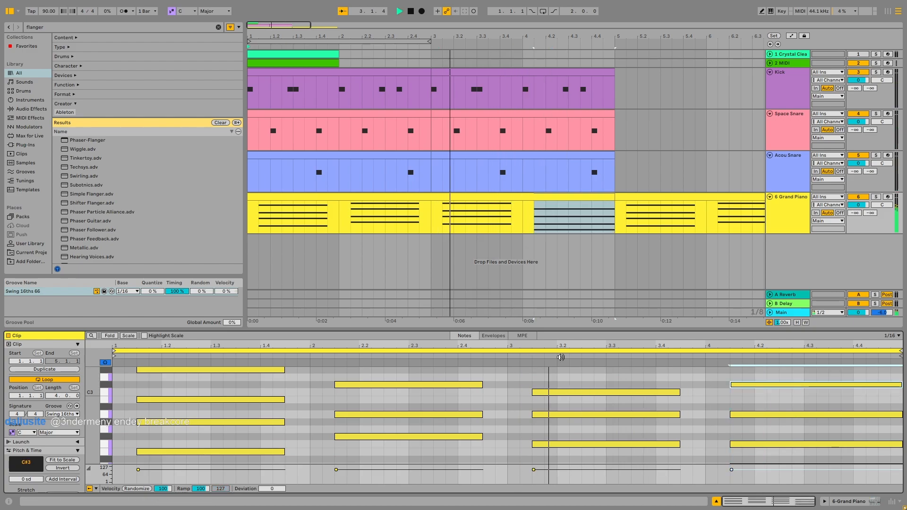
left_click(589, 380)
left_click(733, 385)
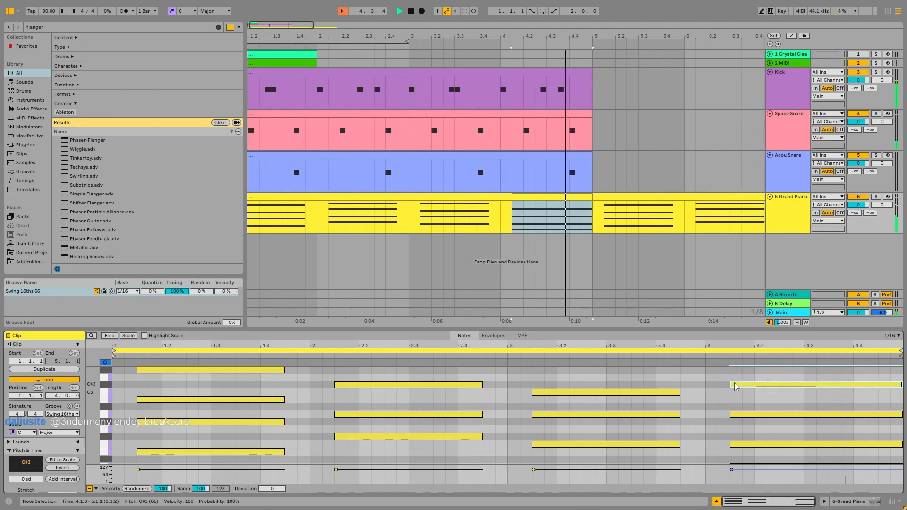
key("Down")
- Raise the fourth chord's F2 to F#2 and play the change from the third chord
scroll(735, 386, "down", 2)
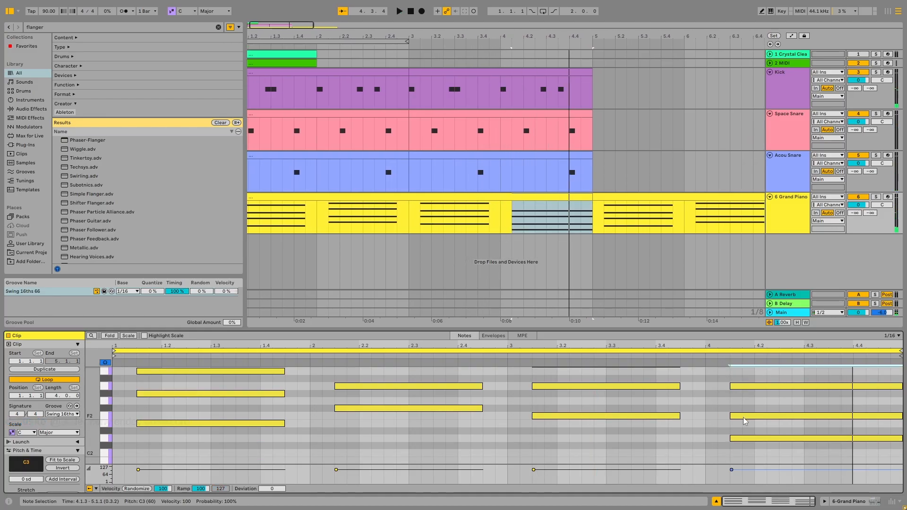
left_click_drag(743, 418, 744, 410)
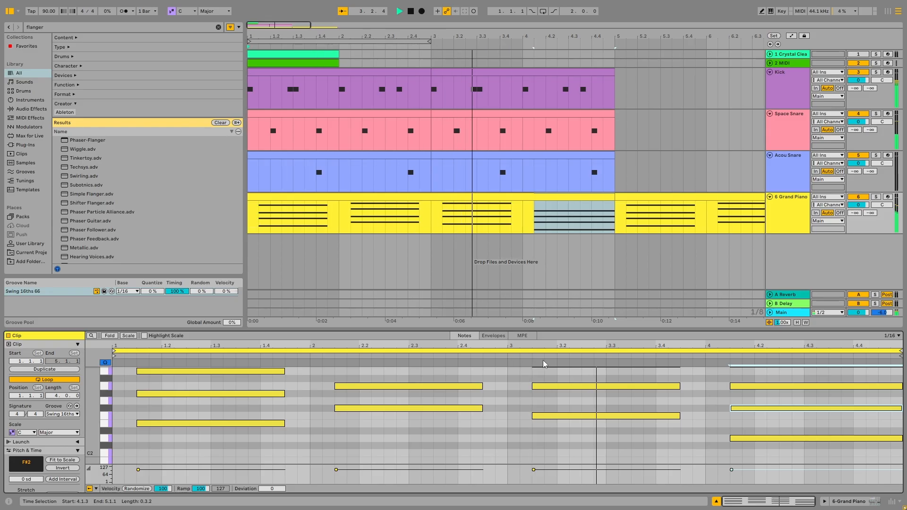
left_click(577, 376)
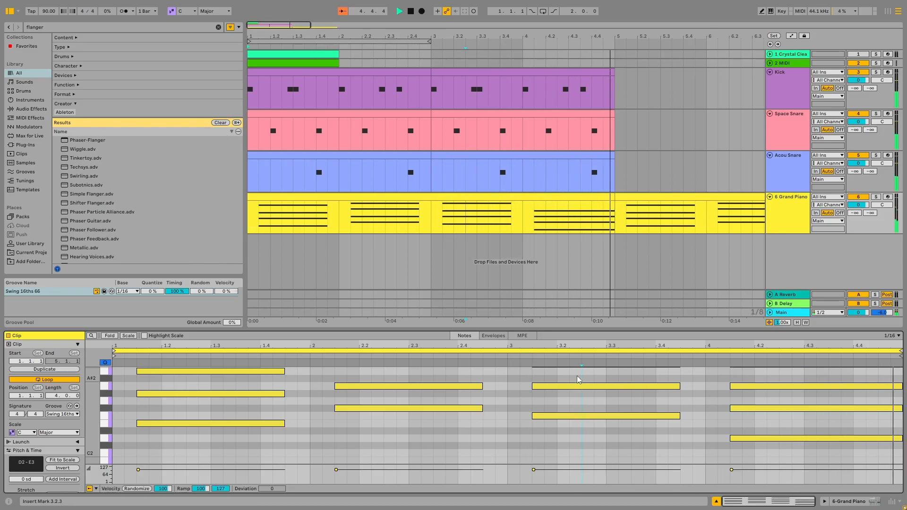
key("space")
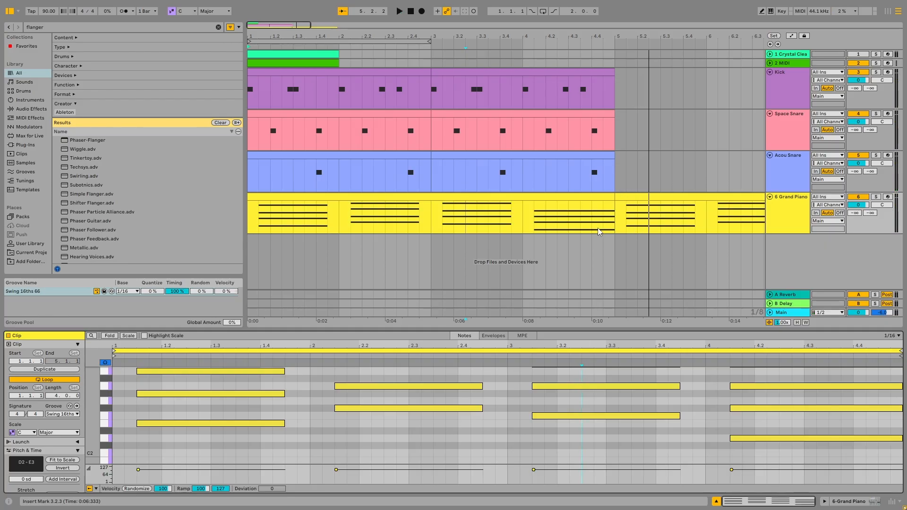
- Solo the Grand Piano track and undo the fourth chord's change from F2 to F#2
left_click(876, 197)
left_click(443, 223)
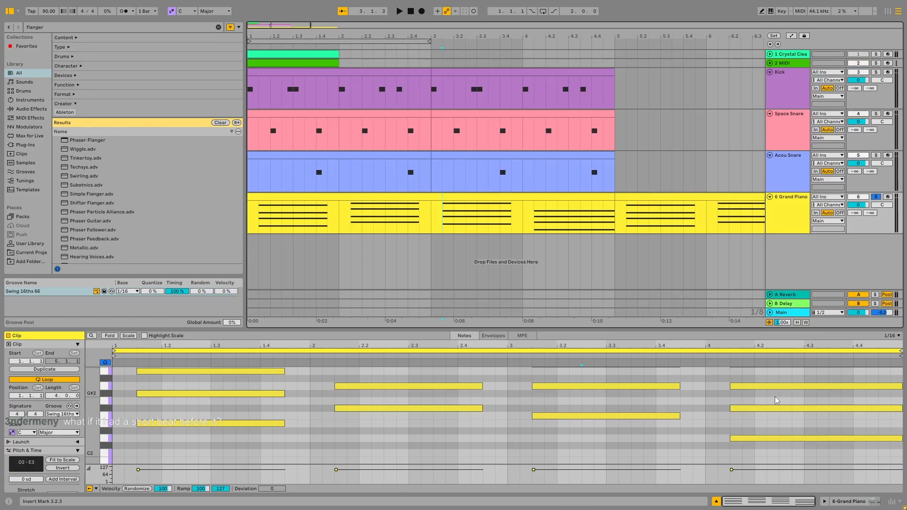
scroll(765, 404, "up", 3)
left_click_drag(712, 402, 793, 463)
left_click(679, 392)
key("ctrl+z")
left_click_drag(704, 394, 801, 460)
left_click(718, 439)
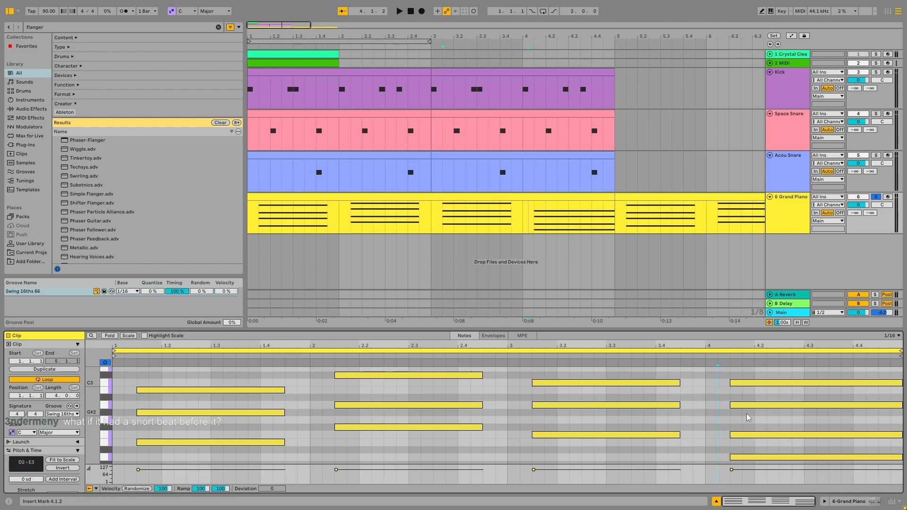
- Lower the fourth chord's A2 to G#2 and play it on the soloed piano together with the preceding chords
left_click(746, 400)
left_click(739, 405)
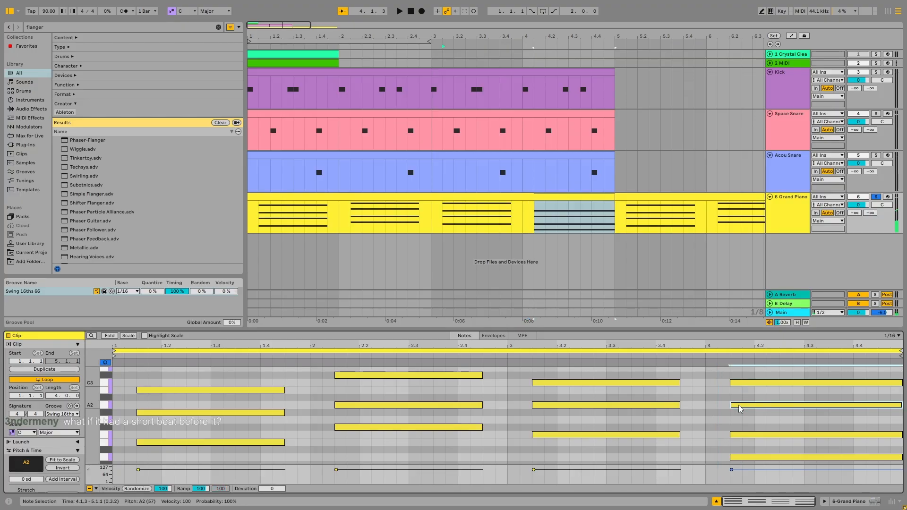
key("Down")
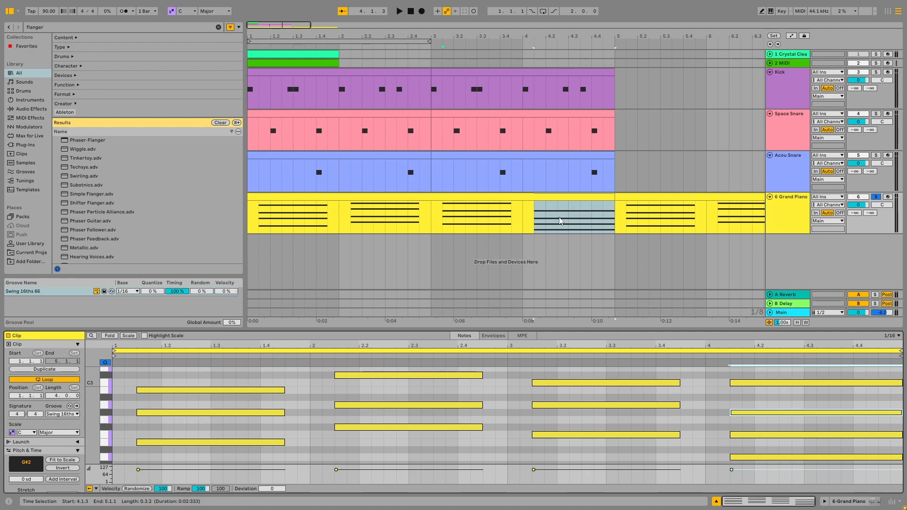
left_click(537, 222)
key("space")
key("space")
left_click(408, 223)
key("space")
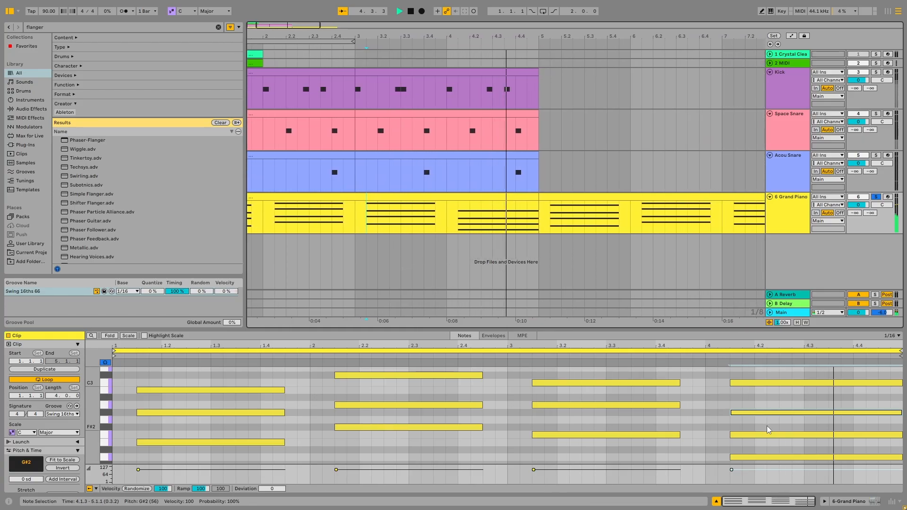
- Raise the fourth chord's F2 to F#2 and its G#2 to A2, and play the progression
key("space")
left_click(757, 435)
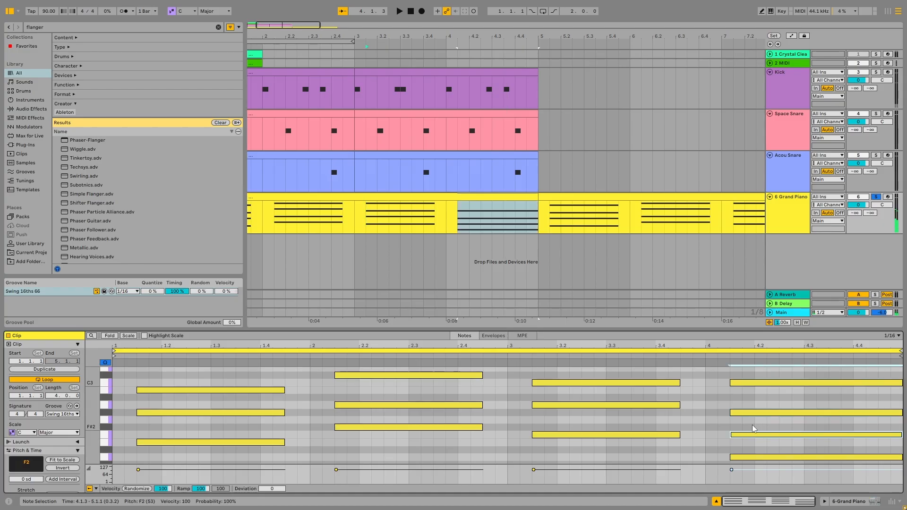
key("Up")
left_click_drag(752, 413, 752, 405)
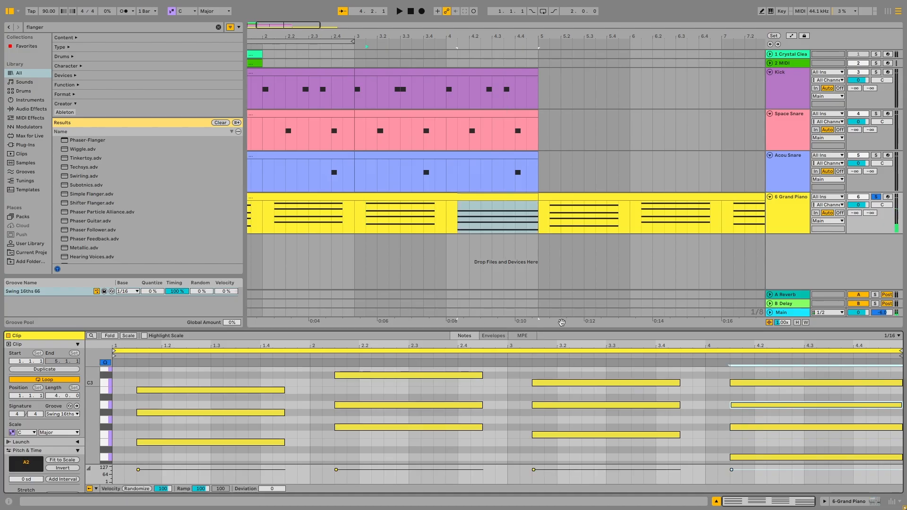
key("space")
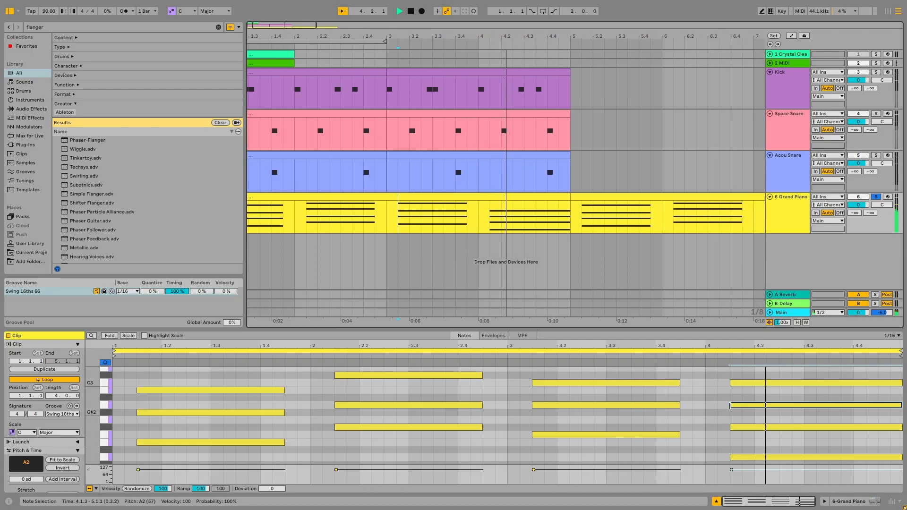
- Lower the fourth chord's F#2 to F2 and play the progression from 3.1.3
left_click_drag(743, 424, 742, 432)
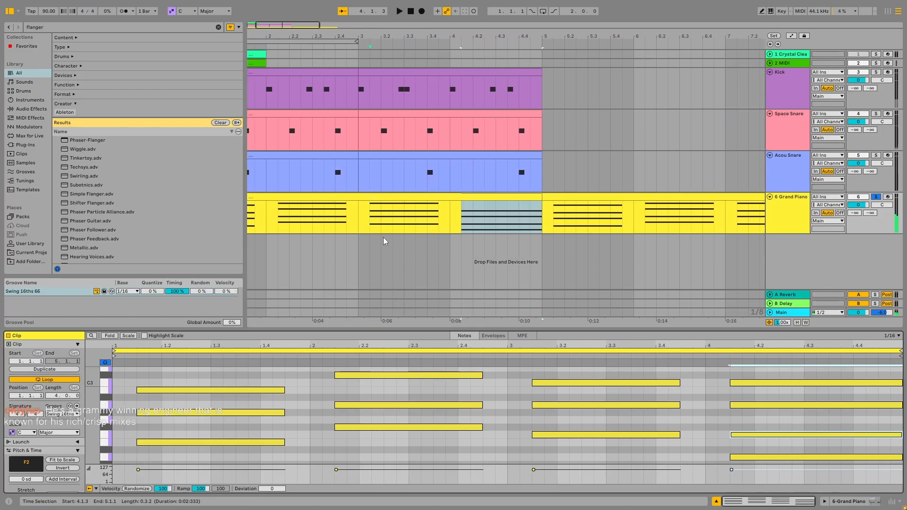
left_click(369, 225)
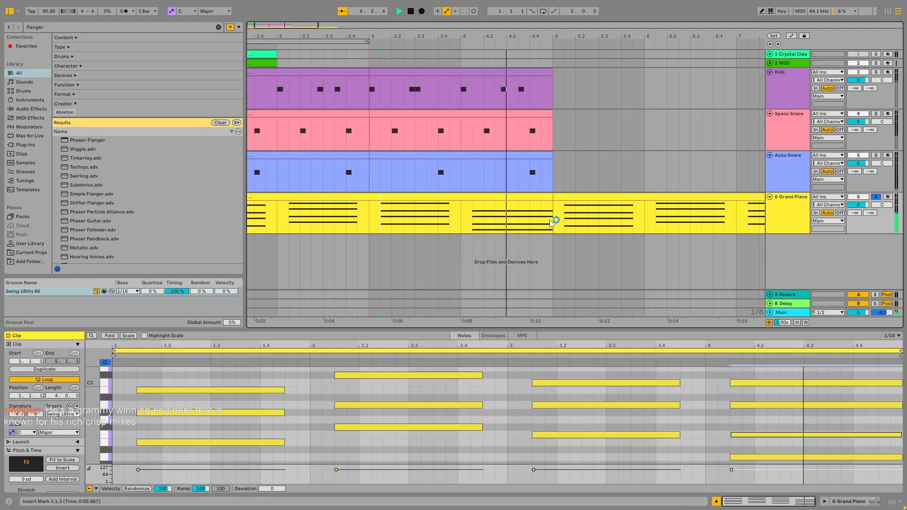
key("space")
key("Up")
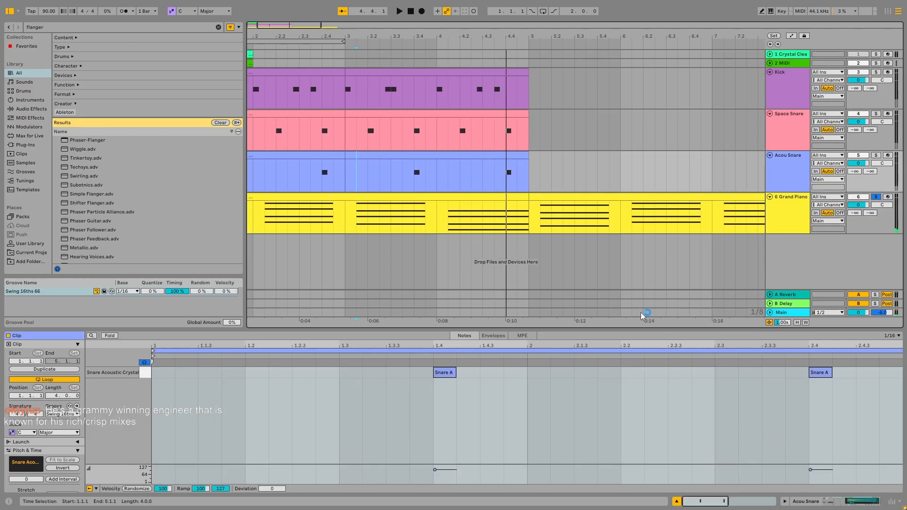
- Raise the fourth chord's F2 to F#2 in the first Grand Piano clip and select the piano clip starting at bar 5
left_click(482, 198)
left_click(795, 435)
key("Up")
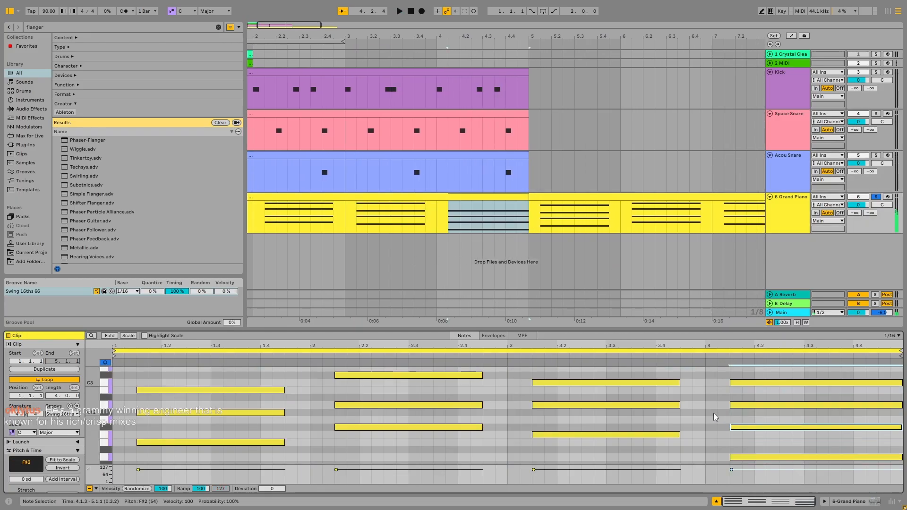
left_click(399, 198)
left_click(591, 198)
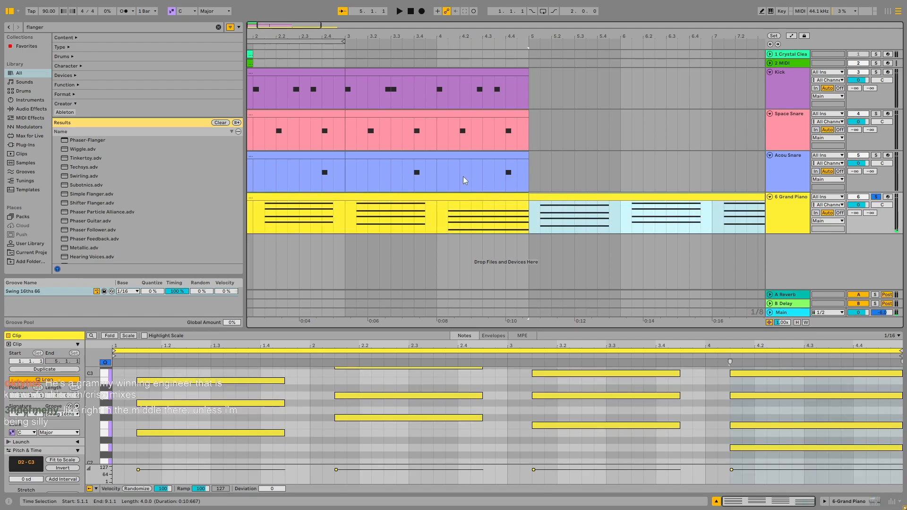
- Duplicate the four-bar Kick, Space Snare and Acou Snare clips together to fill bars 5 to 8
scroll(449, 178, "down", 2)
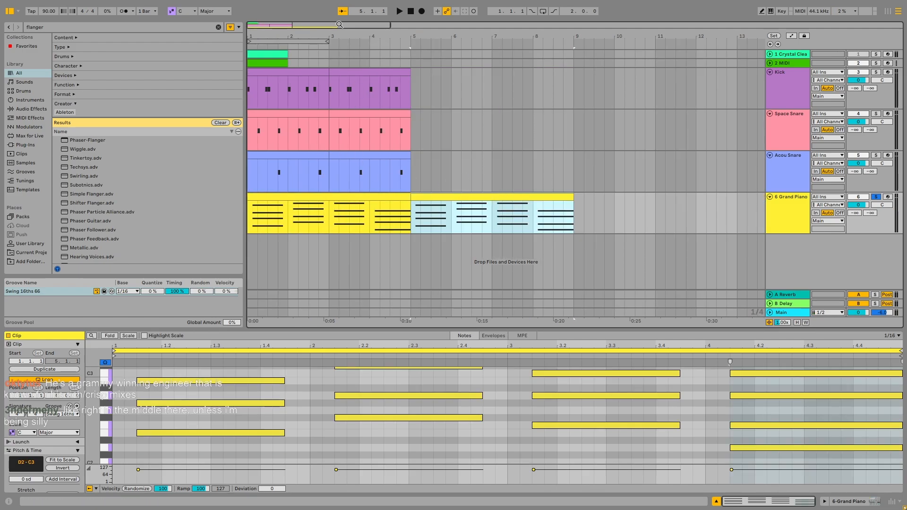
left_click_drag(404, 166, 235, 86)
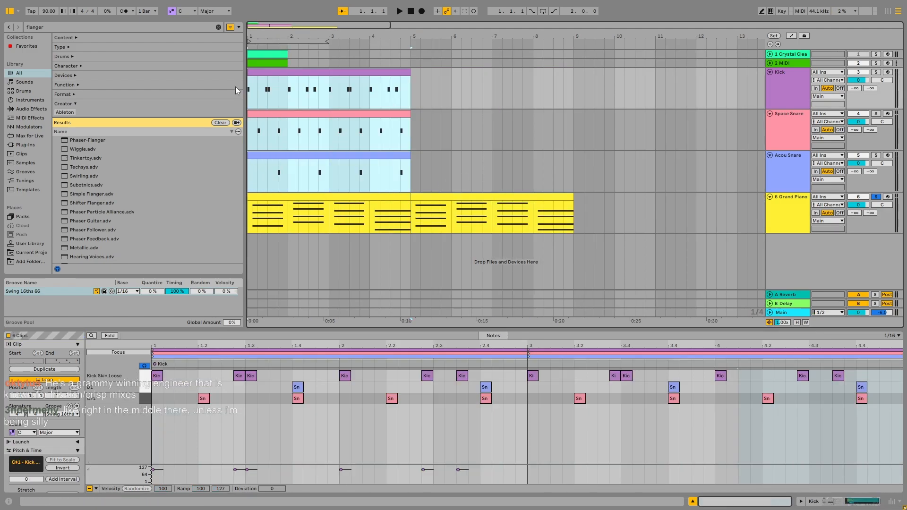
key("ctrl+d")
left_click(430, 122)
left_click(396, 194)
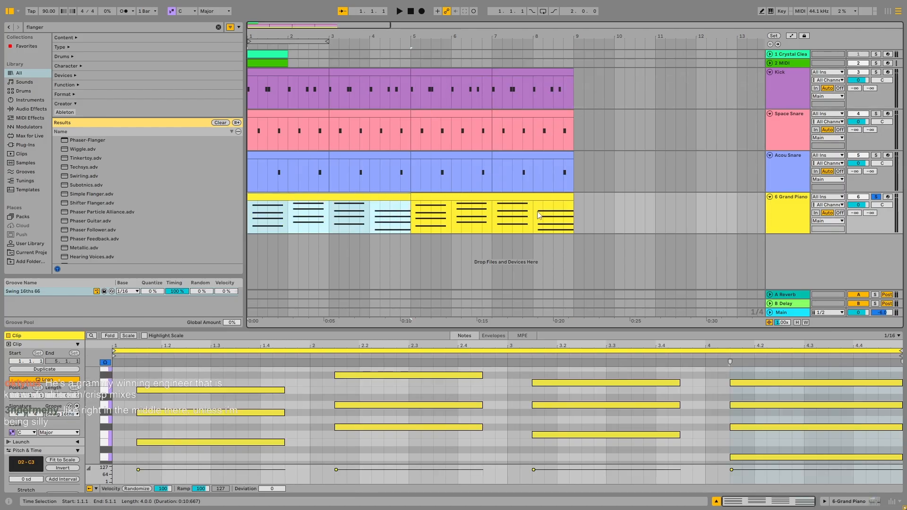
mouse_move(566, 225)
left_mouse_down()
mouse_move(528, 225)
mouse_move(696, 226)
mouse_move(625, 232)
mouse_move(682, 236)
left_mouse_up()
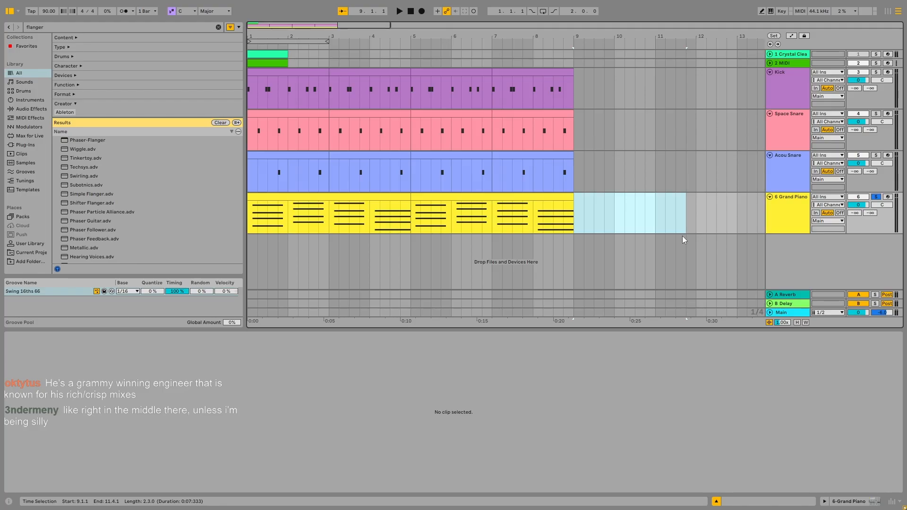
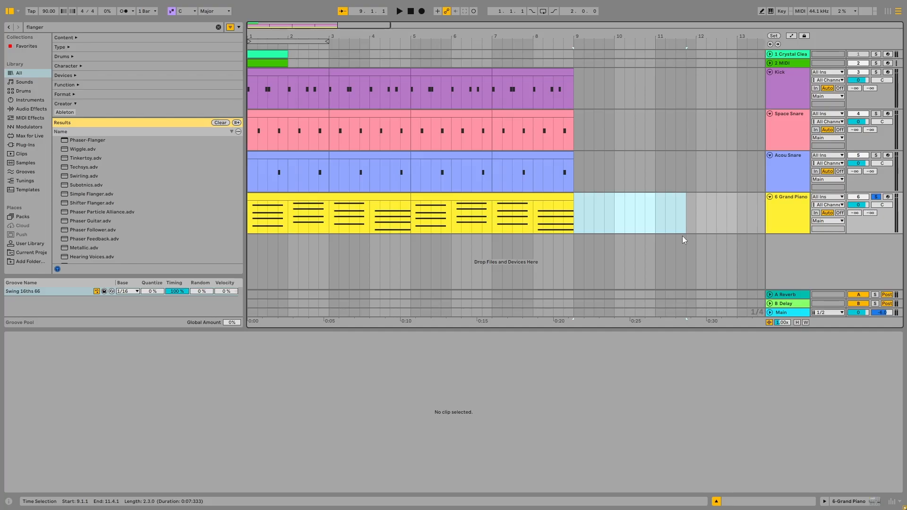
- Unsolo the Grand Piano track and play the full arrangement from the start through bar 8
scroll(296, 104, "up", 4)
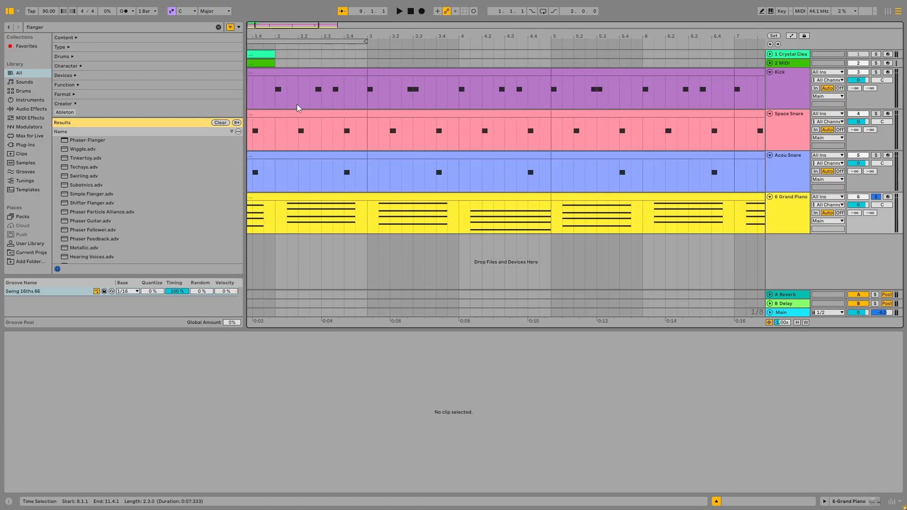
left_click_drag(306, 24, 294, 26)
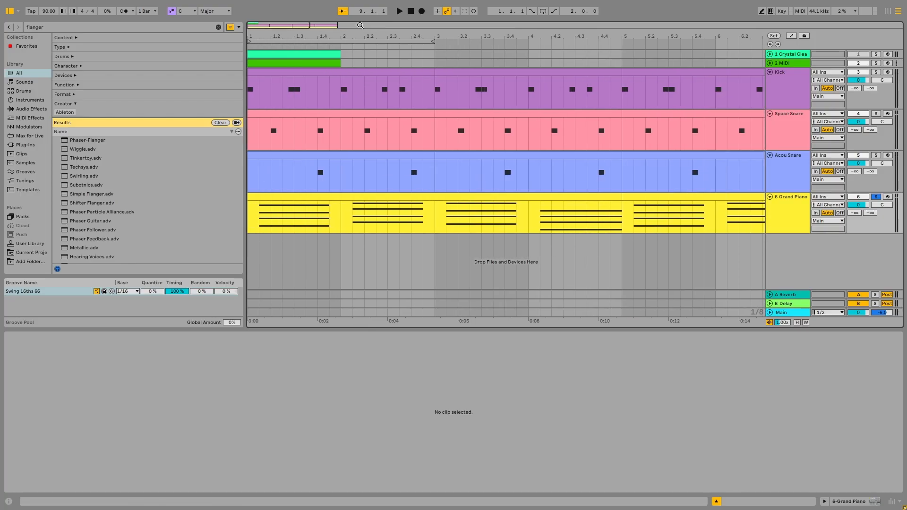
key("space")
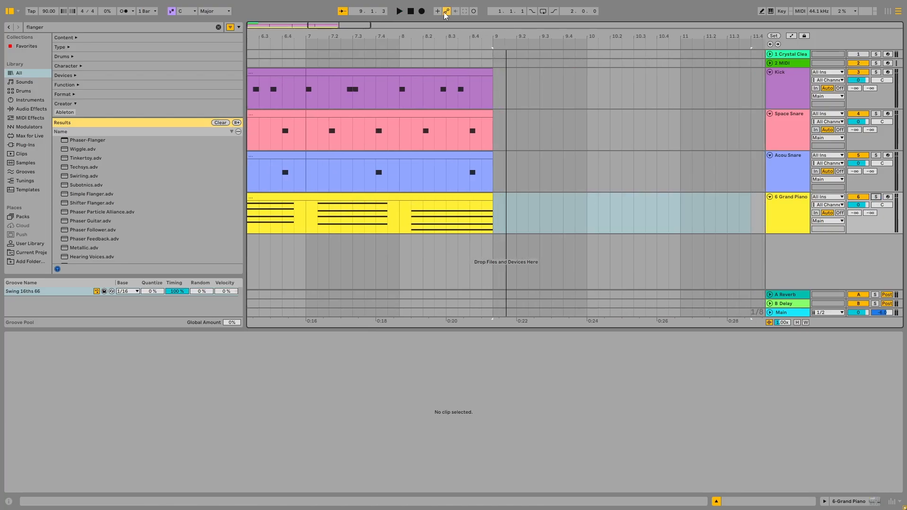
left_click(411, 11)
key("space")
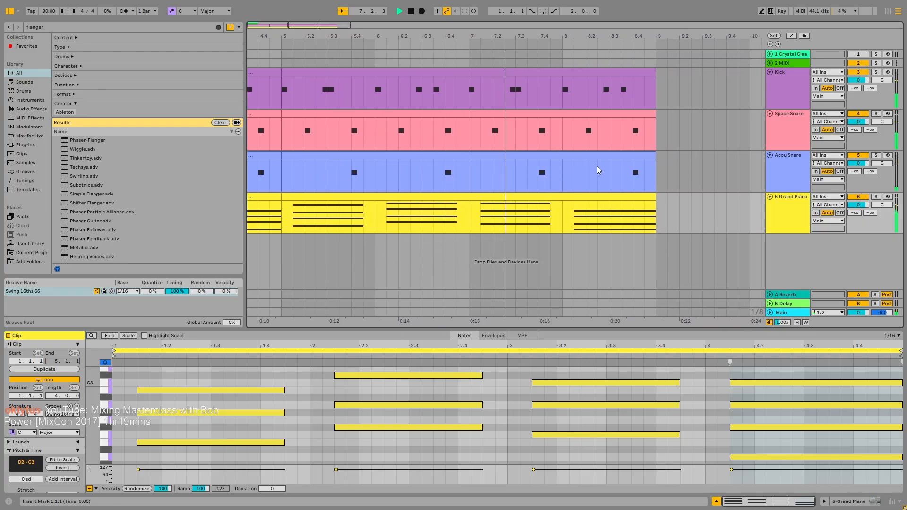
left_click(617, 185)
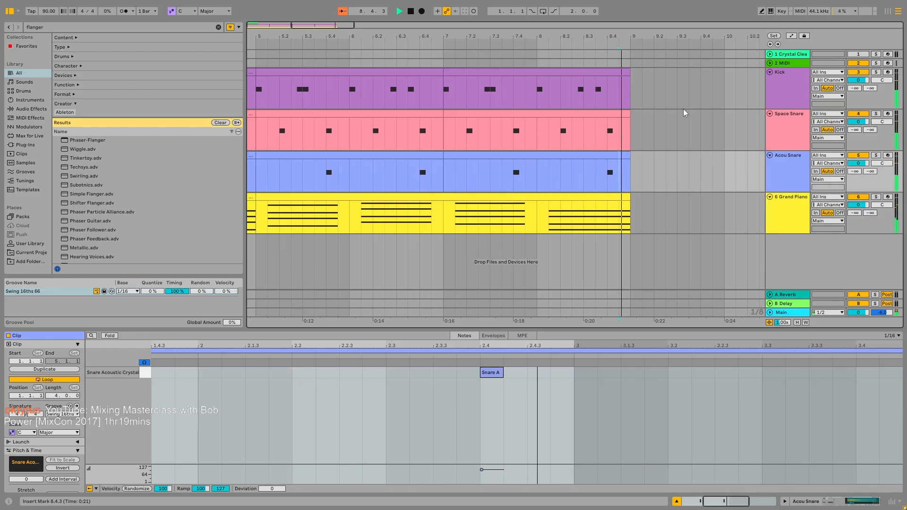
key("space")
- Duplicate the Grand Piano track and delete both clips from the copy
scroll(441, 222, "down", 3)
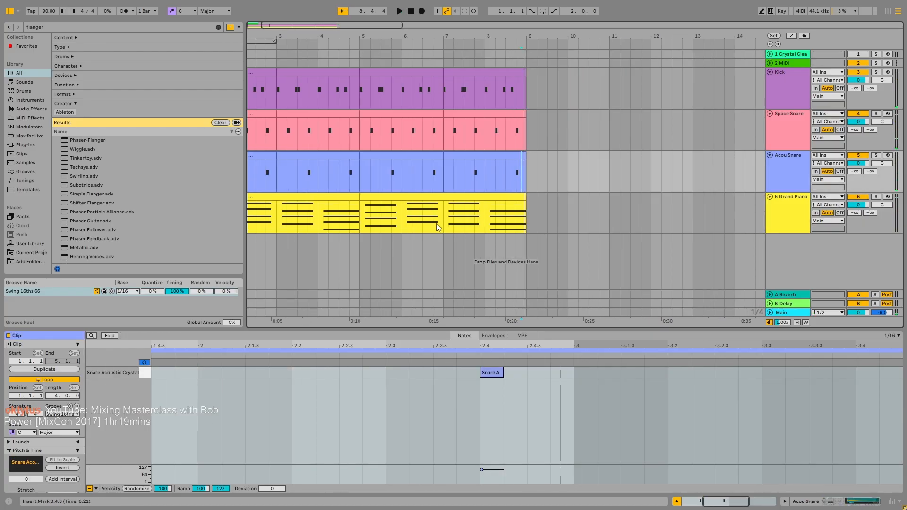
left_click_drag(359, 25, 305, 24)
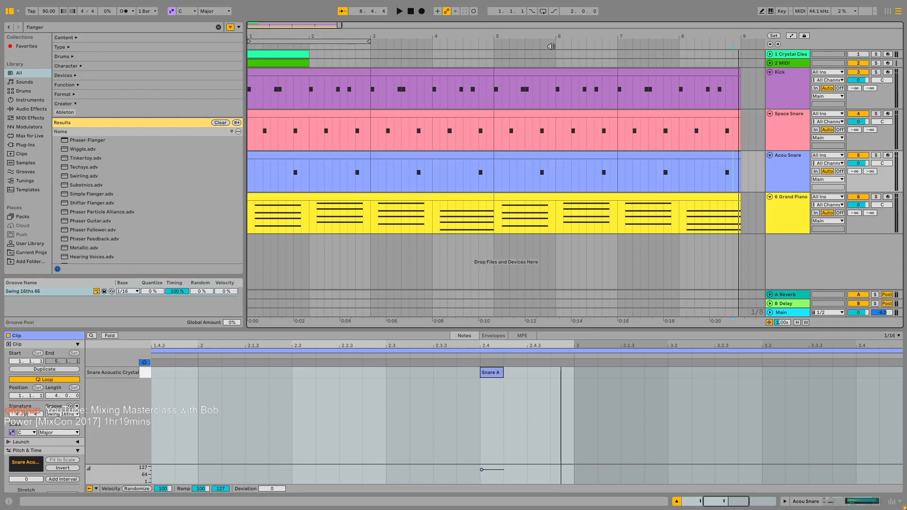
left_click_drag(339, 26, 338, 25)
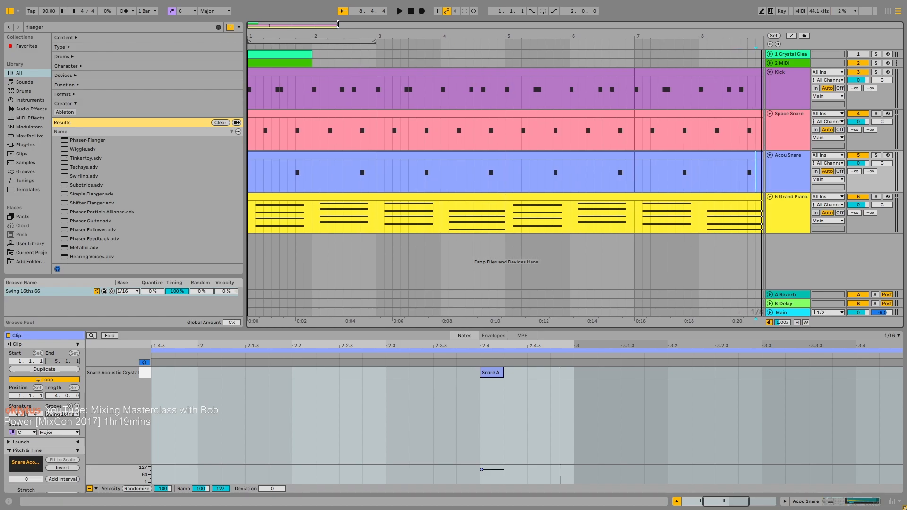
left_click(582, 61)
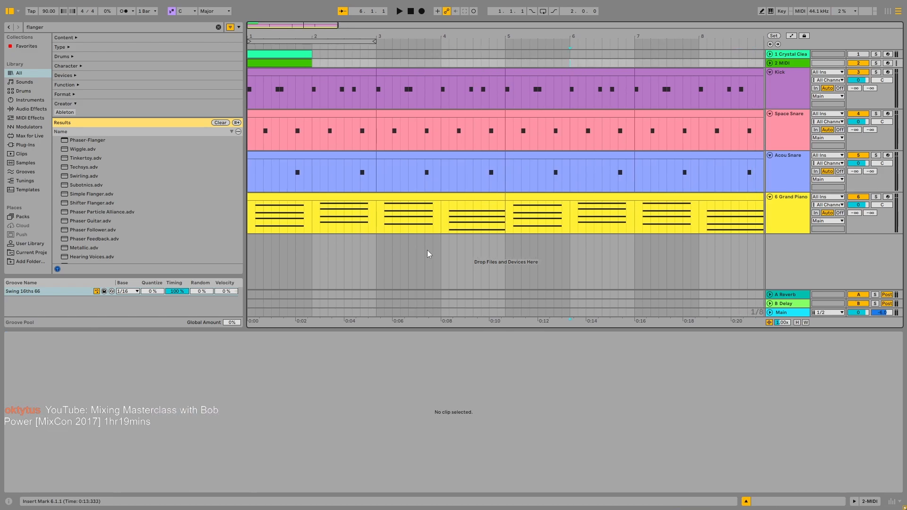
left_click(360, 213)
right_click(775, 213)
left_click(794, 232)
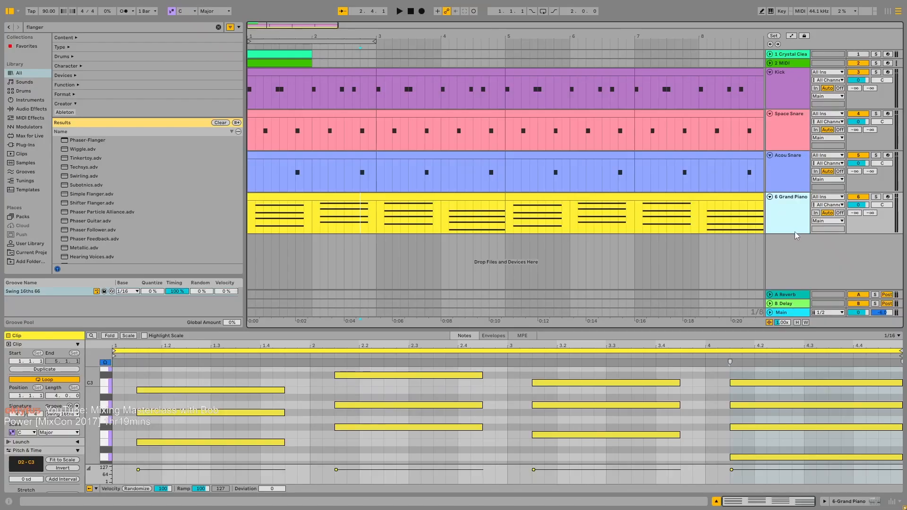
left_click(678, 248)
key("Delete")
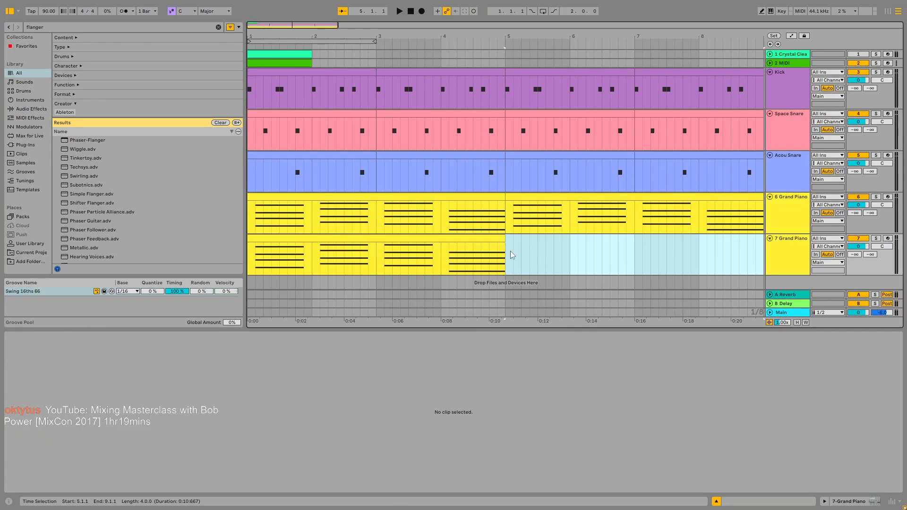
left_click(498, 250)
key("Delete")
- Insert an empty four-bar MIDI clip from 1.1.1 to 5.1.1 on the duplicated Grand Piano track
left_click(259, 254)
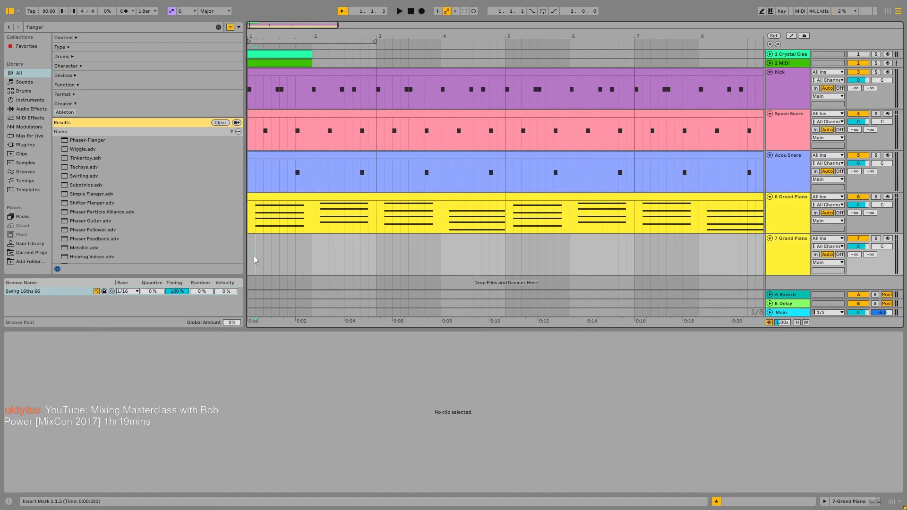
mouse_move(254, 256)
left_mouse_down()
mouse_move(476, 260)
mouse_move(245, 258)
left_mouse_up()
key("ctrl+shift+m")
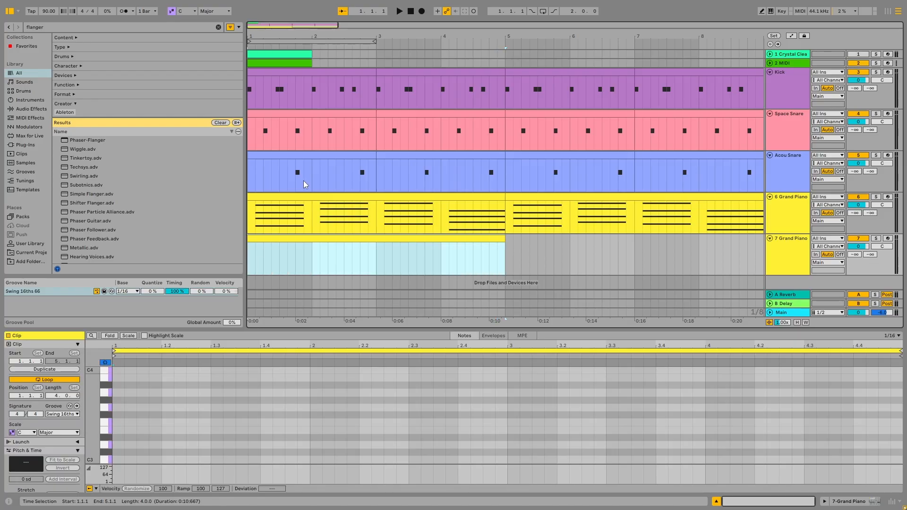
- Check the original clip's first chord and draw it an octave higher in the empty clip as sixteenth notes E3, G#3, B3 and D#4 at 1.1.1
left_click(303, 182)
left_click(300, 194)
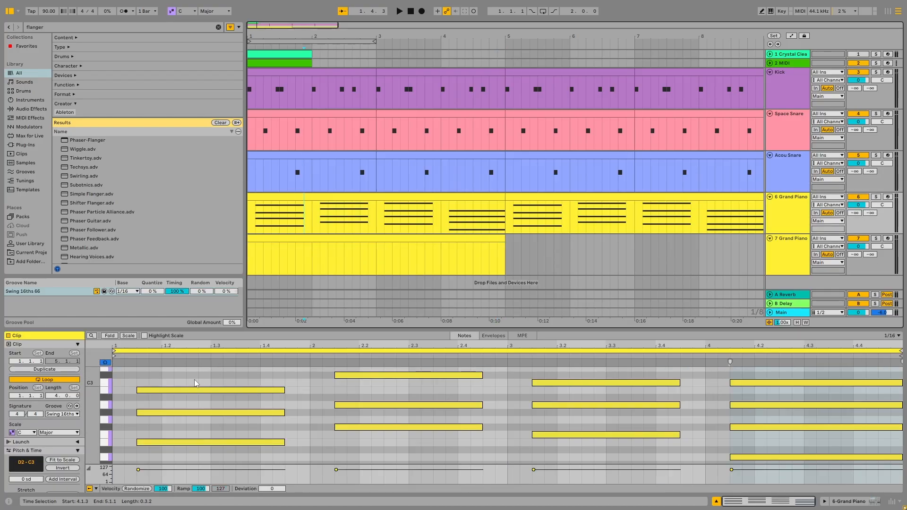
scroll(195, 379, "down", 2)
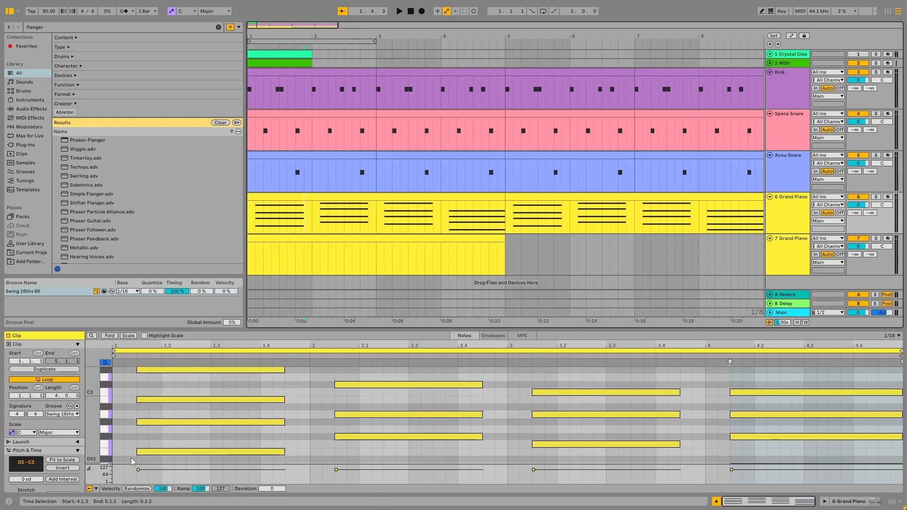
left_click(126, 453)
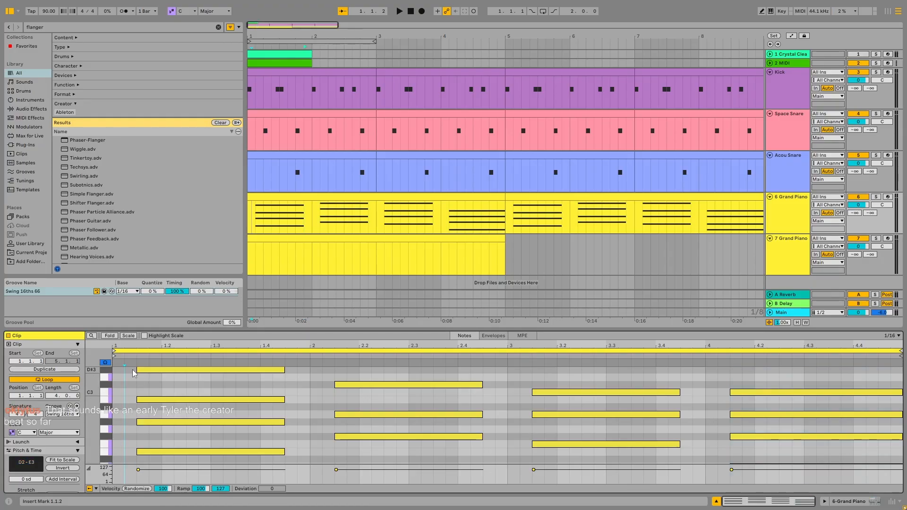
left_click(281, 238)
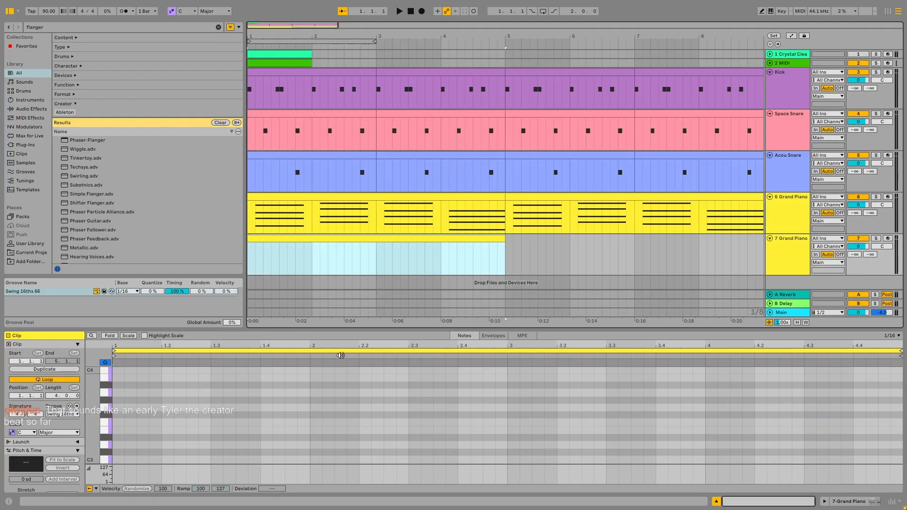
key("b")
left_click(122, 430)
left_click(118, 400)
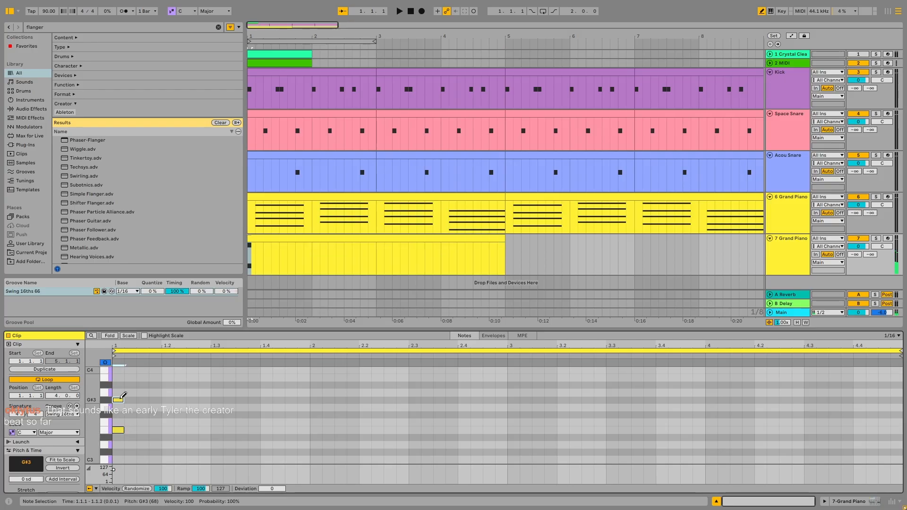
left_click(118, 378)
scroll(123, 368, "up", 1)
scroll(123, 368, "up", 1)
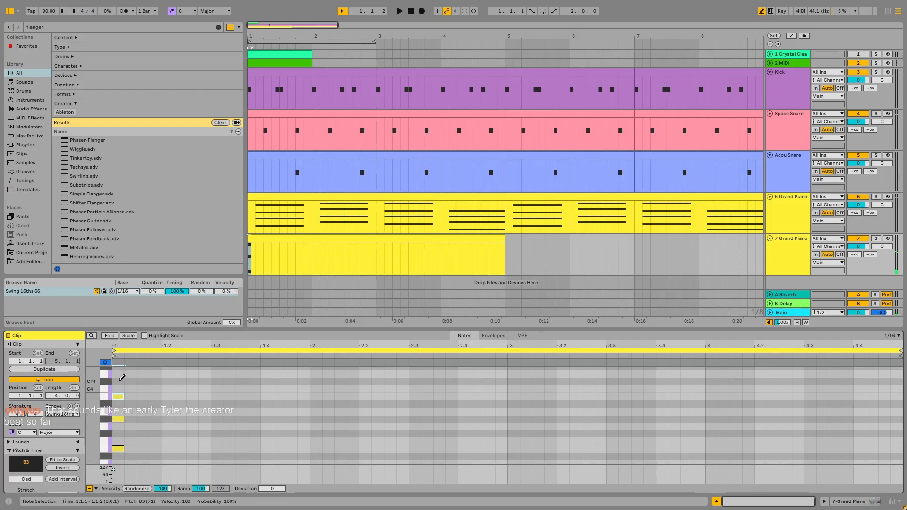
left_click(119, 376)
scroll(137, 374, "down", 1)
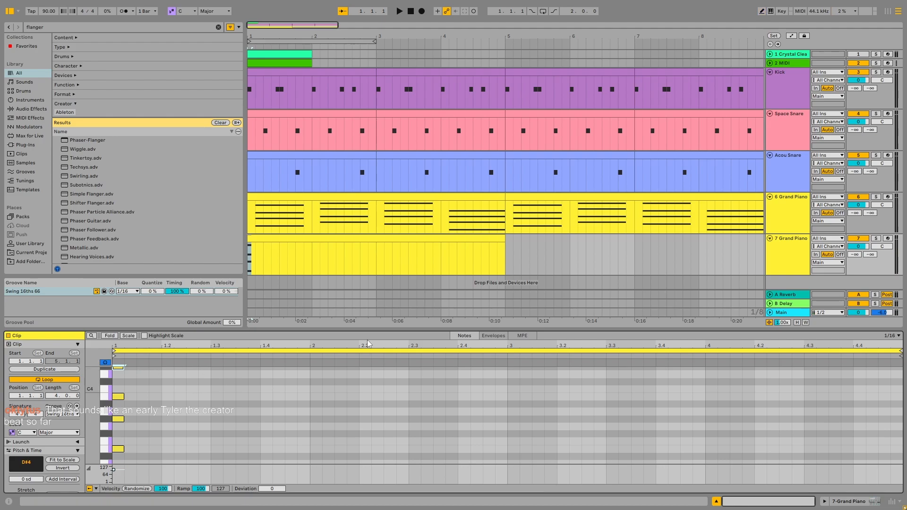
scroll(330, 238, "down", 1)
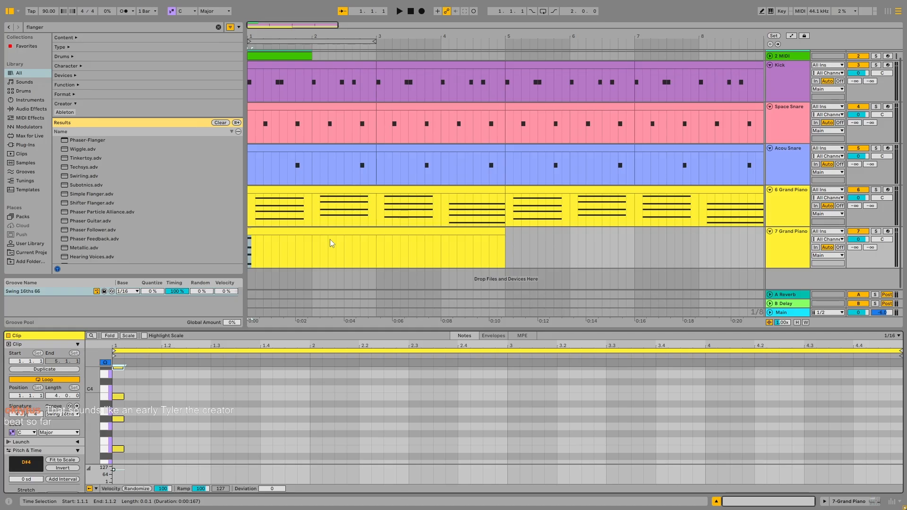
scroll(330, 239, "up", 1)
scroll(342, 240, "down", 1)
scroll(342, 239, "up", 1)
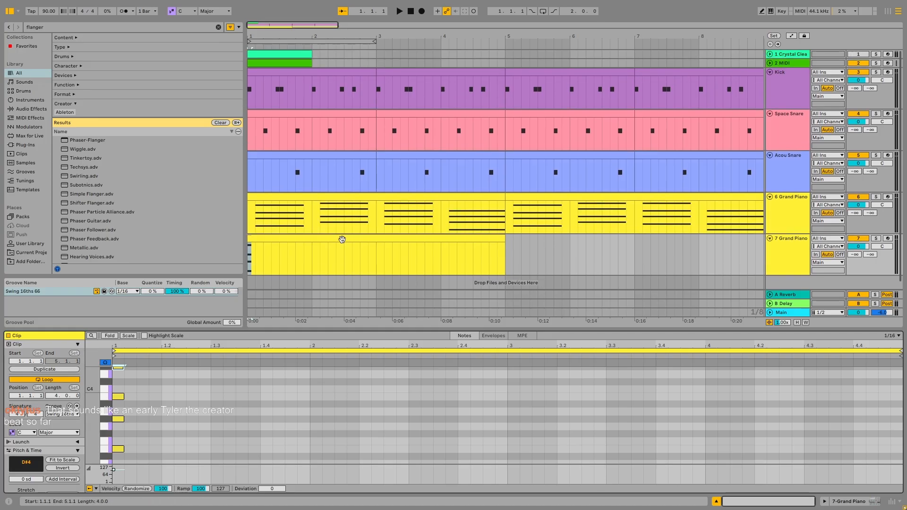
scroll(342, 240, "down", 1)
scroll(342, 239, "up", 1)
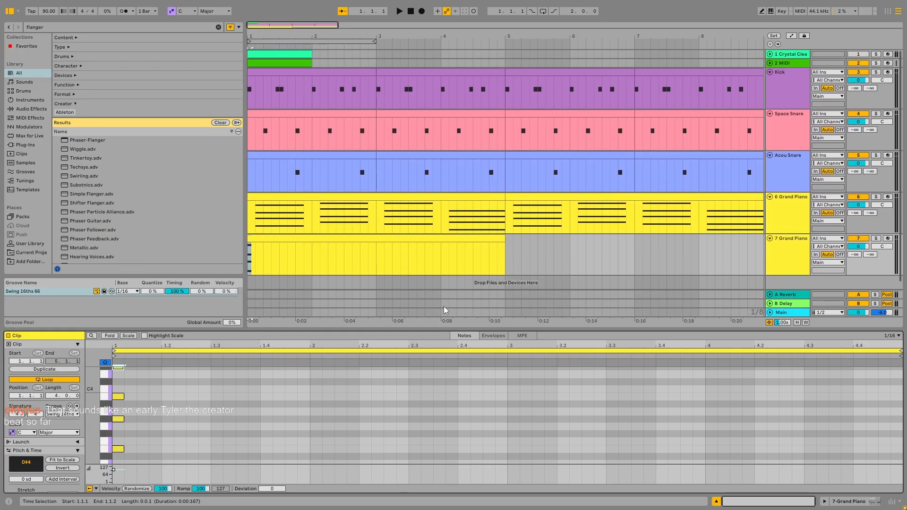
- Enlarge the arrangement area, mute the duplicated Grand Piano track and play the beat from the start into bar 2
left_click_drag(445, 335, 445, 354)
left_click(865, 240)
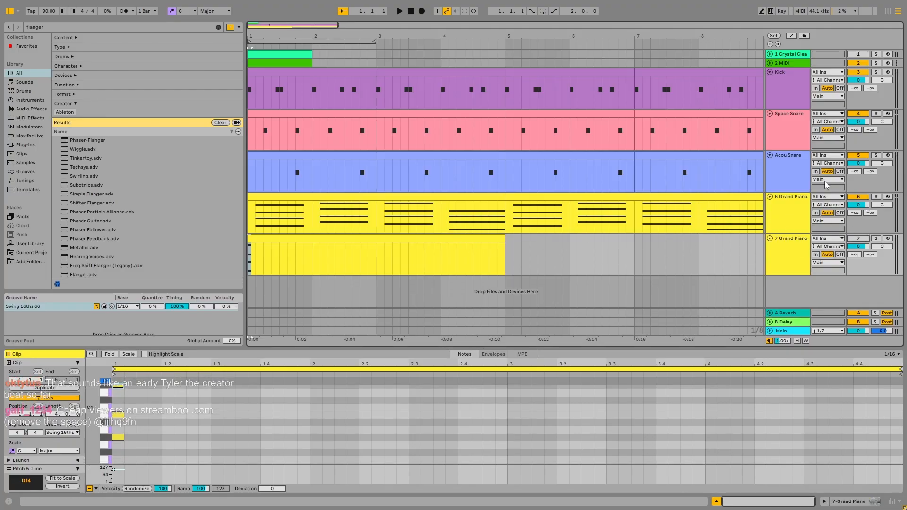
key("space")
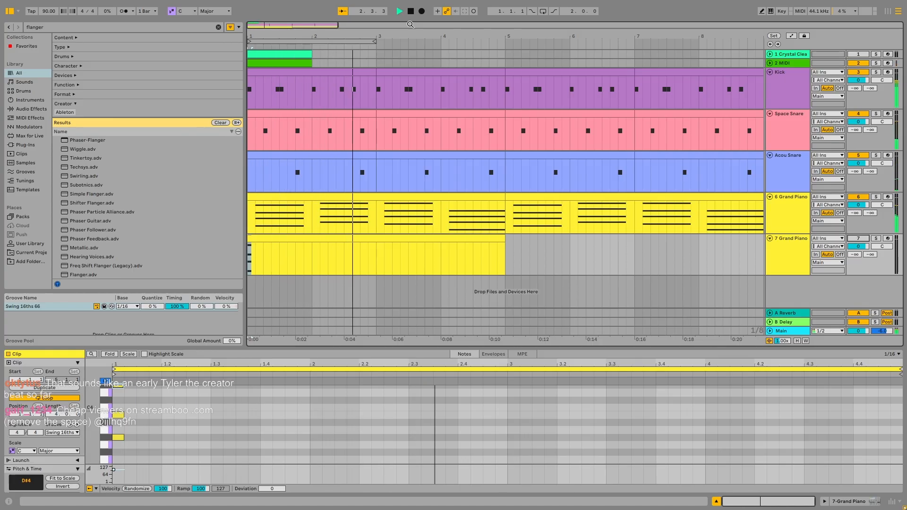
key("space")
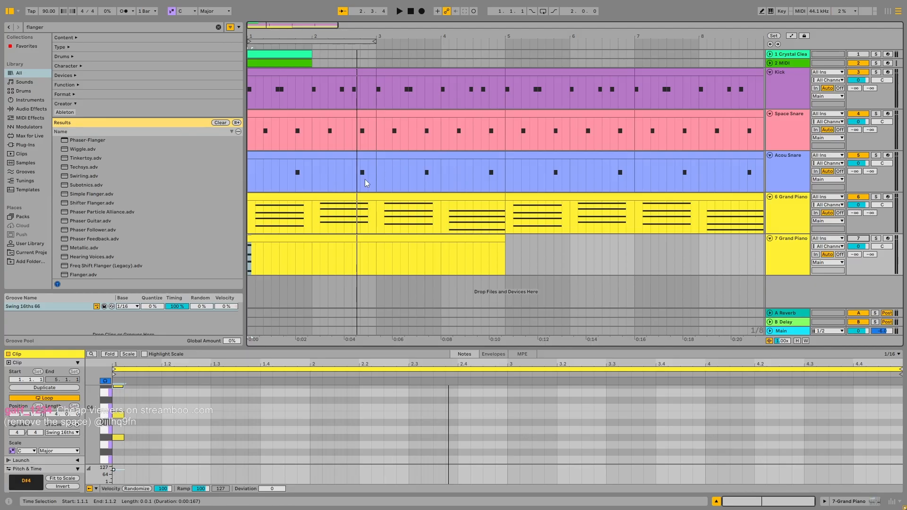
left_click(375, 247)
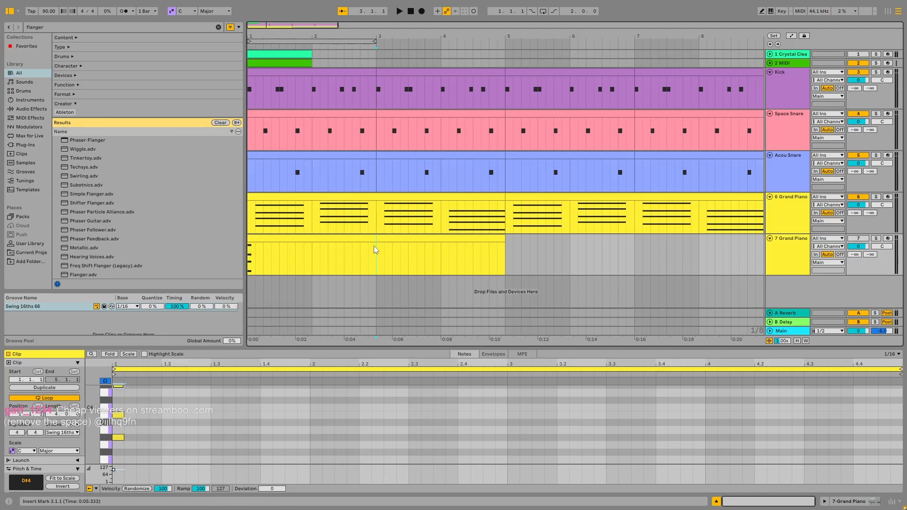
scroll(242, 431, "up", 2)
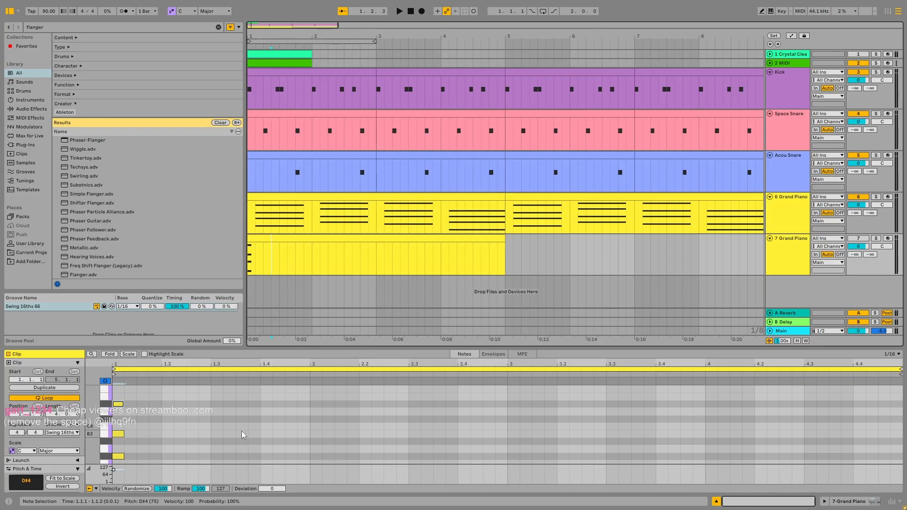
- Play a short stretch of bar 1 to find where the second piano part's first note falls
scroll(242, 431, "down", 1)
scroll(192, 429, "down", 1)
scroll(191, 430, "down", 3)
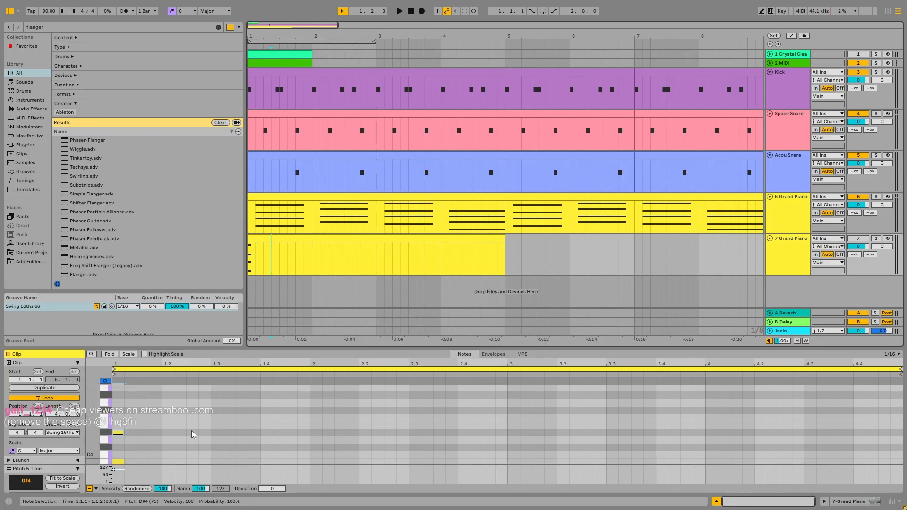
scroll(191, 430, "up", 2)
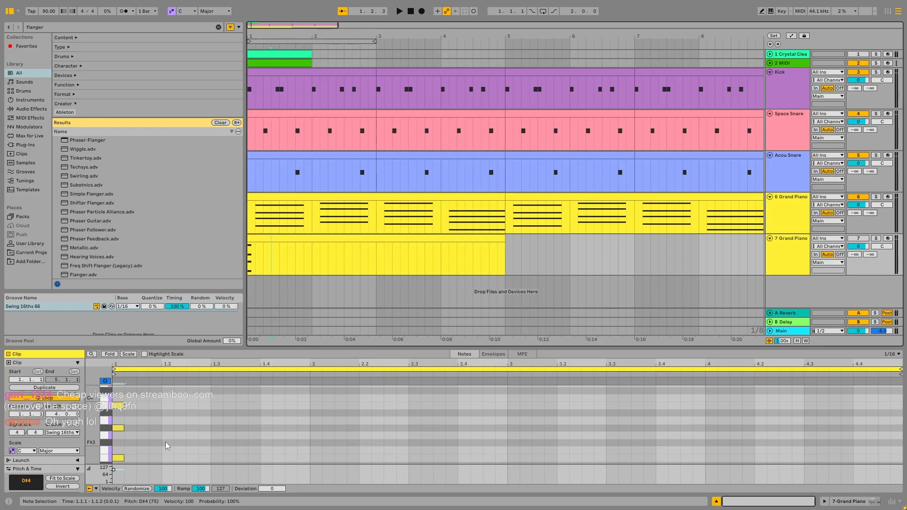
key("b")
scroll(200, 437, "down", 1)
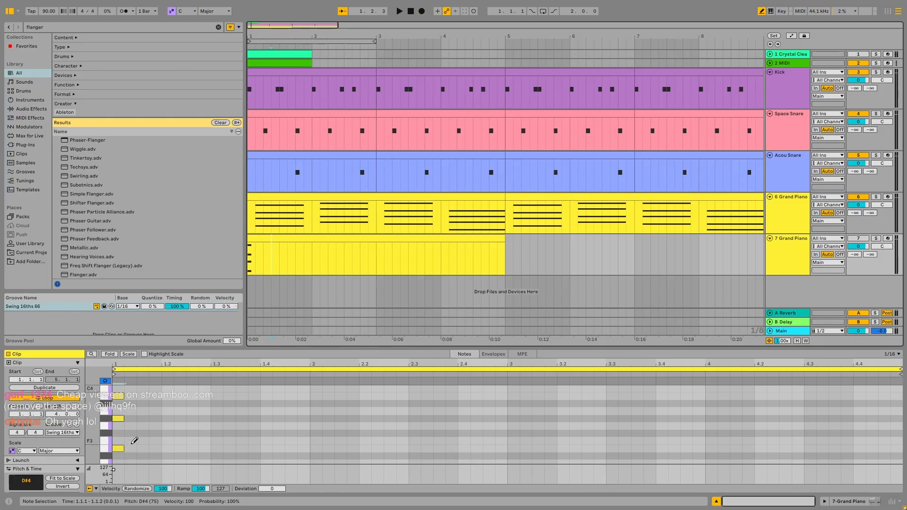
key("space")
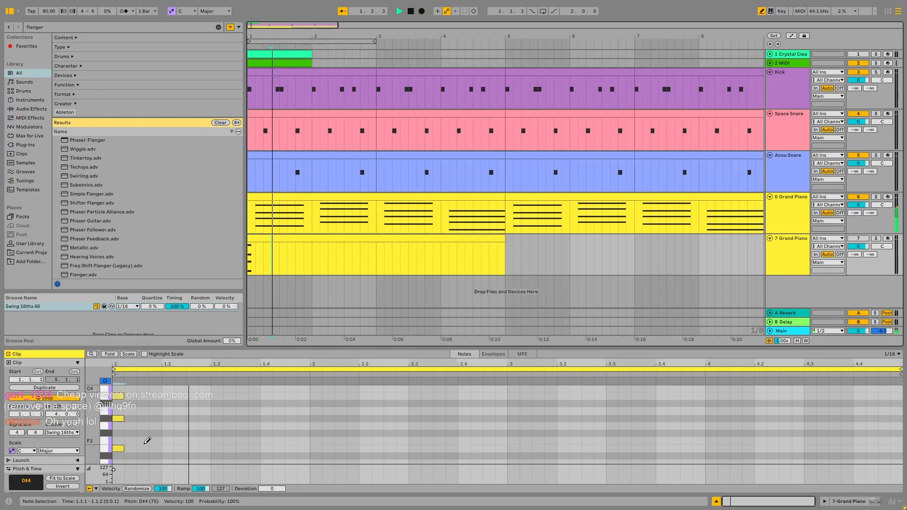
double_click(410, 13)
key("space")
key("b")
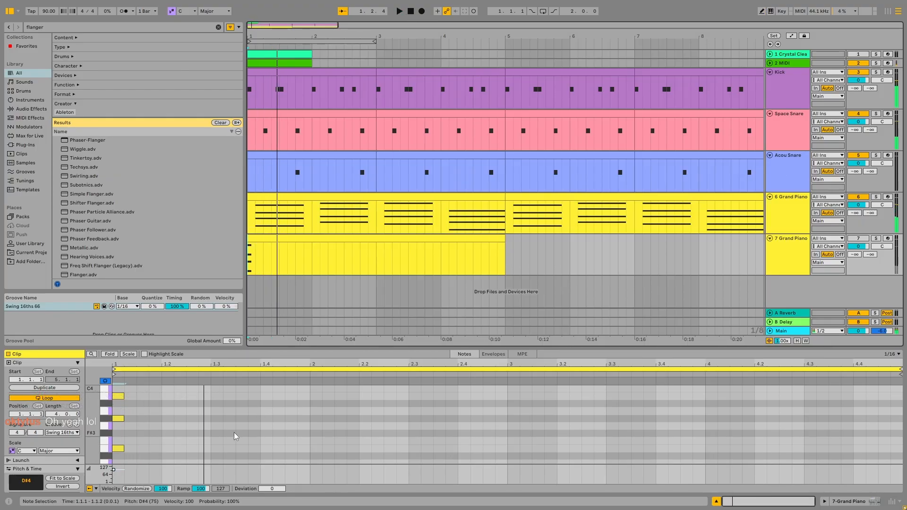
- Draw a sixteenth-note G#3 at 1.3.1 in the duplicated track's clip and unmute that Grand Piano track
key("b")
left_click(216, 418)
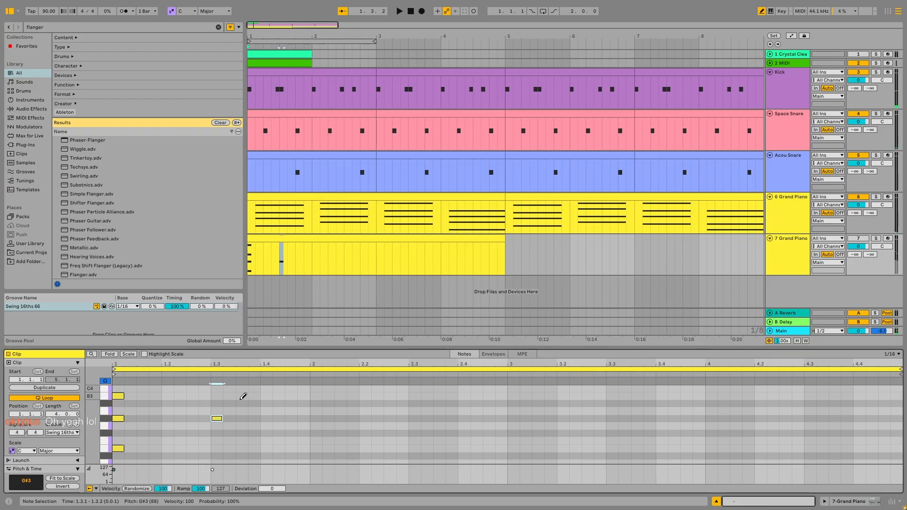
left_click(106, 419)
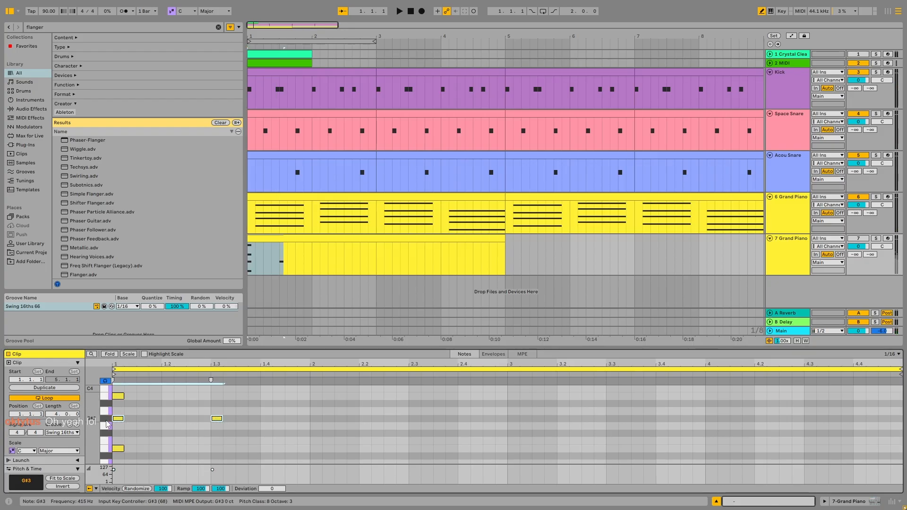
left_click(850, 241)
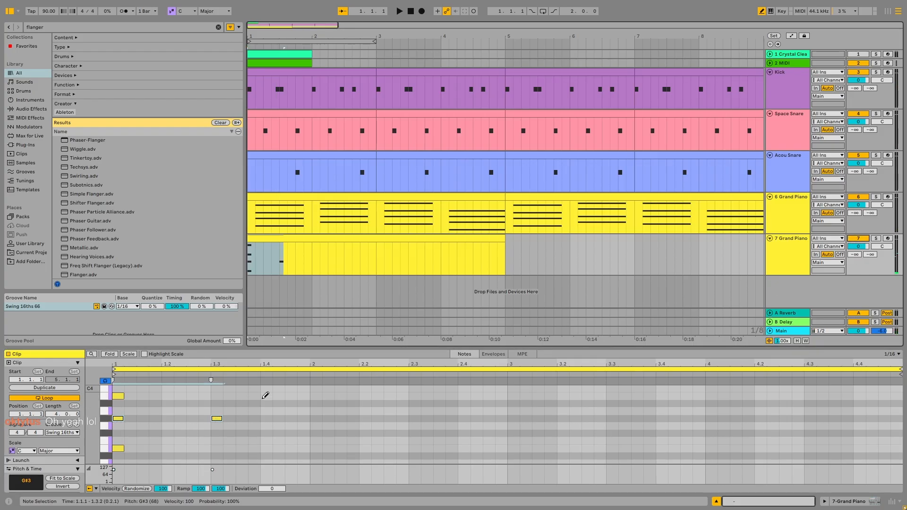
- Delete the four chord notes at 1.1.1 and lengthen only the G#3 at 1.3.1 to an eighth note
left_click_drag(223, 418, 235, 417)
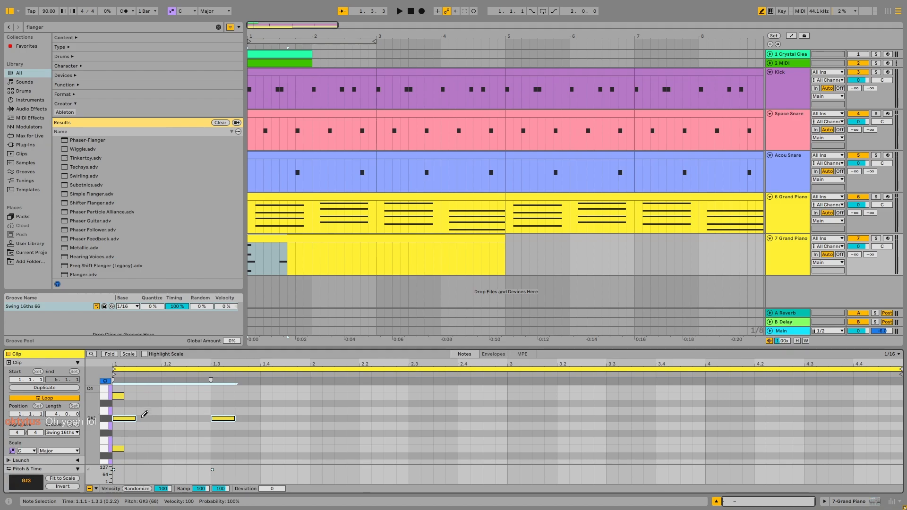
key("b")
mouse_move(136, 419)
left_mouse_down()
mouse_move(124, 419)
mouse_move(98, 377)
left_mouse_up()
left_click(154, 419)
scroll(121, 395, "up", 1)
left_click(122, 388, "shift")
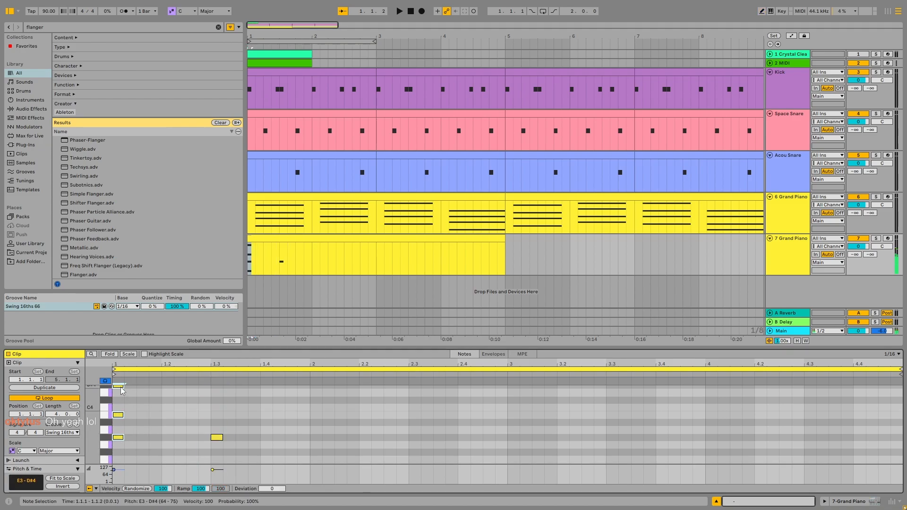
key("Delete")
left_click_drag(221, 437, 234, 436)
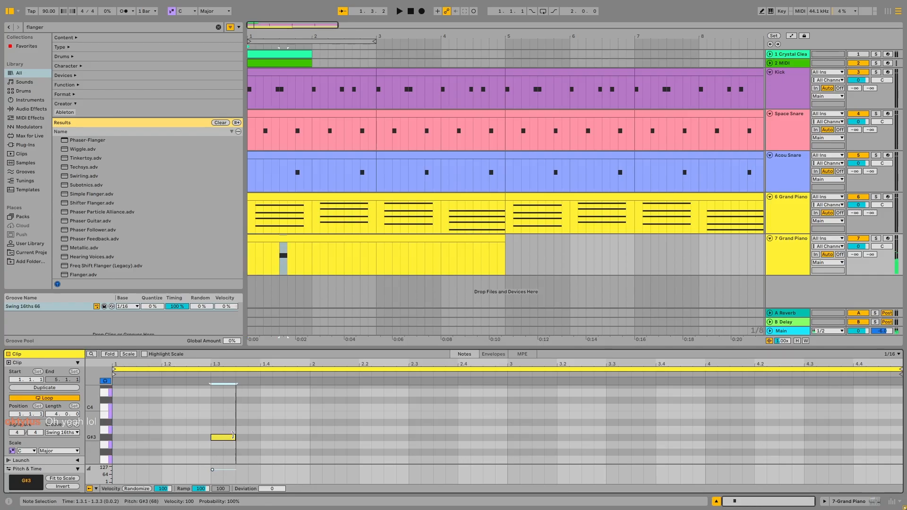
- Listen to the G#3 against the beat and move it two sixteenths earlier to 1.2.3
key("space")
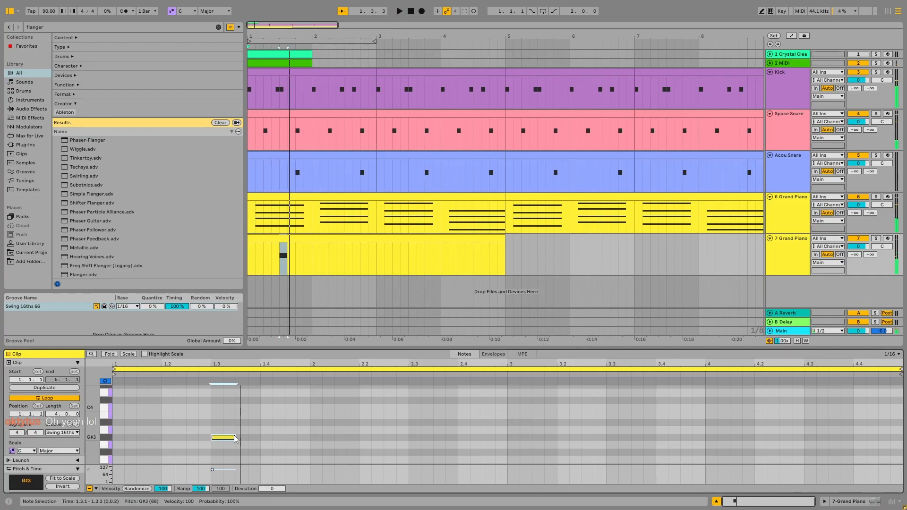
key("Left")
key("Left")
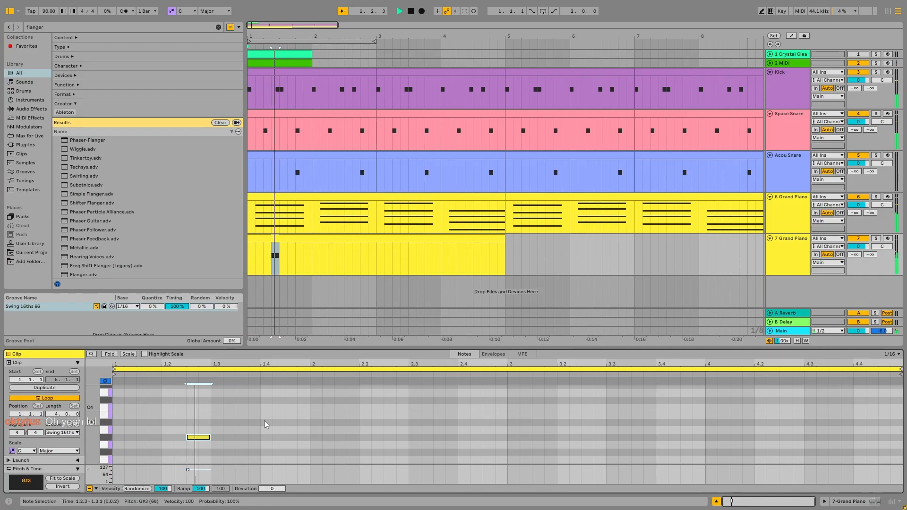
key("space")
- Draw an eighth-note D#4 at 1.3.1 after the G#3 and play the two notes with the beat
key("b")
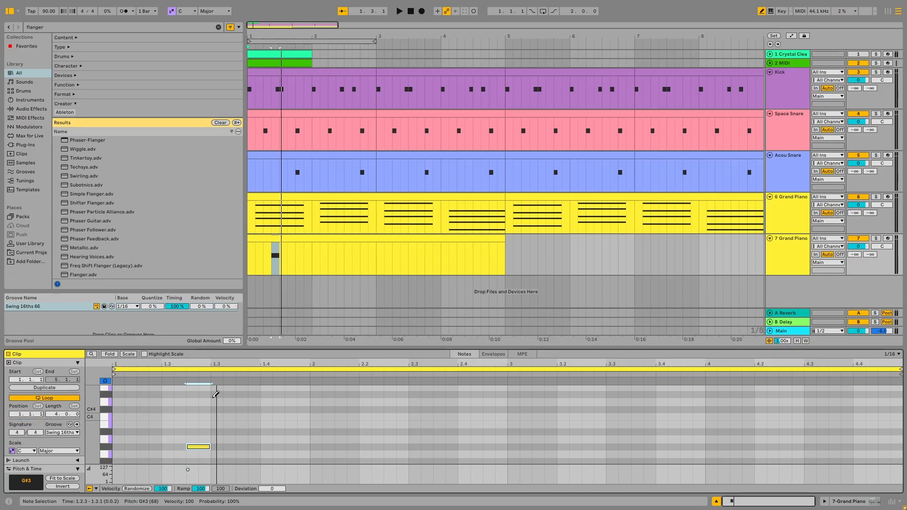
scroll(222, 392, "up", 1)
left_click_drag(213, 395, 235, 396)
key("space")
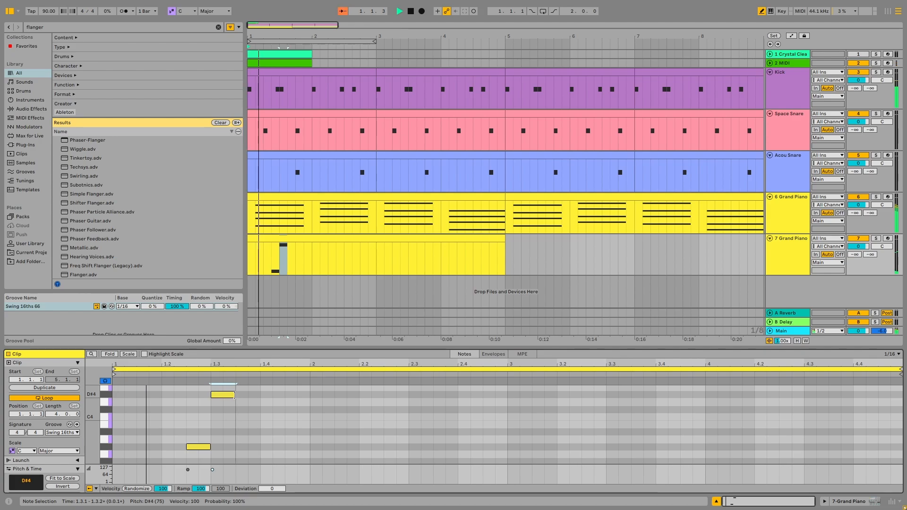
key("b")
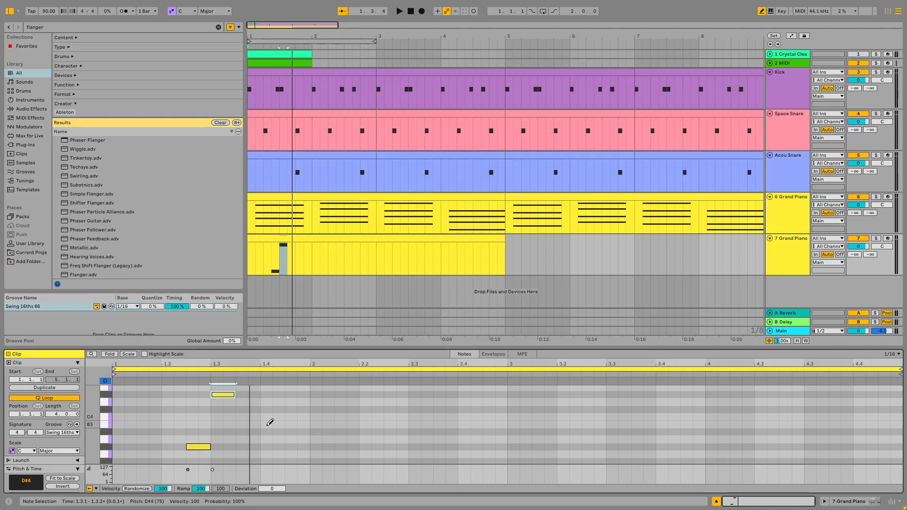
left_click(267, 410)
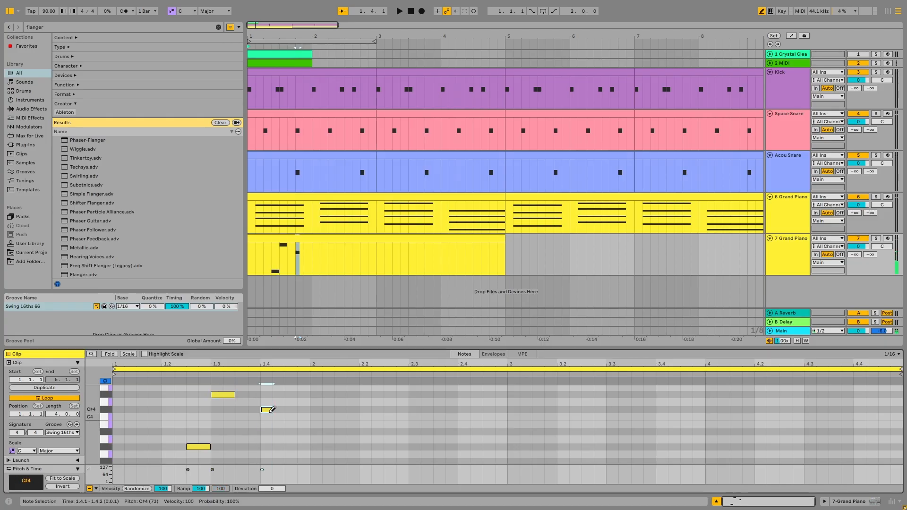
left_click(268, 410)
key("b")
left_click(223, 396)
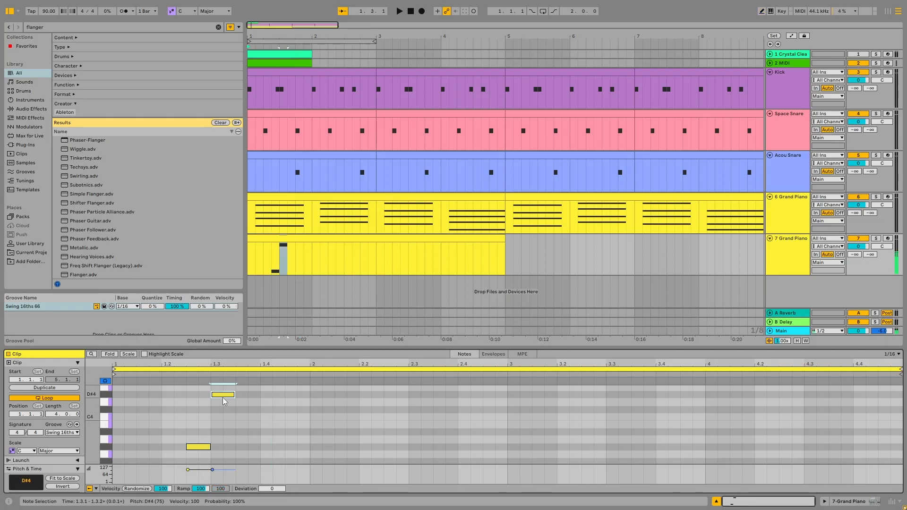
key("b")
left_click(265, 417)
left_click(266, 417)
- Audition pitches from D4 to C4, draw an eighth-note C#4 at 1.4.1 and, after listening, shift it a sixteenth earlier to 1.3.4
key("b")
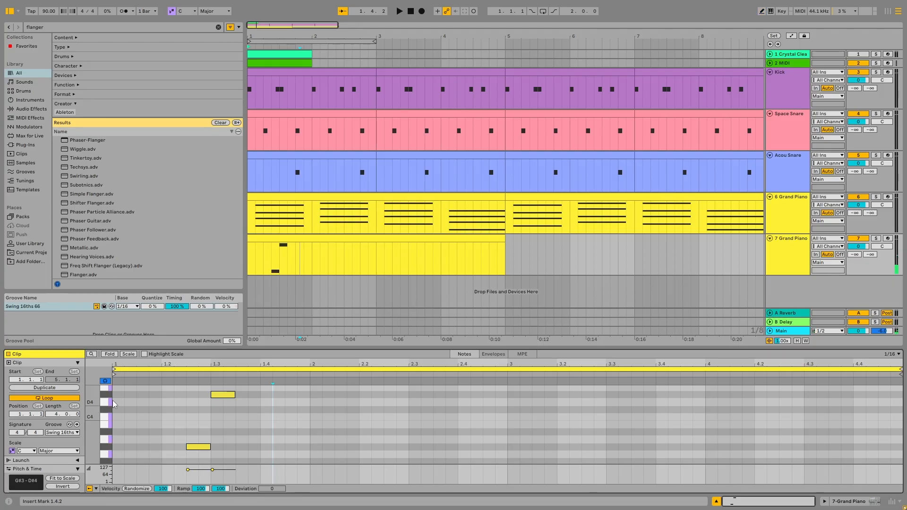
left_click_drag(109, 402, 109, 410)
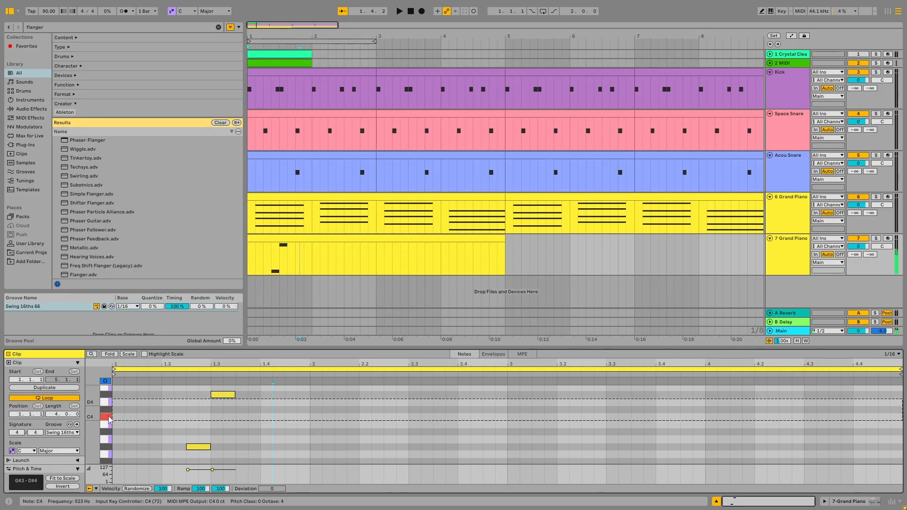
key("b")
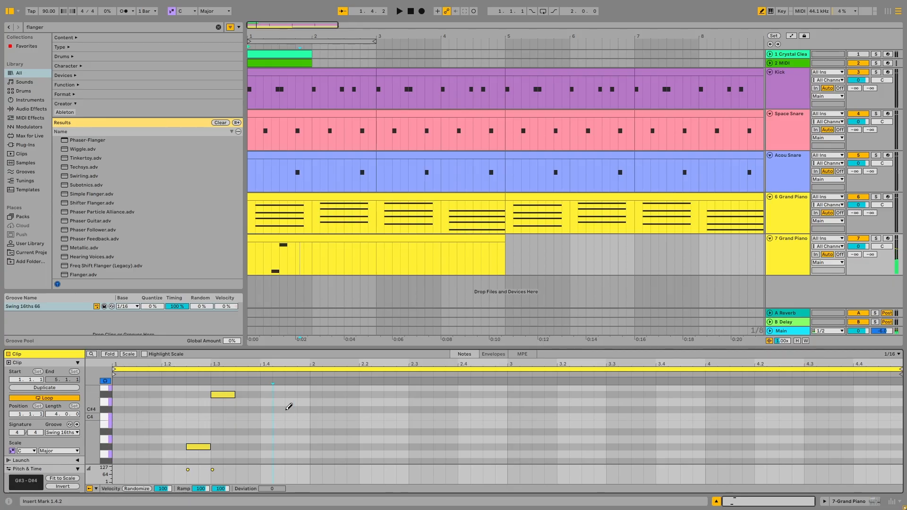
left_click(266, 410)
key("b")
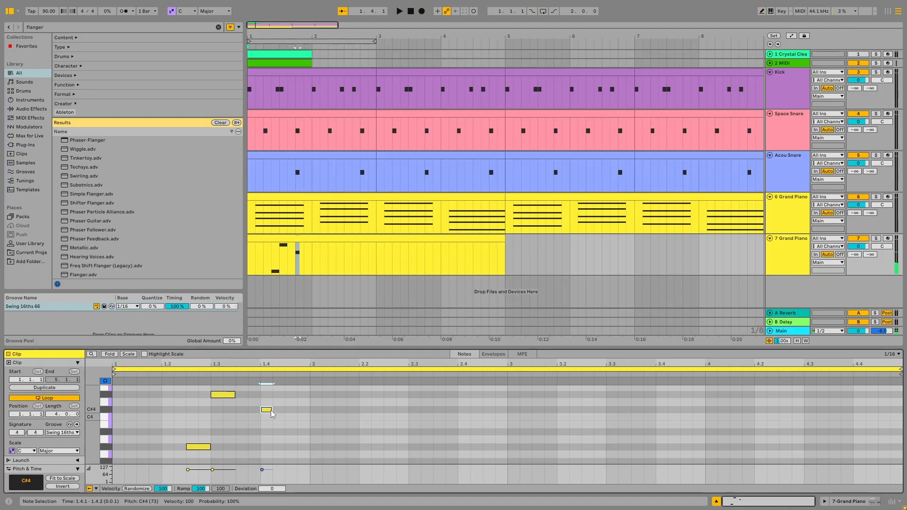
mouse_move(272, 410)
left_mouse_down()
mouse_move(304, 421)
mouse_move(279, 410)
left_mouse_up()
key("space")
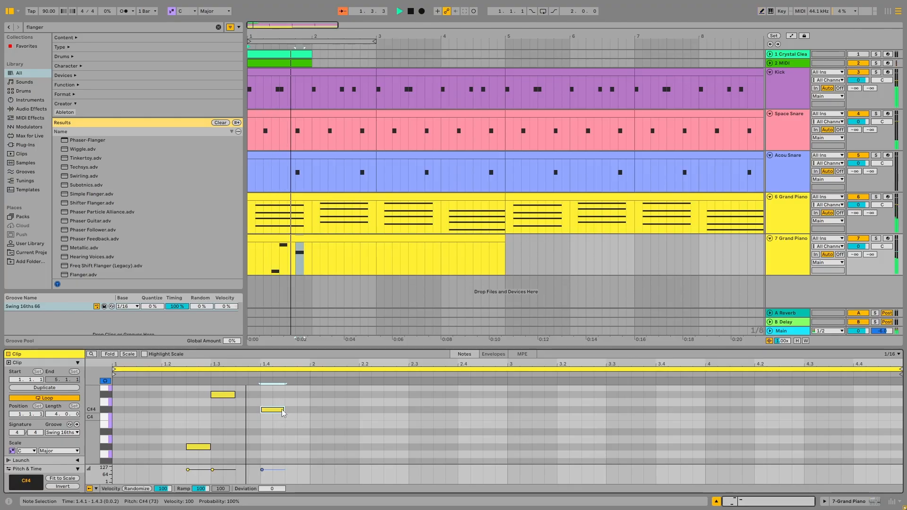
left_click_drag(279, 410, 267, 410)
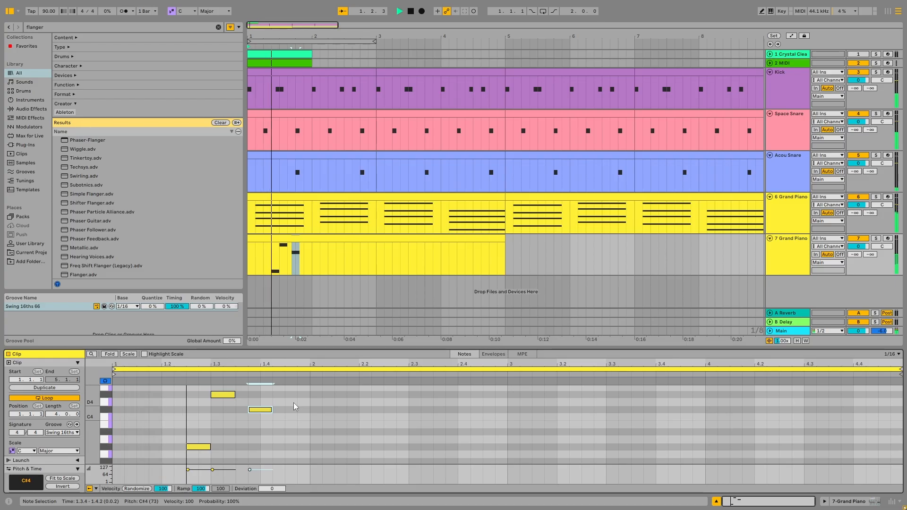
- Draw a B3 at 1.4.3 and extend it to 2.2.1
key("b")
left_click(291, 424)
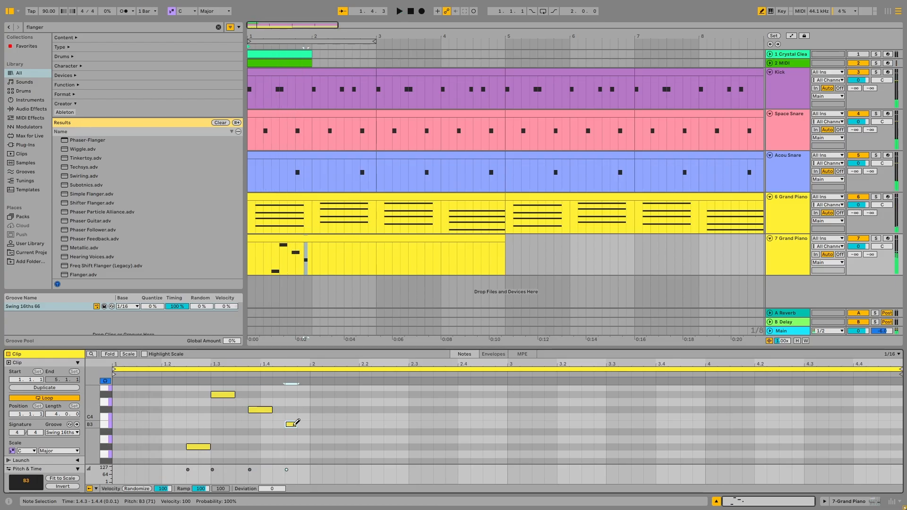
left_click_drag(298, 422, 359, 422)
- Play the melody into bar 2 and draw sixteenth notes A3 at 2.2.4 and B3 at 2.3.1
key("space")
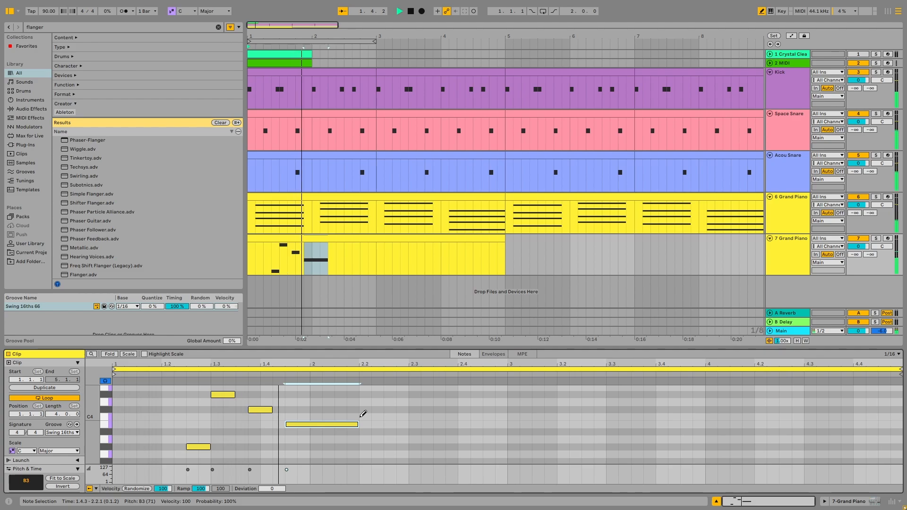
key("space")
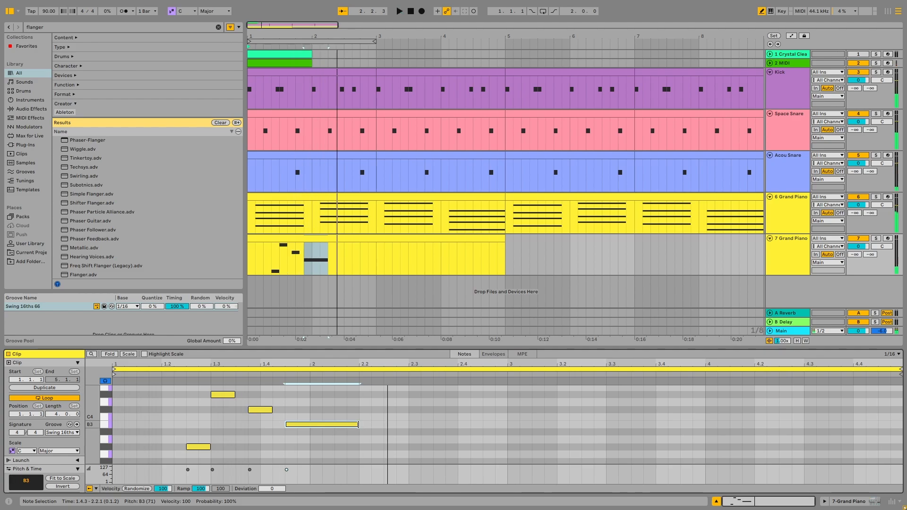
left_click(406, 439)
left_click(415, 424)
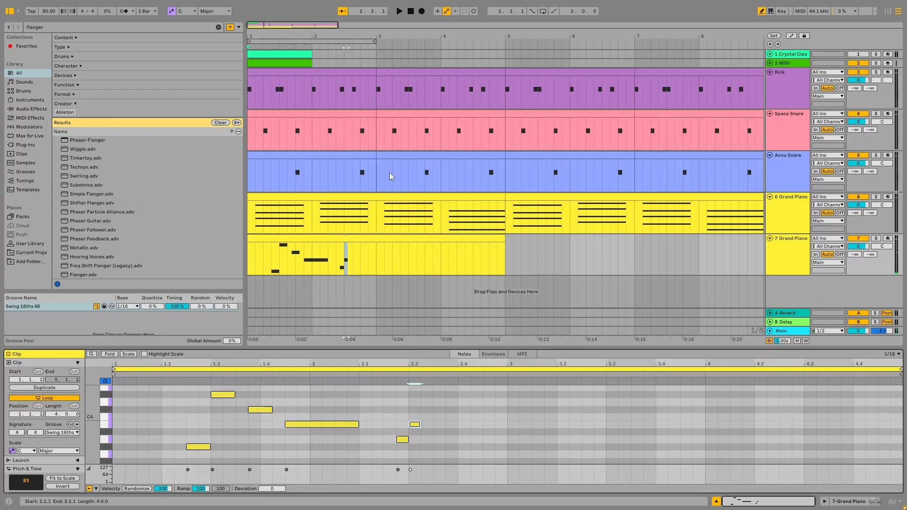
- Check the original piano clip's second chord and add sixteenth notes E4 at 2.3.2, D4 at 2.3.4 and B3 at 2.4.2 to the melody clip
left_click(368, 197)
scroll(419, 399, "up", 3)
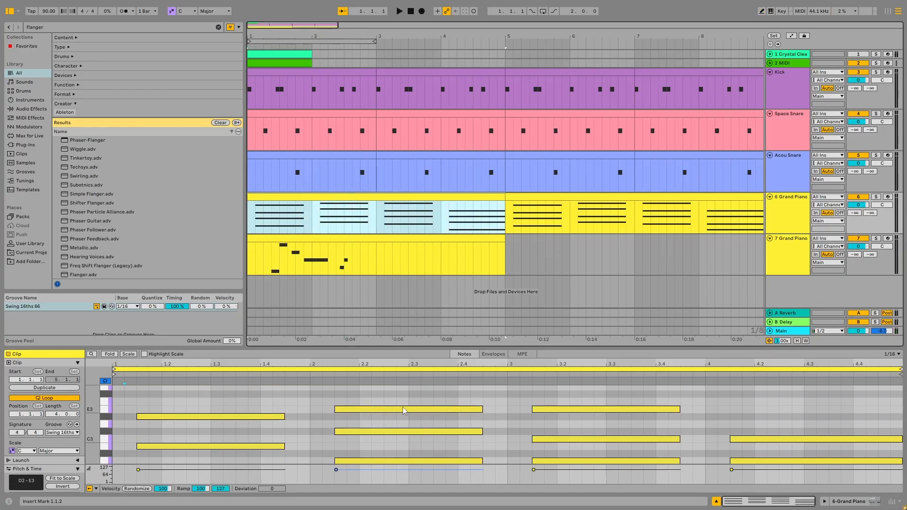
left_click(402, 408)
left_click(367, 250)
key("b")
scroll(441, 403, "up", 1)
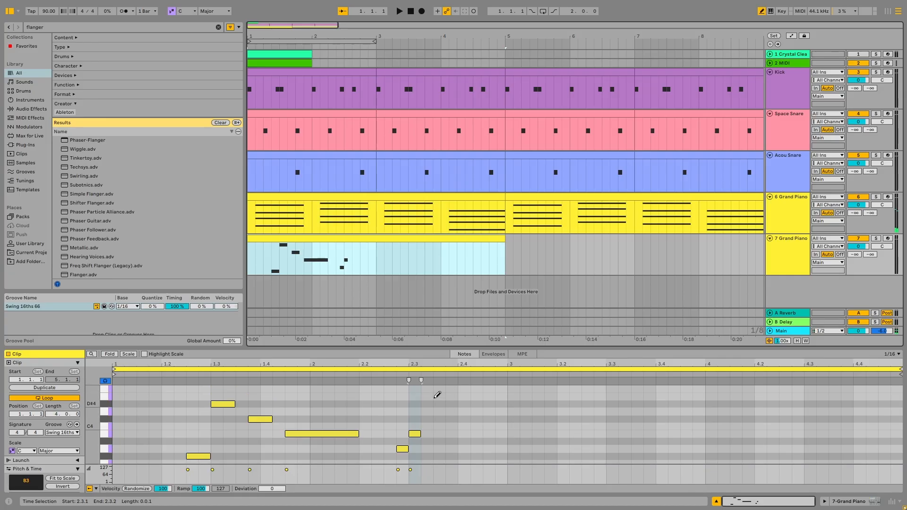
left_click(431, 397)
left_click(455, 412)
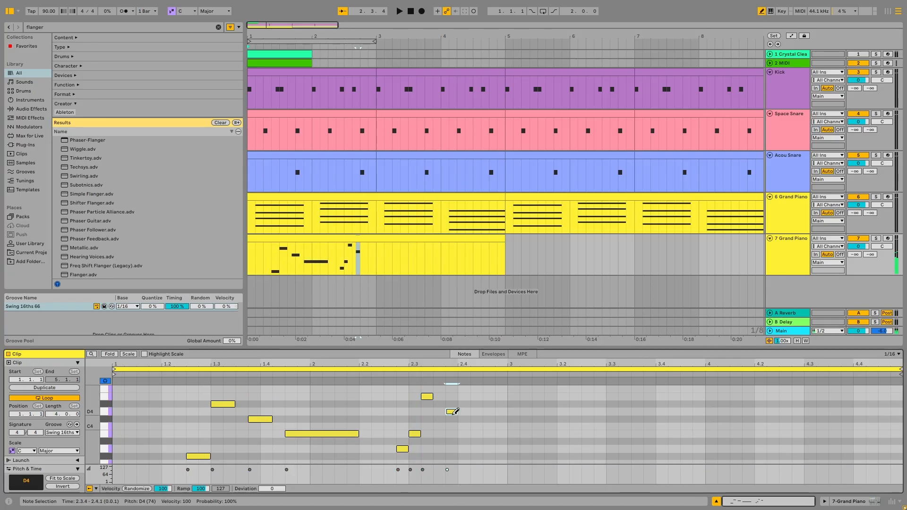
left_click(477, 433)
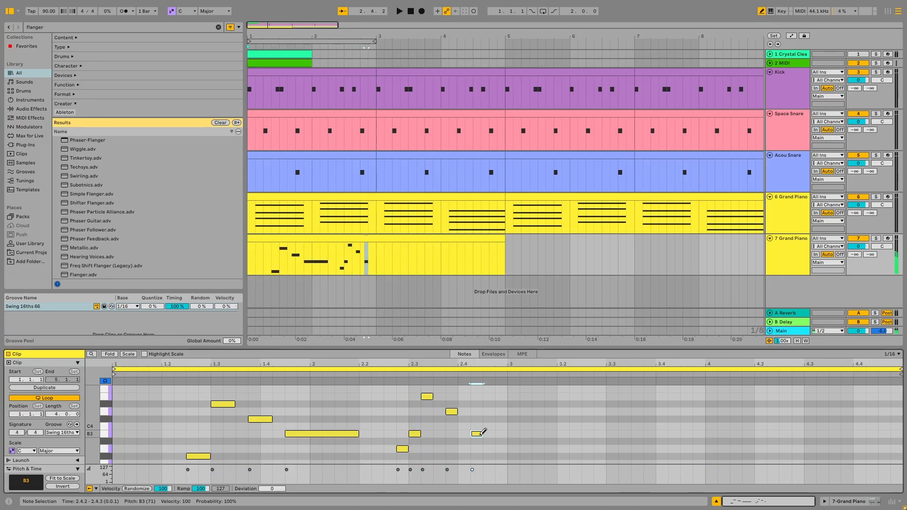
- Retime the notes from 2.3.1: B3 ending at 2.3.3, E4 spanning 2.3.3 to 2.4.1, and D4 starting at 2.4.1, and audition the melody
key("b")
key("space")
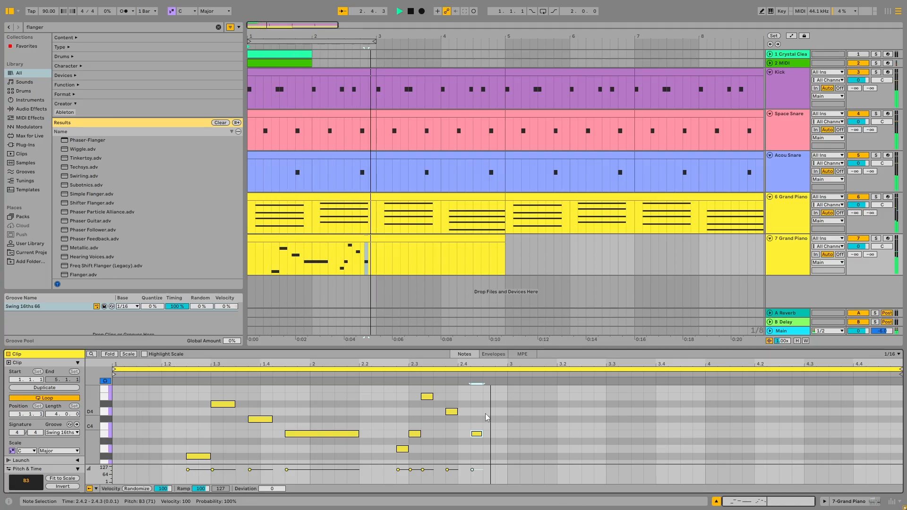
key("space")
left_click_drag(420, 434, 429, 434)
left_click_drag(431, 396, 464, 412)
key("space")
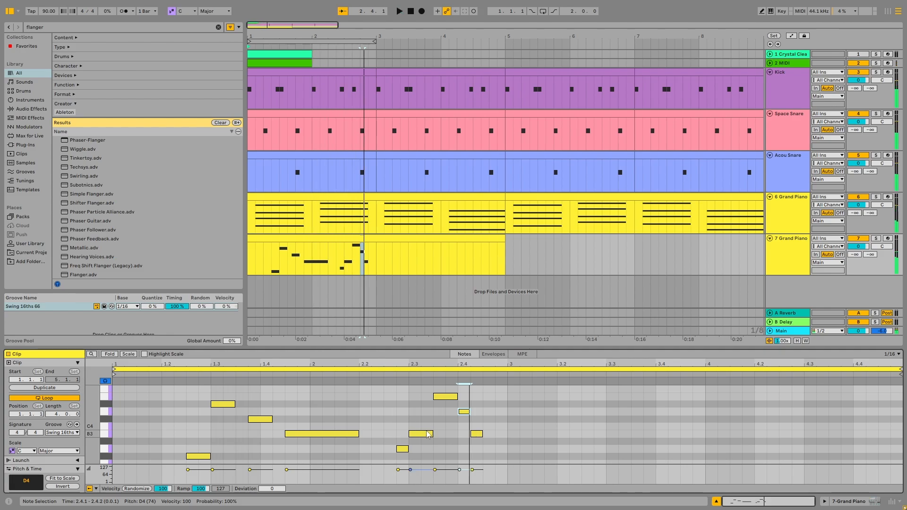
mouse_move(432, 431)
left_mouse_down()
mouse_move(421, 432)
mouse_move(431, 433)
left_mouse_up()
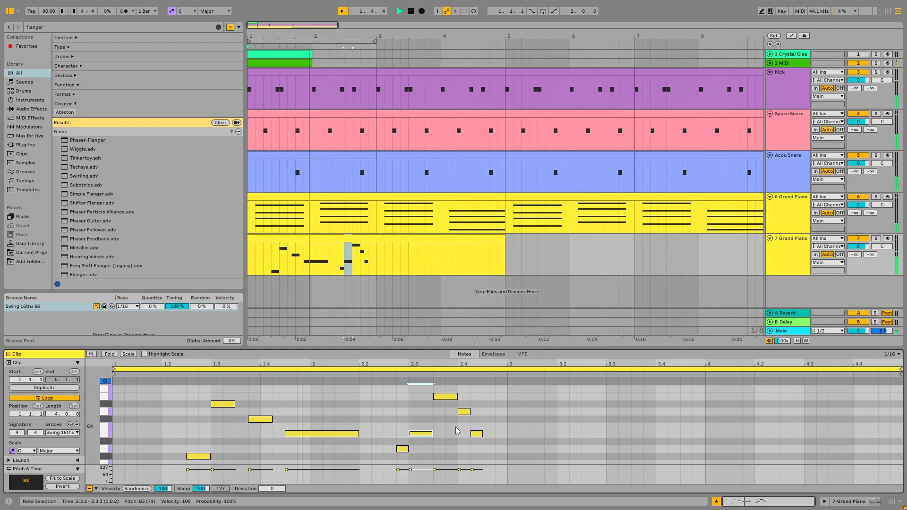
key("space")
- Try the D#4 note at 1.3.1 a semitone higher at E4 and audition the melody
left_click(226, 404)
key("Up")
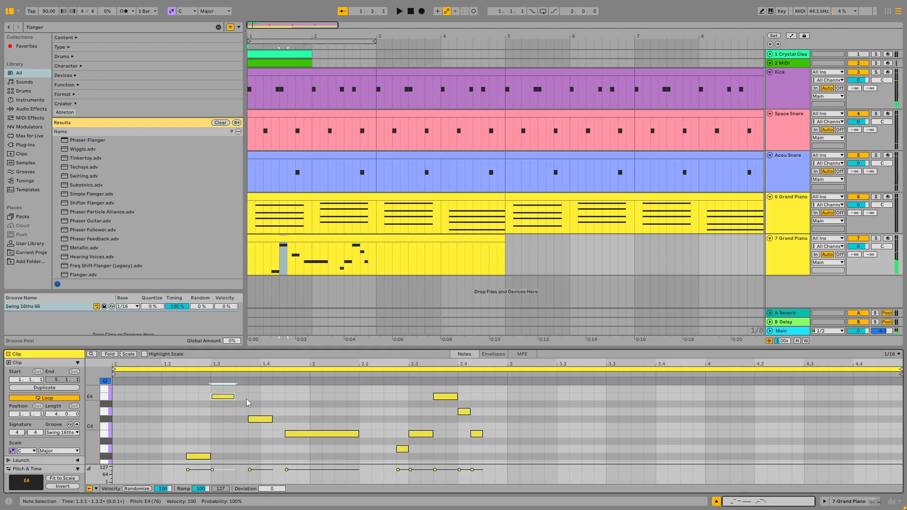
key("space")
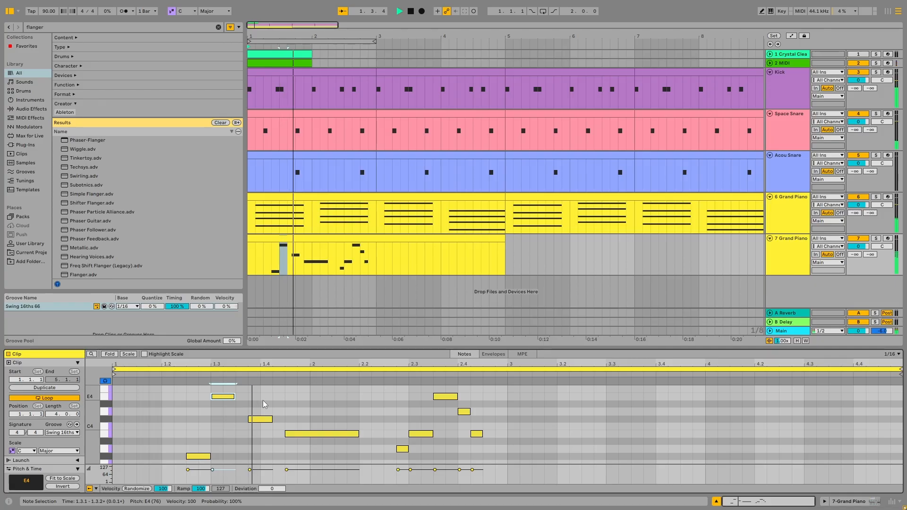
key("Left")
key("space")
key("Down")
key("Right")
key("space")
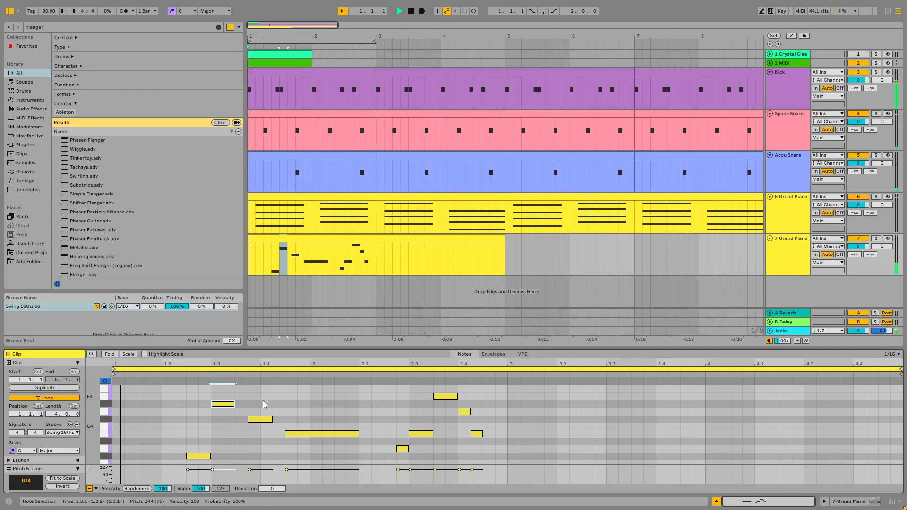
- Move the B3 note at 2.3.1 up to E4
left_click(291, 393)
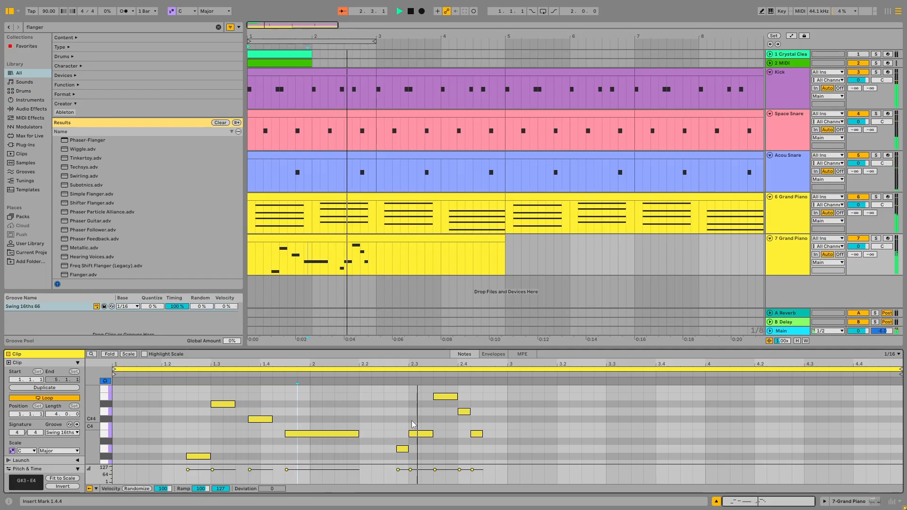
left_click(405, 449)
left_click_drag(416, 436, 418, 398)
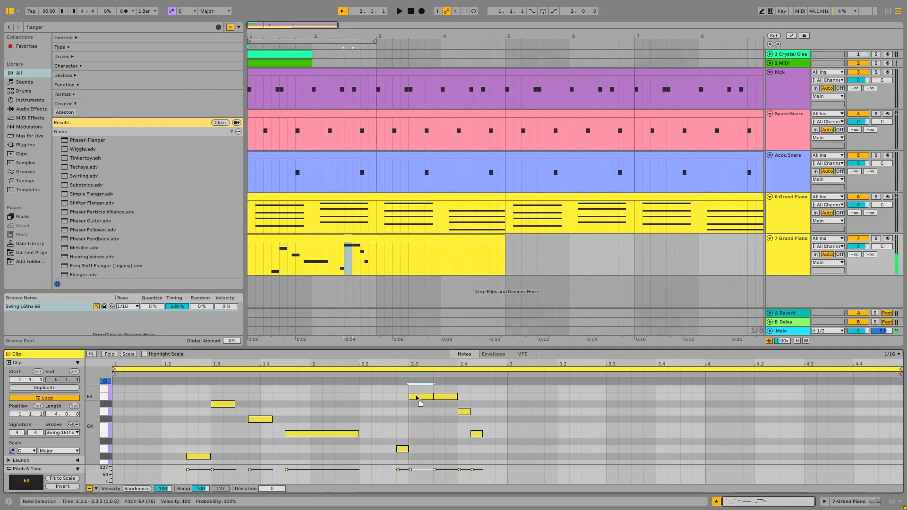
- Try the E4 note at 2.3.3 a semitone higher at F4 and audition the melody
left_click(444, 399)
scroll(444, 399, "up", 2)
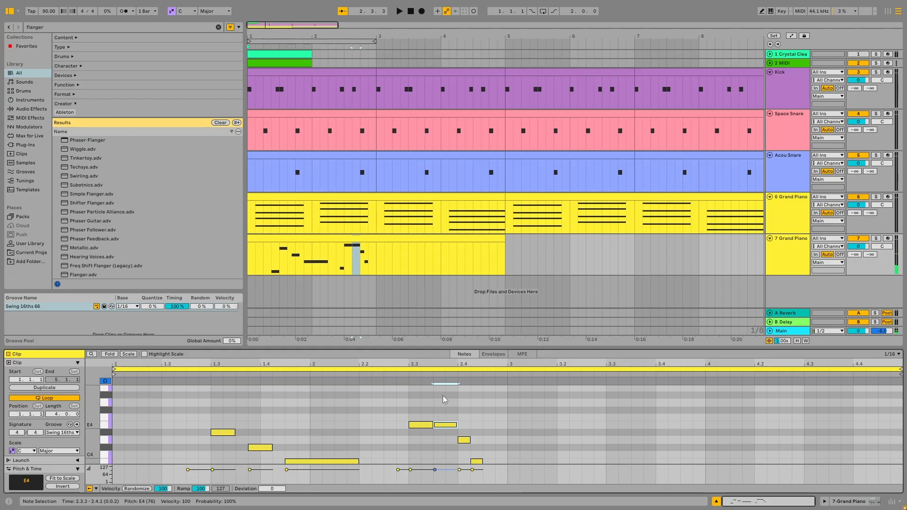
key("Up")
key("space")
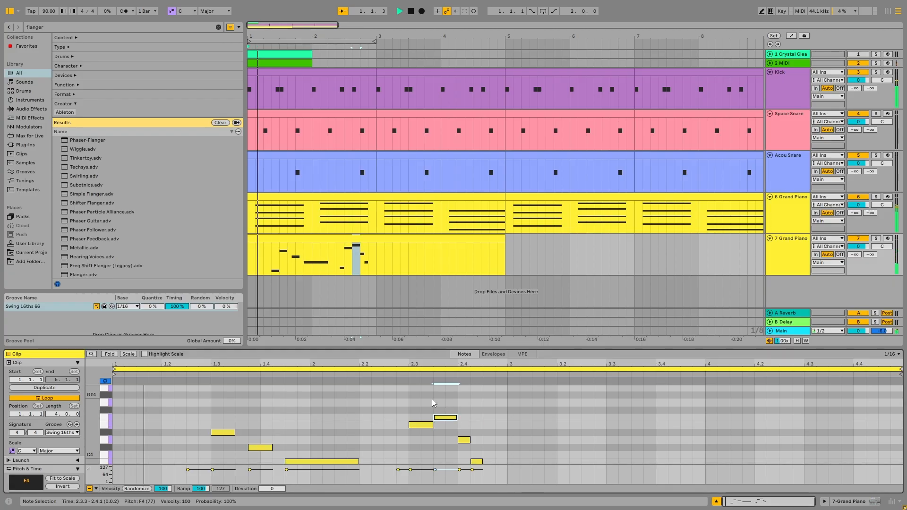
scroll(386, 409, "down", 2)
left_click(386, 408)
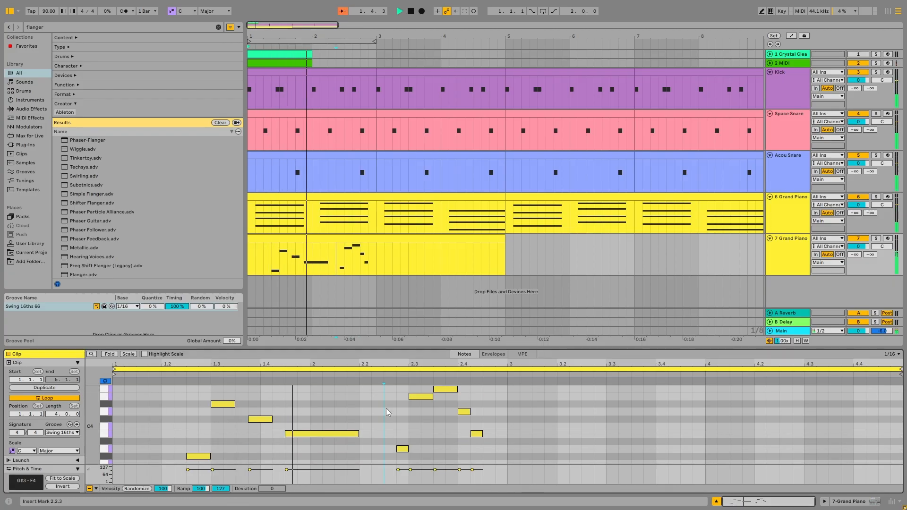
key("space")
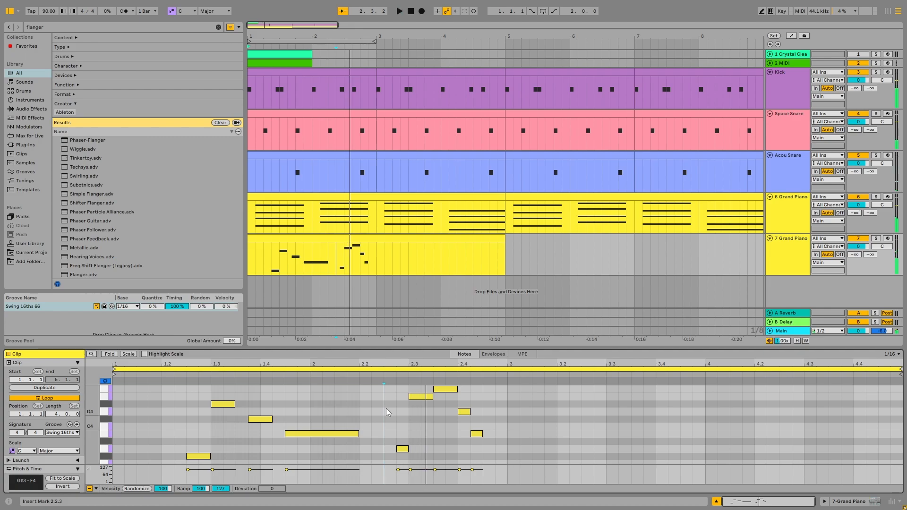
- Remove the F4 note and reshape the following D4 note into a C#4 from 2.3.4 to 2.4.2, checking the second chord in 6 Grand Piano
left_click_drag(446, 388, 463, 417)
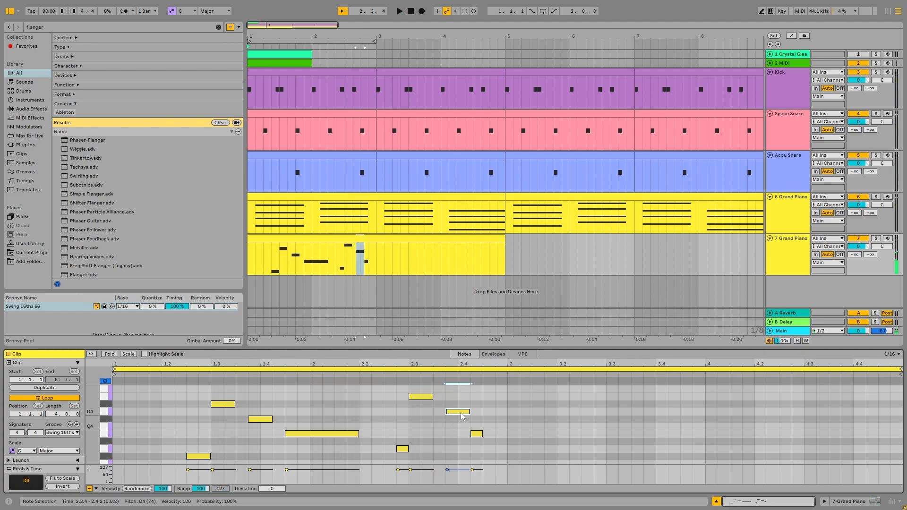
left_click(425, 197)
scroll(390, 423, "down", 1)
left_click(383, 424)
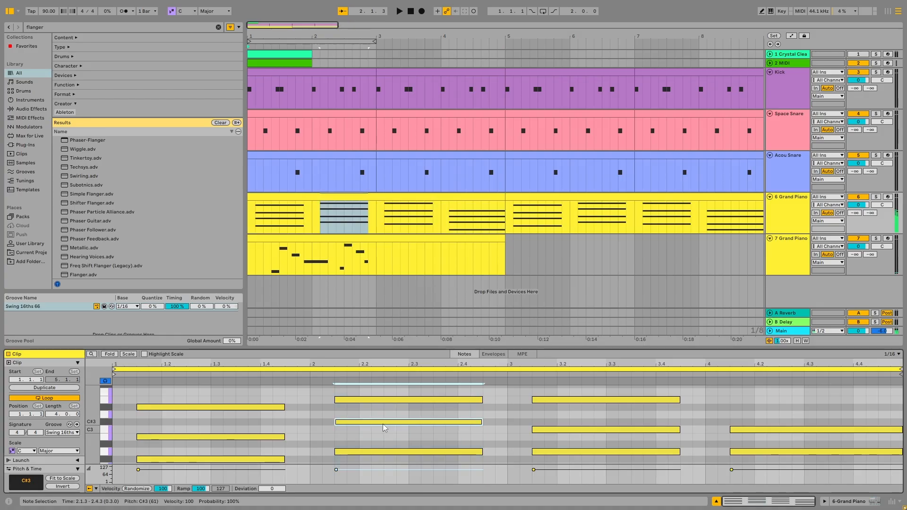
scroll(384, 422, "down", 1)
left_click(378, 422)
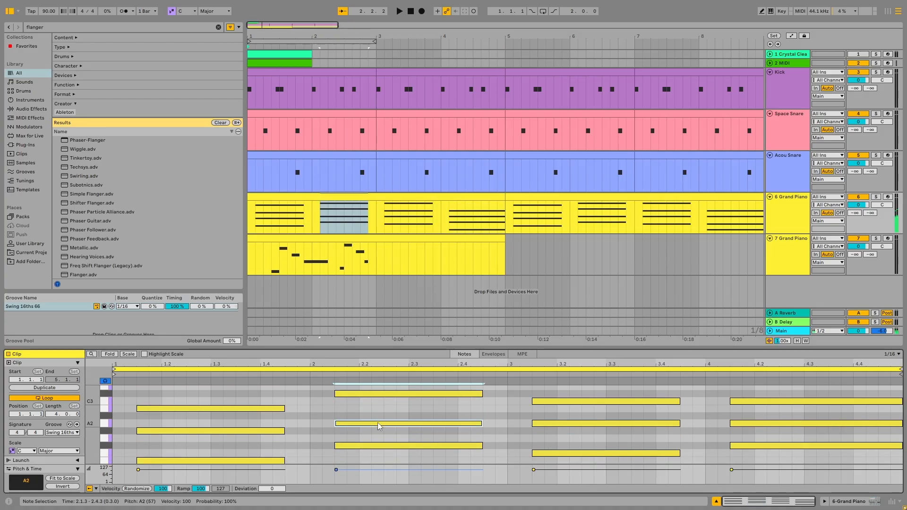
left_click(395, 264)
left_click(452, 412)
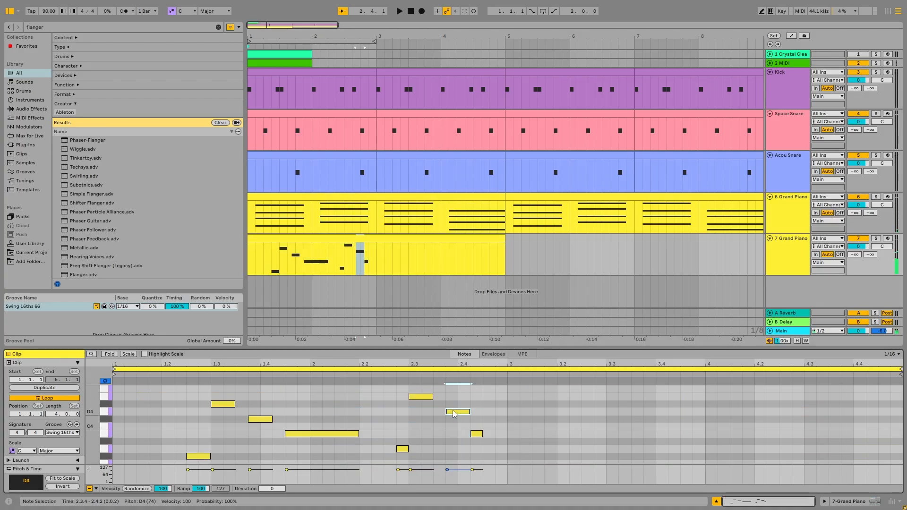
key("Down")
- Remove the melody's final B3 note after trying it at A#3 and at 2.4.3, and audition the melody from 2.2.3
left_click(475, 433)
scroll(489, 434, "down", 1)
key("Down")
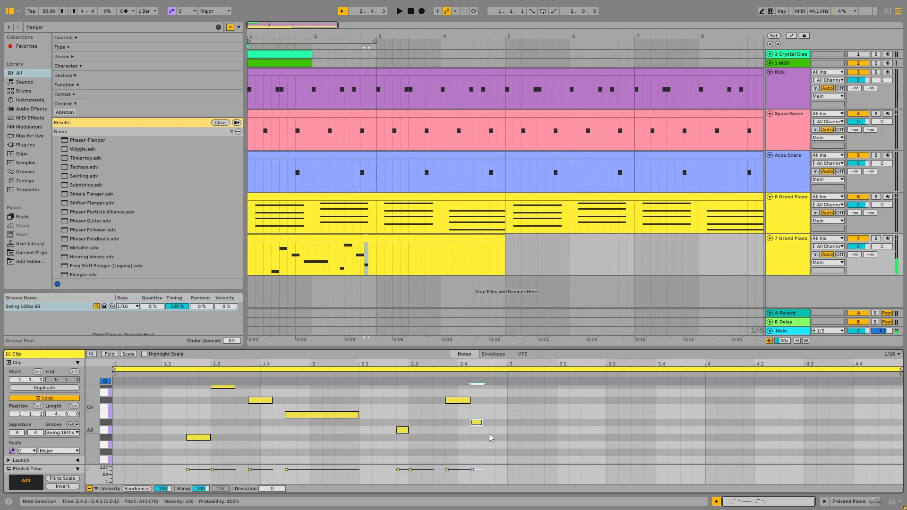
key("Up")
left_click_drag(477, 415, 493, 419)
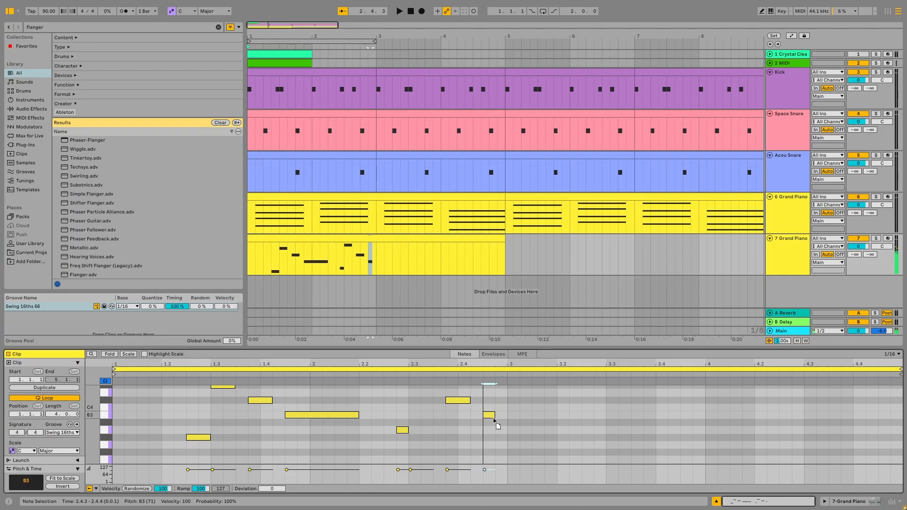
key("Delete")
left_click(335, 258)
key("space")
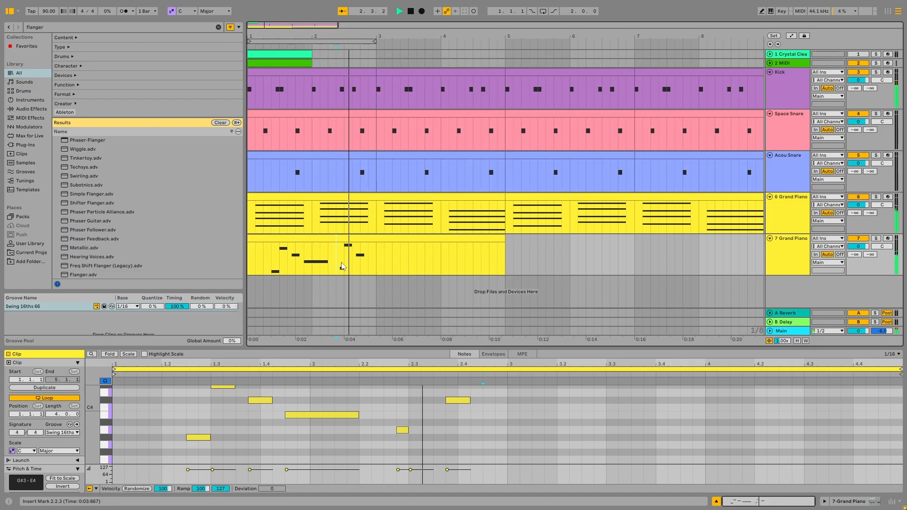
scroll(426, 414, "up", 2)
key("space")
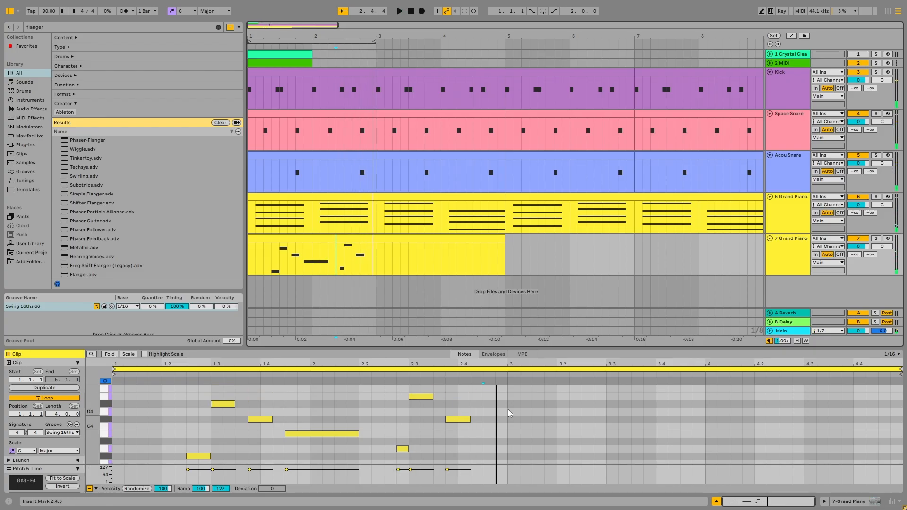
- Draw a B3 note from 2.4.3 to 3.1.1 at the end of the melody and audition it
key("b")
left_click(489, 434)
left_click(499, 434)
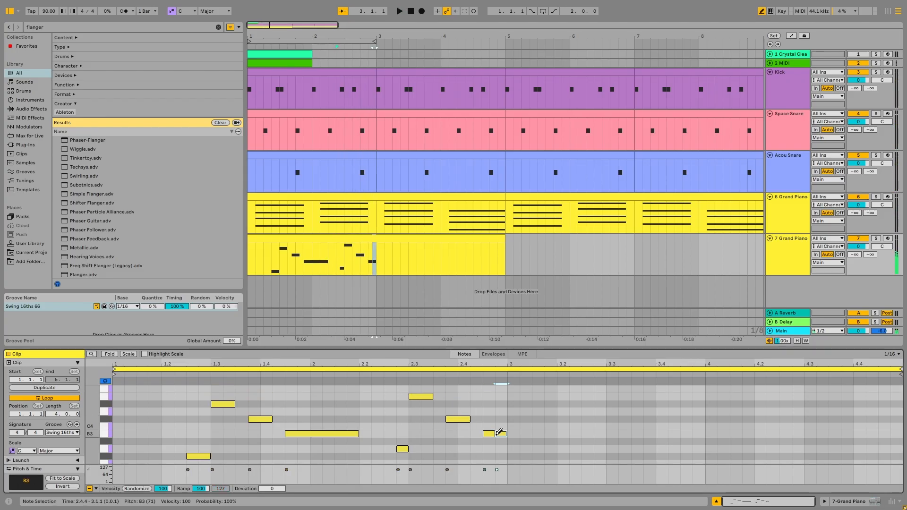
left_click(499, 434)
left_click_drag(495, 433, 506, 434)
key("b")
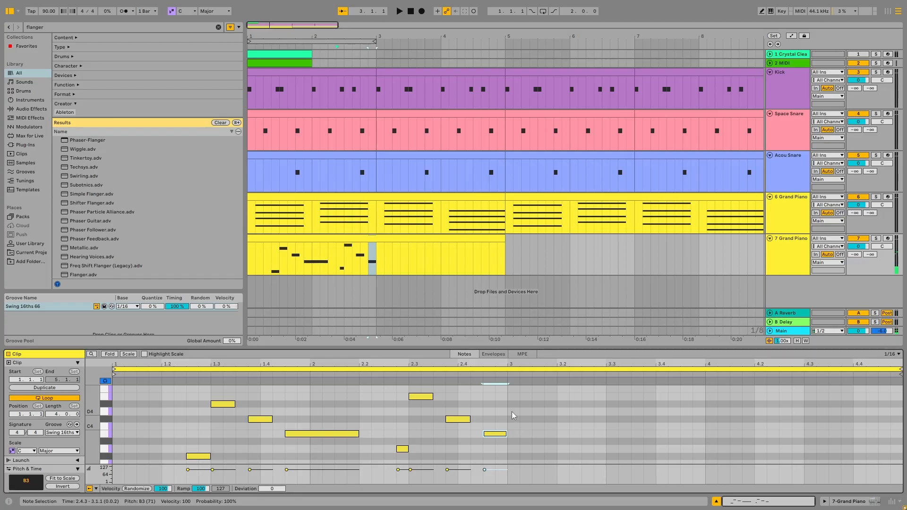
key("space")
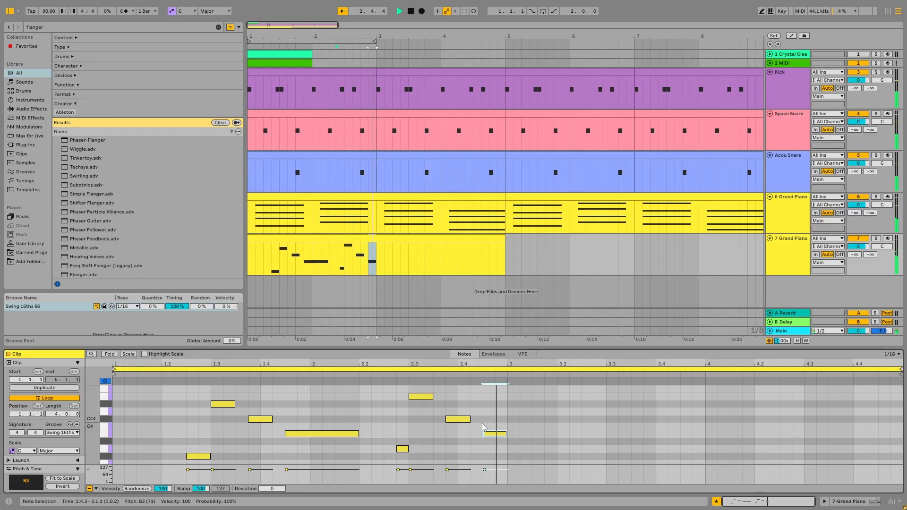
left_click(411, 13)
key("space")
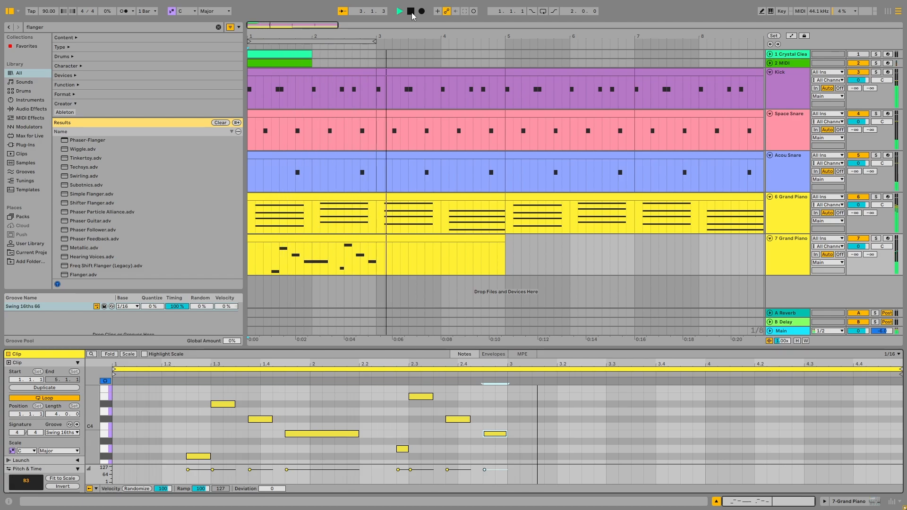
left_click(411, 13)
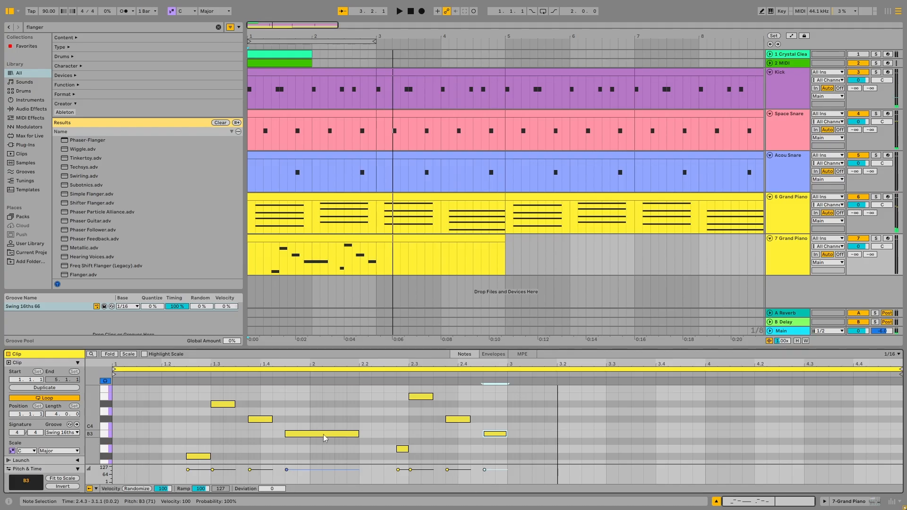
- Lower the melody's last note from B3 to A3 and audition the phrase from 2.2.3
left_click_drag(490, 434, 489, 441)
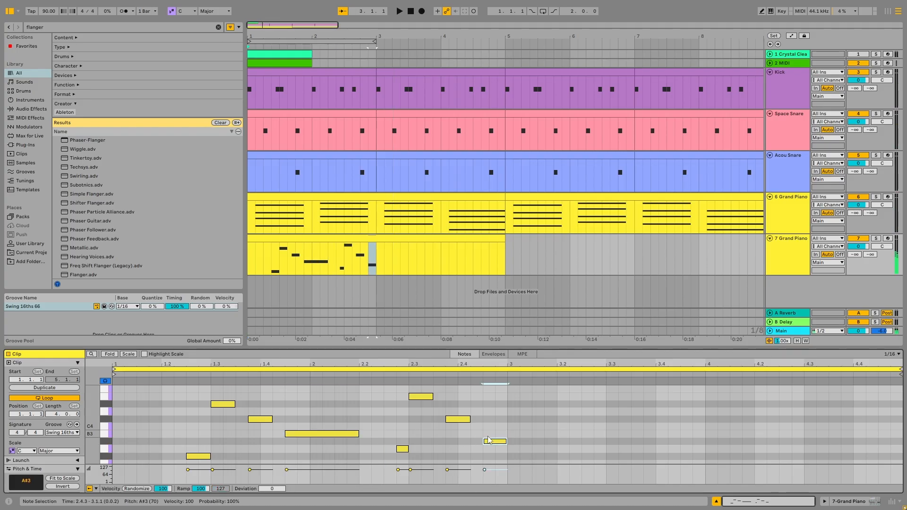
key("Down")
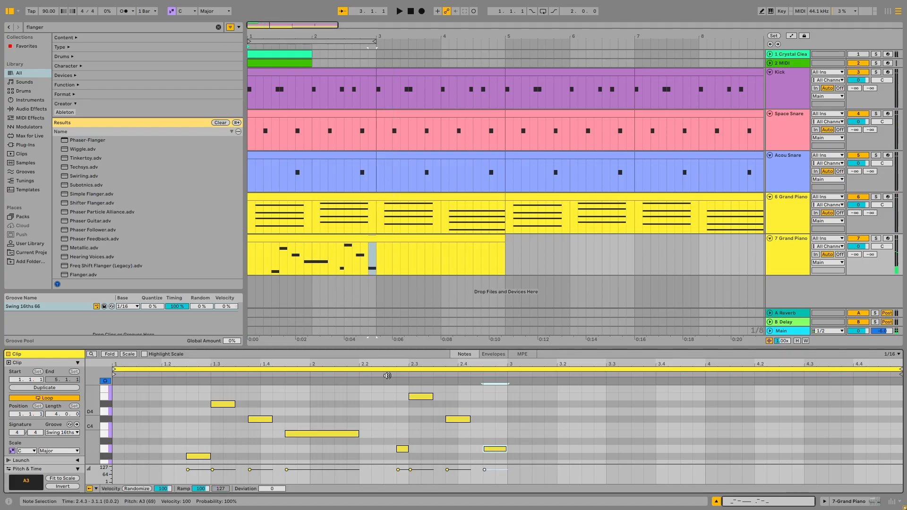
left_click(336, 266)
key("space")
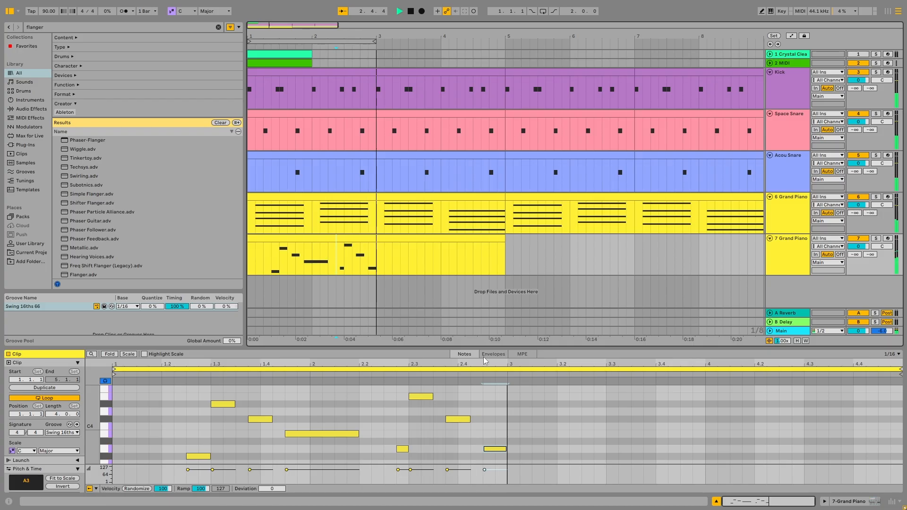
key("space")
- Extend the melody's last note to end at 3.2.1 and raise it to A#3, auditioning the result
left_click(502, 446)
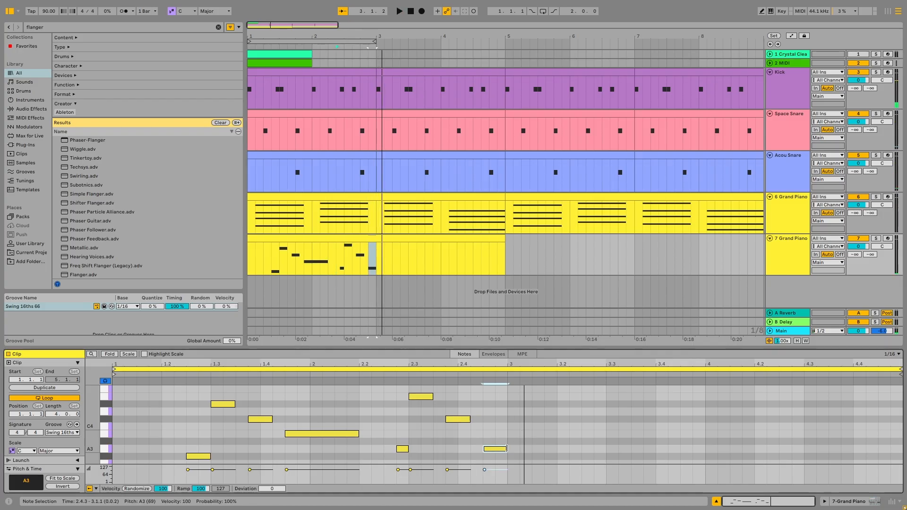
left_click_drag(506, 448, 555, 448)
key("space")
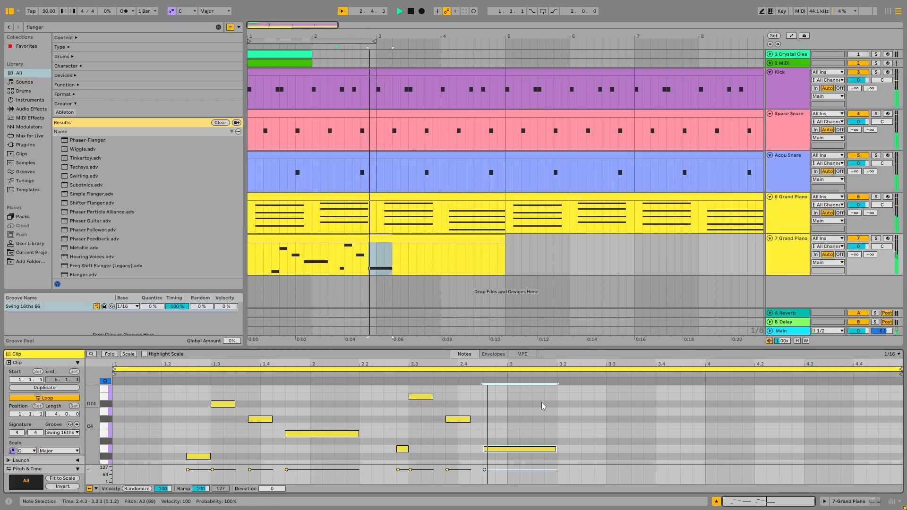
key("space")
key("Up")
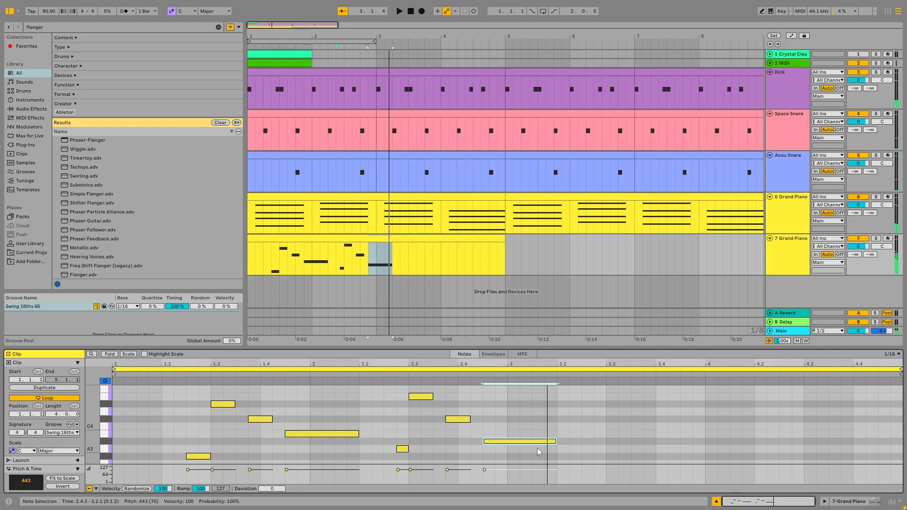
left_click(336, 260)
key("space")
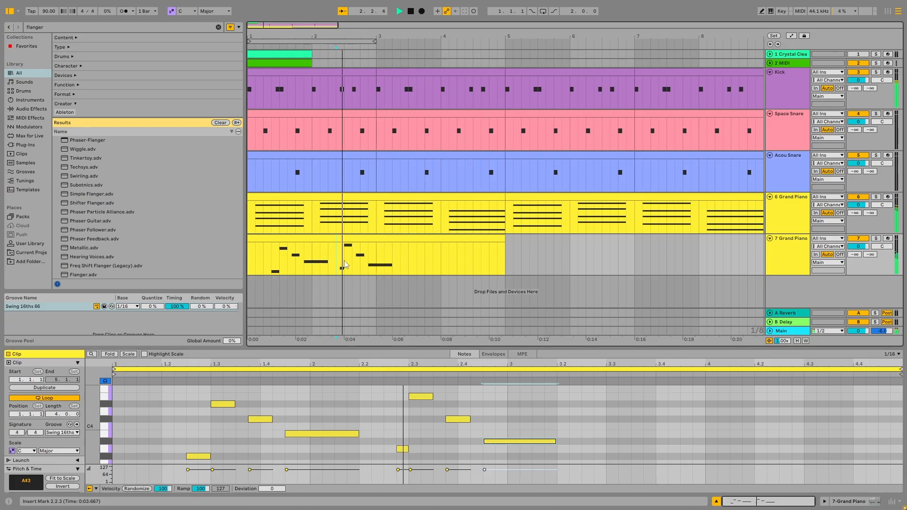
key("space")
left_click_drag(531, 441, 472, 300)
scroll(455, 397, "up", 5)
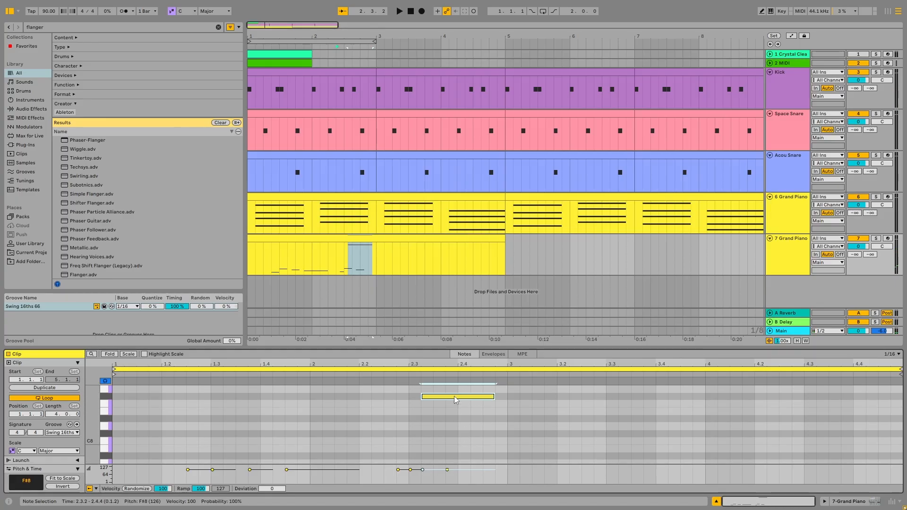
key("ctrl+z")
key("ctrl+z")
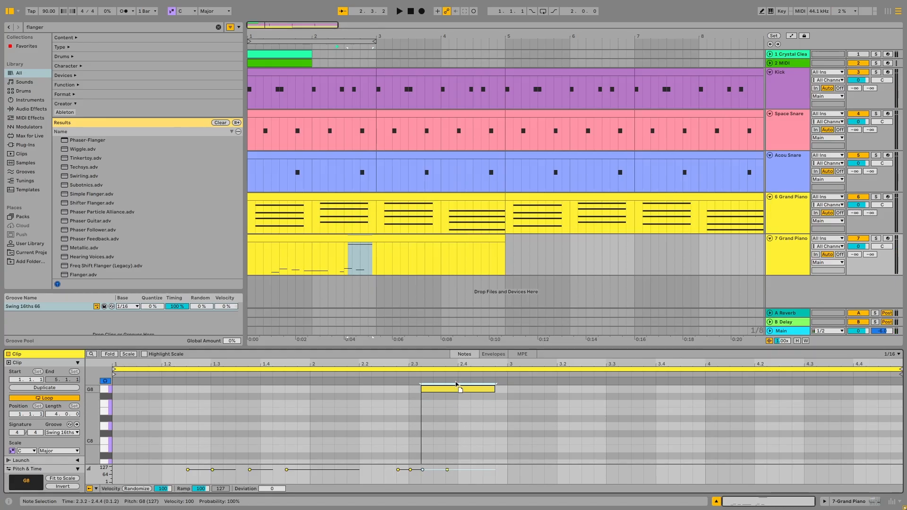
key("space")
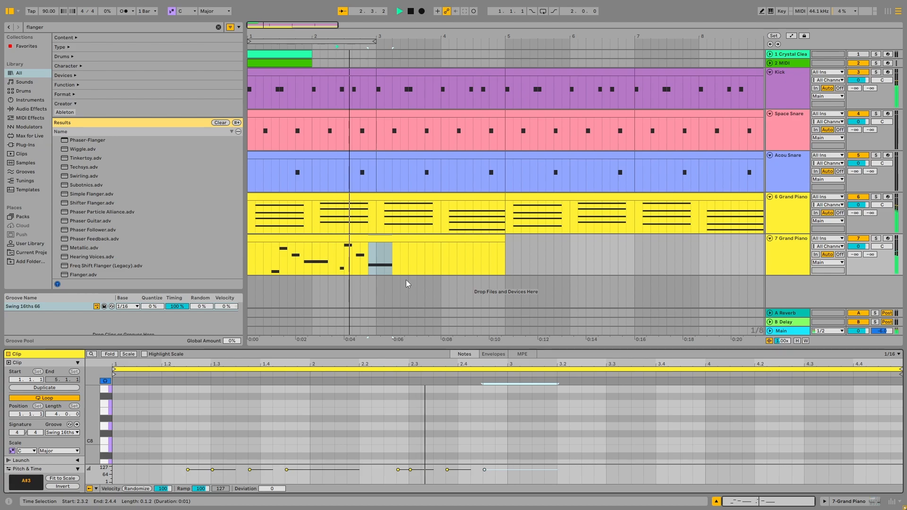
- Audition the piano melody with the chords and drums from the start of the arrangement
left_click(410, 12)
key("space")
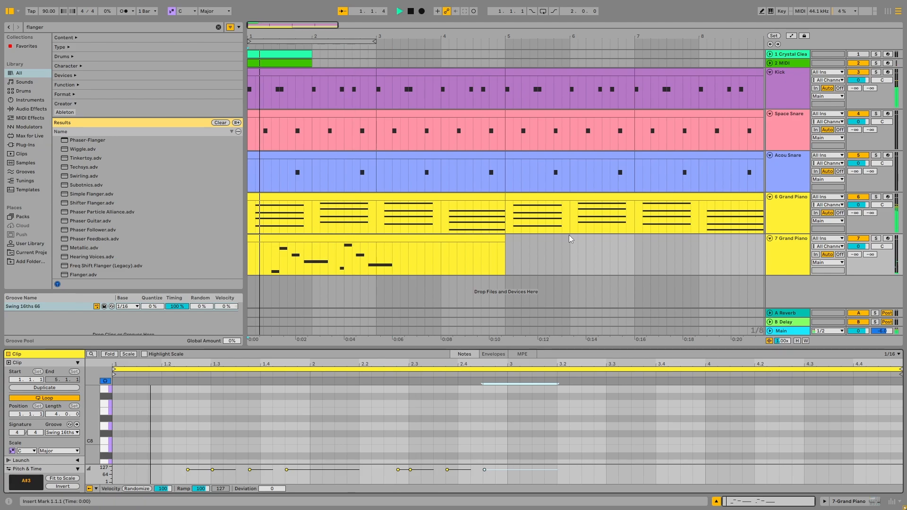
left_click(548, 242)
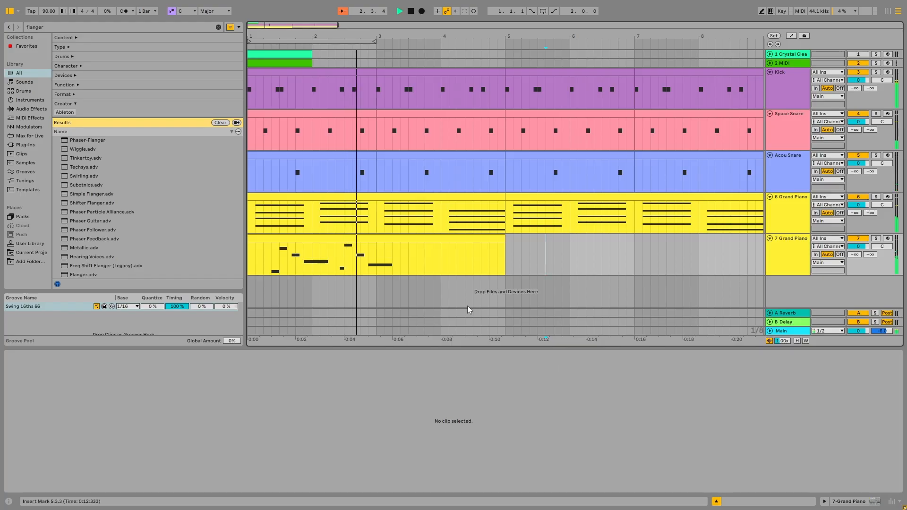
left_click(413, 242)
key("space")
- Try the melody's second C#4 note earlier at 2.3.3, audition it, and return the note to 2.3.4
left_click(469, 412)
scroll(469, 410, "down", 10)
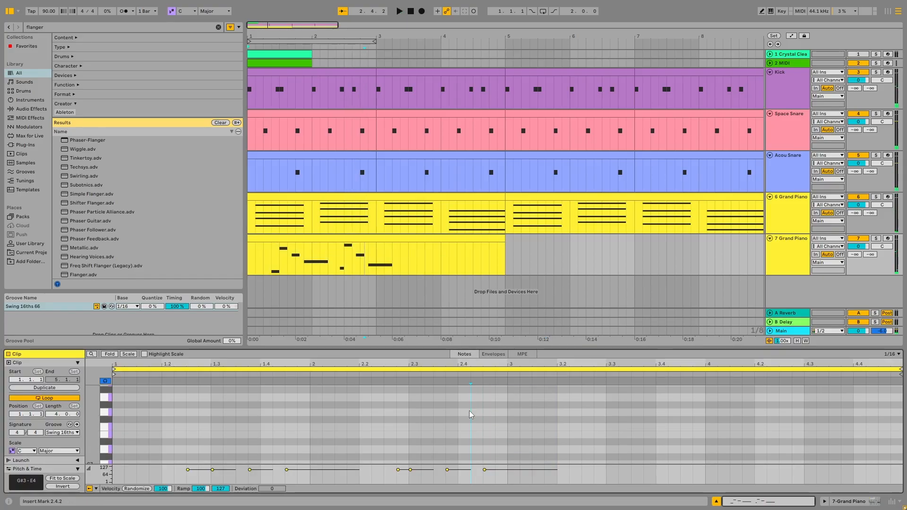
scroll(461, 409, "up", 2)
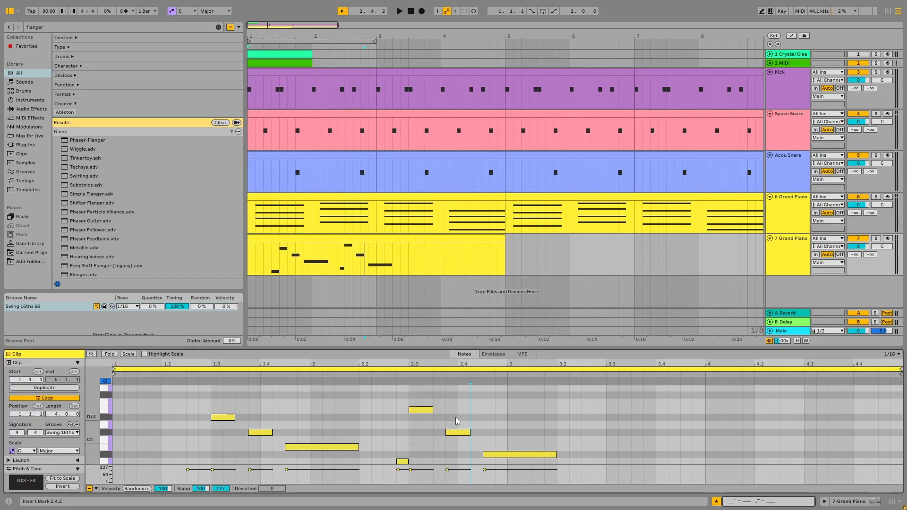
left_click_drag(456, 432, 443, 433)
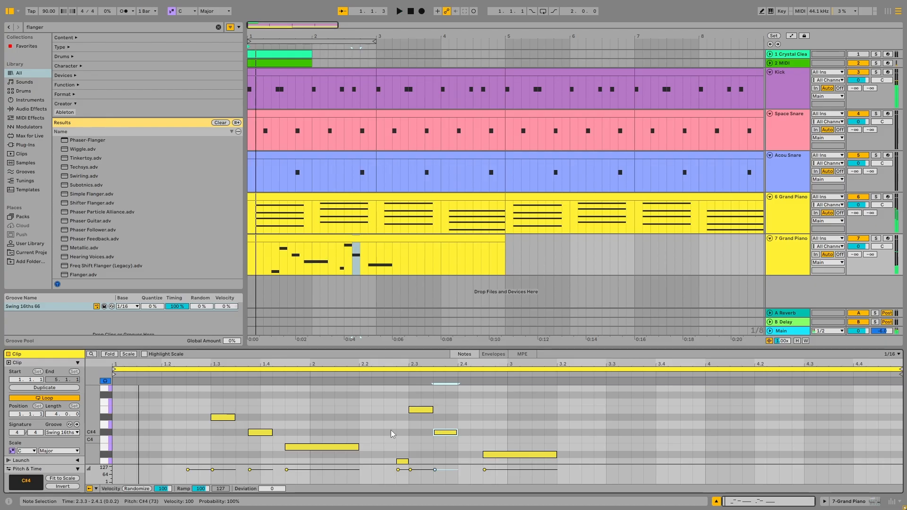
left_click(336, 295)
key("space")
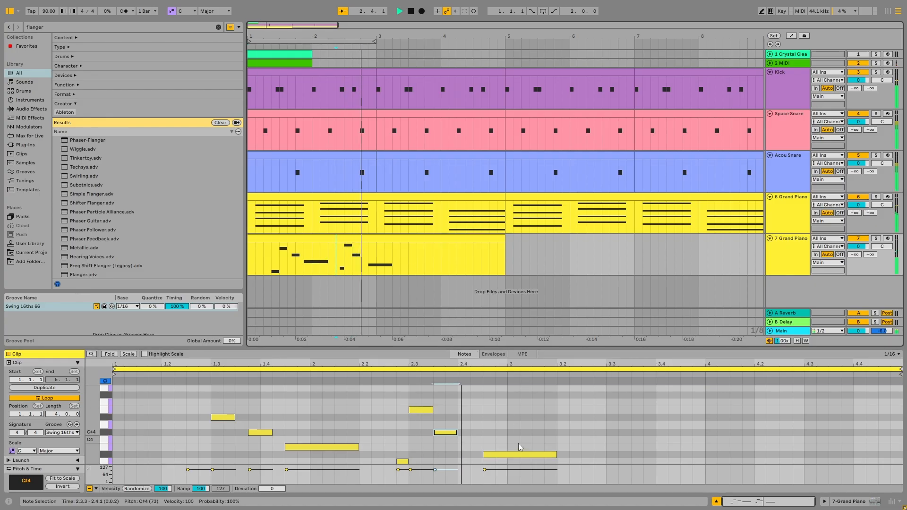
scroll(491, 426, "down", 1)
left_click_drag(452, 423, 464, 424)
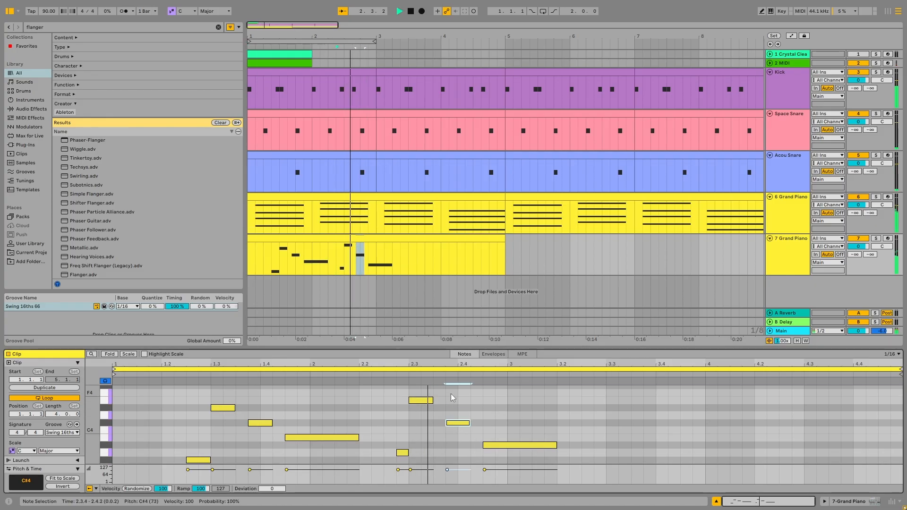
- Stop playback, nudge the melody's E4 note slightly later, and quantize it back to 2.3.1
key("space")
left_click_drag(426, 400, 425, 402)
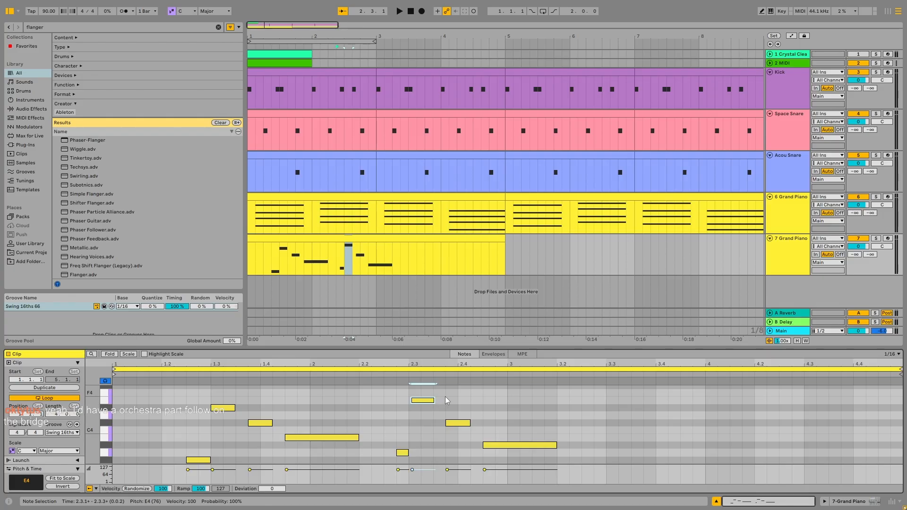
key("ctrl+u")
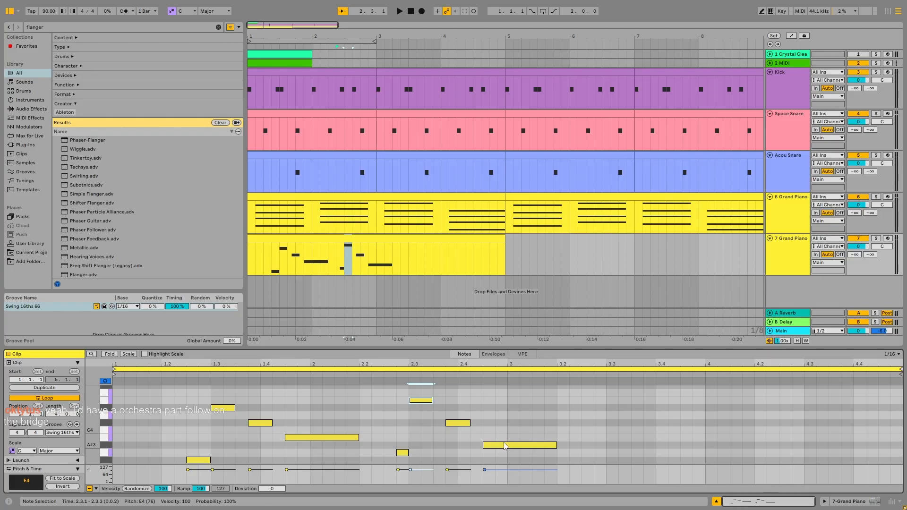
- Raise the melody's last note from 2.4.3 to 3.2.1 to B3 and audition the phrase
left_click(523, 444)
key("Up")
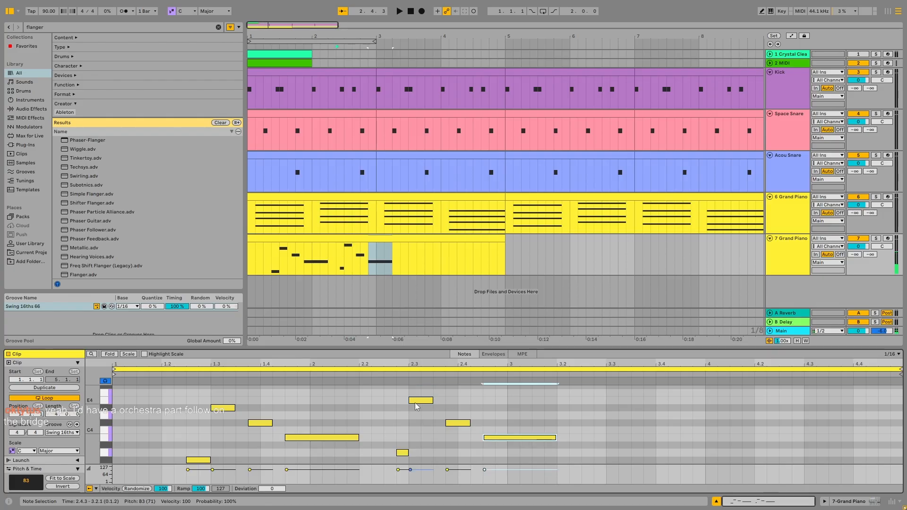
key("space")
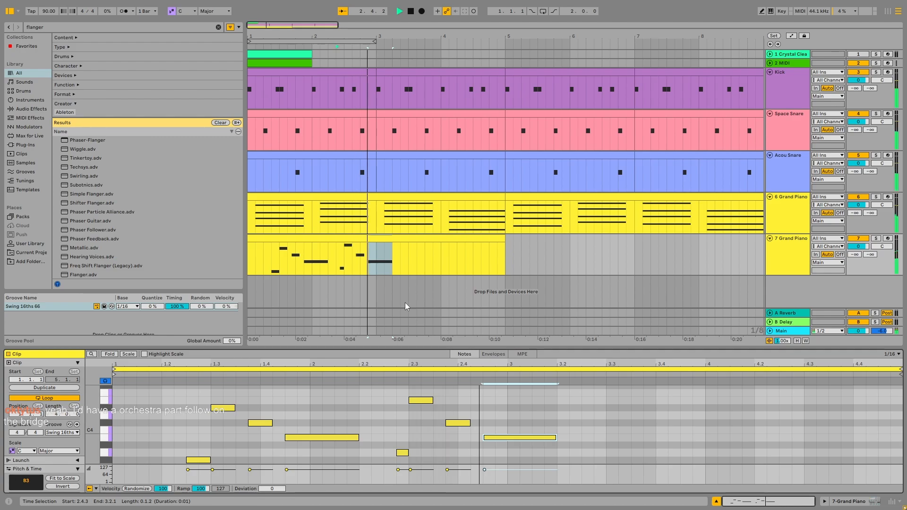
key("space")
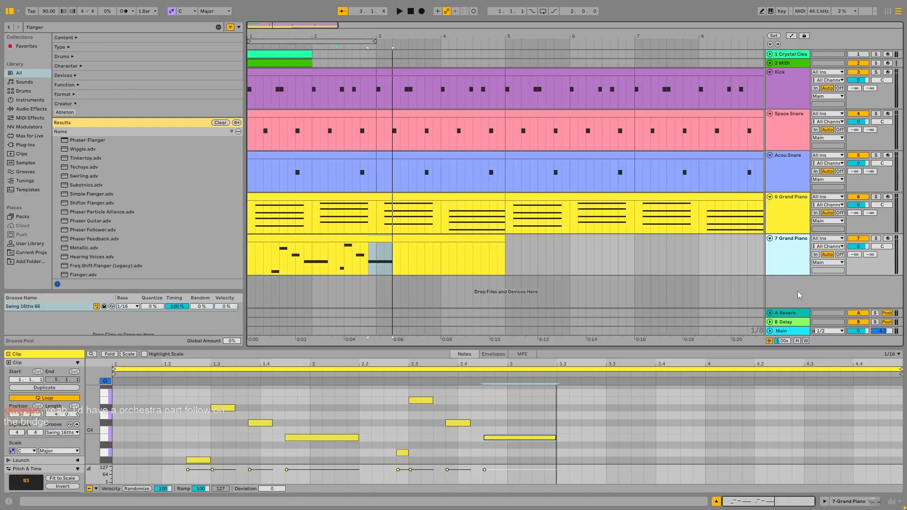
- Add a new MIDI track below 7 Grand Piano and filter the library's sounds to Strings
double_click(803, 296)
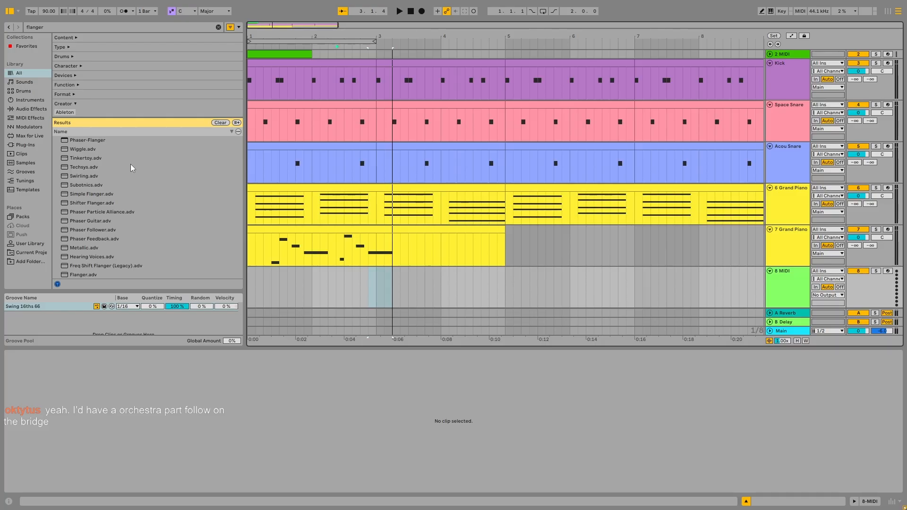
left_click(34, 100)
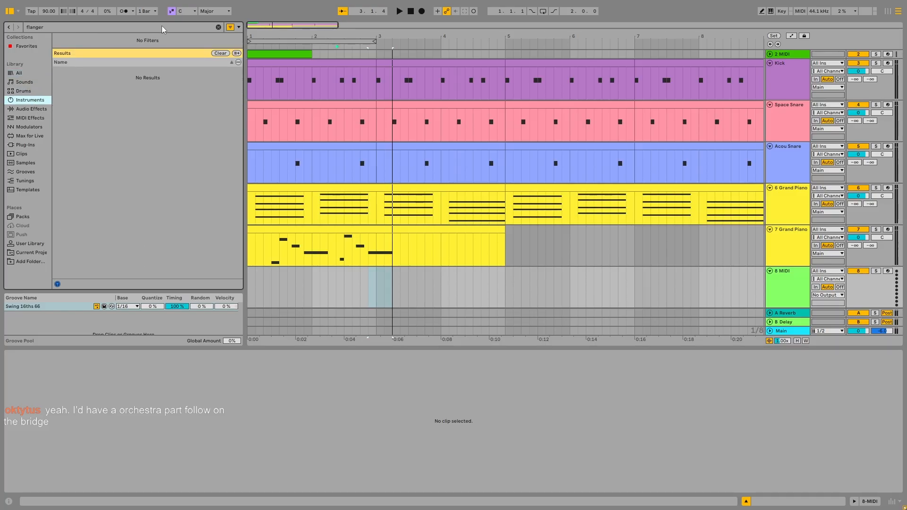
left_click(218, 27)
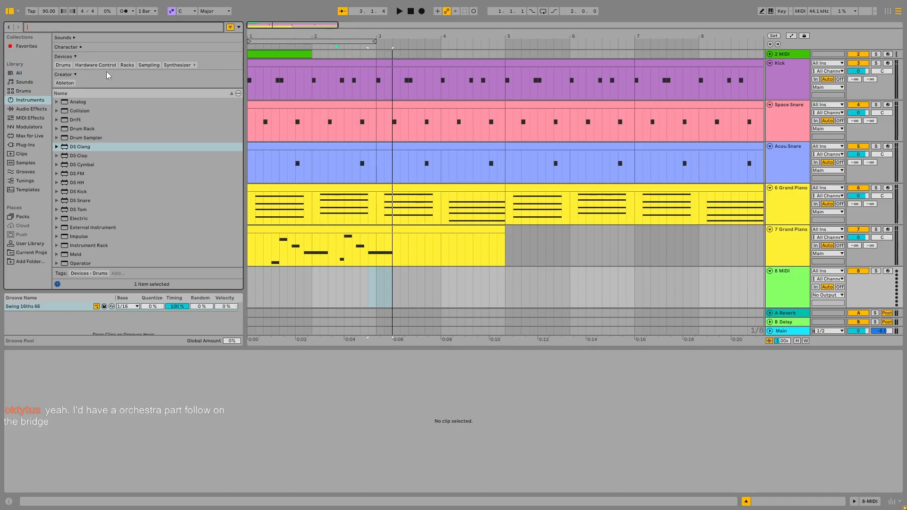
left_click(26, 85)
left_click(116, 63)
- Preview the strings presets, including the Ac Strings variants, Cello Strings, Cruiser Strings, Darkened Strings and Detuned String Machine
left_click(119, 140)
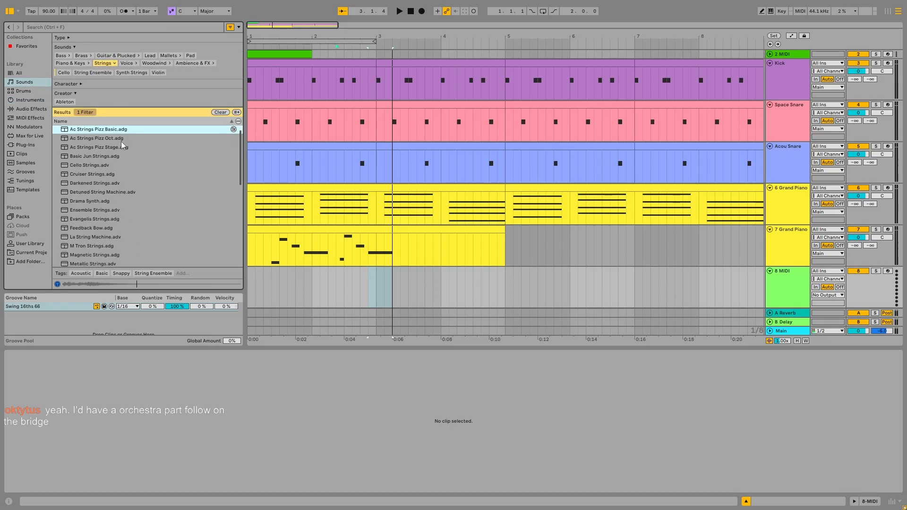
left_click(119, 148)
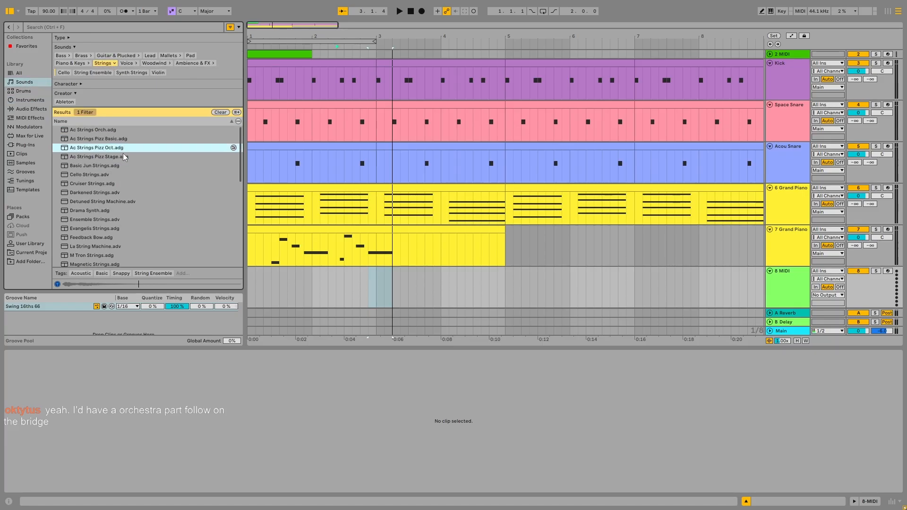
left_click(117, 165)
left_click(114, 175)
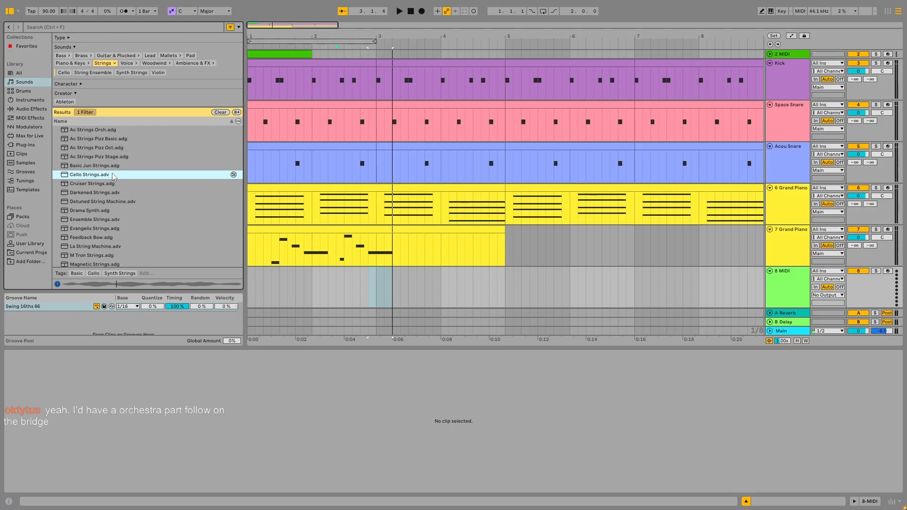
left_click(112, 184)
scroll(112, 183, "down", 1)
left_click(112, 182)
scroll(111, 180, "up", 1)
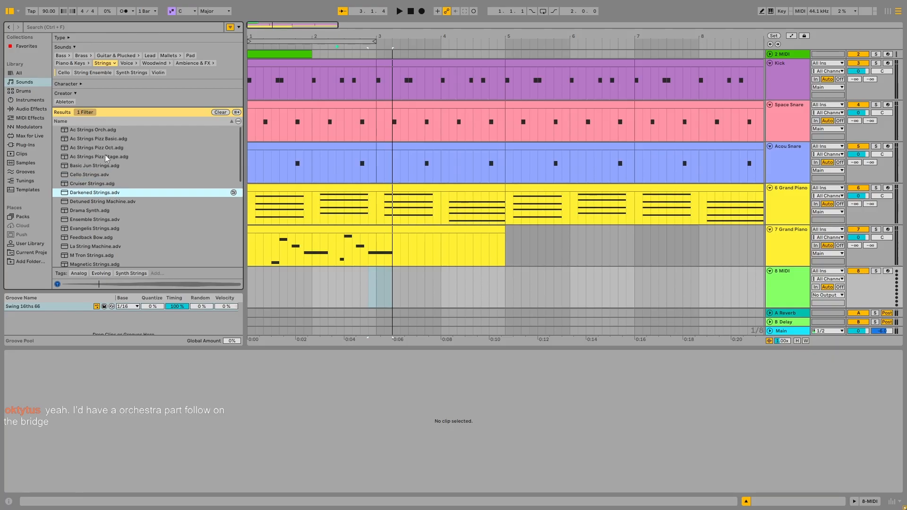
left_click(105, 154)
left_click(106, 137)
left_click(107, 132)
left_click(109, 183)
left_click(109, 193)
left_click(110, 202)
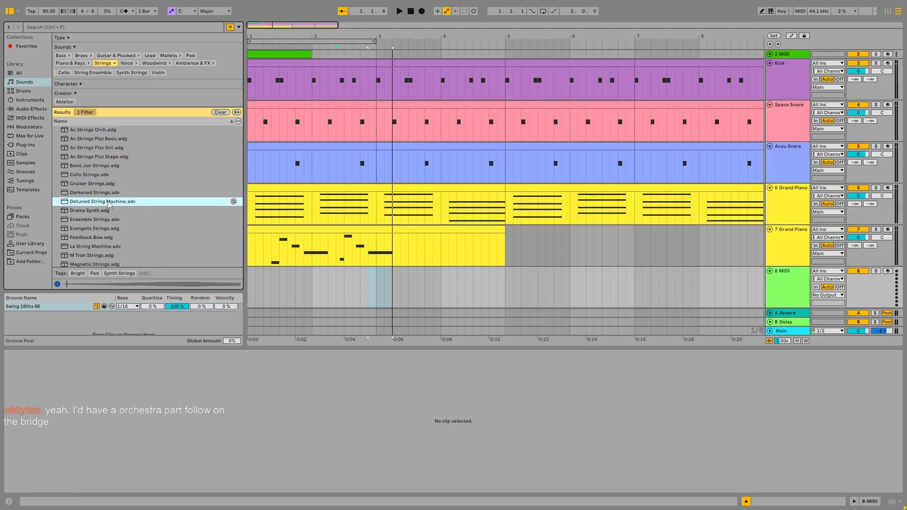
left_click(109, 210)
left_click(109, 220)
left_click(110, 229)
- Load Ac Strings Orch onto the new MIDI track and create an empty clip there from 1.1.1 to 3.2.1
left_click(100, 132)
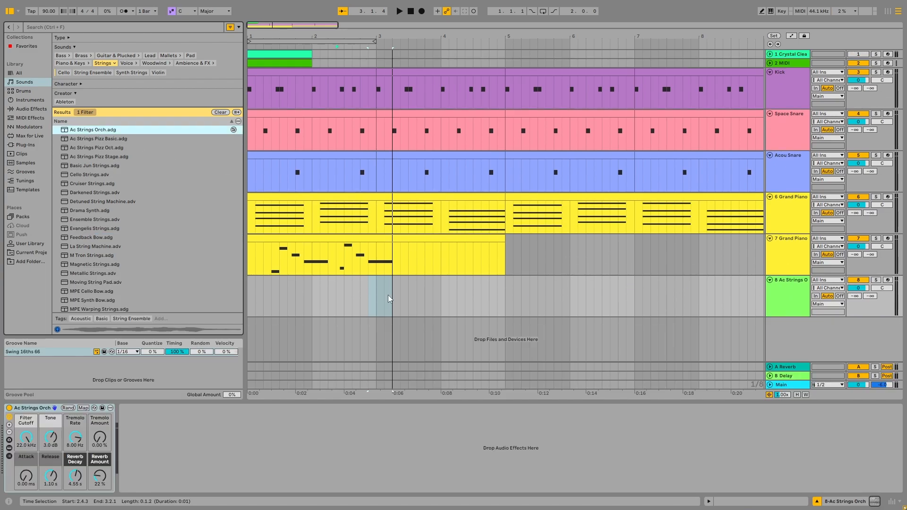
left_click_drag(389, 296, 267, 298)
key("ctrl+shift+m")
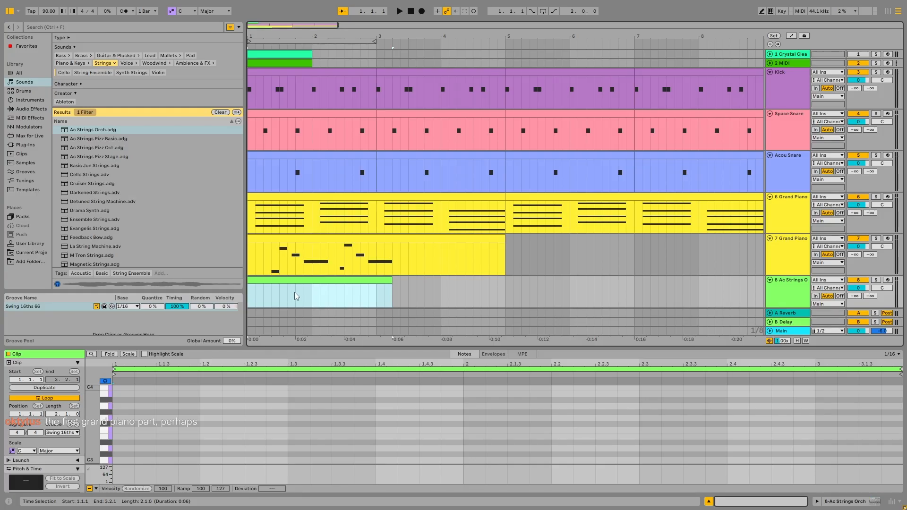
scroll(353, 295, "down", 2)
scroll(361, 293, "up", 1)
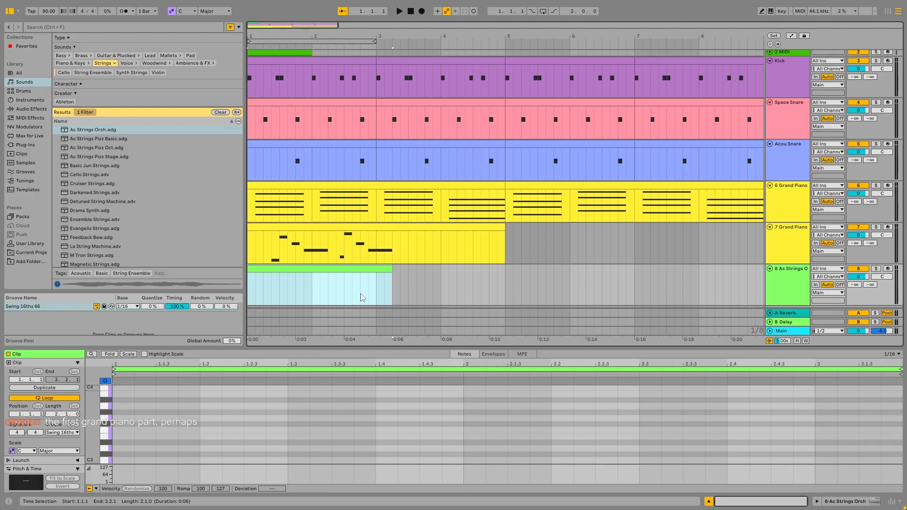
- Turn on Draw mode for the empty strings clip and audition the arrangement from the start through bar 1
left_click(327, 298)
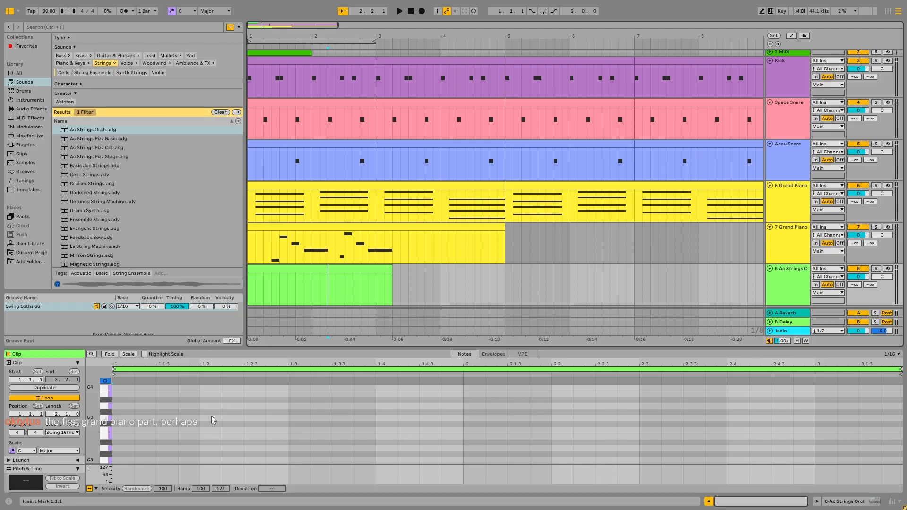
key("b")
key("space")
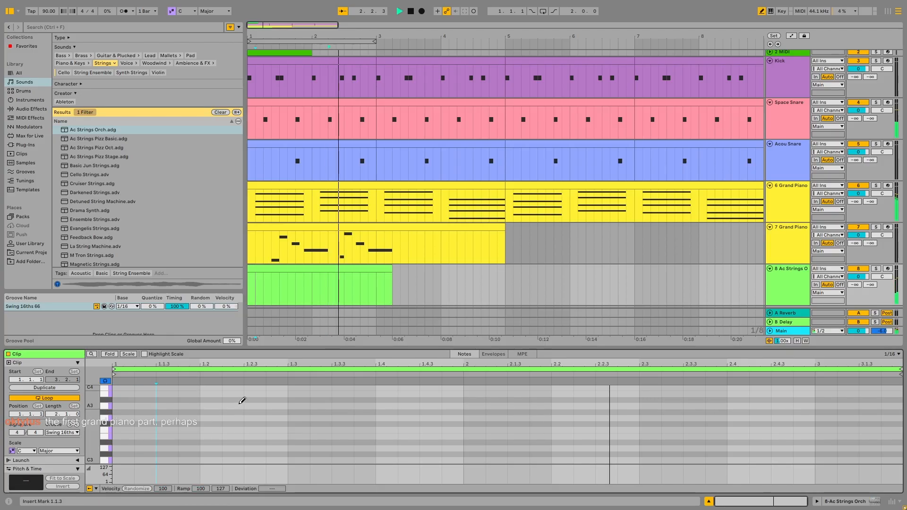
left_click(411, 9)
key("space")
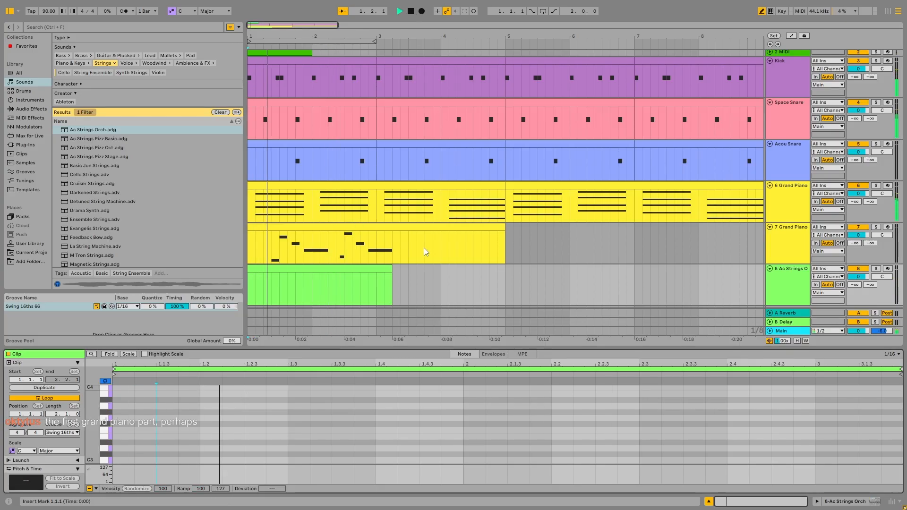
key("space")
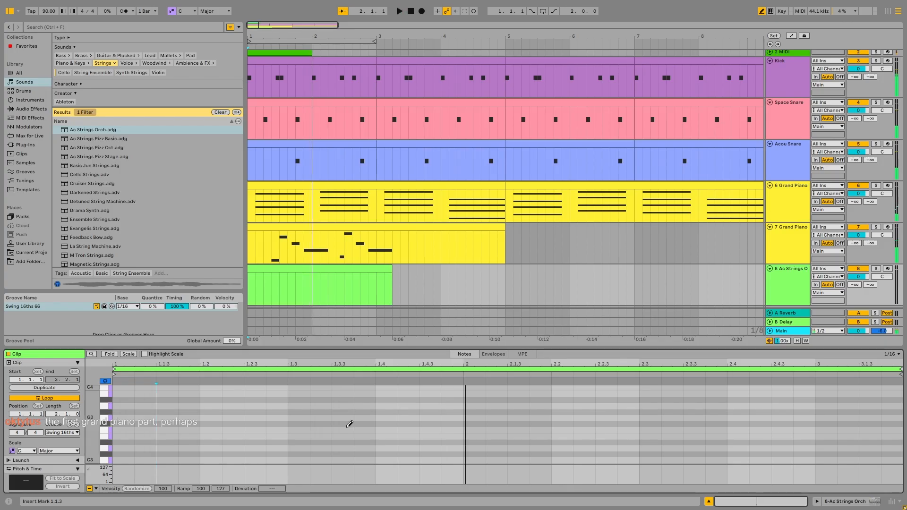
- Draw a strings chord of E3, G#3 and B3 from 1.4.1 to 2.1.4
left_click(380, 442)
left_click(392, 441)
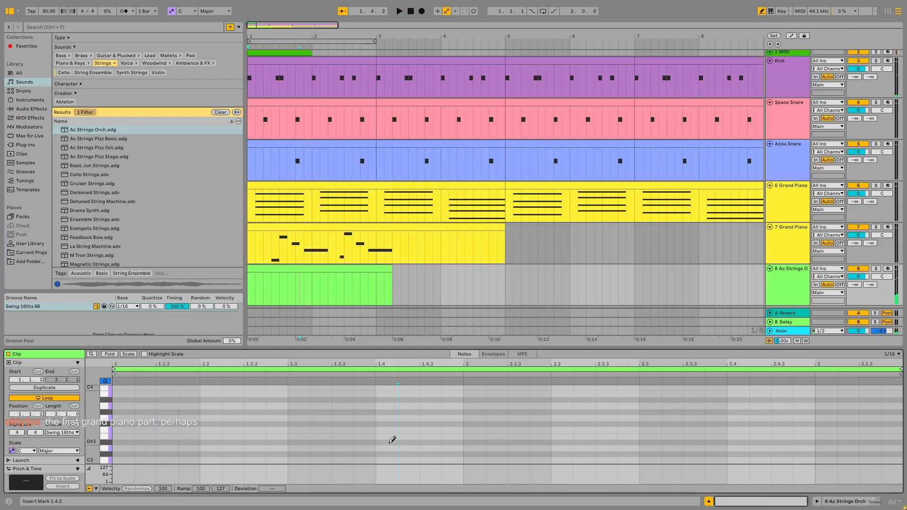
left_click(392, 436)
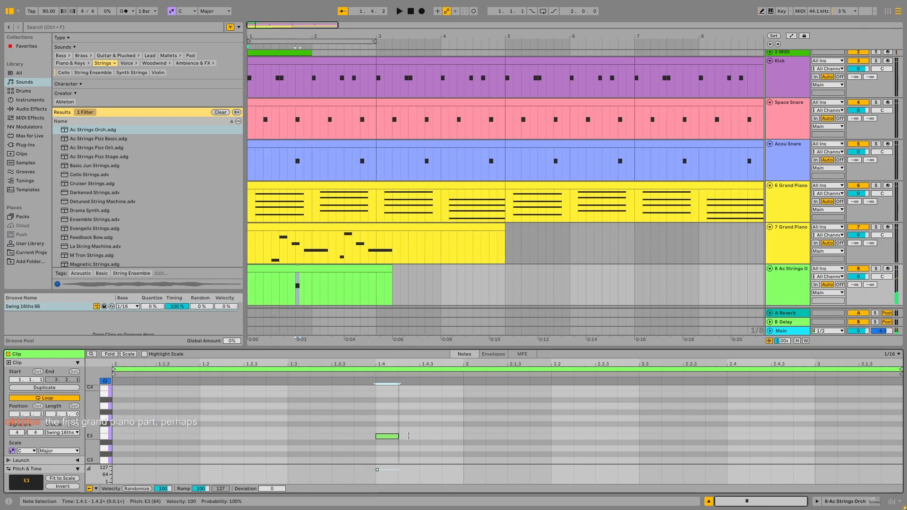
left_click_drag(396, 438, 529, 436)
left_click(383, 411)
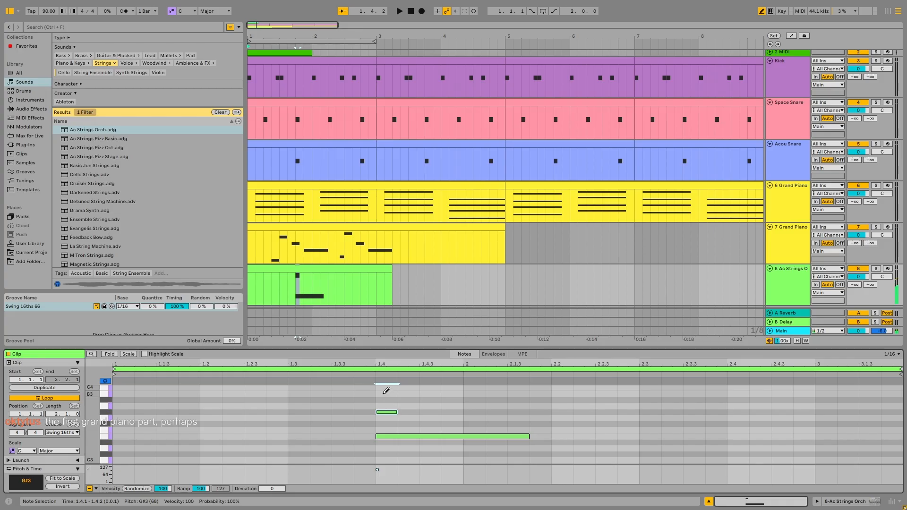
left_click(386, 393)
key("b")
mouse_move(401, 389)
left_mouse_down()
mouse_move(388, 421)
mouse_move(549, 411)
mouse_move(528, 412)
left_mouse_up()
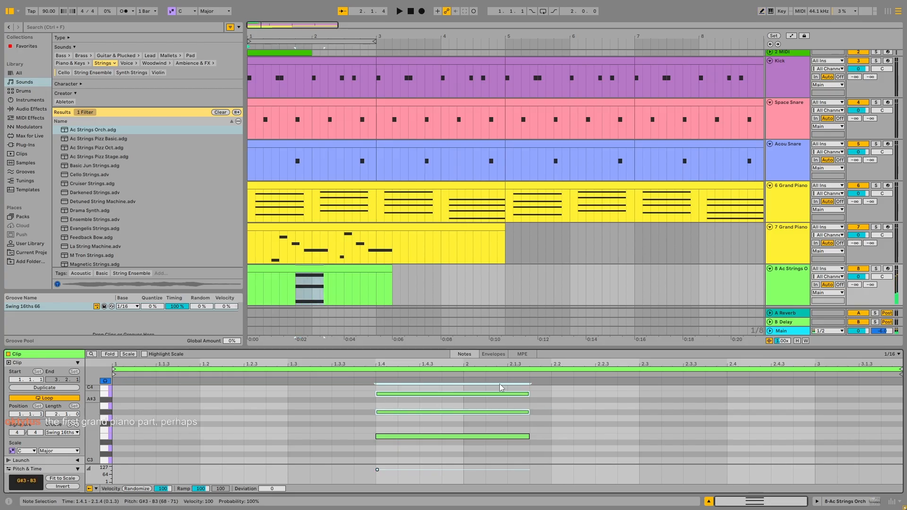
- Audition the strings chord, lower the Ac Strings Orch track's volume, and listen to the balance again
key("space")
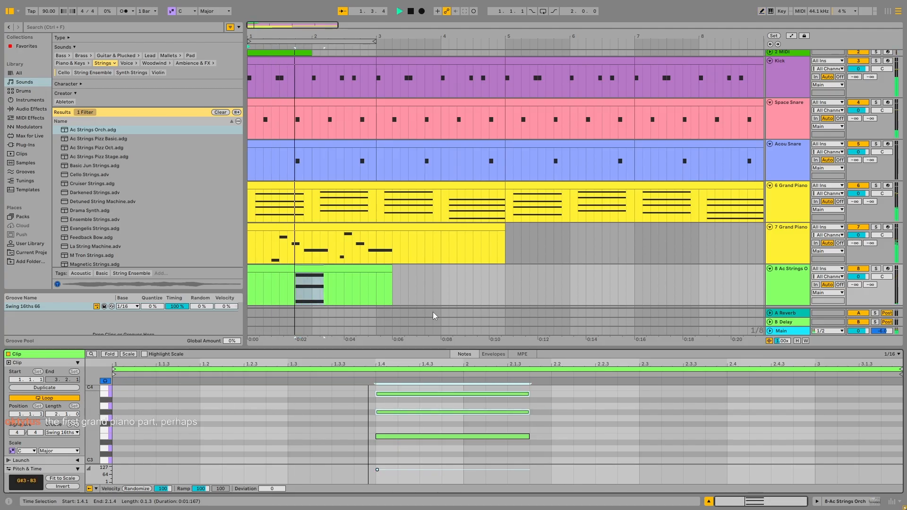
key("space")
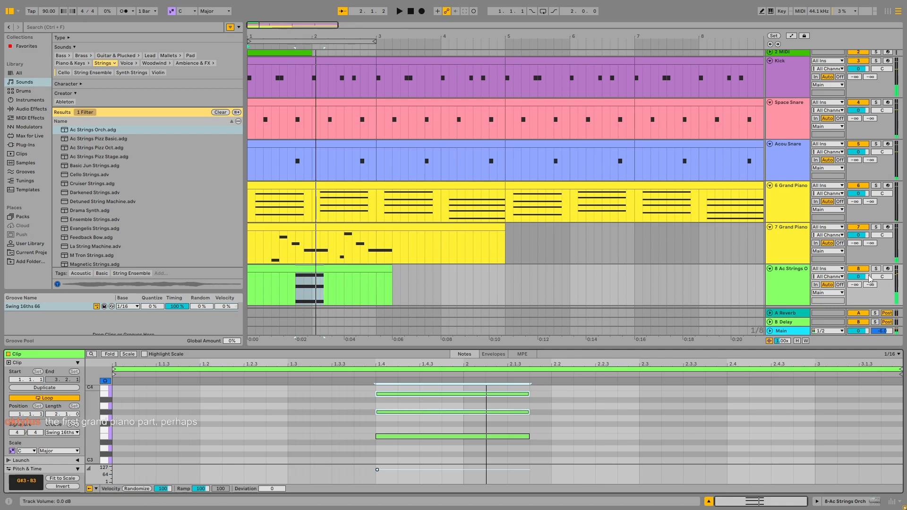
left_click_drag(863, 275, 859, 278)
key("space")
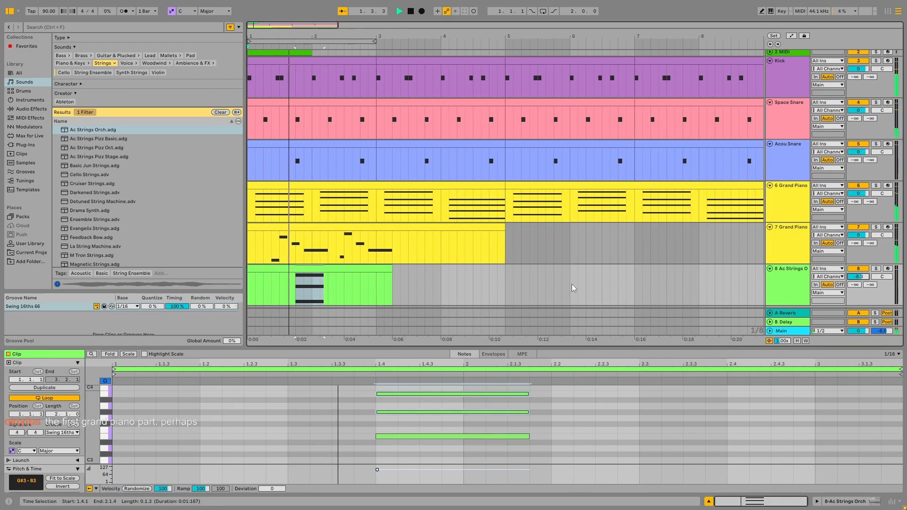
key("space")
- Move the whole E3, G#3 and B3 strings chord earlier to start at 1.3.3 and audition it
left_click_drag(368, 392, 378, 437)
key("space")
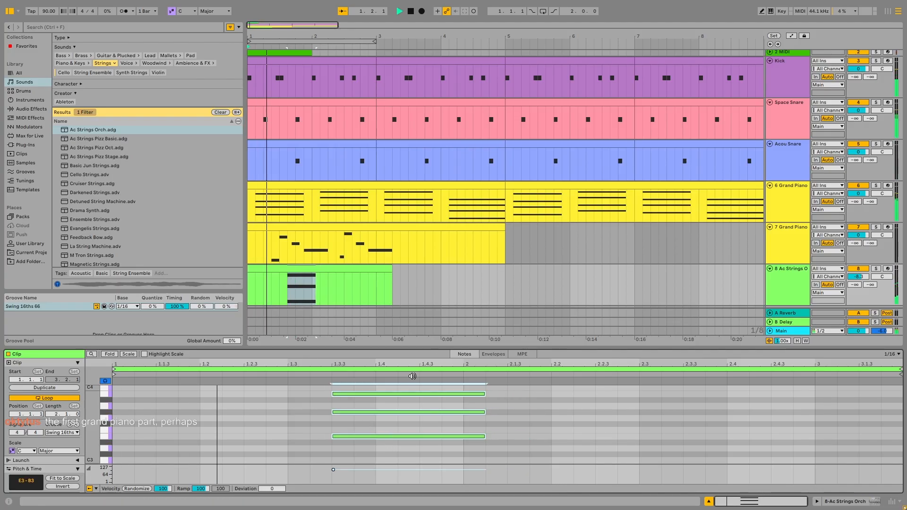
- Shift the strings chord to start at 1.3.4, remove its G#3 and B3 notes, and audition the remaining E3
left_click_drag(402, 394, 424, 394)
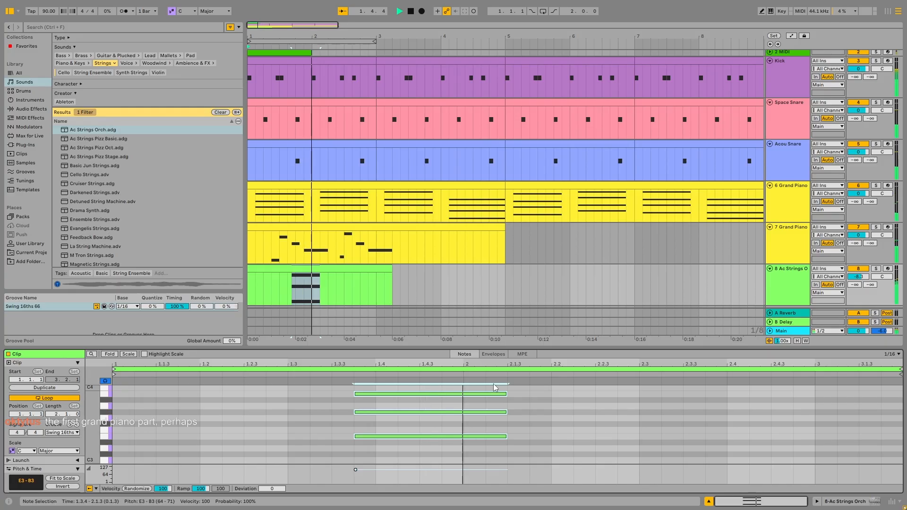
key("space")
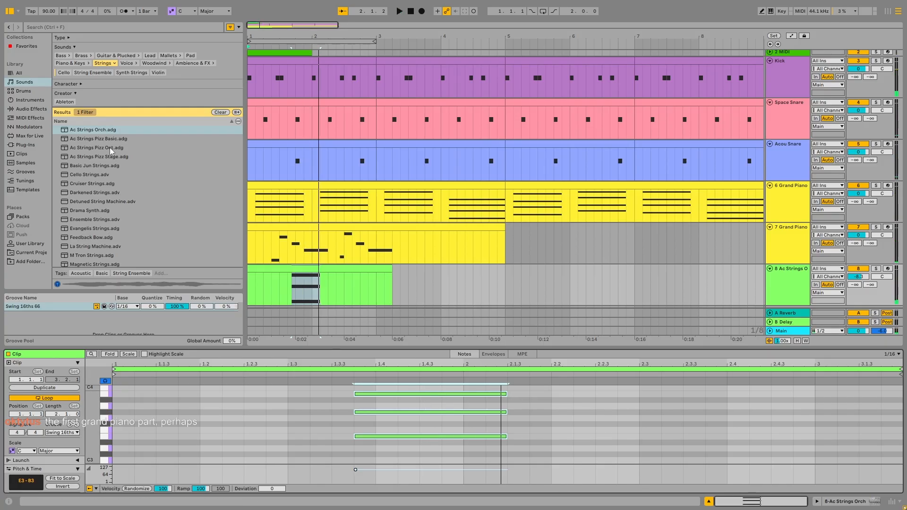
left_click_drag(347, 394, 369, 413)
key("Delete")
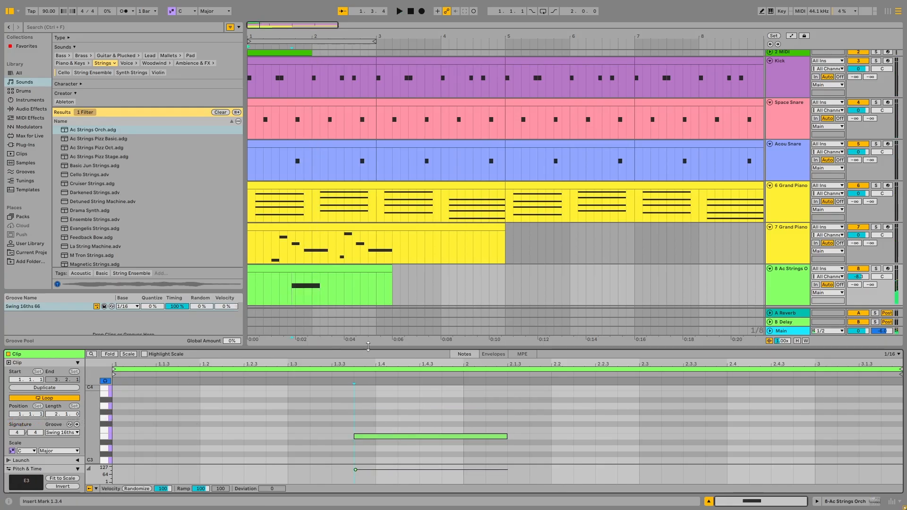
key("space")
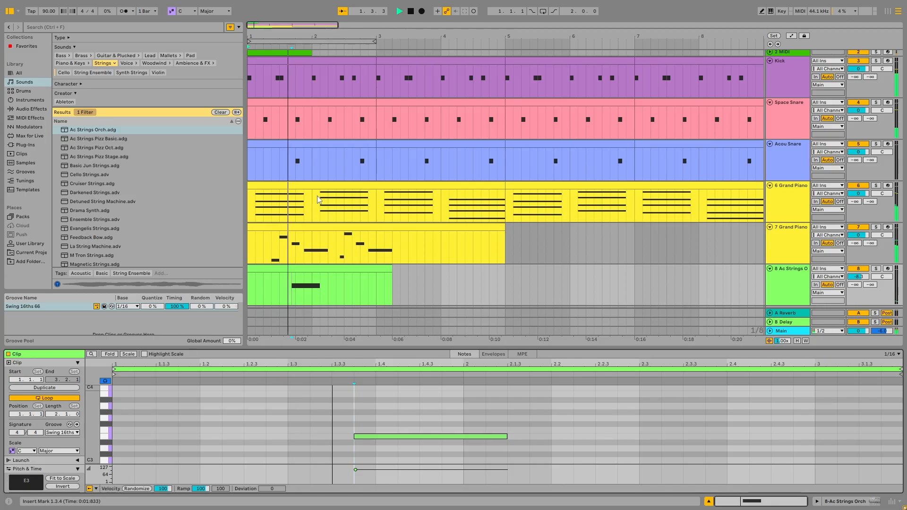
key("space")
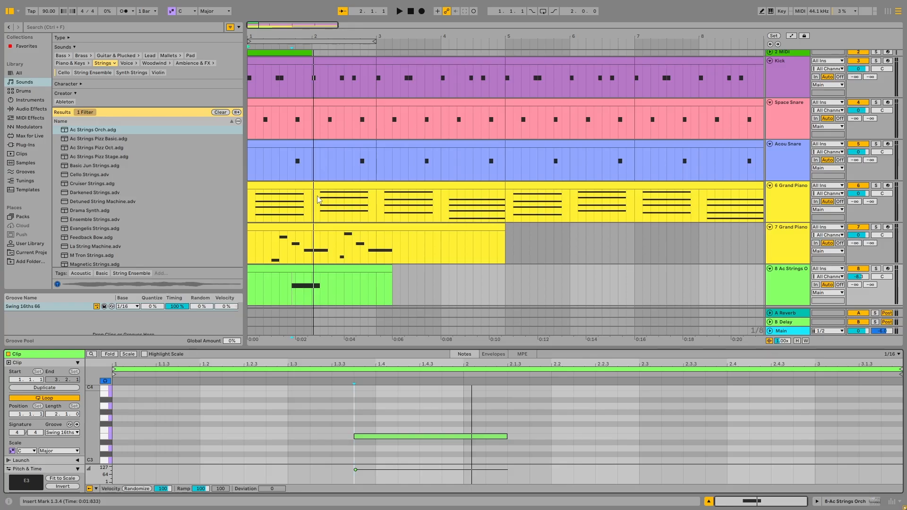
- Preview the strings presets from Ac Strings Pizz Oct through Feedback Bow for a different strings sound
left_click(105, 148)
scroll(108, 151, "down", 1)
left_click(110, 155)
left_click(110, 165)
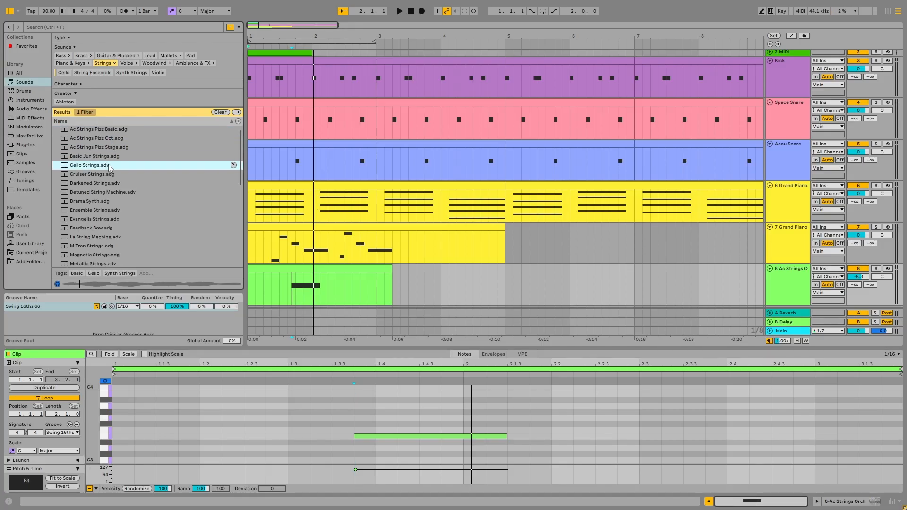
left_click(108, 175)
left_click(106, 186)
left_click(106, 194)
left_click(106, 197)
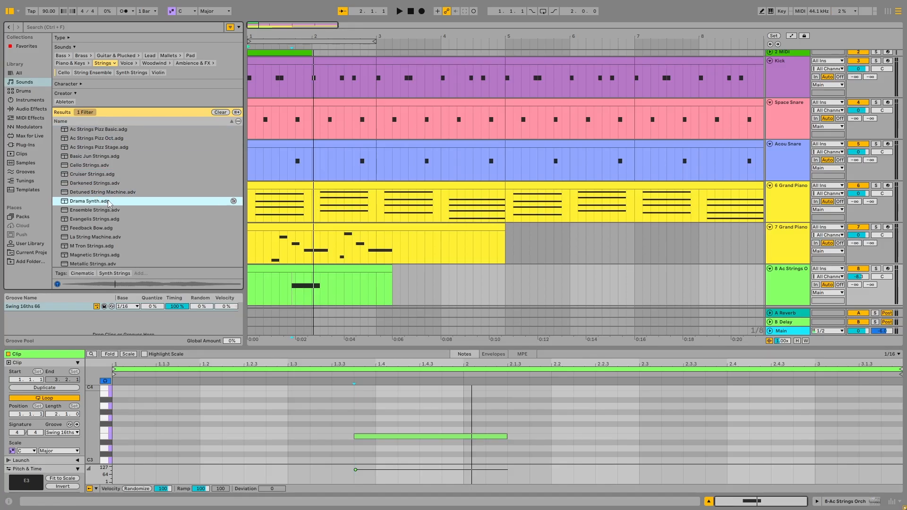
left_click(108, 193)
scroll(109, 192, "down", 3)
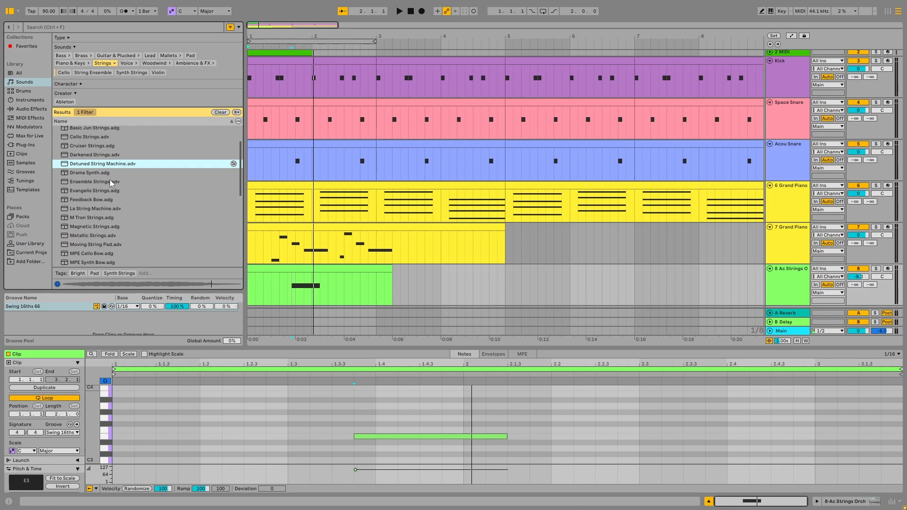
left_click(110, 180)
left_click(110, 192)
left_click(109, 202)
- Preview the strings presets from La String Machine through Off World Strings, including the MPE bow and warping sounds
scroll(109, 194, "down", 4)
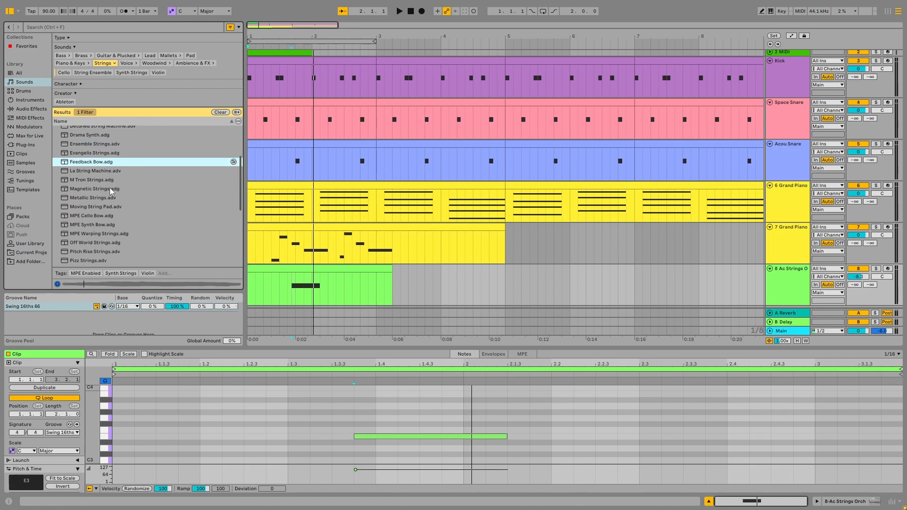
left_click(106, 174)
left_click(106, 180)
scroll(108, 170, "down", 2)
left_click(105, 172)
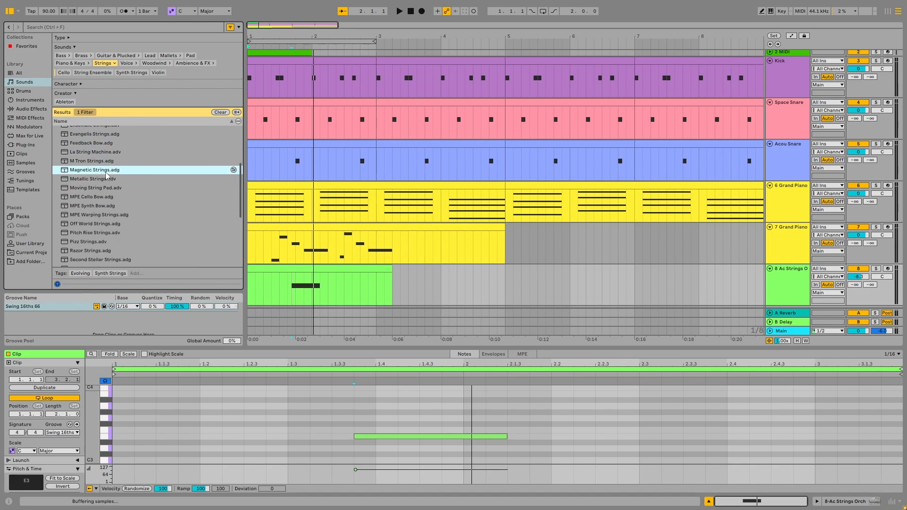
left_click(106, 179)
scroll(106, 179, "down", 2)
left_click(104, 163)
left_click(104, 171)
left_click(105, 177)
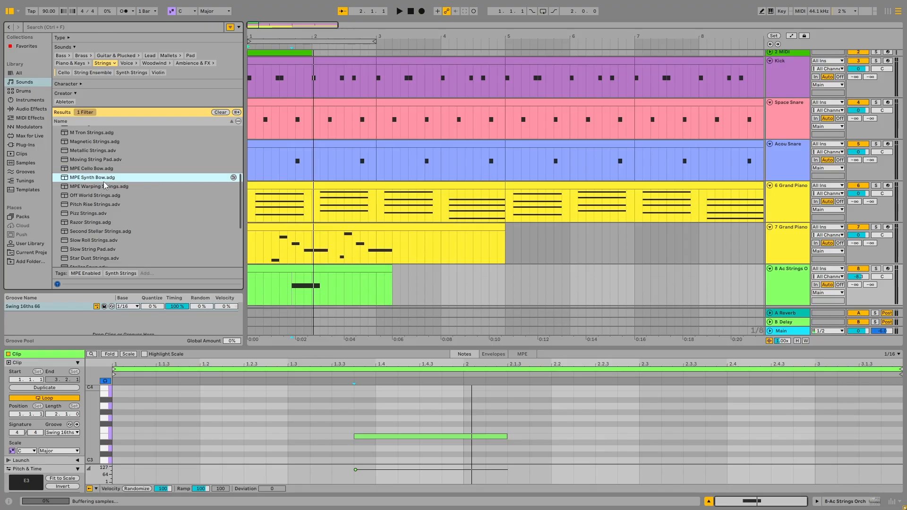
left_click(105, 186)
scroll(106, 186, "down", 2)
left_click(106, 176)
left_click(108, 185)
left_click(109, 178)
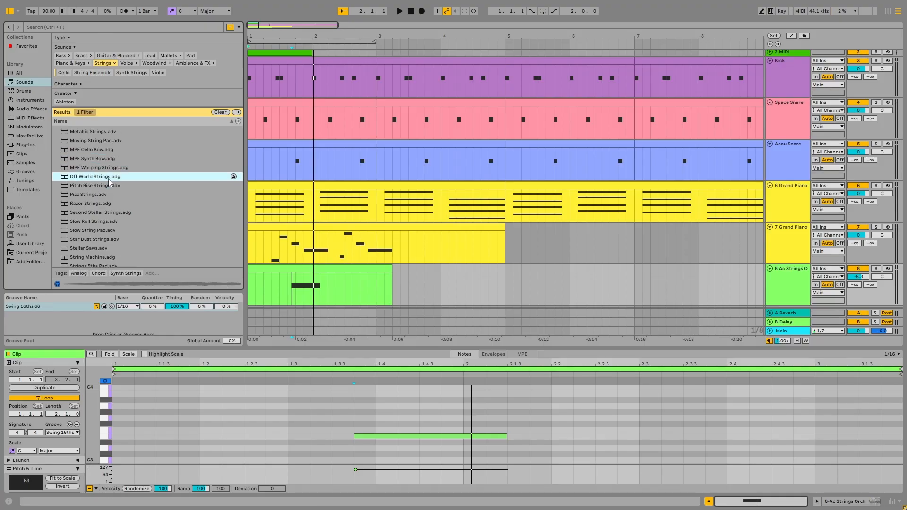
- Preview the remaining strings presets from Pitch Rise Strings through Violin Strings, replaying Strings Basis Pad for comparison
left_click(109, 186)
left_click(106, 195)
scroll(108, 194, "down", 2)
left_click(109, 184)
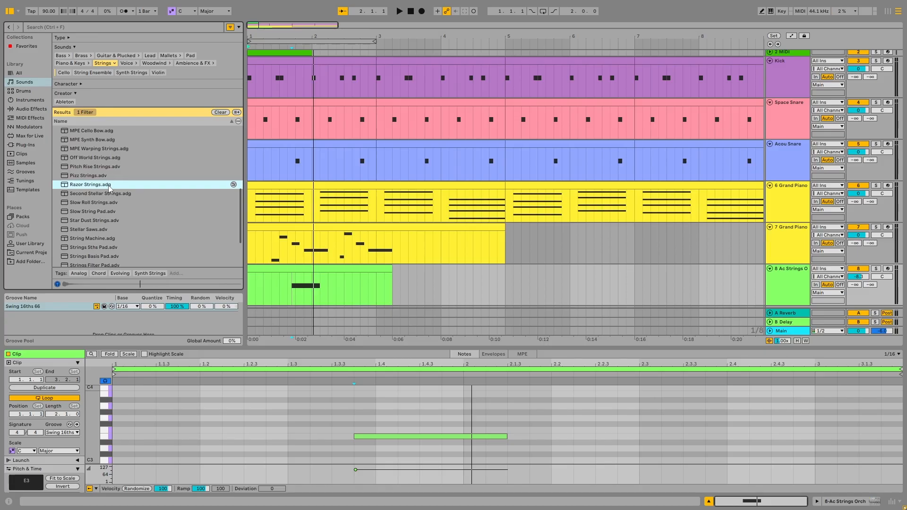
left_click(108, 193)
scroll(110, 189, "down", 3)
left_click(108, 178)
left_click(109, 186)
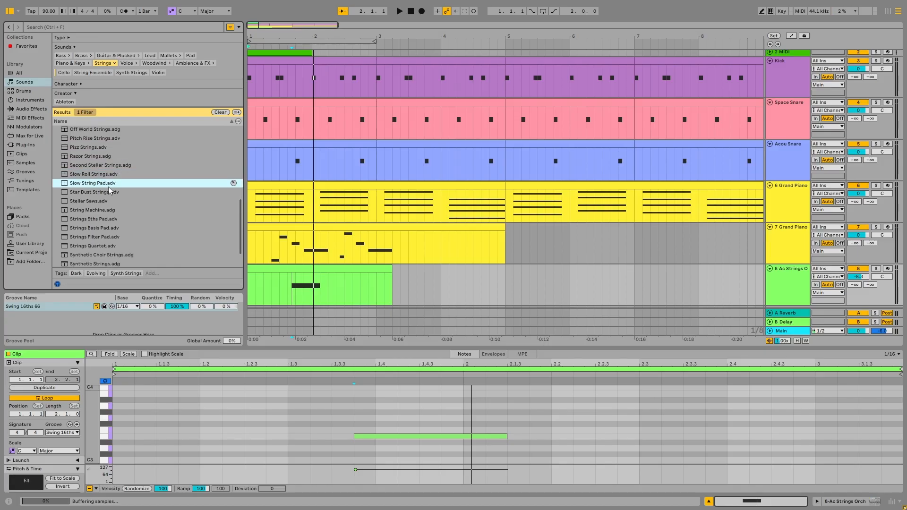
left_click(109, 192)
left_click(104, 201)
left_click(108, 211)
left_click(117, 219)
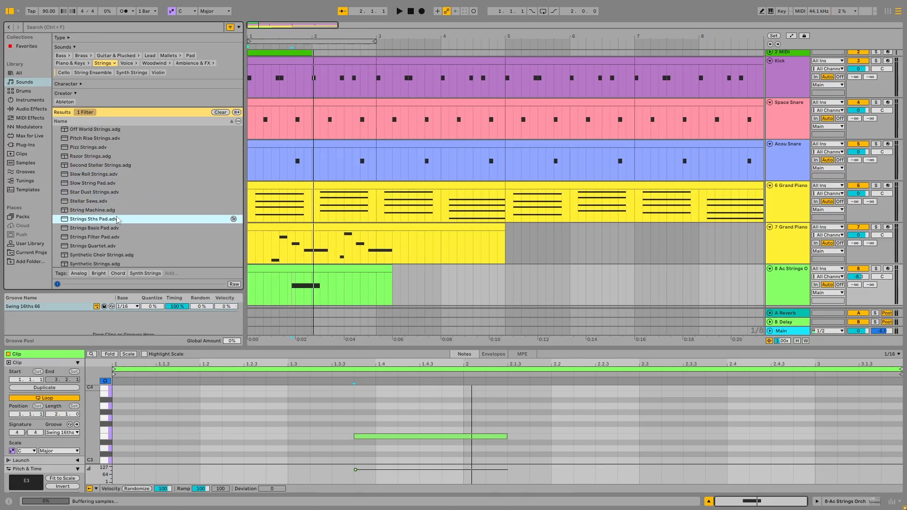
scroll(118, 218, "down", 3)
left_click(118, 199)
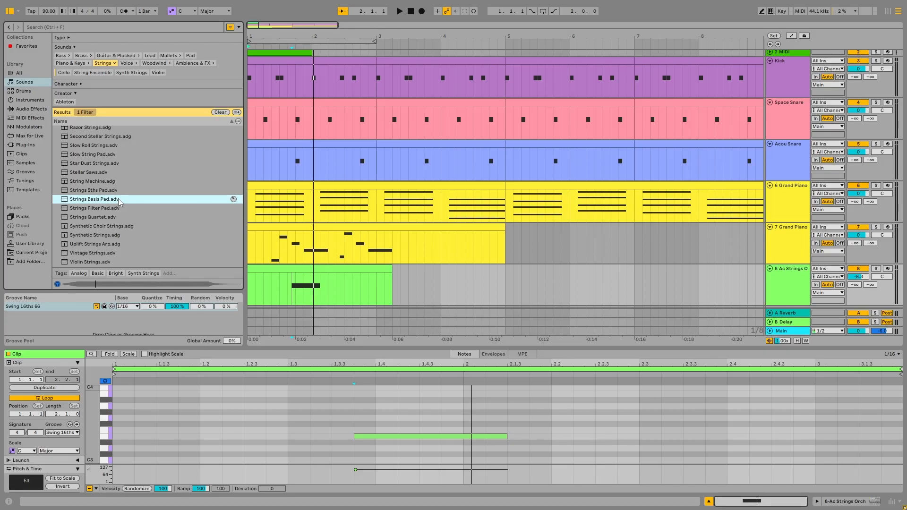
left_click(102, 209)
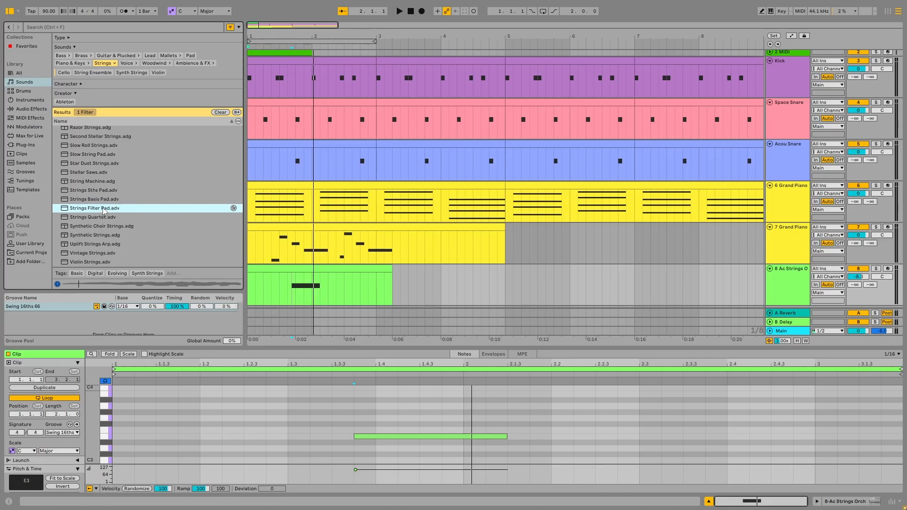
left_click(103, 202)
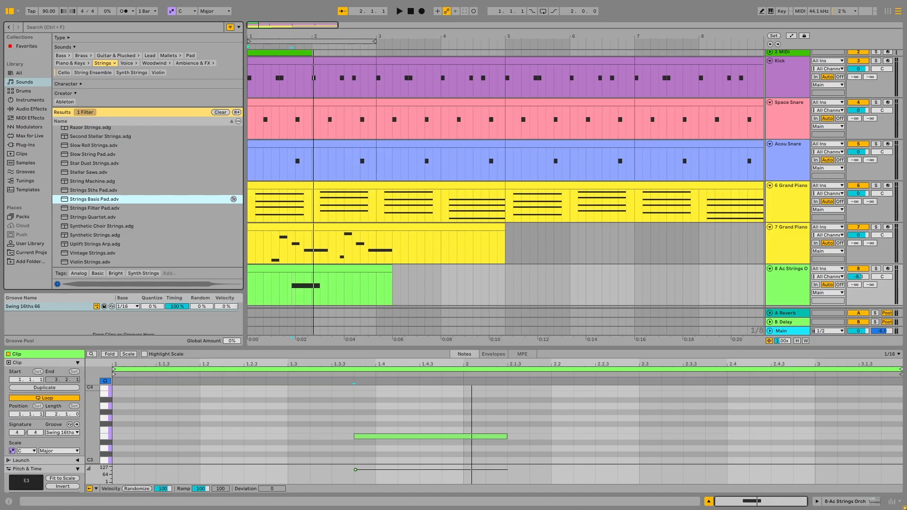
left_click(116, 226)
left_click(105, 236)
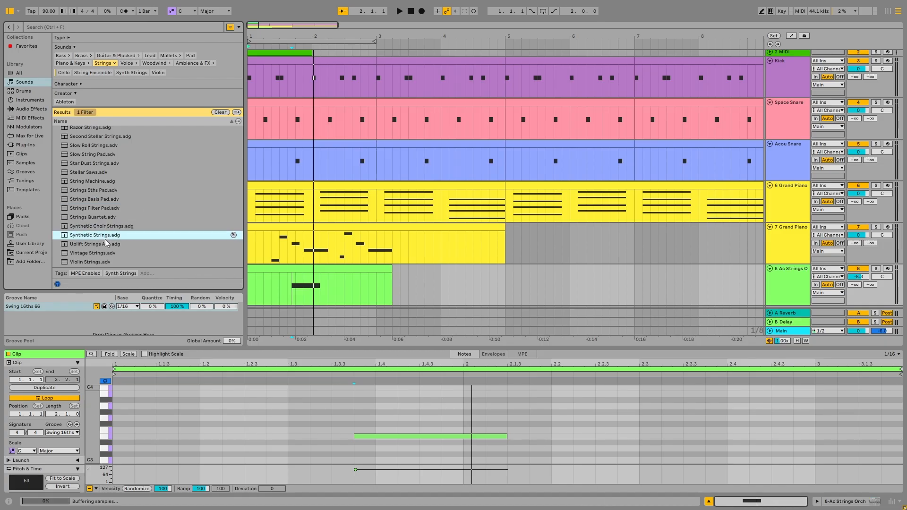
left_click(105, 245)
left_click(106, 254)
left_click(107, 263)
- Compare the Ac Strings Pizz presets and load Ac Strings Pizz Stage onto track 8 in place of its current instrument
scroll(112, 213, "up", 10)
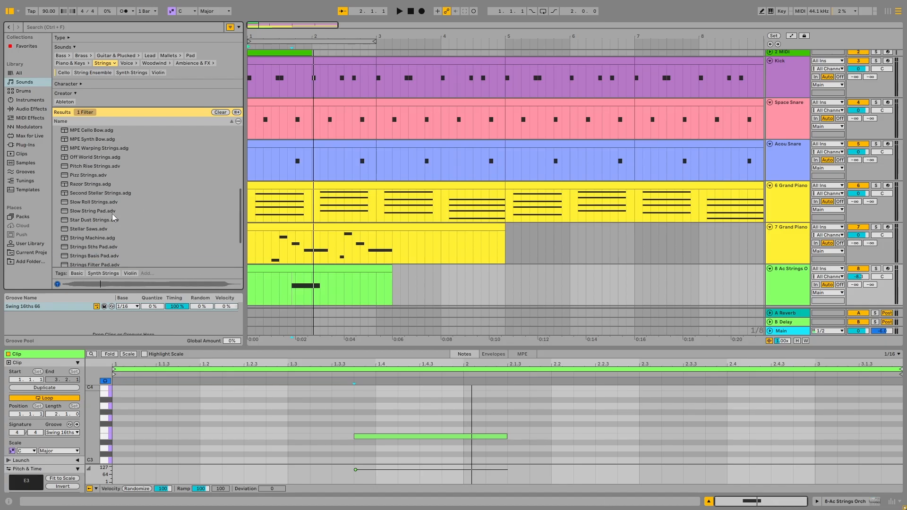
left_click(104, 156)
left_click(105, 148)
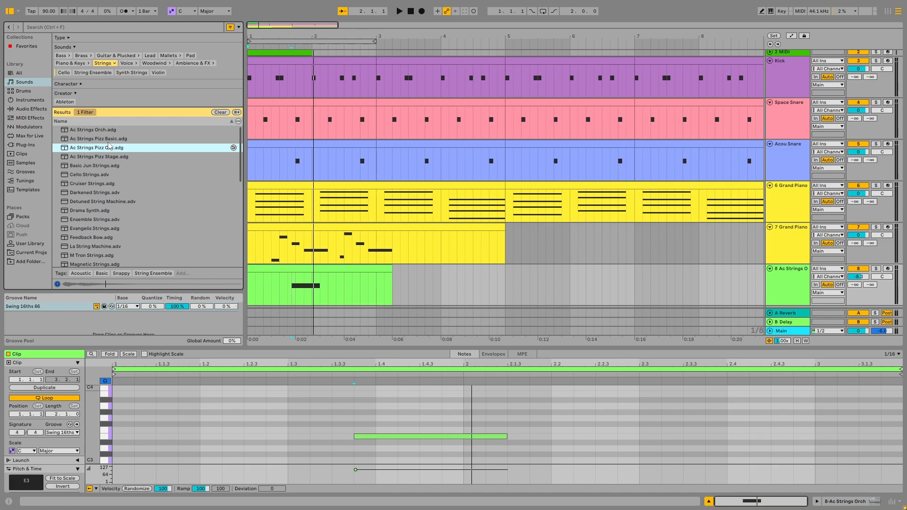
left_click(105, 140)
left_click(119, 157)
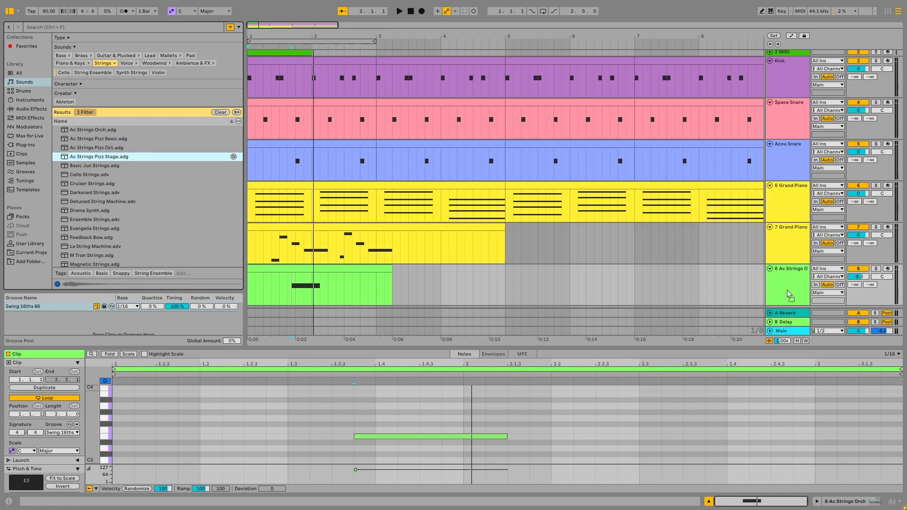
- Audition the E3 note with the pizzicato sound and set the strings track's volume to -0.4 dB
key("space")
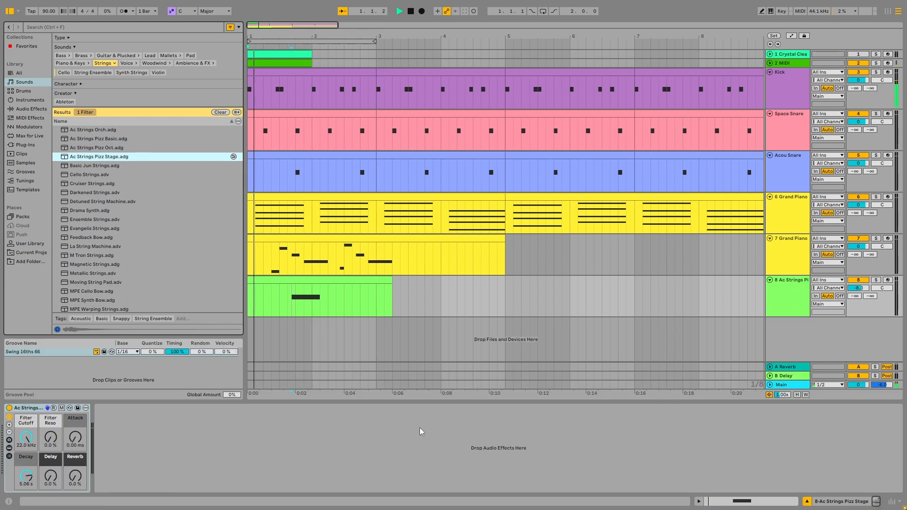
double_click(792, 297)
double_click(367, 279)
key("space")
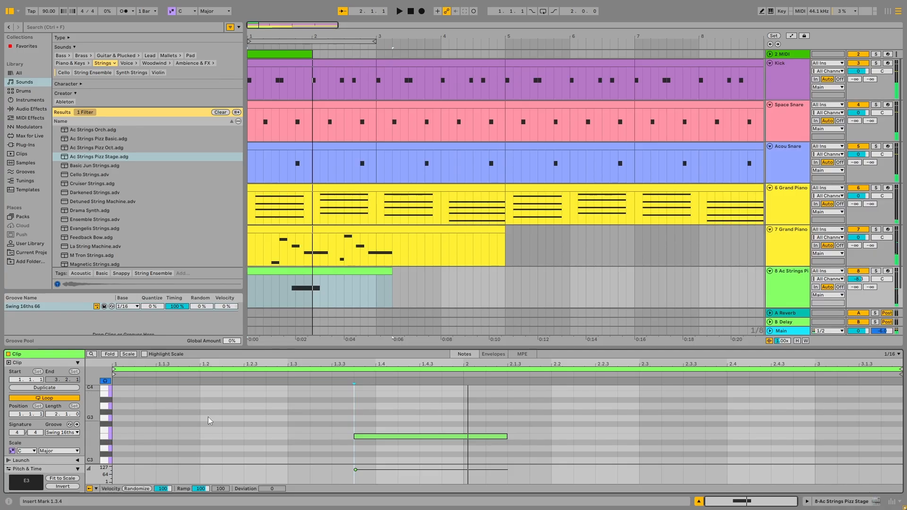
left_click_drag(858, 279, 858, 270)
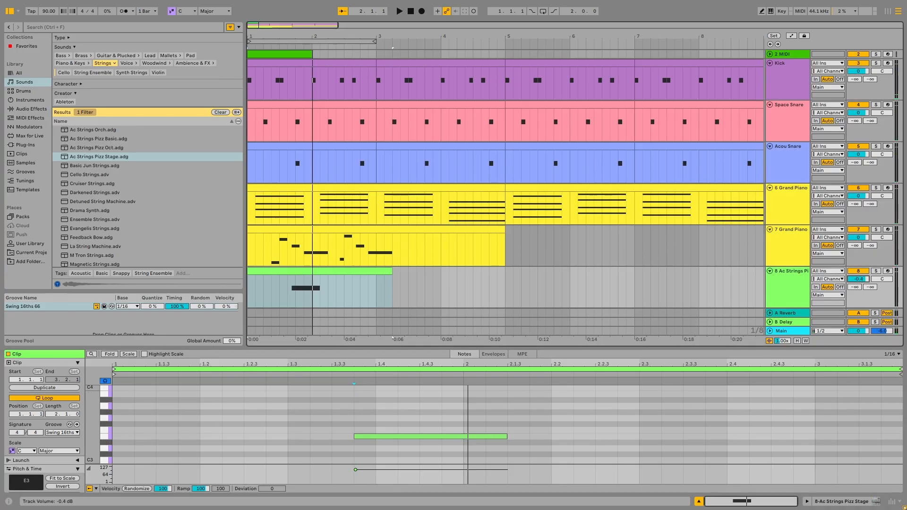
key("space")
left_click(277, 280)
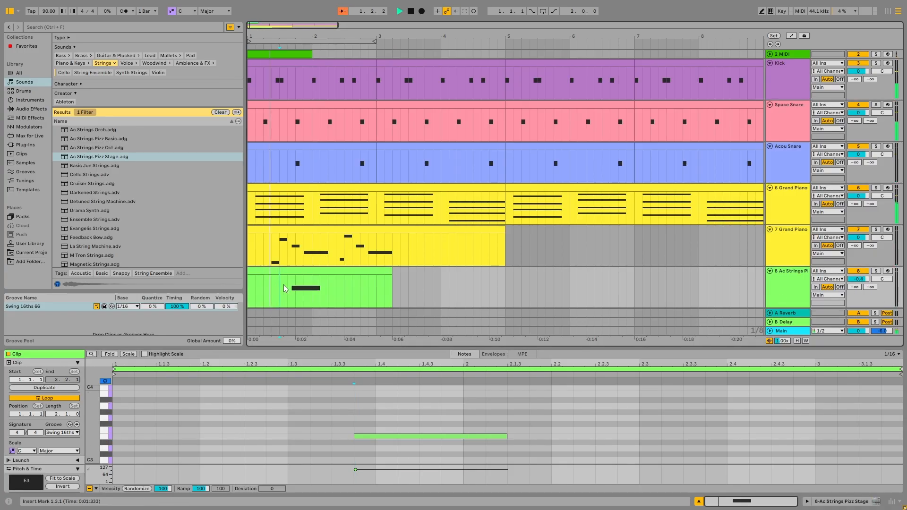
key("space")
- Move the E3 strings note to start at 1.4.1 and audition its timing against the piano
left_click_drag(368, 437, 390, 439)
key("space")
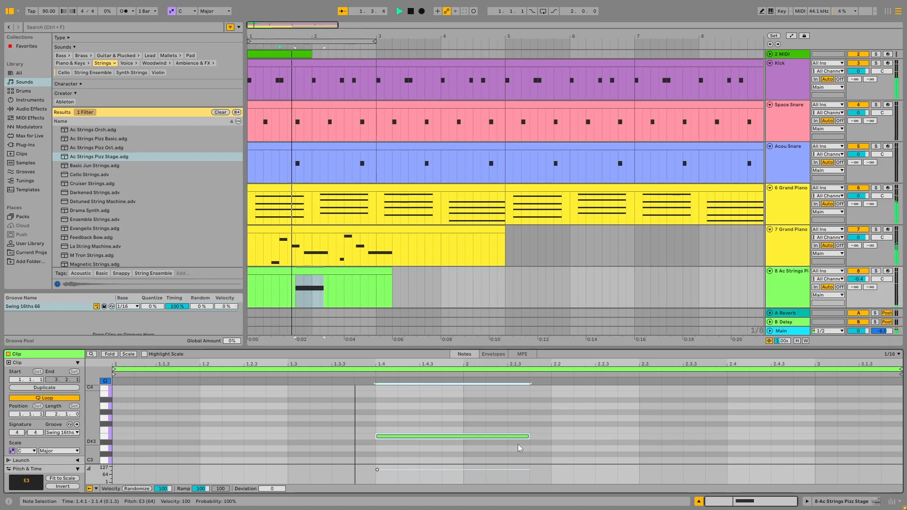
key("space")
- Shorten the E3 strings note to end at 1.4.3 and add an equally long E3 copy at 1.2.1
left_click_drag(528, 436, 419, 436)
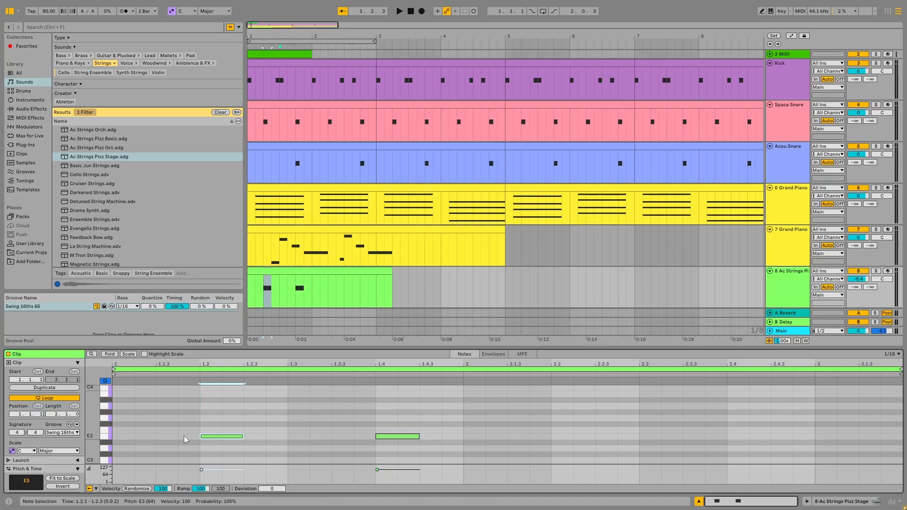
key("space")
- Open the 7 Grand Piano melody clip, listen to it against the pizzicato notes, and return to the strings clip
left_click(253, 256)
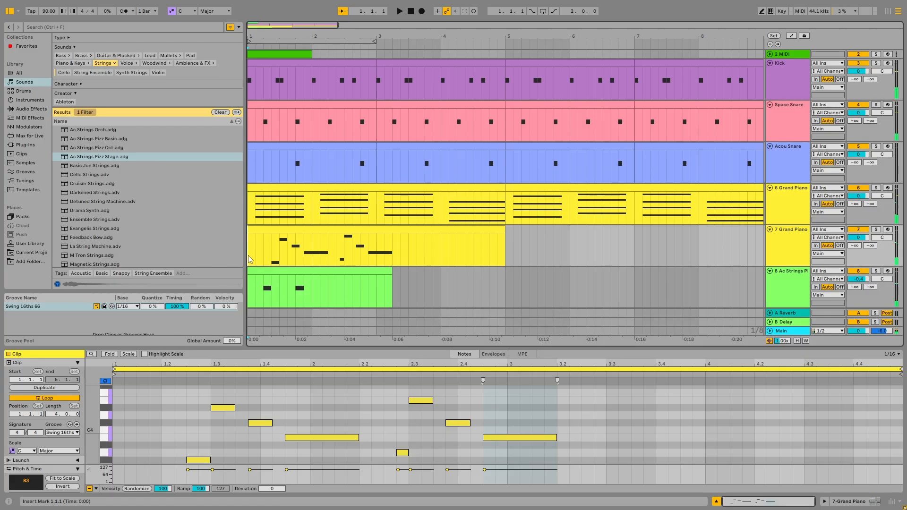
key("space")
scroll(248, 399, "down", 2)
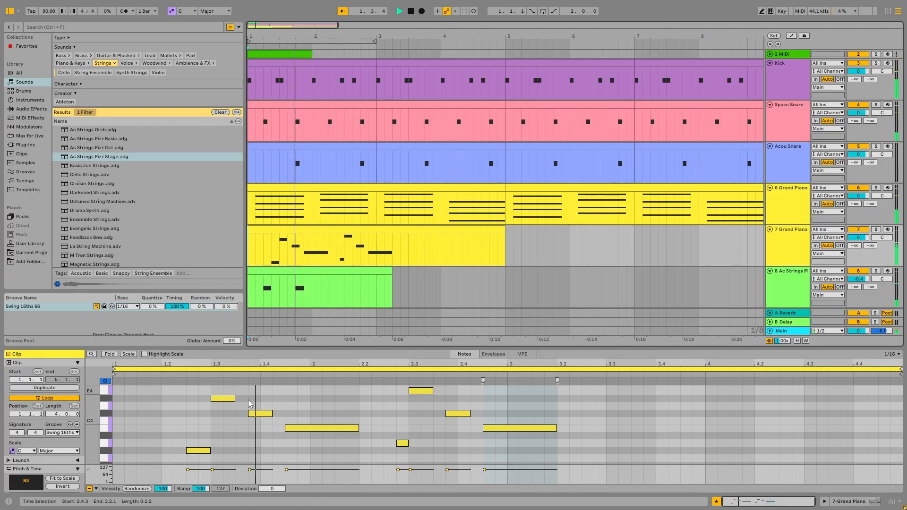
scroll(248, 399, "down", 2)
left_click(362, 273)
key("space")
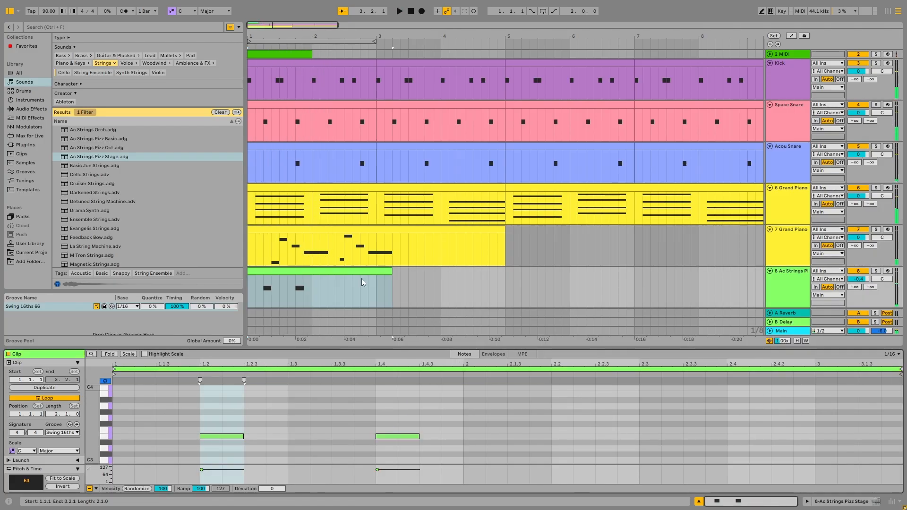
- Add a short G3 note from 2.2.1 to 2.2.3 in the strings clip
left_click(465, 436)
left_click(532, 422)
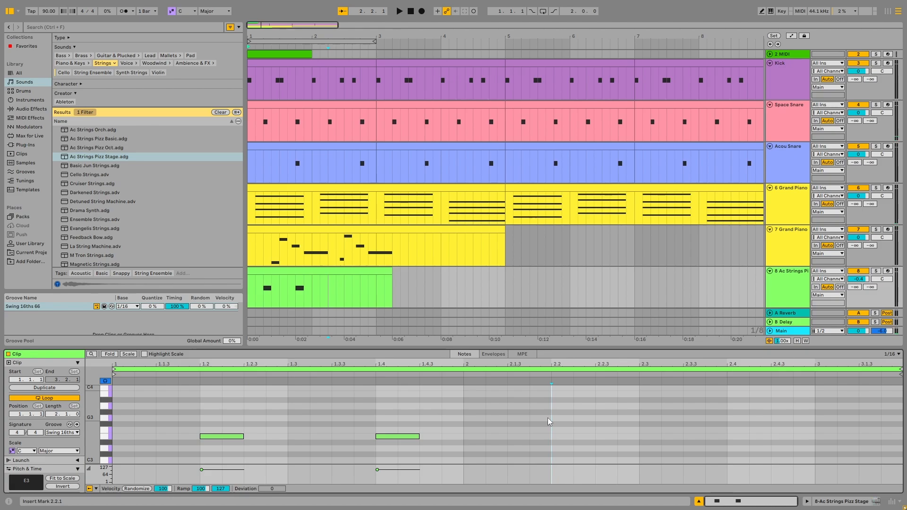
double_click(555, 437)
left_click_drag(568, 436, 570, 420)
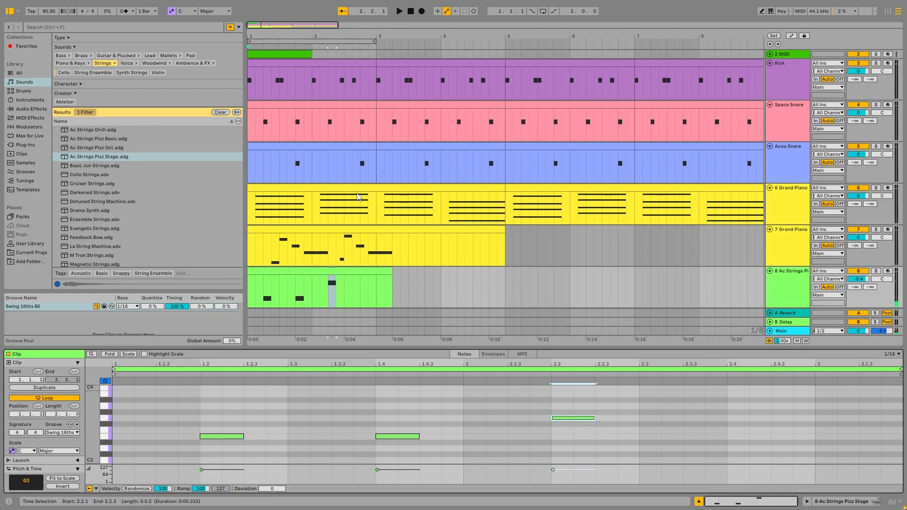
- Check the lowest note of the second chord in the 6 Grand Piano clip, then reopen the strings clip
left_click(357, 197)
left_click(380, 446)
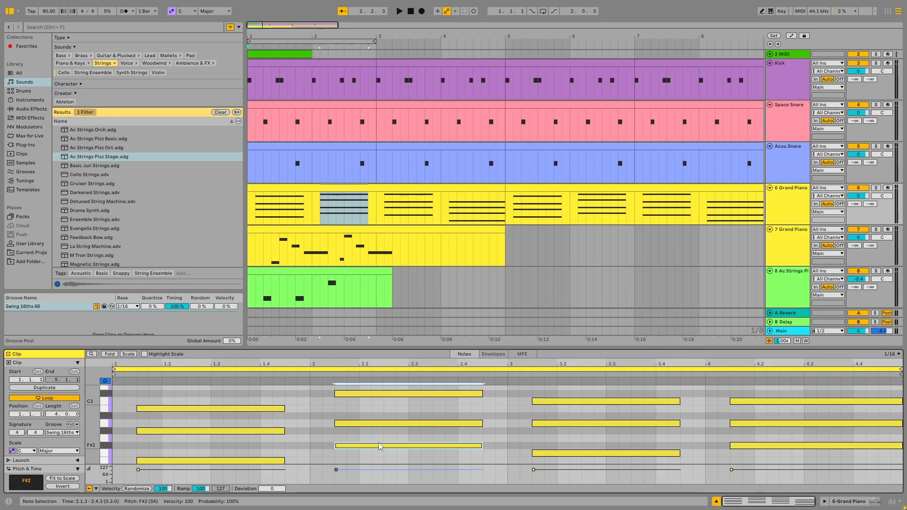
double_click(367, 271)
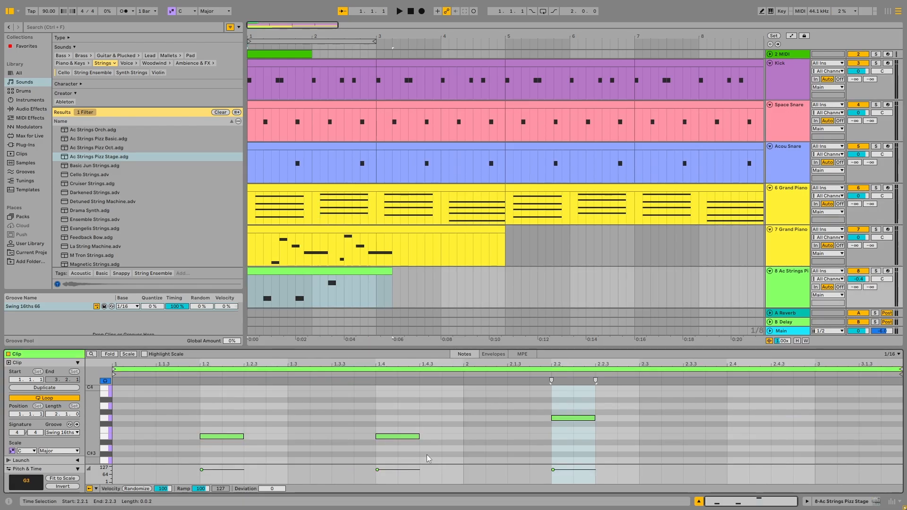
- Lower the strings note at 2.2.1 to F#3, listen to it, and add an equally long F#3 note at 2.4.1
left_click(564, 418)
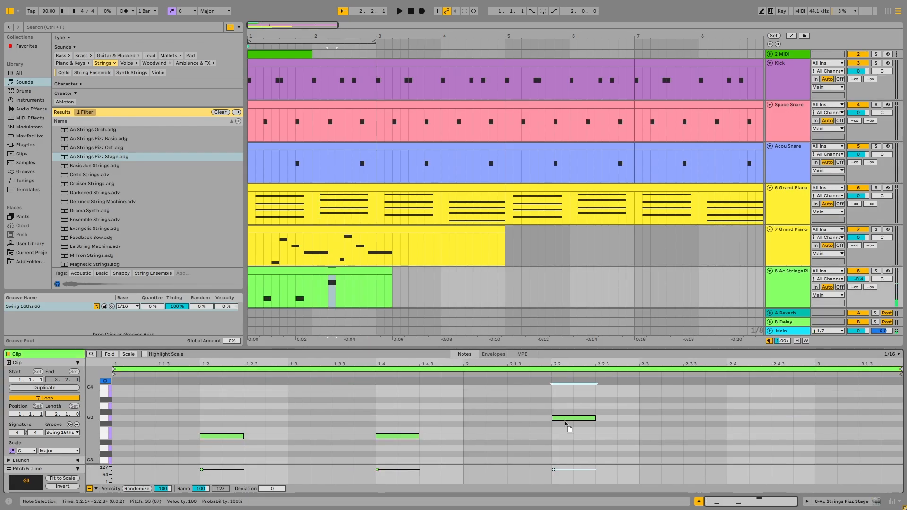
left_click_drag(565, 417, 565, 424)
key("space")
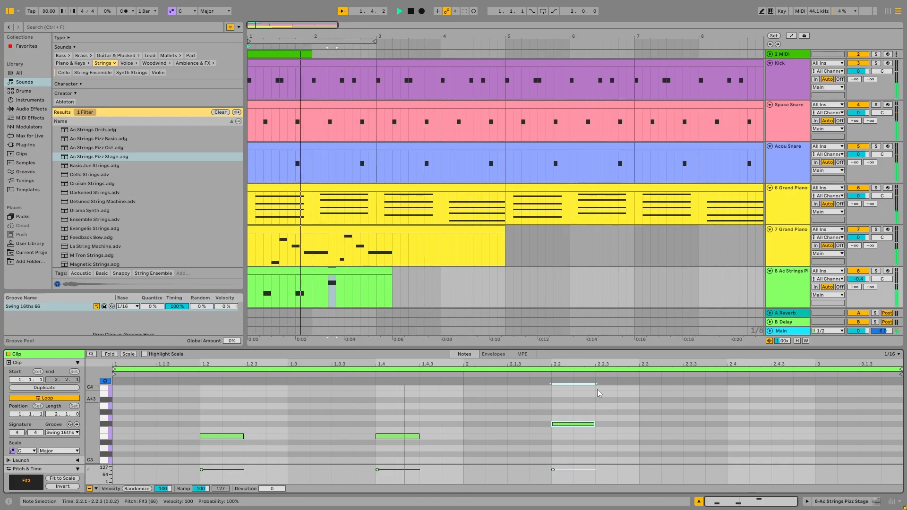
key("space")
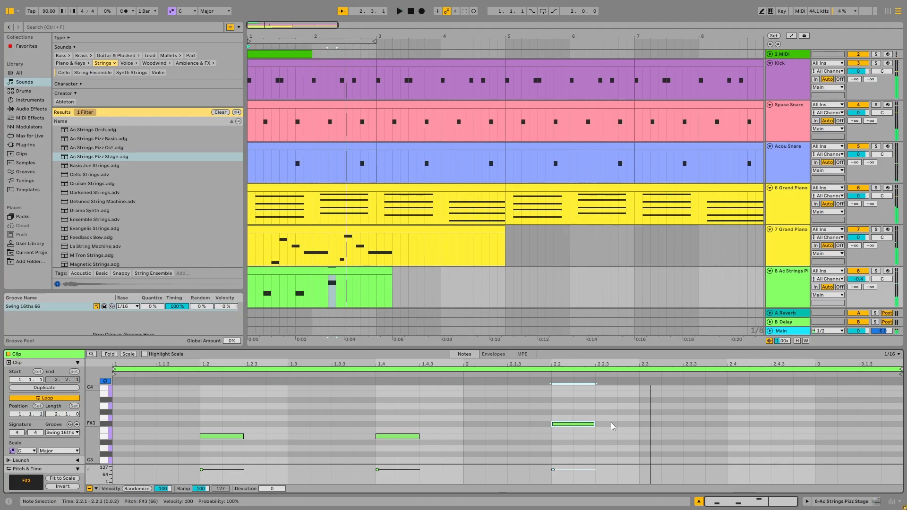
left_click(727, 424)
double_click(729, 423)
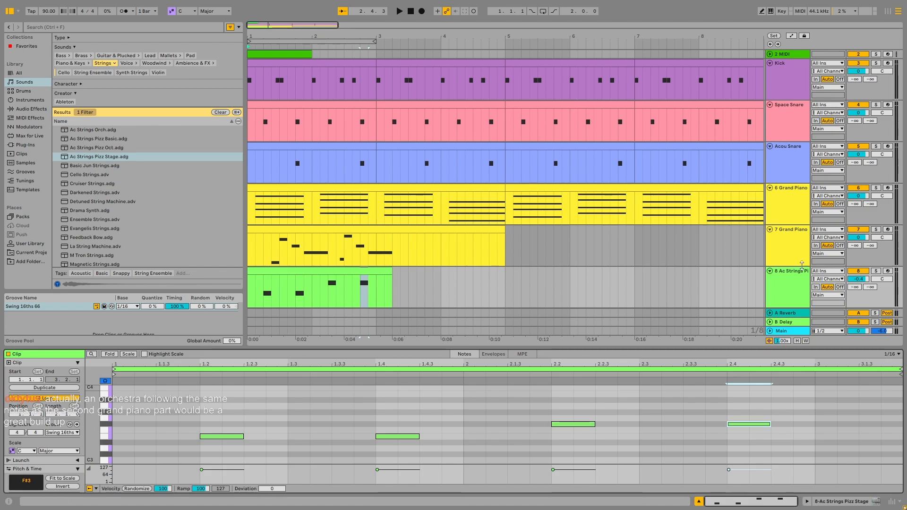
- Examine the 7 Grand Piano phrase from 2.2.1 to 3.2.1 and preview Darkened Strings.adv among the strings sounds
left_click_drag(330, 258, 395, 259)
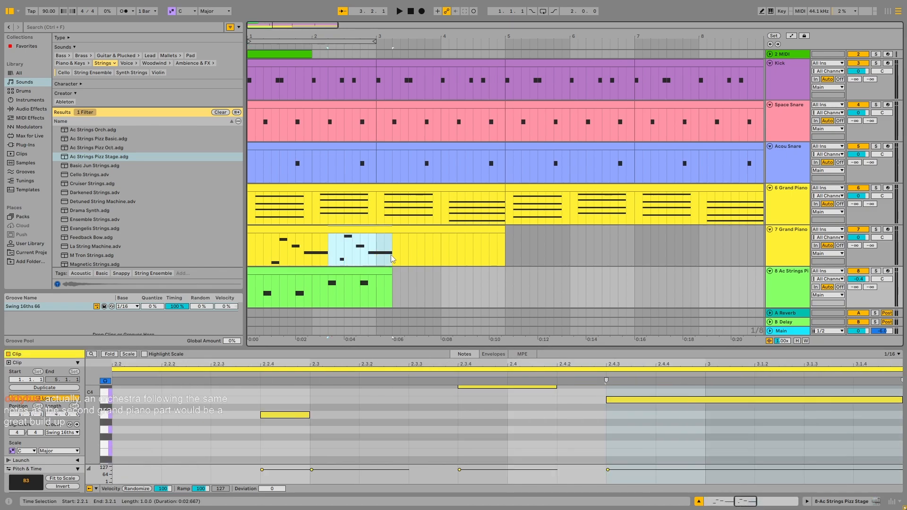
left_click(399, 259)
left_click(133, 192)
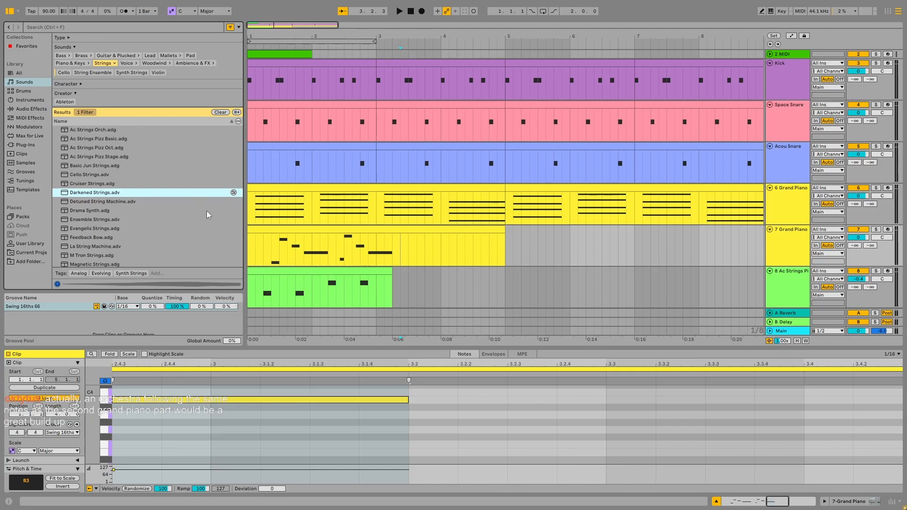
scroll(227, 203, "down", 2)
scroll(677, 248, "down", 1)
- Insert a new MIDI track below the 8 Ac Strings track and create an empty clip on it from 1.1.1 to 3.1.1
key("ctrl+shift+t")
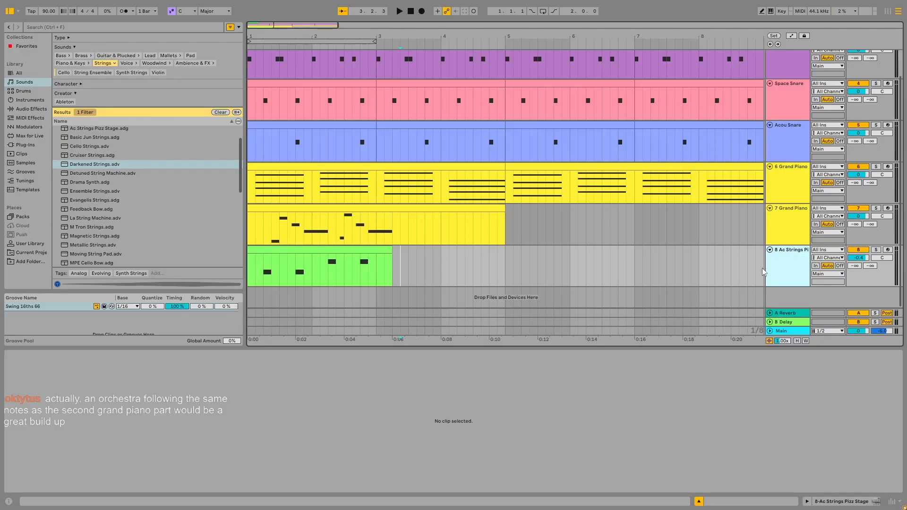
scroll(759, 268, "down", 1)
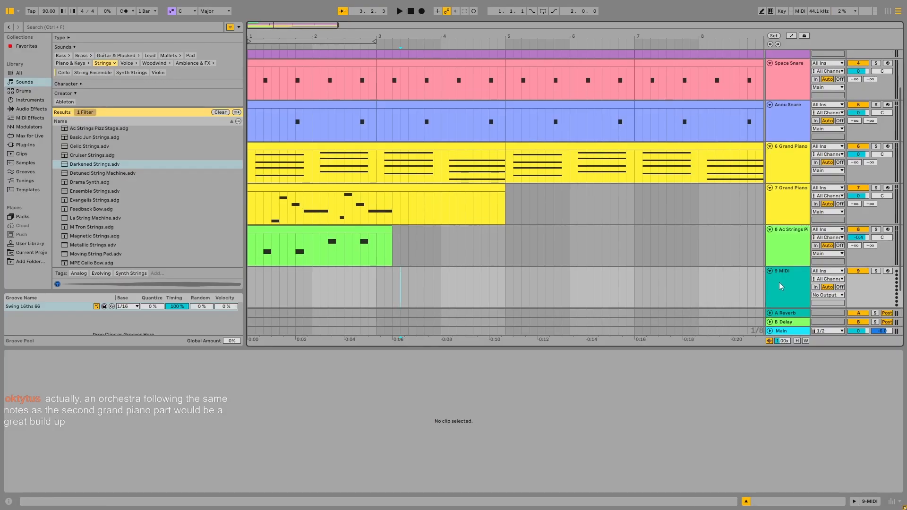
left_click_drag(254, 282, 278, 282)
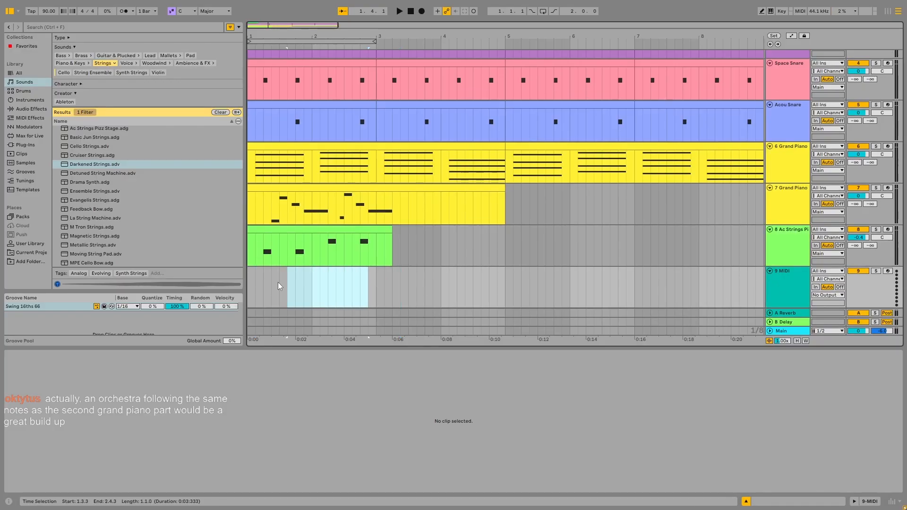
left_click_drag(374, 276, 202, 277)
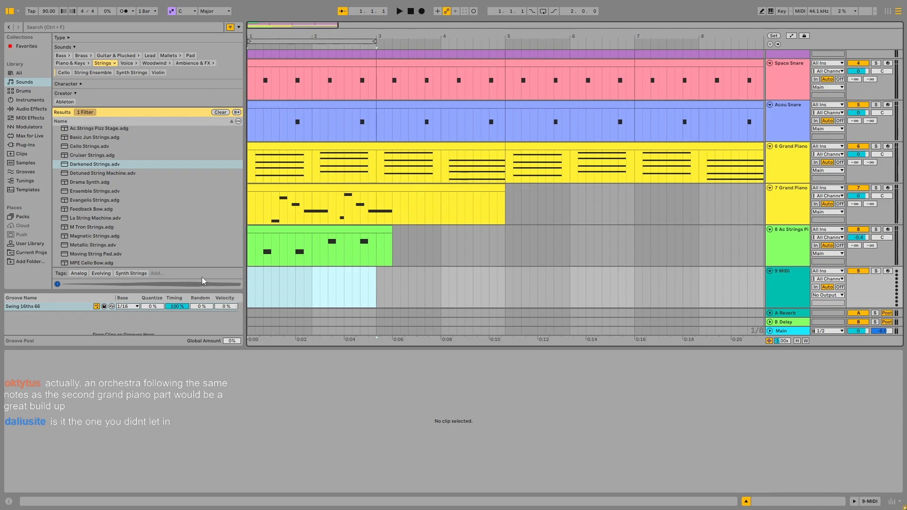
key("ctrl+shift+m")
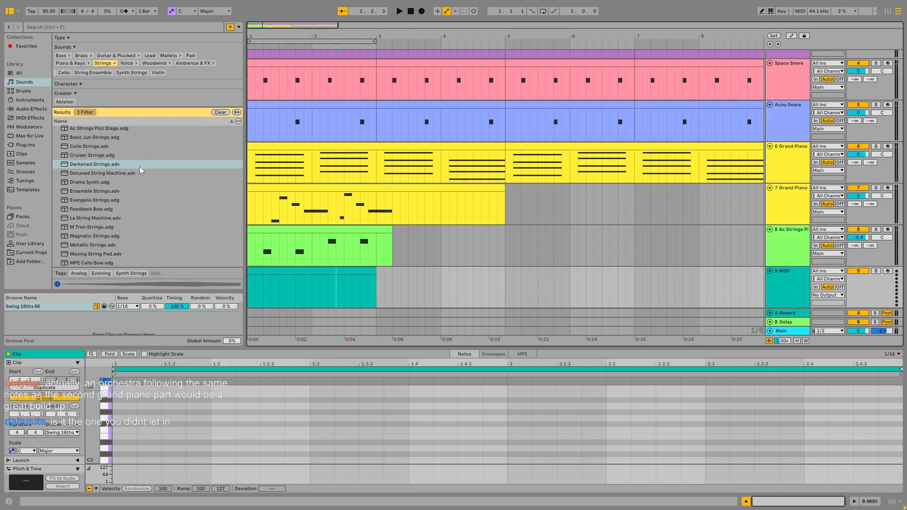
- Load the Cruiser Strings.adg instrument onto the new MIDI track
scroll(140, 167, "up", 2)
left_click(113, 184)
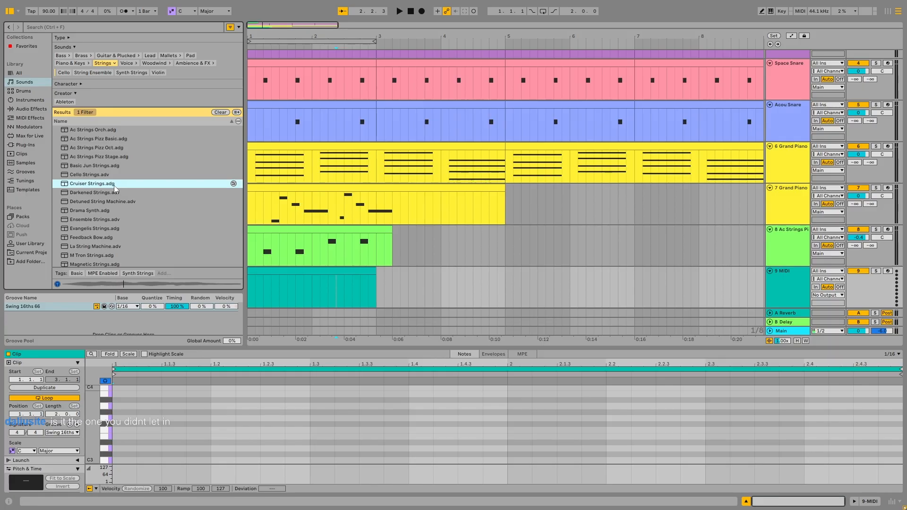
left_click_drag(115, 188, 388, 276)
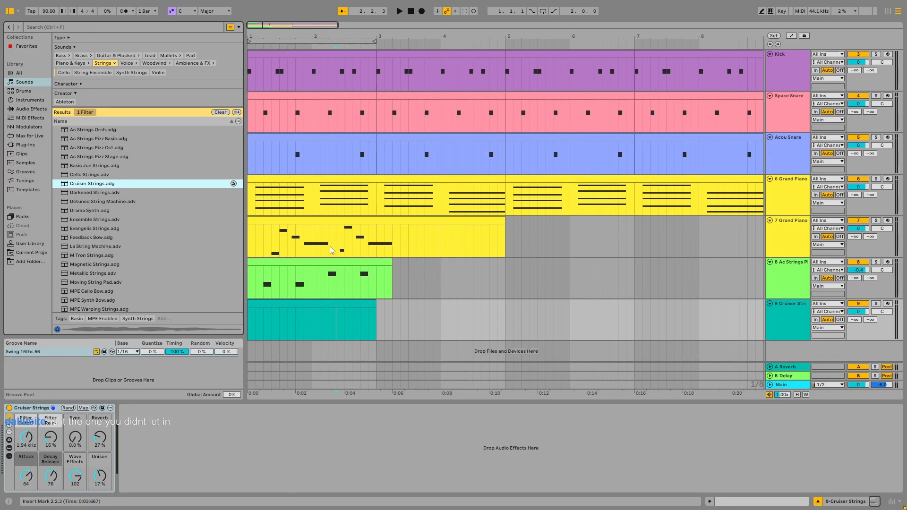
- Copy the 7 Grand Piano phrase from 2.2.1 to 3.2.1 onto the Cruiser Strings track at 2.2.1
left_click_drag(331, 250, 363, 248)
left_click(341, 233)
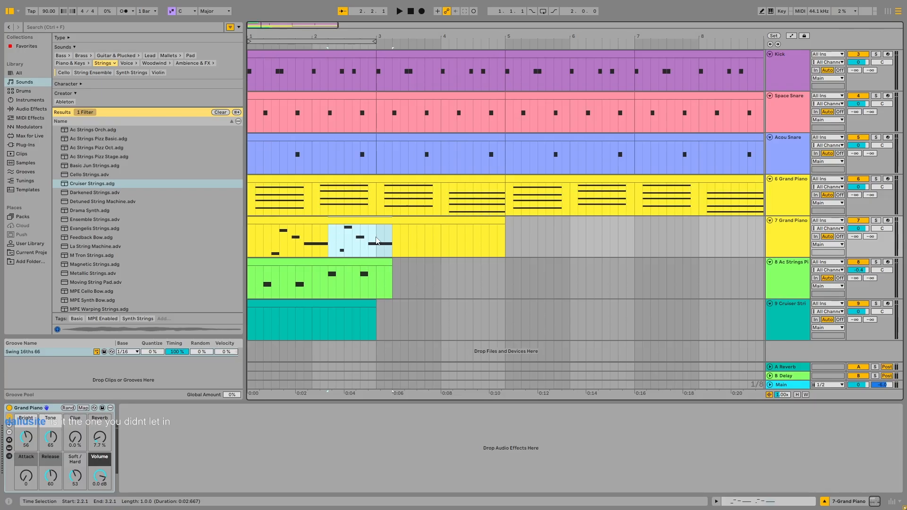
left_click(332, 324)
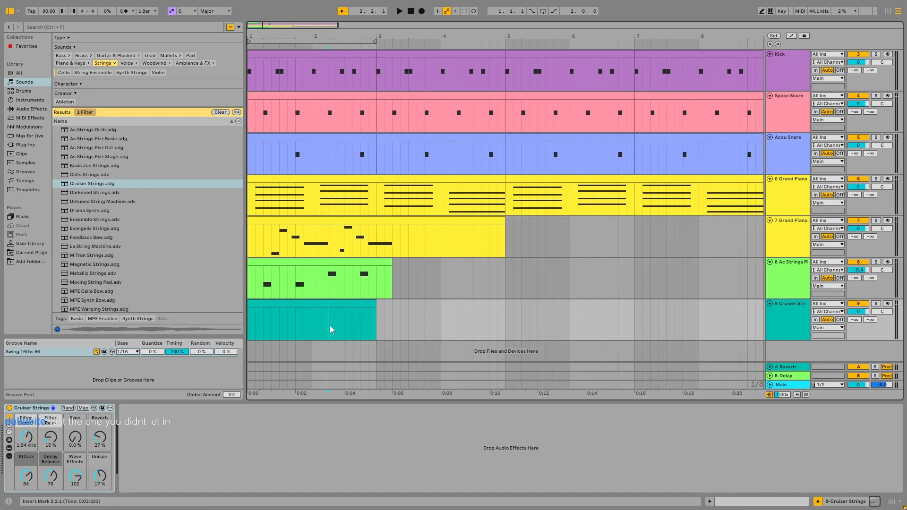
key("ctrl+v")
- Play the arrangement and lower the Cruiser Strings track's volume to -4.9
key("space")
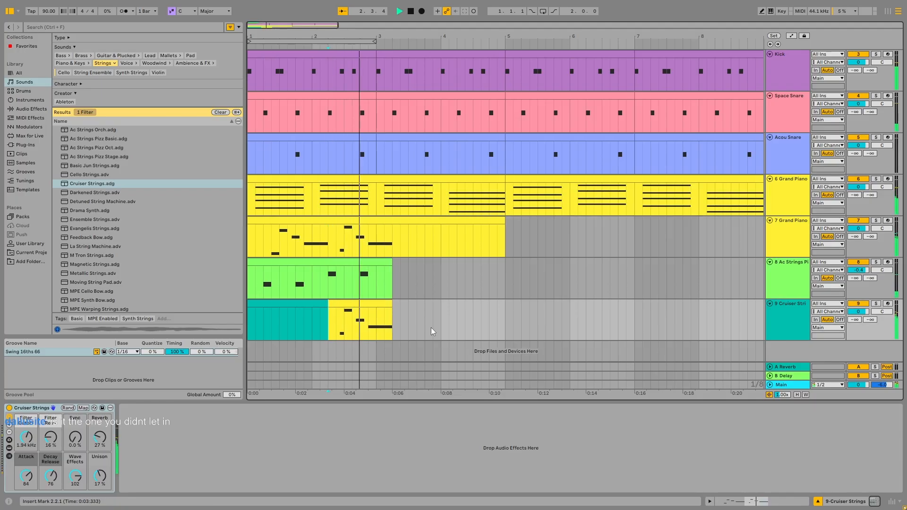
left_click_drag(858, 312, 858, 325)
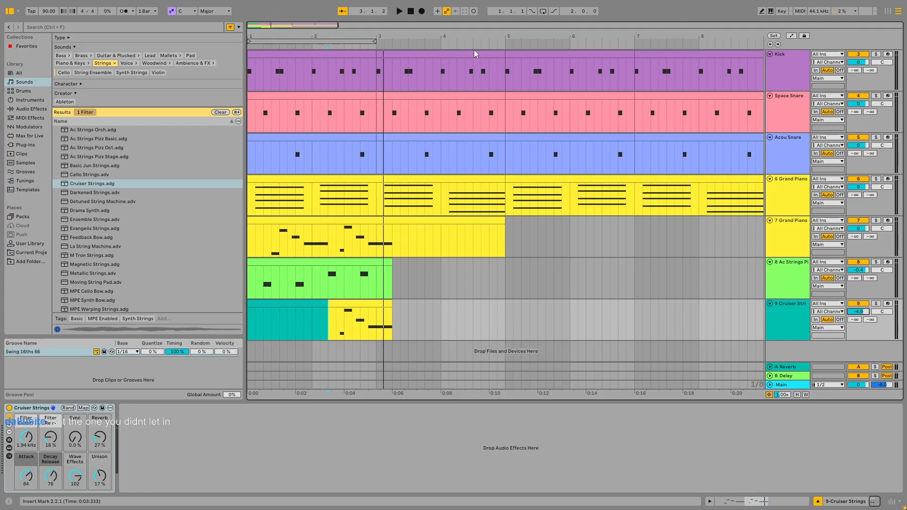
left_click(399, 12)
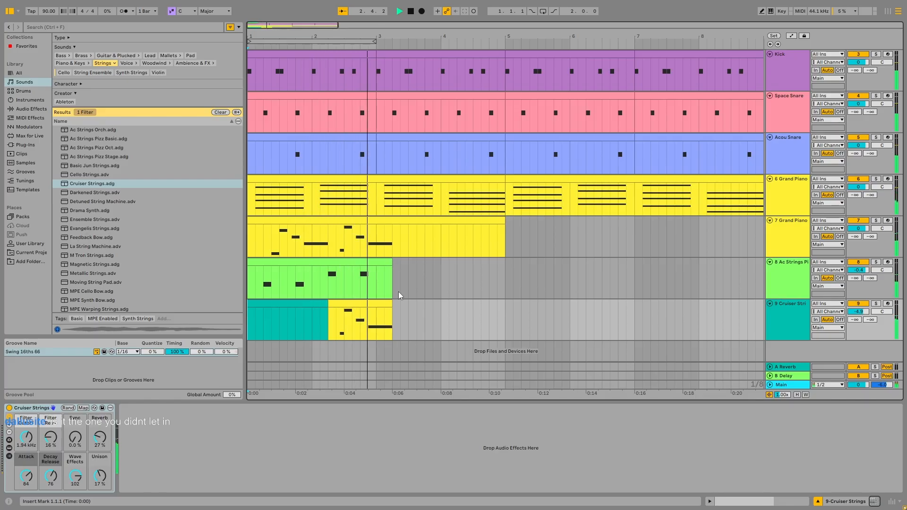
key("space")
- Open the pasted Cruiser Strings clip and transpose its note at 2.3.1 down to C#4
left_click(387, 338)
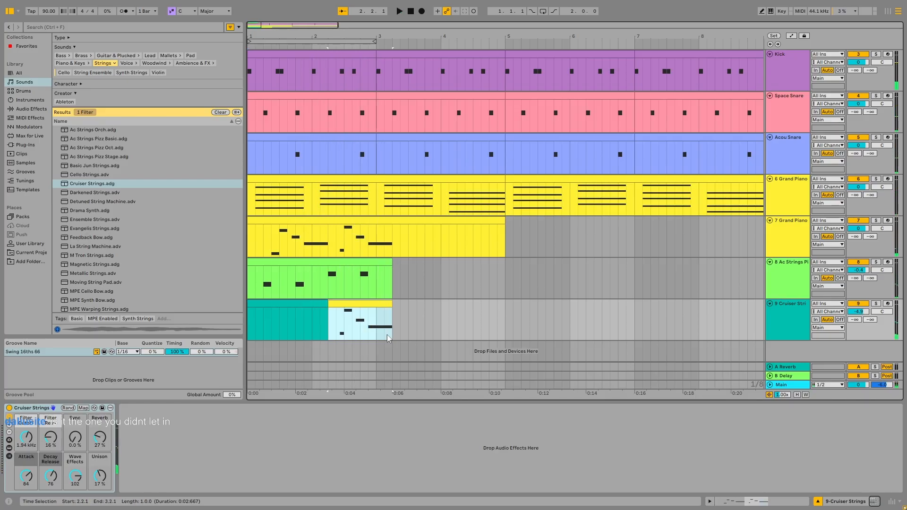
left_click(374, 316)
double_click(372, 304)
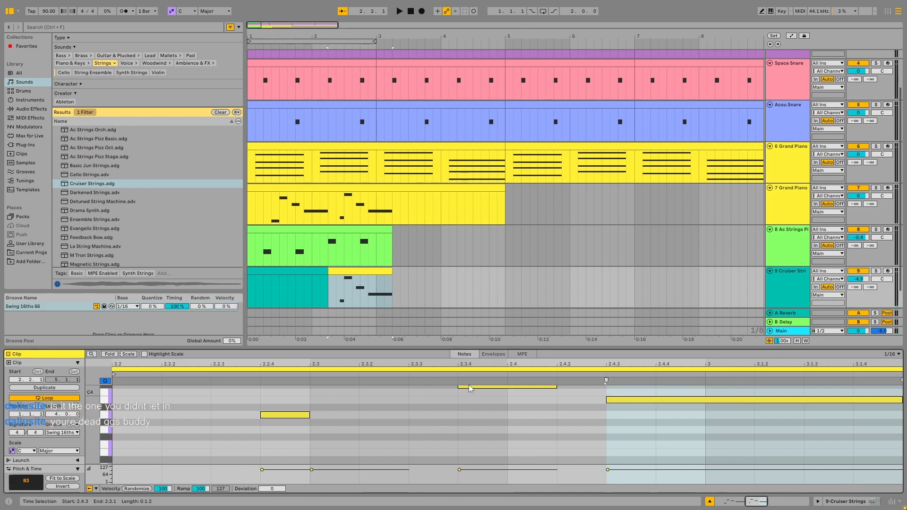
scroll(544, 425, "up", 2)
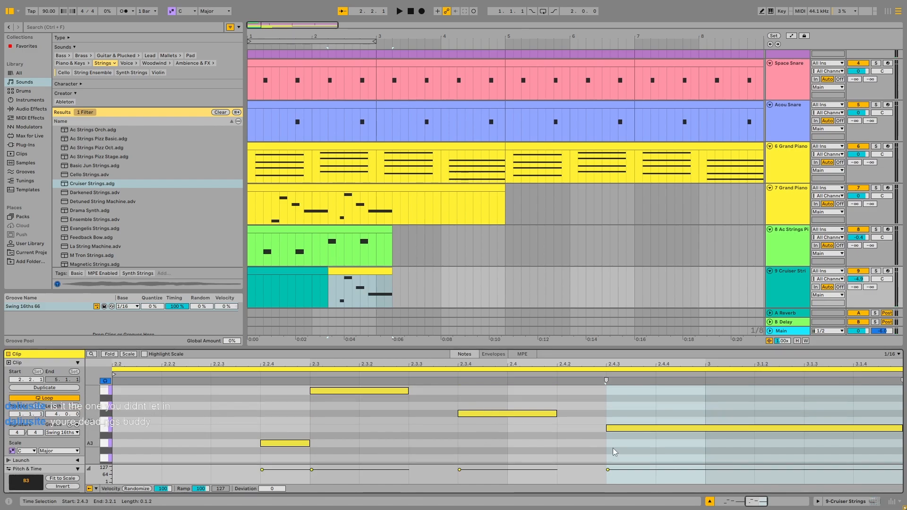
left_click(384, 391)
key("Down")
key("Down")
key("Down")
key("Down")
key("Down")
key("Down")
key("Down")
key("Down")
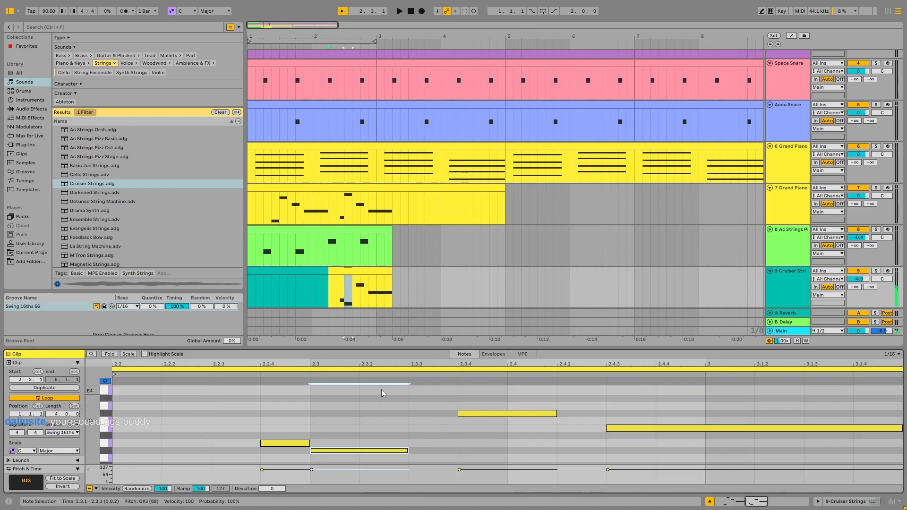
key("Up")
key("Up")
key("Up")
key("Up")
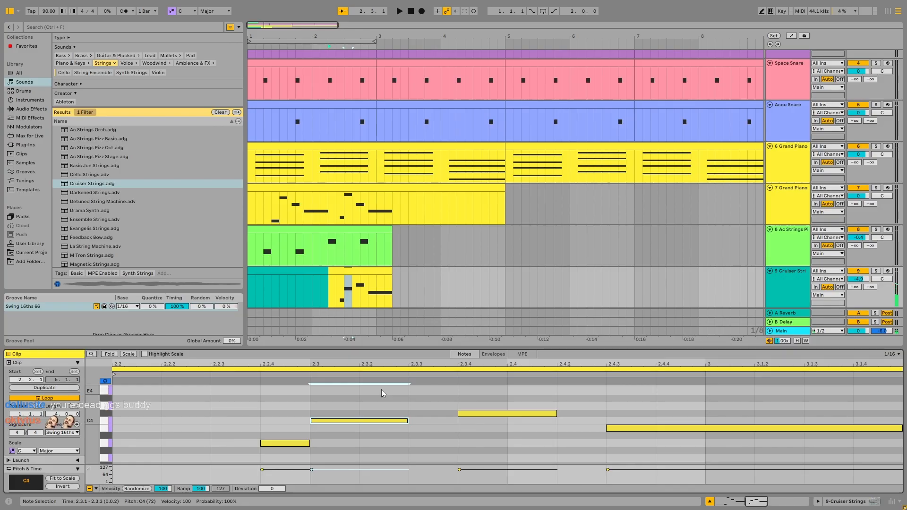
key("Up")
- Raise the Cruiser Strings note at 2.3.4 to E4 and listen to the phrase
left_click(462, 414)
key("Up")
key("Up")
key("Up")
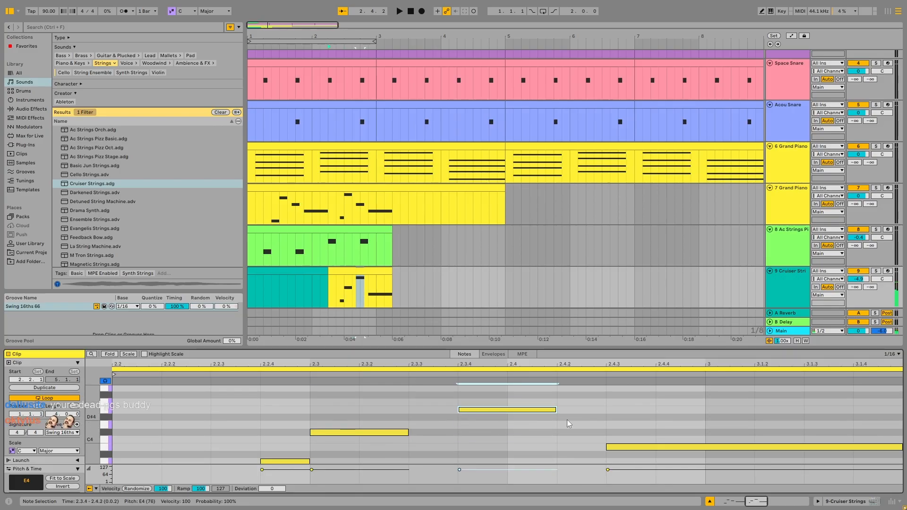
key("space")
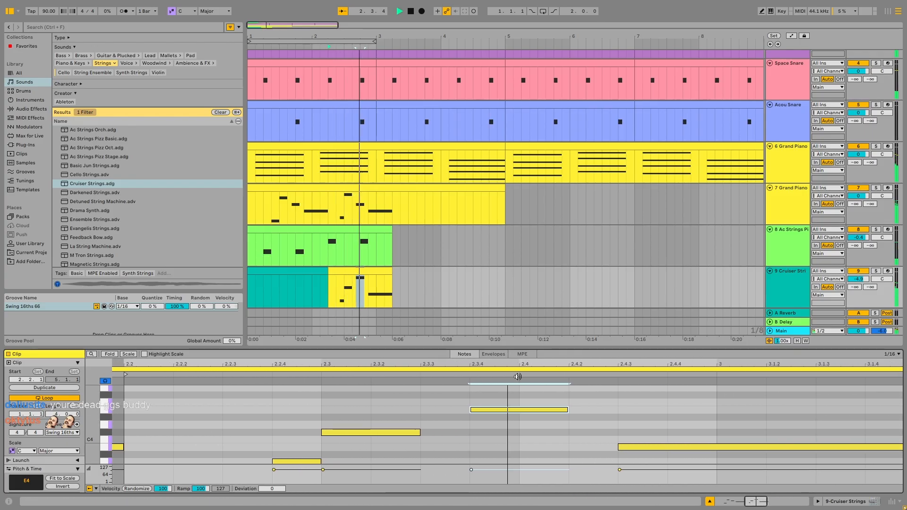
key("space")
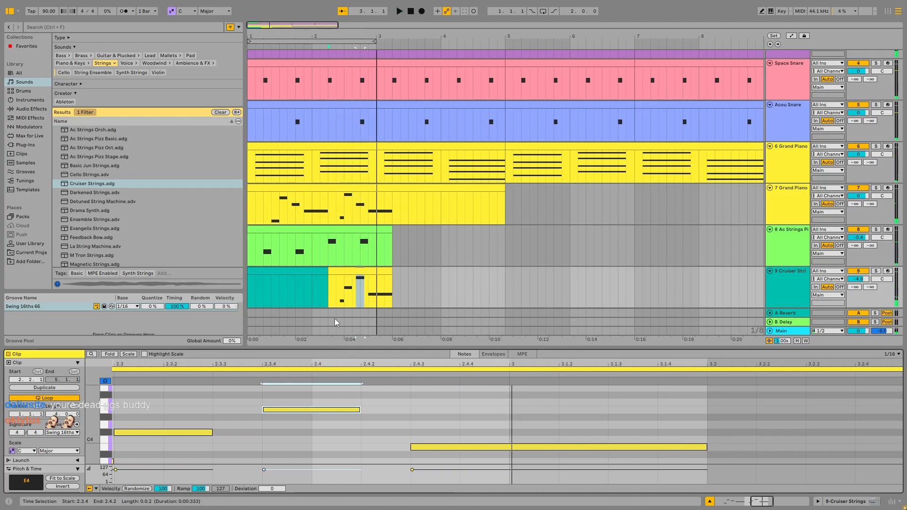
- Lower the Cruiser Strings track's volume further and pan it to 17L while checking the playback
key("space")
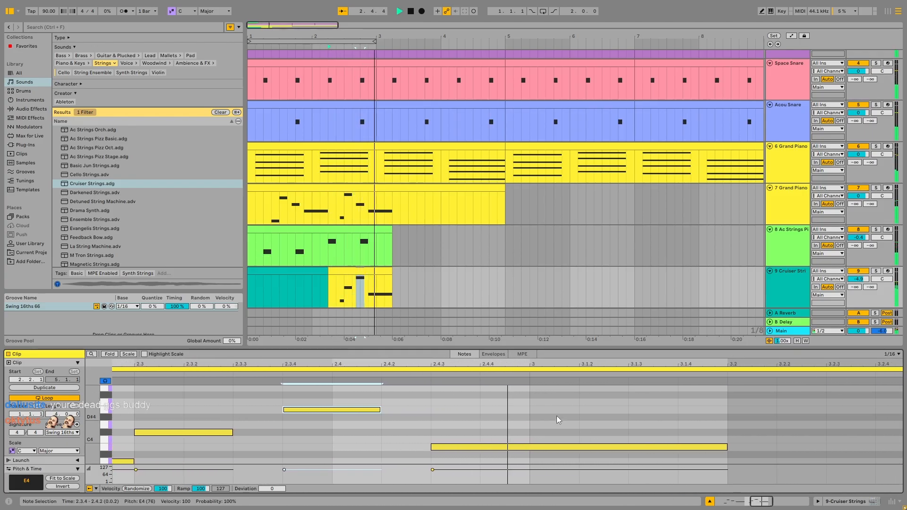
key("space")
left_click_drag(858, 279, 882, 296)
key("space")
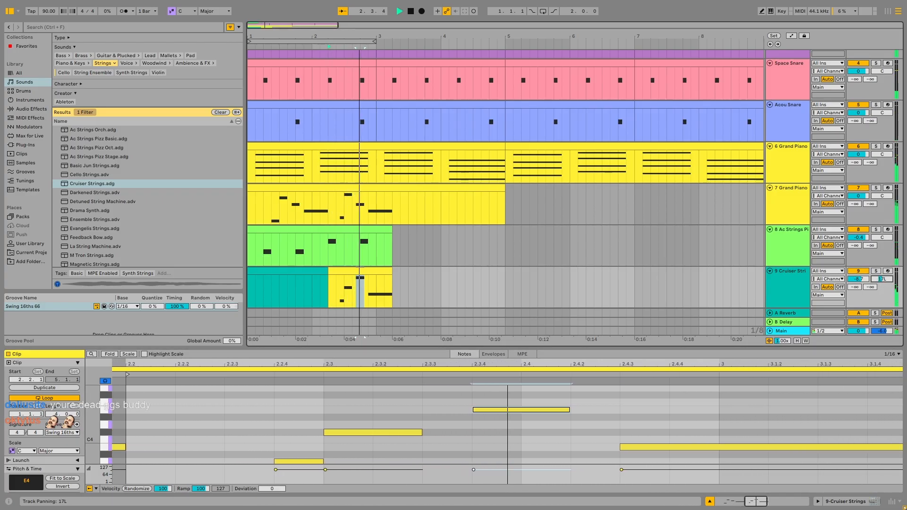
key("space")
- Pan the 8 Ac Strings track to the right and set the Cruiser Strings track's panning to 27L, listening to the balance
left_click_drag(883, 237, 883, 222)
key("space")
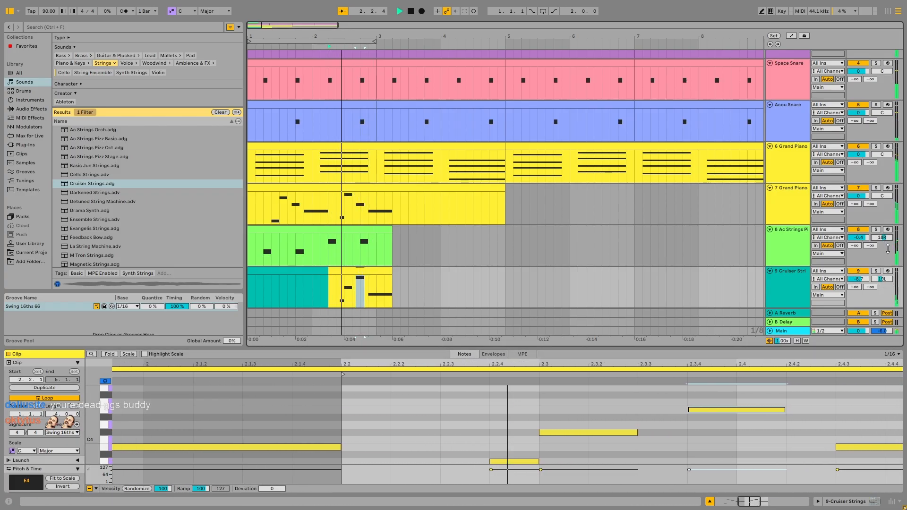
key("space")
key("space")
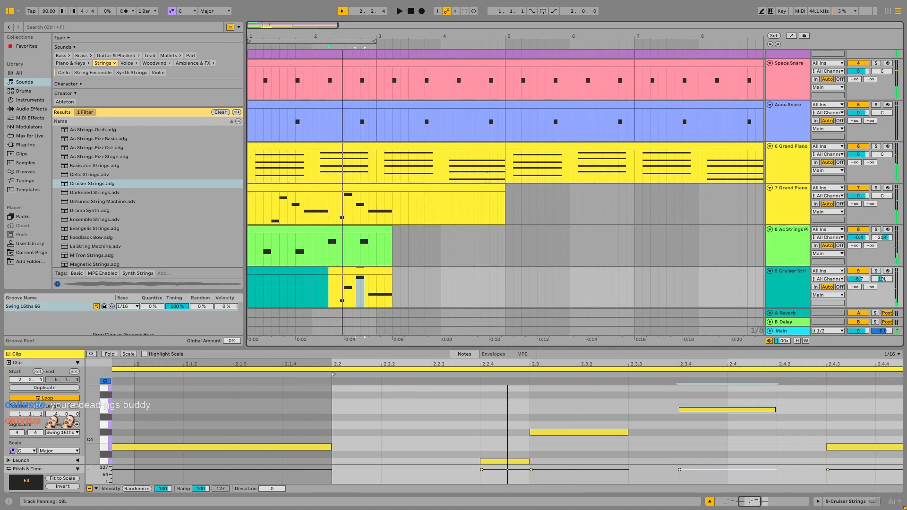
key("space")
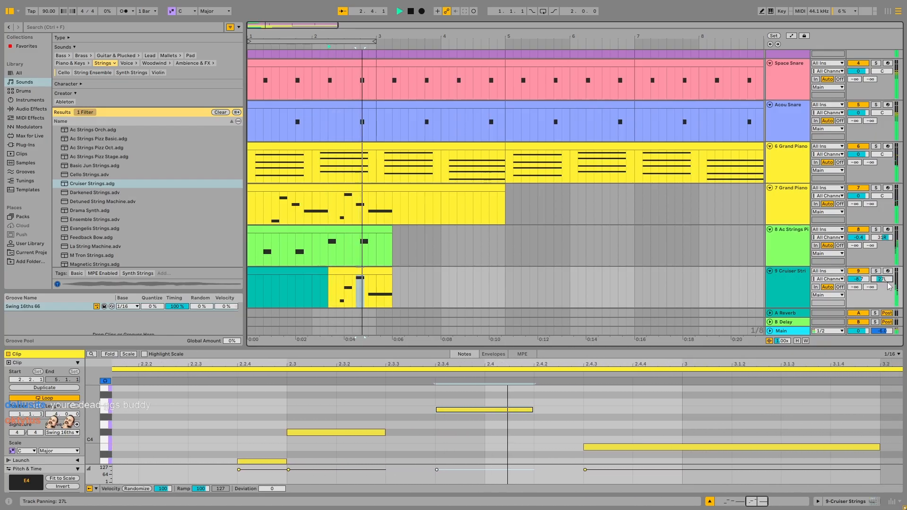
key("space")
- Select the Cruiser Strings clip from 2.2.1 to 3.2.1 and listen to it with the other tracks
left_click(355, 272)
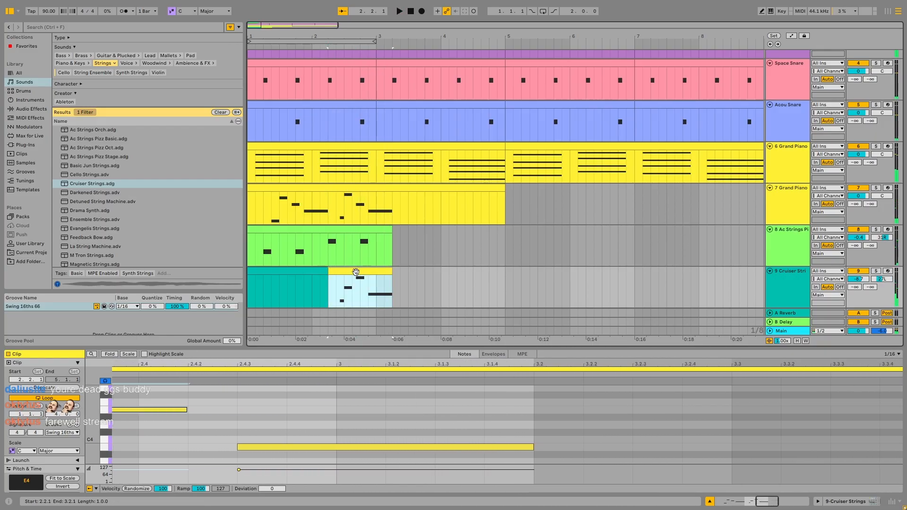
scroll(356, 273, "down", 1)
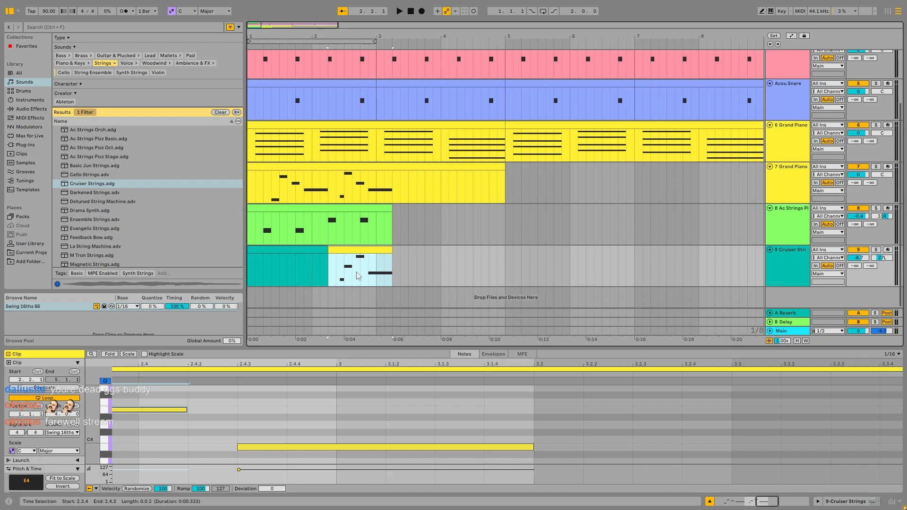
key("space")
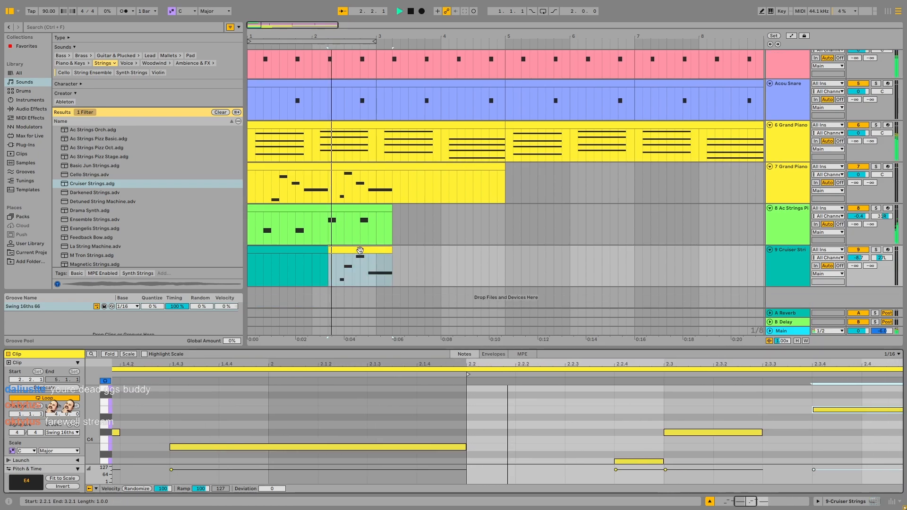
left_click(415, 266)
double_click(375, 255)
key("space")
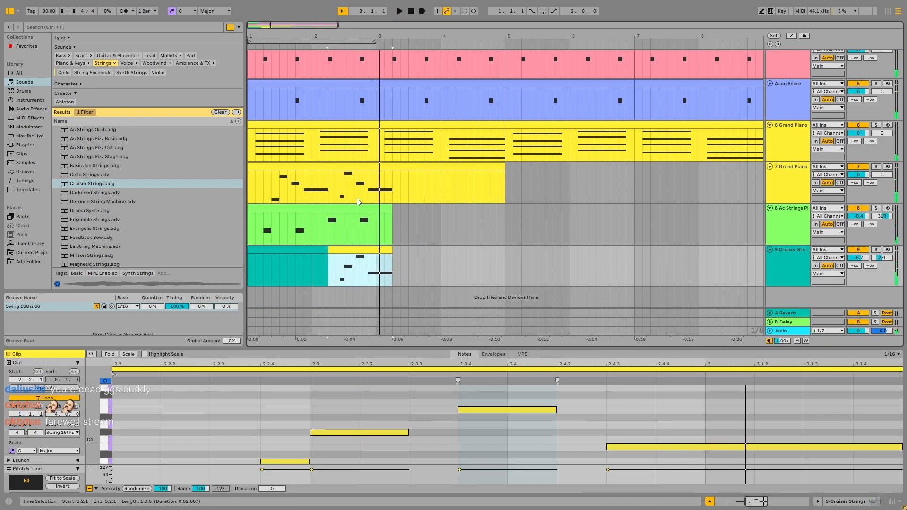
- Copy the 7 Grand Piano phrase from 2.2.1 to 3.2.1 onto the Cruiser Strings track at 2.2.1 and delete the excess after 3.2.1
left_click_drag(330, 189, 390, 194)
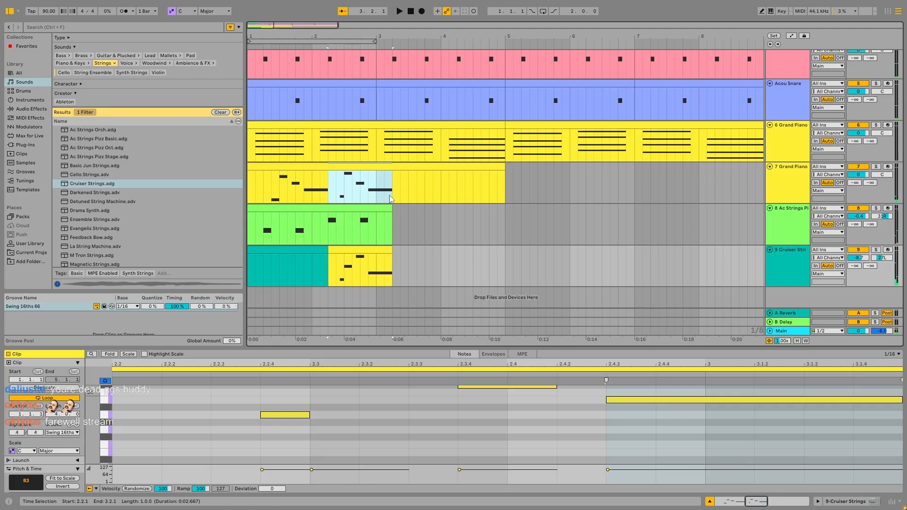
left_click(333, 279)
key("ctrl+v")
left_click(330, 274)
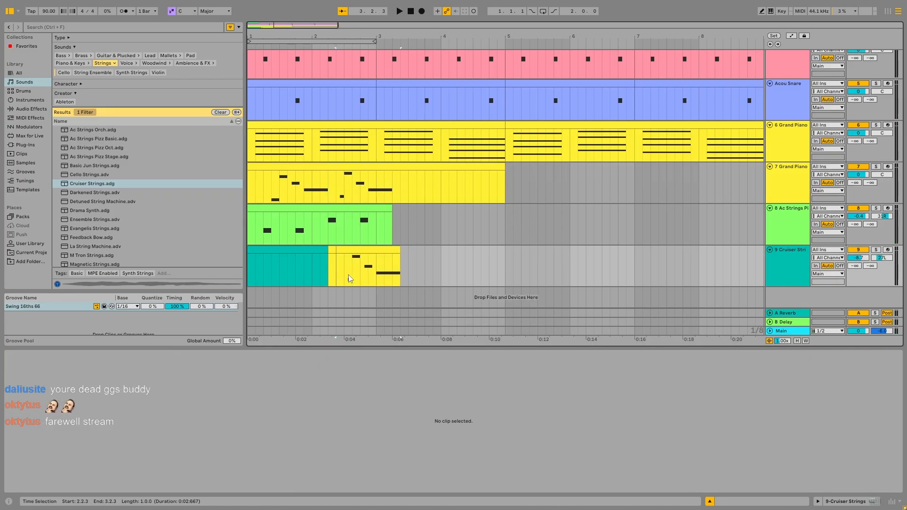
left_click(334, 274)
key("ctrl+v")
left_click(395, 251)
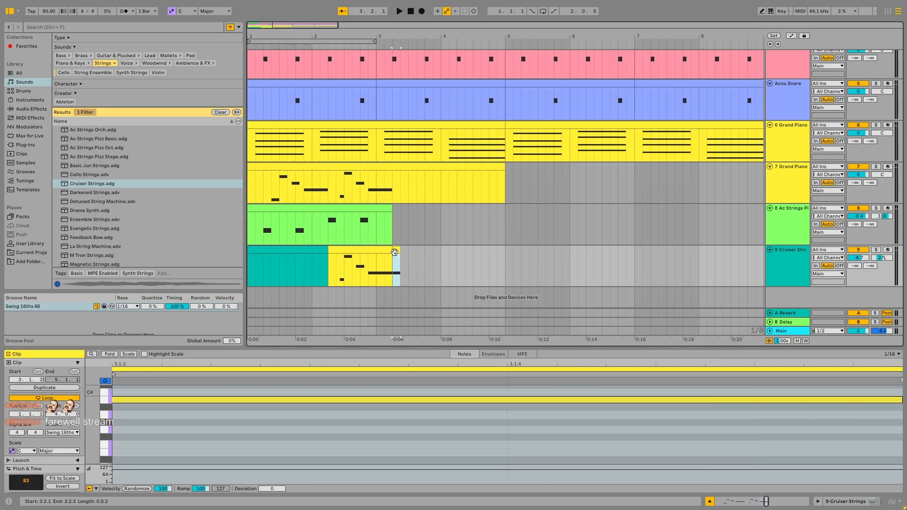
key("Delete")
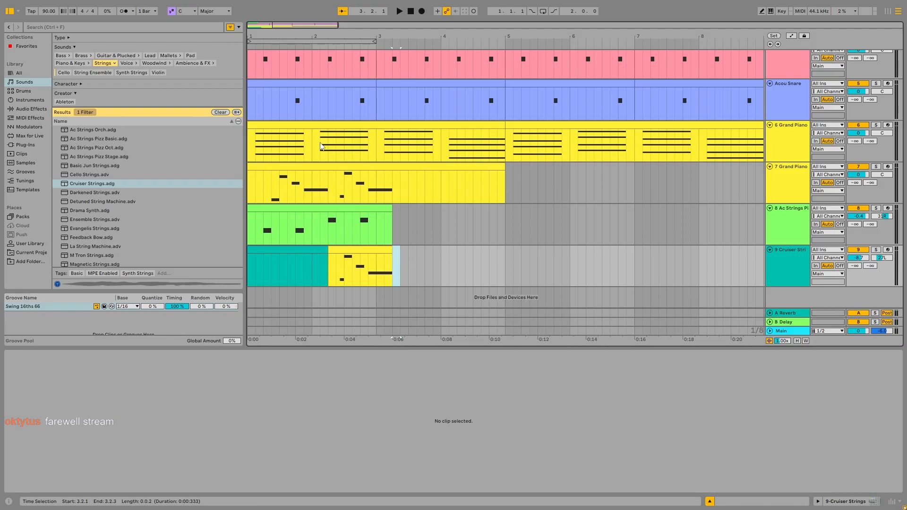
- Play the arrangement from the start to hear the copied Cruiser Strings phrase with the other tracks
left_click(410, 11)
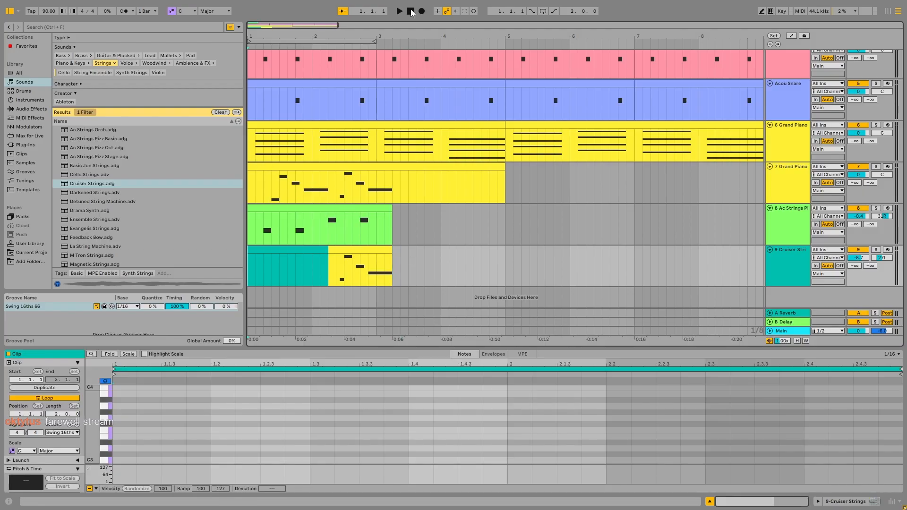
key("space")
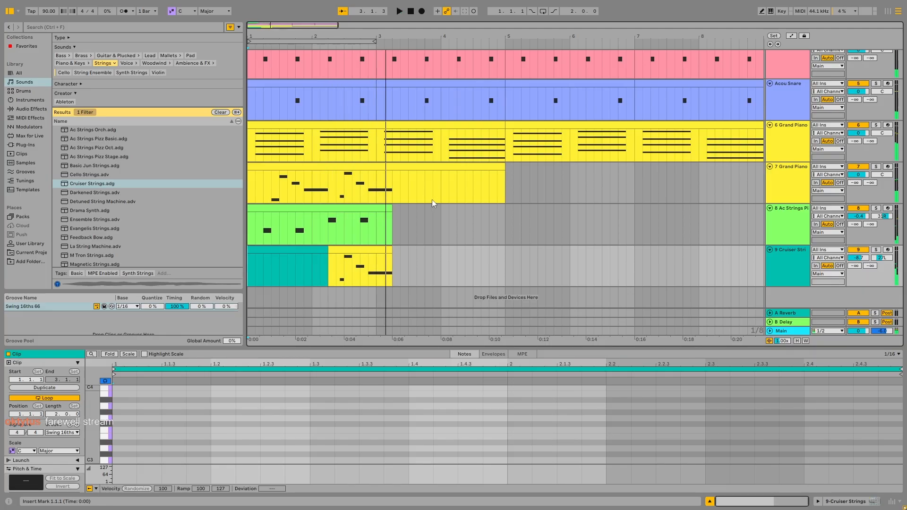
key("space")
- Select the 7 Grand Piano melody clip, solo its track and listen to the melody from the start
left_click(409, 168)
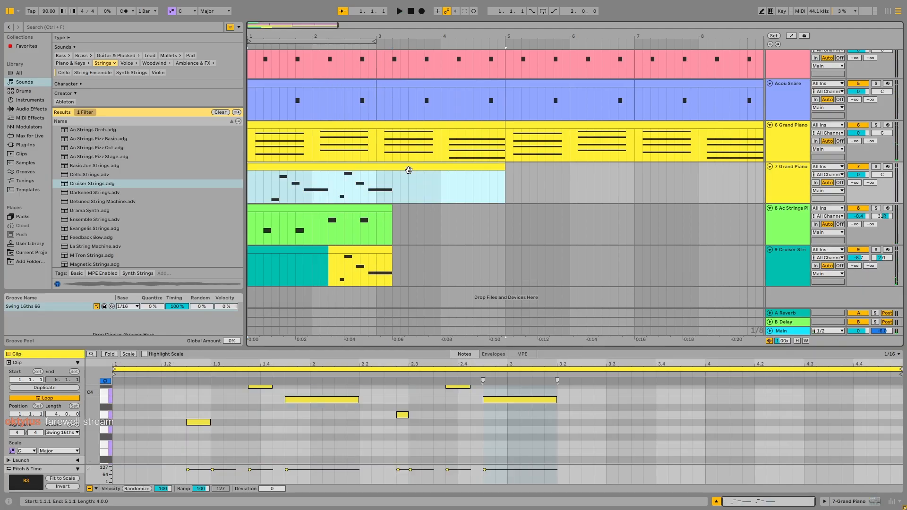
left_click(392, 189)
left_click(378, 166)
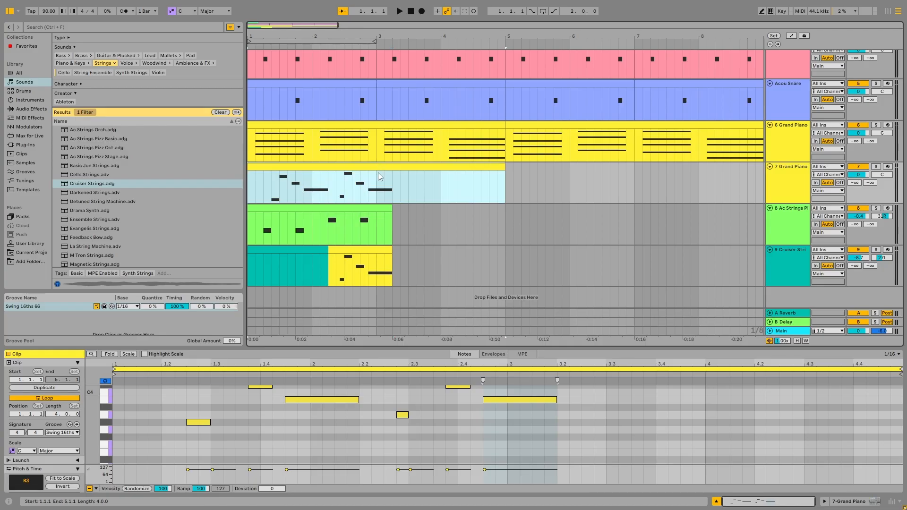
scroll(565, 420, "up", 2)
key("space")
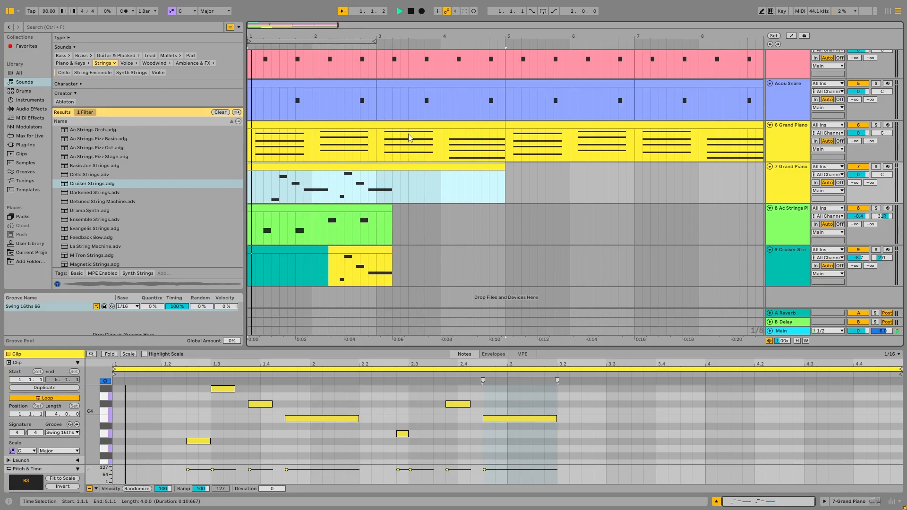
key("s")
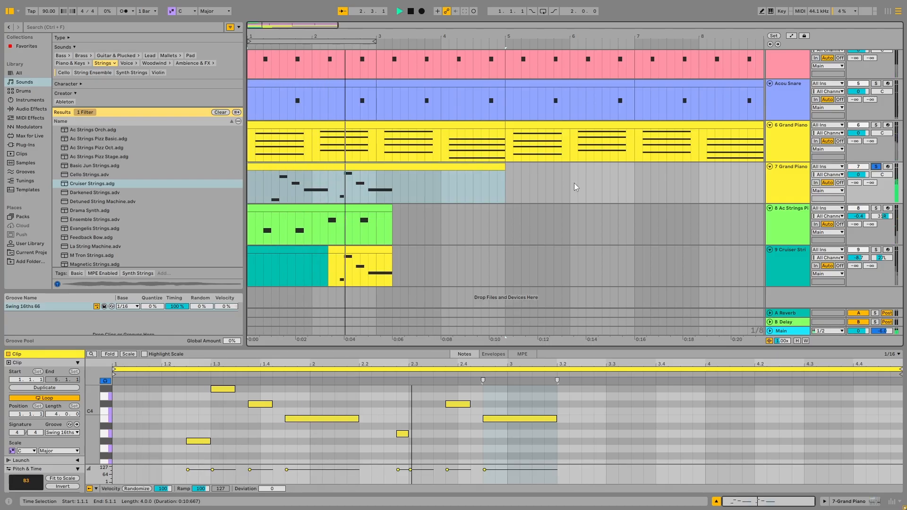
key("space")
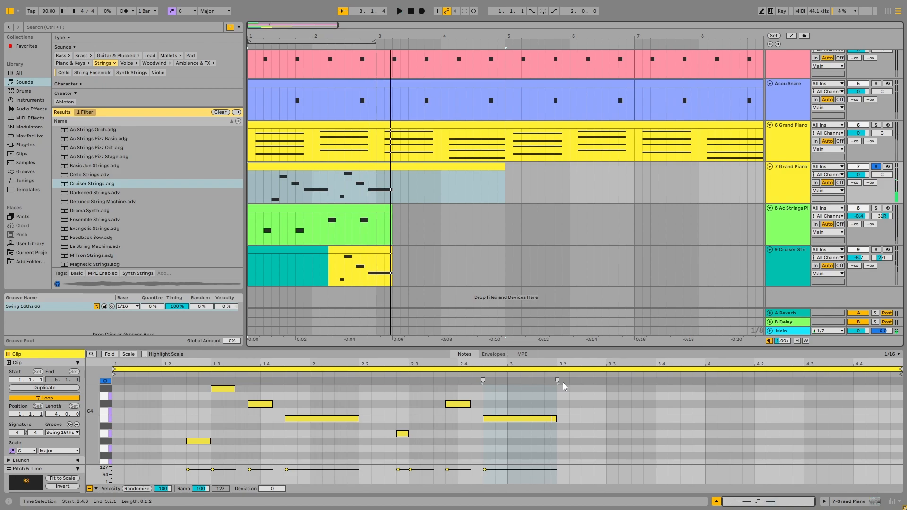
left_click(606, 409)
scroll(606, 409, "up", 1)
scroll(606, 407, "down", 1)
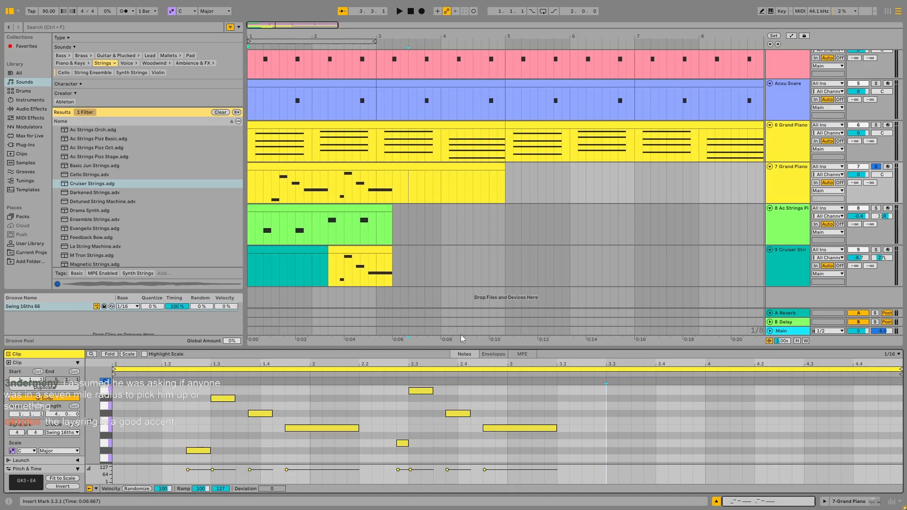
- Solo the Cruiser Strings track together with the piano melody and listen to its clip from 2.2.1
left_click(875, 250)
left_click(354, 258)
key("space")
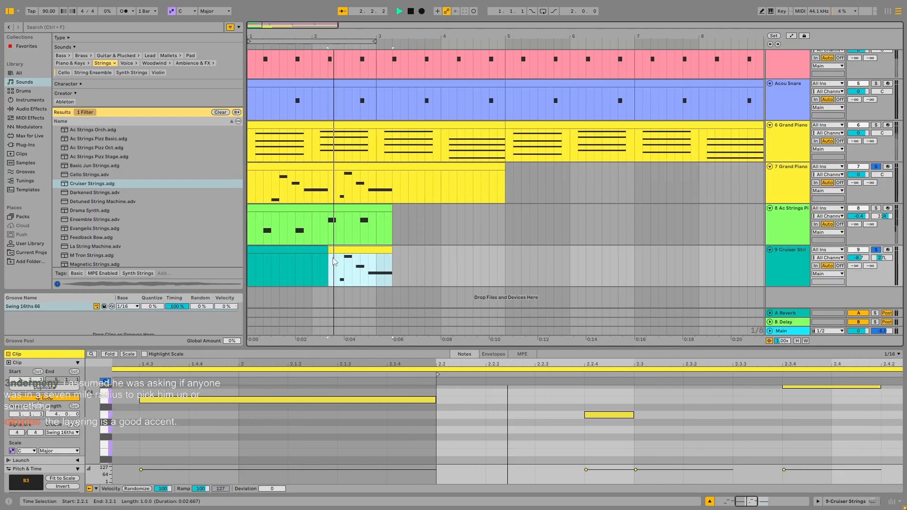
left_click(456, 262)
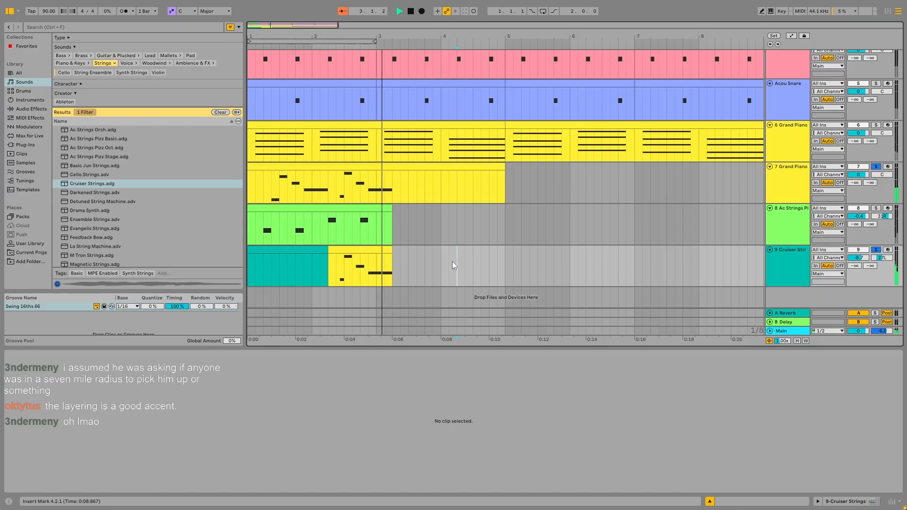
key("space")
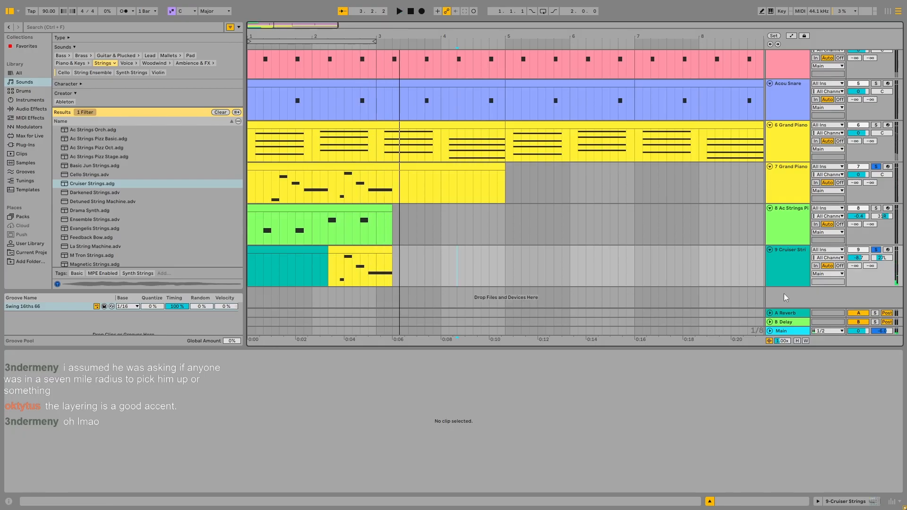
- Insert a new MIDI track below Cruiser Strings and audition the Piano & Keys presets through Ancient Dream, Arcade Keys, Attack Keys and B-Stock
key("ctrl+shift+t")
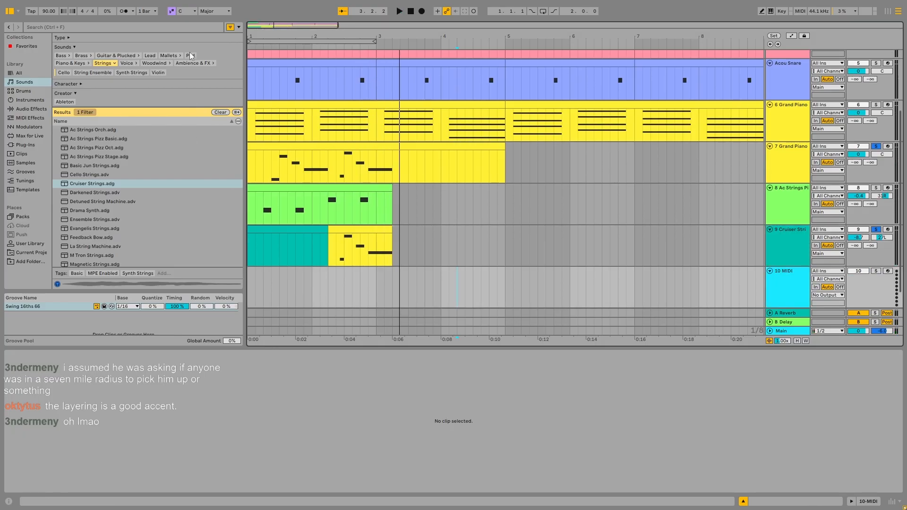
left_click(85, 63)
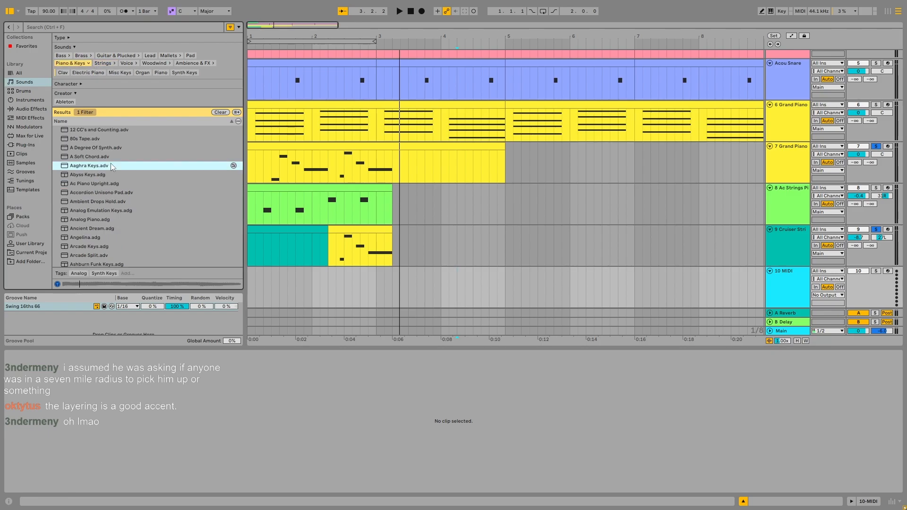
scroll(108, 164, "down", 1)
left_click(106, 156)
left_click(105, 165)
left_click(103, 175)
left_click(103, 183)
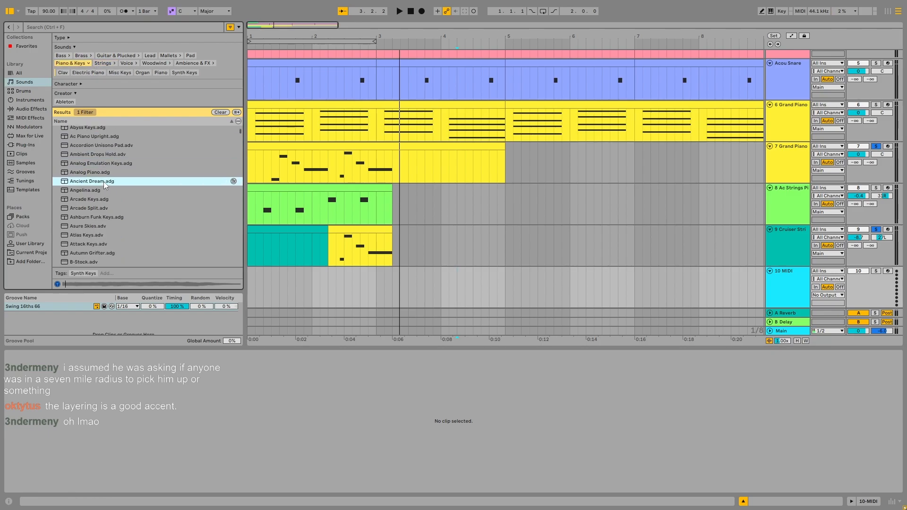
left_click(107, 173)
scroll(109, 172, "down", 1)
left_click(109, 162)
left_click(109, 171)
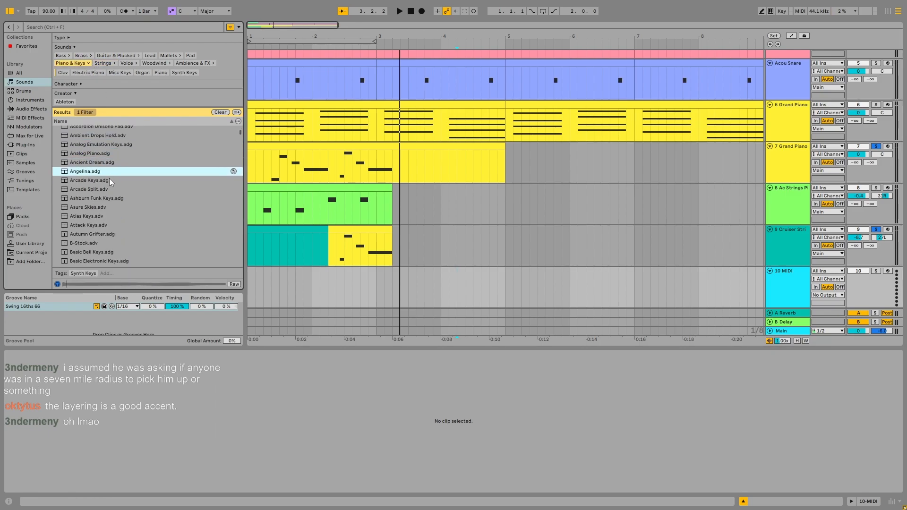
left_click(110, 180)
left_click(110, 174)
left_click(104, 182)
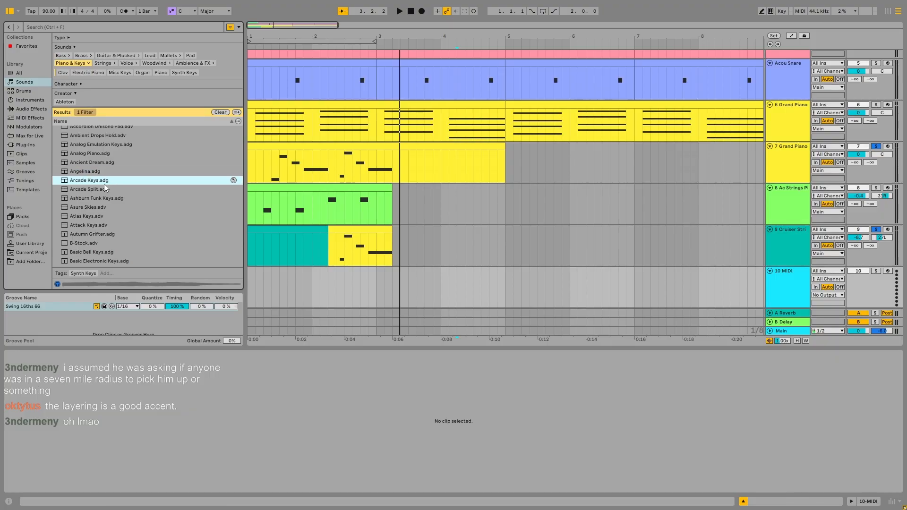
left_click(104, 189)
left_click(106, 197)
left_click(108, 190)
scroll(108, 189, "down", 3)
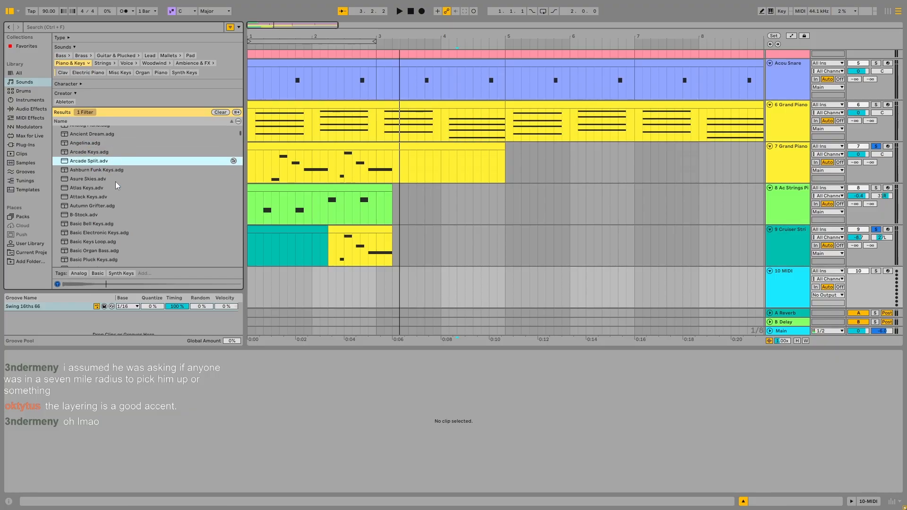
key("Up")
left_click(90, 173)
left_click(92, 180)
left_click(94, 188)
left_click(97, 197)
scroll(104, 189, "down", 4)
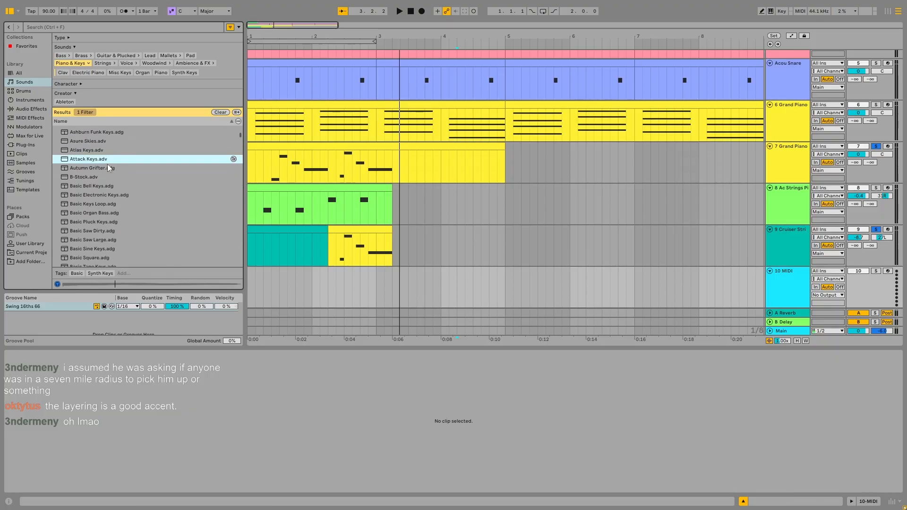
left_click(105, 169)
left_click(105, 177)
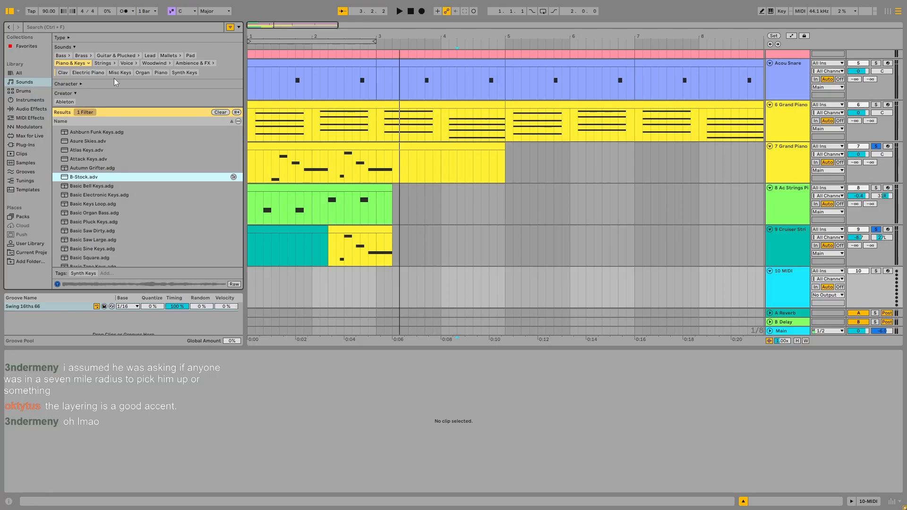
- Audition the Guitar & Plucked presets from Basic Vintage Pluck to Clean Chorus Guitar
left_click(130, 56)
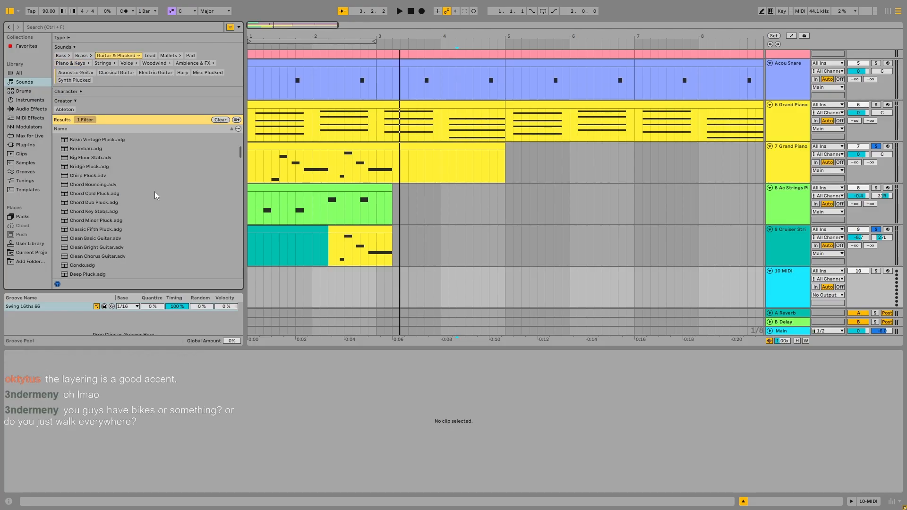
left_click(88, 140)
left_click(90, 148)
left_click(95, 157)
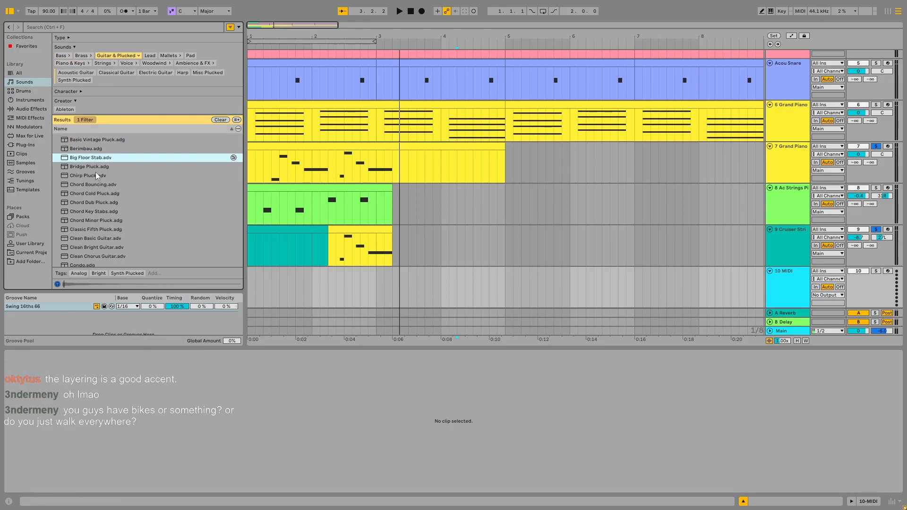
left_click(97, 175)
left_click(98, 184)
scroll(107, 168, "down", 2)
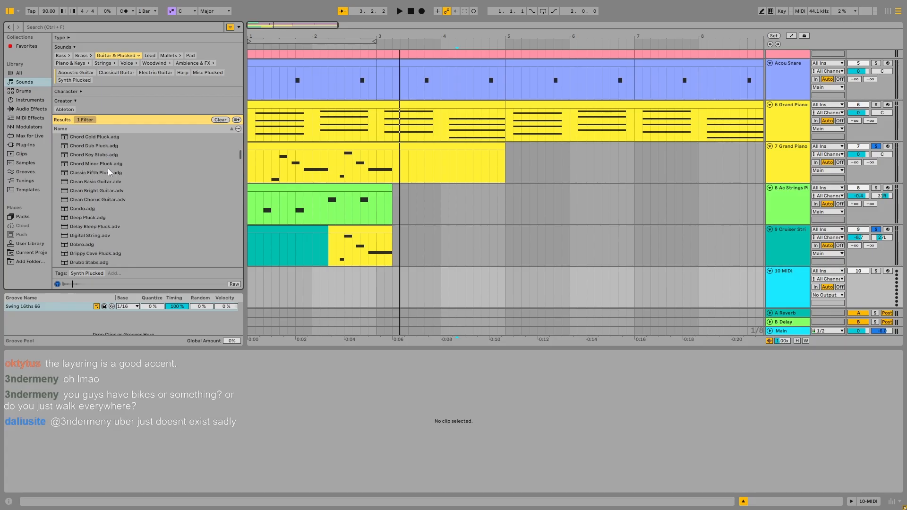
left_click(101, 155)
left_click(101, 164)
left_click(101, 173)
left_click(100, 182)
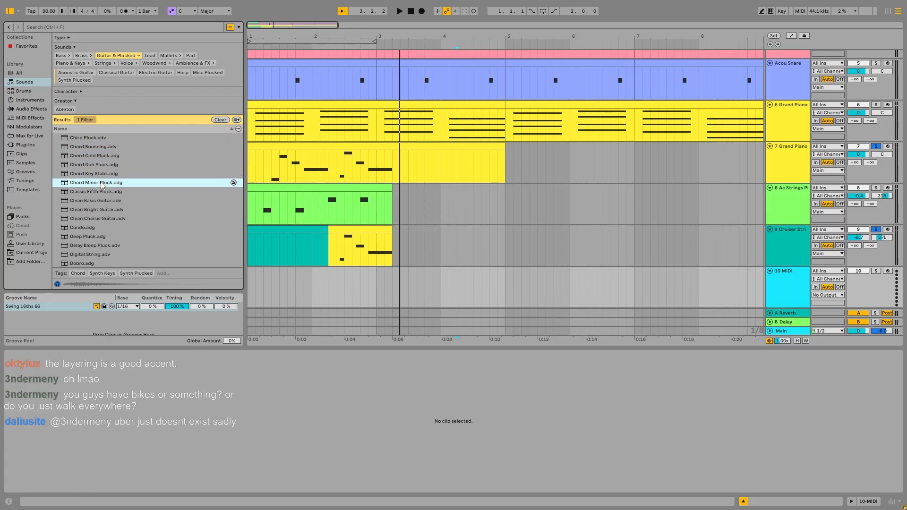
left_click(101, 191)
left_click(101, 201)
left_click(103, 209)
left_click(105, 218)
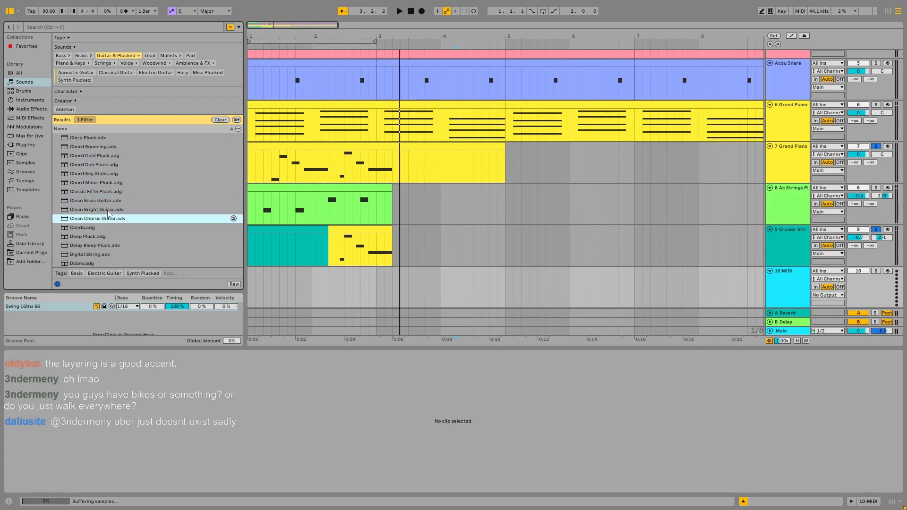
- Load the Clean Basic Guitar preset onto the new MIDI track and copy the Cruiser Strings clip to it at 2.2.1
left_click(108, 202)
left_click_drag(107, 202, 780, 286)
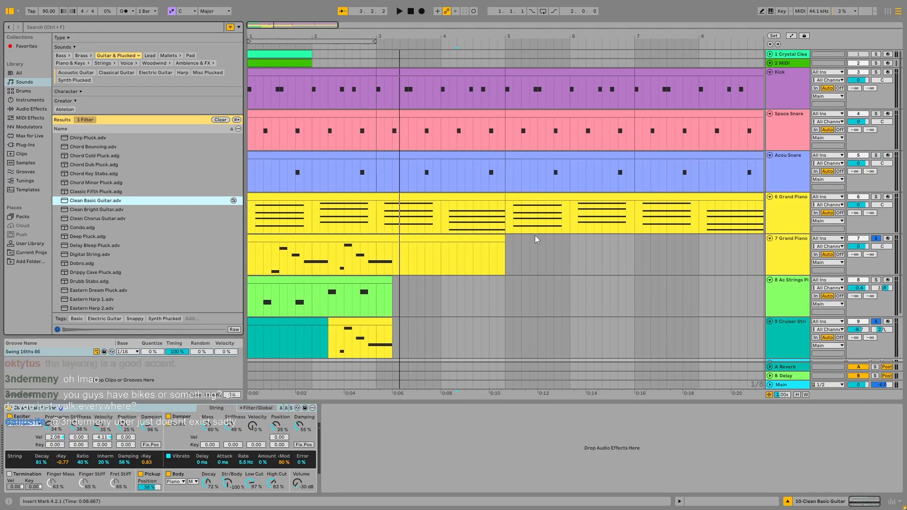
scroll(358, 281, "down", 2)
left_click(354, 266)
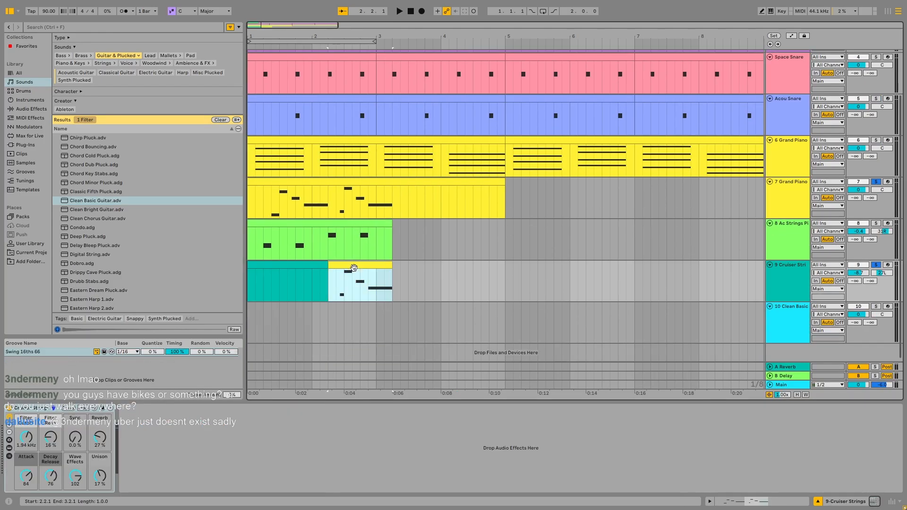
left_click(332, 324)
key("ctrl+v")
- Pan the Clean Basic Guitar track to 36R, solo it with the piano and Cruiser Strings, and listen to the layered phrase
mouse_move(878, 314)
left_mouse_down()
mouse_move(878, 305)
mouse_move(886, 318)
left_mouse_up()
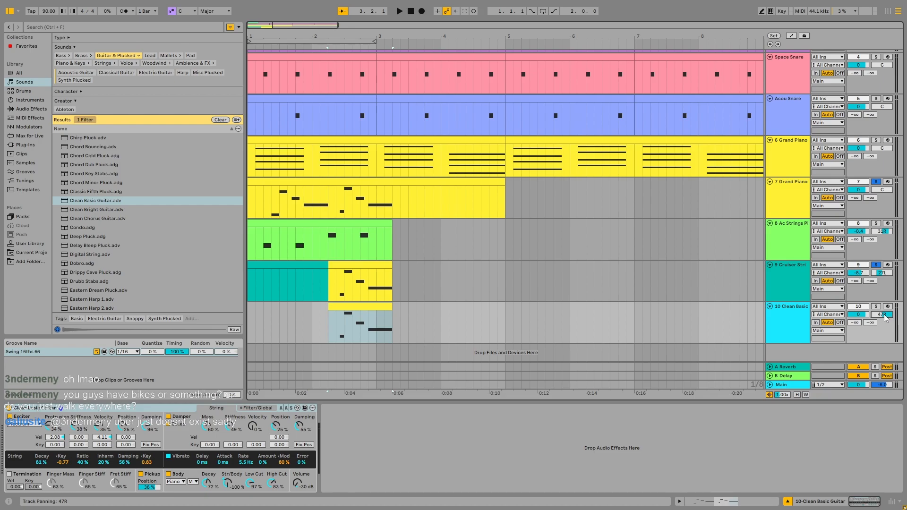
left_click(875, 306)
key("space")
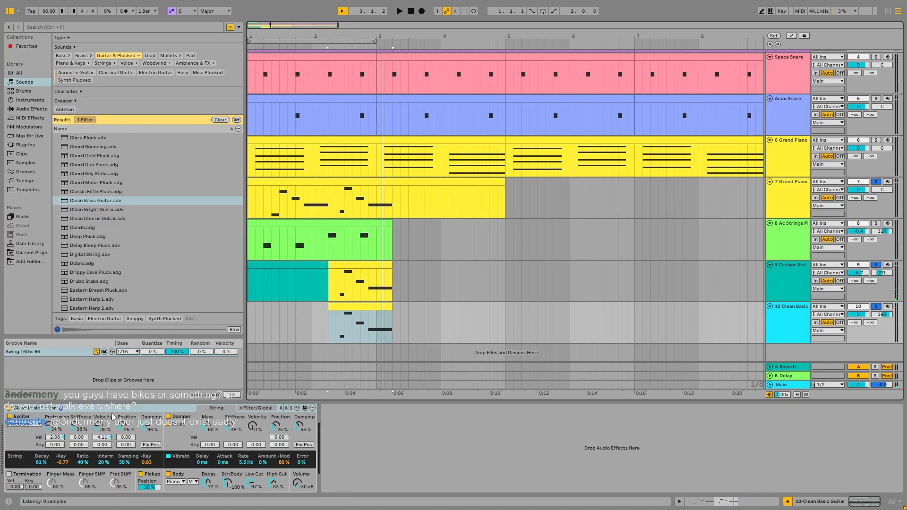
key("space")
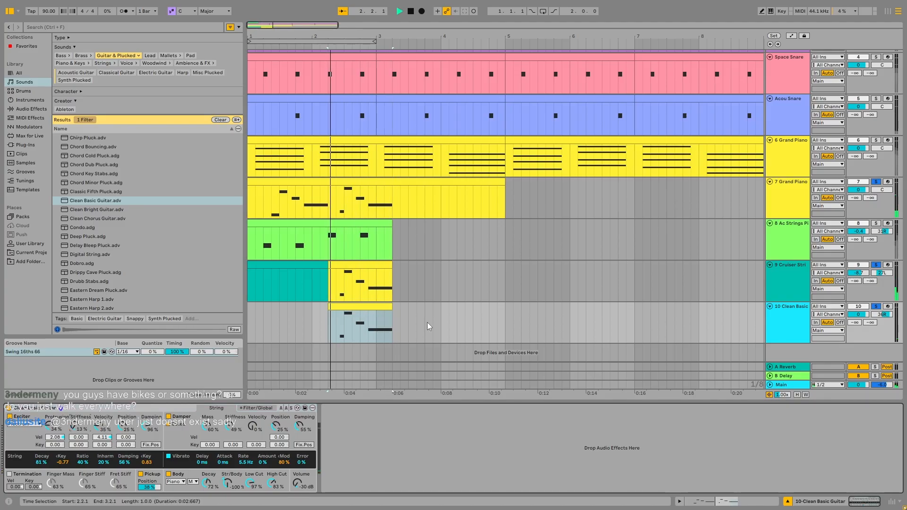
key("space")
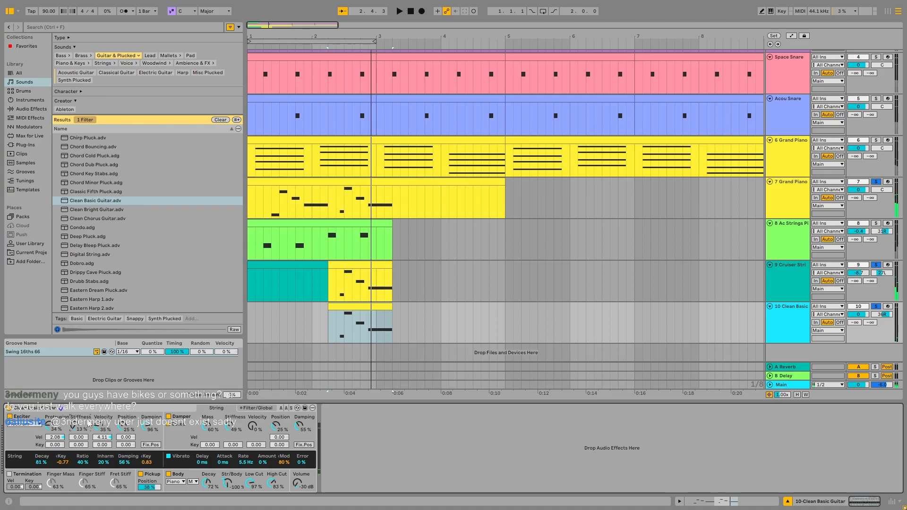
key("space")
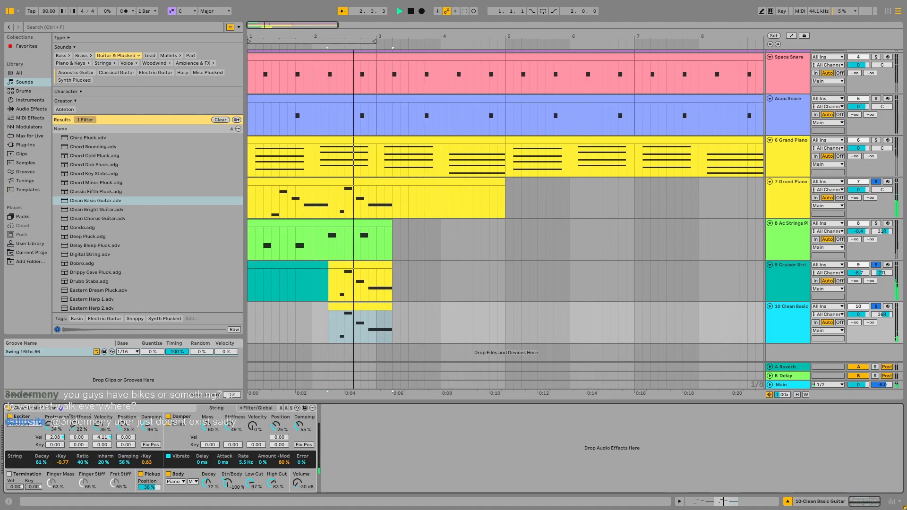
- Audition the Guitar & Plucked presets from Clean Chorus Guitar to Ecstatic Pluck
left_click_drag(74, 426, 74, 423)
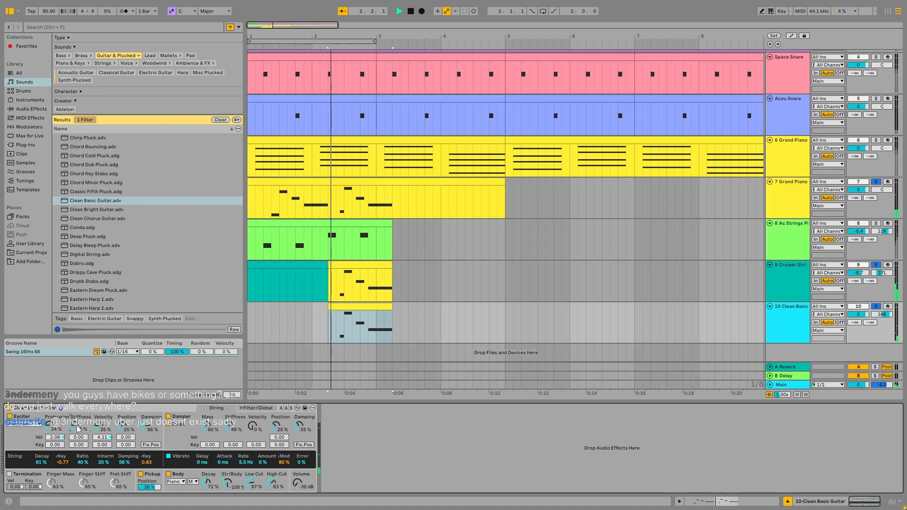
key("space")
scroll(97, 227, "down", 1)
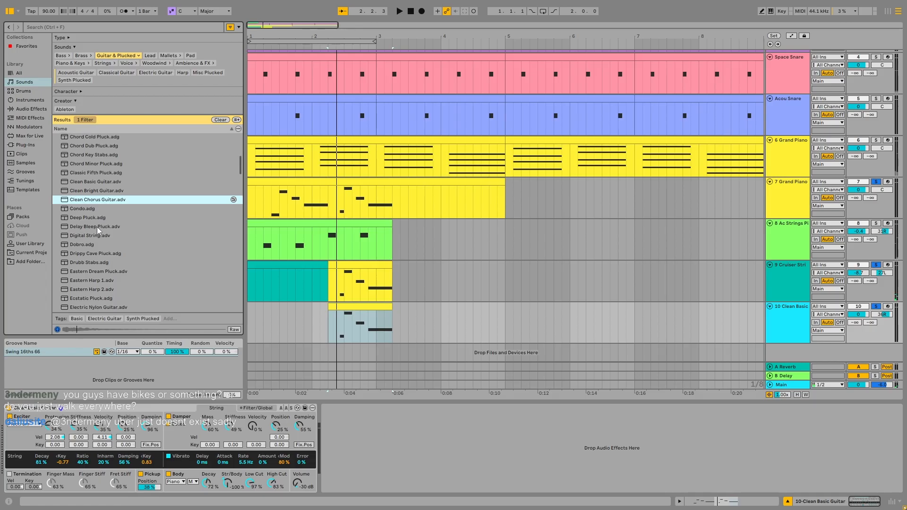
left_click(97, 209)
scroll(98, 210, "down", 2)
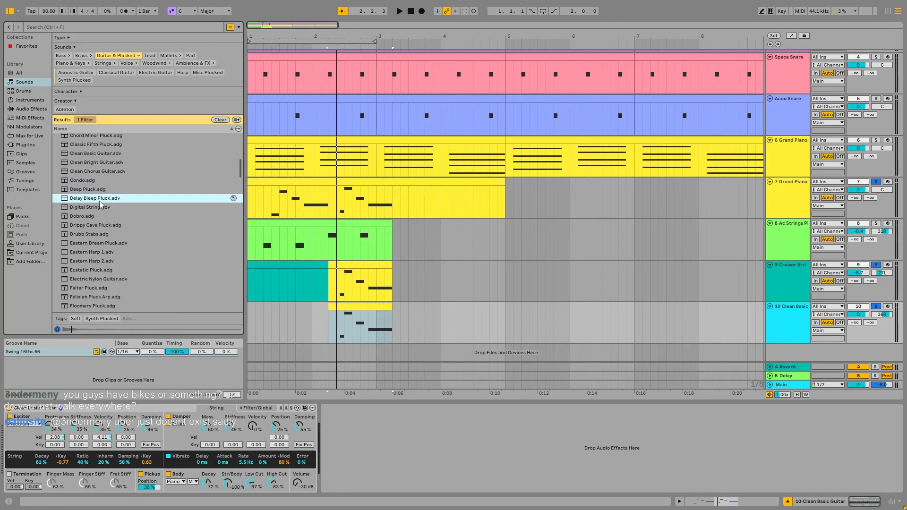
left_click(101, 208)
scroll(101, 208, "down", 2)
left_click(102, 208)
scroll(104, 209, "down", 1)
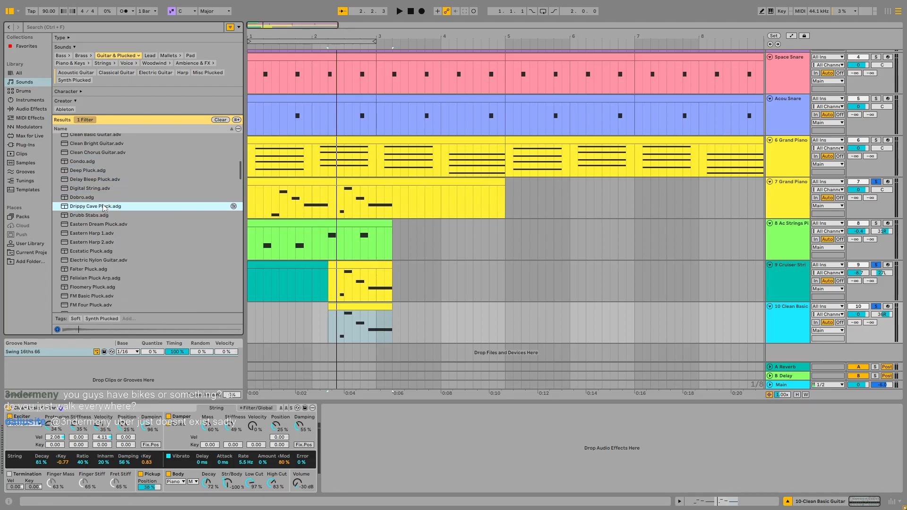
left_click(105, 215)
left_click(106, 224)
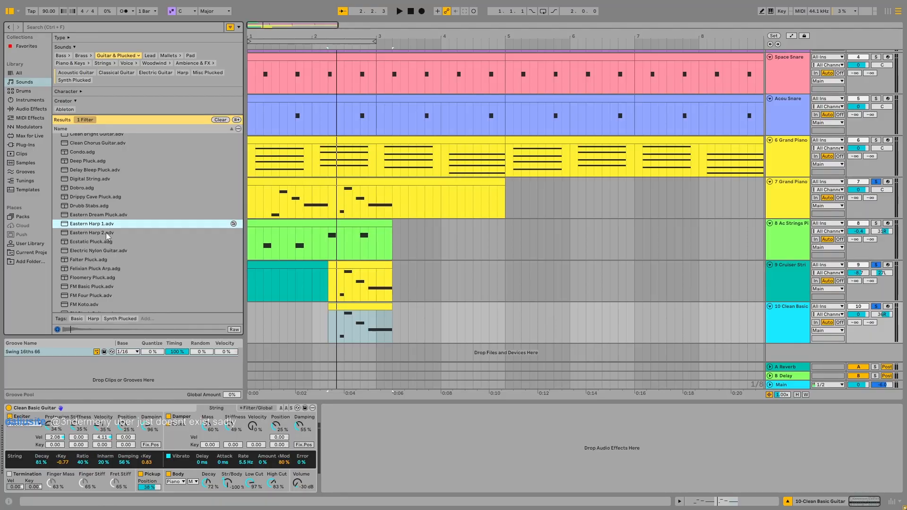
left_click(105, 232)
left_click(106, 242)
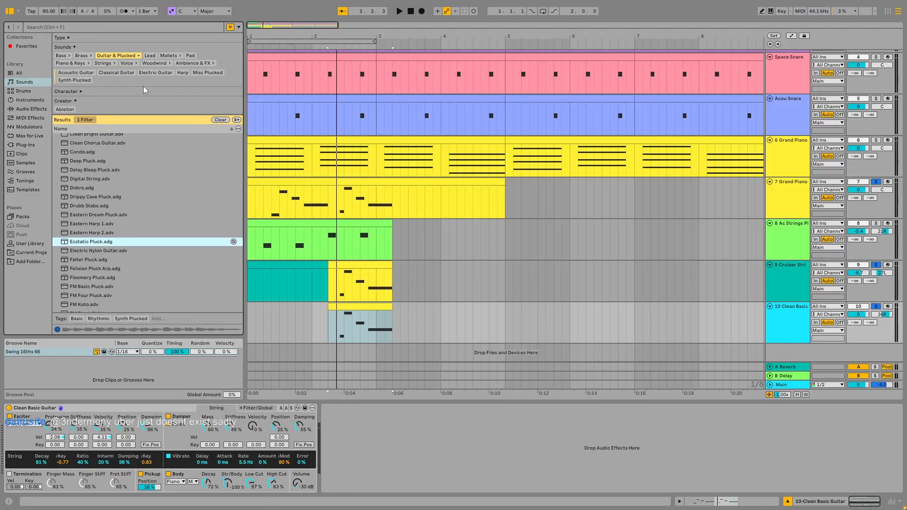
- Filter the sounds to Piano & Keys and audition presets from Change The Table Keys to Chord Det Keys
left_click(86, 63)
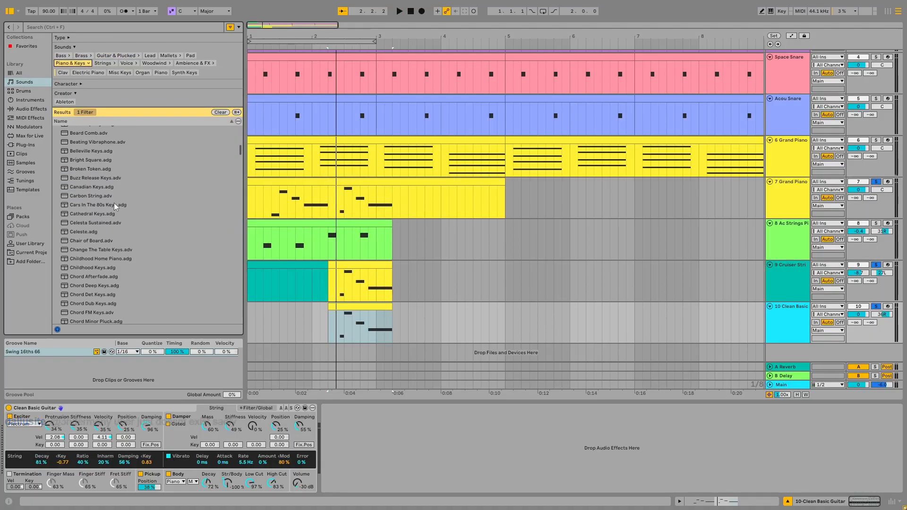
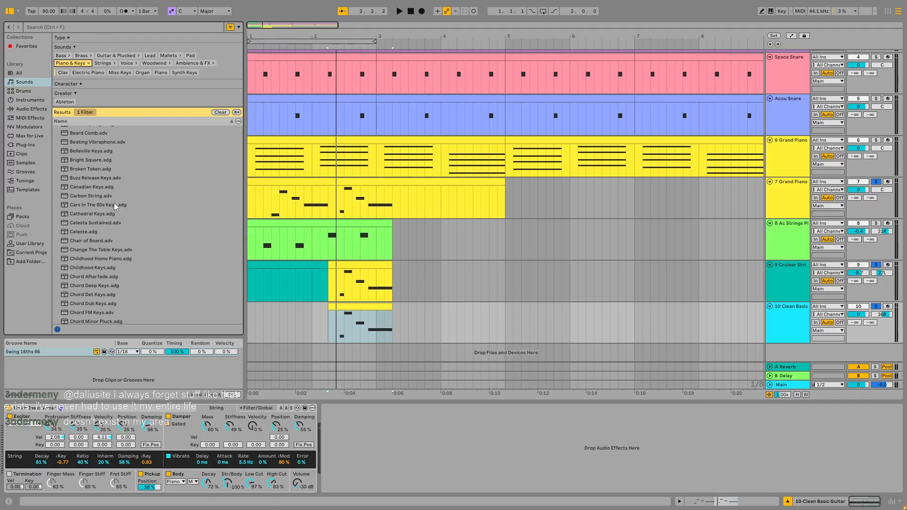
key("space")
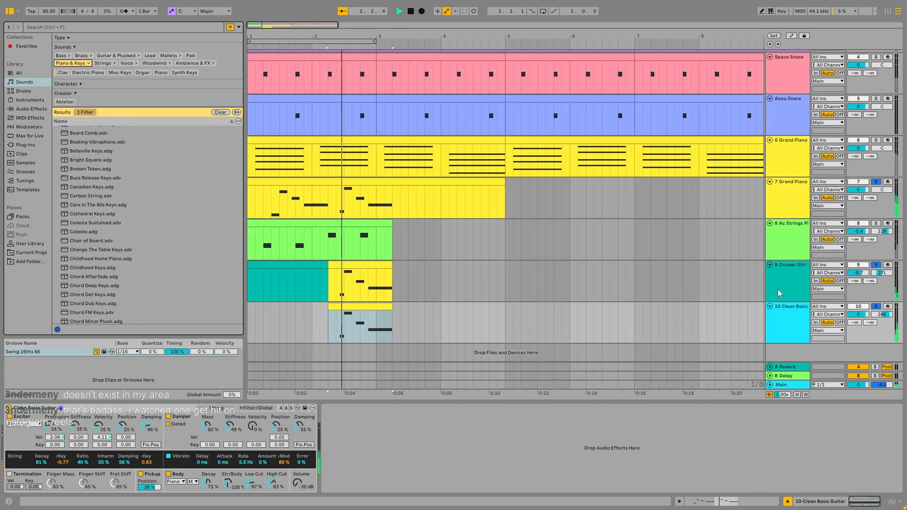
key("space")
left_click(104, 253)
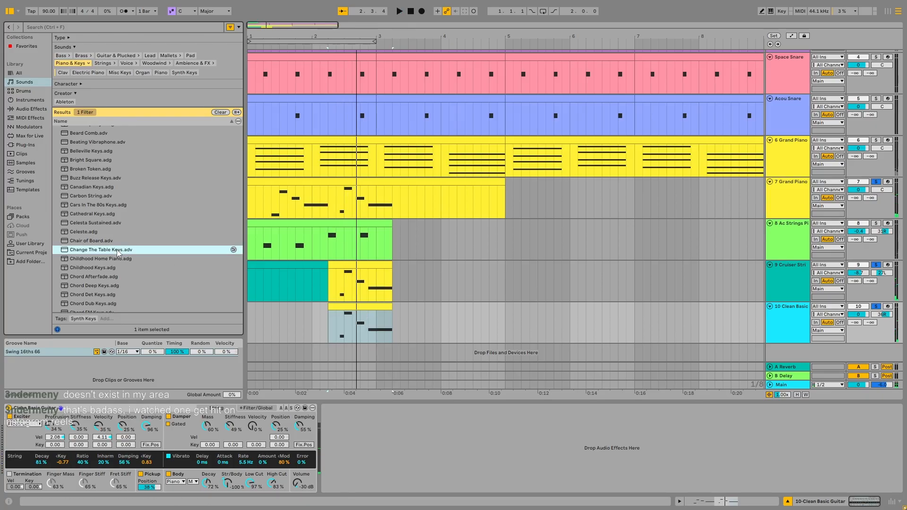
scroll(118, 248, "down", 1)
scroll(118, 247, "down", 1)
left_click(115, 246)
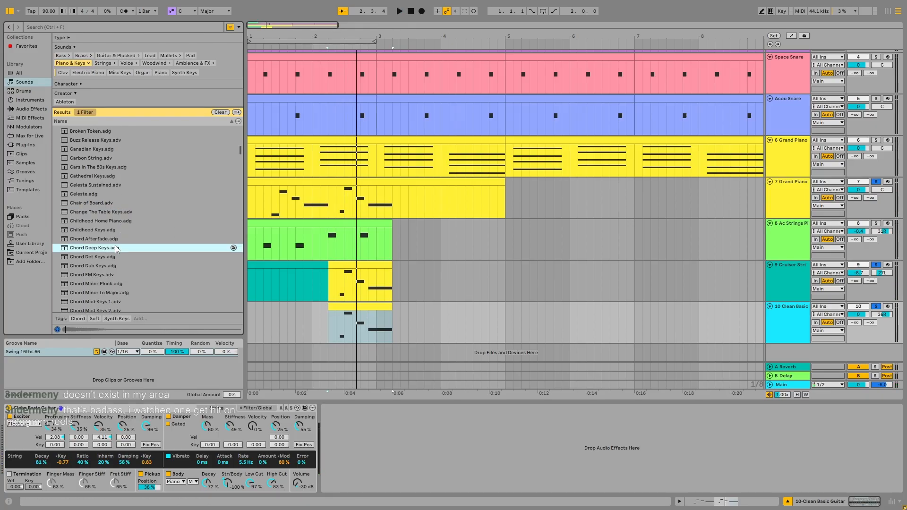
left_click(113, 256)
scroll(113, 245, "down", 1)
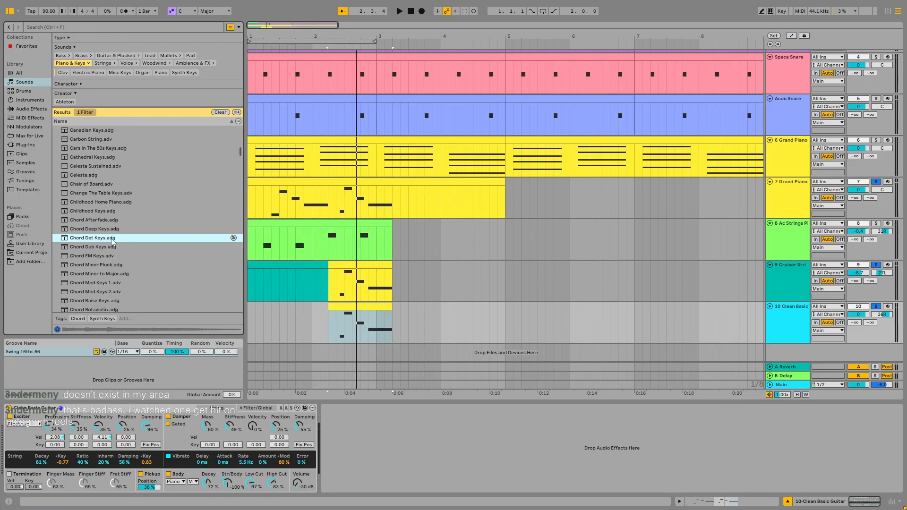
left_click(108, 220)
left_click(104, 238)
- Try the Chord Det Keys preset on the Cruiser Strings track, listen to the phrase, and undo the instrument swap
left_click_drag(93, 239, 724, 300)
key("space")
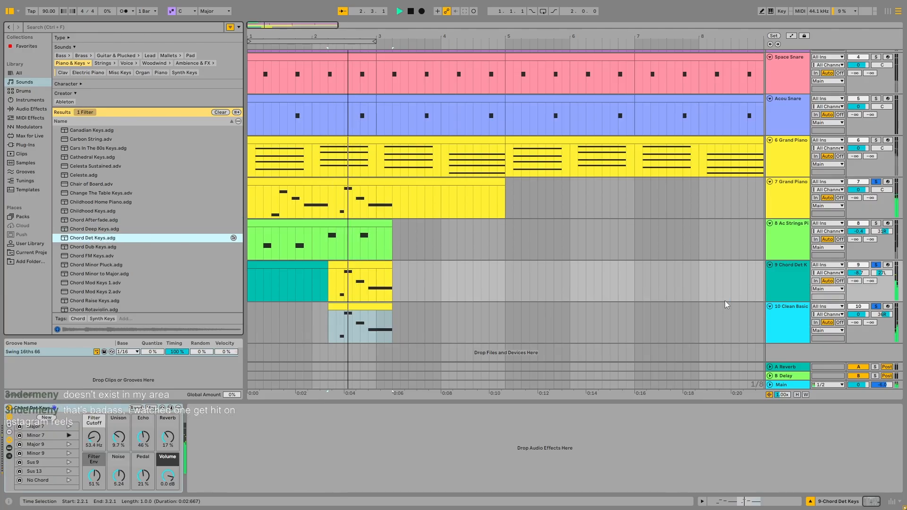
key("space")
key("ctrl+z")
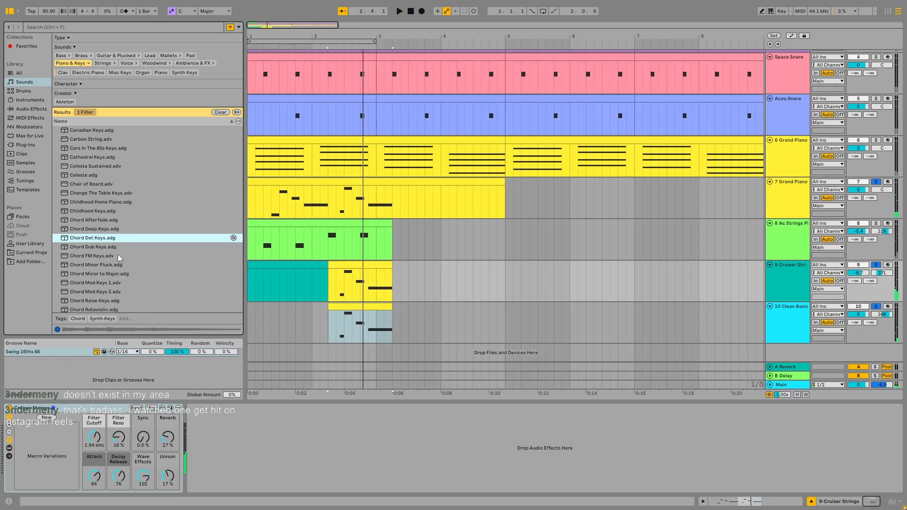
- Audition the Piano & Keys presets from Chord FM Keys to Chord Raise Keys and try Chord Raise Keys on the Clean Basic Guitar track
left_click(118, 255)
scroll(118, 255, "down", 1)
key("Down")
key("Down")
key("Down")
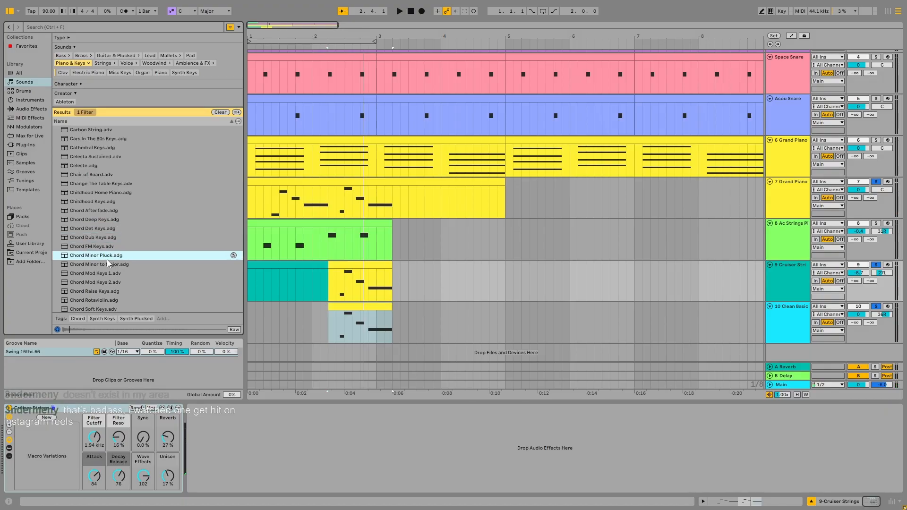
key("Down")
key("Down")
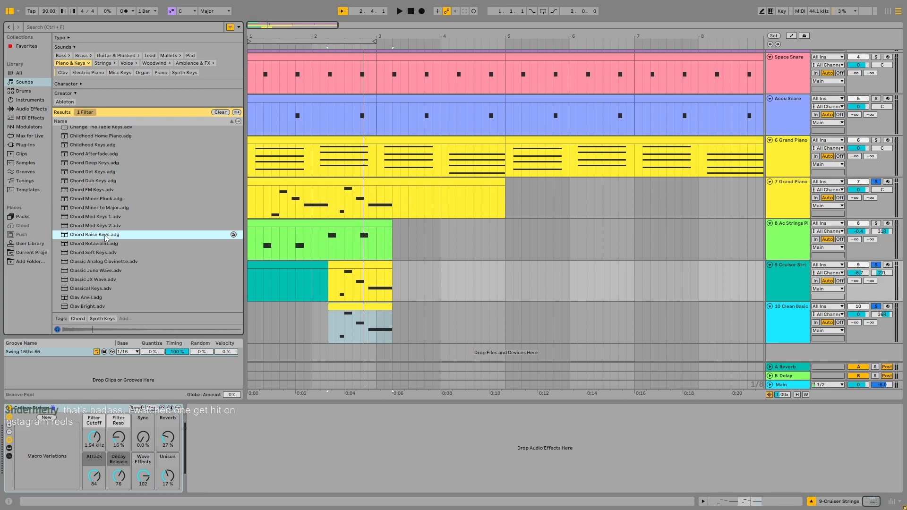
left_click_drag(350, 307, 350, 306)
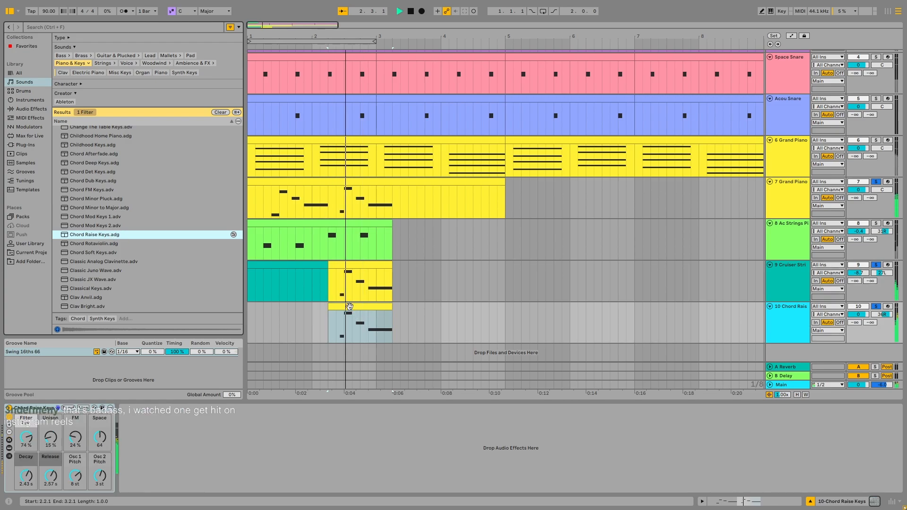
- Audition the Piano & Keys presets from Classic Analog Clavinette through the Clav presets
left_click(113, 262)
key("Down")
key("Down")
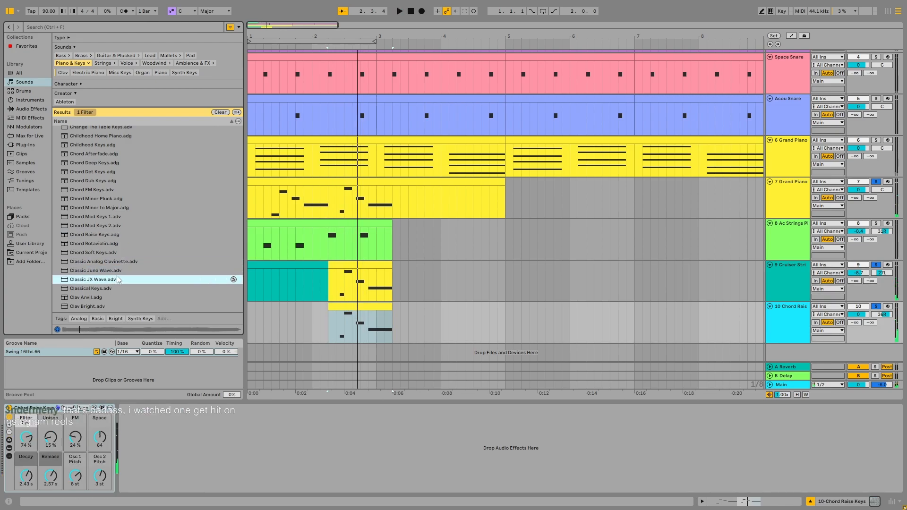
scroll(109, 234, "down", 2)
key("Down")
key("Down")
key("Down")
key("Down")
key("Down")
key("Down")
key("Down")
key("Down")
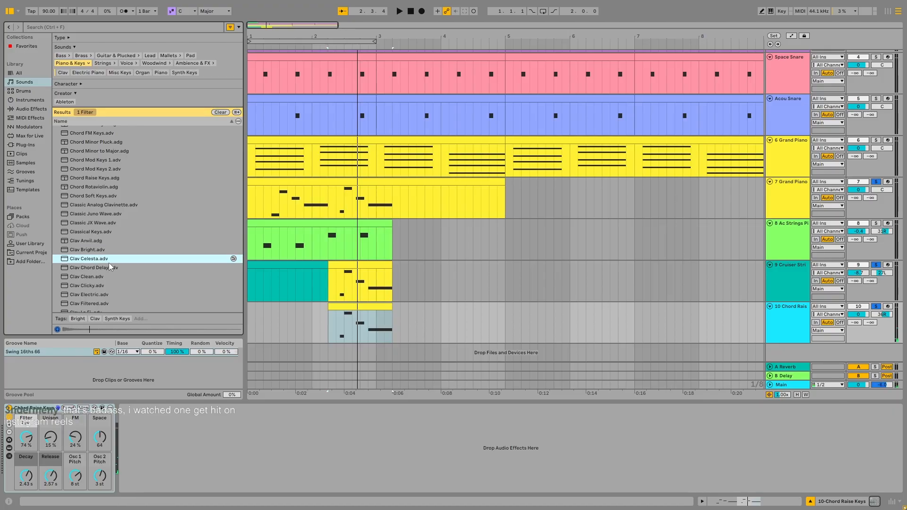
scroll(118, 259, "down", 2)
scroll(118, 255, "down", 5)
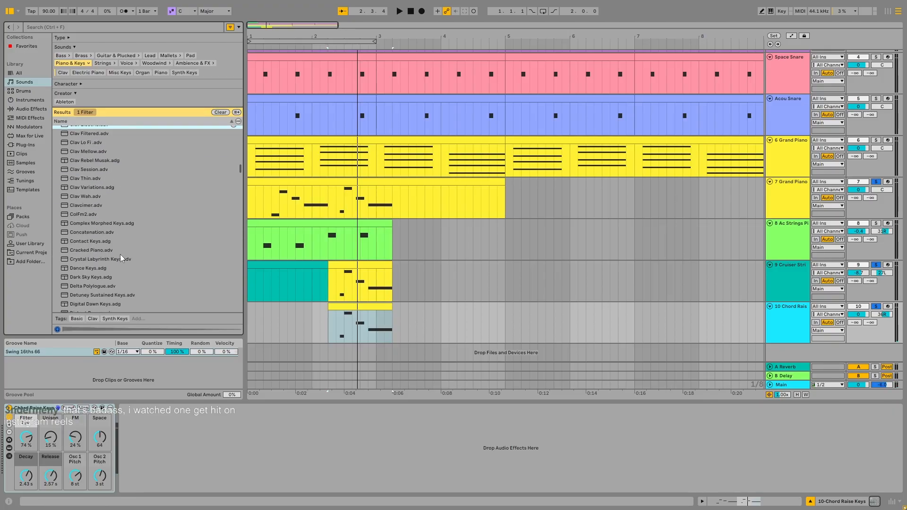
- Load the Cracked Piano preset onto track 10, play the phrase, and hide the device view
left_click(99, 220)
key("Down")
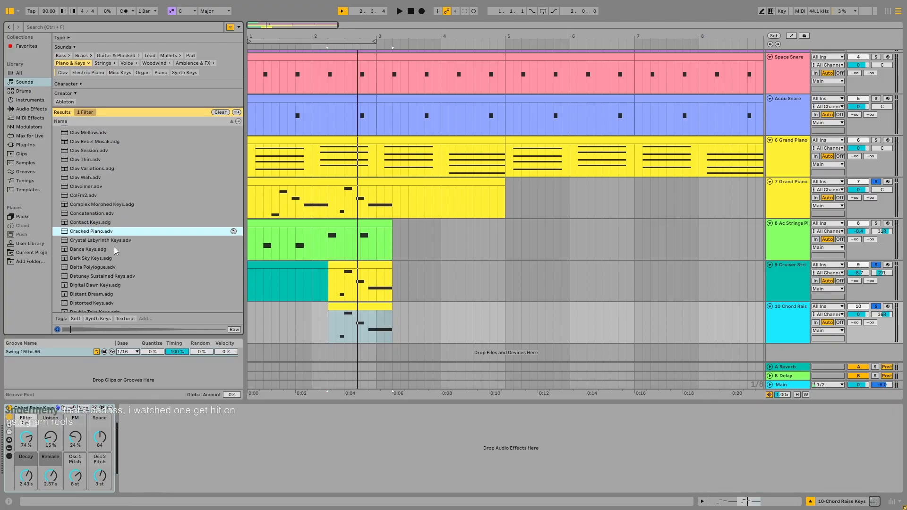
left_click_drag(115, 231, 379, 316)
key("space")
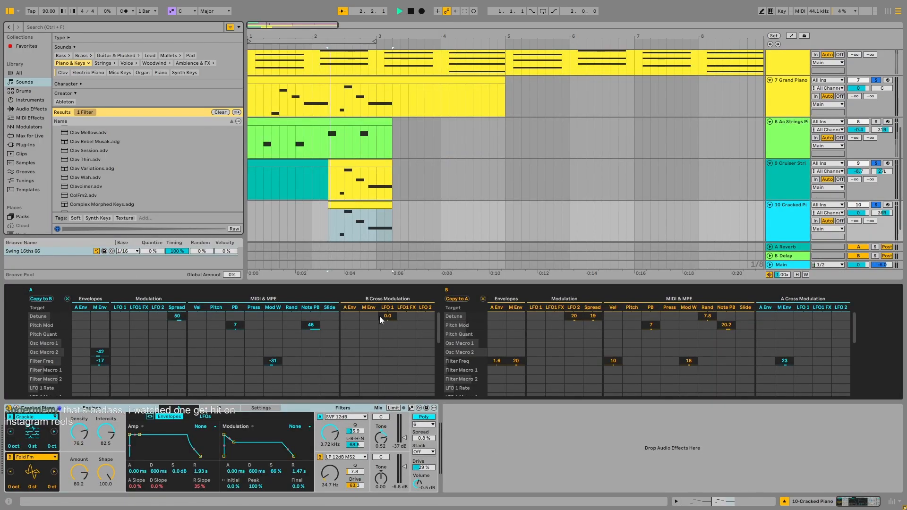
key("ctrl+alt+l")
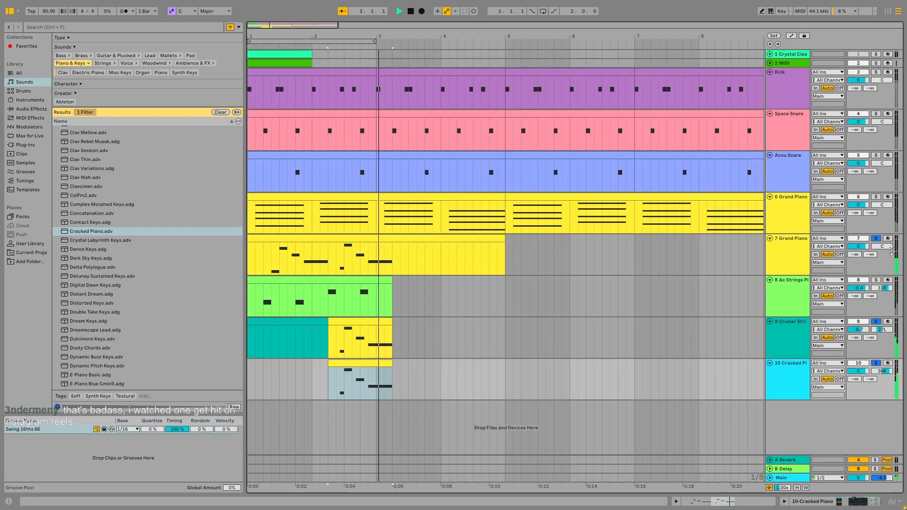
- Lower the Cracked Piano track's volume to -9.9 dB, unsolo Cruiser Strings, and listen to it with the melody piano
key("space")
left_click_drag(858, 371, 859, 387)
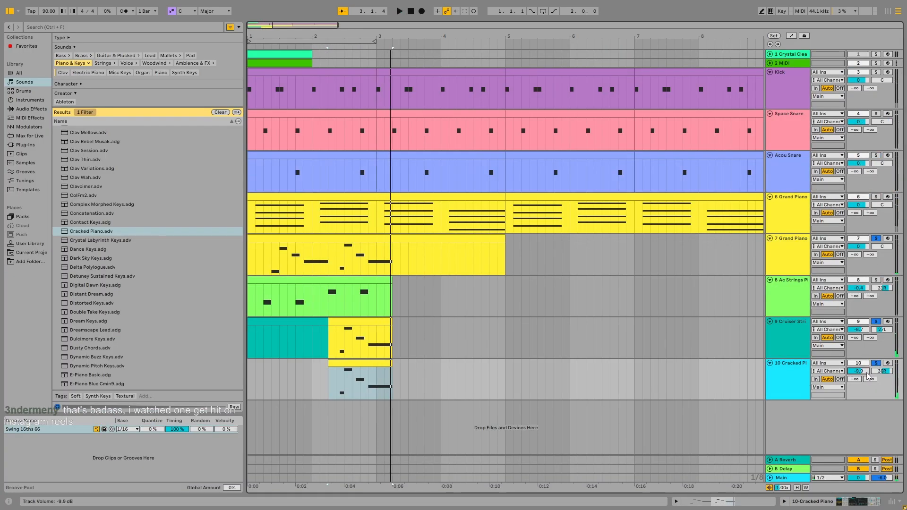
key("space")
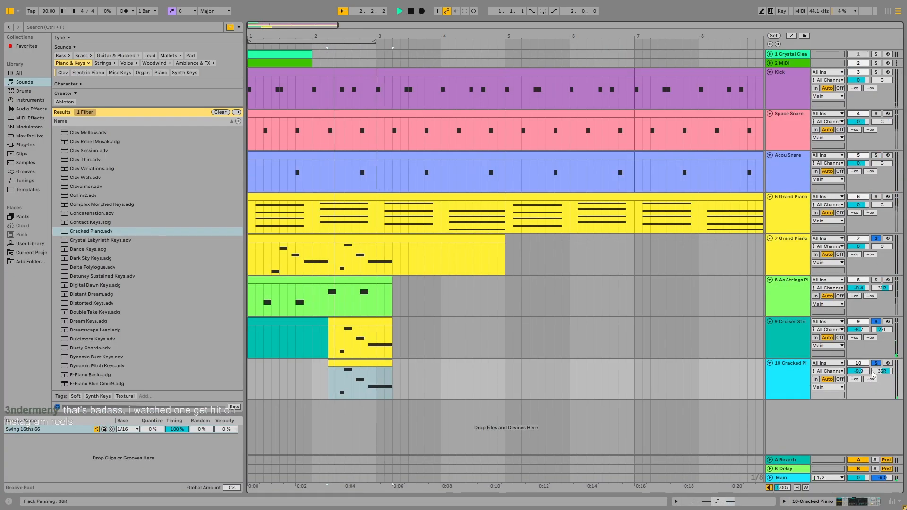
left_click(877, 323)
key("space")
key("space")
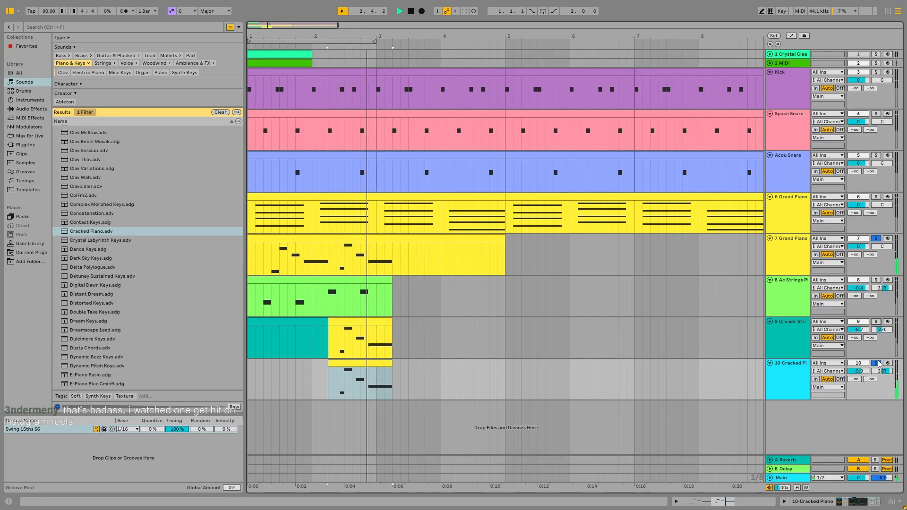
- Unsolo the melody piano so Cracked Piano plays alone, set its volume to -15.3 dB, and listen
left_click(877, 239)
key("space")
key("space")
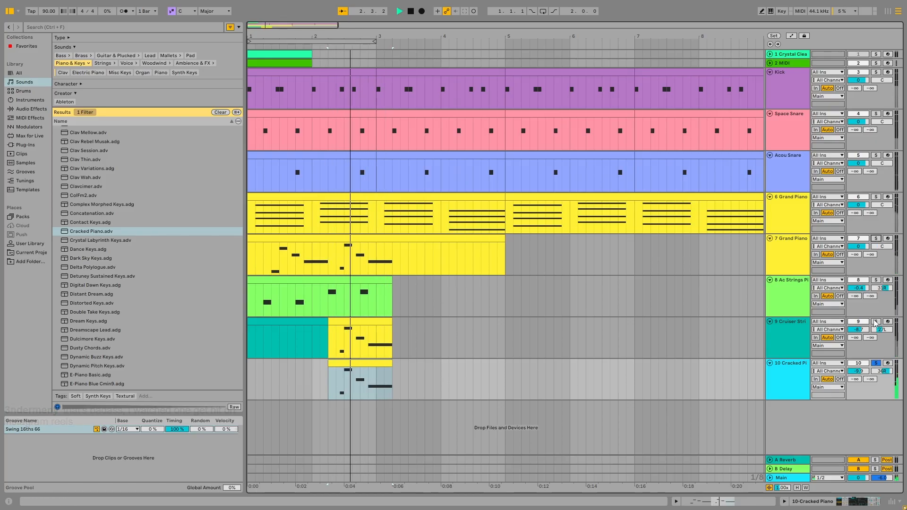
left_click_drag(858, 371, 861, 374)
key("space")
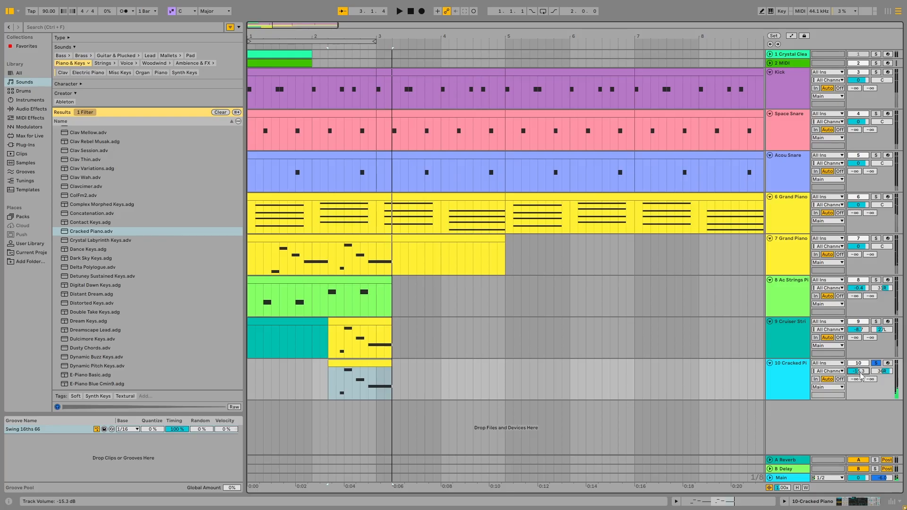
key("space")
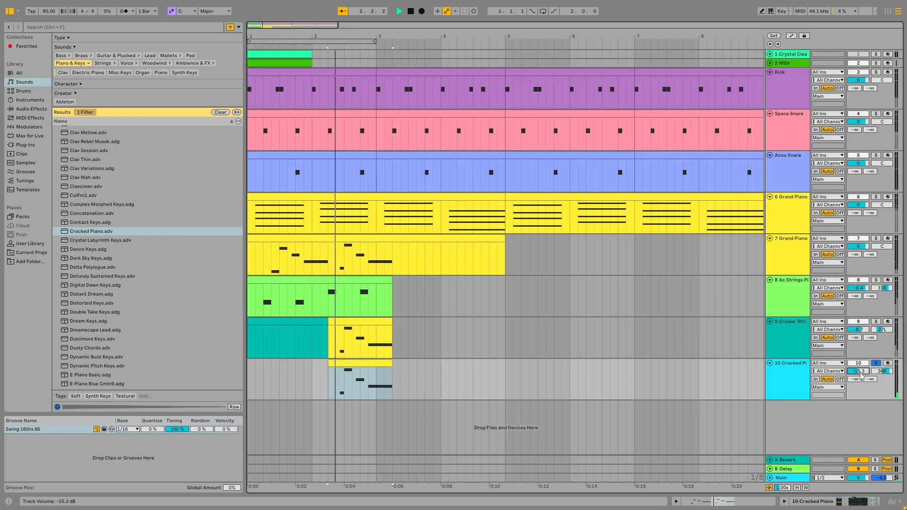
key("space")
- Solo Cruiser Strings and the melody piano alongside Cracked Piano, and pan Cruiser Strings to 32L while checking the blend
left_click(875, 322)
left_click(876, 239)
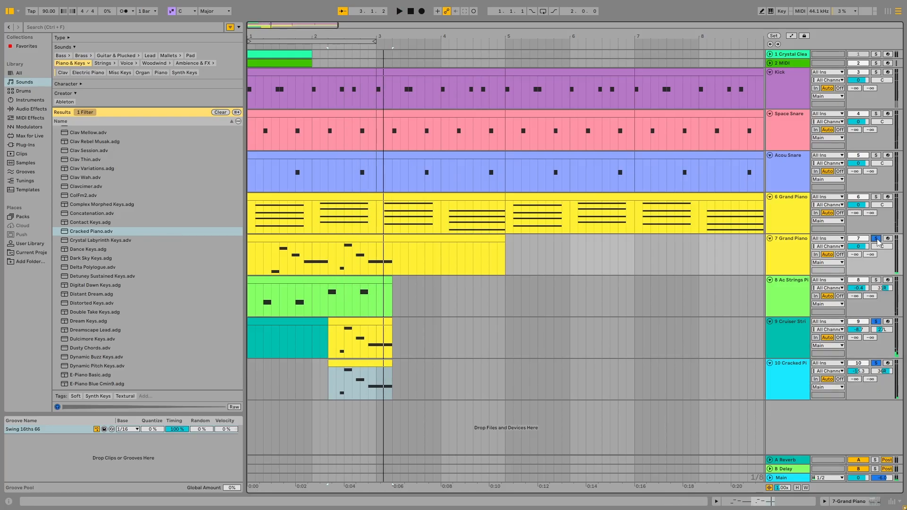
key("space")
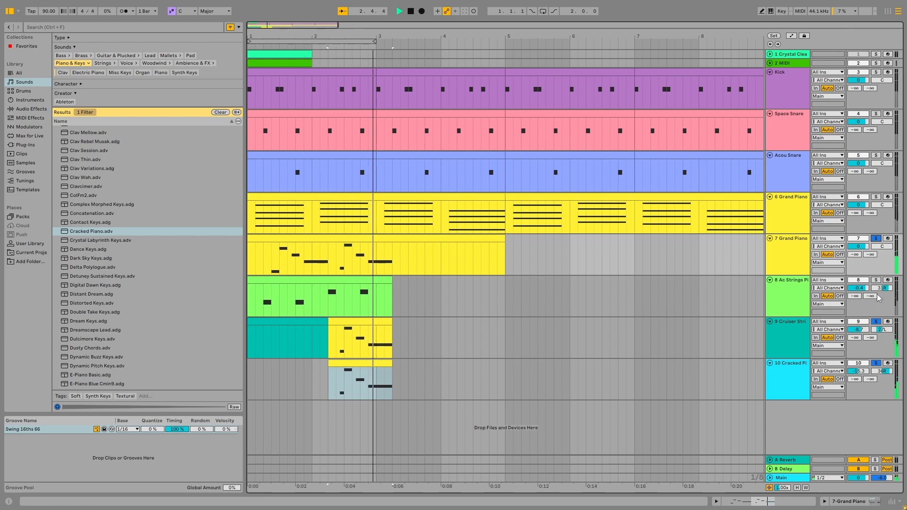
key("space")
left_click_drag(879, 330, 880, 330)
key("space")
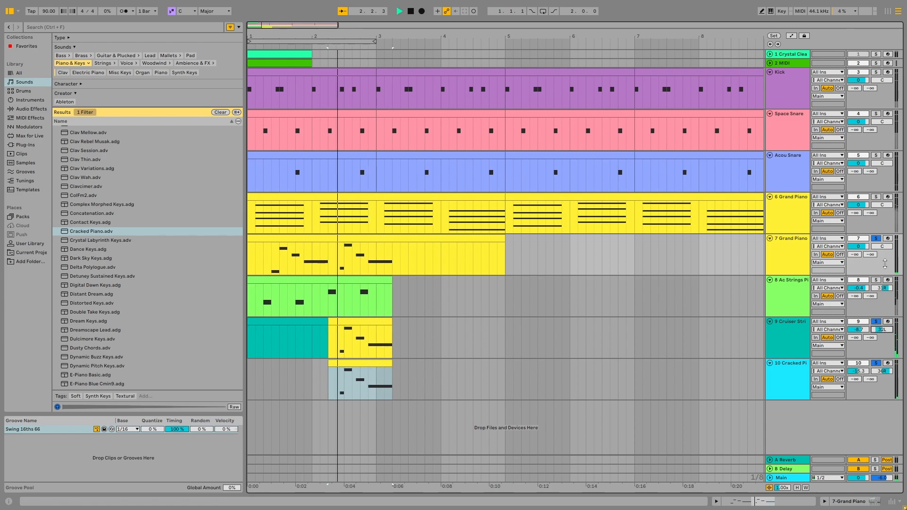
key("space")
- Unsolo Cracked Piano, Cruiser Strings and the melody piano, and play the phrase with all tracks
left_click(876, 363)
left_click(876, 321)
left_click(876, 238)
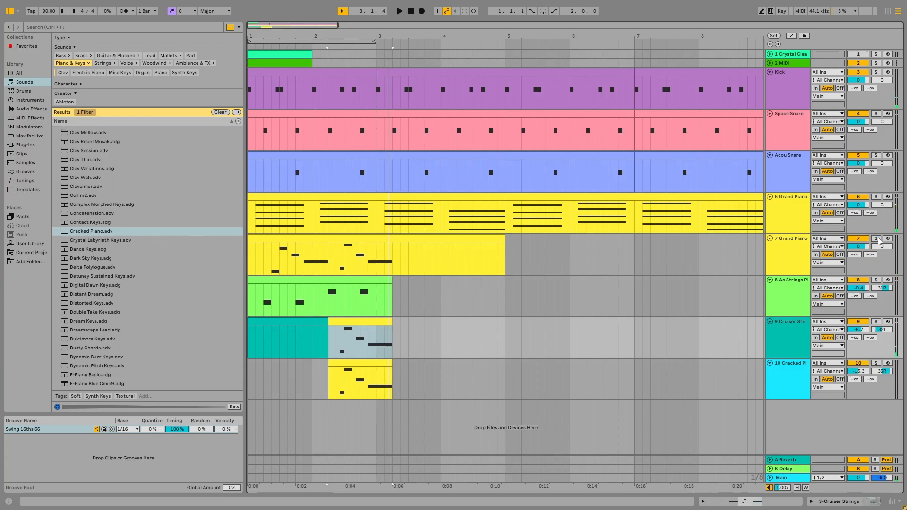
key("space")
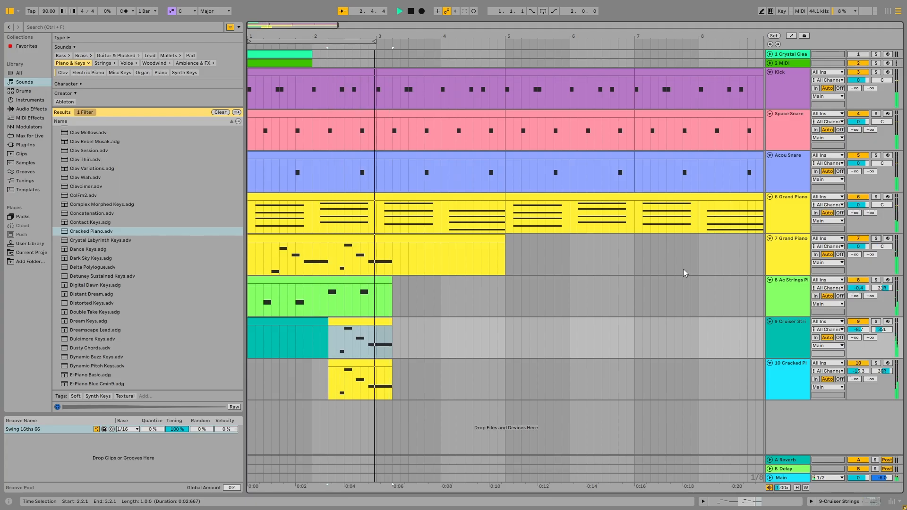
key("space")
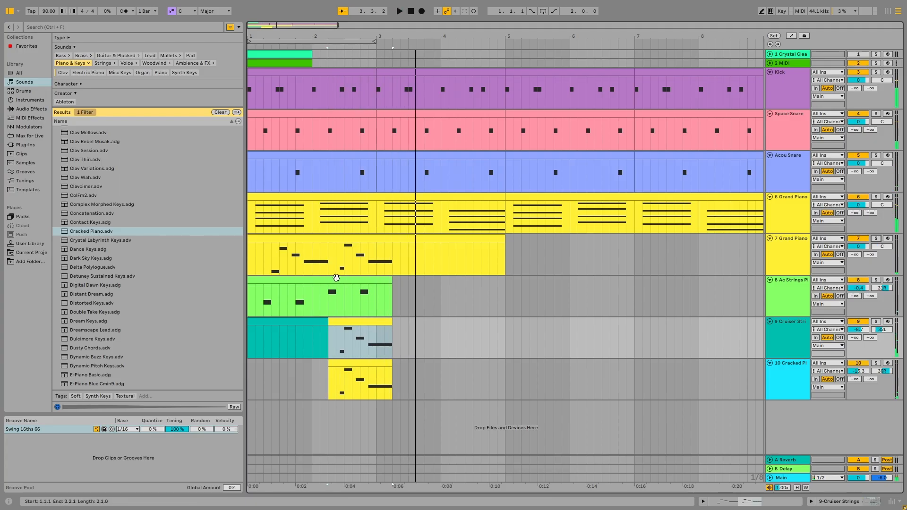
- Open the melody piano clip for note editing and listen to its phrase with the other tracks
left_click(358, 279)
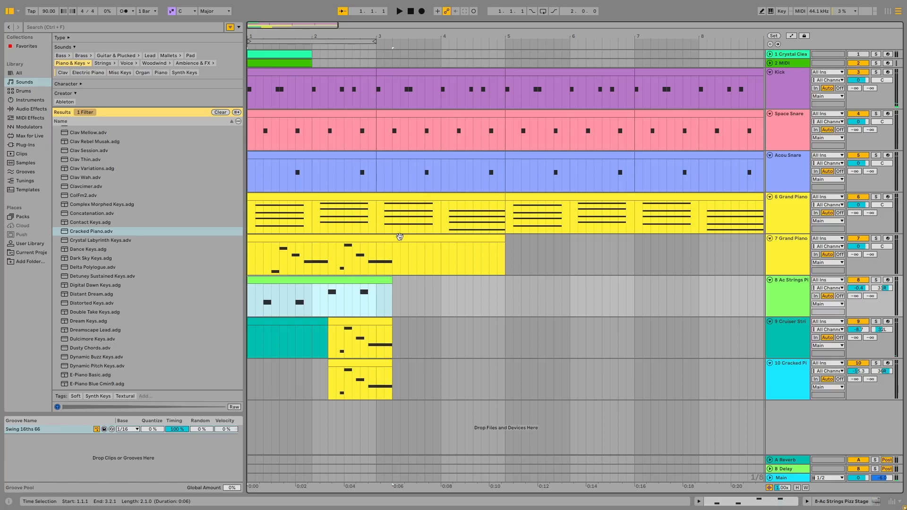
left_click(380, 238)
double_click(379, 238)
key("space")
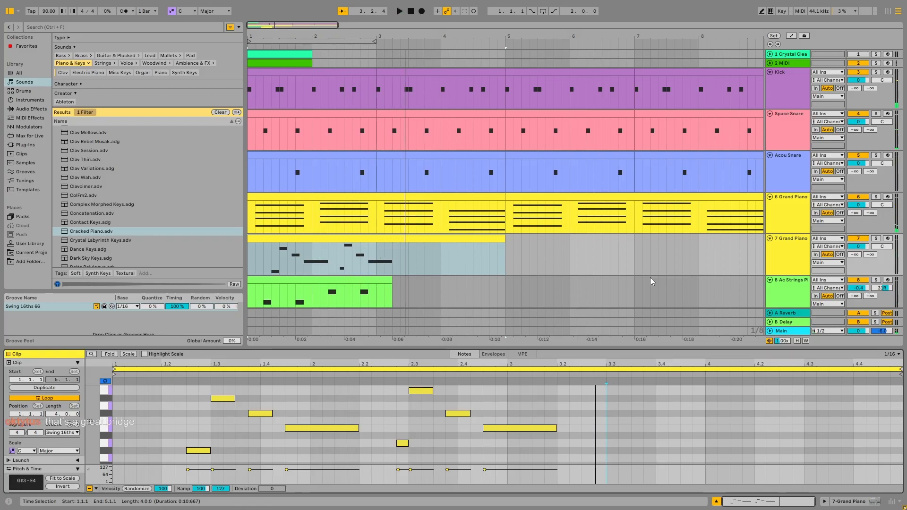
left_click(386, 259)
scroll(411, 250, "down", 3)
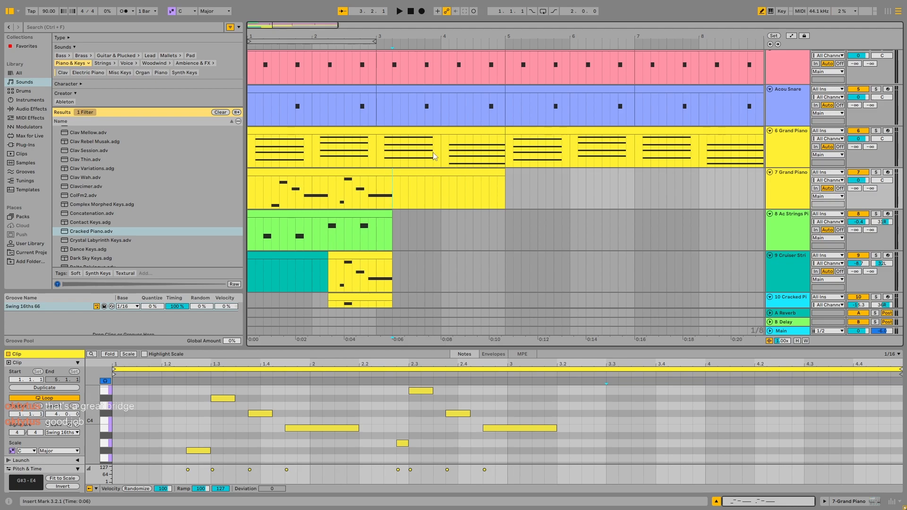
- Open the chord piano clip and audition each note of the third chord, from the lowest up
double_click(401, 132)
scroll(572, 427, "up", 2)
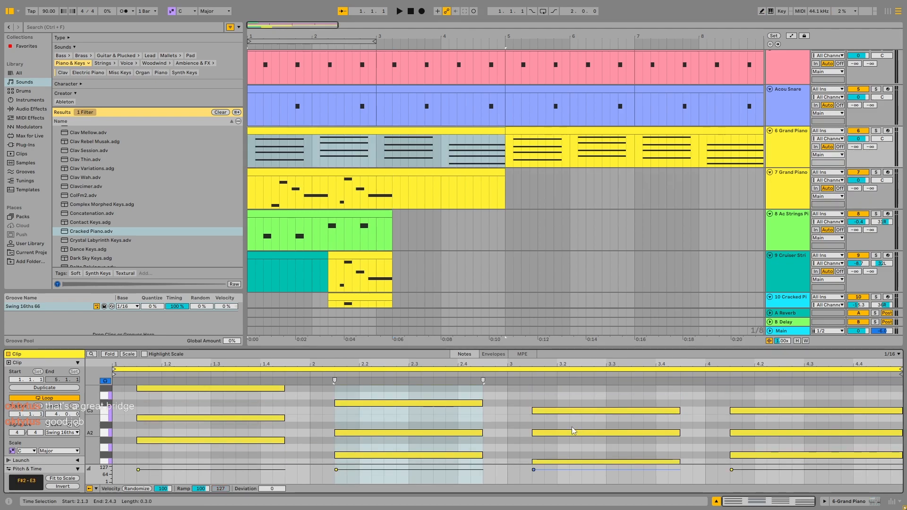
left_click(551, 462)
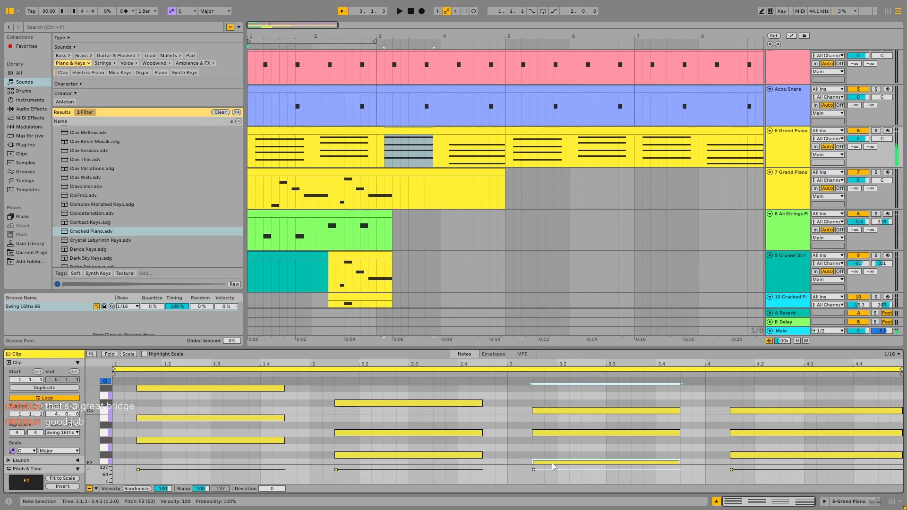
left_click(553, 434)
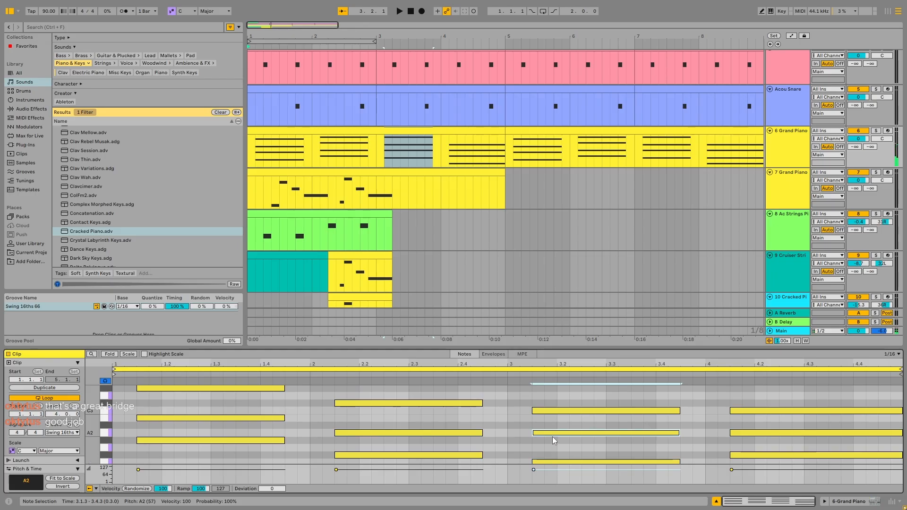
left_click(551, 411)
scroll(550, 412, "up", 2)
left_click(553, 400)
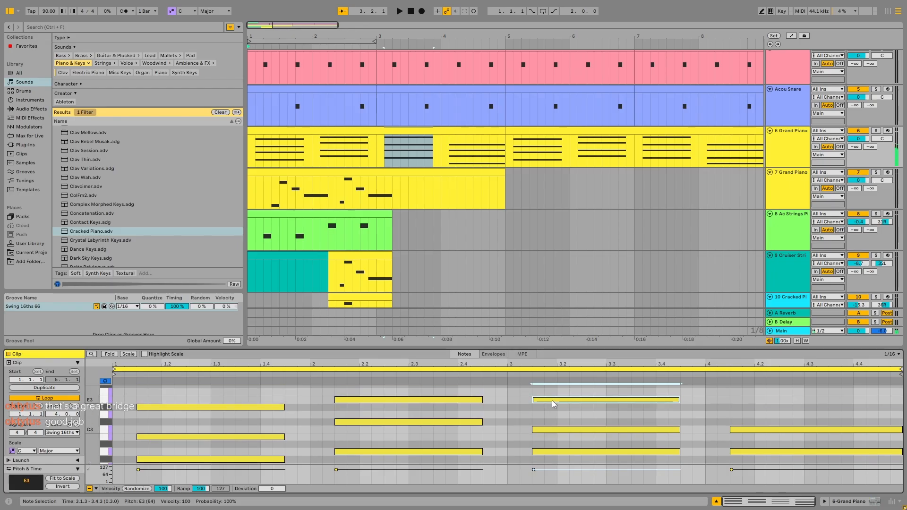
- Add two eighth-length notes to the melody piano clip: C4 at 3.2.3 and E4 at 3.3.1
left_click(433, 172)
scroll(524, 419, "down", 2)
key("b")
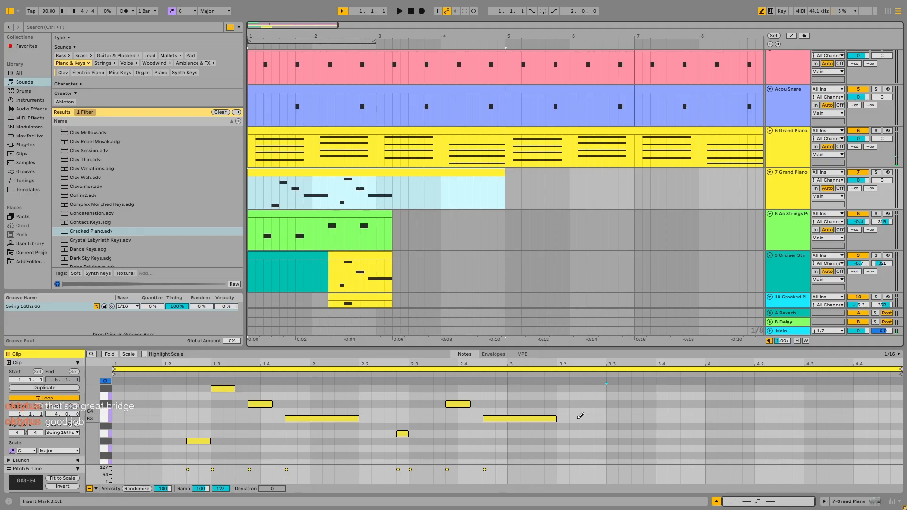
scroll(577, 415, "up", 4)
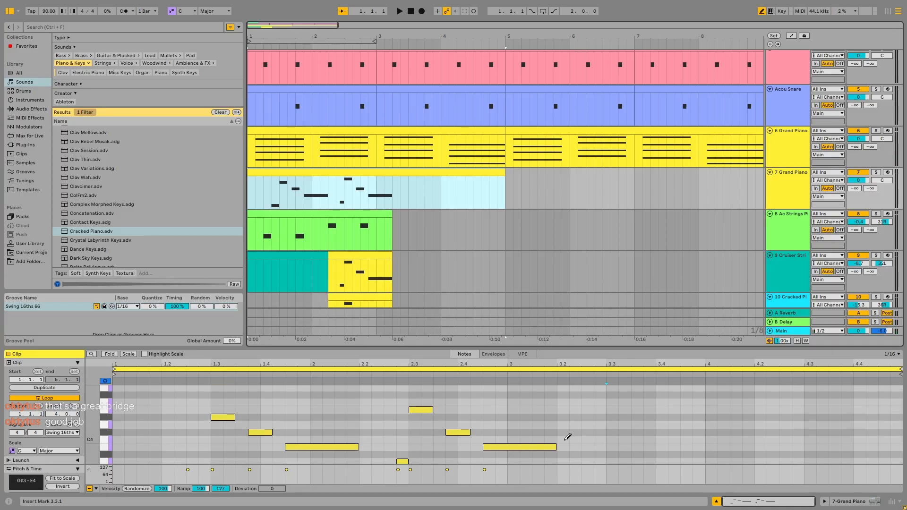
left_click(600, 437)
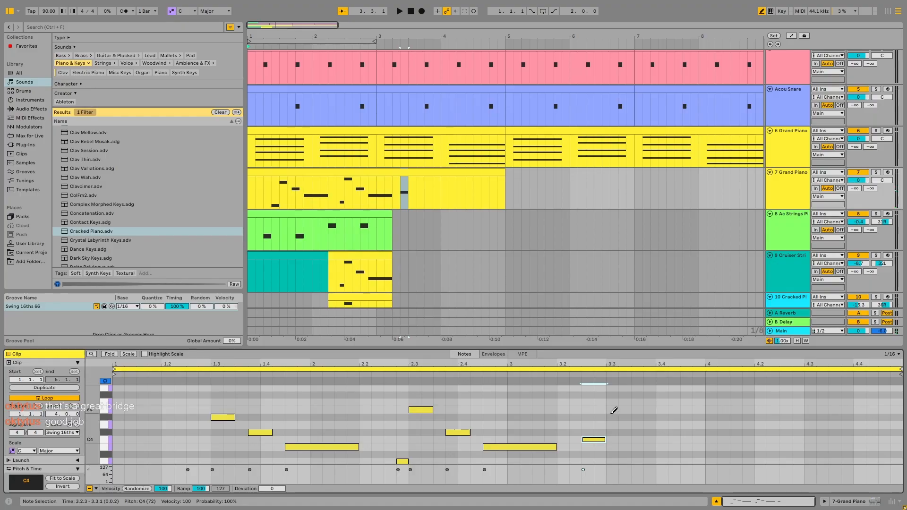
left_click(614, 410)
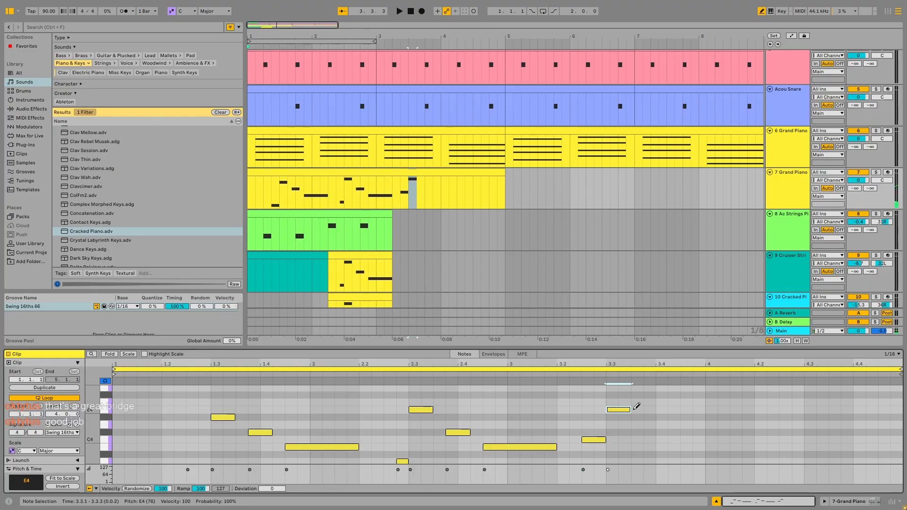
- Play the arrangement from 3.2.1 to hear the C4 and E4 notes with the chords
scroll(636, 406, "down", 4)
scroll(636, 406, "up", 1)
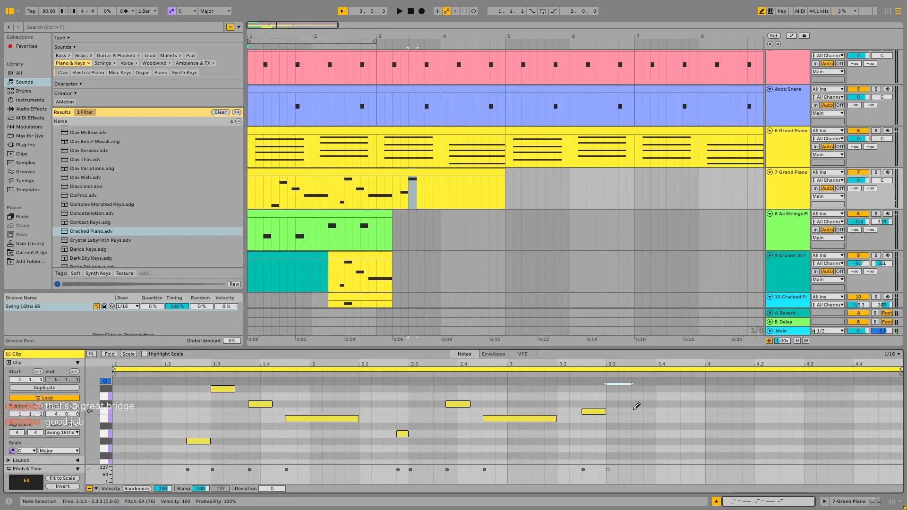
left_click(394, 205)
key("space")
scroll(613, 415, "up", 2)
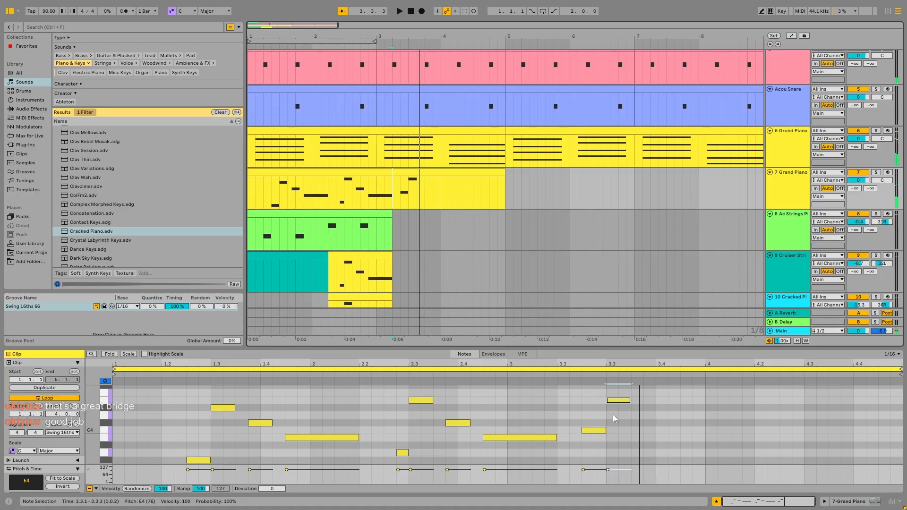
- Reopen the chord piano clip and audition the A2 note of the third chord
scroll(614, 415, "up", 4)
key("b")
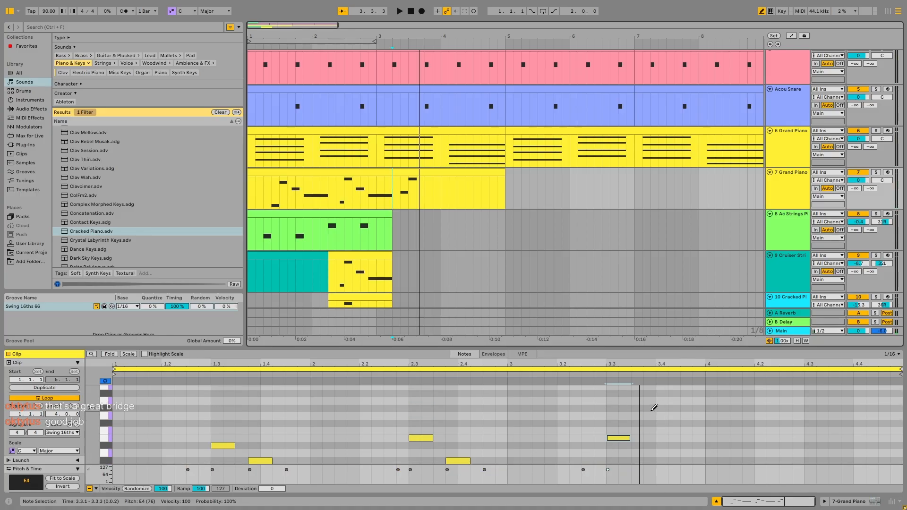
key("b")
left_click(418, 130)
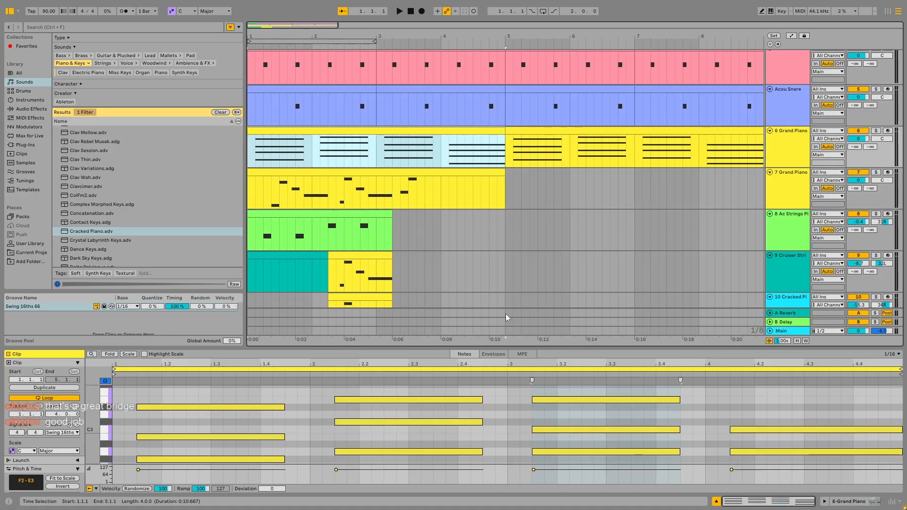
scroll(584, 410, "down", 1)
left_click(553, 443)
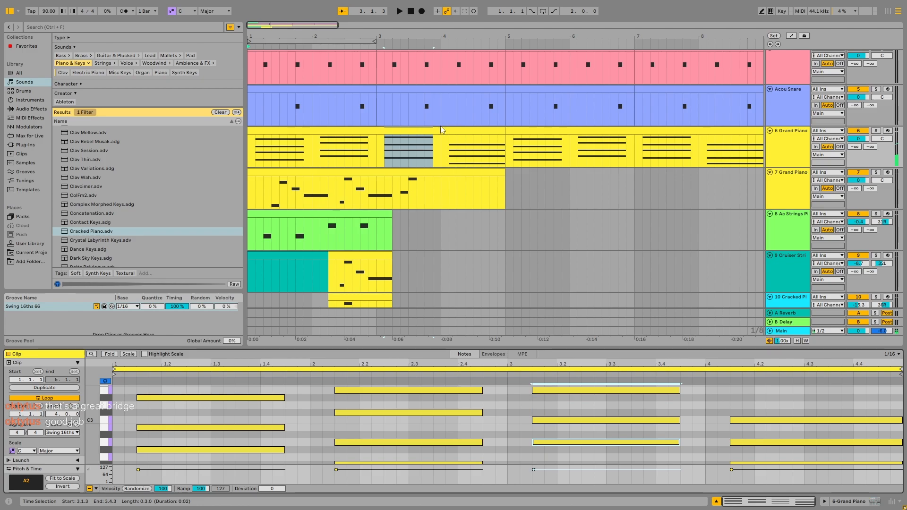
- Add an A4 note to the melody piano clip, placed from 3.3.4 to 3.4.2
left_click(458, 173)
key("b")
left_click(637, 400)
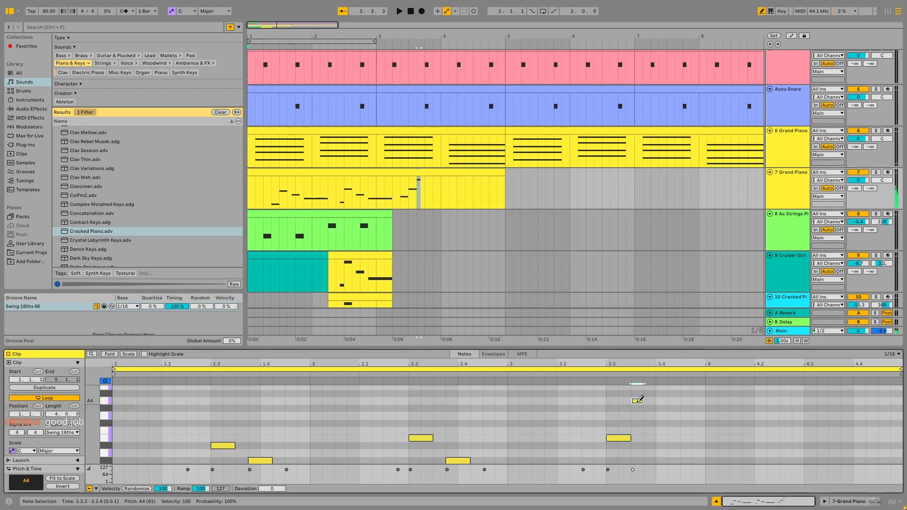
key("b")
left_click(653, 399)
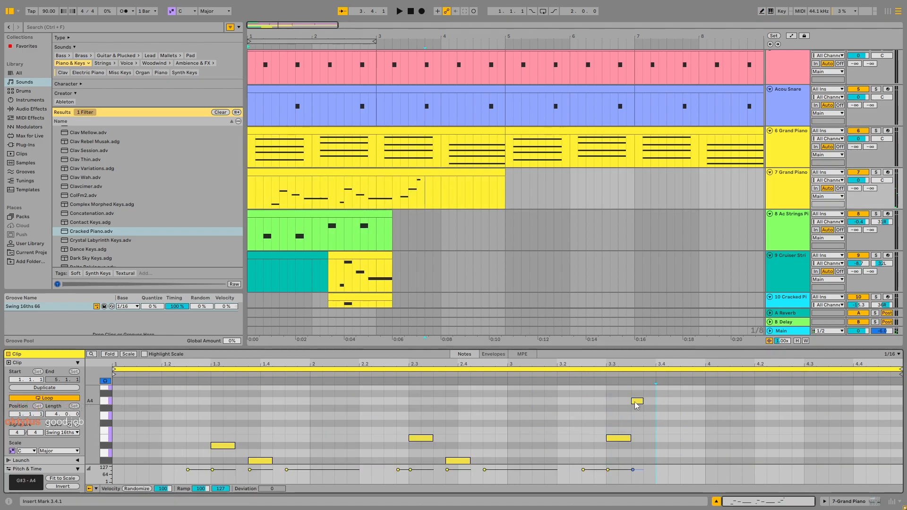
left_click_drag(636, 403, 667, 391)
- Play the melody from 3.2.1 to check how the A4 note follows the E4
scroll(652, 397, "down", 1)
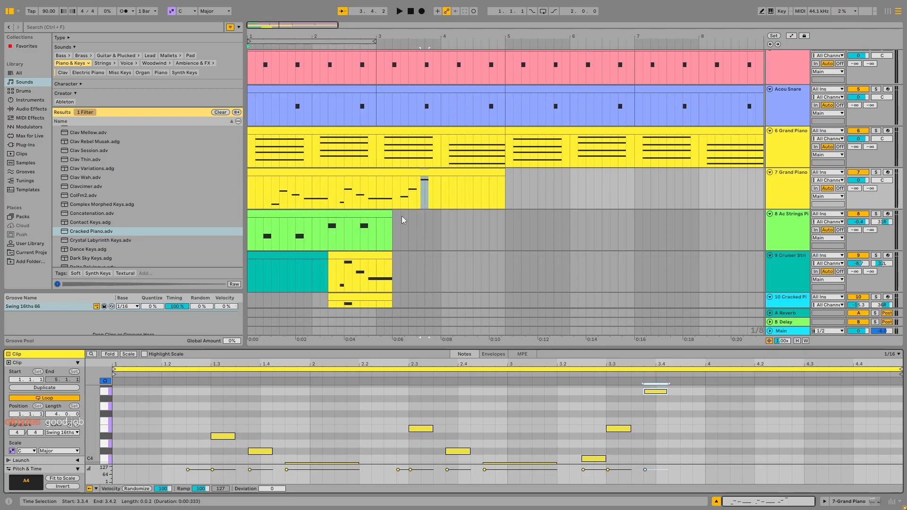
left_click(395, 200)
key("space")
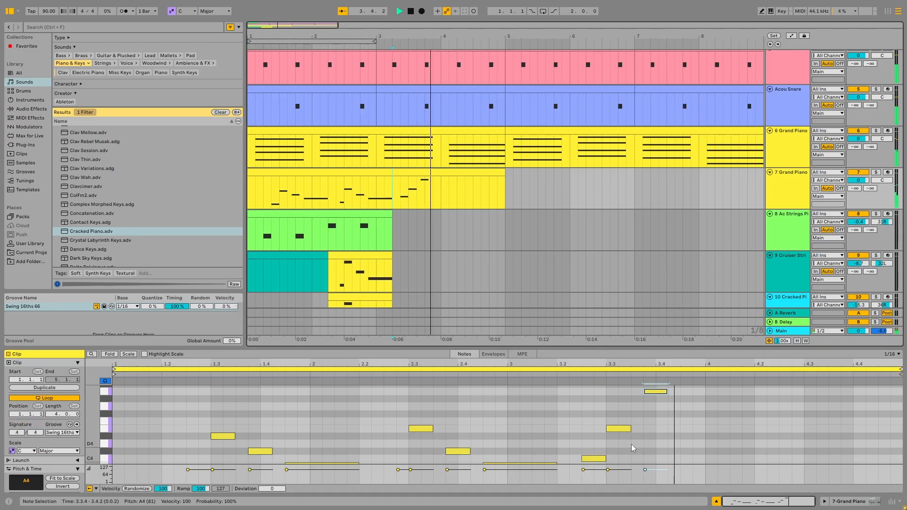
key("space")
- Add a G4 note at 3.4.3 in the melody piano clip, extend it to 4.2.1, and listen to the phrase
key("b")
left_click(686, 405)
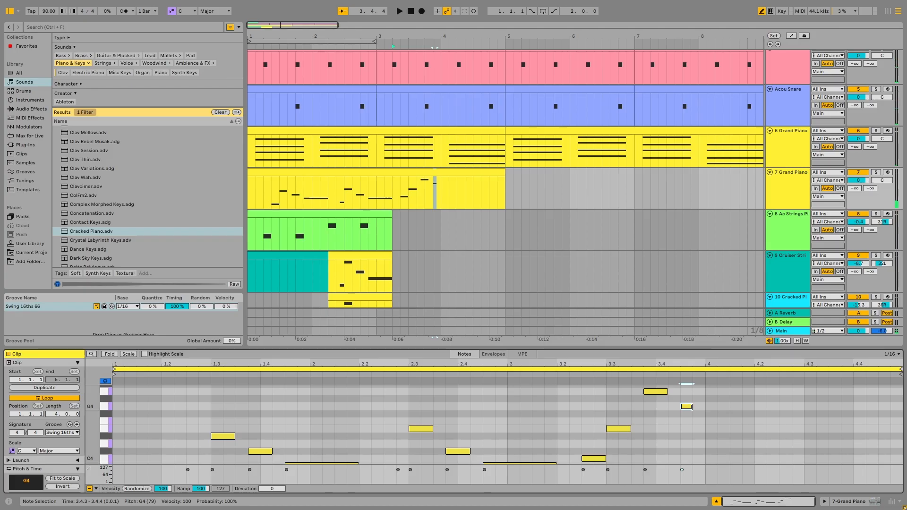
left_click_drag(692, 407, 754, 407)
key("space")
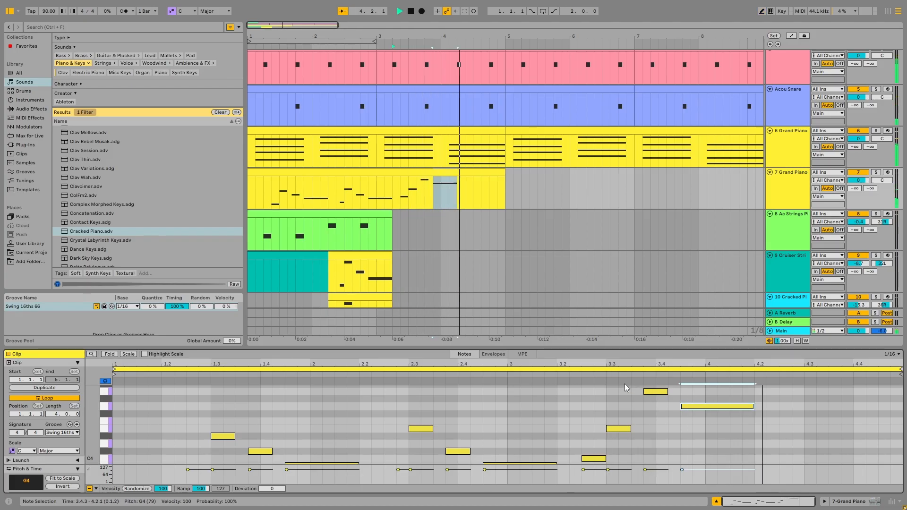
key("space")
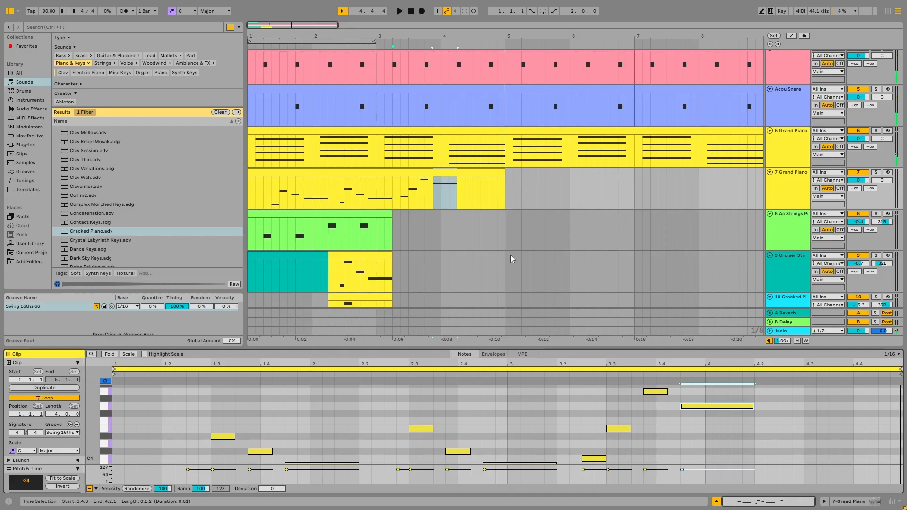
- Return to the start of the song and play the extended melody with all tracks
left_click(411, 10)
key("space")
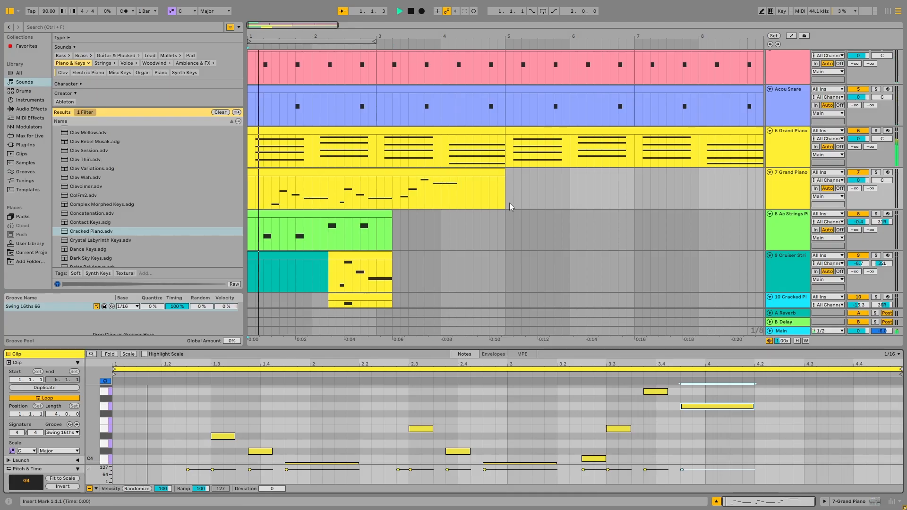
scroll(509, 203, "down", 2)
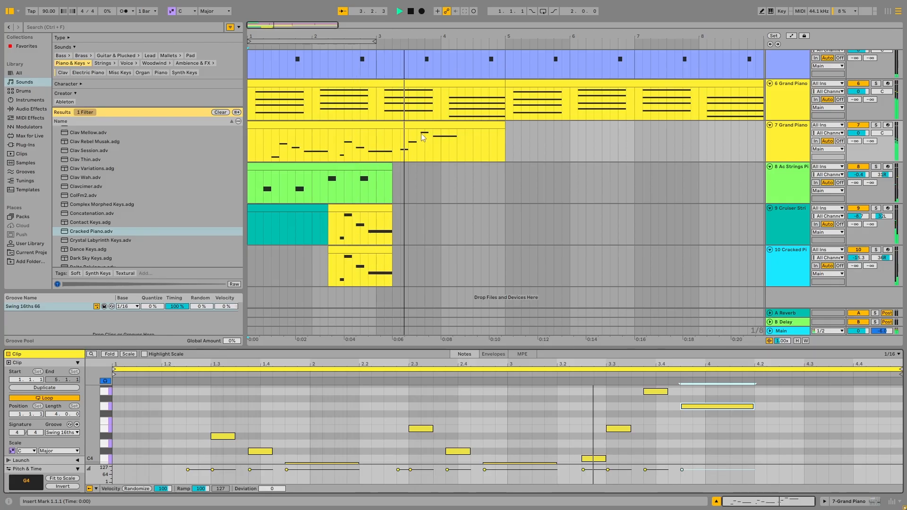
key("space")
left_click(393, 155)
left_click_drag(393, 155, 455, 148)
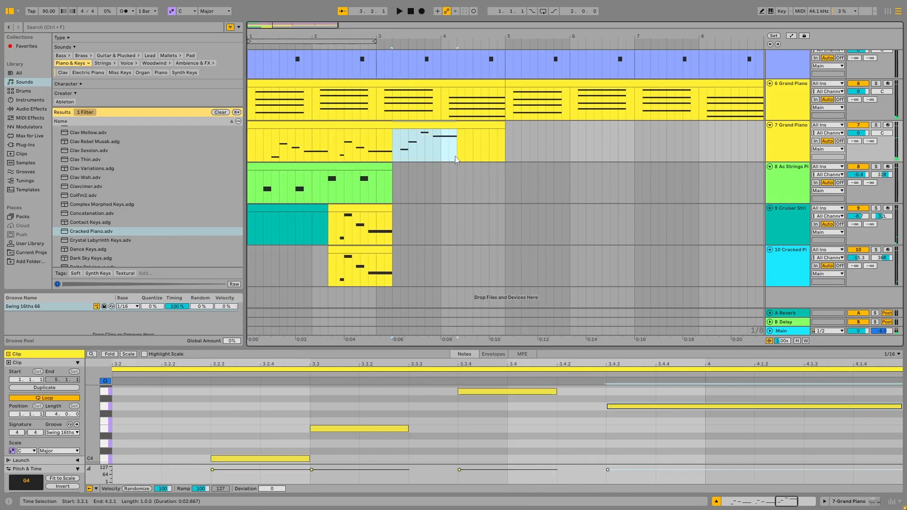
left_click_drag(401, 242, 396, 238)
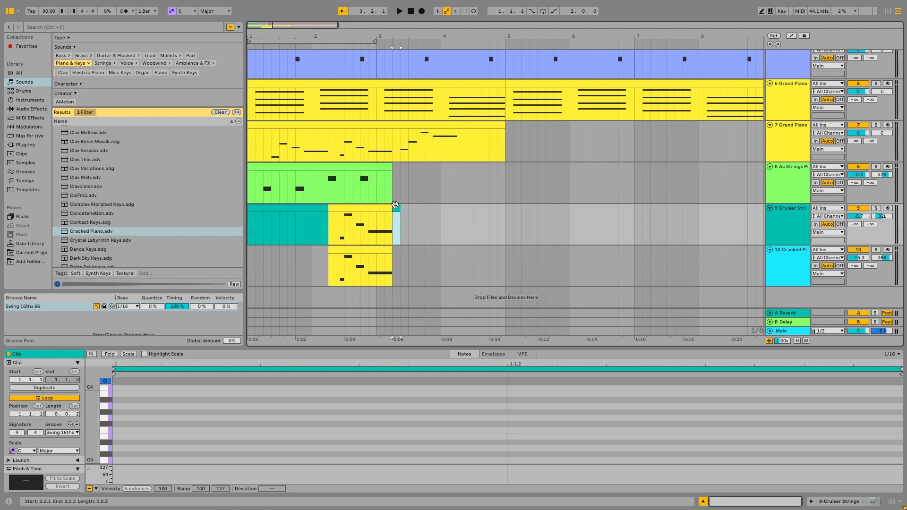
key("ctrl+z")
- Copy the whole melody piano clip to the start of the Cruiser Strings and Cracked Piano tracks
left_click(249, 147)
left_click(256, 125)
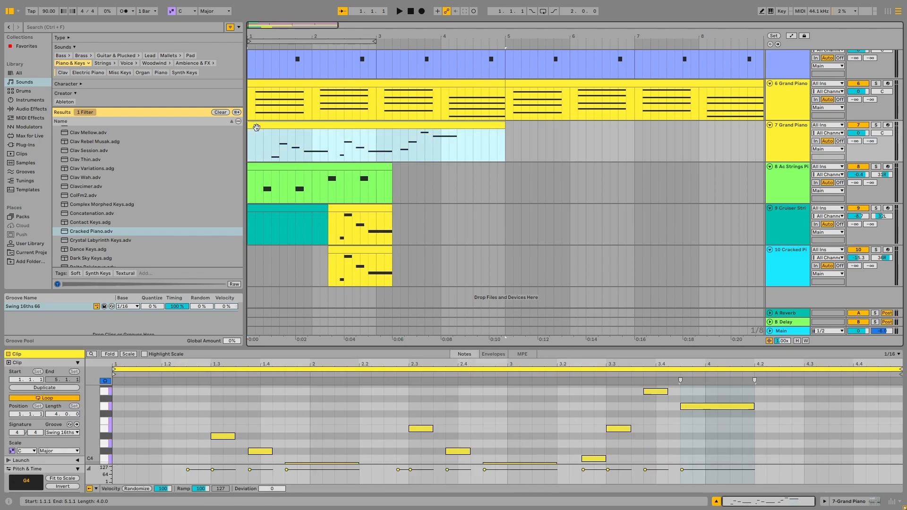
left_click(250, 232)
key("ctrl+v")
left_click(250, 259)
key("ctrl+v")
- Delete the section from 1.1.1 to 2.2.3 on both the Cruiser Strings and Cracked Piano tracks
left_click(327, 263)
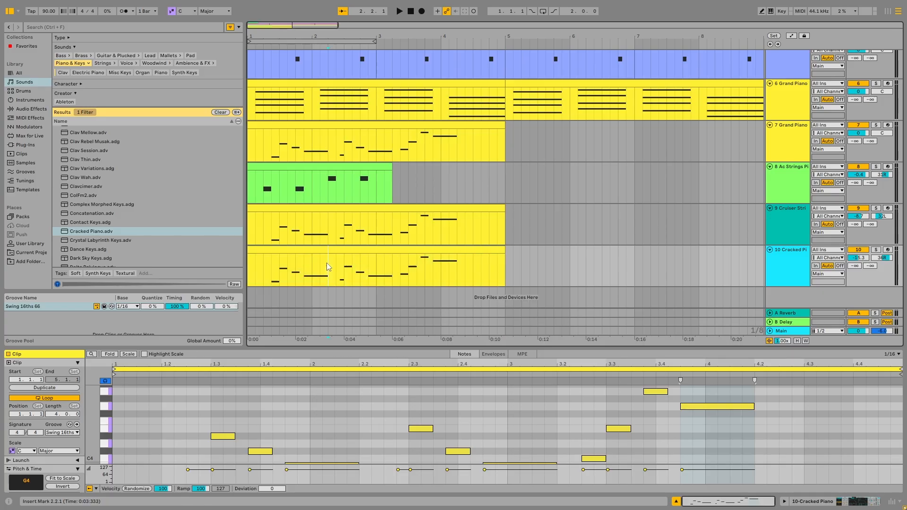
left_click_drag(327, 262, 249, 259)
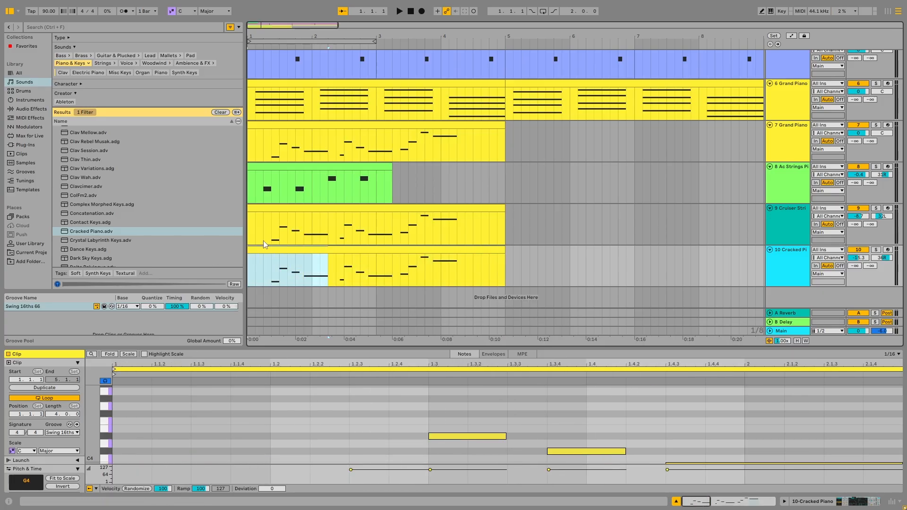
left_click(326, 279)
left_click_drag(332, 279, 234, 235)
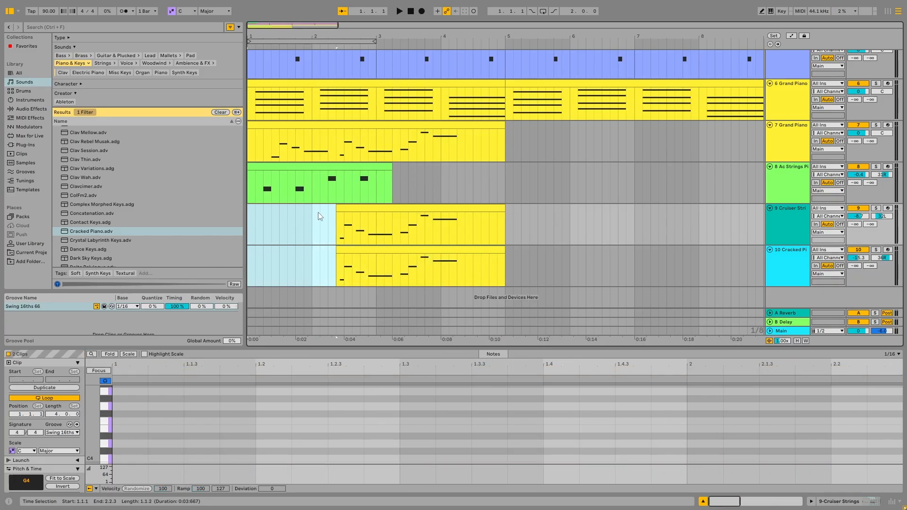
key("Delete")
- Play from just before the trimmed clips and extend the Cracked Piano clip's start back to 1.1.1
left_click(319, 212)
key("space")
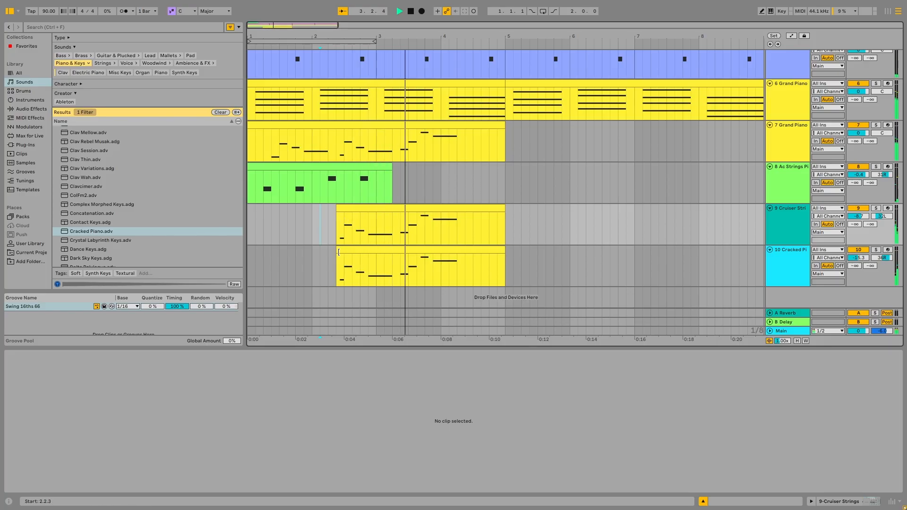
left_click_drag(337, 250, 248, 250)
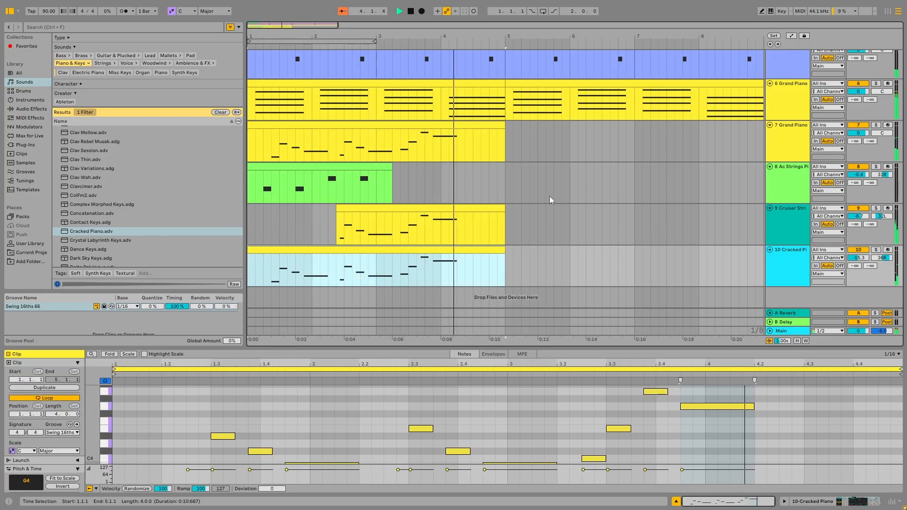
- Stop playback and delete the long G4 note at 3.4.3 from the Cruiser Strings clip
left_click(496, 212)
key("space")
left_click(675, 406)
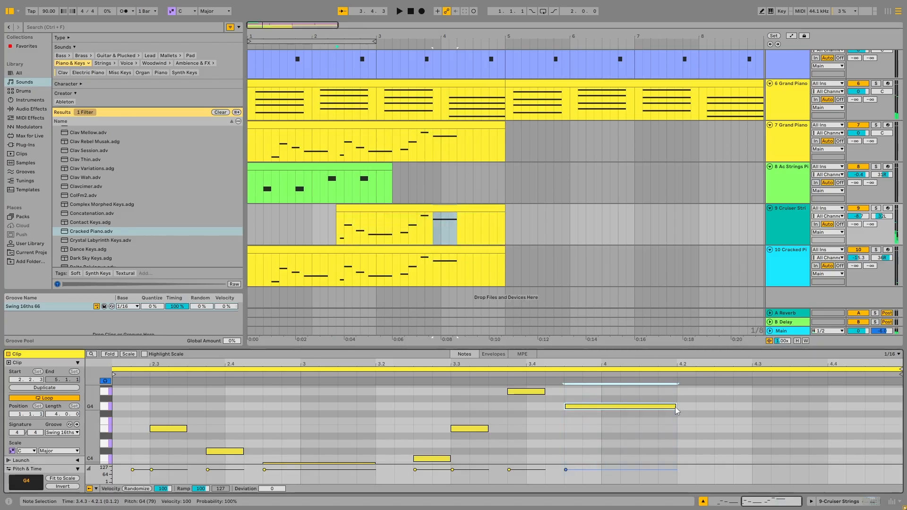
key("Delete")
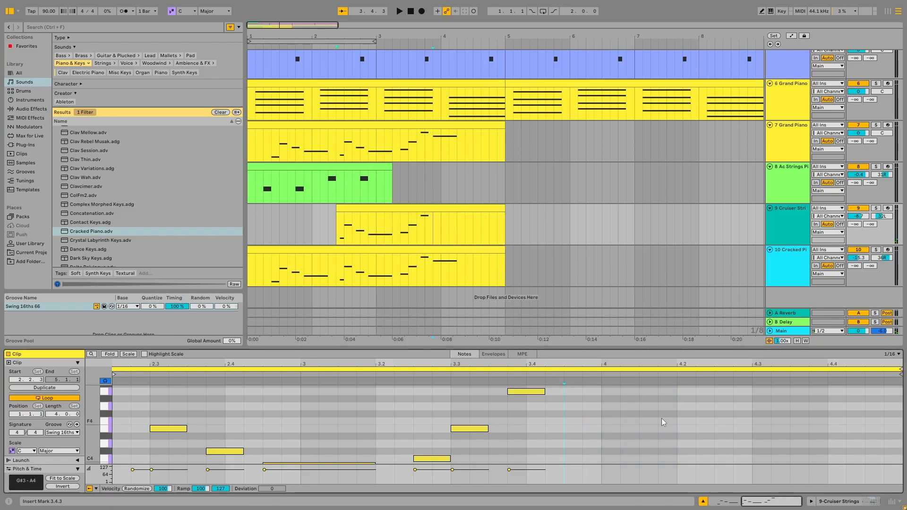
- Restore the deleted G4 note at 3.4.3, extend it to 4.4.1, and play the Cruiser Strings part from 3.3.3
key("ctrl+z")
left_click_drag(677, 406, 810, 408)
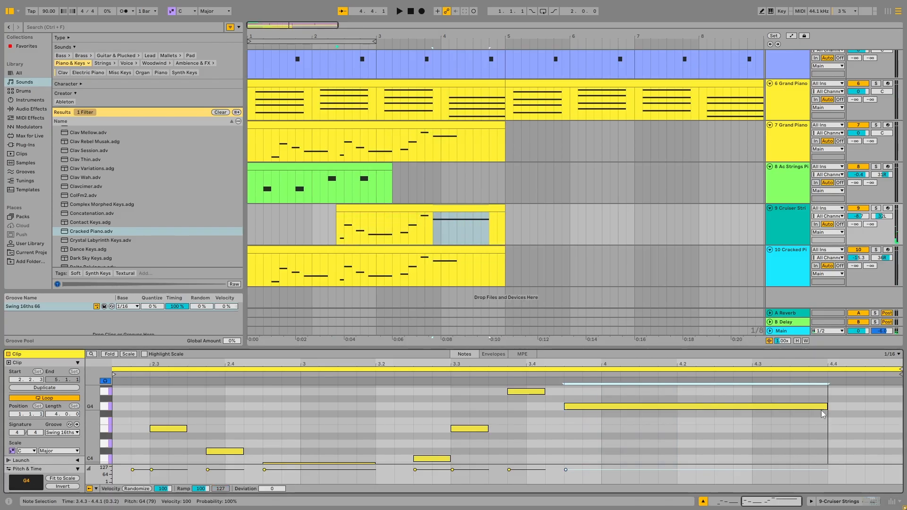
left_click(417, 231)
key("space")
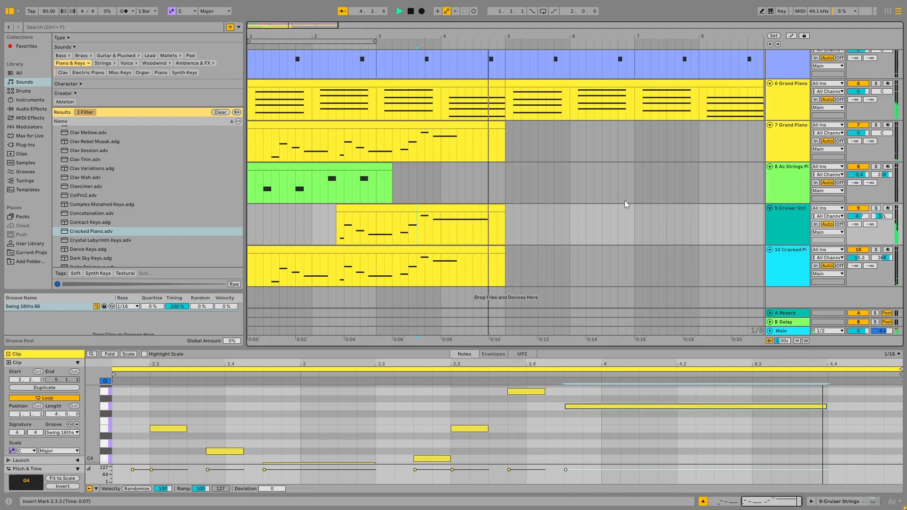
key("space")
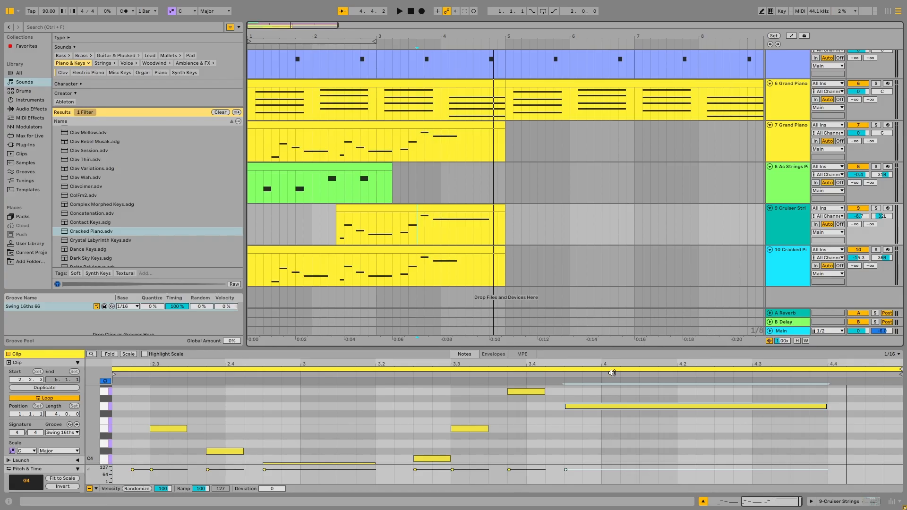
key("space")
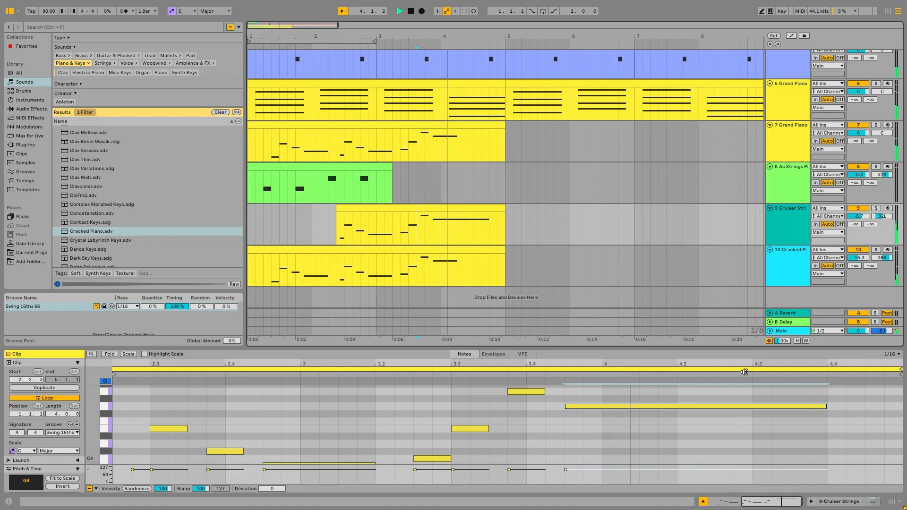
- Undo the lengthening of the G4 note, stop playback and set the playback start to 2.2.3 on the Cruiser Strings track
key("ctrl+z")
key("space")
left_click(341, 236)
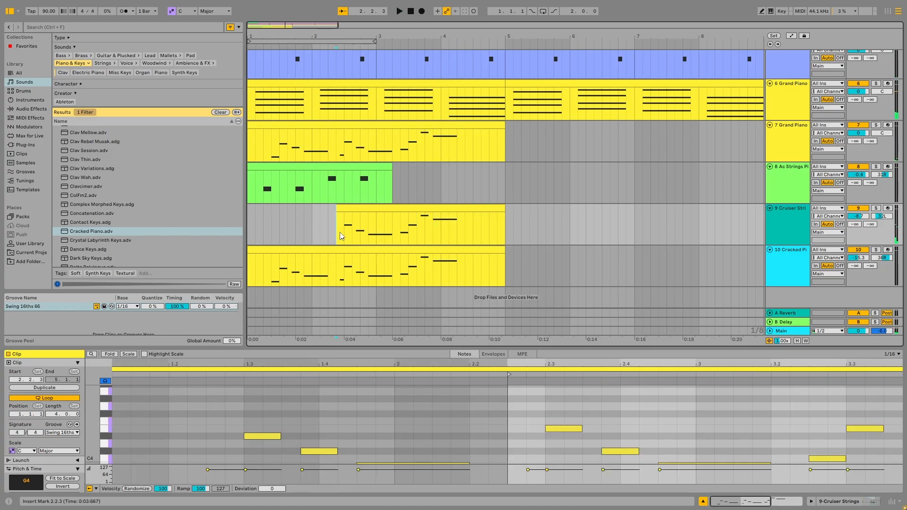
- Raise the Cruiser Strings Reverb macro to 46 % while playing from 2.2.3
left_click(809, 228)
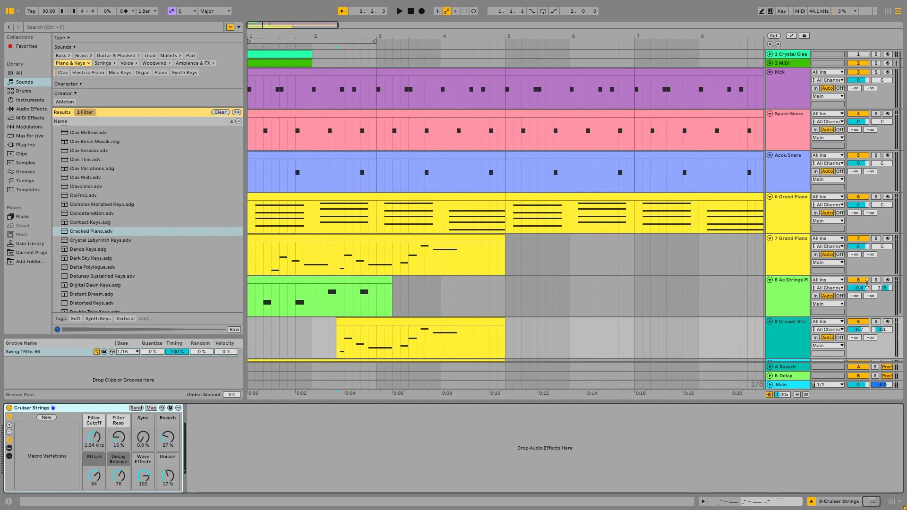
key("space")
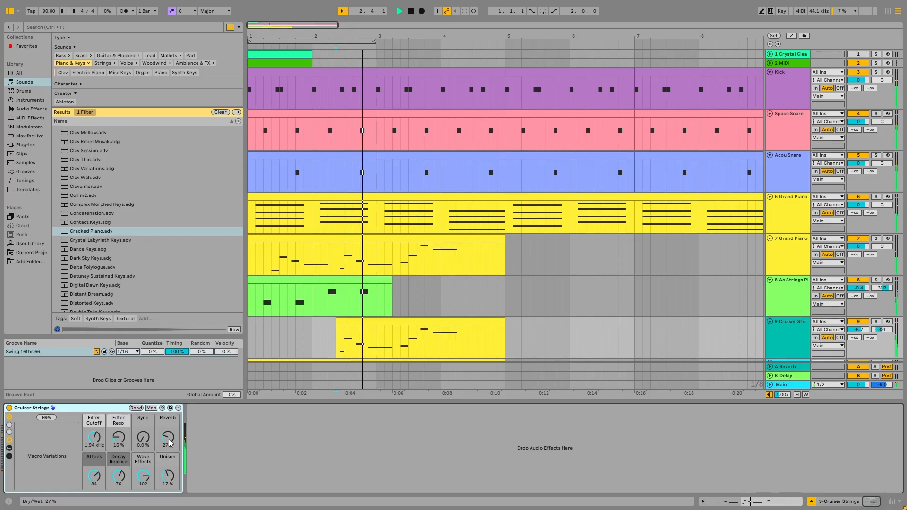
left_click_drag(167, 437, 168, 423)
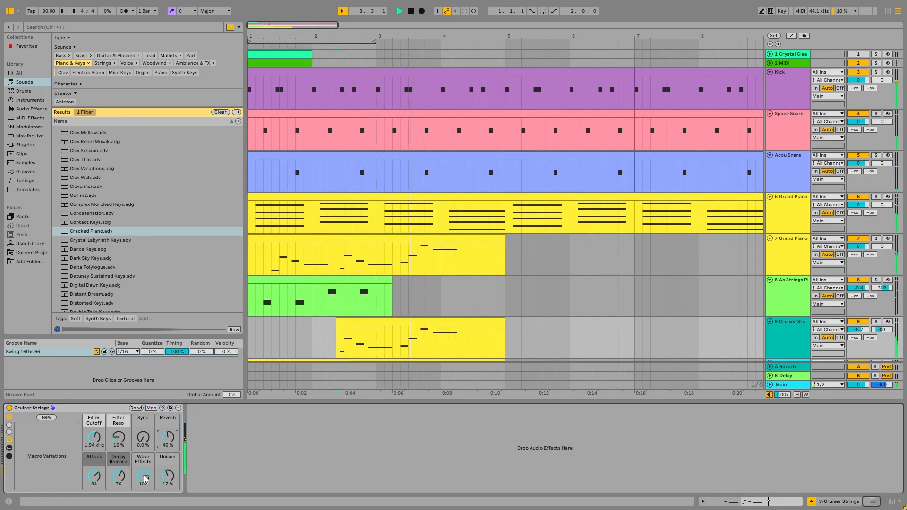
- Solo the Cruiser Strings track and set its Filter Reso macro to 19 %
left_click(874, 280)
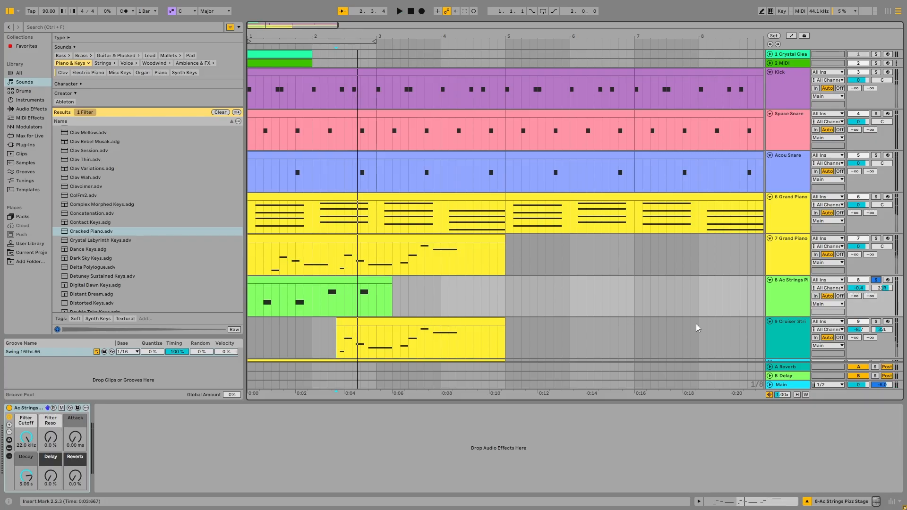
left_click(876, 321)
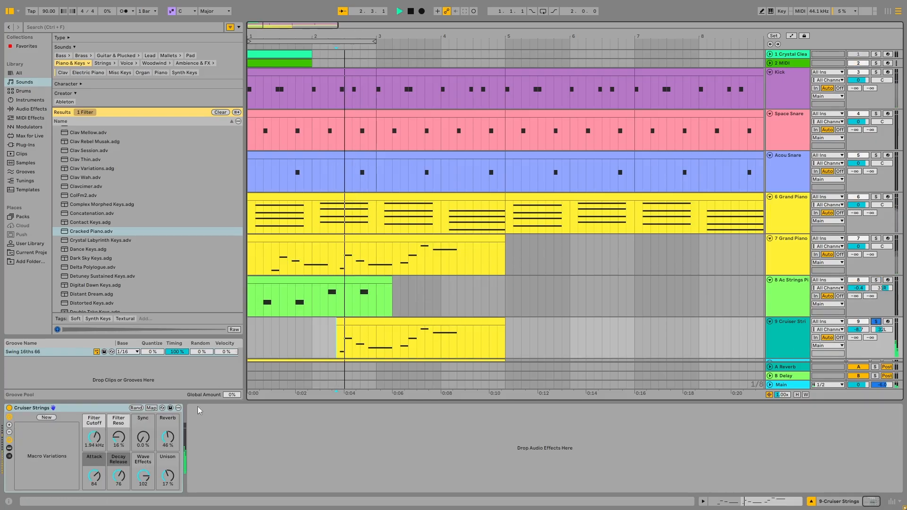
mouse_move(118, 437)
left_mouse_down()
mouse_move(119, 415)
mouse_move(118, 435)
left_mouse_up()
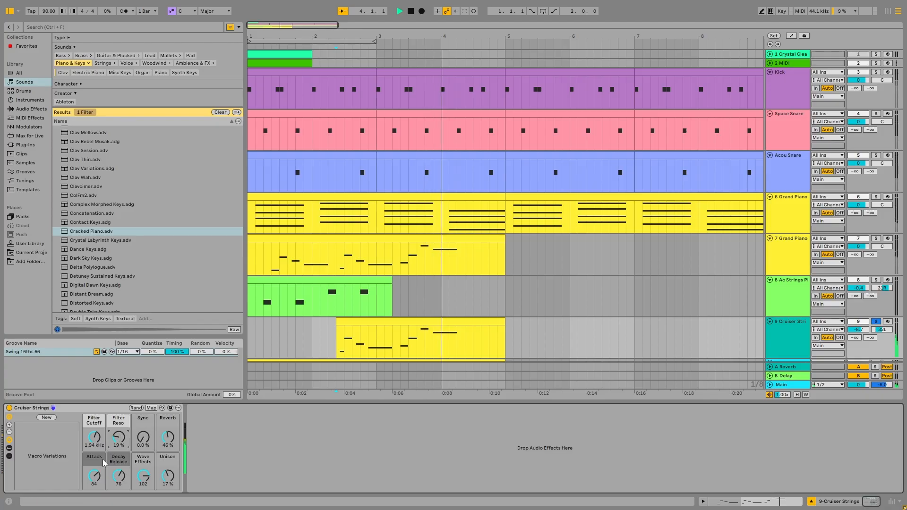
- Set the Cruiser Strings Attack to 80, Decay Release to 86 and Wave Effects to 90, repeatedly replaying the soloed part
key("space")
key("space")
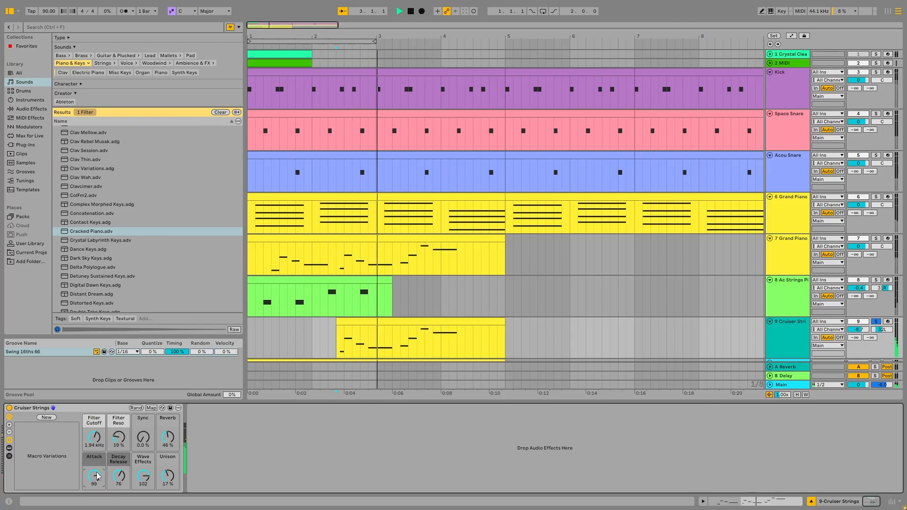
left_click_drag(97, 476, 98, 507)
key("space")
key("space")
key("space")
left_click_drag(97, 474, 96, 446)
key("space")
key("space")
mouse_move(97, 477)
left_mouse_down()
mouse_move(143, 476)
mouse_move(143, 507)
mouse_move(143, 445)
mouse_move(167, 492)
mouse_move(168, 459)
mouse_move(167, 476)
mouse_move(119, 476)
left_mouse_up()
key("space")
key("space")
key("space")
key("space")
key("space")
key("space")
key("space")
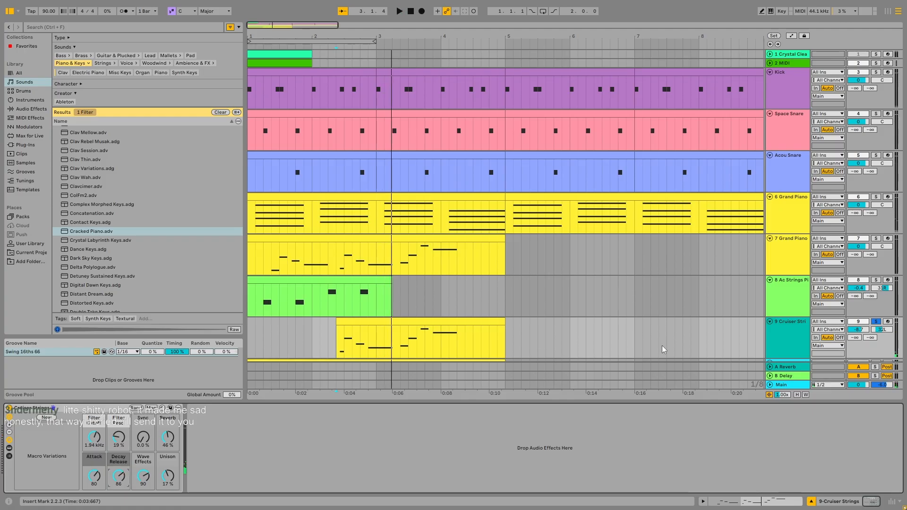
- Unsolo the Cruiser Strings track and play the full mix from 2.2.3
left_click(876, 321)
key("space")
scroll(351, 330, "down", 3)
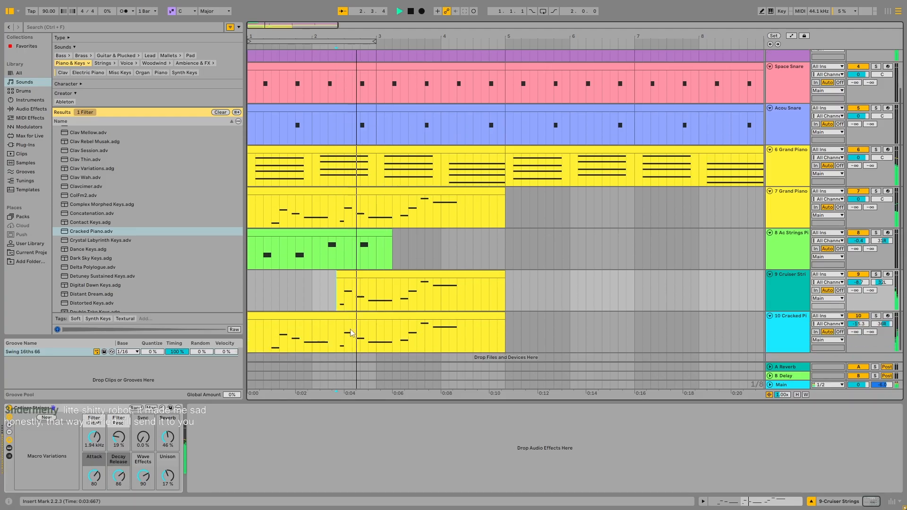
scroll(351, 331, "down", 1)
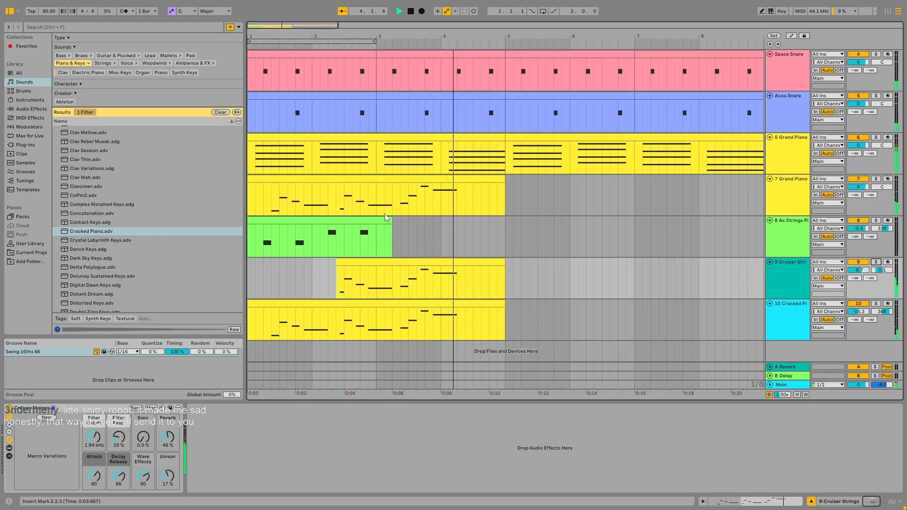
- Lower the Kick, Space Snare and Acou Snare volumes to between about -3 and -3.5 dB and replay the mix
scroll(394, 232, "up", 2)
scroll(395, 232, "up", 2)
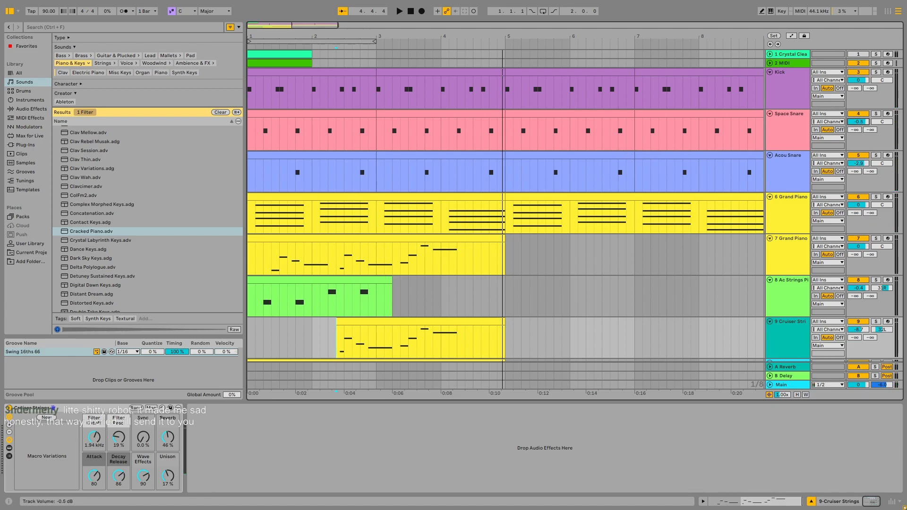
left_click_drag(861, 87, 861, 93)
key("space")
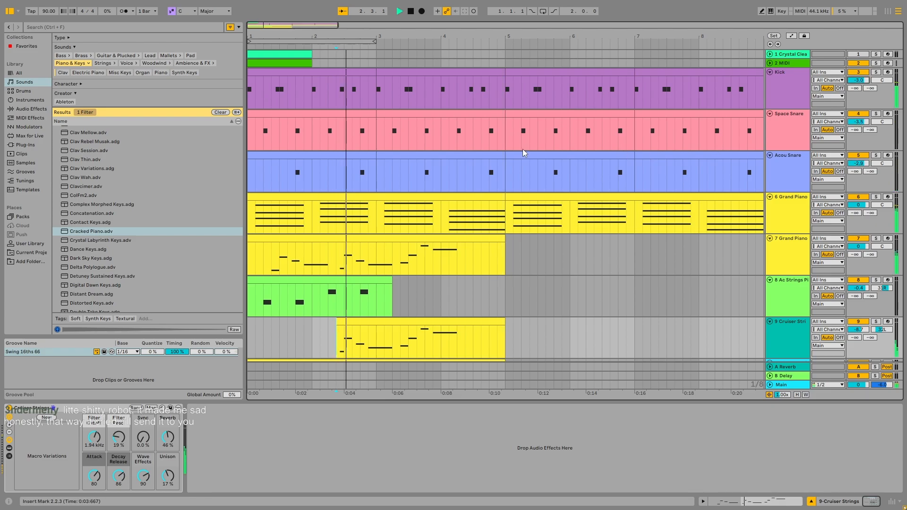
- Lower the chord Grand Piano track's volume to about -2.5 dB during playback
scroll(701, 193, "down", 2)
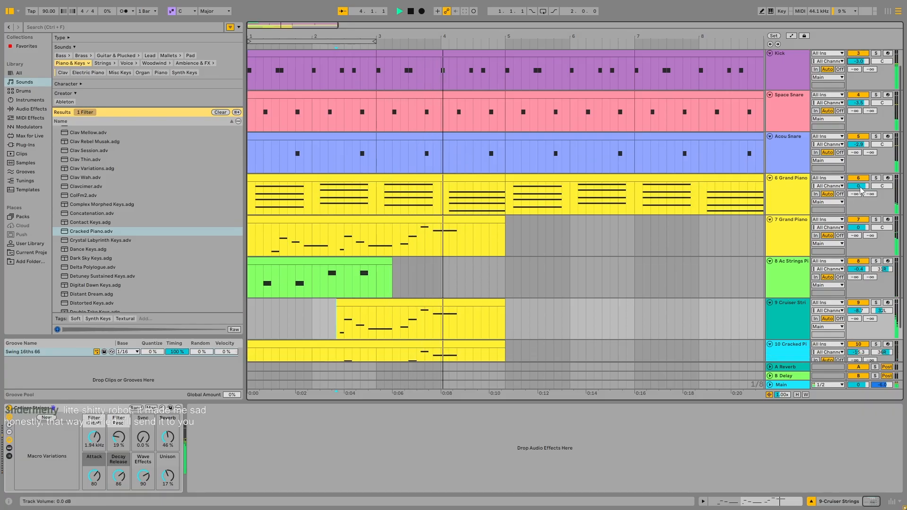
left_click_drag(858, 185, 858, 191)
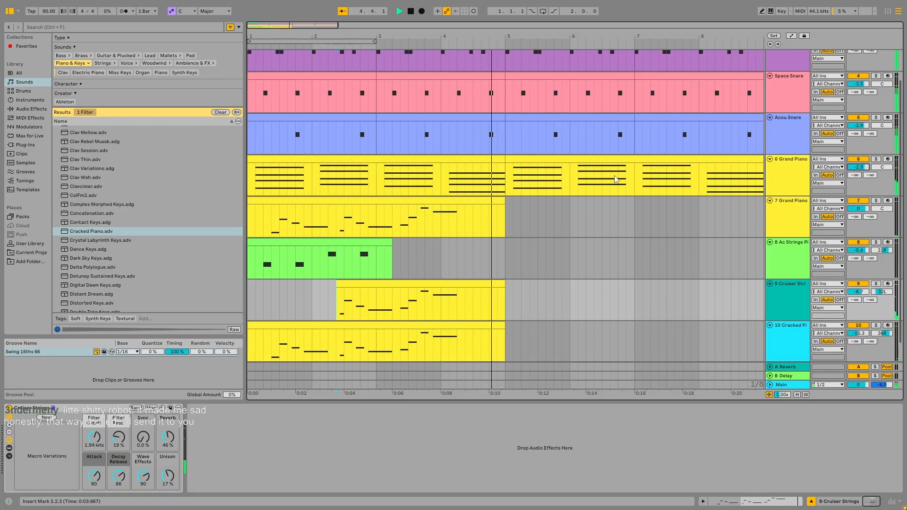
scroll(617, 177, "down", 2)
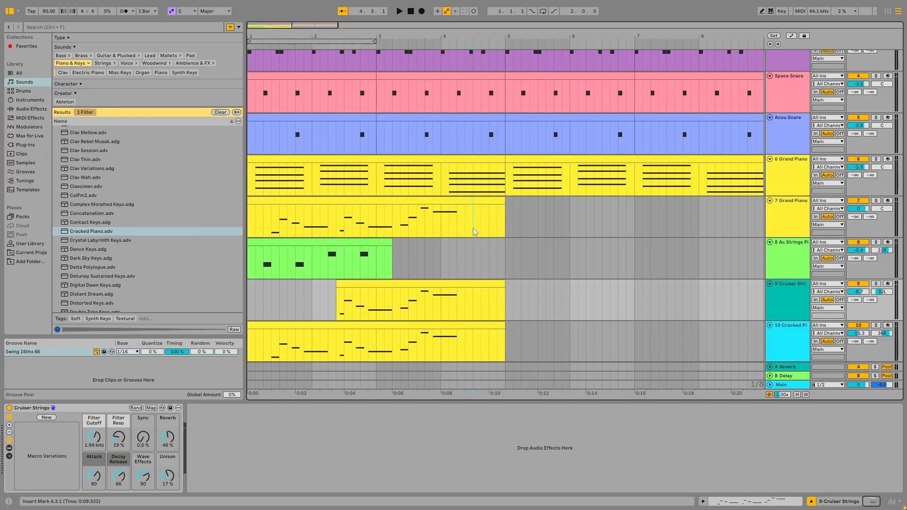
- Delete the section from 4.3.1 to 5.1.1 on the melody Grand Piano, Cruiser Strings and Cracked Piano tracks
left_click_drag(472, 228, 503, 214)
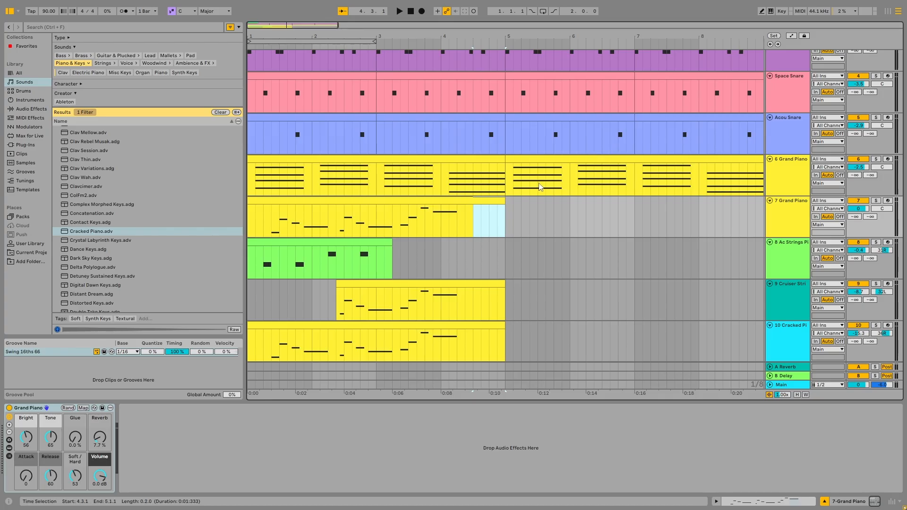
key("Delete")
left_click_drag(474, 291, 508, 341)
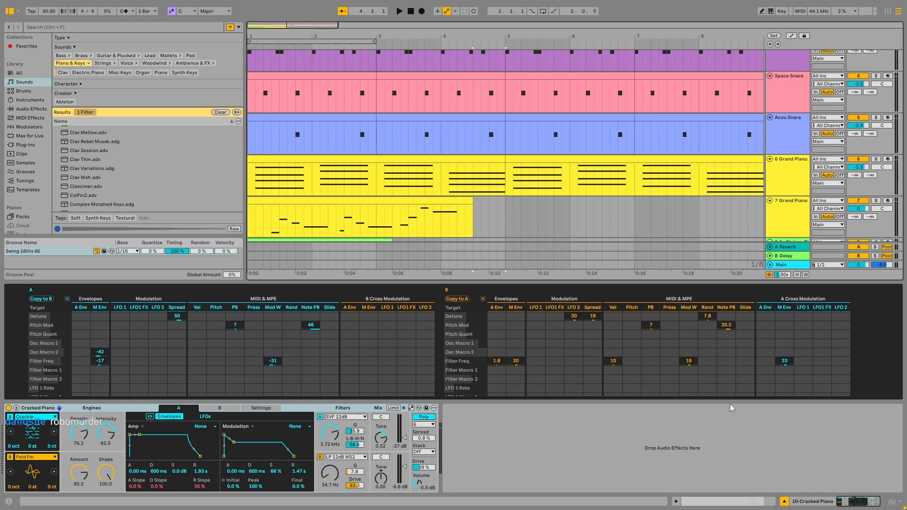
left_click(786, 502)
left_click(785, 502)
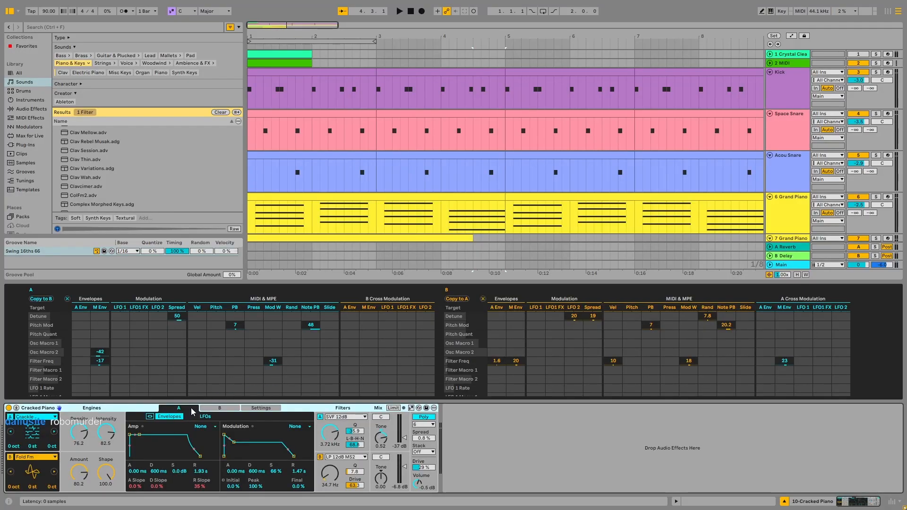
left_click(220, 408)
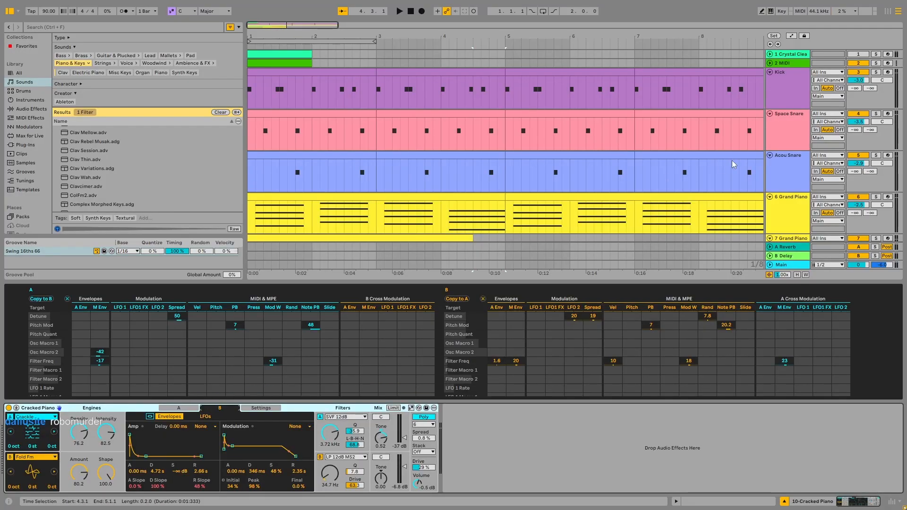
left_click(770, 169)
- Compare the pizzicato clip with the chord piano clip, auditioning the chords' lower notes in bars 2 to 4
scroll(460, 300, "down", 3)
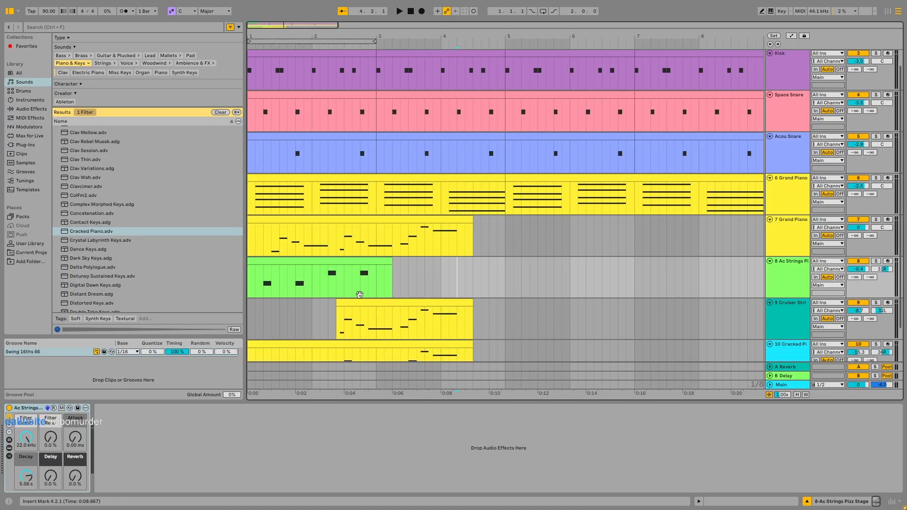
double_click(380, 233)
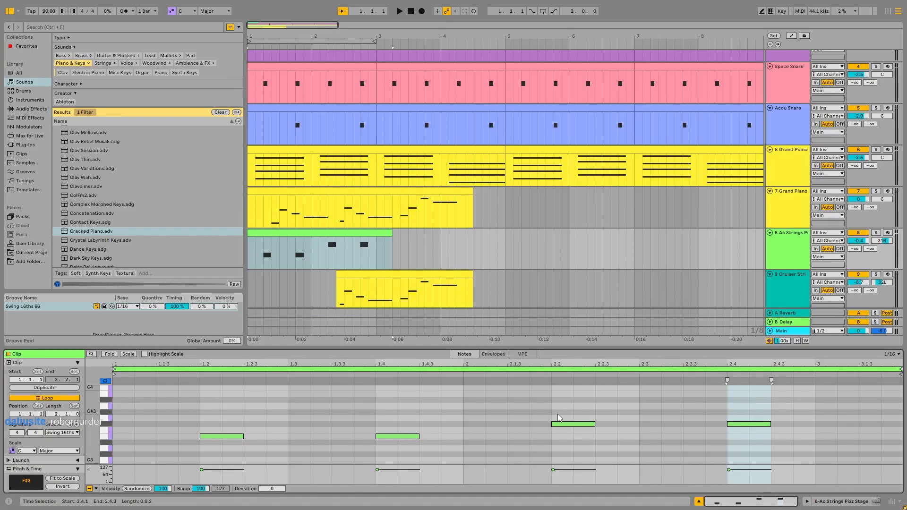
left_click(558, 399)
left_click(396, 149)
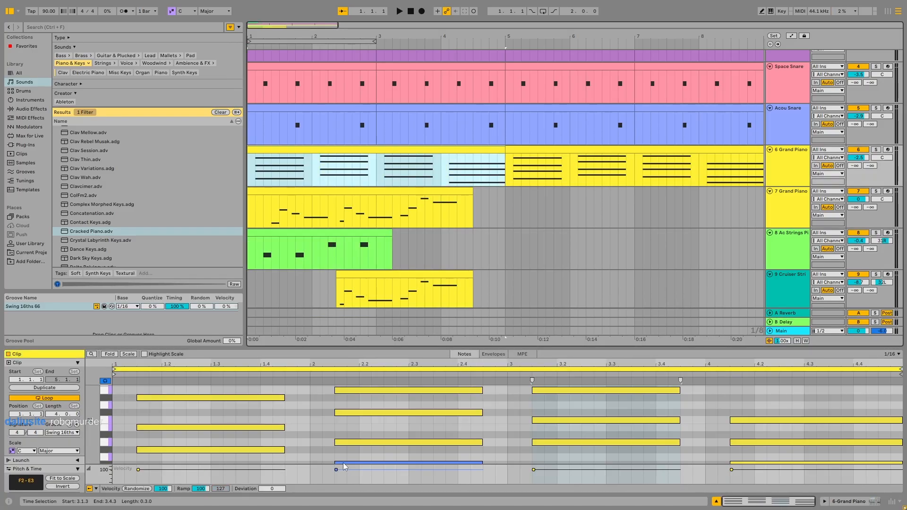
scroll(355, 414, "down", 3)
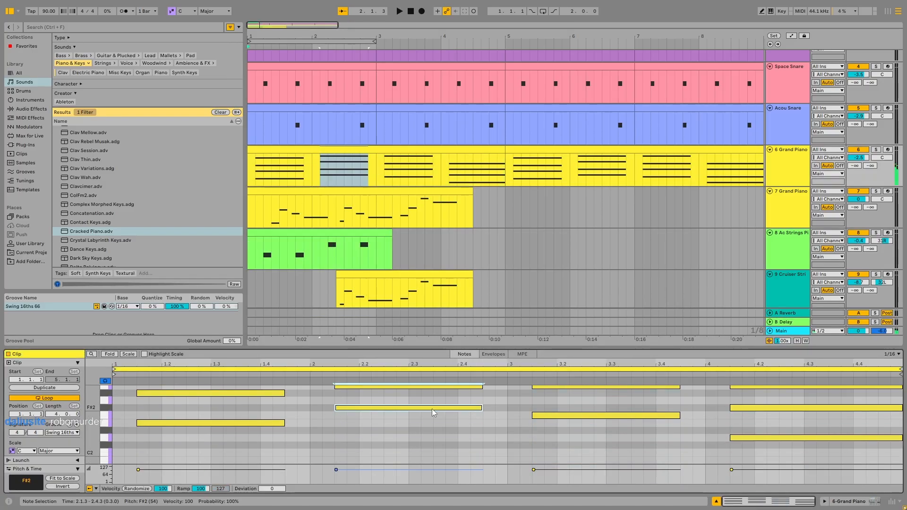
left_click(568, 415)
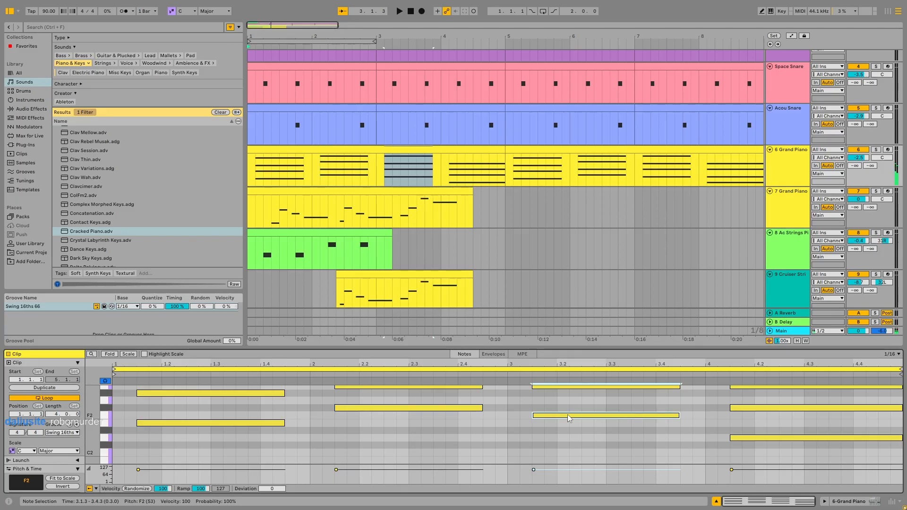
scroll(566, 414, "up", 2)
left_click(558, 405)
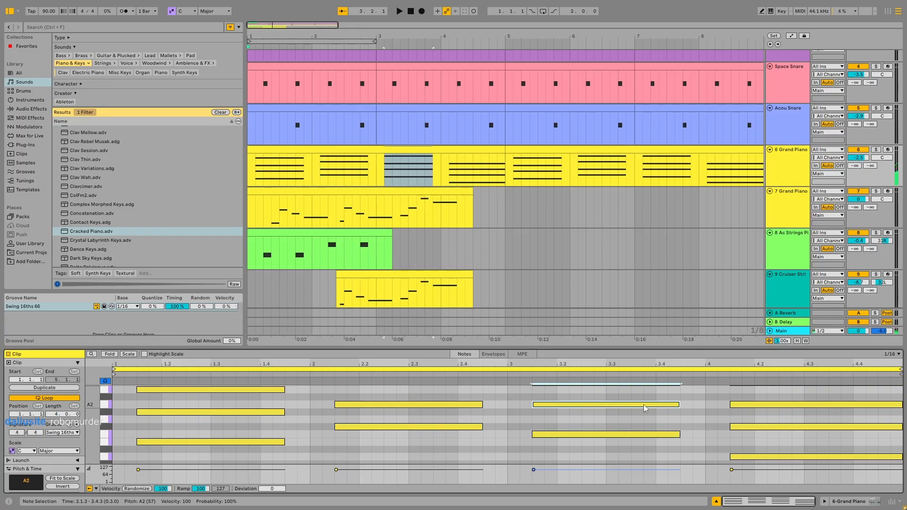
scroll(768, 429, "down", 3)
left_click(768, 430)
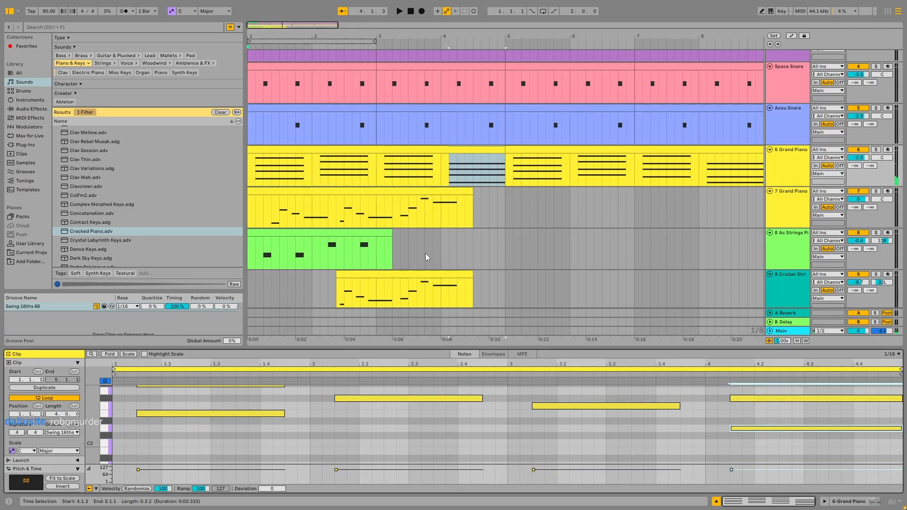
- Extend the pizzicato clip's loop end to 5.1.1 for a length of 4.0.0, and play from the start
left_click(373, 232)
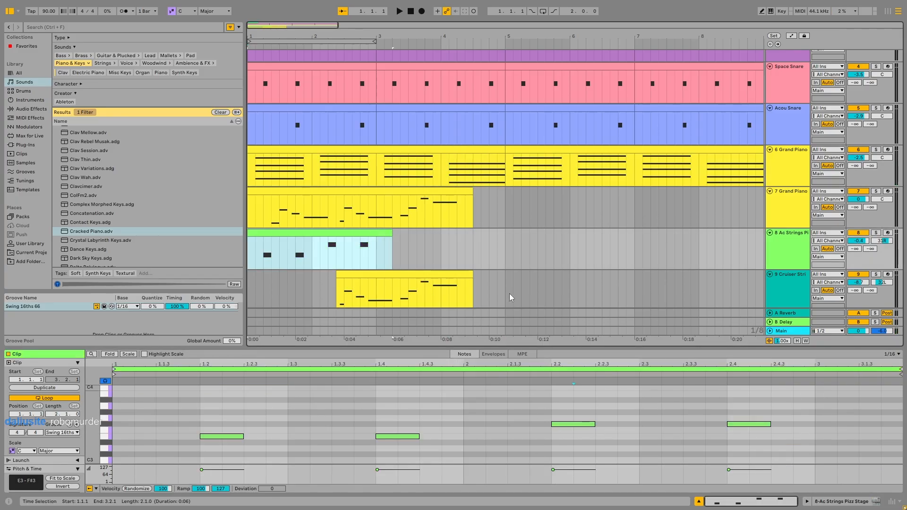
mouse_move(391, 232)
left_mouse_down()
mouse_move(434, 232)
mouse_move(395, 239)
left_mouse_up()
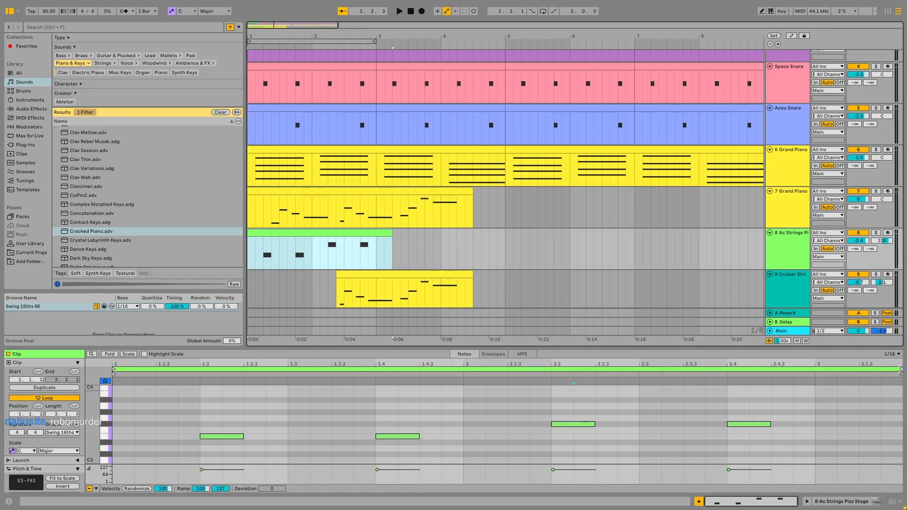
mouse_move(900, 368)
left_mouse_down()
mouse_move(827, 369)
mouse_move(904, 381)
mouse_move(711, 380)
mouse_move(891, 382)
left_mouse_up()
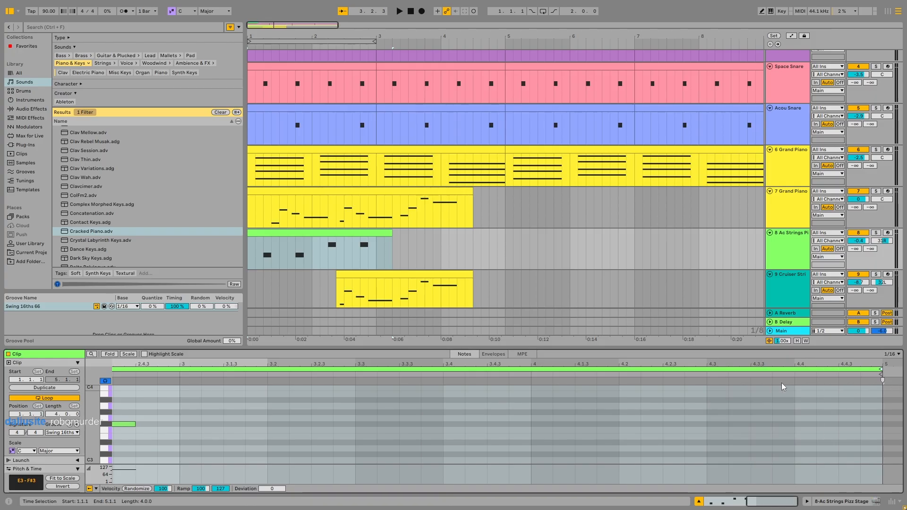
key("space")
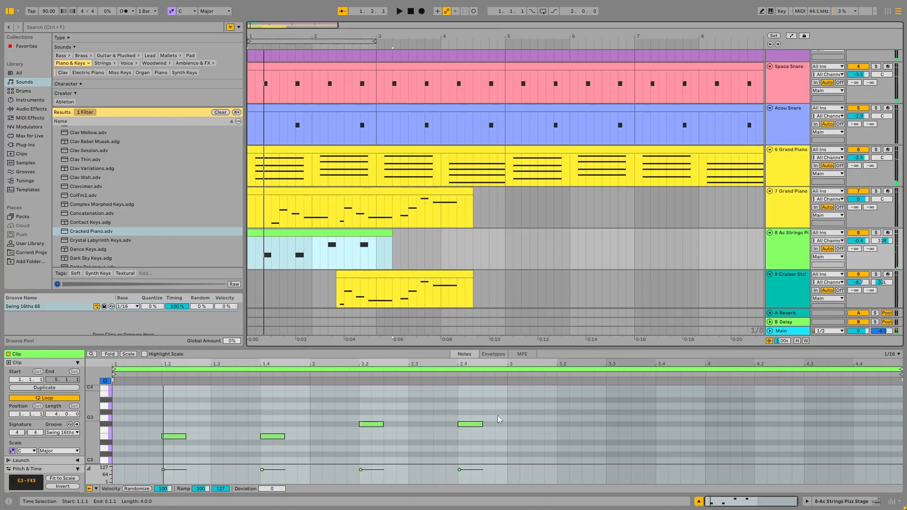
- Add an F3 note of length 0.0.2 at 3.2.1 in the pizzicato clip and play it back
scroll(497, 415, "down", 1)
key("b")
left_click(519, 417)
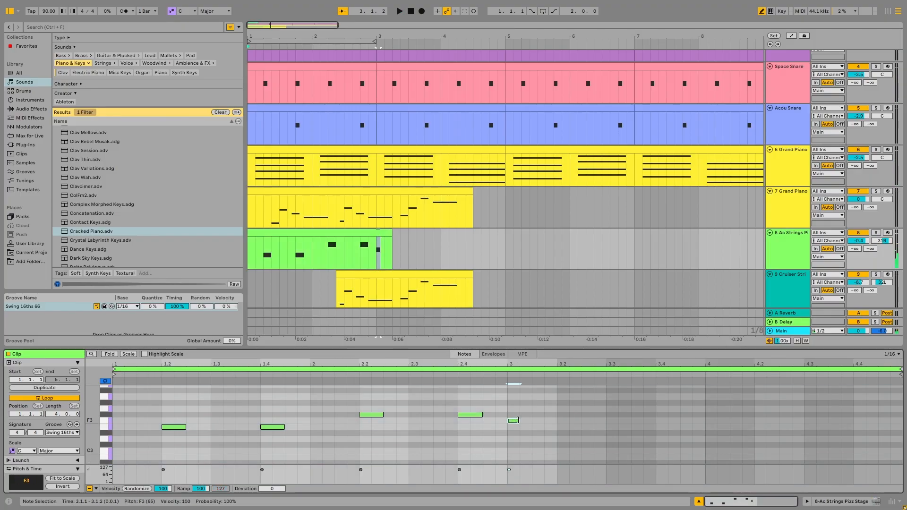
left_click(562, 421)
key("b")
left_click_drag(567, 420, 581, 420)
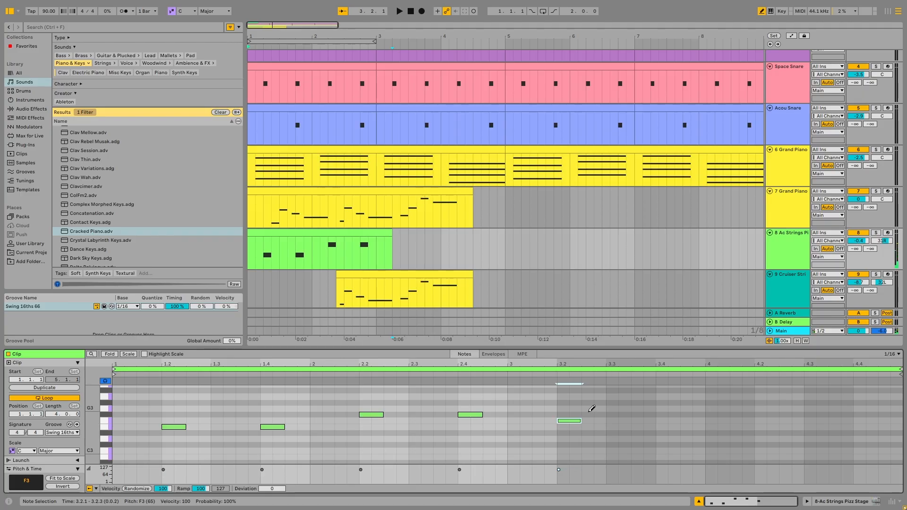
key("space")
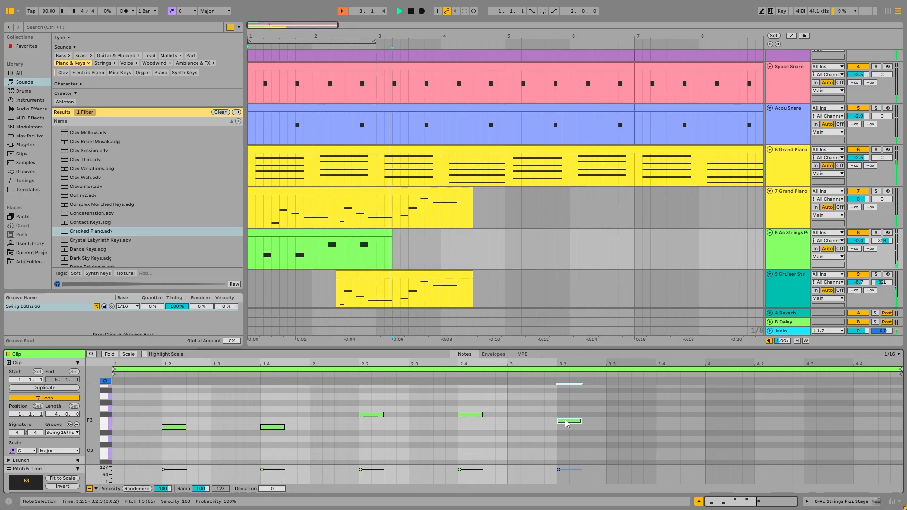
- Extend the pizzicato clip in the arrangement to 4.3.1 and play from bar 3
left_click_drag(391, 233, 473, 235)
left_click(379, 247)
key("space")
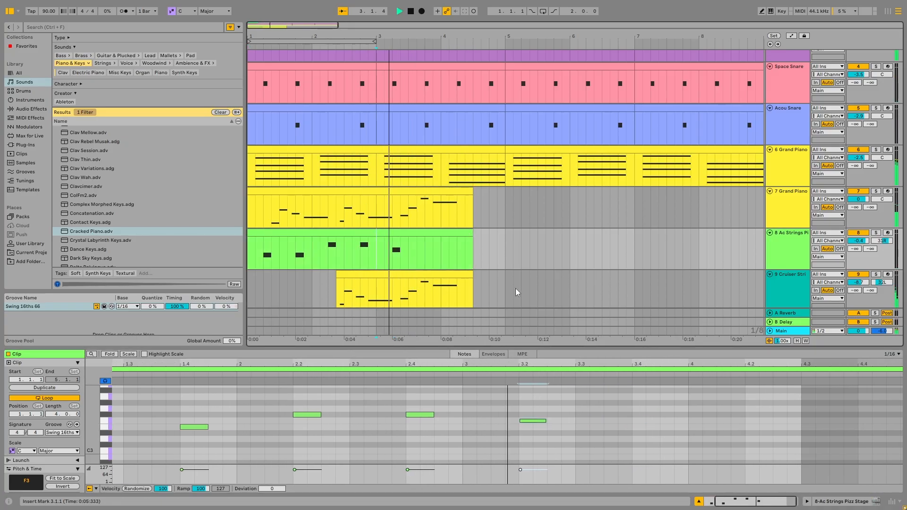
- Draw a 0.0.2-long note at 3.4.1 in the pizzicato clip, raise it to A3, and play it back
key("b")
left_click(633, 421)
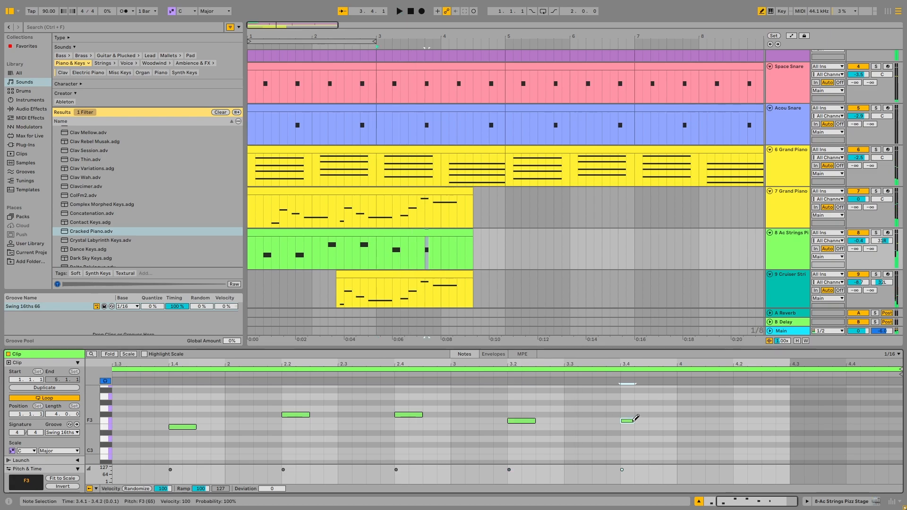
left_click_drag(633, 421, 651, 418)
key("Up")
key("Up")
key("Up")
key("Up")
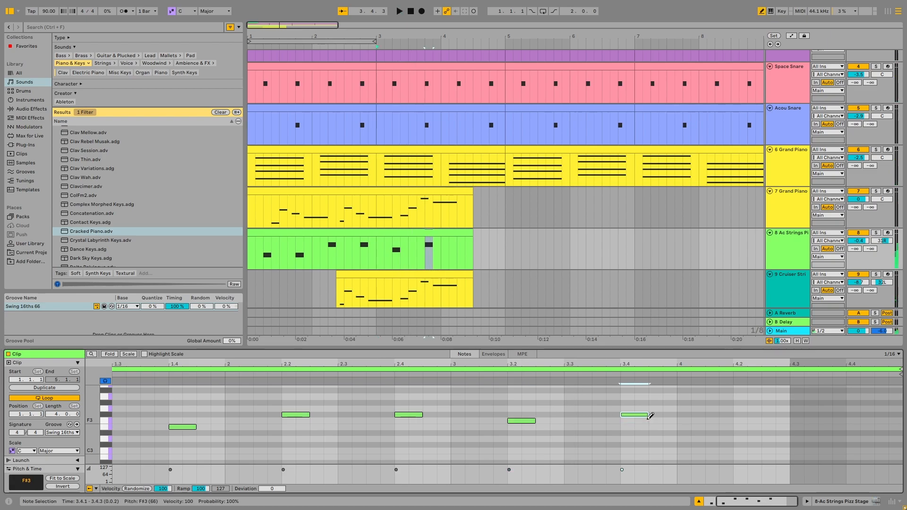
key("b")
key("space")
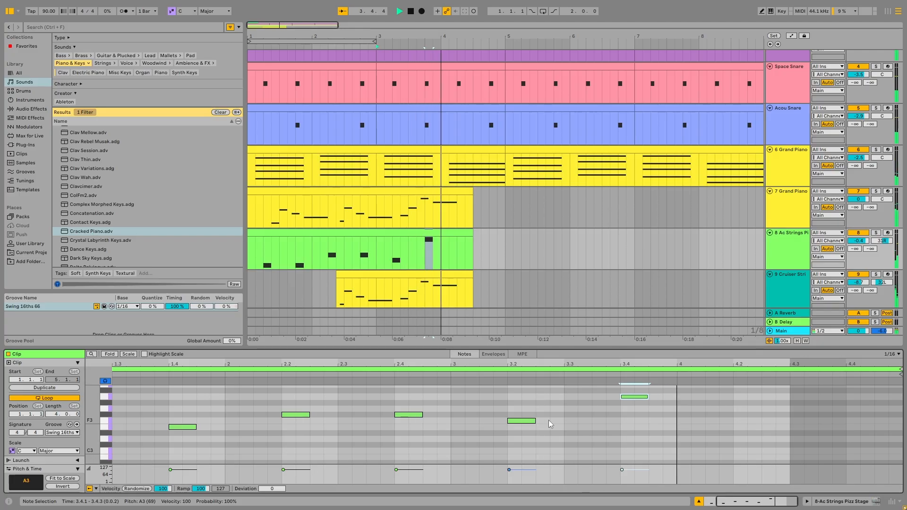
- Check the lowest chord note in bar 4 and add a D3 note at 4.2.1 in the pizzicato clip
key("b")
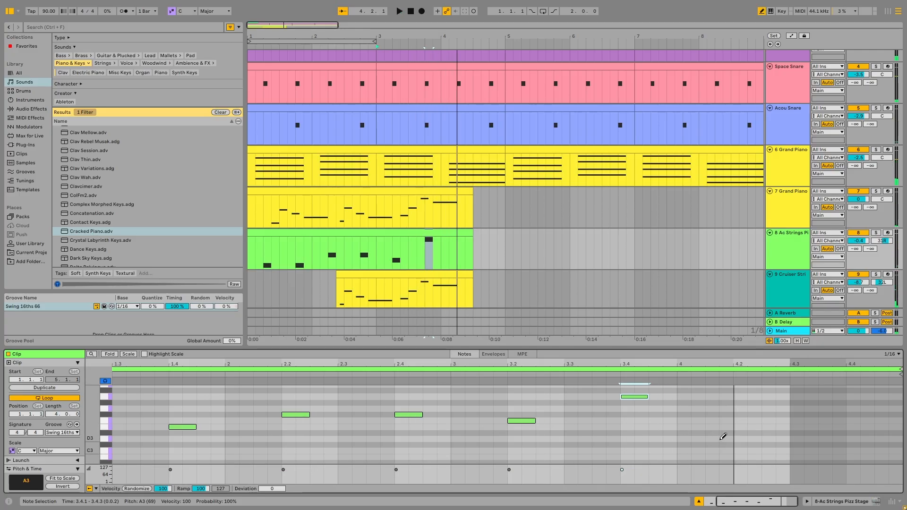
double_click(458, 150)
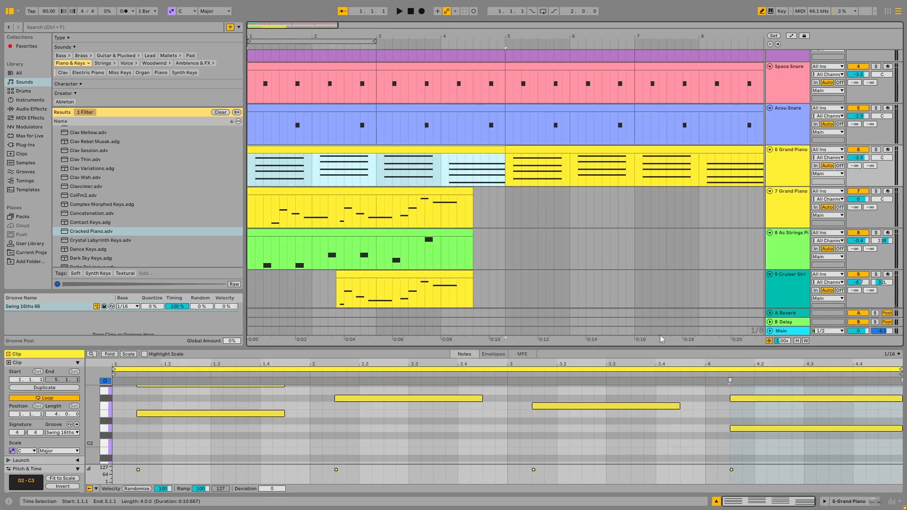
key("b")
left_click(746, 429)
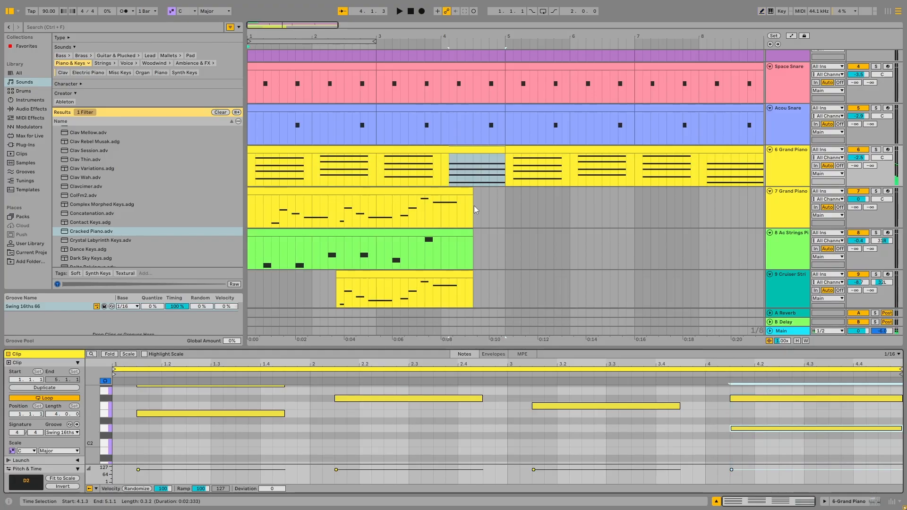
double_click(453, 237)
key("b")
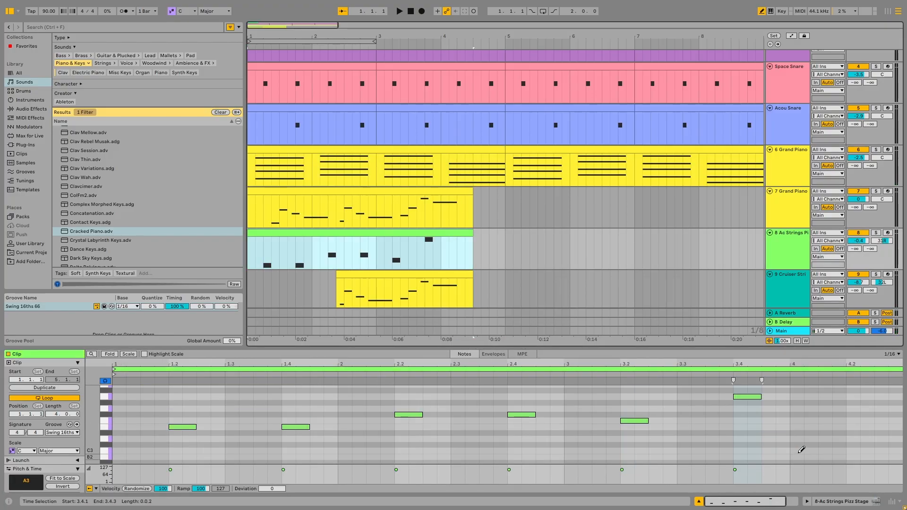
left_click(849, 439)
key("b")
mouse_move(860, 438)
left_mouse_down()
mouse_move(905, 441)
mouse_move(761, 439)
left_mouse_up()
- Extend the pizzicato clip and the melody Grand Piano clip to 5.1.1 in the arrangement
left_click_drag(473, 237, 505, 237)
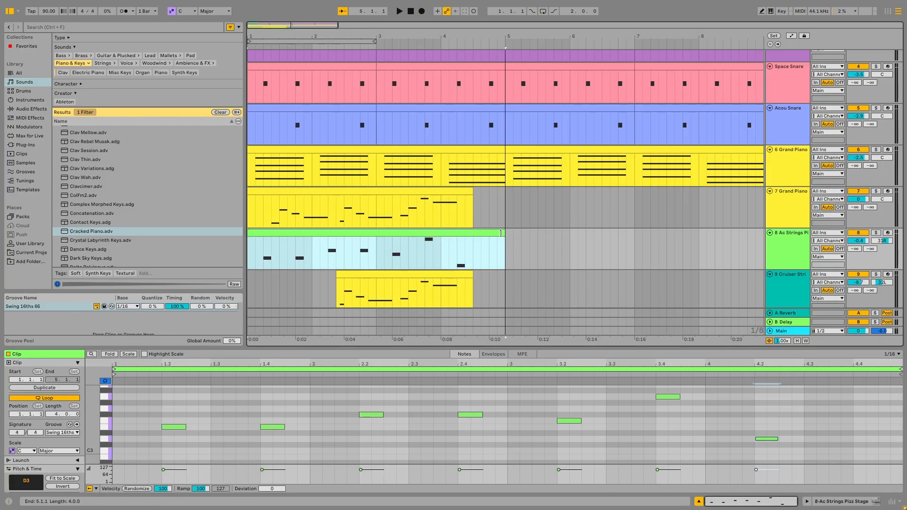
left_click_drag(469, 188, 505, 188)
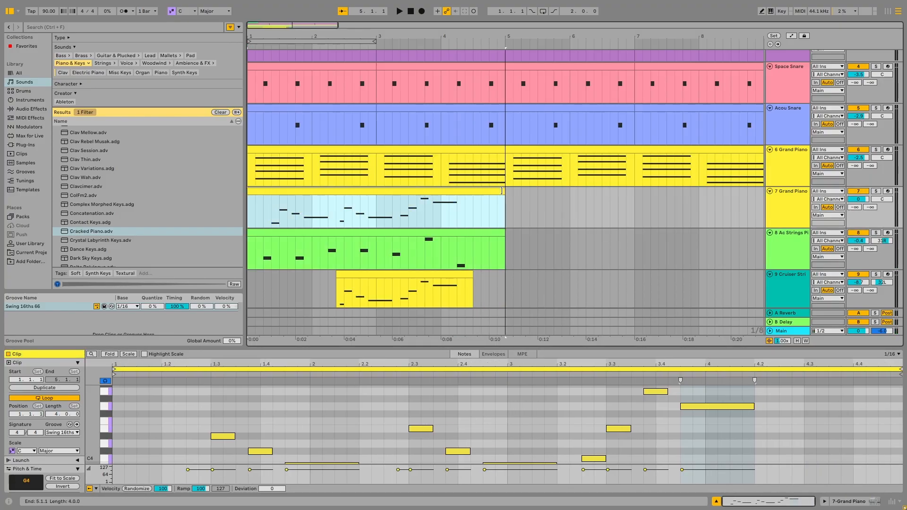
- Add another D3 note of length 0.0.2 at 4.4.1 in the pizzicato clip
key("b")
left_click(472, 250)
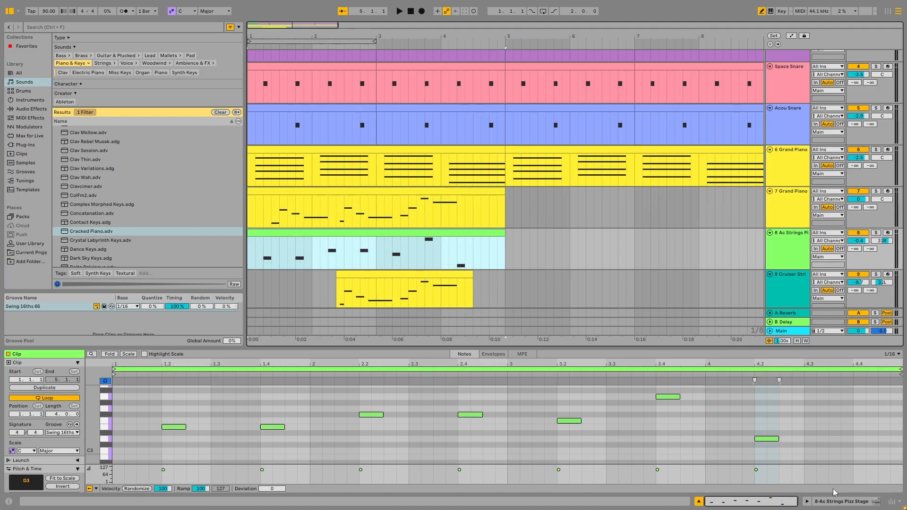
left_click(858, 439)
left_click_drag(864, 439, 877, 439)
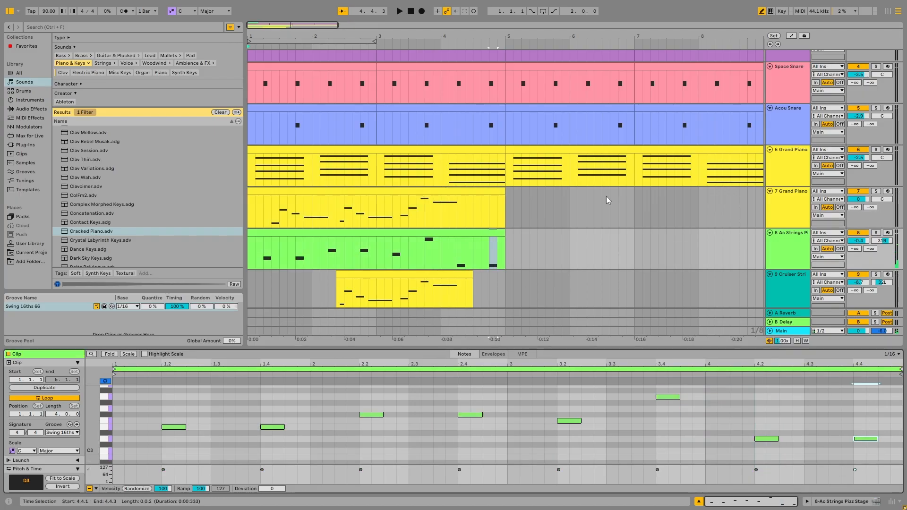
- Play the arrangement from the start to review all the tracks together, replay its opening, and stop playback
key("space")
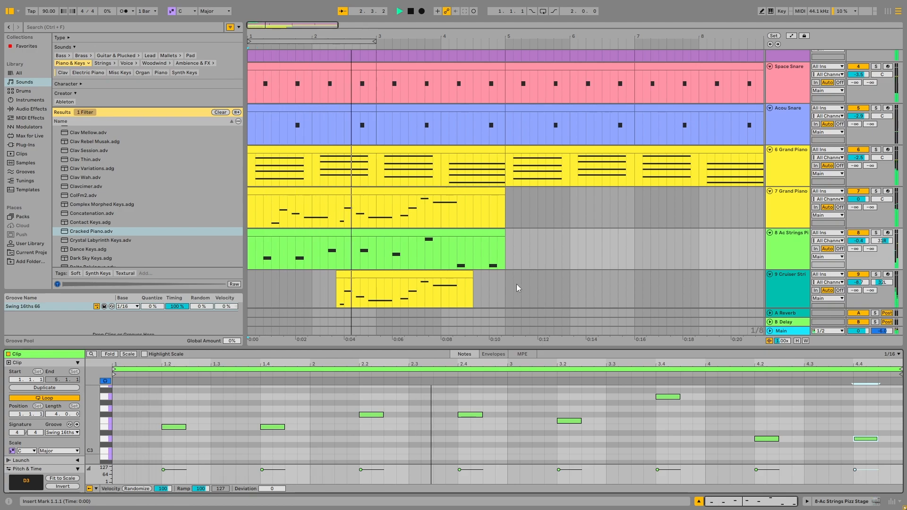
scroll(517, 285, "down", 3)
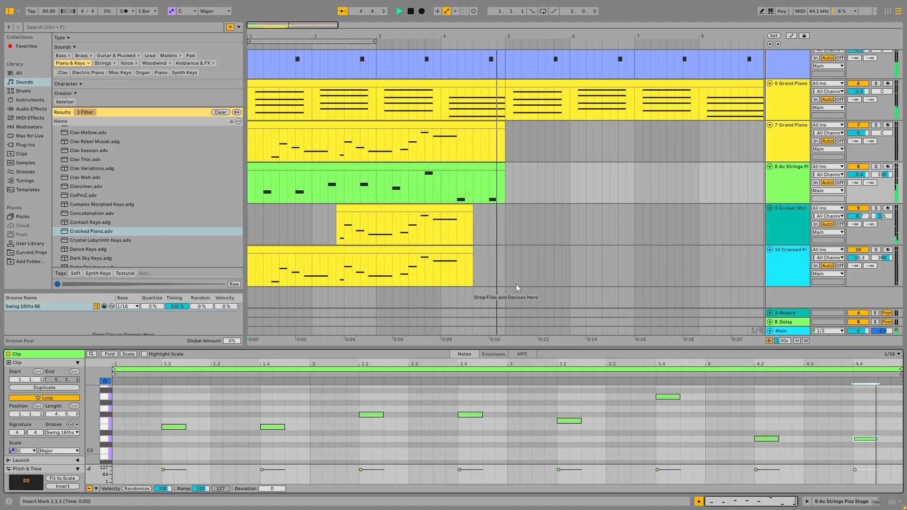
scroll(461, 185, "down", 3)
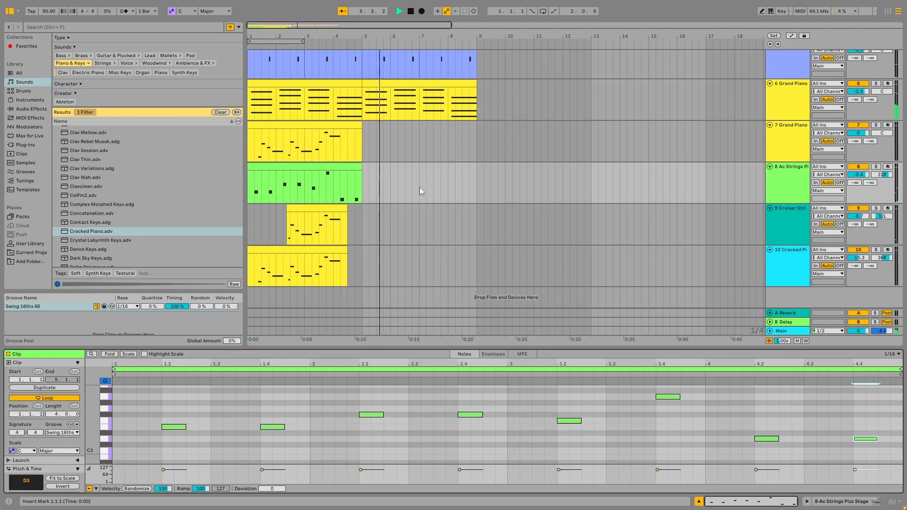
key("space")
scroll(365, 93, "up", 3)
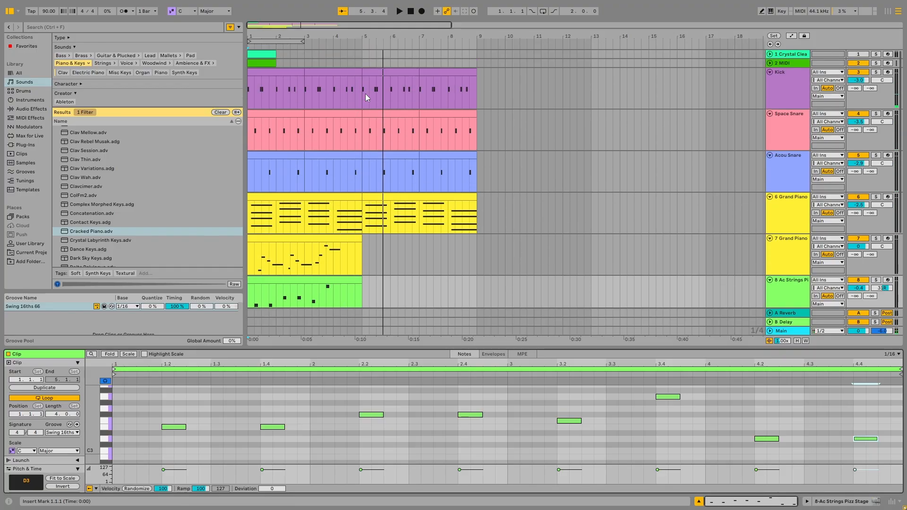
left_click(411, 14)
scroll(385, 151, "down", 2)
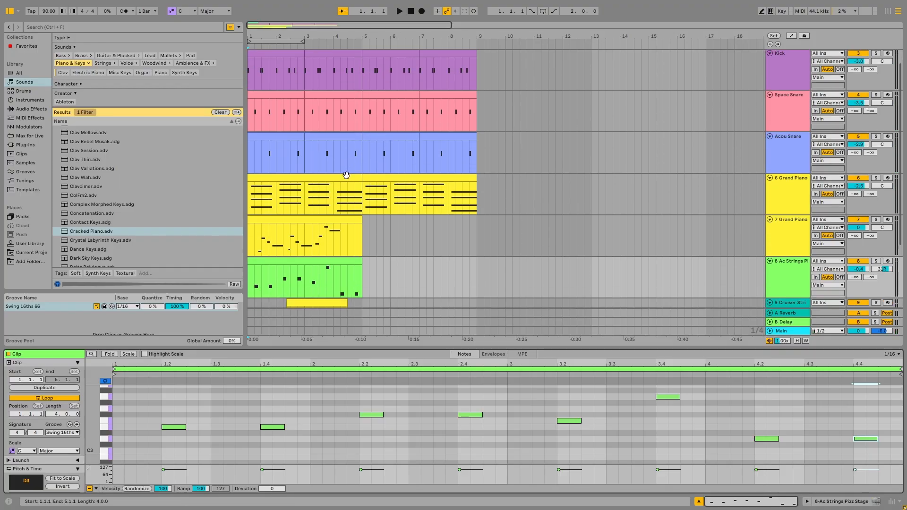
key("space")
scroll(385, 150, "down", 2)
scroll(385, 151, "down", 1)
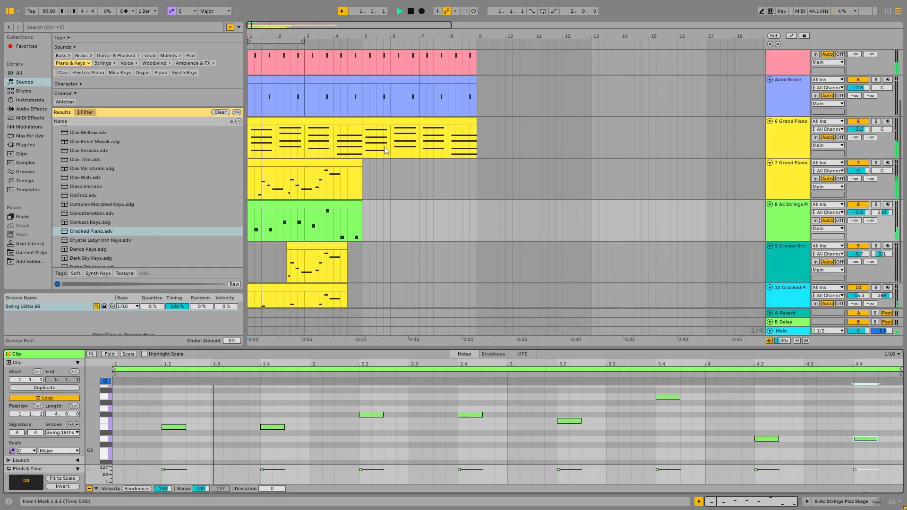
key("space")
scroll(384, 146, "up", 3)
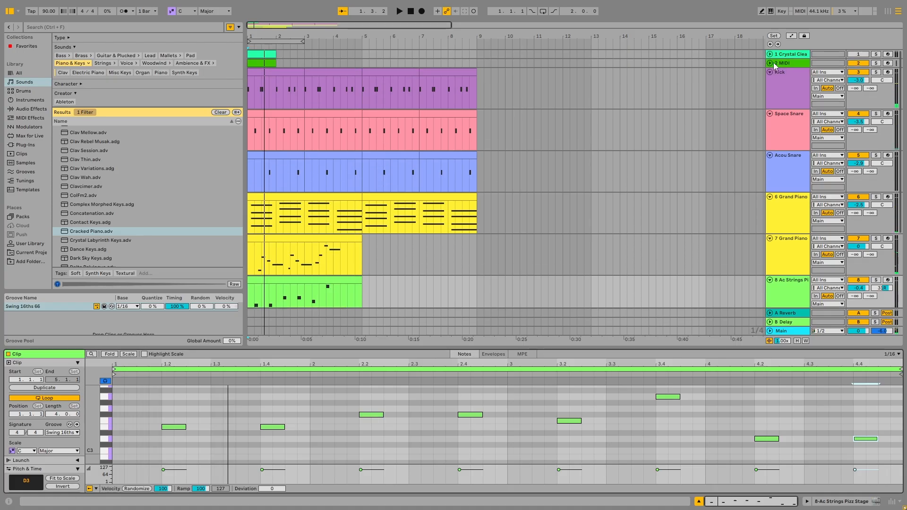
- Expand the 2-MIDI track, search the sounds for "fugle", and clear the search along with the Piano & Keys filter
left_click(774, 65)
left_click(78, 29)
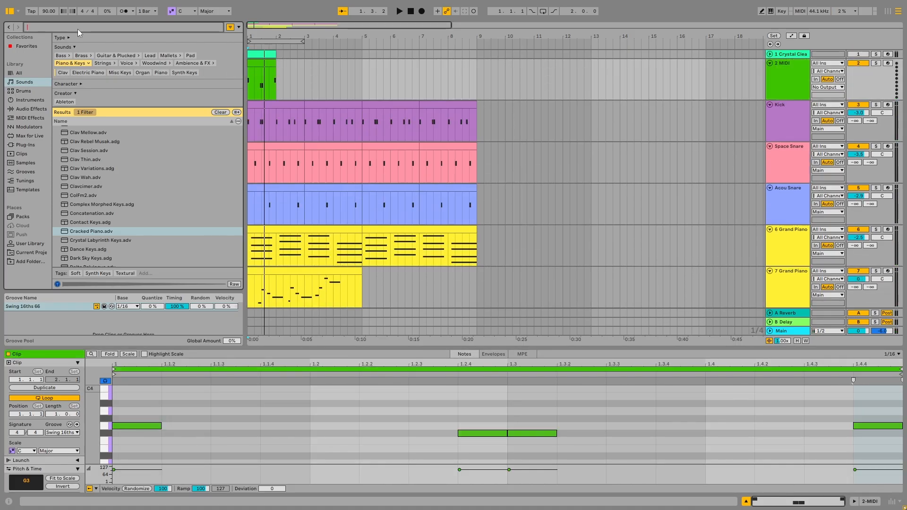
type("fugle")
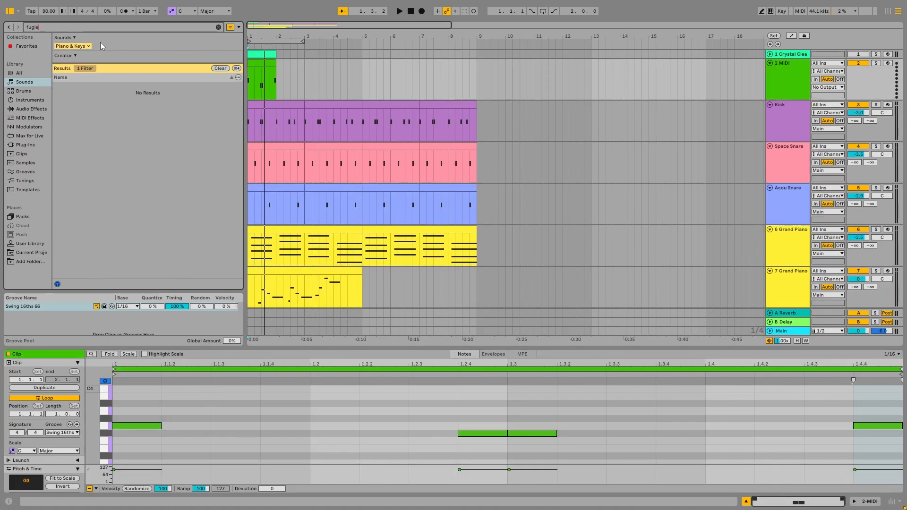
left_click(81, 45)
left_click(216, 53)
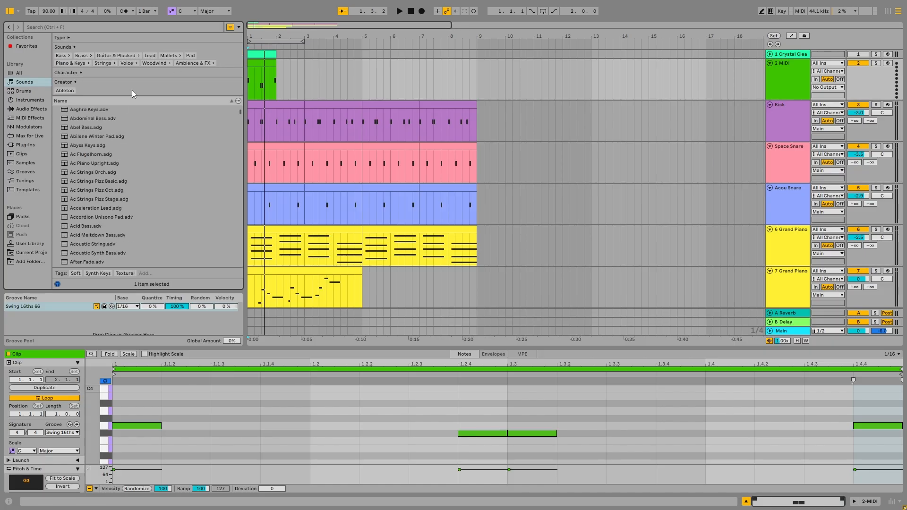
- Search the unfiltered sounds for "fugle", clear the search, and browse the Instruments category instead
left_click(106, 23)
type("fugle")
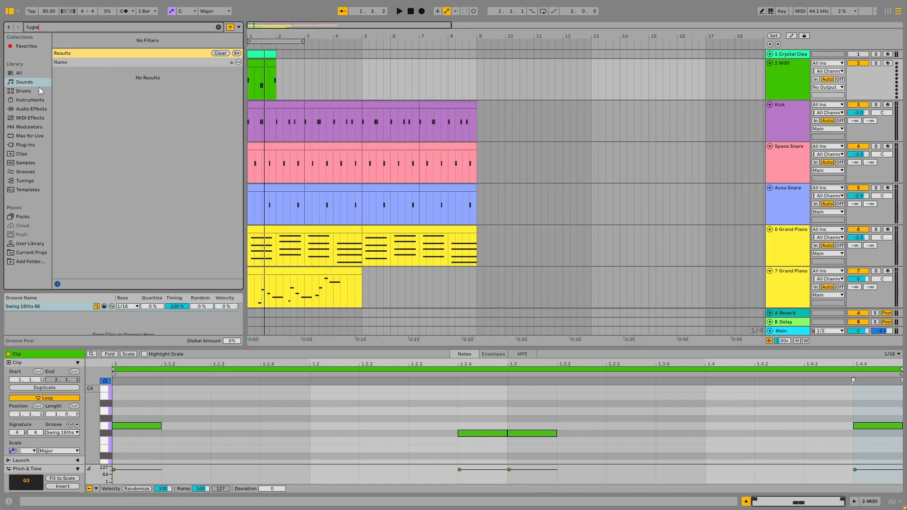
left_click(218, 27)
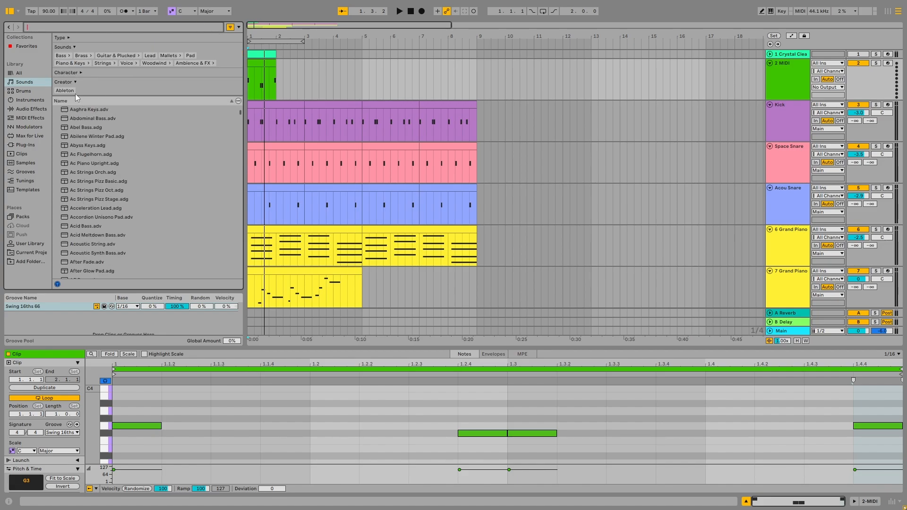
left_click(40, 100)
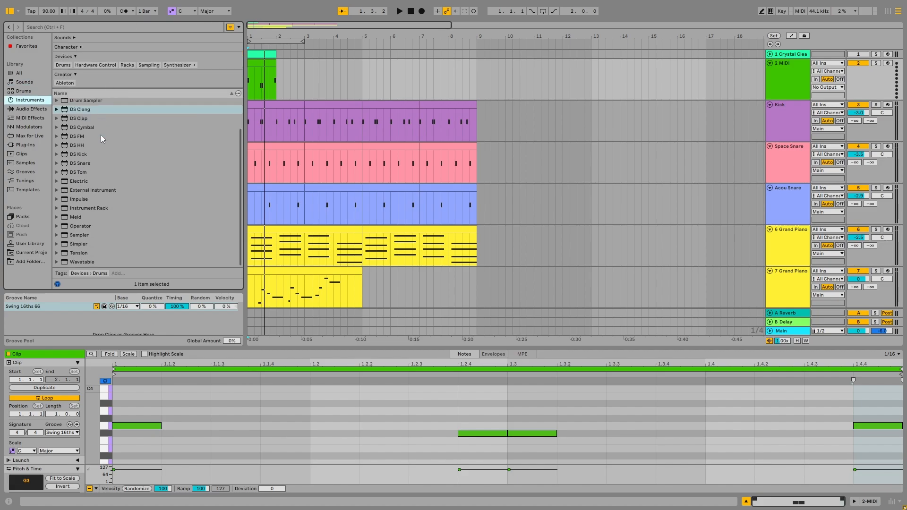
- Search the Sounds library for "horn"
left_click(33, 83)
scroll(131, 140, "down", 5)
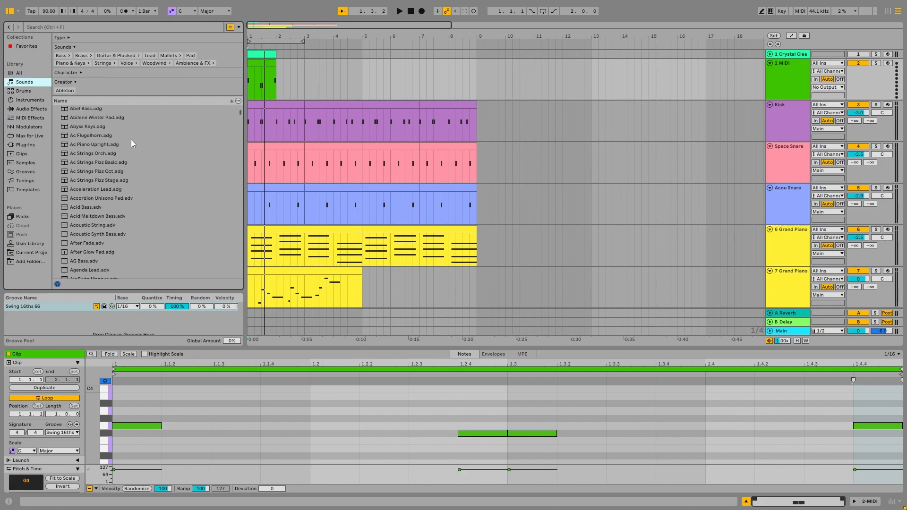
left_click(84, 26)
type("horn")
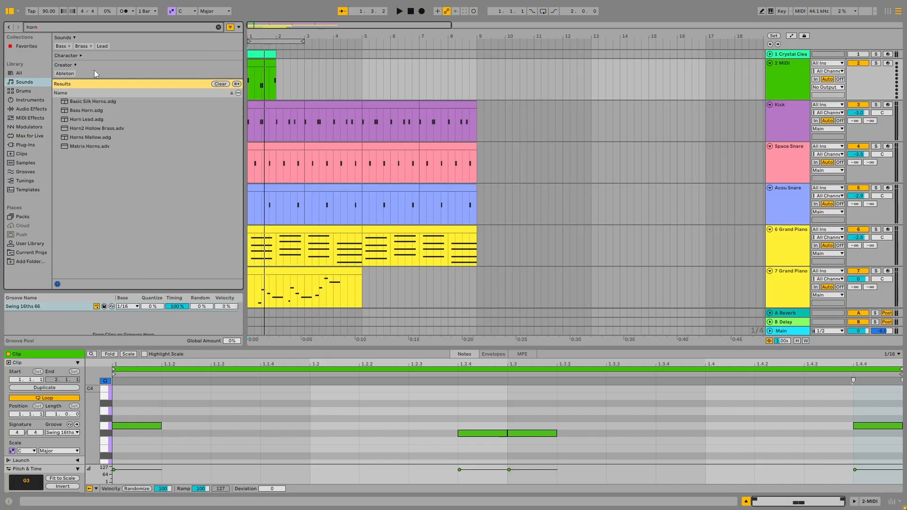
- Audition the horn presets one after another, from Bass Horn through Horn Lead and Horn2 Hollow Brass to Horns Mellow
left_click(89, 103)
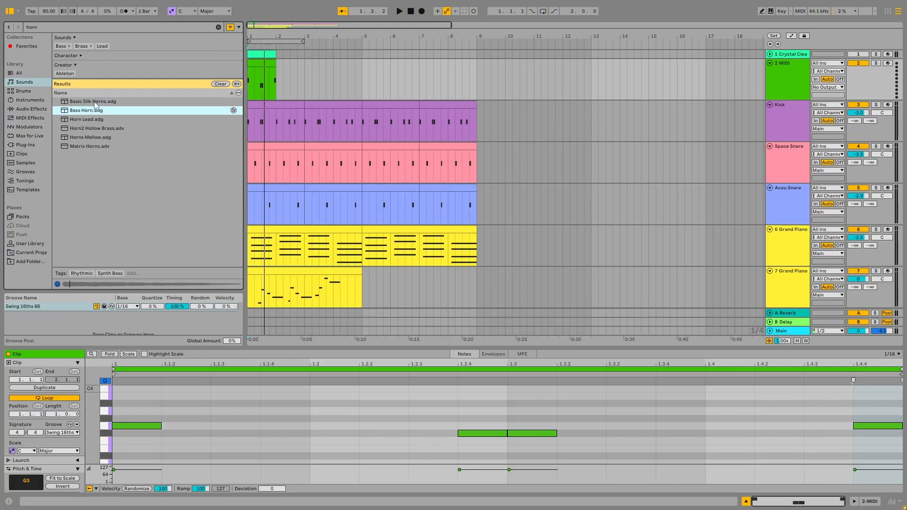
left_click(95, 110)
left_click(95, 119)
left_click(97, 128)
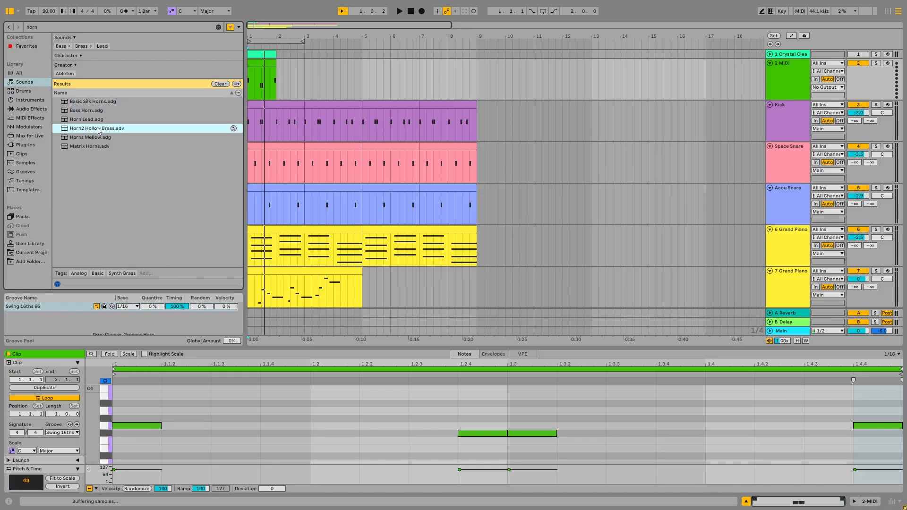
left_click(99, 137)
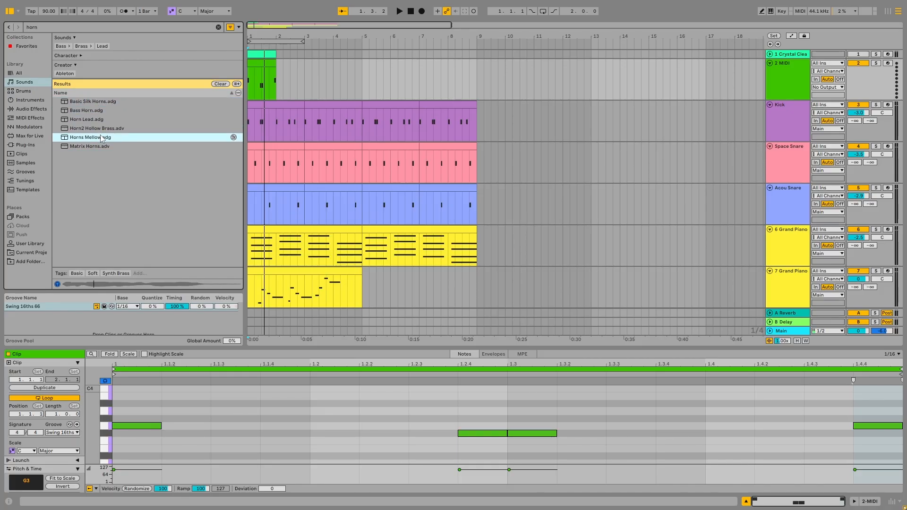
- Try the Horn2 Hollow Brass preset on the second MIDI track, play the arrangement with it, and undo the load
left_click(100, 128)
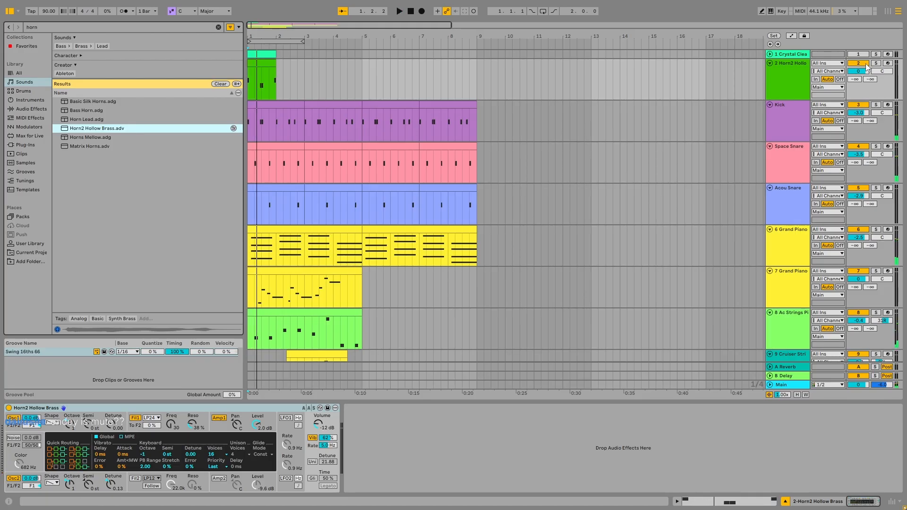
key("space")
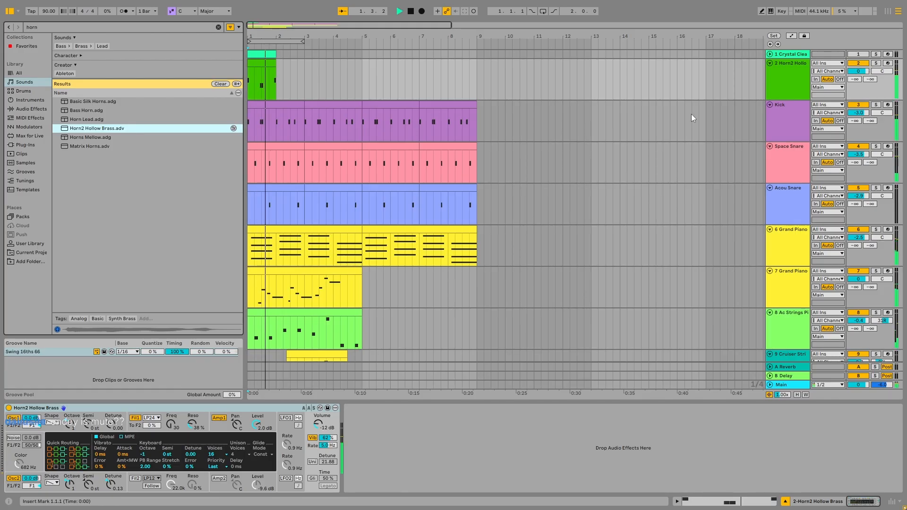
key("space")
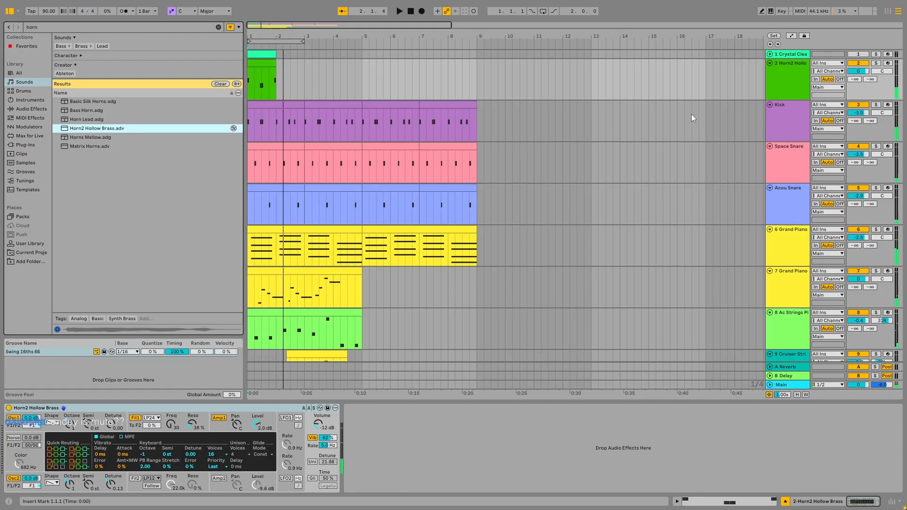
scroll(445, 101, "up", 2)
scroll(404, 107, "up", 2)
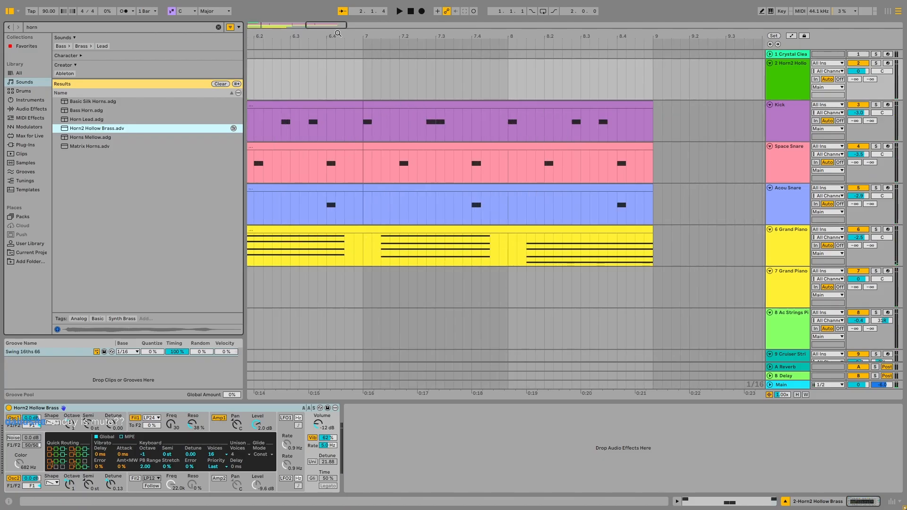
left_click_drag(338, 27, 289, 30)
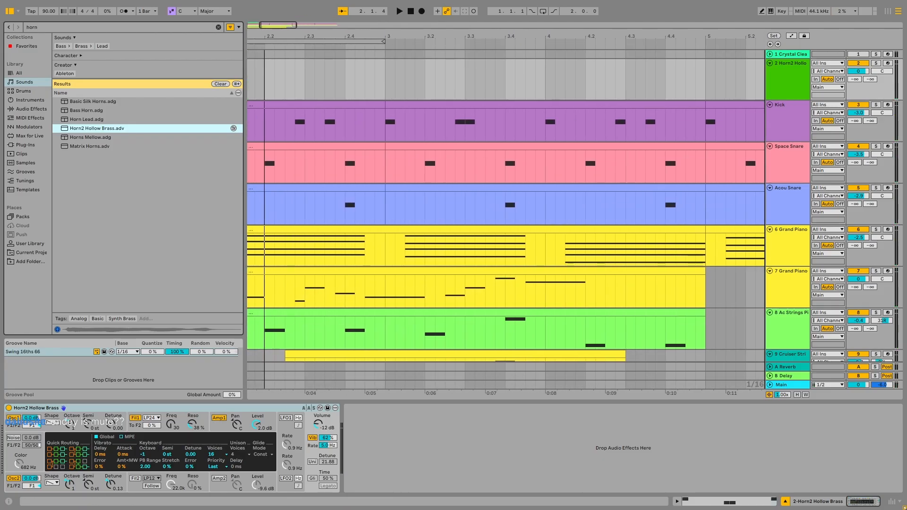
key("space")
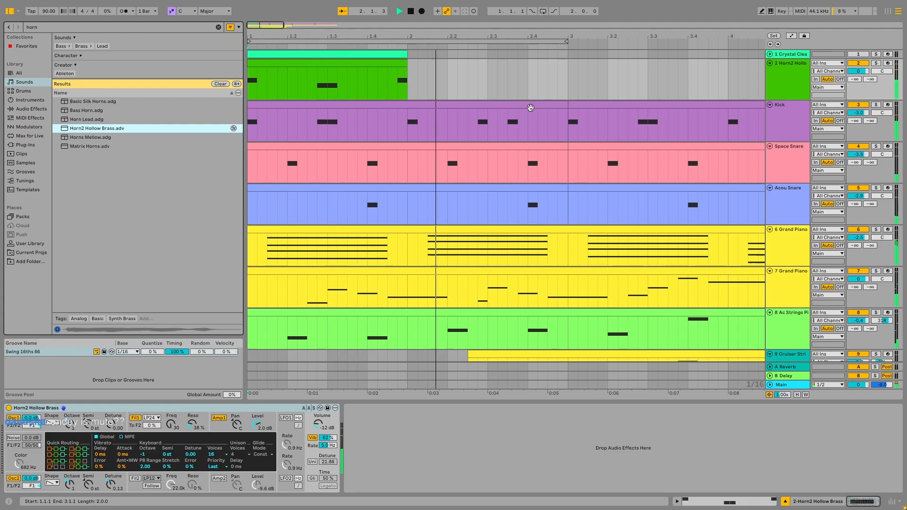
key("space")
key("ctrl+z")
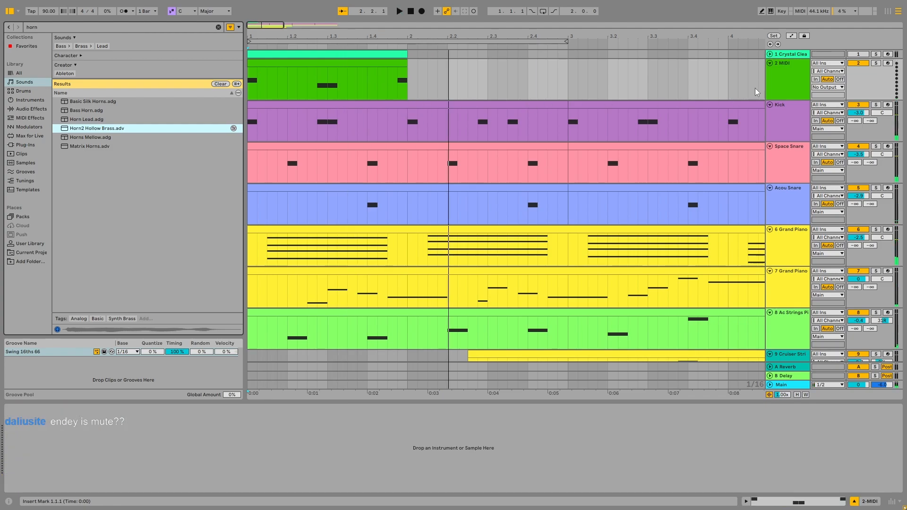
- Fold the second MIDI track and play the arrangement from the start while looking over the lower tracks
left_click(770, 63)
scroll(353, 102, "down", 3)
key("space")
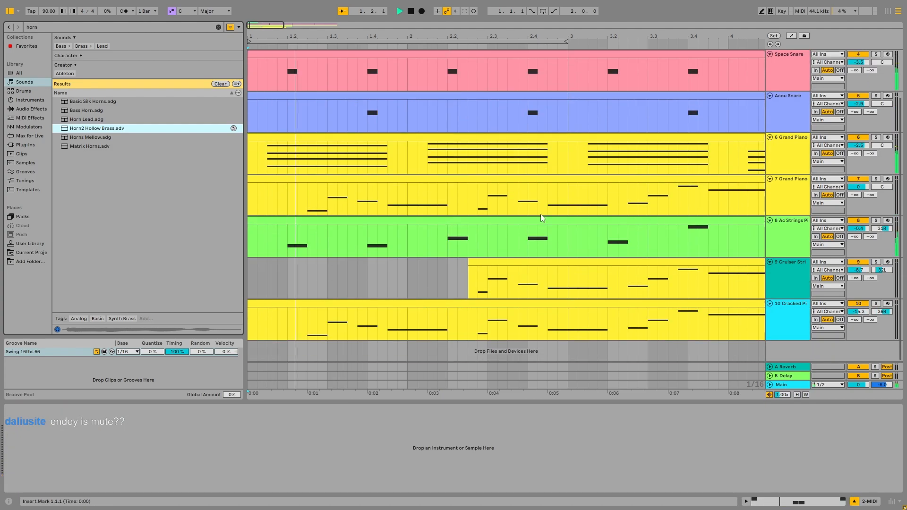
scroll(541, 214, "down", 4)
scroll(292, 214, "up", 3)
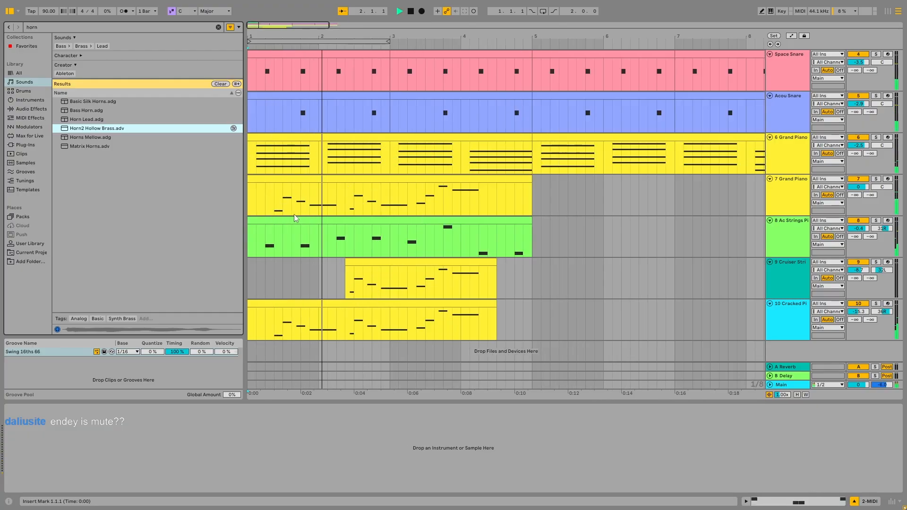
key("space")
- Solo the Cracked Piano track and play it from the start
left_click(876, 305)
key("space")
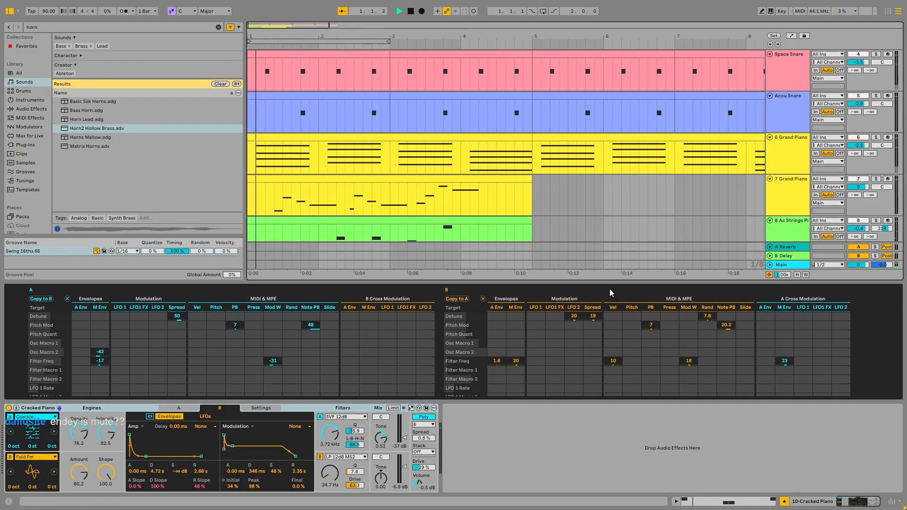
key("space")
- Close the expanded modulation view of the Cracked Piano instrument and play the soloed track again
scroll(687, 228, "down", 2)
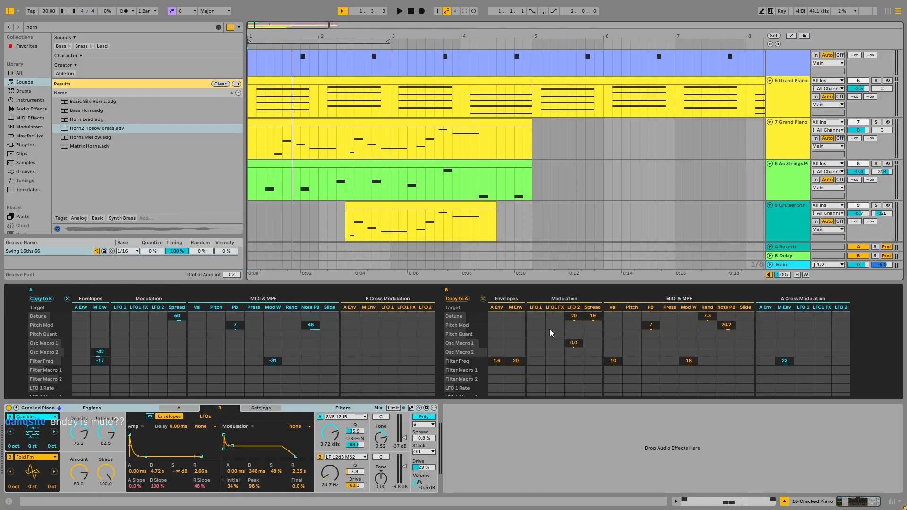
left_click(251, 408)
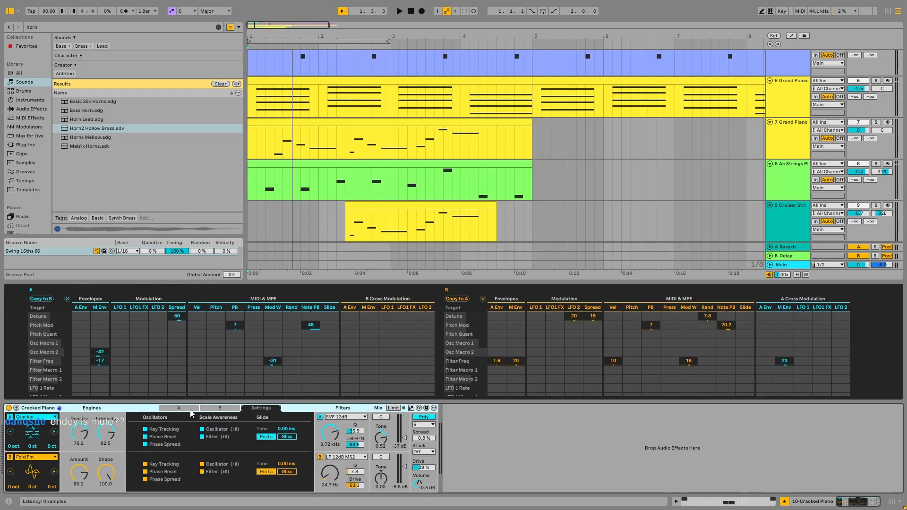
double_click(142, 409)
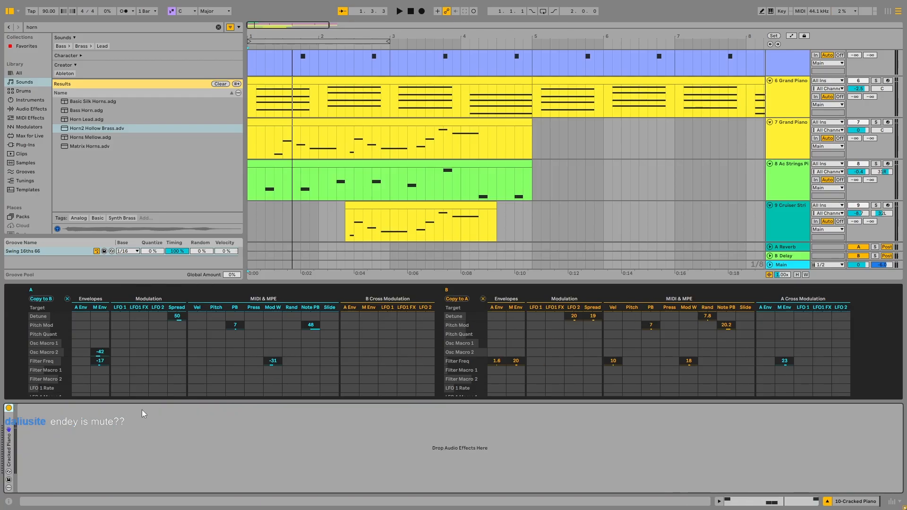
double_click(9, 418)
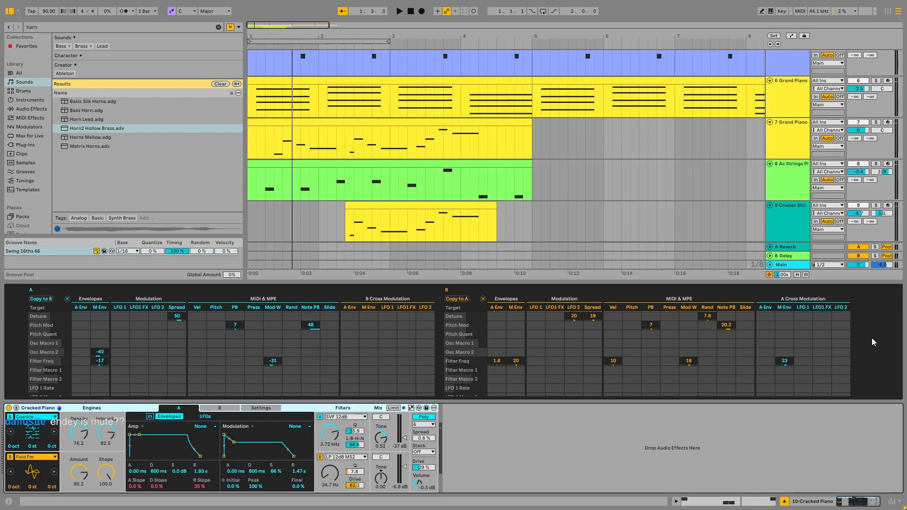
left_click_drag(455, 282, 453, 386)
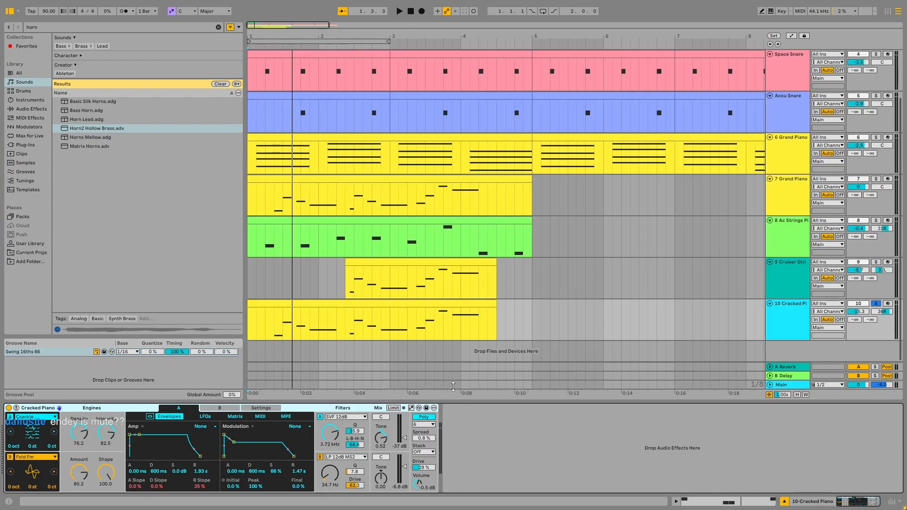
key("space")
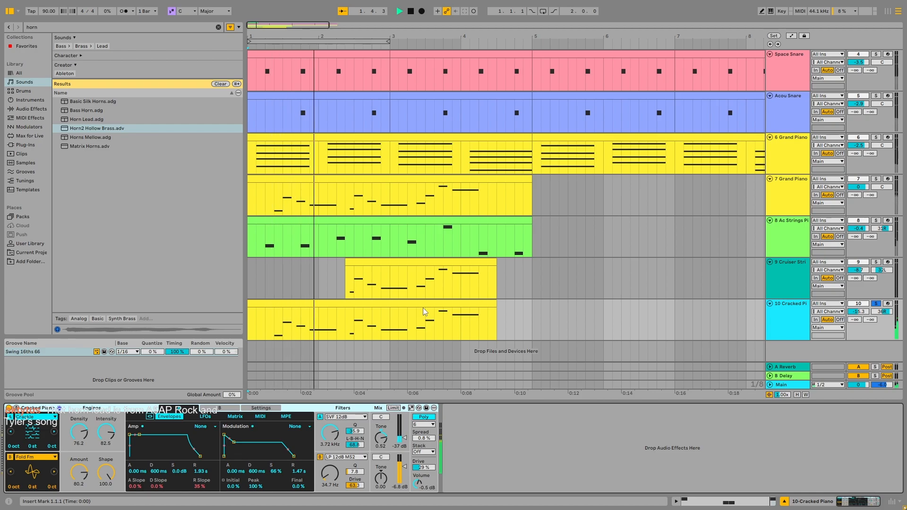
key("space")
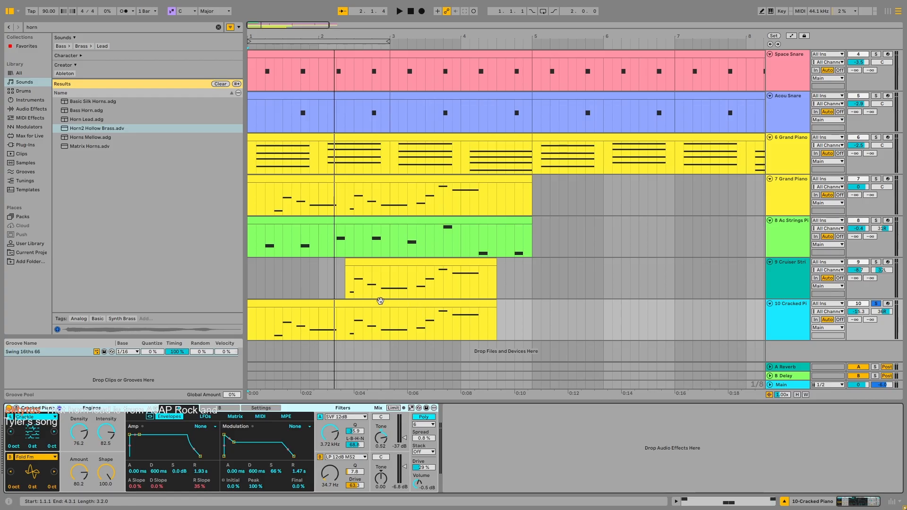
- Load the Horn Lead preset onto a new MIDI track below Cracked Piano and unsolo the Cracked Piano track
left_click(112, 132)
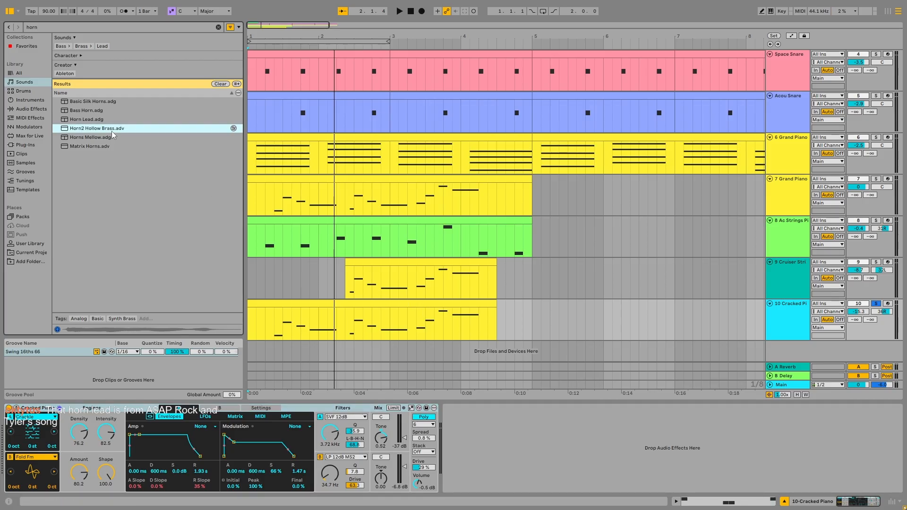
left_click(101, 120)
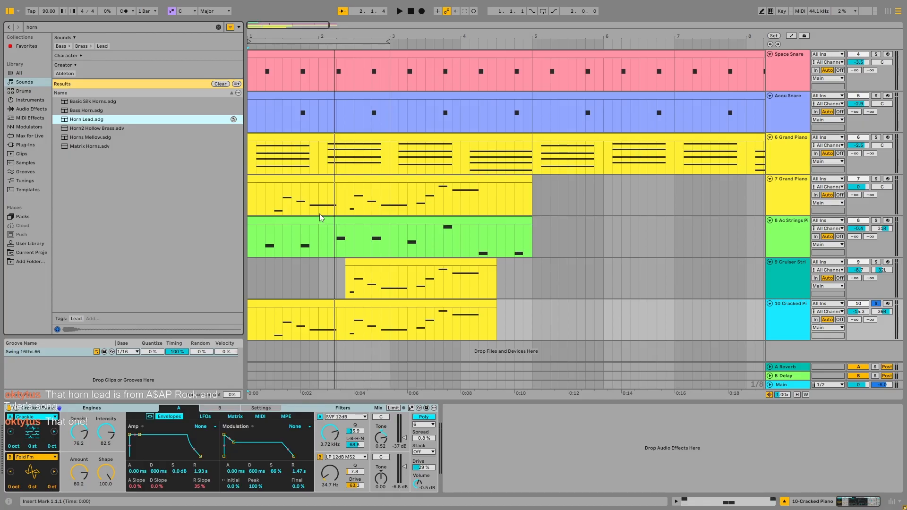
double_click(769, 349)
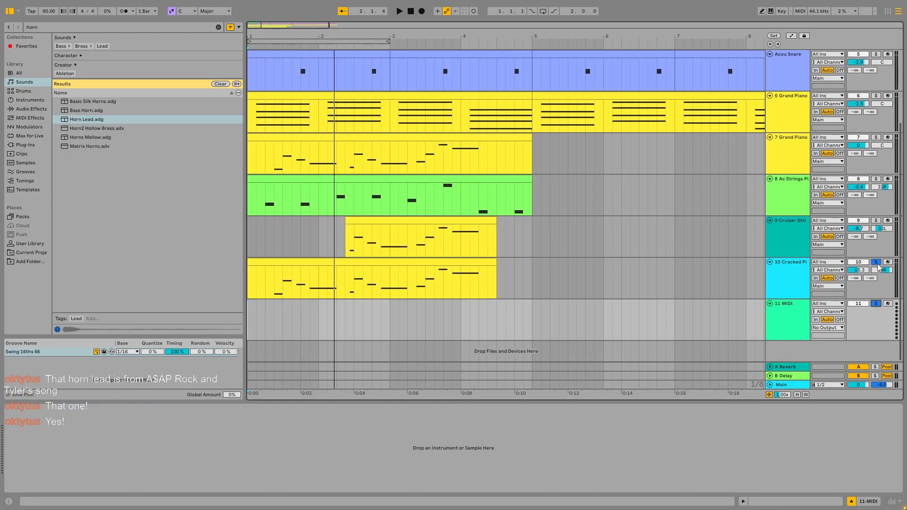
left_click(876, 262)
mouse_move(99, 121)
left_mouse_down()
mouse_move(299, 306)
mouse_move(273, 310)
mouse_move(329, 326)
left_mouse_up()
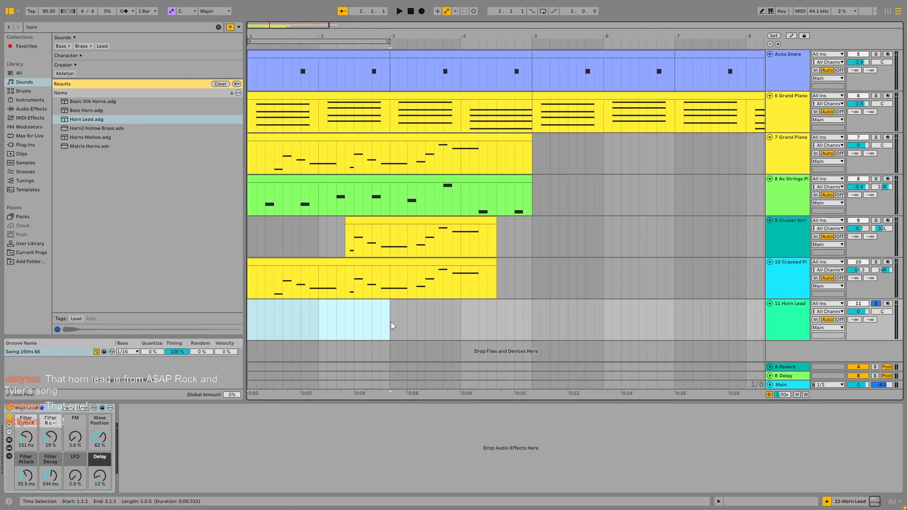
- Create an empty two-bar MIDI clip from bar 1 to bar 3 on the Horn Lead track and audition pitches from A2 down to F2
key("ctrl+shift+m")
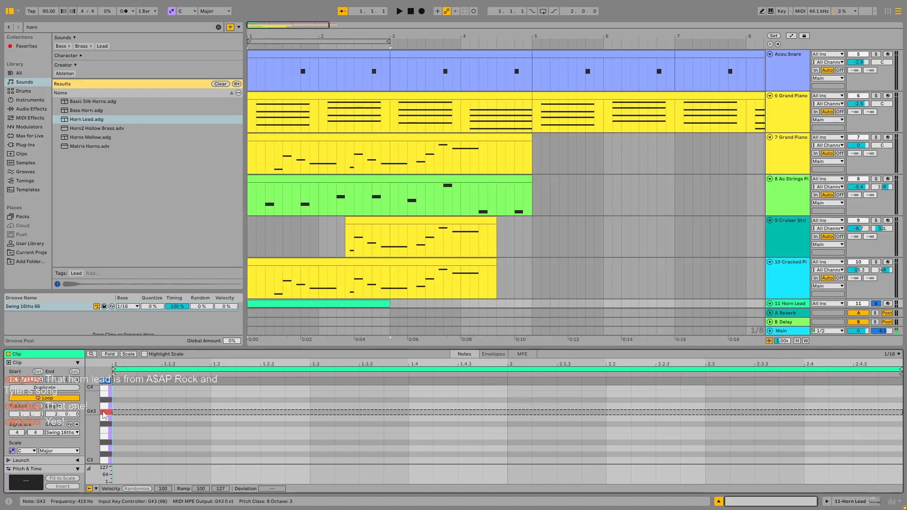
scroll(104, 415, "down", 10)
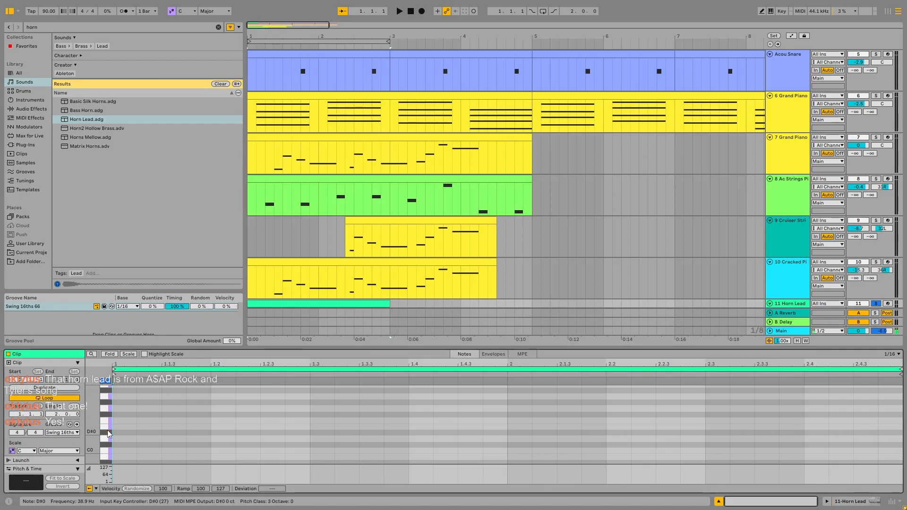
scroll(108, 433, "up", 8)
left_click(108, 414)
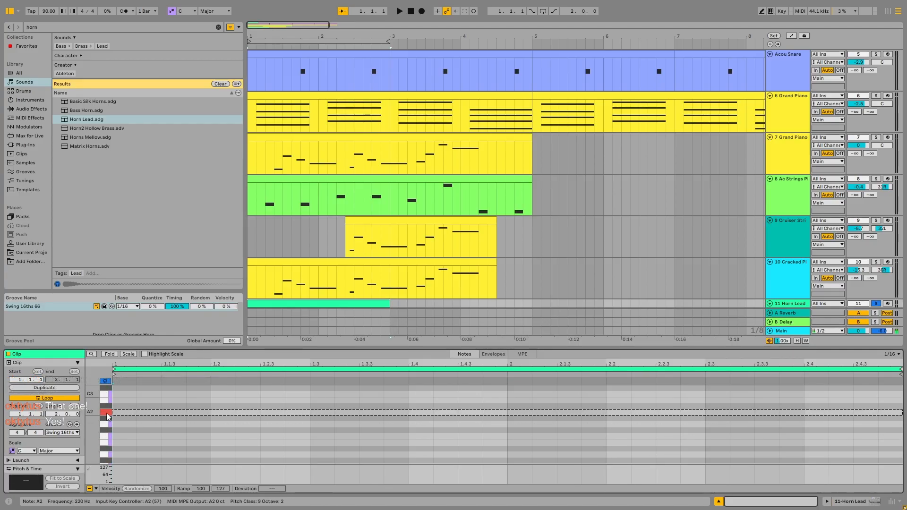
left_click_drag(108, 414, 109, 437)
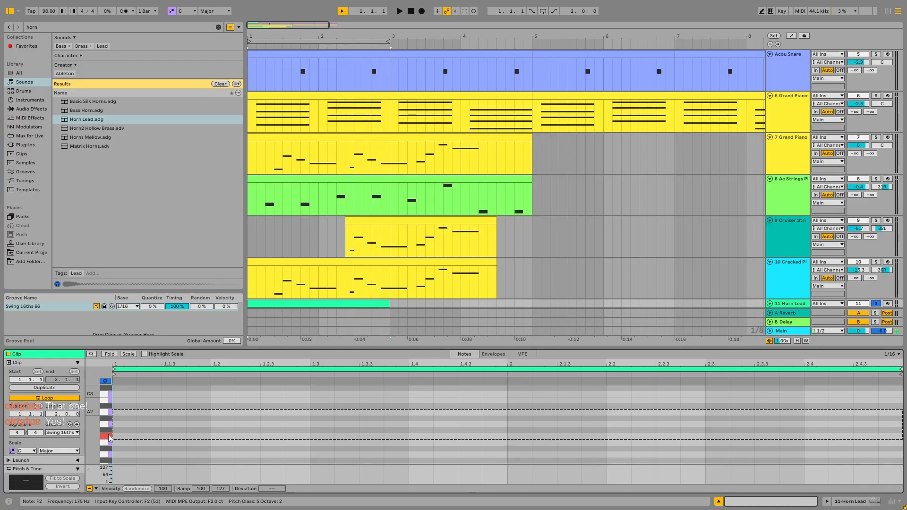
- Draw three 1/16 notes on F2 in the Horn Lead clip, at 1.1, 1.2 and 1.4
key("b")
left_click(118, 436)
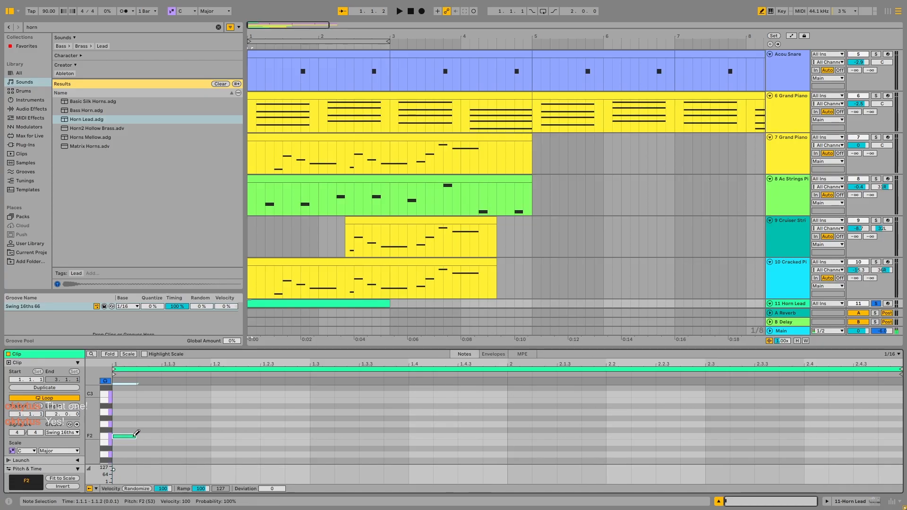
left_click(213, 436)
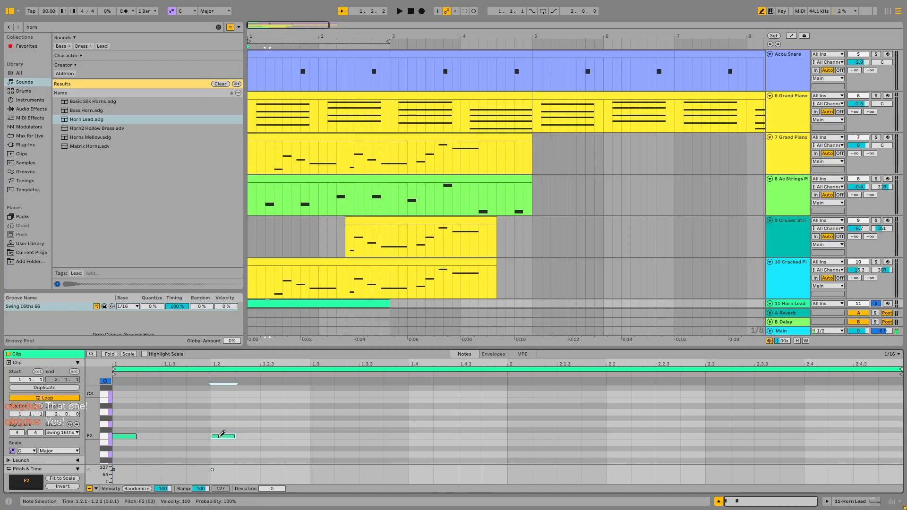
left_click(418, 435)
- Move the second F2 note to 1.3 and the third to 2.1, and play back the Horn Lead clip
key("b")
left_click_drag(227, 440, 327, 439)
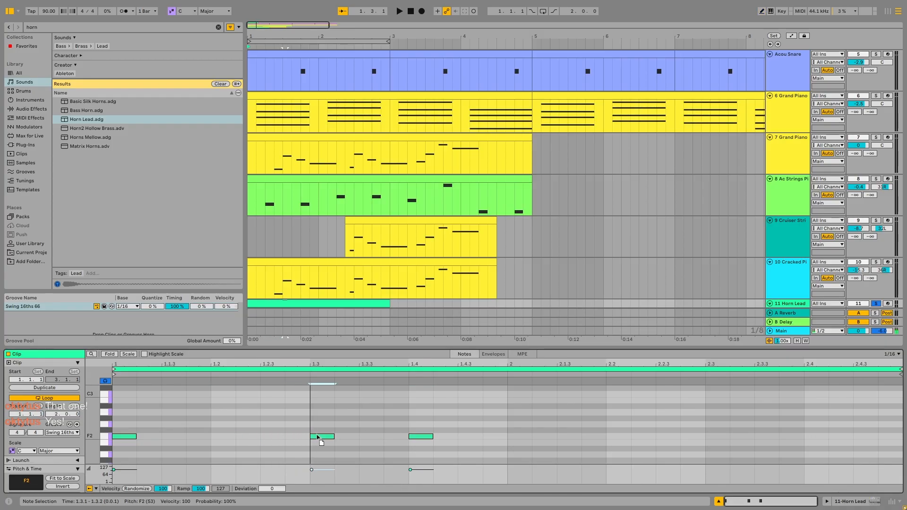
left_click_drag(420, 437, 515, 437)
key("space")
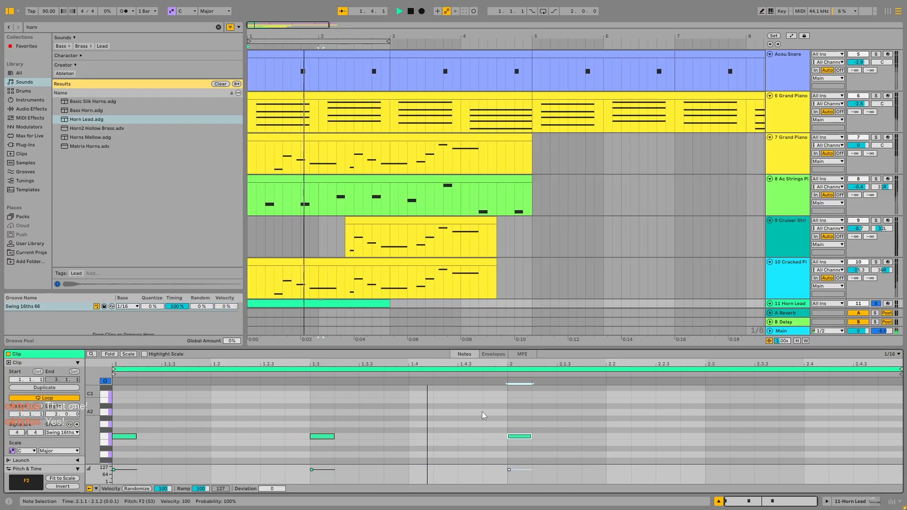
key("space")
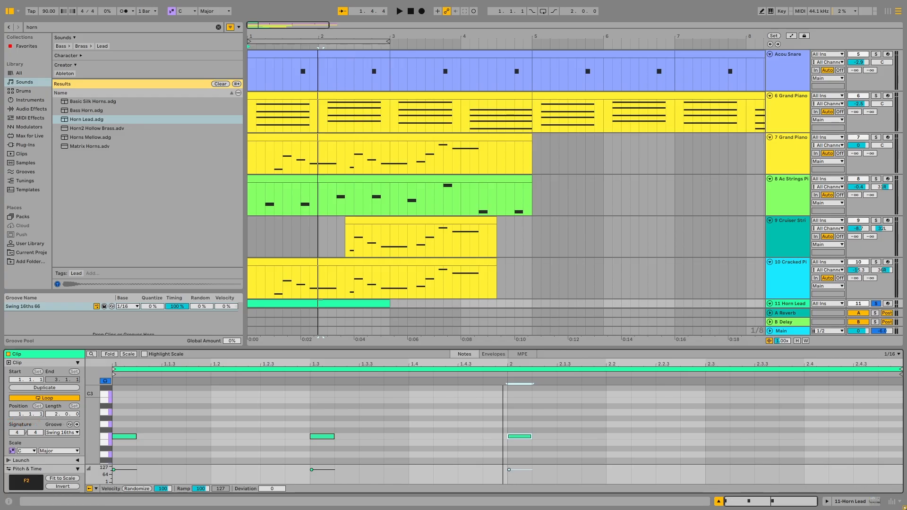
- Try the Horn Lead's Delay macro at 70 %, set it to 24 %, and play the clip back with each value
scroll(336, 212, "down", 3)
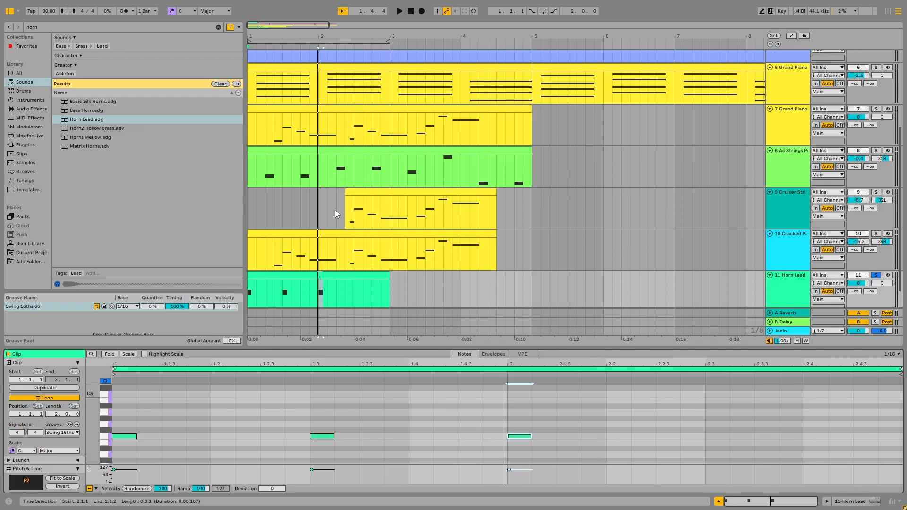
left_click(781, 278)
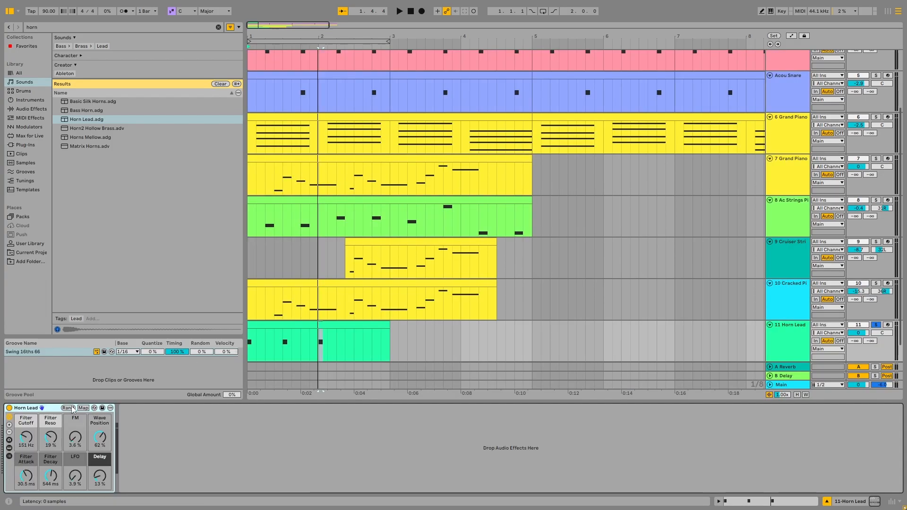
left_click_drag(101, 479, 101, 446)
key("space")
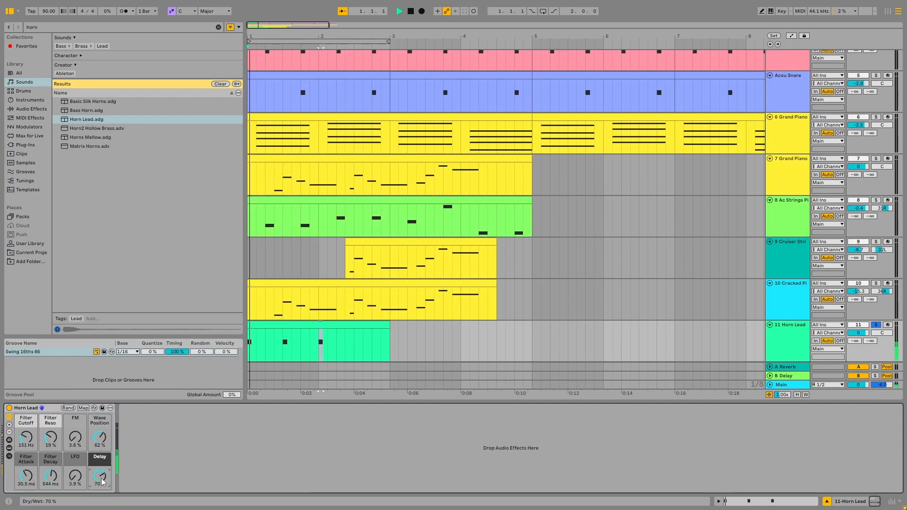
key("space")
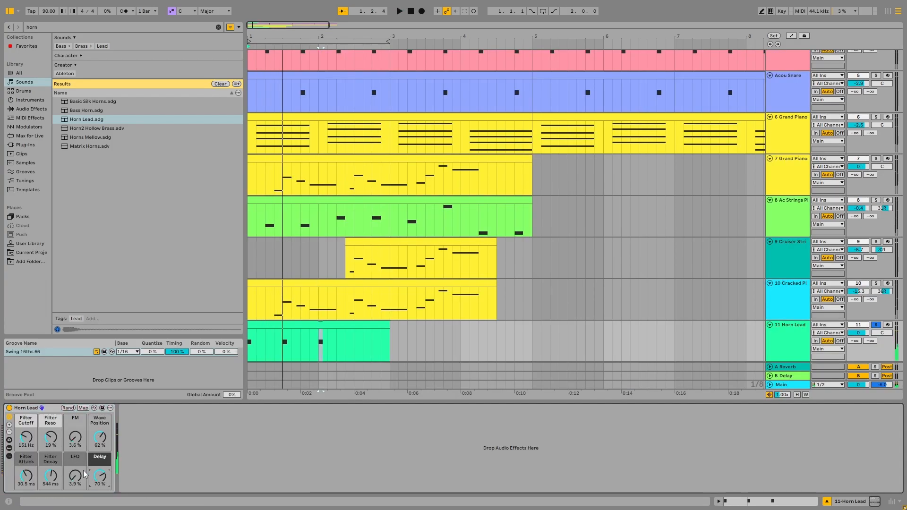
left_click_drag(95, 480, 98, 481)
key("space")
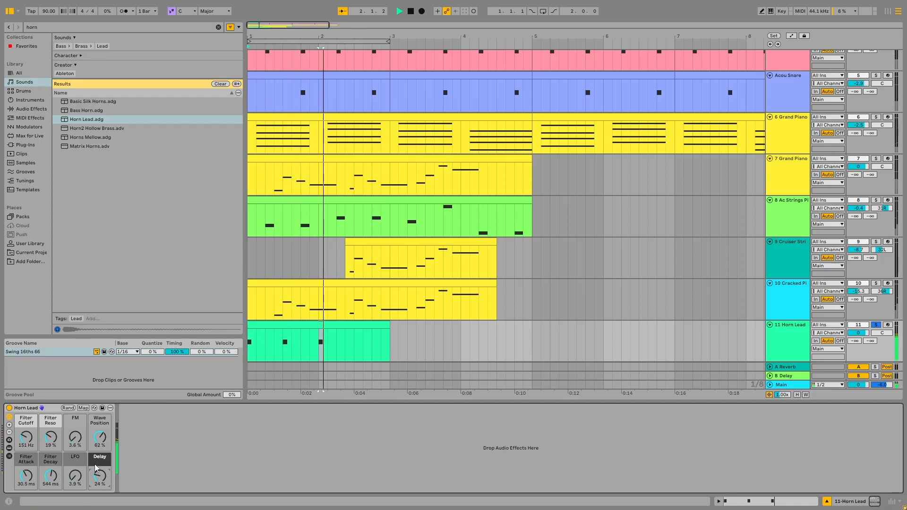
key("space")
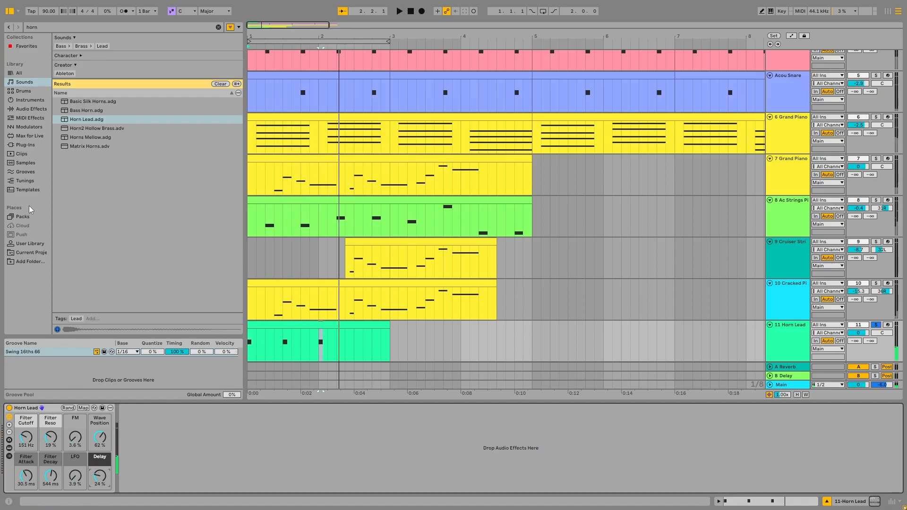
- Clear the horn search and expand the Reverb presets among the audio effects
left_click(34, 100)
left_click(39, 109)
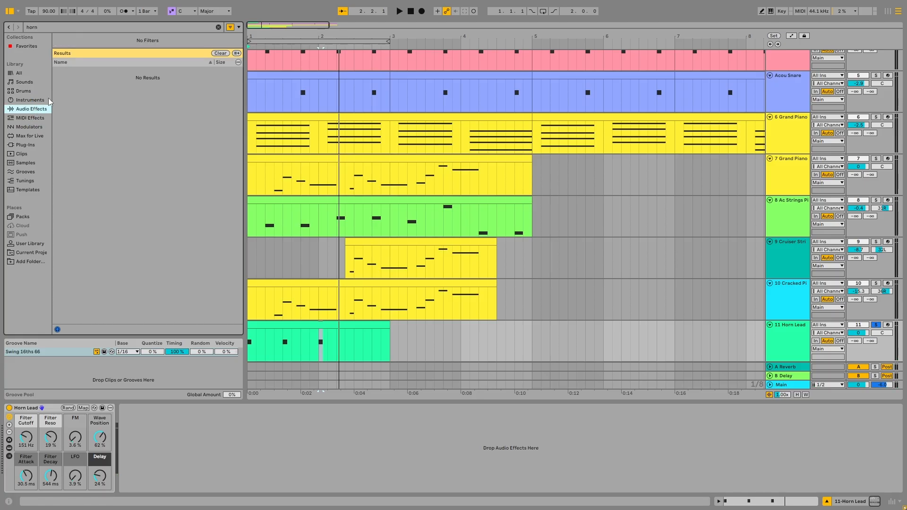
left_click(218, 27)
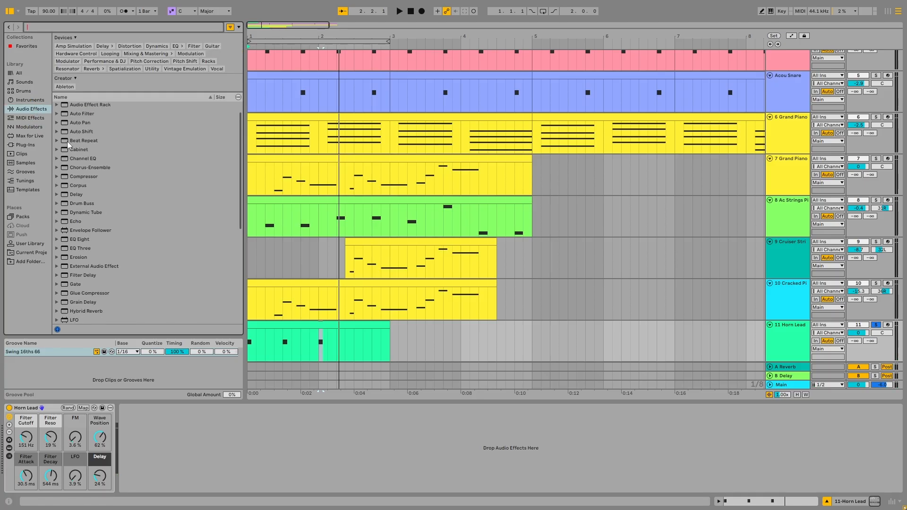
scroll(71, 146, "down", 2)
scroll(68, 144, "down", 4)
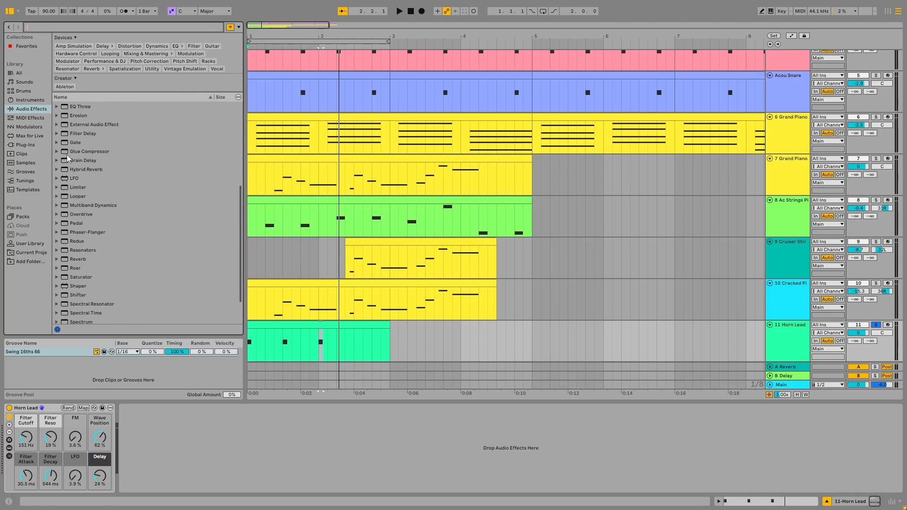
scroll(68, 179, "down", 2)
left_click(57, 221)
scroll(90, 203, "down", 2)
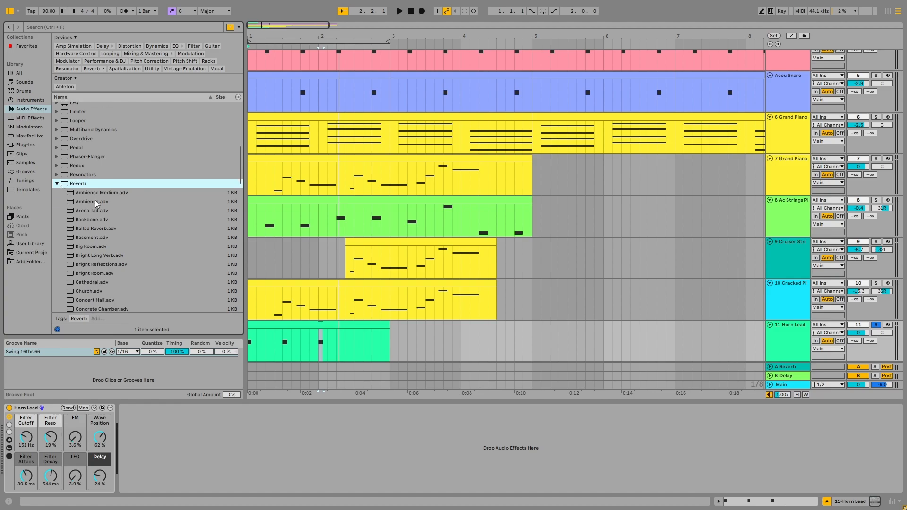
- Try the Ambience reverb preset on the Horn Lead track, play it back and undo it
left_click(99, 192)
left_click(113, 203)
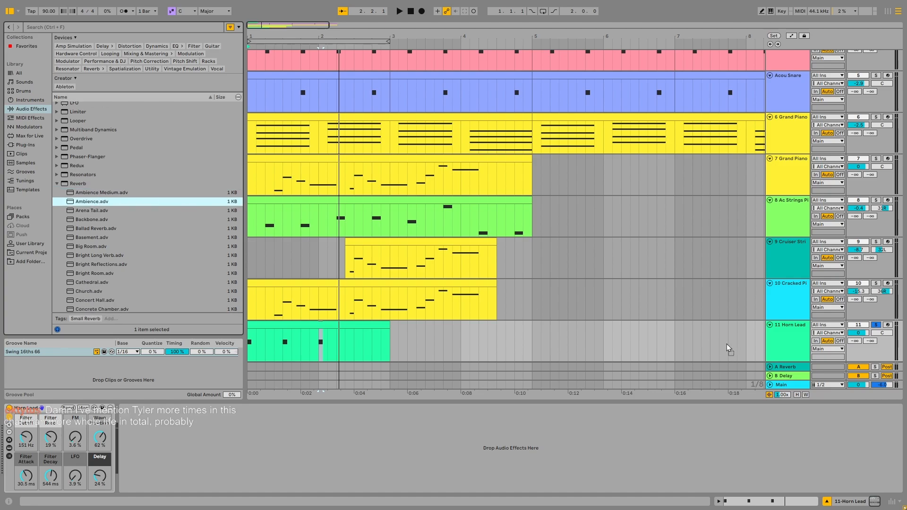
left_click_drag(113, 204, 788, 350)
key("space")
key("space")
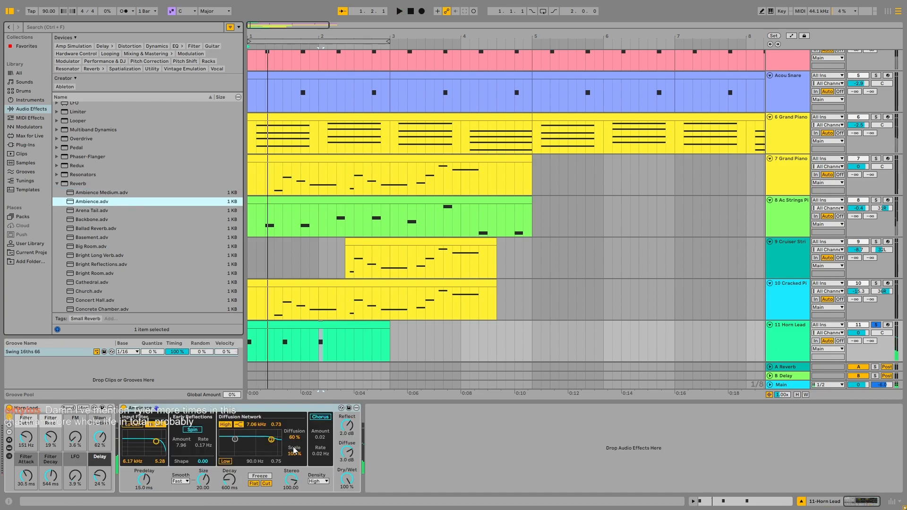
key("ctrl+z")
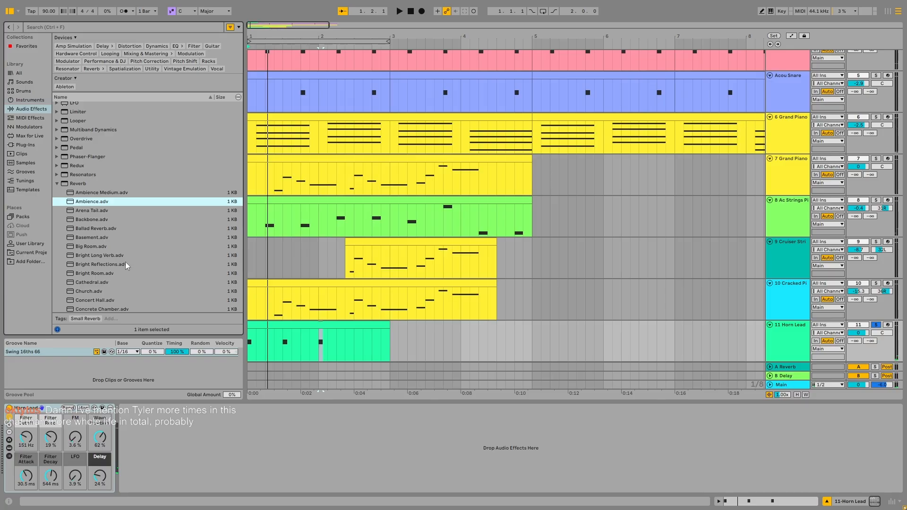
- Load the Arena Tail reverb preset onto the Horn Lead track and play it back
scroll(126, 262, "down", 2)
left_click(108, 181)
left_click(109, 175)
left_click_drag(101, 173, 417, 325)
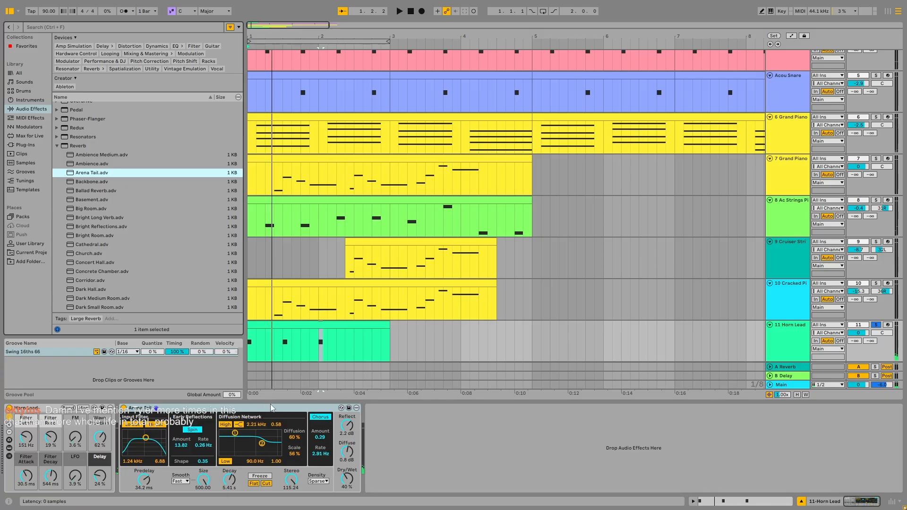
key("space")
key("space")
- Set the Arena Tail reverb's Reflect to -9.7 dB, Diffuse to -5.5 dB and Dry/Wet to 62 %, auditioning the horn
left_click_drag(346, 426, 347, 477)
key("space")
key("space")
key("space")
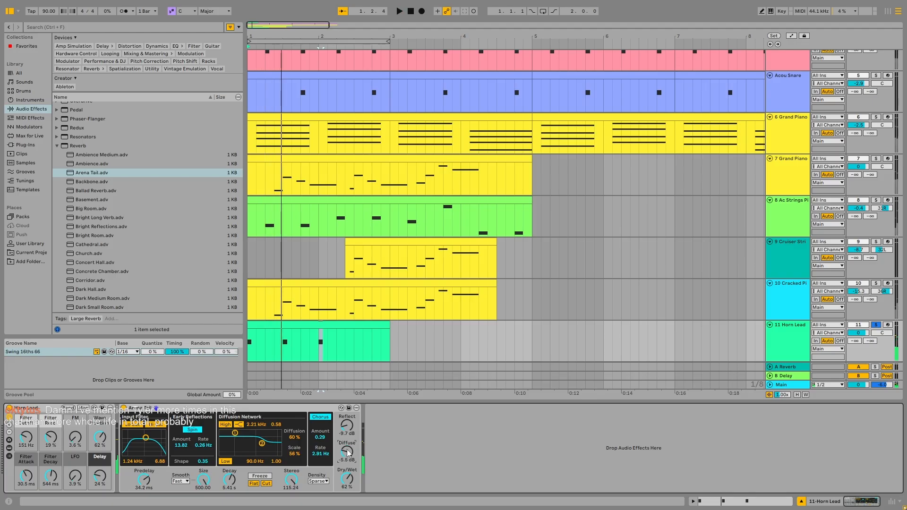
- Set the reverb's Decay to 11.8 s, Predelay to 2.42 ms and Stereo to 55.24, auditioning the horn
key("space")
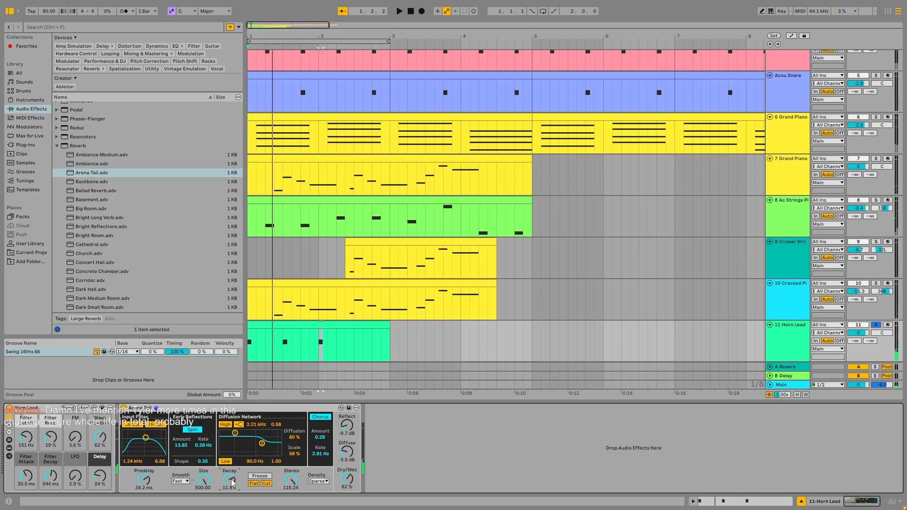
left_click_drag(144, 480, 143, 489)
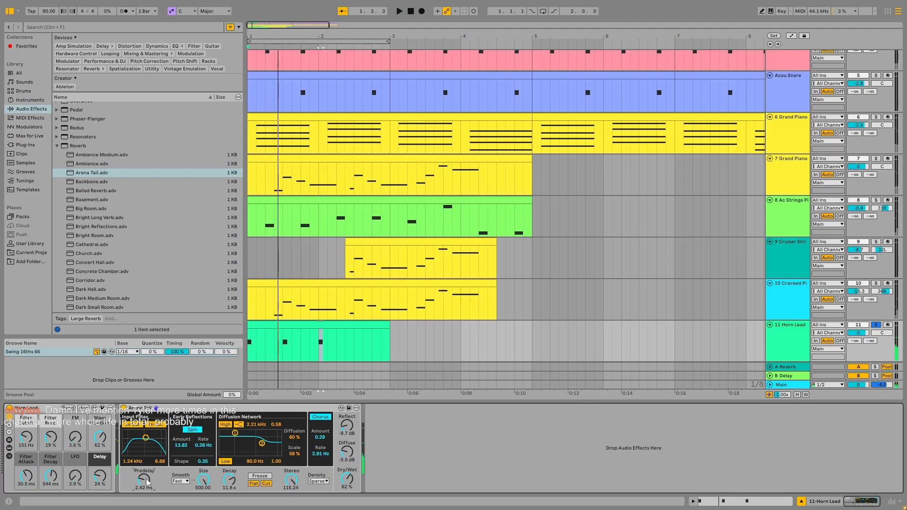
key("space")
key("space")
left_click_drag(290, 479, 291, 492)
key("space")
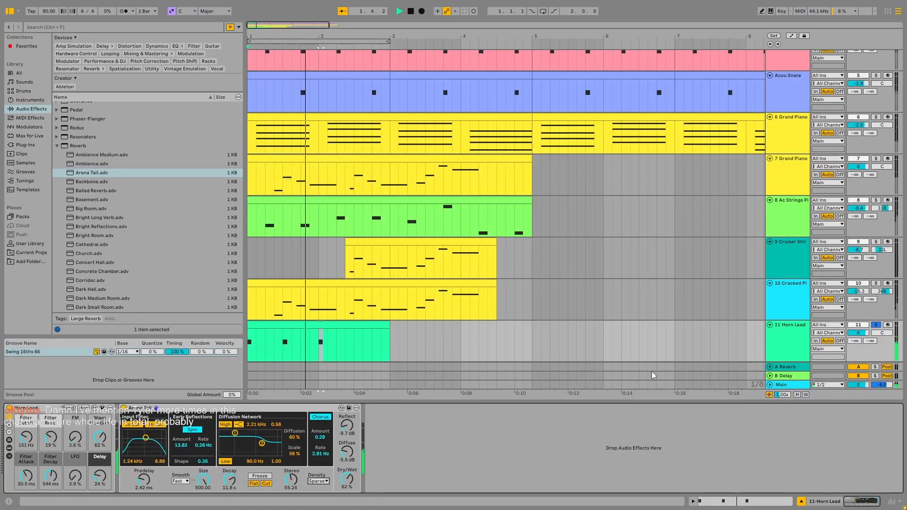
key("space")
- Delete the Horn Lead track and play the arrangement from the start
left_click(786, 354)
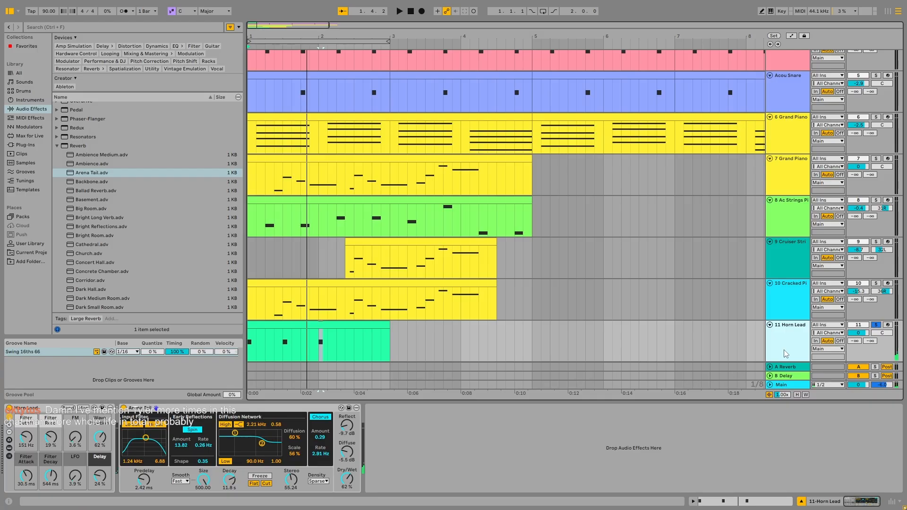
key("Delete")
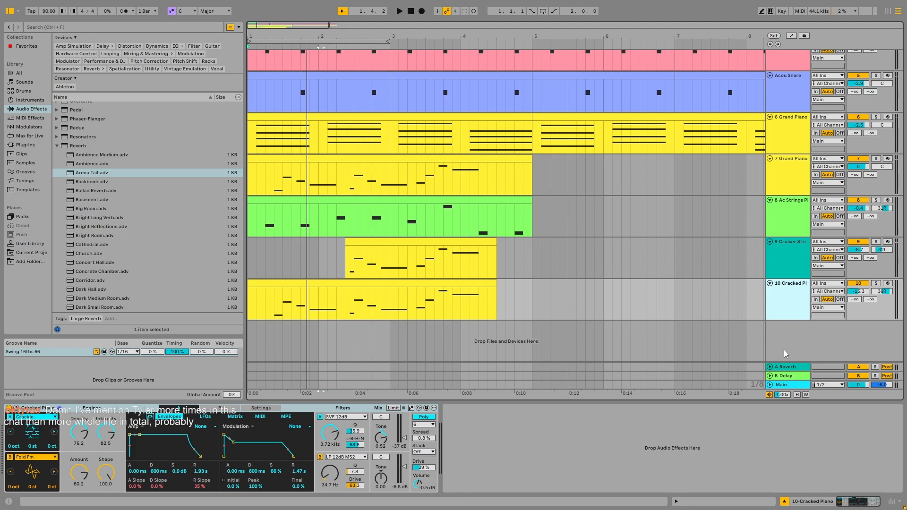
key("space")
- Raise the Cracked Piano track's volume to -14.7 dB while listening to the full mix
scroll(653, 327, "up", 3)
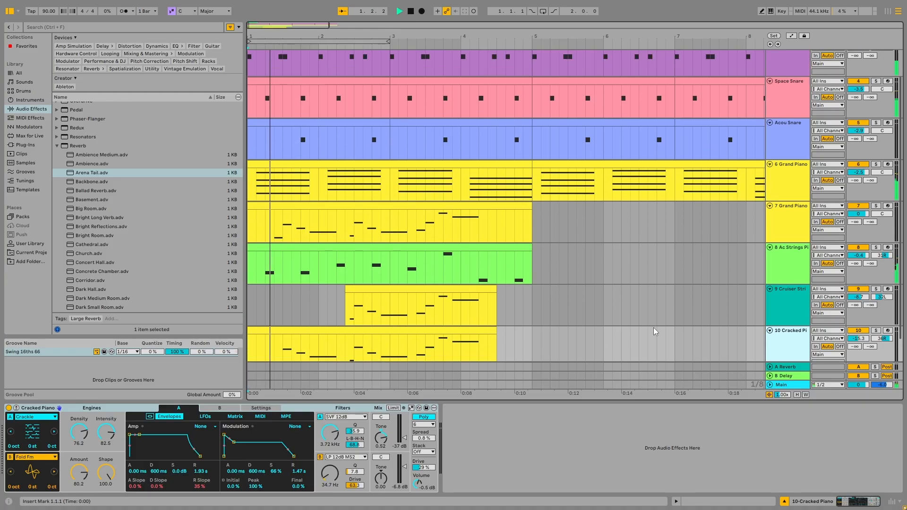
scroll(622, 373, "down", 2)
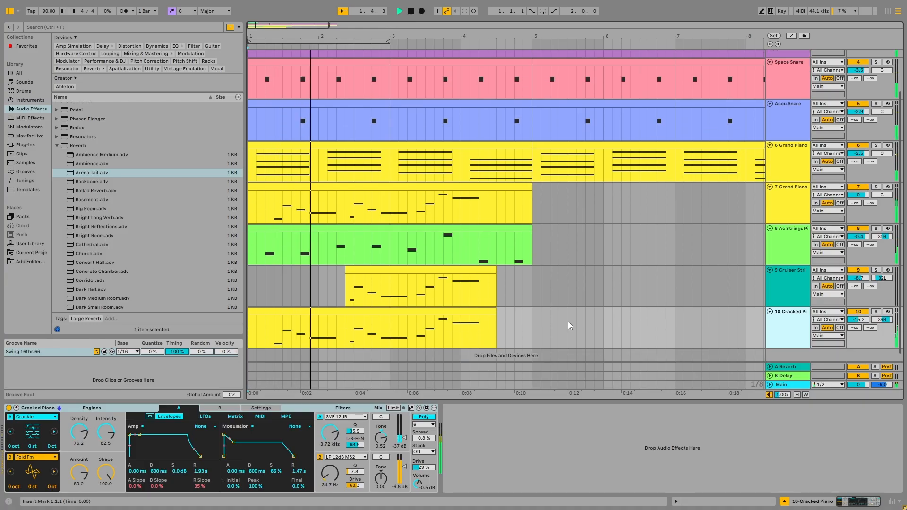
left_click(877, 313)
left_click(877, 313)
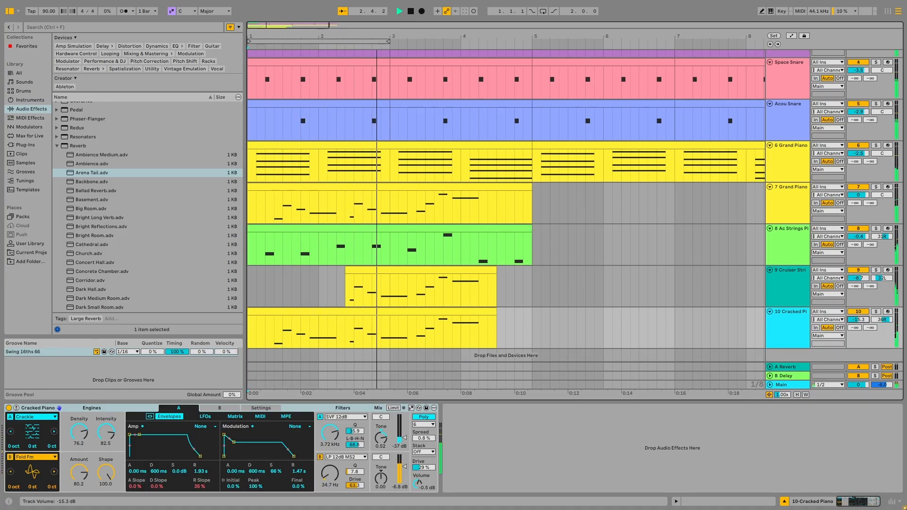
left_click_drag(858, 320, 858, 317)
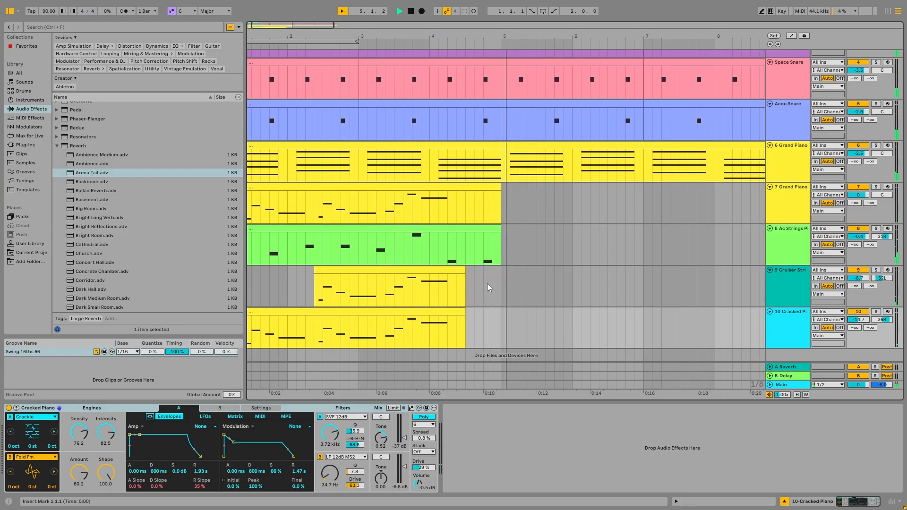
key("space")
- Hide the device view and play the arrangement from bar 1 and from bar 5
left_click(784, 502)
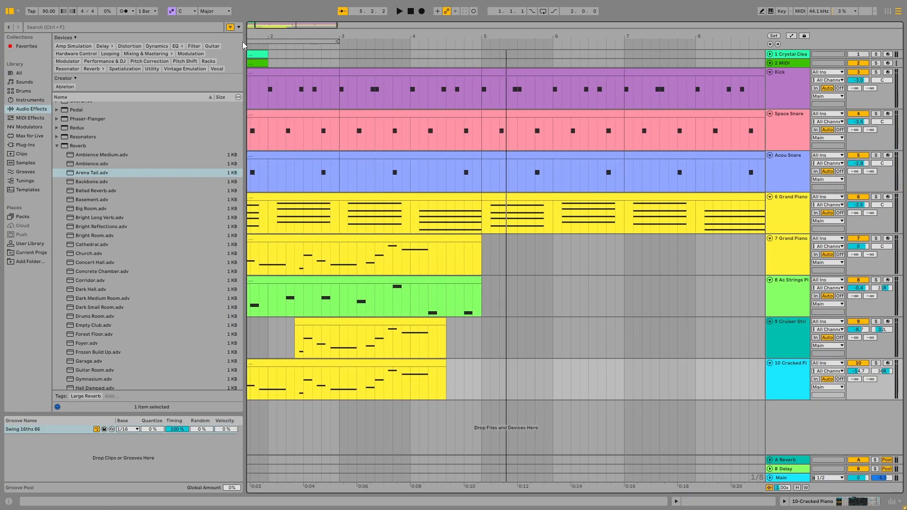
scroll(306, 171, "left", 3)
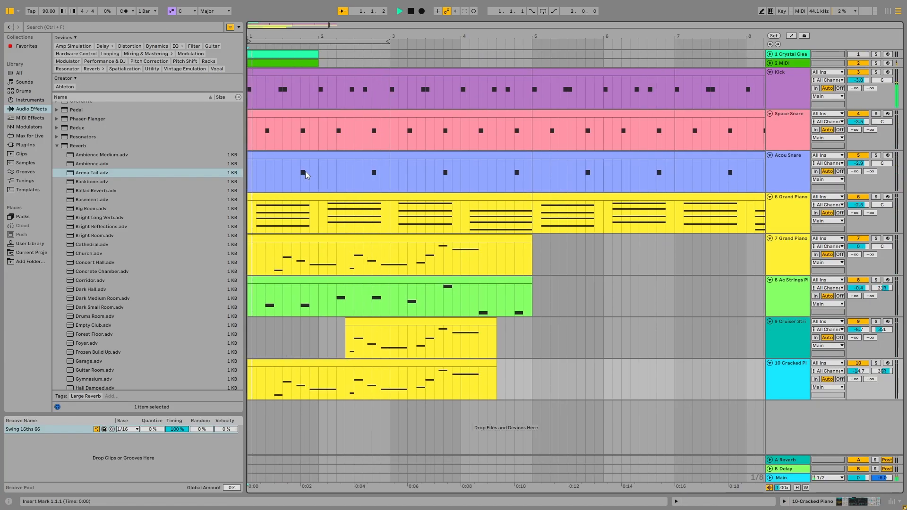
left_click(532, 148)
scroll(533, 165, "right", 3)
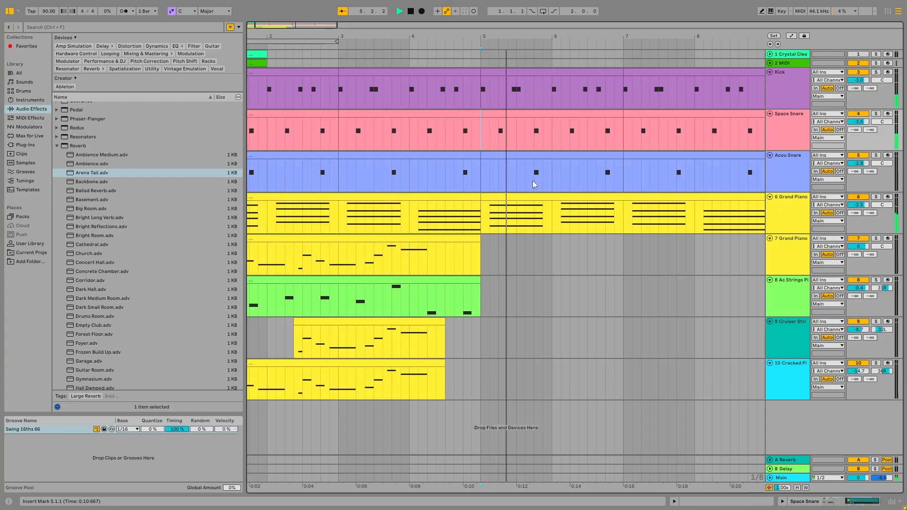
- Try a duplicate of the 7 Grand Piano clip at bar 5, play it back and remove the copy
left_click(441, 240)
key("ctrl+d")
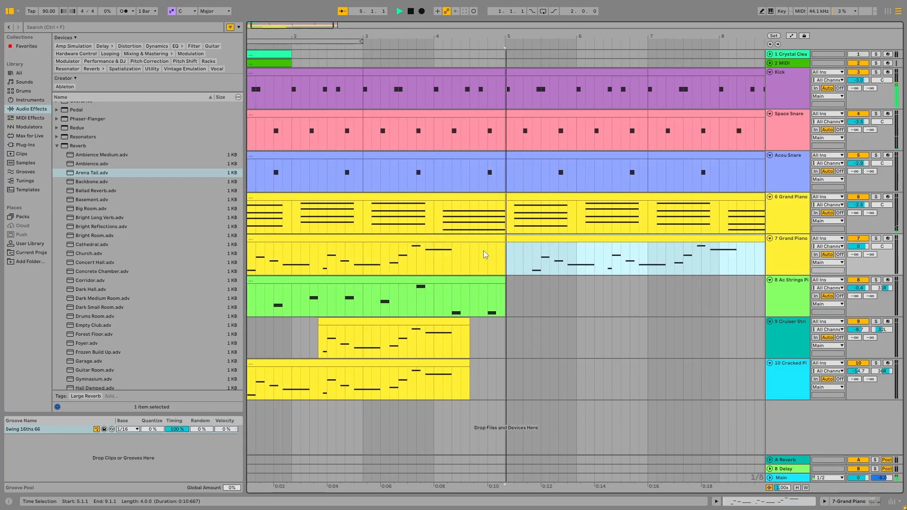
key("space")
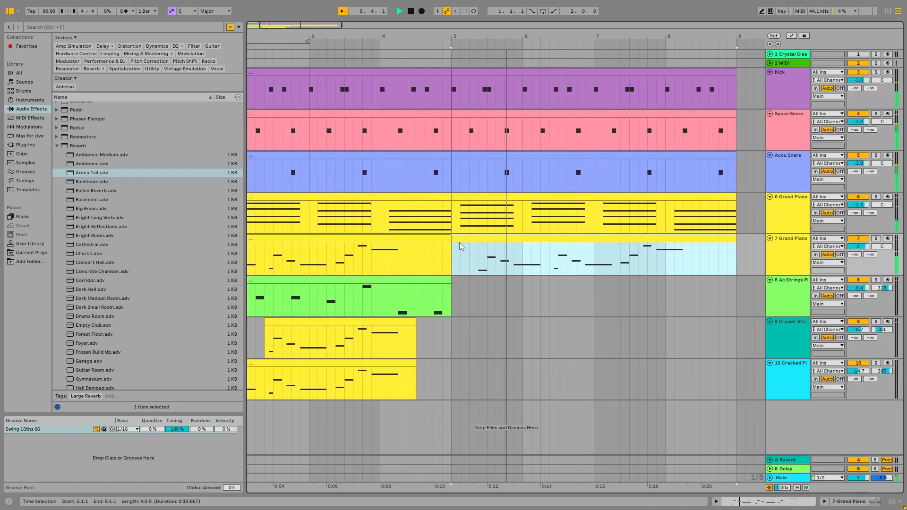
scroll(454, 244, "down", 2)
key("space")
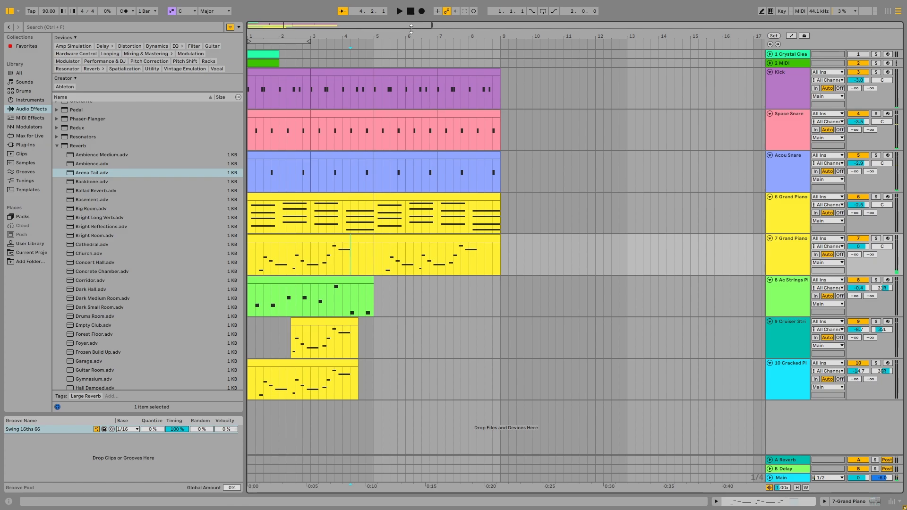
left_click(397, 246)
key("Delete")
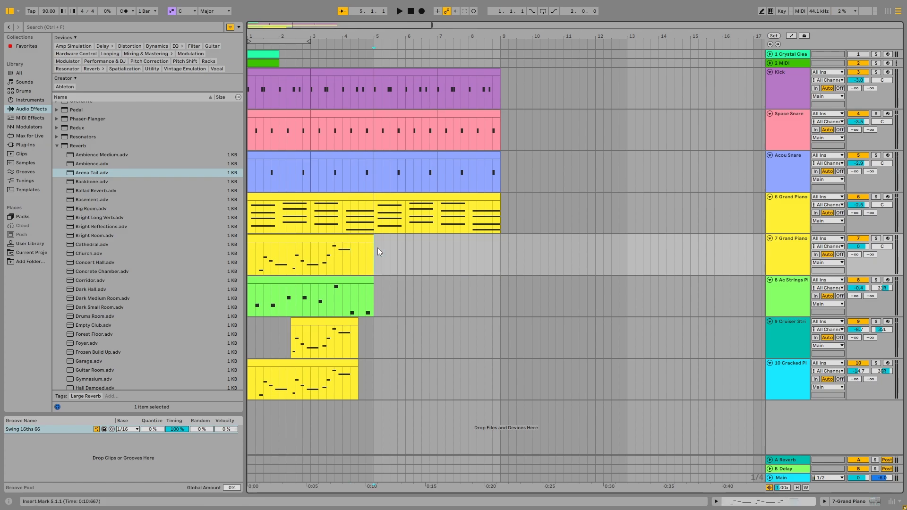
- Play back from bar 5, create an empty MIDI clip from bar 5 to bar 9 on the 7 Grand Piano track, and enable Draw mode
key("space")
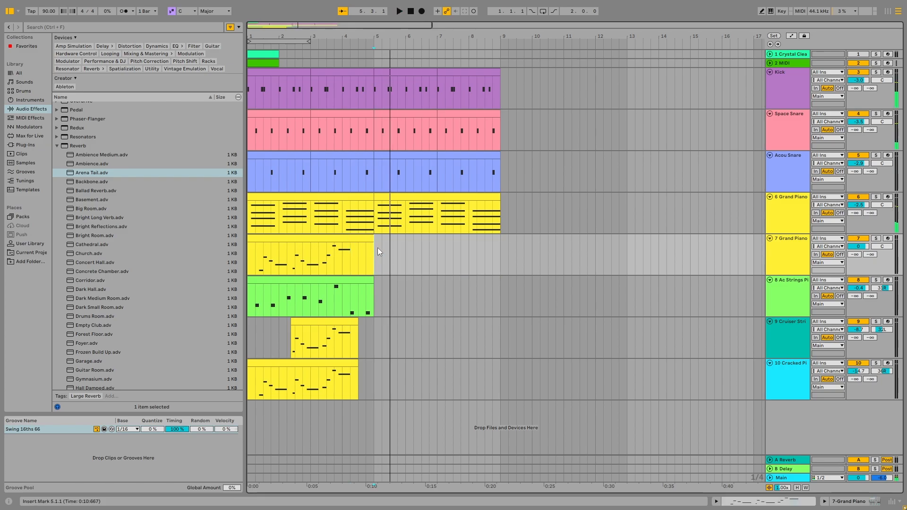
key("space")
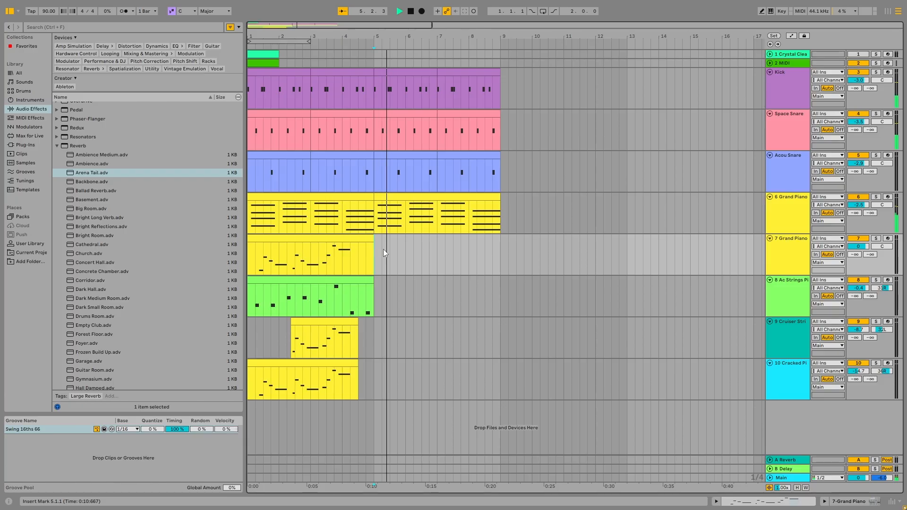
key("space")
left_click_drag(379, 255, 504, 255)
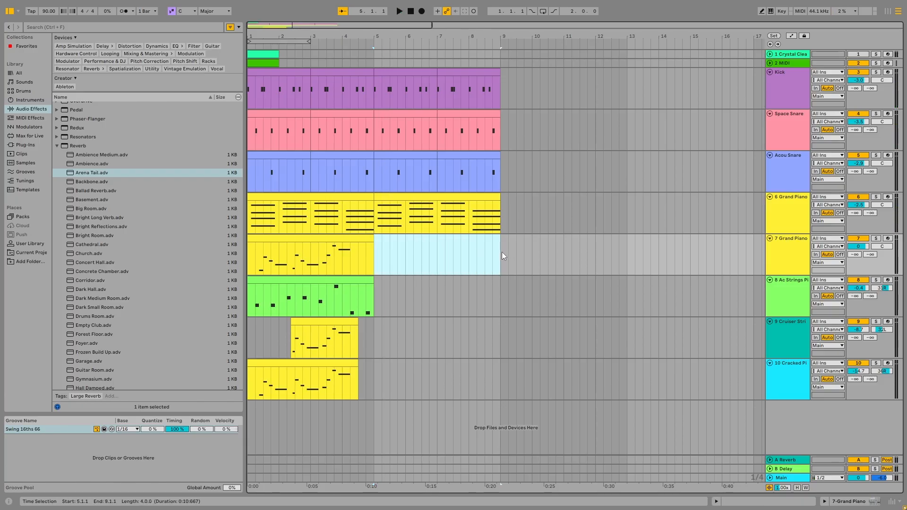
key("ctrl+shift+m")
key("b")
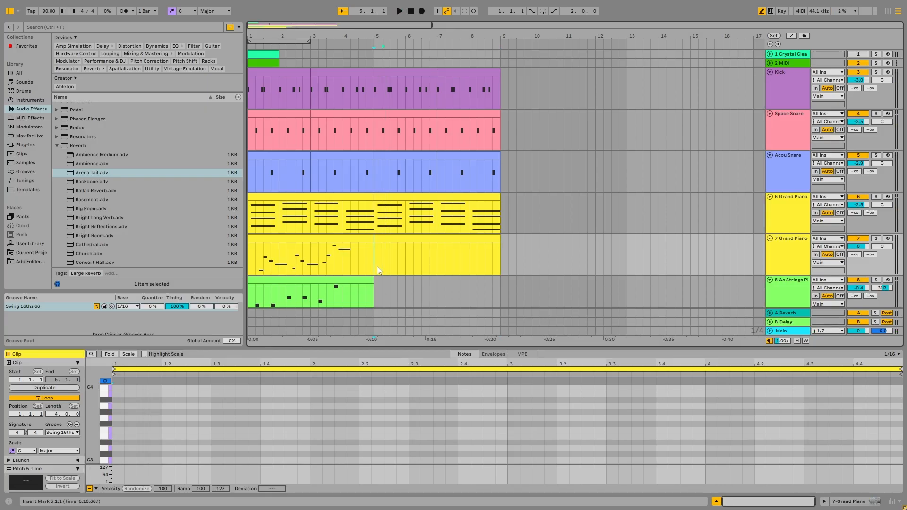
- Play the opening melody from bar 1, then draw a B3 note at 1.2.1 in the new 7 Grand Piano clip
left_click(257, 268)
key("space")
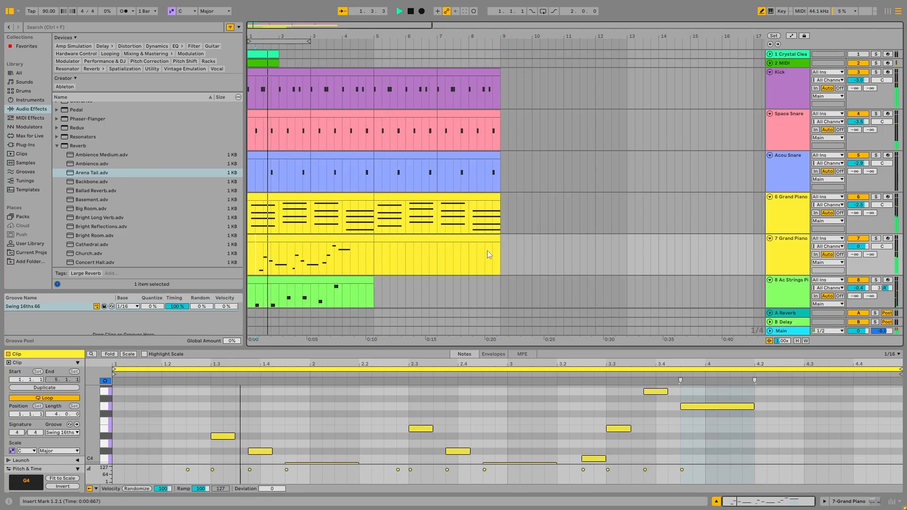
key("space")
left_click(388, 253)
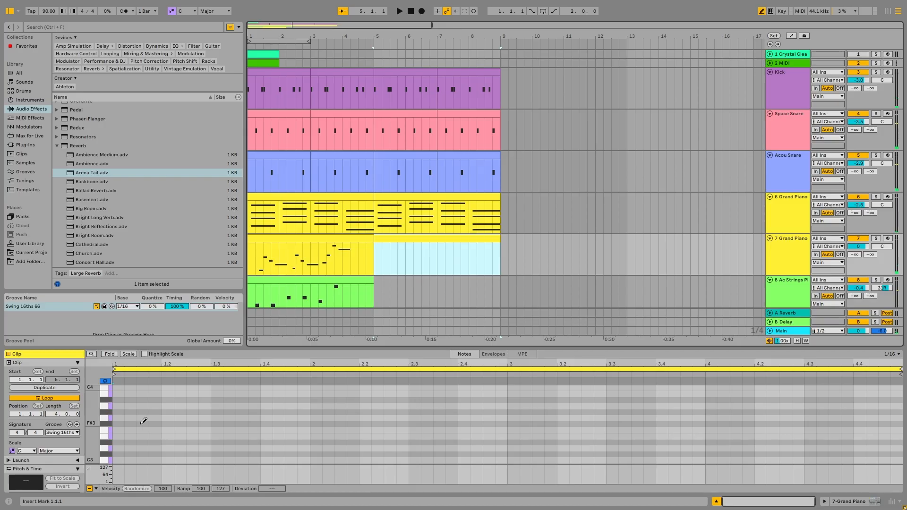
left_click(169, 400)
left_click_drag(172, 400, 169, 393)
key("b")
- Check the first chord's notes in the 6 Grand Piano clip at bar 5
double_click(395, 202)
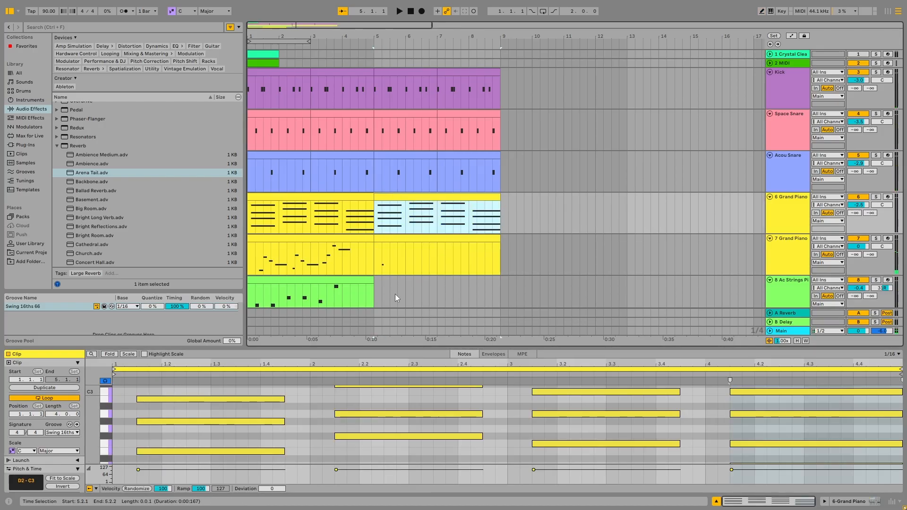
scroll(208, 396, "up", 1)
scroll(189, 398, "up", 1)
left_click(177, 399)
scroll(178, 400, "down", 3)
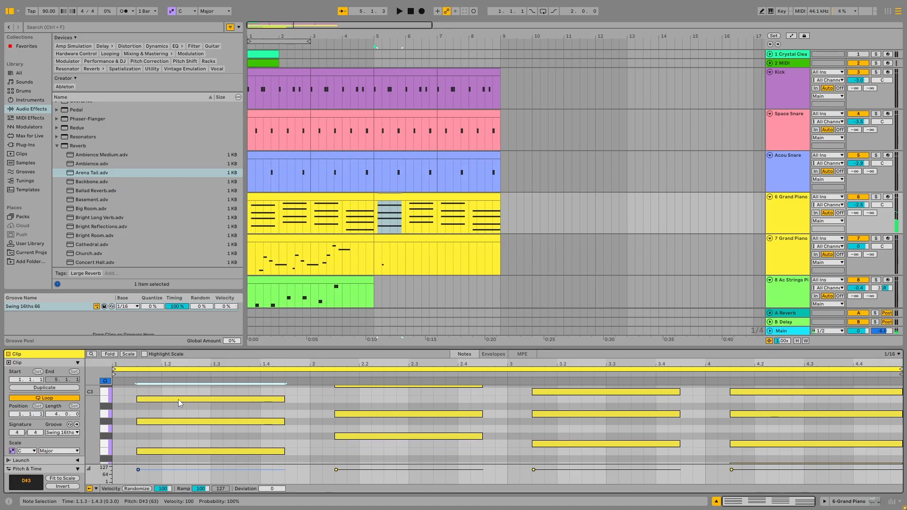
scroll(176, 399, "up", 1)
scroll(175, 401, "down", 1)
- Draw a G#3 note at 1.2.3 and an E3 note at 1.3.1 in the new 7 Grand Piano clip
left_click(384, 245)
scroll(133, 420, "up", 1)
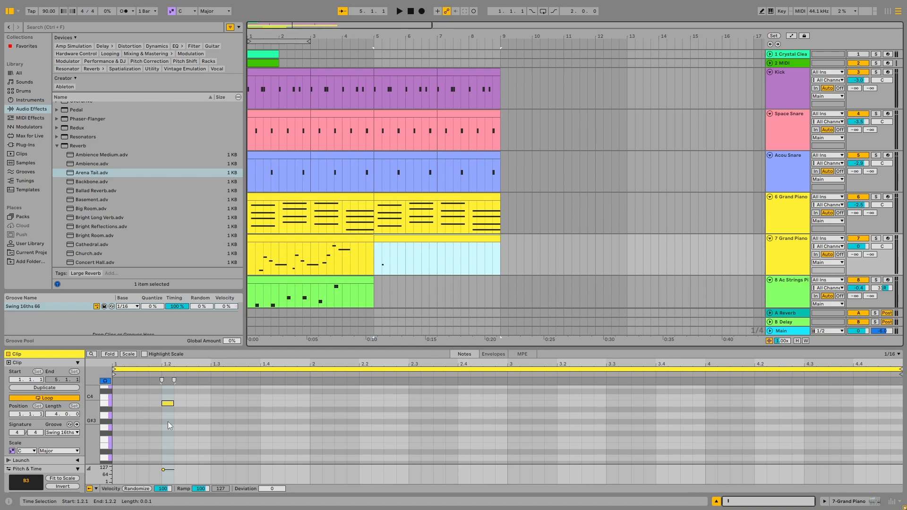
key("b")
left_click(191, 421)
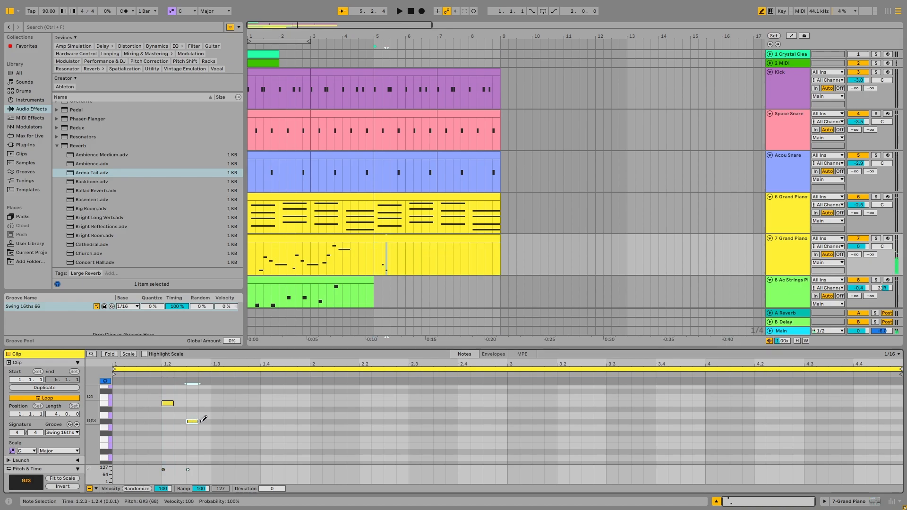
left_click(216, 446)
scroll(266, 431, "up", 1)
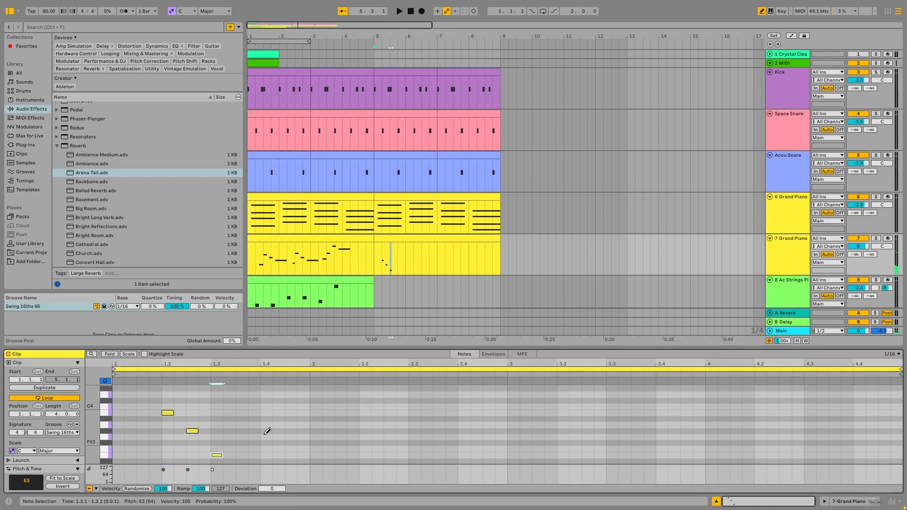
scroll(267, 431, "down", 2)
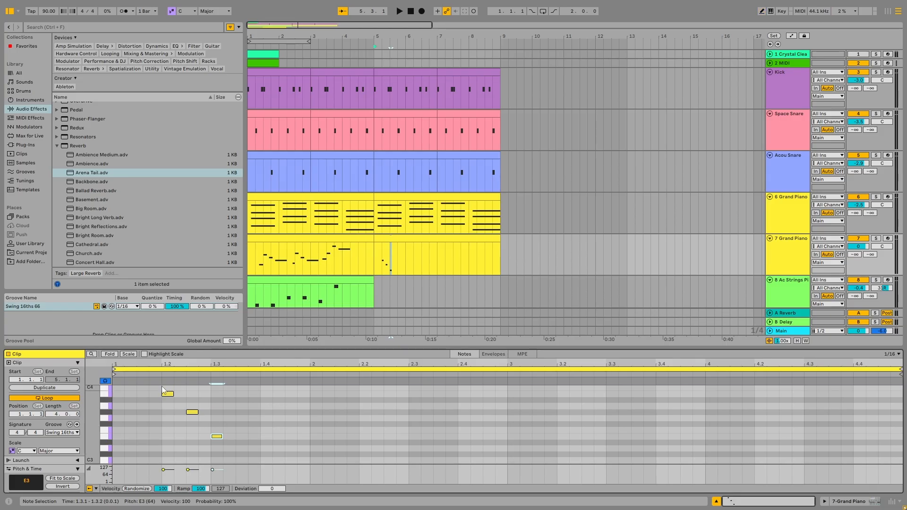
- Lengthen the three melody notes to eighth notes and play back from bar 5
left_click_drag(162, 387, 232, 436)
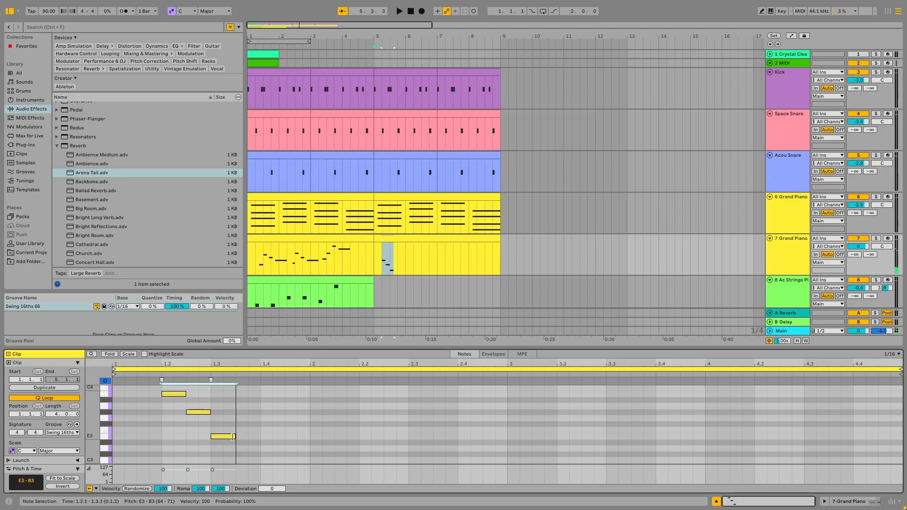
key("space")
key("b")
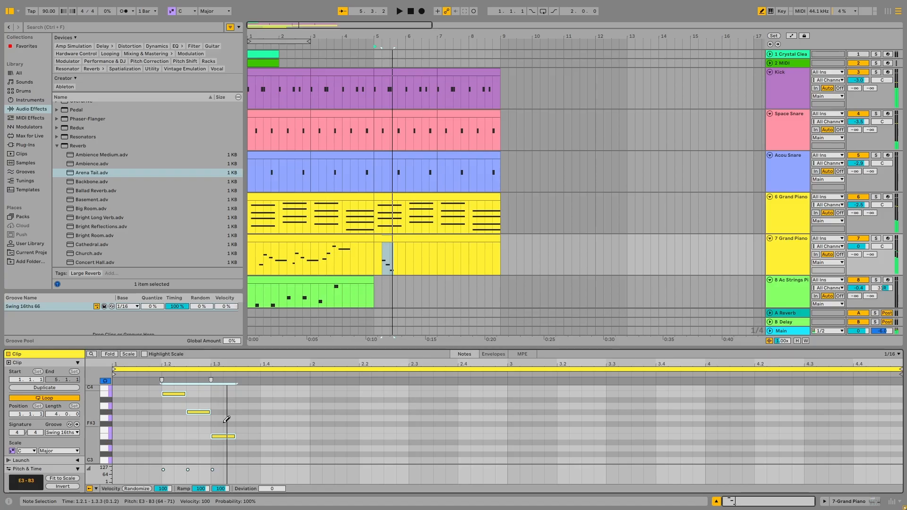
key("b")
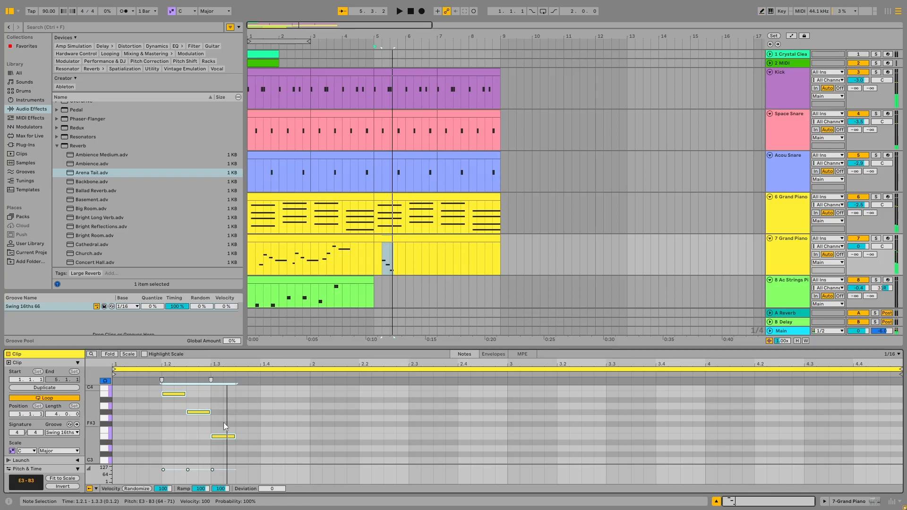
key("space")
left_click(283, 417)
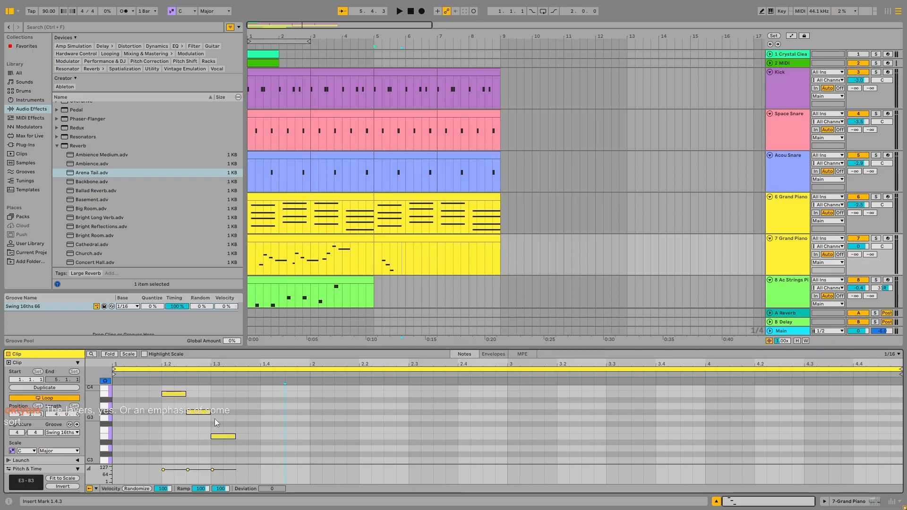
- Try continuing the melody with a G#3 at 1.3.3 and three repeated B3 eighth notes from 1.4.1, and play it back
key("b")
left_click(237, 412)
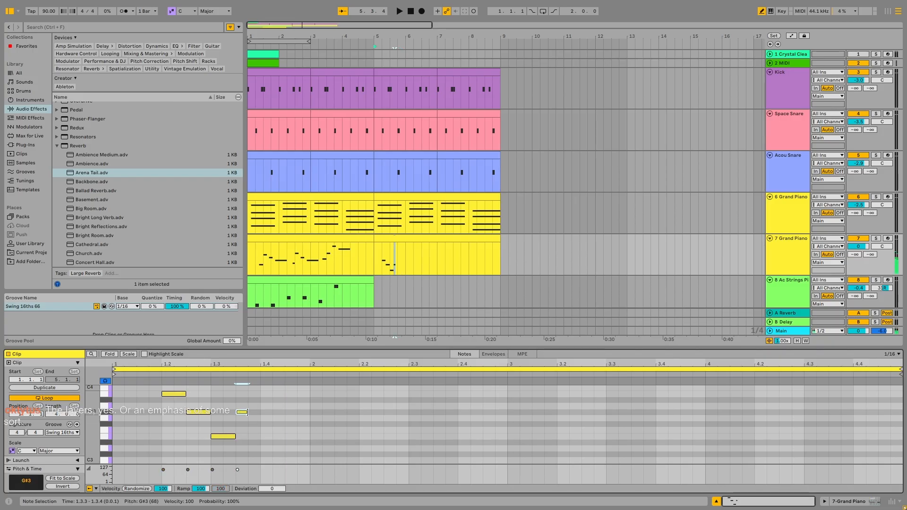
left_click(268, 394)
left_click_drag(273, 394, 286, 394)
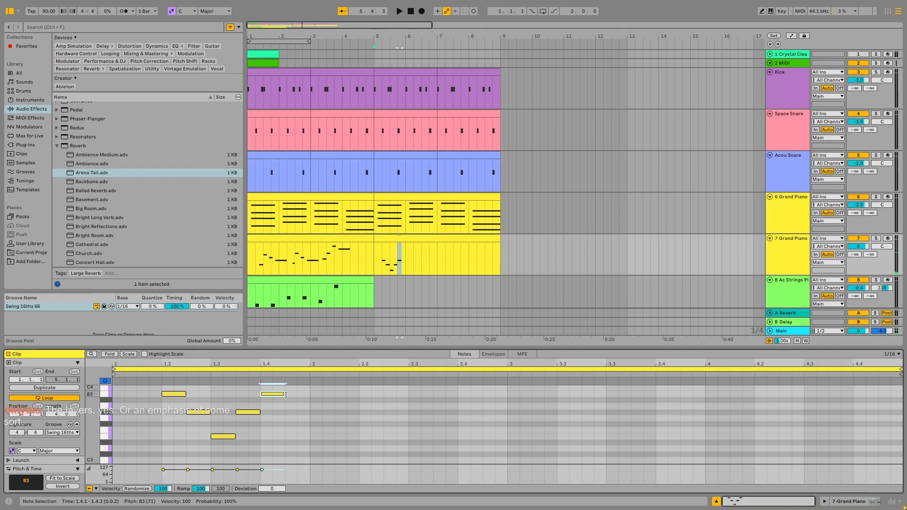
key("ctrl+d")
key("ctrl+d")
key("space")
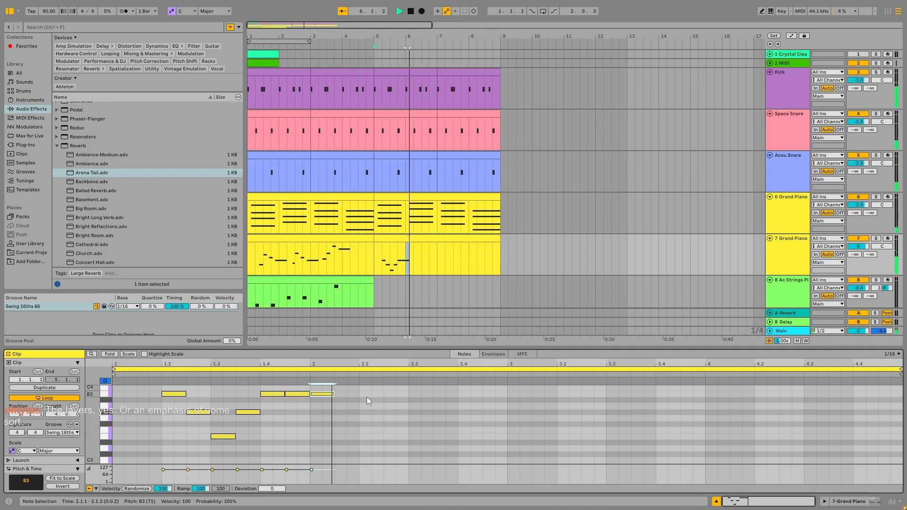
key("space")
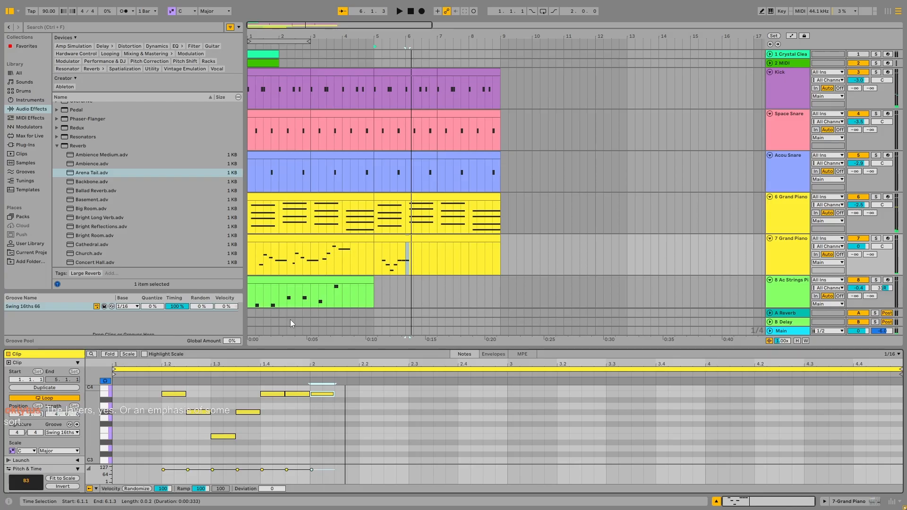
- Undo the G#3 and repeated B3 notes added after the first three melody notes
key("ctrl+z")
key("ctrl+z")
key("ctrl+z")
key("ctrl+z")
key("ctrl+z")
key("ctrl+z")
key("ctrl+z")
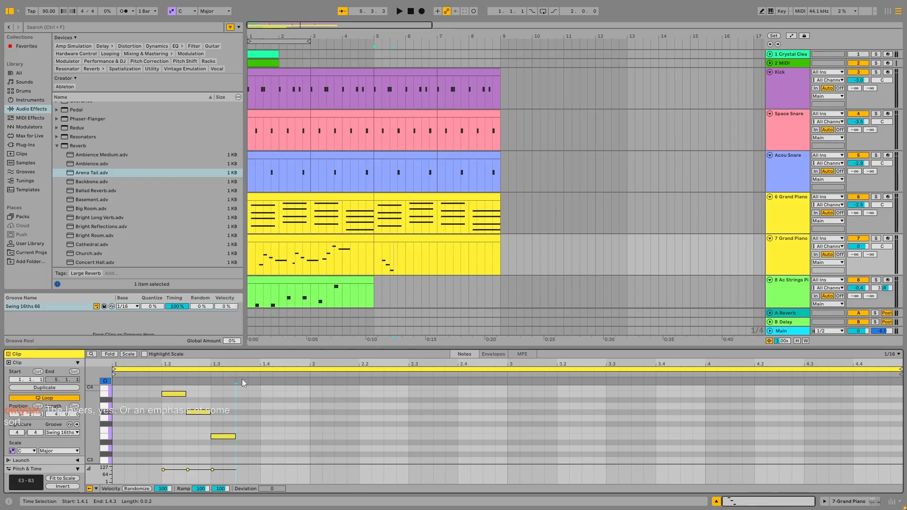
- Shift the G#3 note to 1.2.4 and the E3 note to 1.3.3, playing back from bar 5 to check the rhythm
key("space")
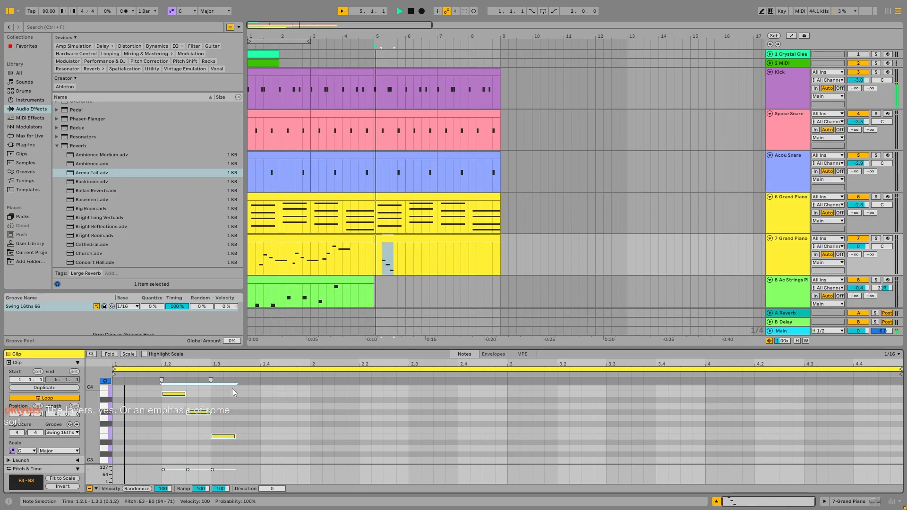
left_click(232, 390)
key("space")
left_click_drag(204, 412, 257, 436)
key("space")
key("space")
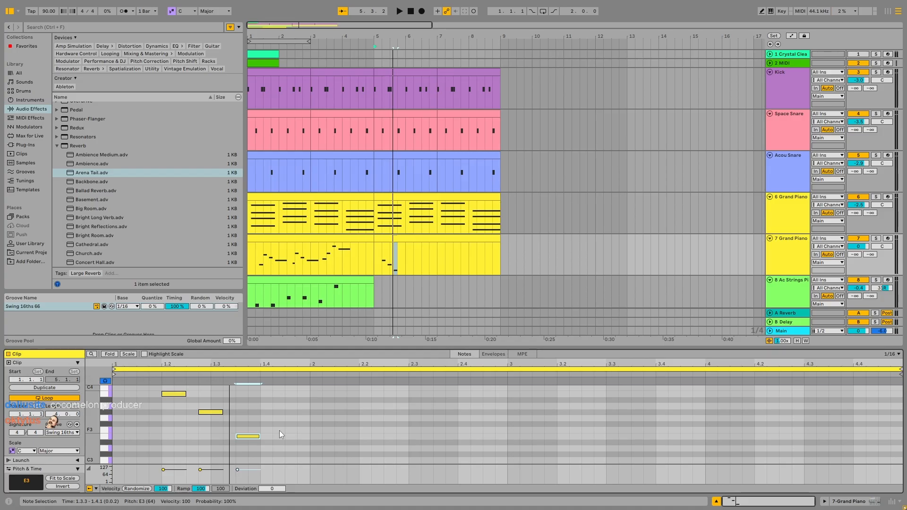
left_click(279, 429)
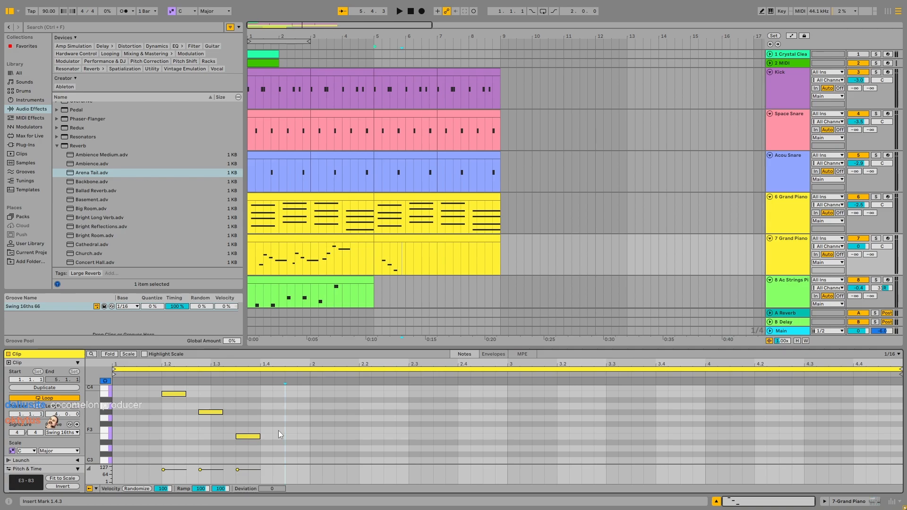
key("space")
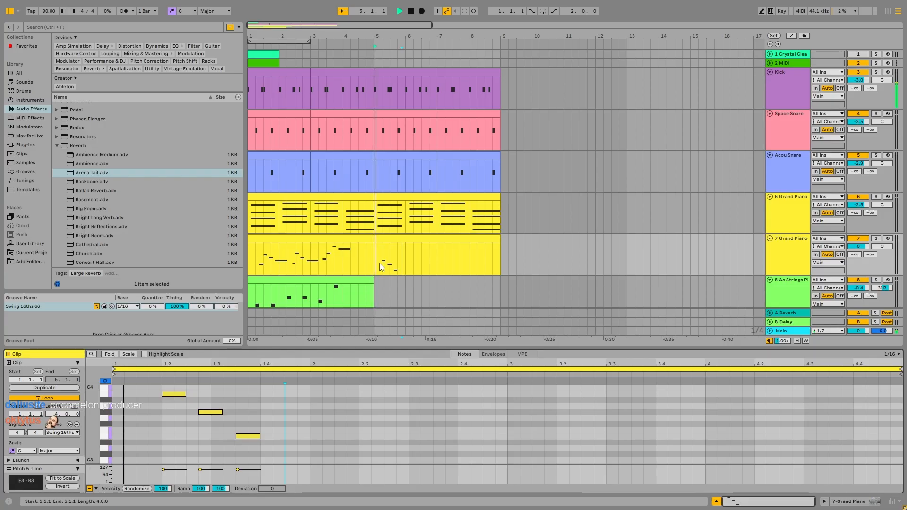
key("space")
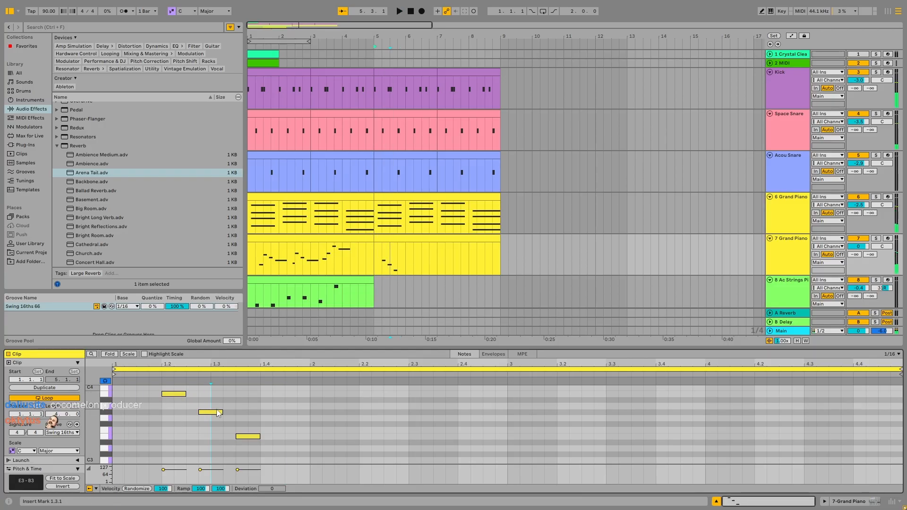
- Move the third melody note up to D4 and check the first chord's notes in the 6 Grand Piano clip at bar 5
left_click(216, 412)
left_click_drag(251, 438, 252, 390)
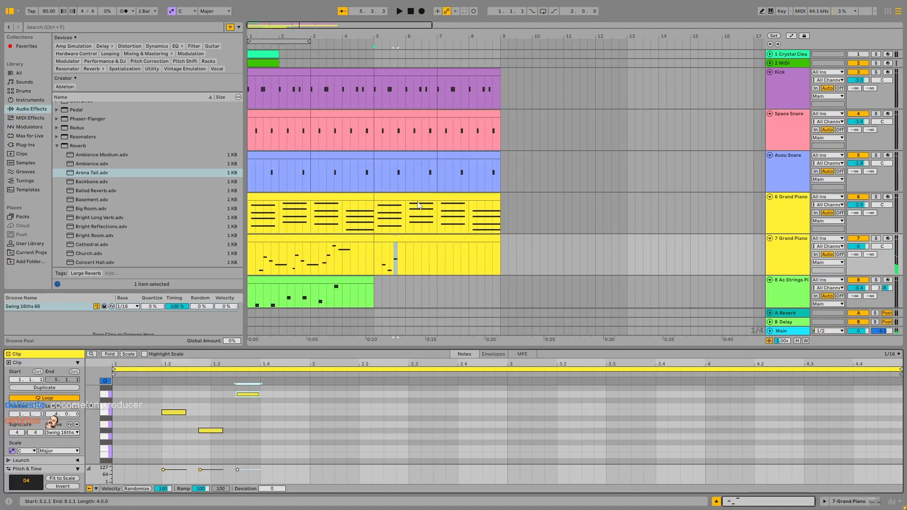
left_click(409, 227)
scroll(227, 434, "down", 2)
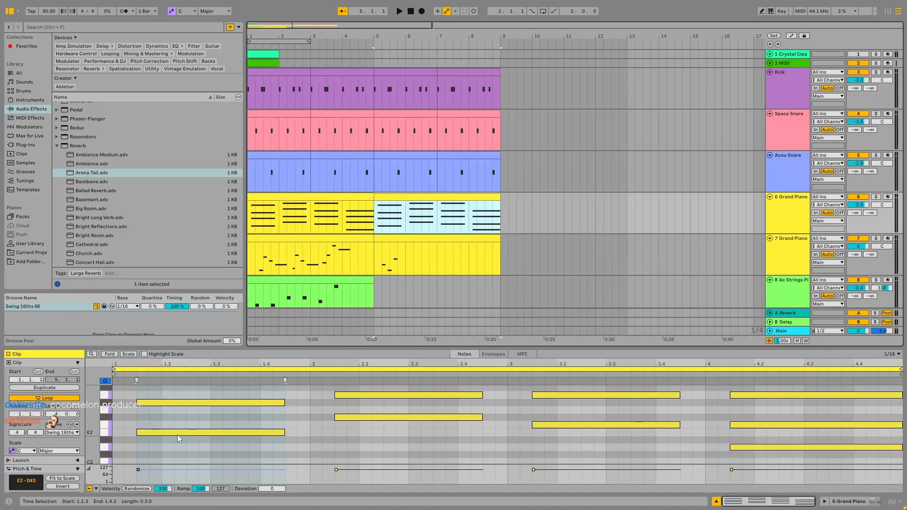
left_click(177, 433)
scroll(198, 420, "up", 1)
scroll(199, 420, "up", 2)
left_click(180, 398)
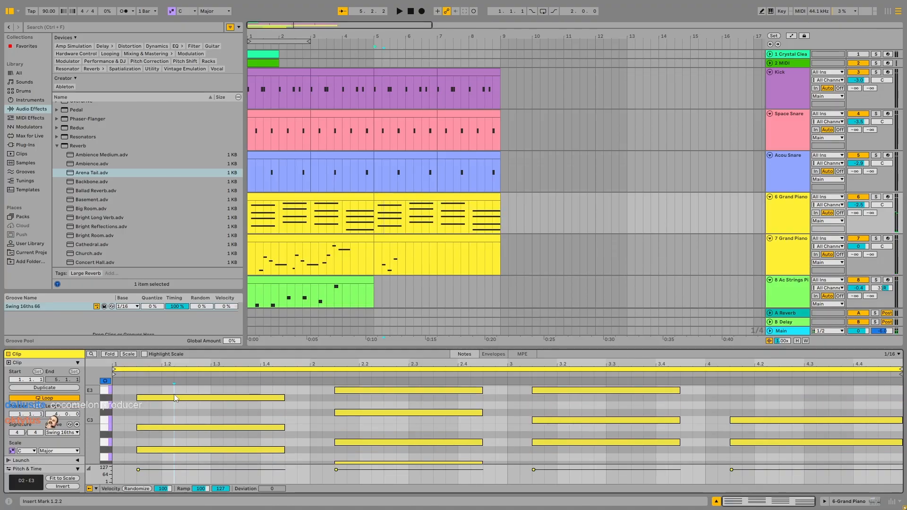
- Raise the third note of the 7 Grand Piano melody to D#4 and play it back from bar 5
left_click(401, 238)
left_click(245, 394)
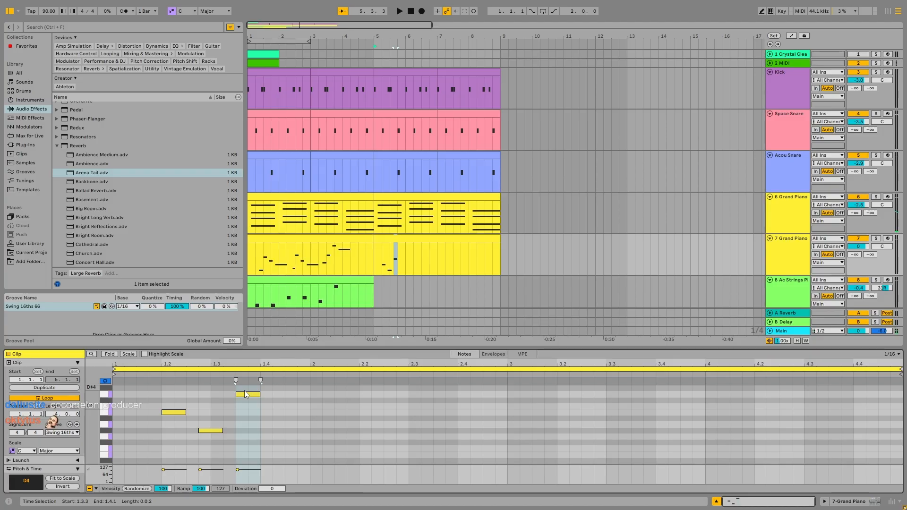
key("Up")
key("space")
scroll(253, 402, "up", 1)
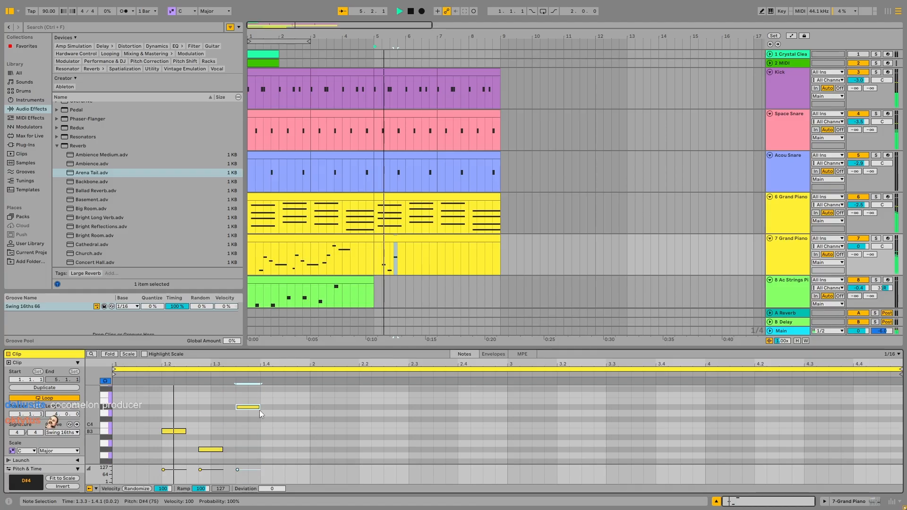
key("space")
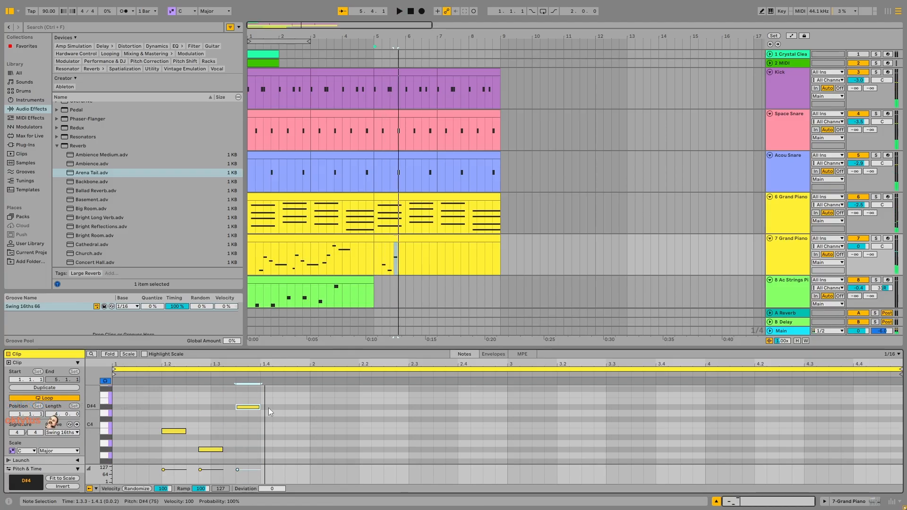
- Raise the third melody note to E4, shift it to 1.3.2 and play it back
key("b")
key("b")
key("Up")
key("Left")
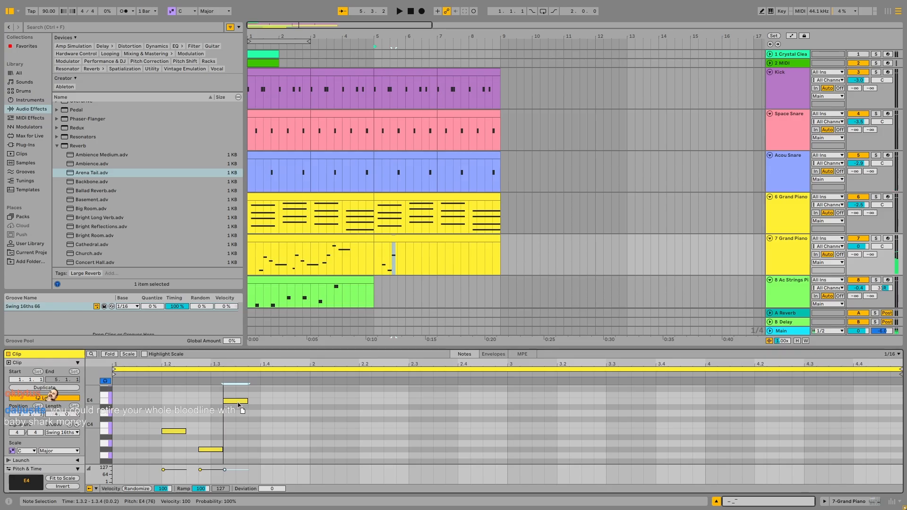
key("space")
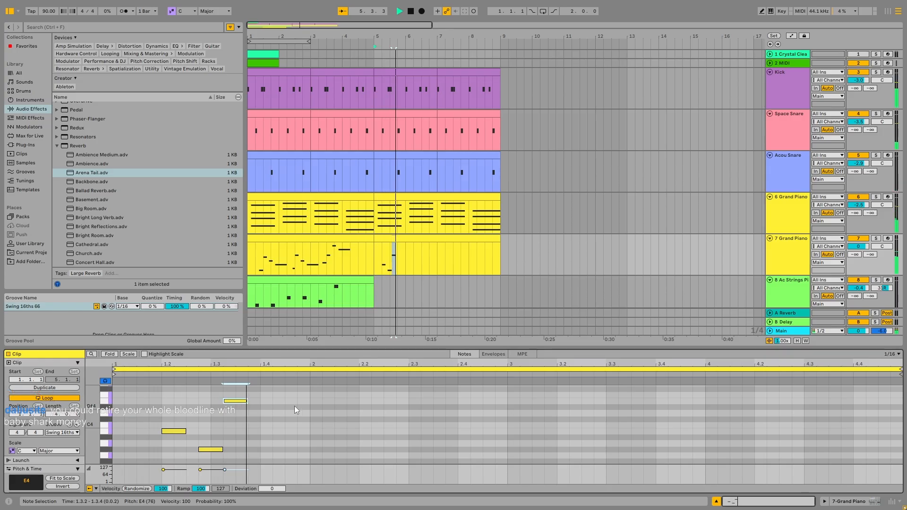
key("space")
- Draw a D#4 eighth note at 1.4.1 as the fourth melody note and play it back
key("b")
left_click_drag(263, 407, 282, 408)
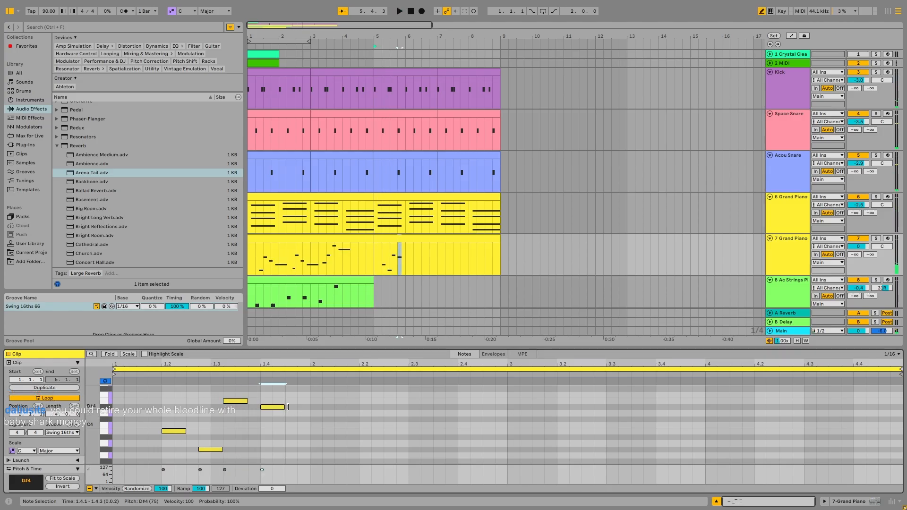
key("b")
key("space")
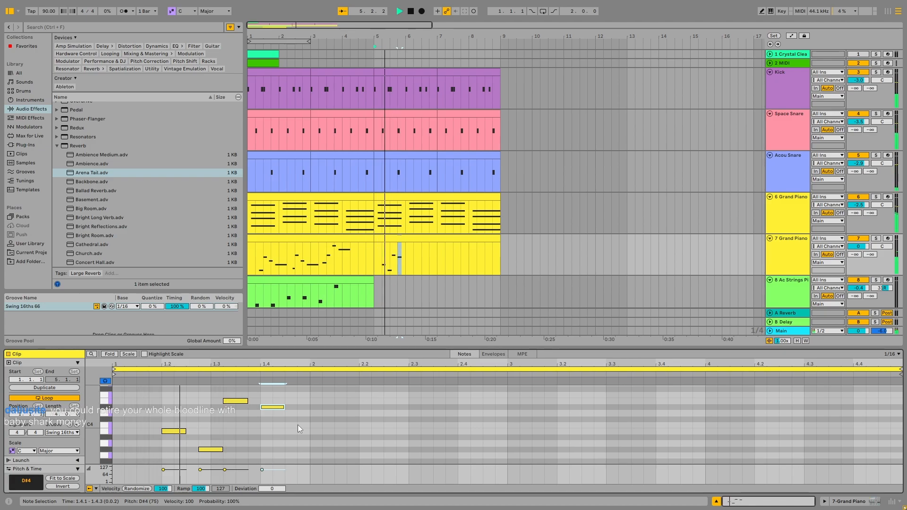
key("space")
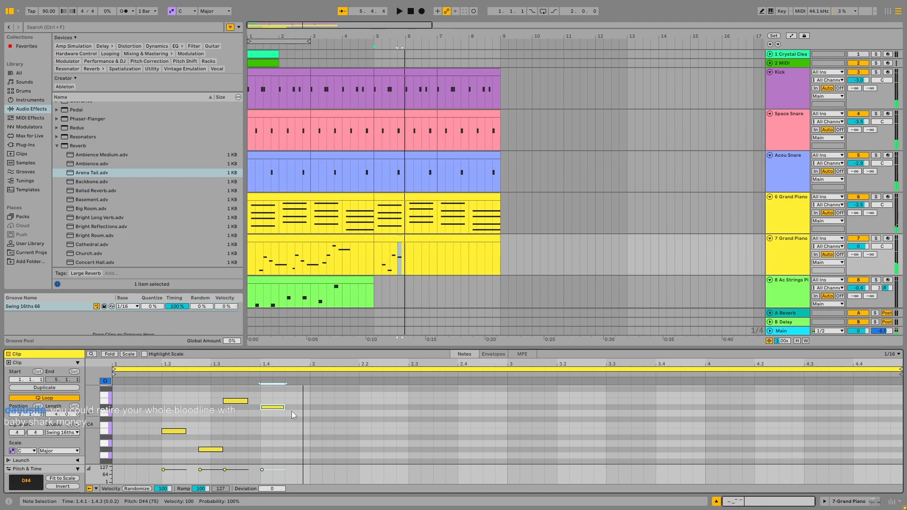
- Extend the D#4 note to end at bar 2 of the clip and play the phrase
left_click_drag(287, 409, 311, 408)
key("space")
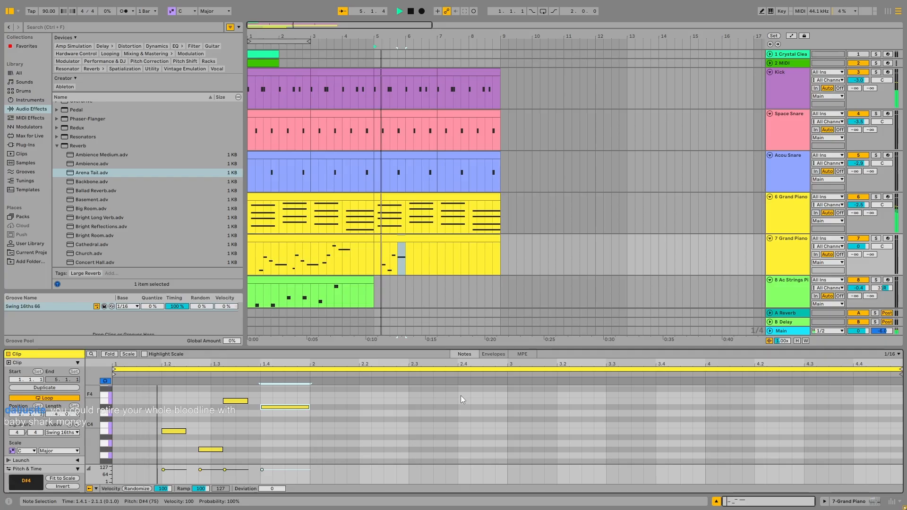
key("space")
left_click(460, 396)
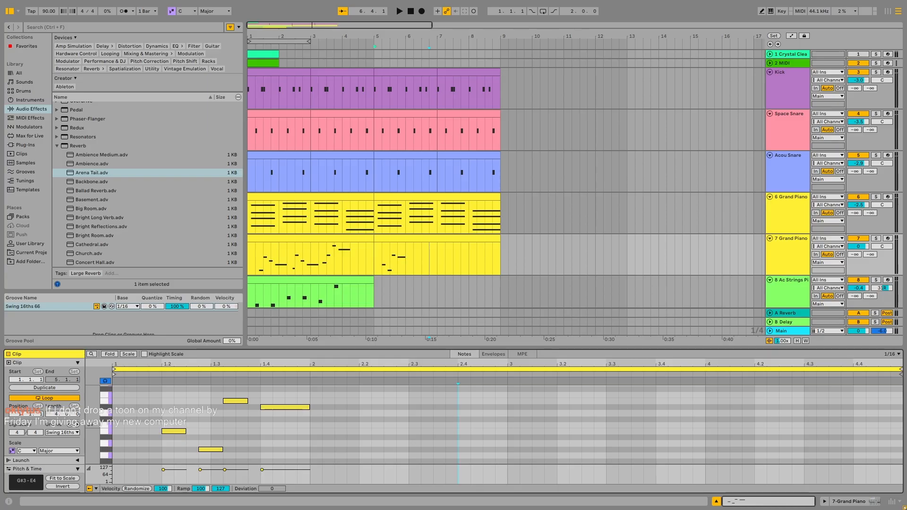
- Play the arrangement from bar 5 to hear the new 7 Grand Piano phrase
left_click(621, 451)
left_click(310, 431)
left_click(370, 265)
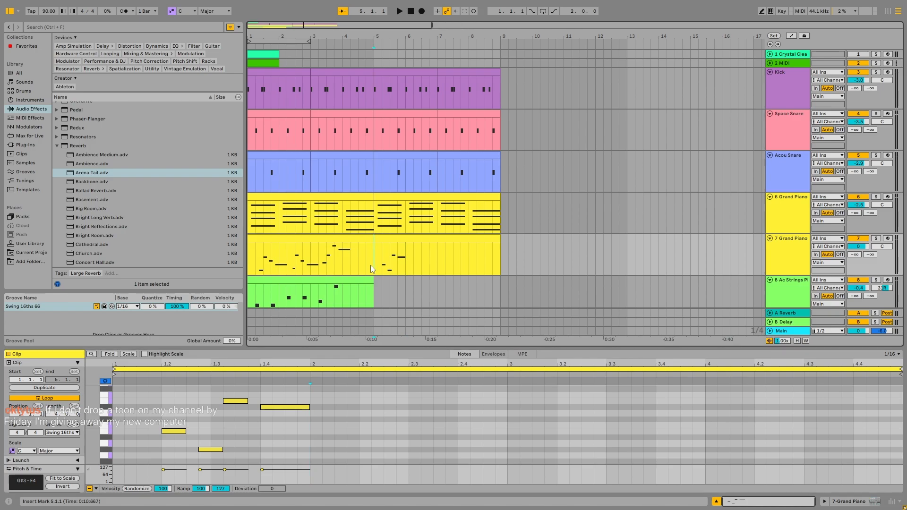
scroll(379, 267, "down", 2)
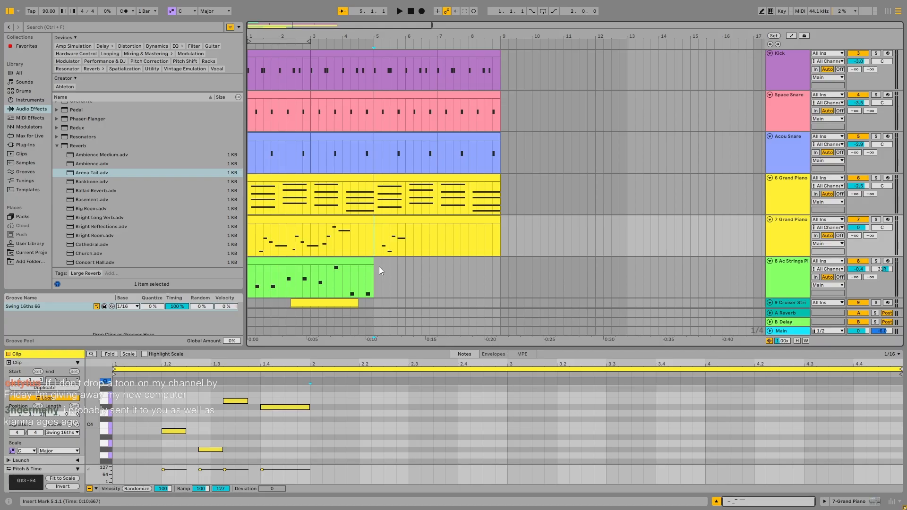
key("space")
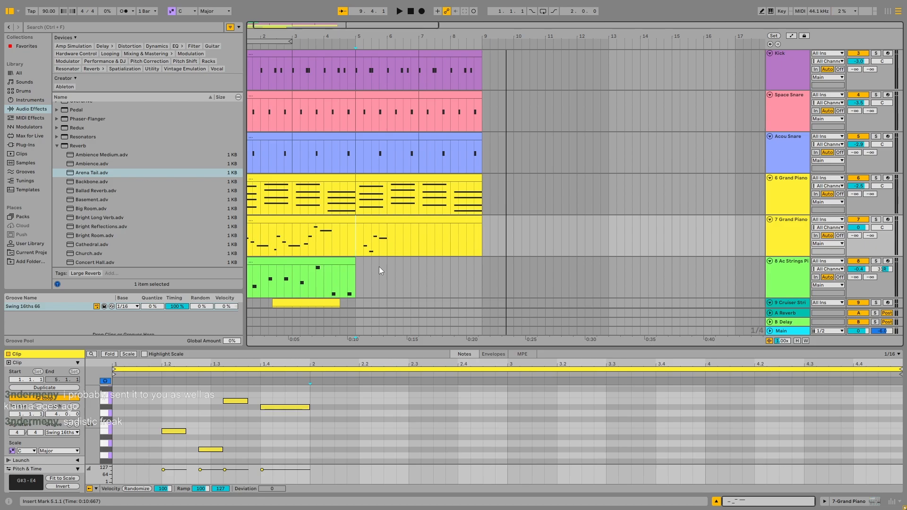
- Play the arrangement from the beginning into bar 5 and review the melodic tracks
key("Home")
key("space")
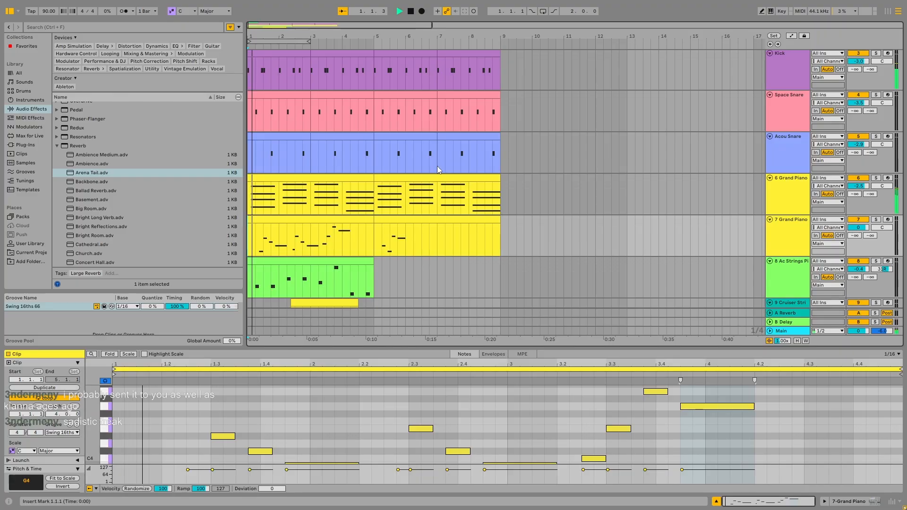
scroll(438, 165, "down", 4)
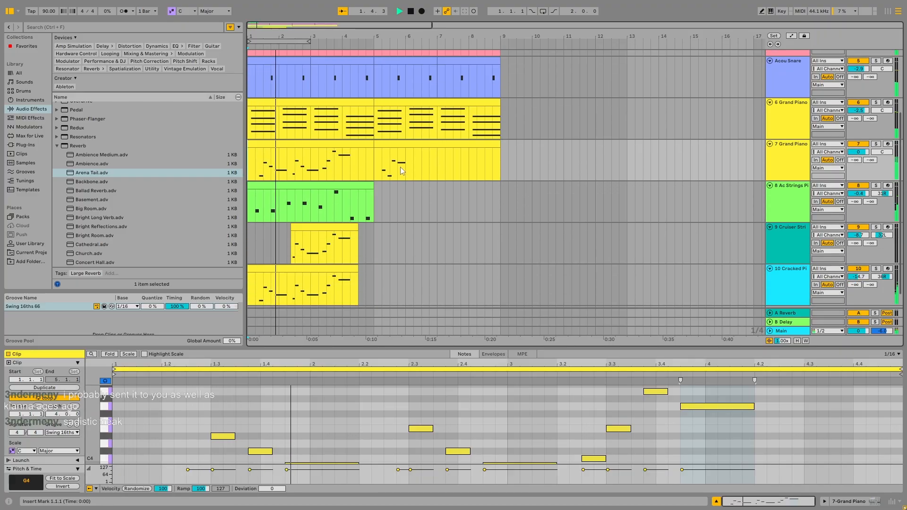
scroll(404, 147, "up", 2)
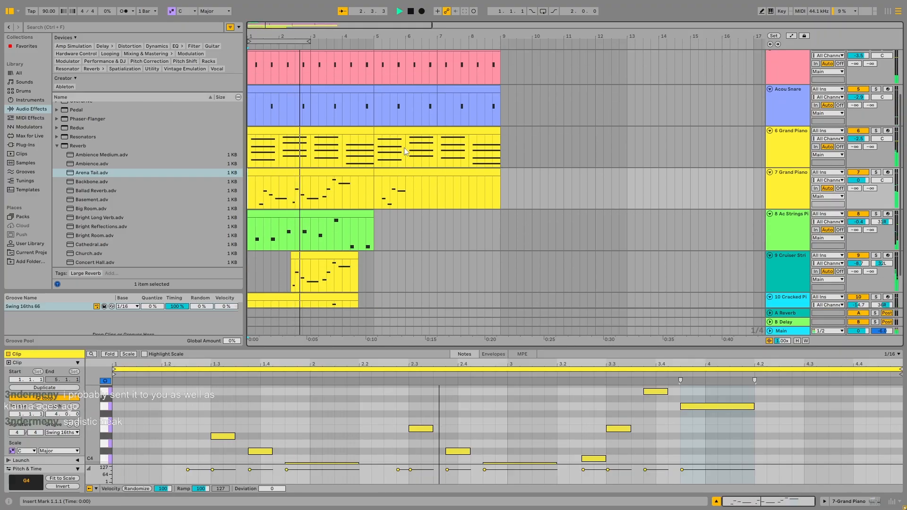
scroll(404, 148, "down", 3)
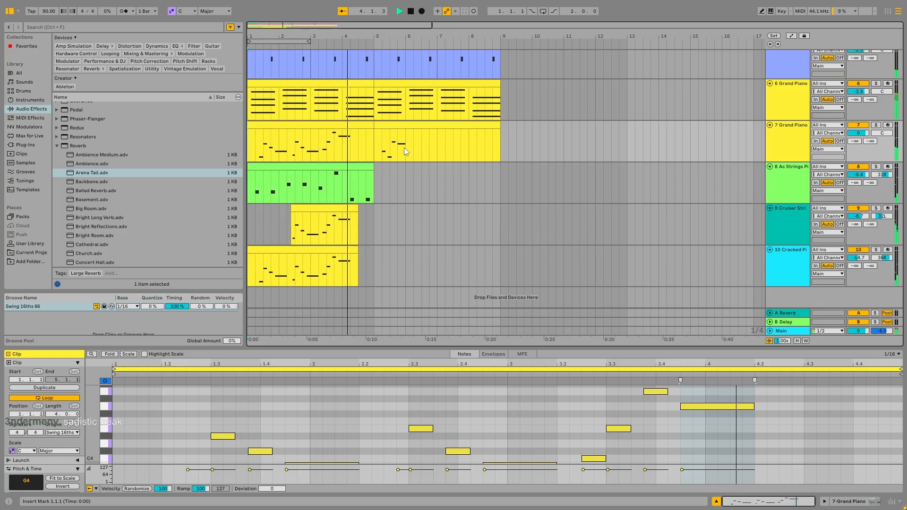
scroll(404, 147, "up", 2)
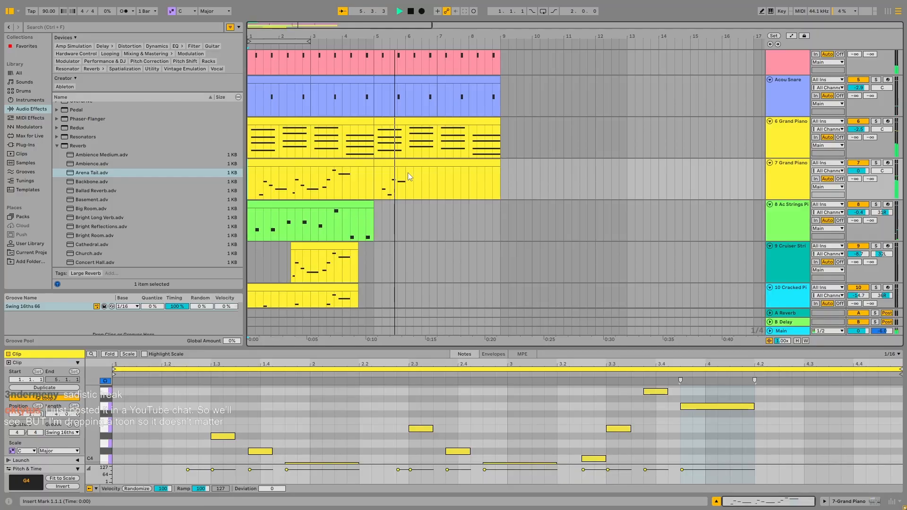
key("space")
- Duplicate the 7 Grand Piano track and move the duplicate's bars 1 to 5 clip onto 7 Grand Piano at bars 5 to 9
mouse_move(426, 169)
left_mouse_down()
mouse_move(426, 204)
mouse_move(426, 169)
left_mouse_up()
right_click(787, 162)
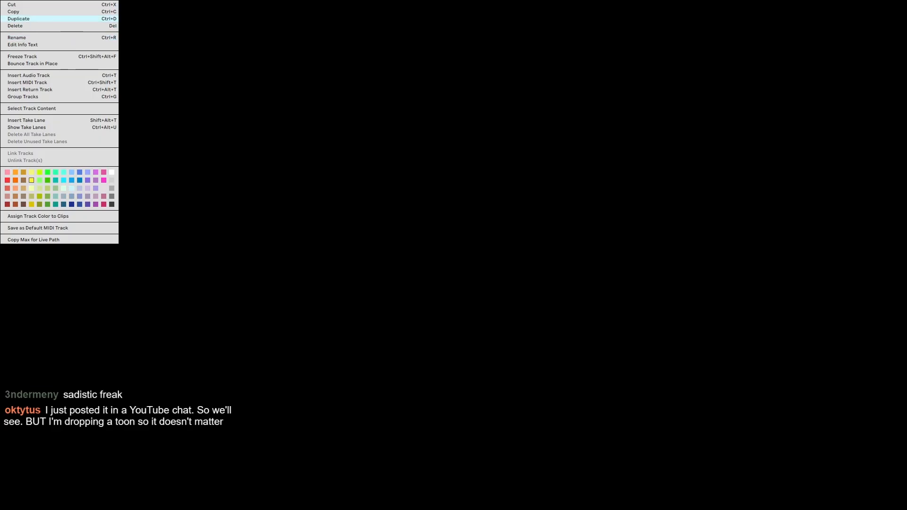
left_click(18, 19)
left_click_drag(358, 204, 488, 173)
- Play both Grand Piano melodies together from bar 5
key("space")
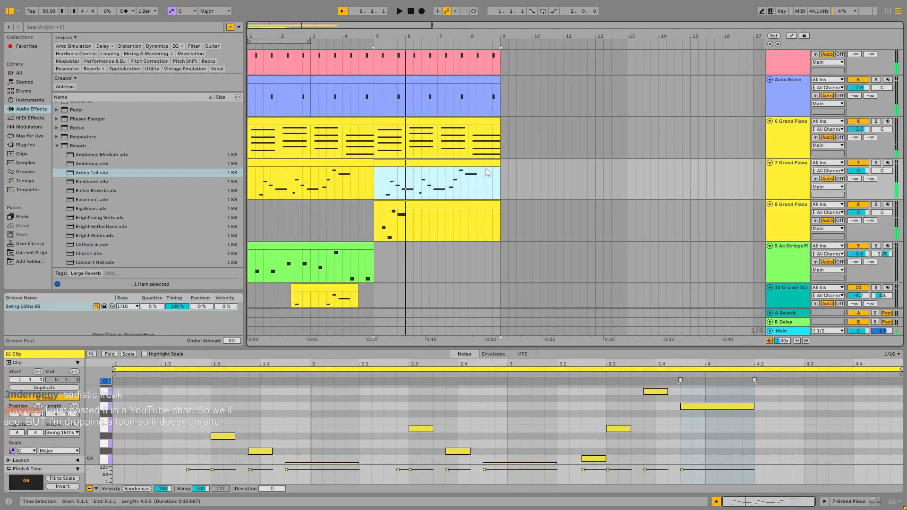
key("space")
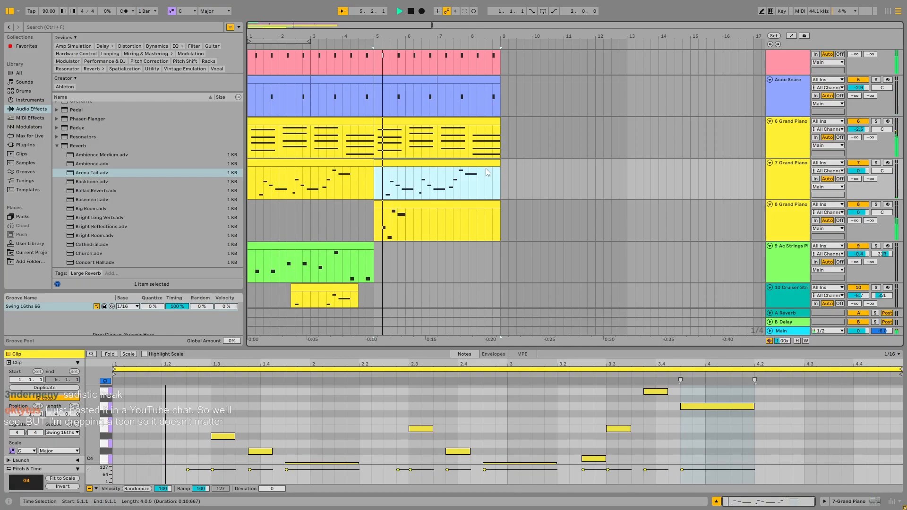
scroll(446, 180, "down", 2)
scroll(447, 180, "down", 1)
scroll(427, 189, "down", 1)
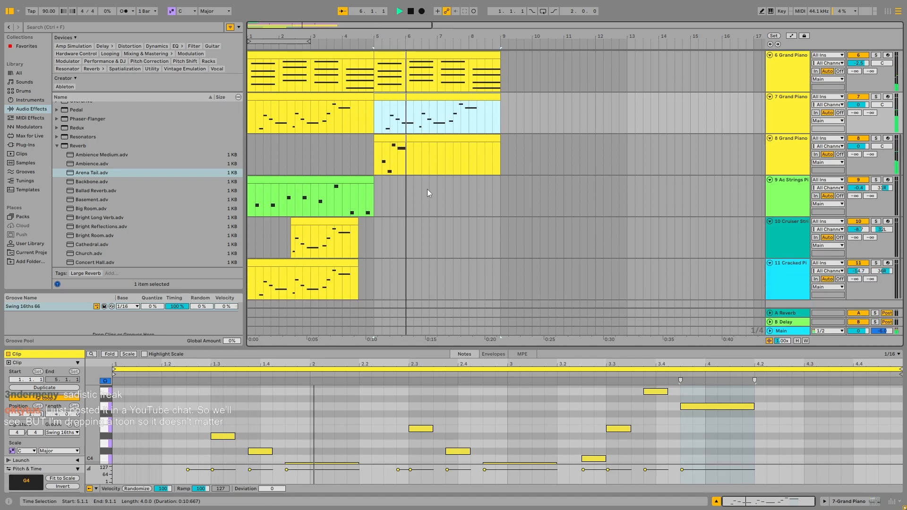
- Shift the E4 and D#4 notes of the 8 Grand Piano clip one sixteenth later, with D#4 starting at 1.4.2, and play the phrase
left_click(466, 157)
key("space")
left_click_drag(152, 401, 302, 458)
left_click(239, 401)
left_click_drag(239, 401, 282, 409)
key("space")
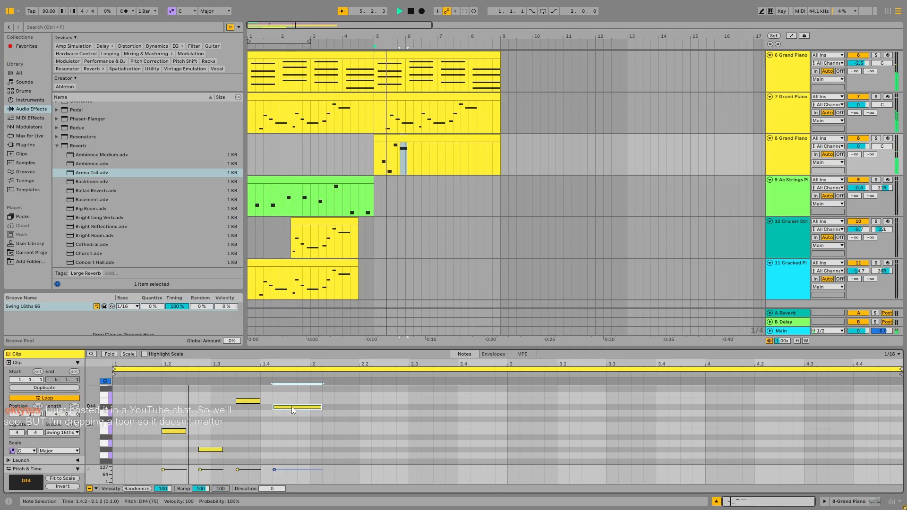
key("space")
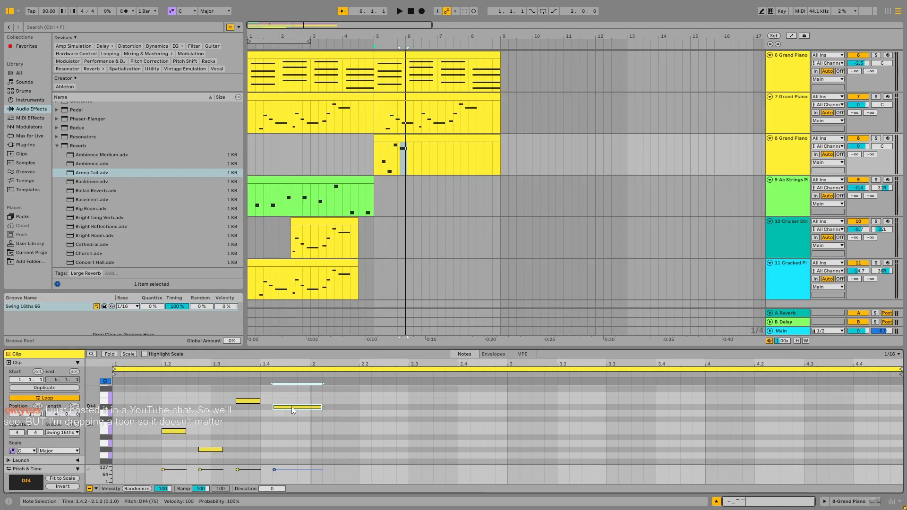
- Play the shifted 8 Grand Piano phrase from 5.2.1 against the other layers
left_click(396, 223)
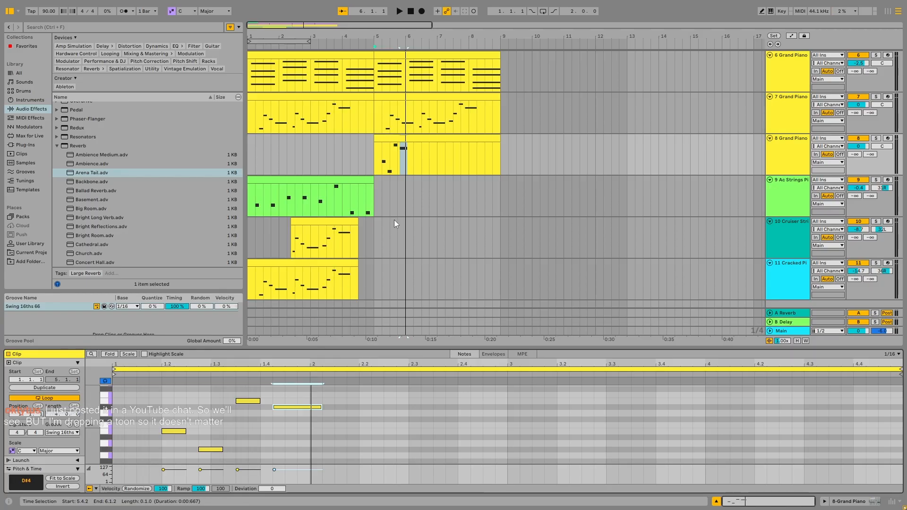
left_click_drag(375, 149, 407, 150)
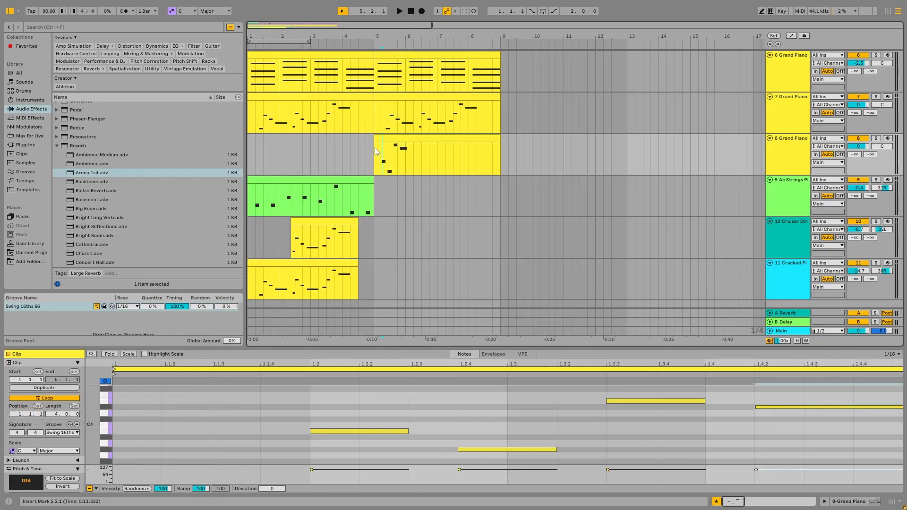
key("space")
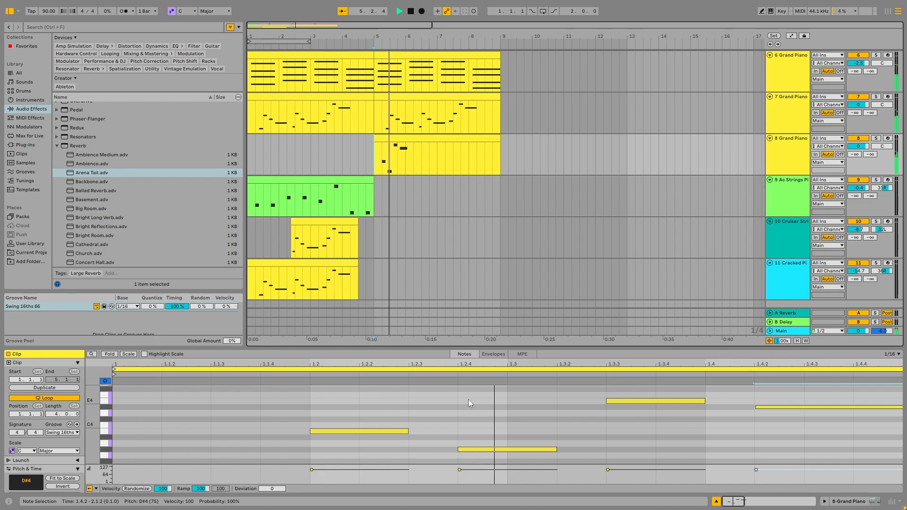
scroll(486, 409, "down", 3)
key("space")
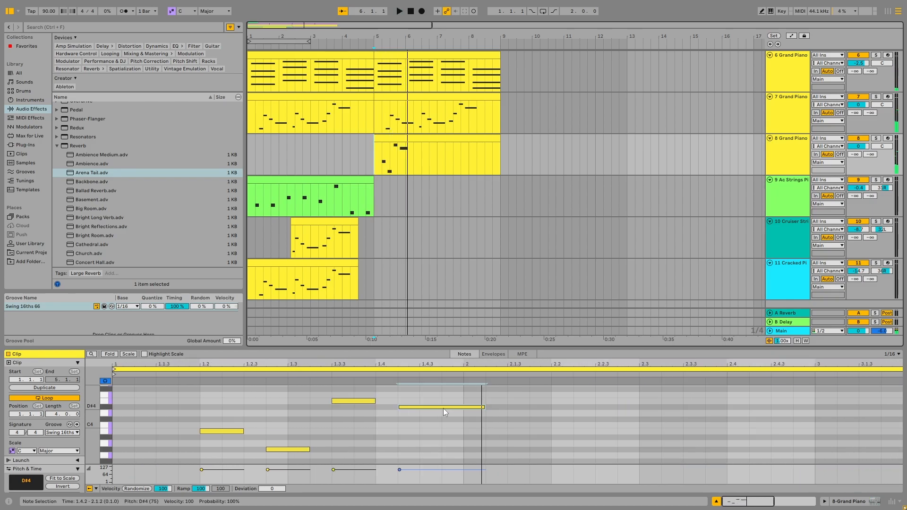
- Select the fourth beat of the 8 Grand Piano clip and replay the phrase from bar 5
left_click(451, 430)
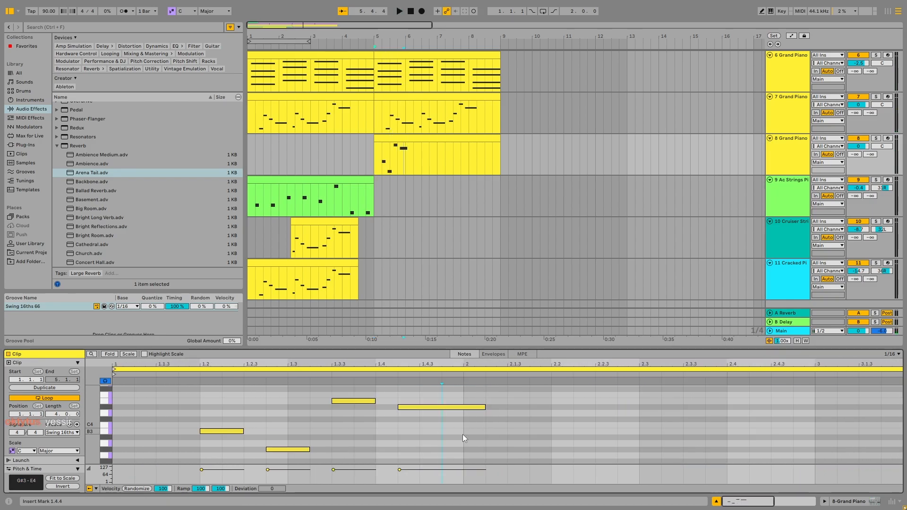
mouse_move(463, 434)
left_mouse_down()
mouse_move(375, 431)
mouse_move(463, 423)
left_mouse_up()
left_click(376, 431)
key("space")
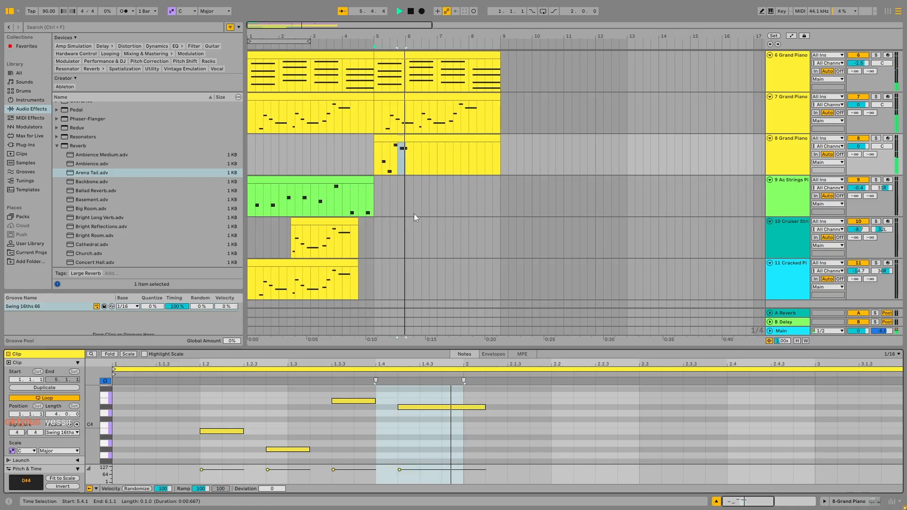
key("space")
left_click(414, 138)
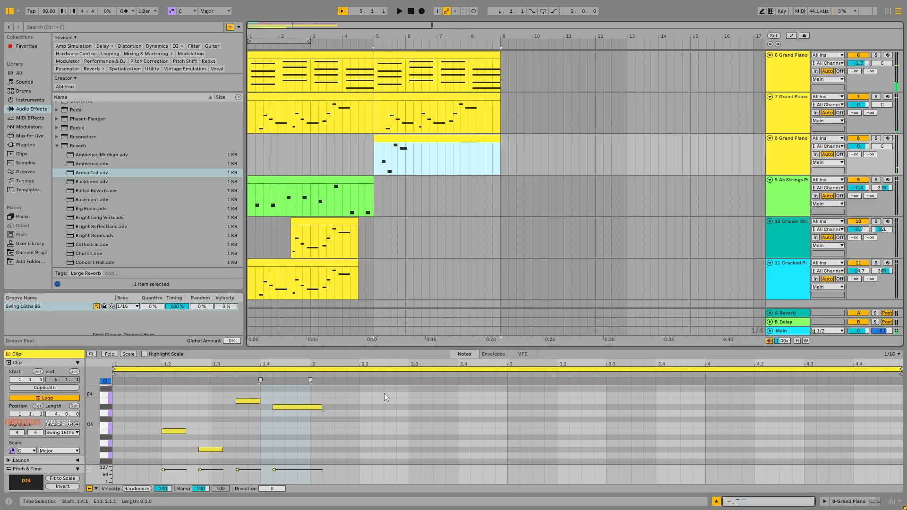
key("space")
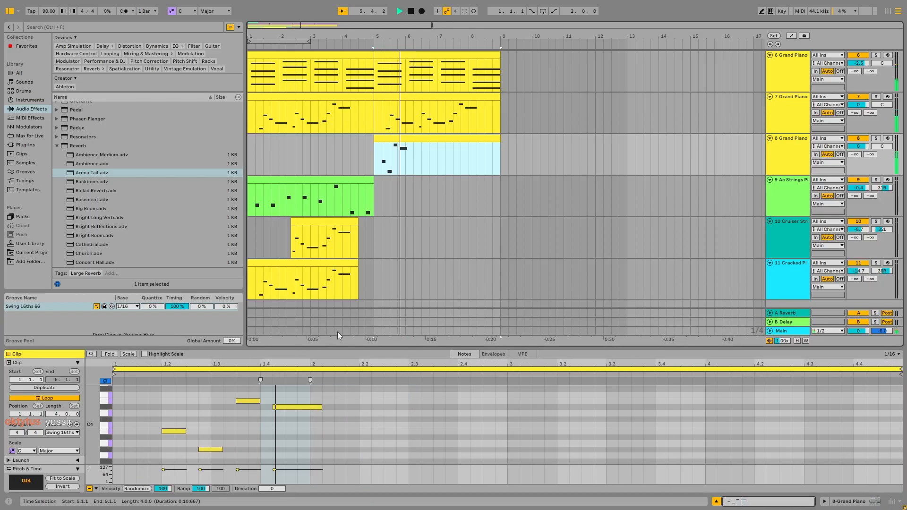
key("space")
- Delete the notes in the 8 Grand Piano clip and paste the 7 Grand Piano clip from bars 5 to 9 in its place
left_click_drag(167, 391, 293, 463)
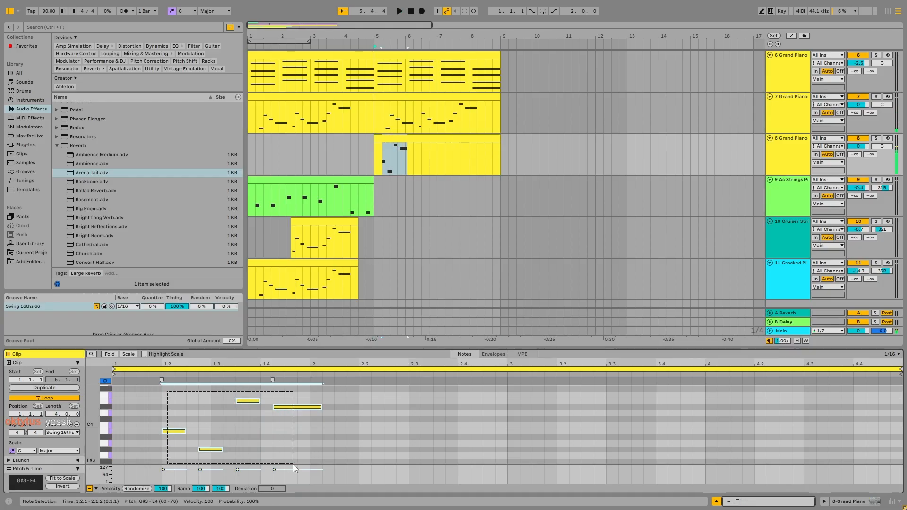
key("Delete")
left_click(399, 108)
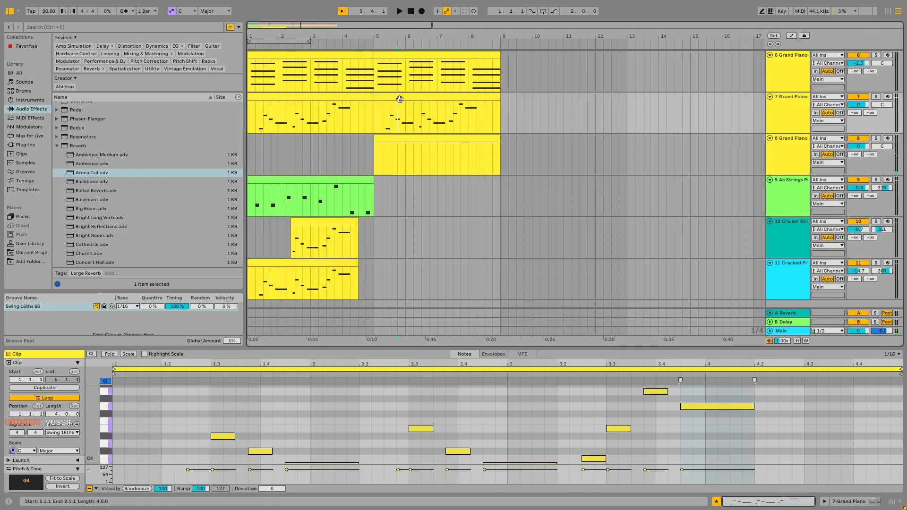
left_click(400, 97)
key("ctrl+c")
left_click(376, 165)
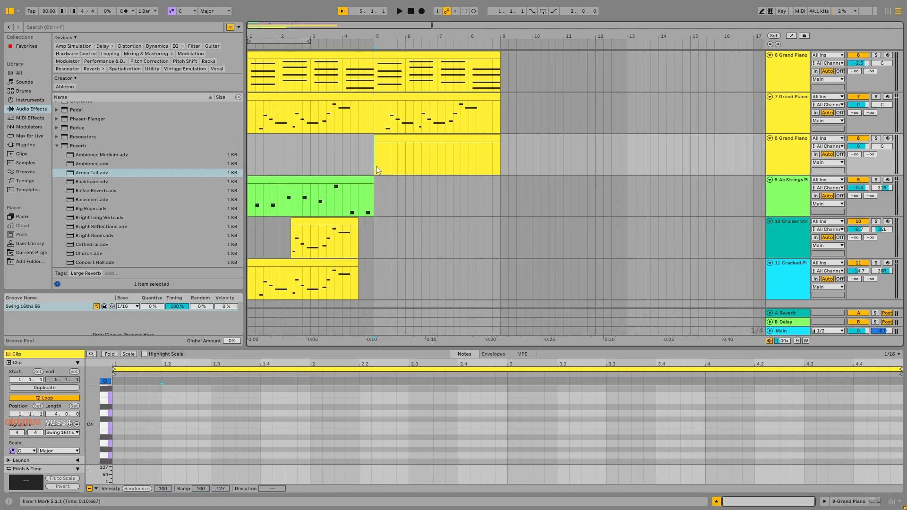
key("ctrl+v")
- Audition the opening notes of the copied 8 Grand Piano melody
left_click(222, 436)
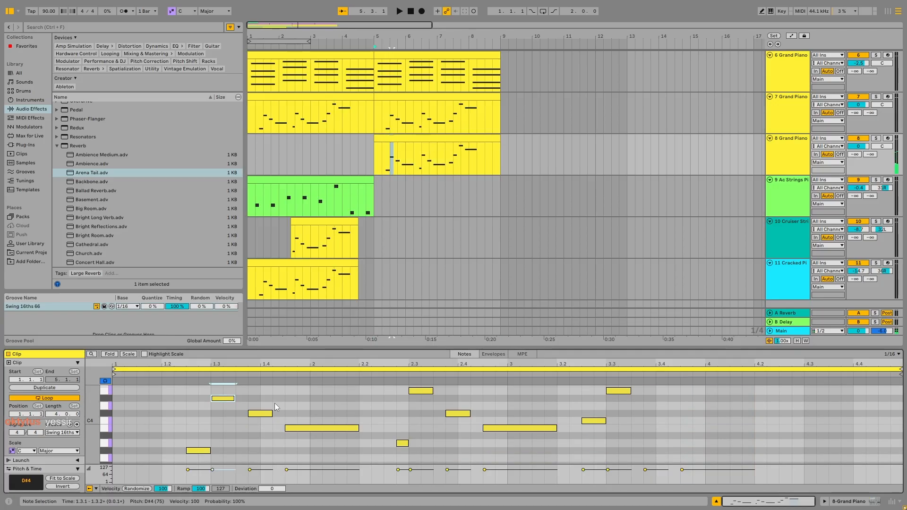
scroll(274, 403, "down", 1)
scroll(274, 403, "down", 1)
left_click_drag(193, 381, 353, 450)
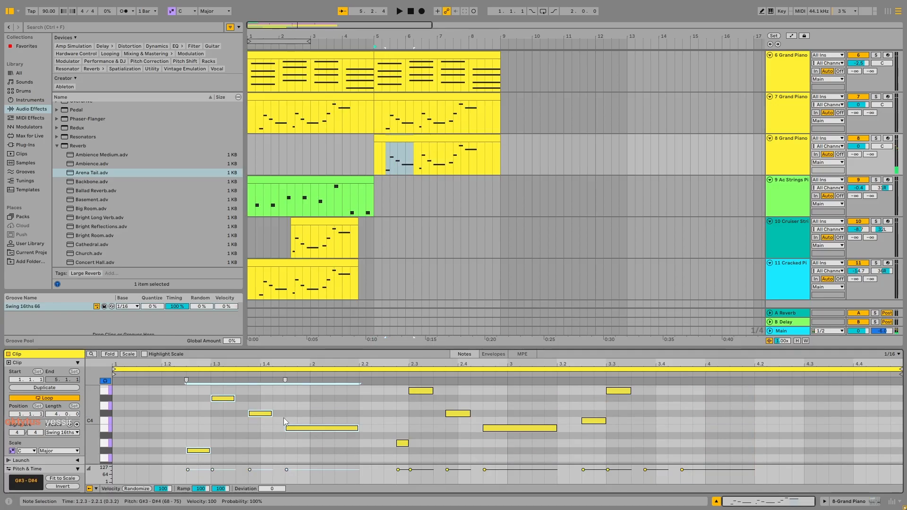
left_click(205, 401)
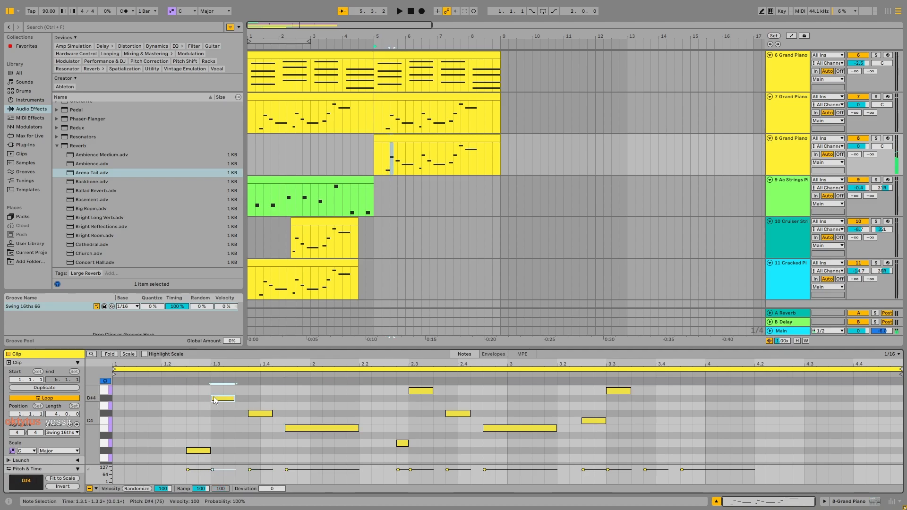
left_click(199, 451)
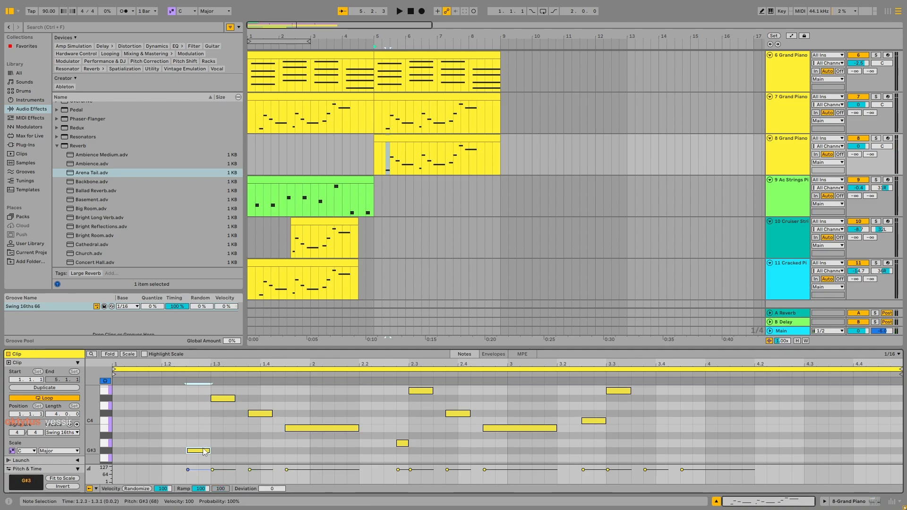
- Lower the second note of the 8 Grand Piano melody at 1.3.1 to G#3 and play it from 5.2.1
left_click(223, 398)
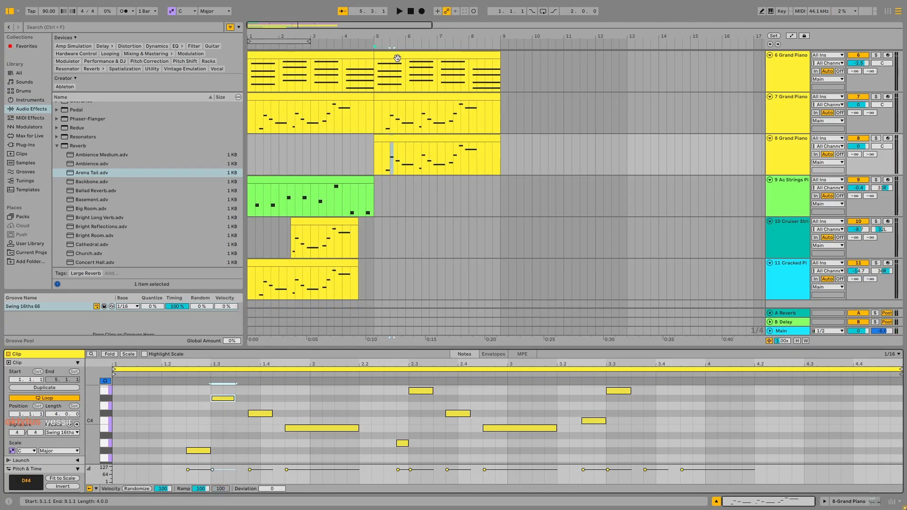
left_click_drag(223, 398, 224, 451)
left_click(384, 158)
key("space")
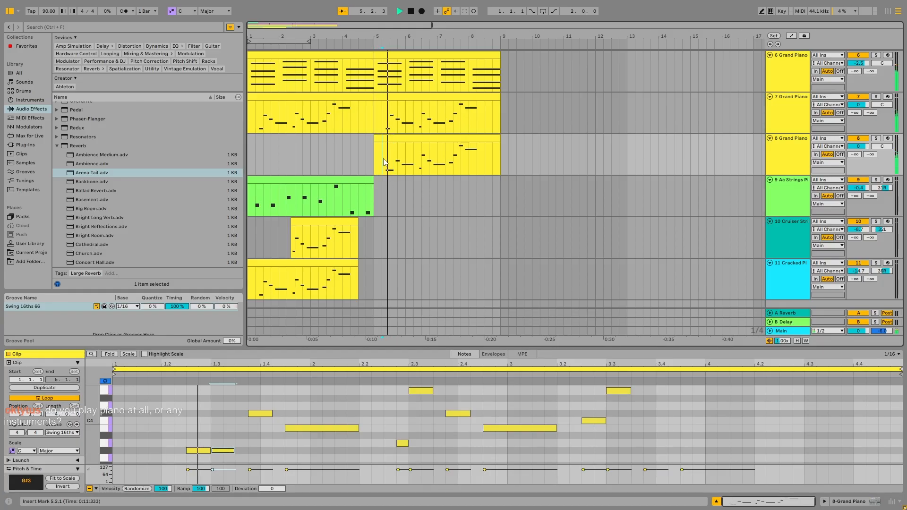
key("space")
- Lower the third and fourth notes of the 8 Grand Piano melody to G#3 and play the phrase back
left_click_drag(255, 413, 253, 455)
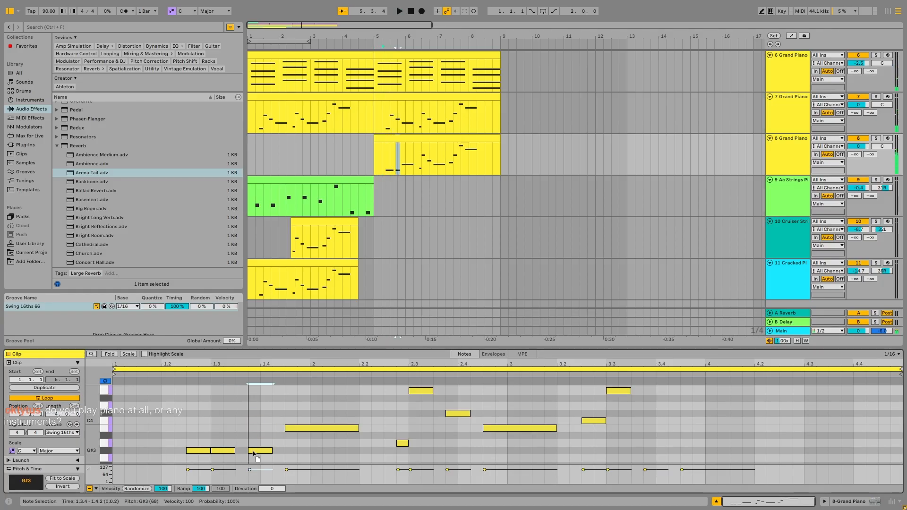
key("space")
left_click_drag(302, 428, 303, 451)
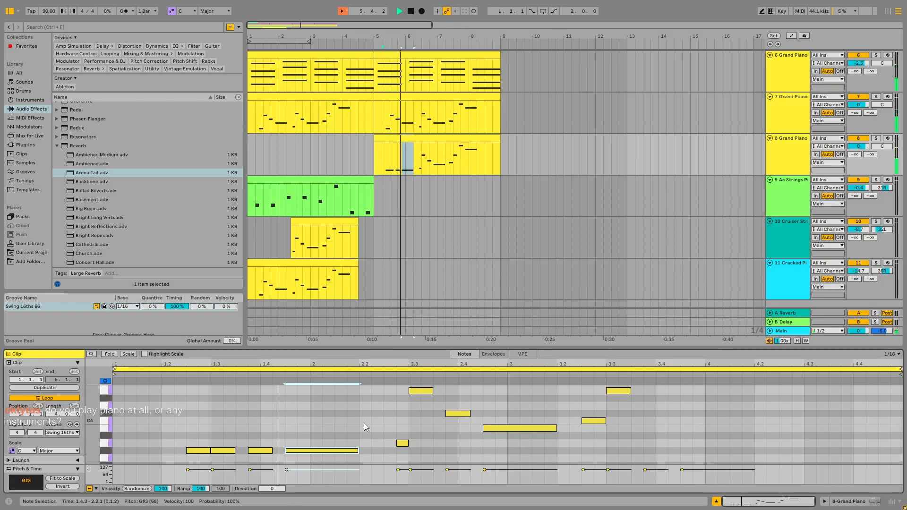
scroll(316, 424, "down", 3)
key("space")
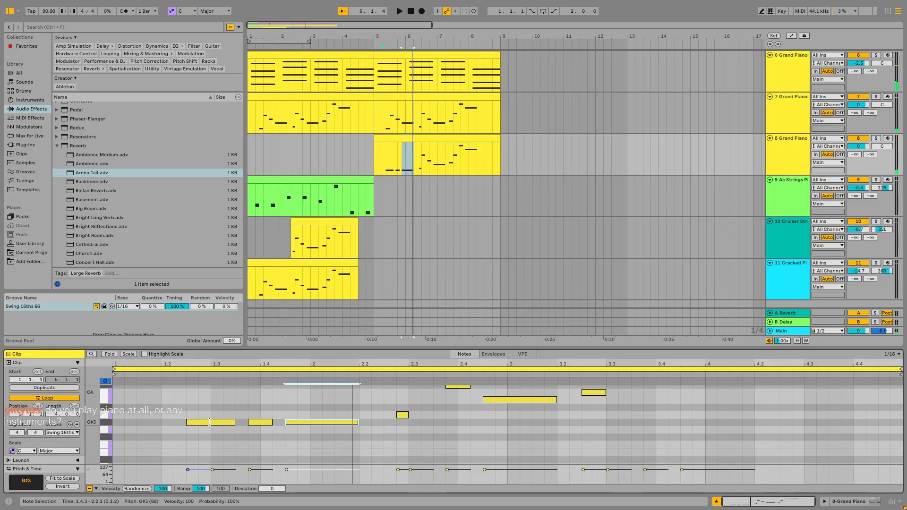
key("space")
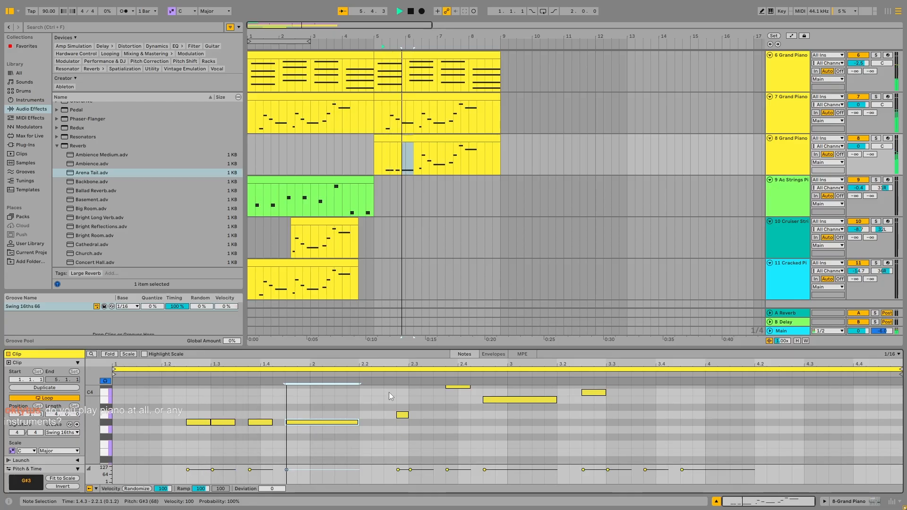
- Lower the second-phrase notes at 2.3.1, 2.3.4 and 2.4.3 in the 8 Grand Piano melody to A3 and play the phrase
left_click(401, 415)
key("space")
scroll(417, 412, "up", 3)
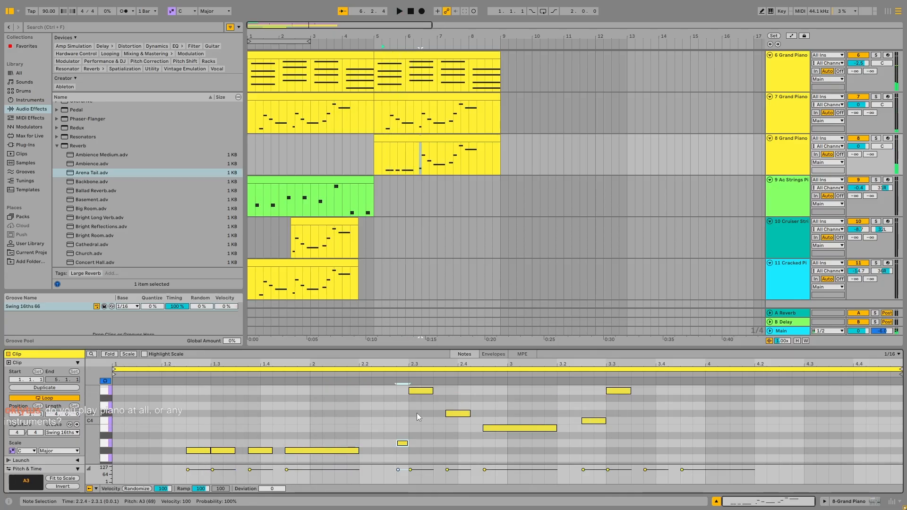
left_click_drag(418, 393, 418, 445)
left_click_drag(449, 415, 452, 446)
left_click_drag(501, 430, 503, 444)
key("space")
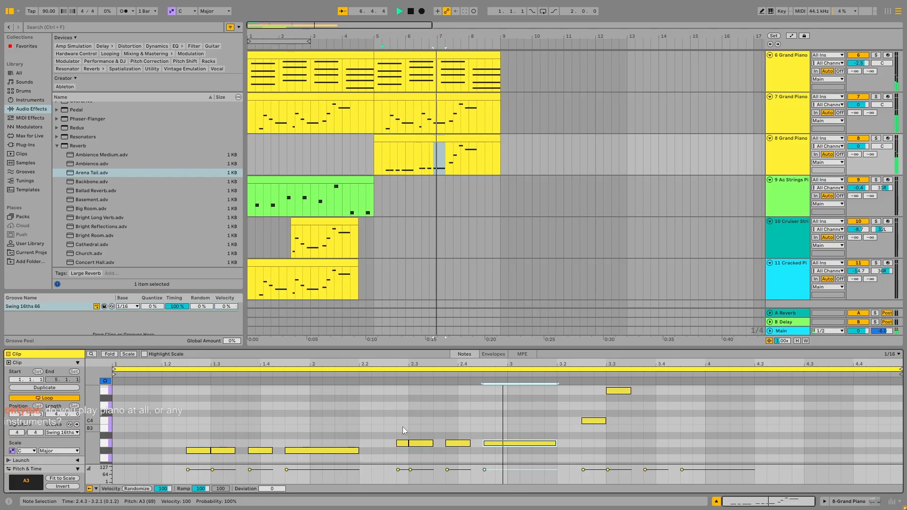
scroll(583, 404, "up", 3)
key("space")
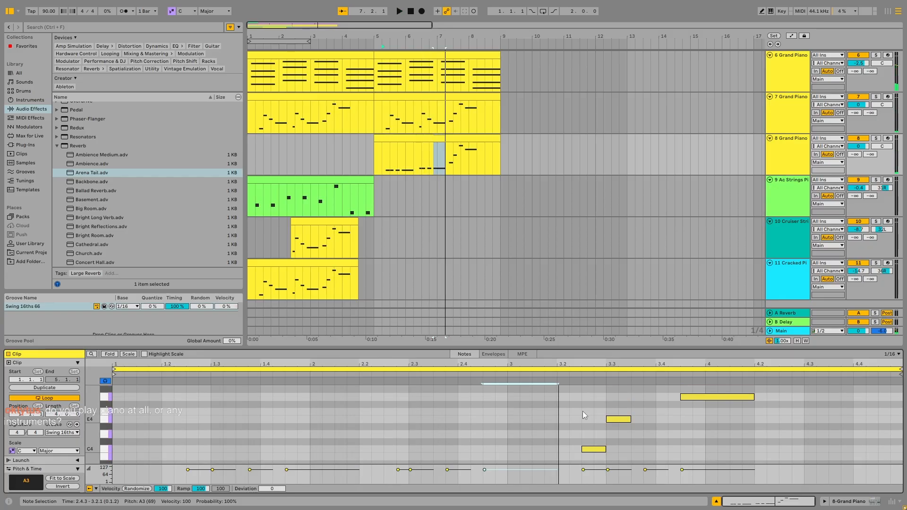
scroll(582, 411, "down", 3)
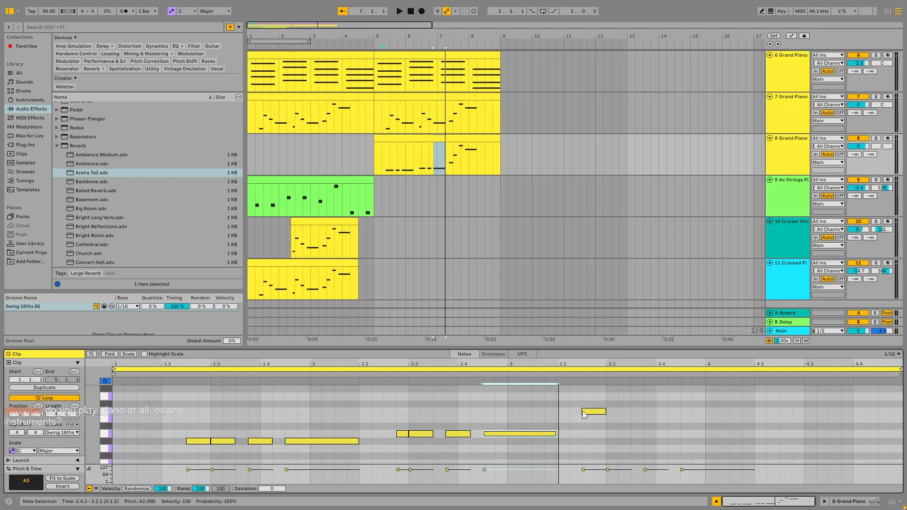
left_click_drag(384, 431, 631, 427)
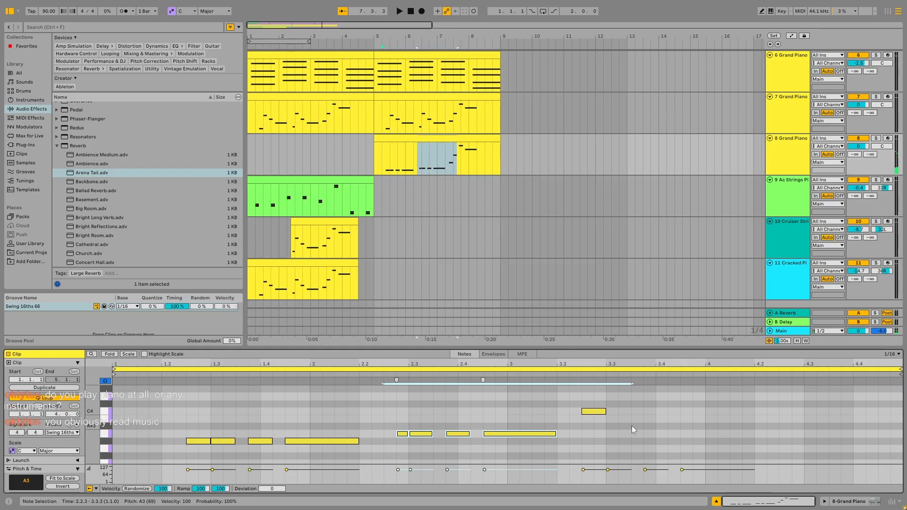
left_click(631, 426)
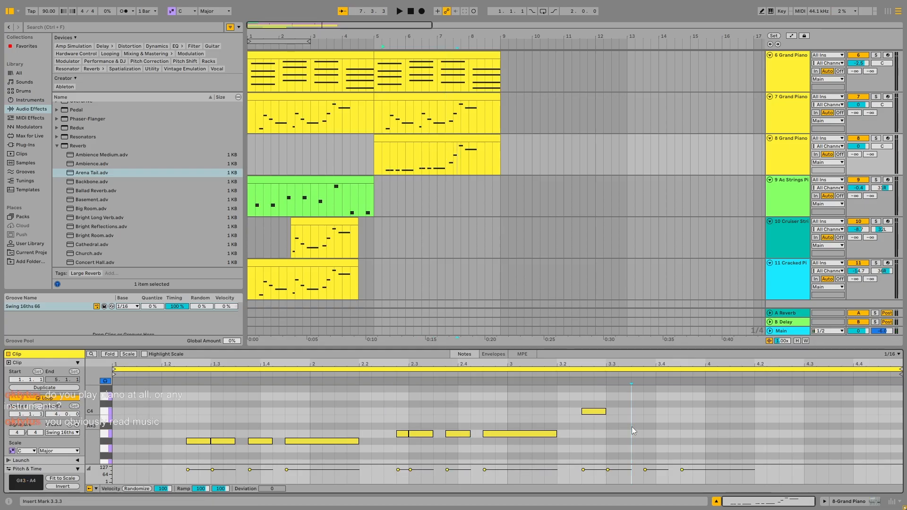
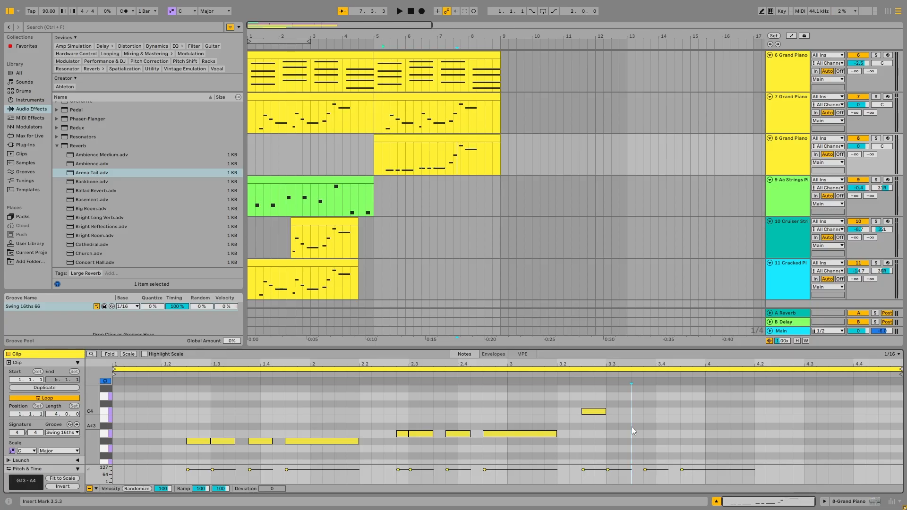
- Lower the third-phrase notes at 3.3.1, 3.3.4 and 3.4.3 in the 8 Grand Piano melody to C4
scroll(631, 426, "up", 5)
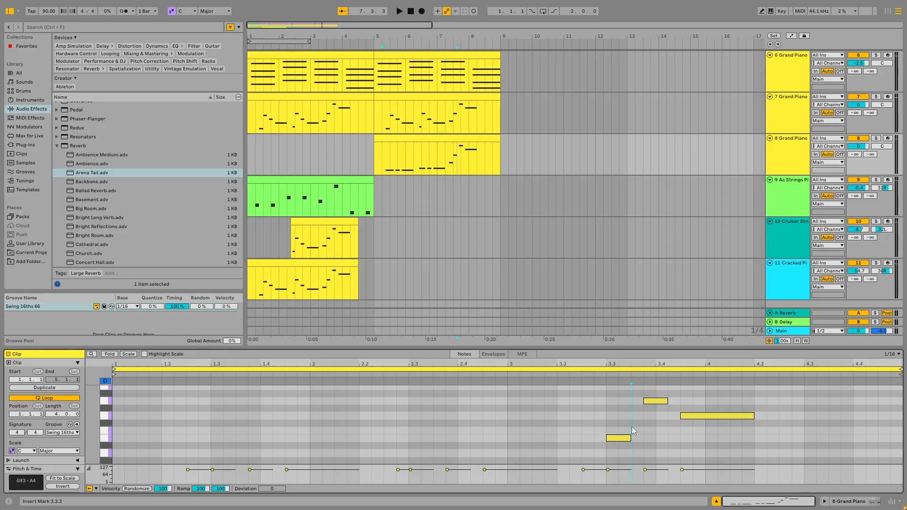
left_click(611, 431)
left_click_drag(611, 432, 612, 462)
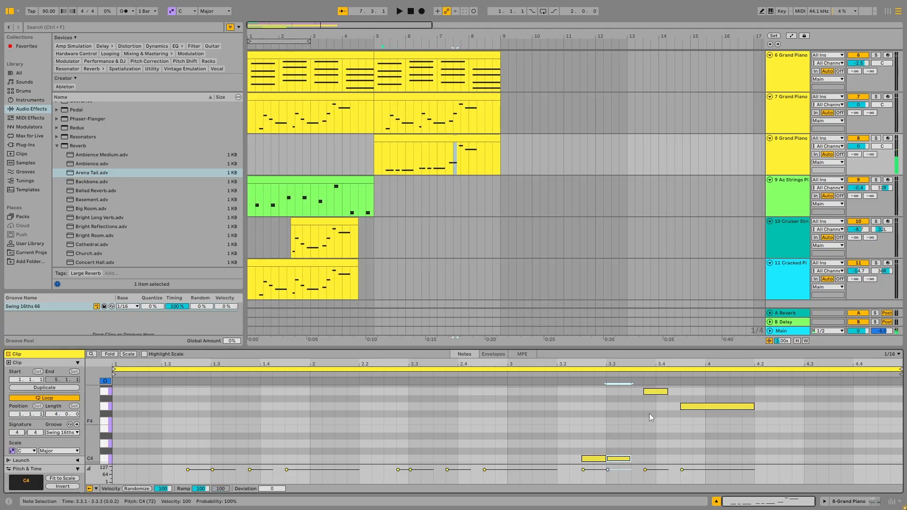
left_click_drag(653, 394, 657, 459)
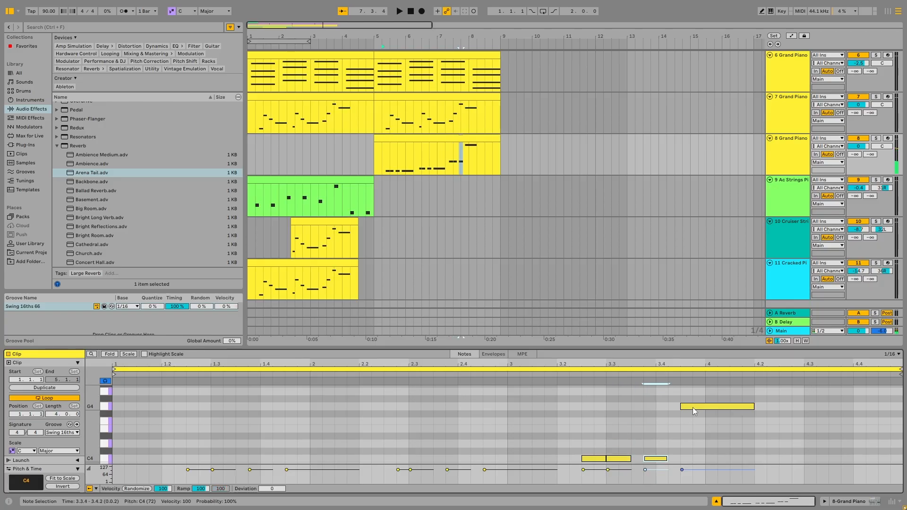
left_click_drag(693, 408, 684, 457)
scroll(636, 438, "down", 4)
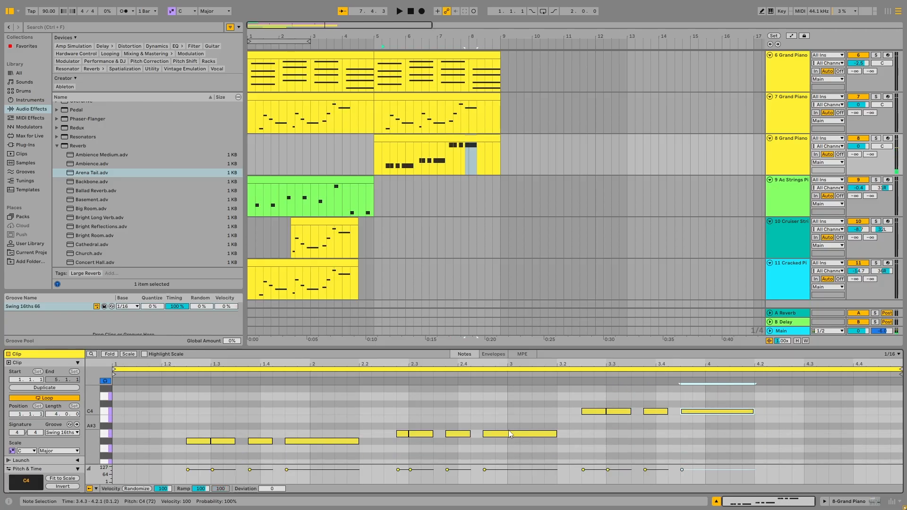
- Play the arrangement from 5.1.1 to audition the edited 8 Grand Piano melody
left_click(360, 428)
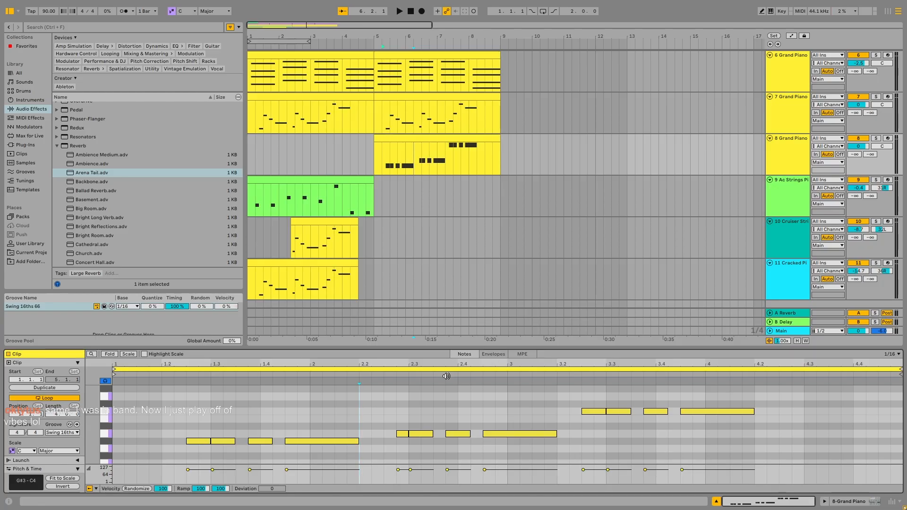
left_click(119, 411)
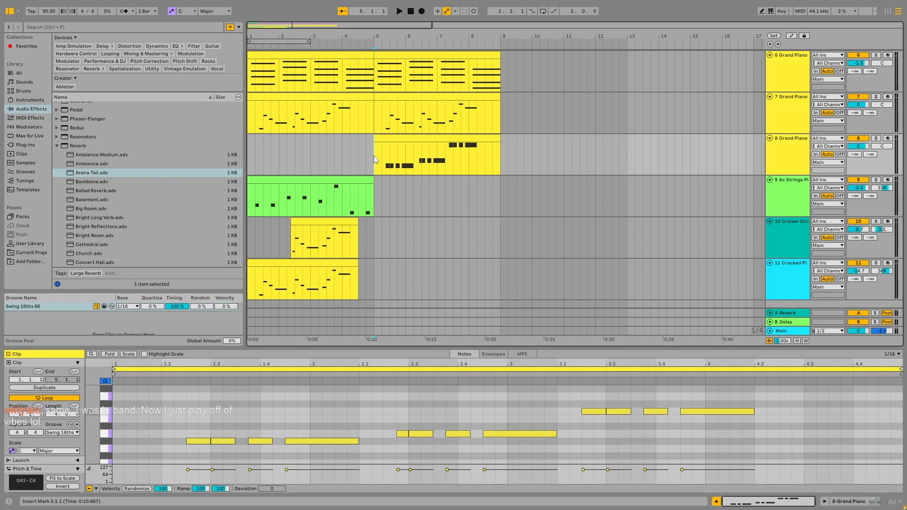
key("space")
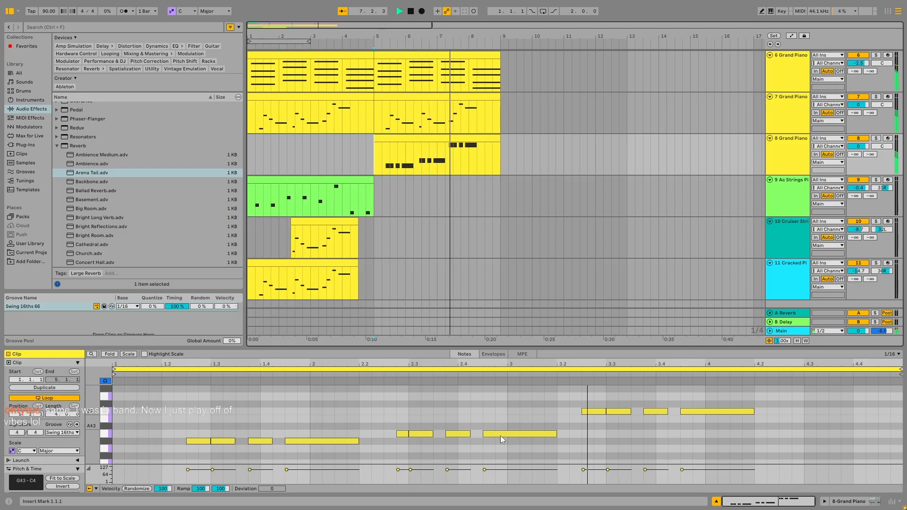
- Try raising the long note at 2.4.3 to B3 and play it back
left_click(540, 433)
key("space")
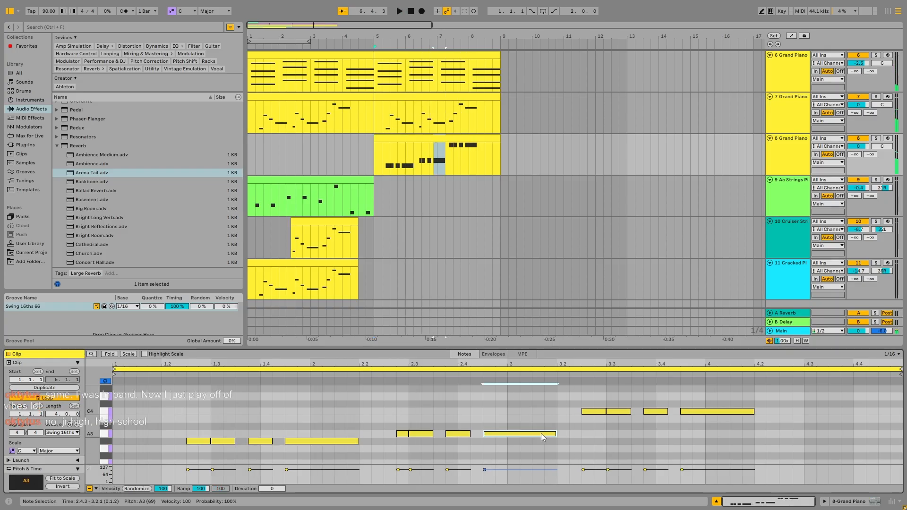
key("Up")
key("Up")
key("space")
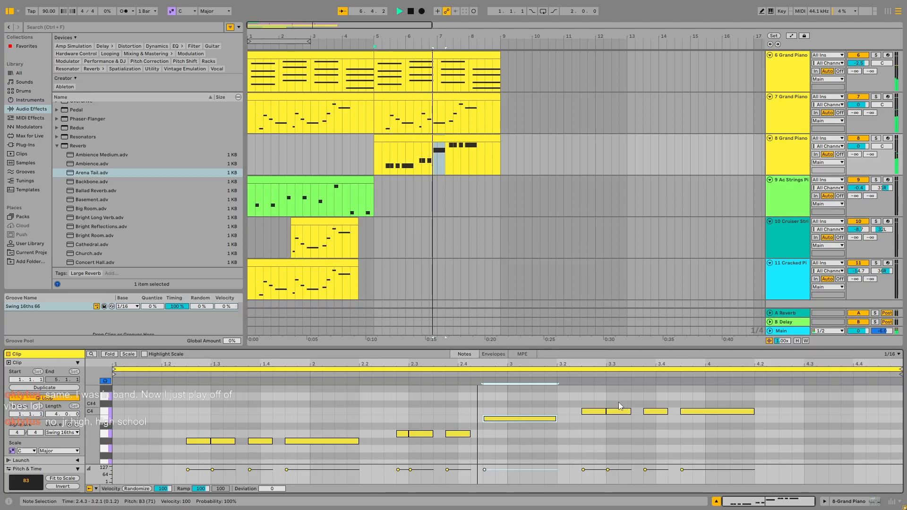
- Lower the long note at 2.4.3 to F#3 and check it in playback
left_click_drag(542, 424, 542, 455)
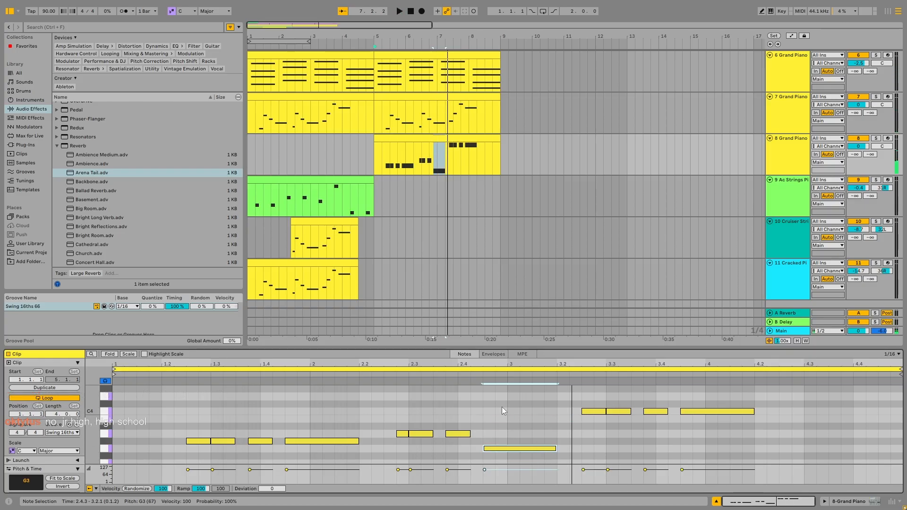
key("space")
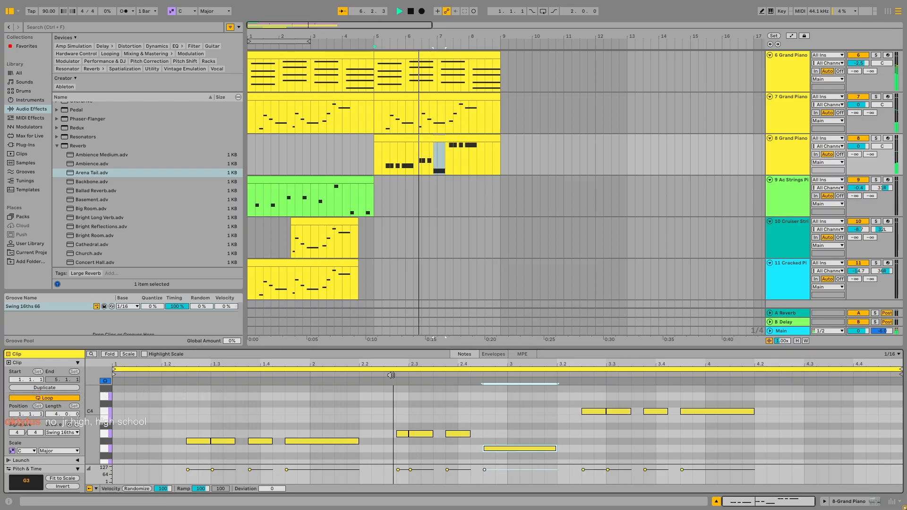
key("Right")
key("Down")
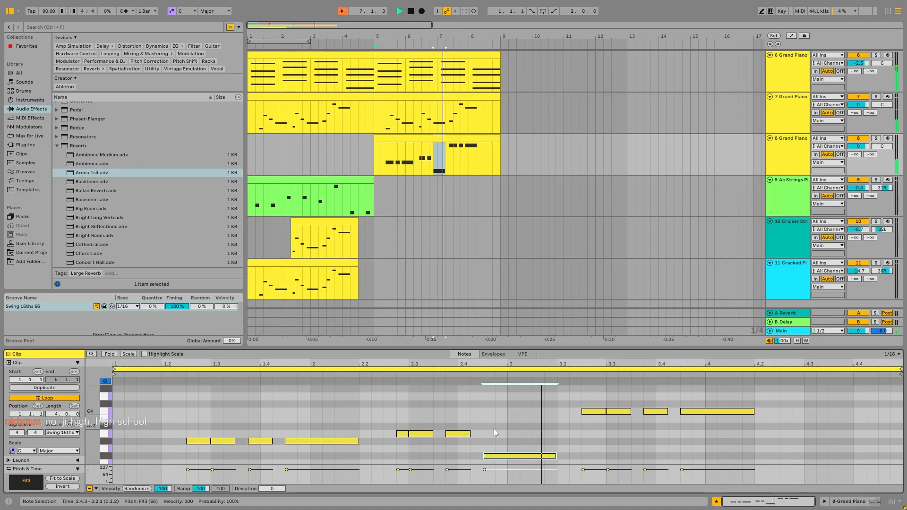
key("Left")
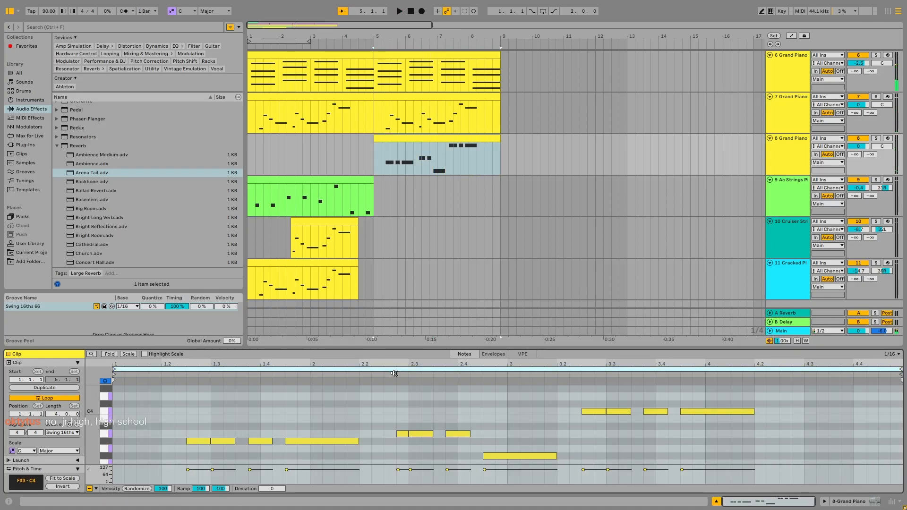
left_click(405, 392)
scroll(468, 397, "down", 2)
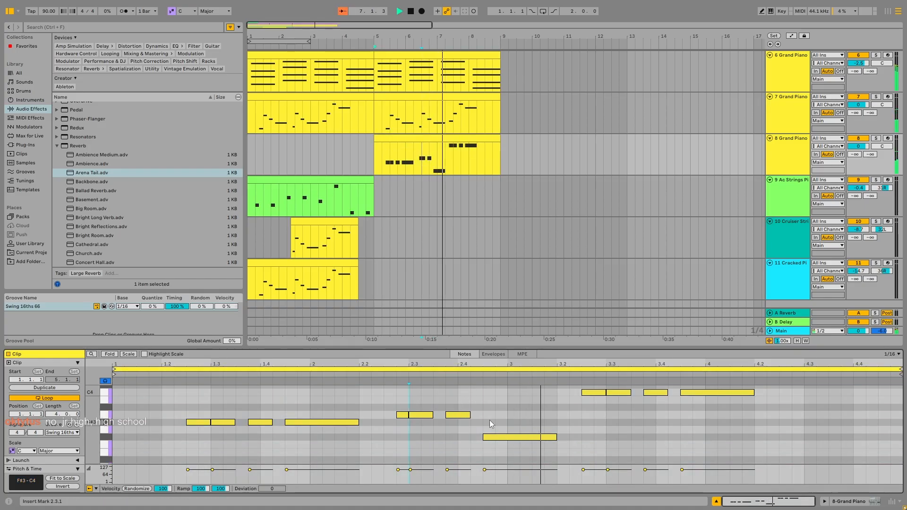
key("space")
- Nudge all notes from 1.2.3 to 3.2.1 slightly later off the grid and play them back
left_click_drag(208, 393, 557, 442)
scroll(183, 431, "up", 8)
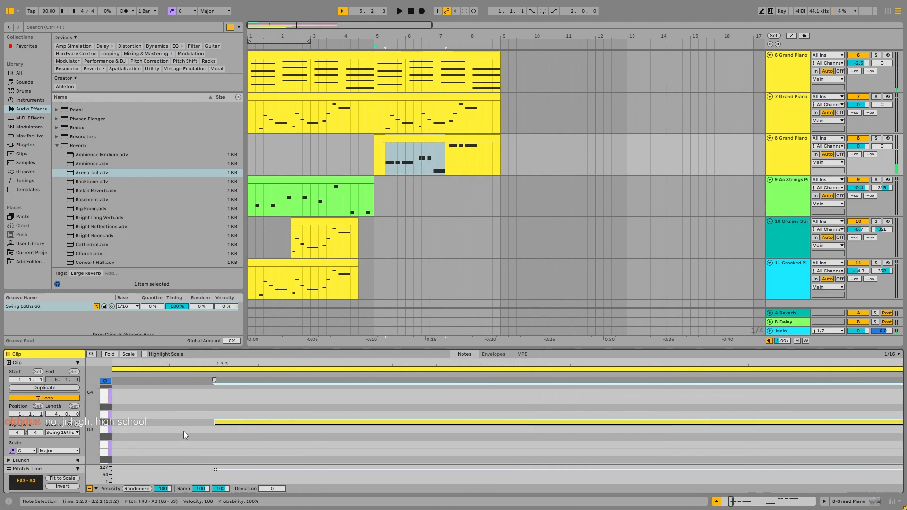
left_click_drag(223, 421, 235, 421)
scroll(298, 402, "down", 8)
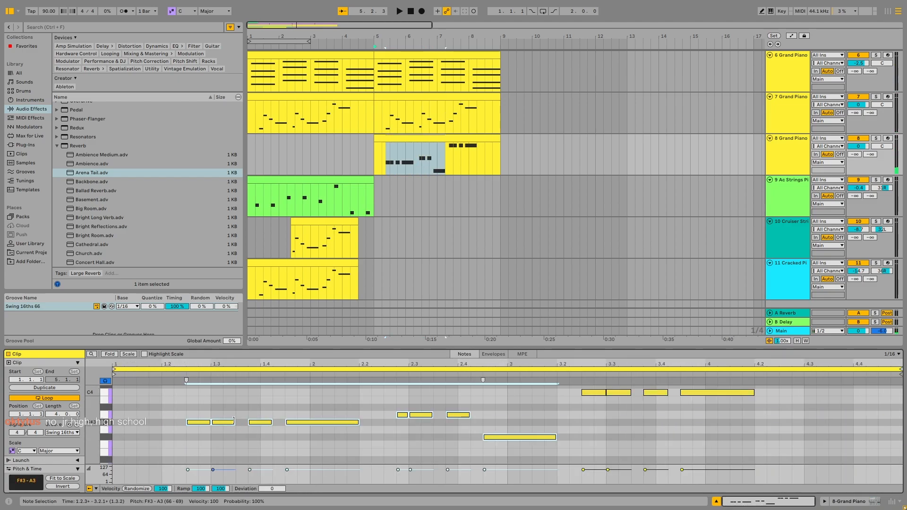
key("space")
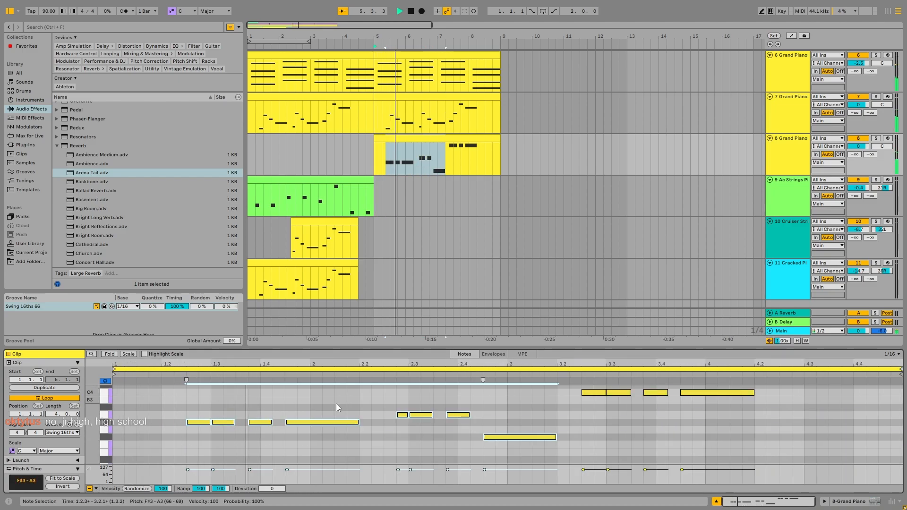
key("space")
- Fine-tune the selected notes' timing by shifting them a little later and slightly back, checking each shift in playback
left_click_drag(205, 422, 206, 423)
key("space")
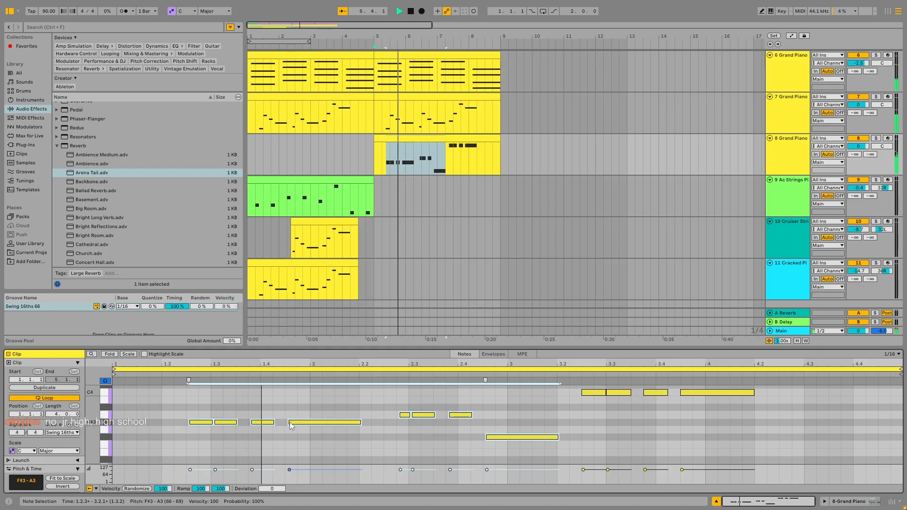
key("space")
left_click_drag(301, 424, 299, 423)
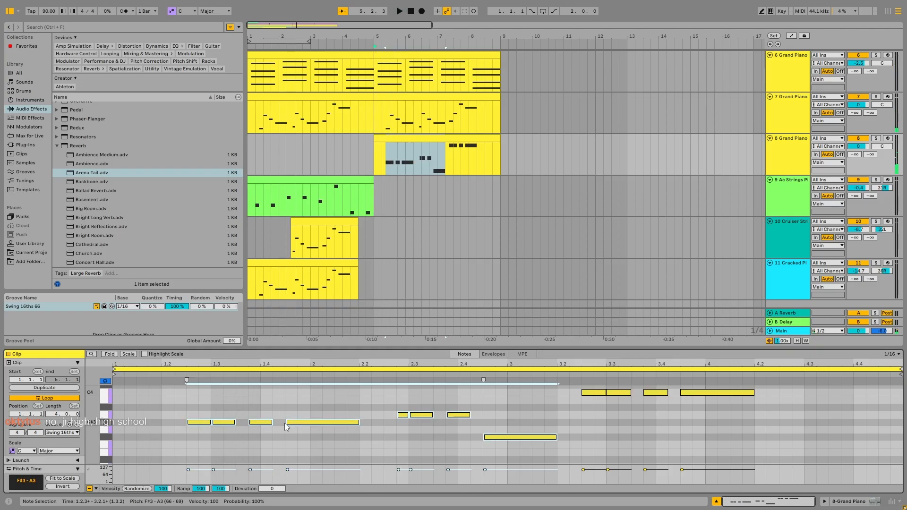
key("space")
left_click(363, 412)
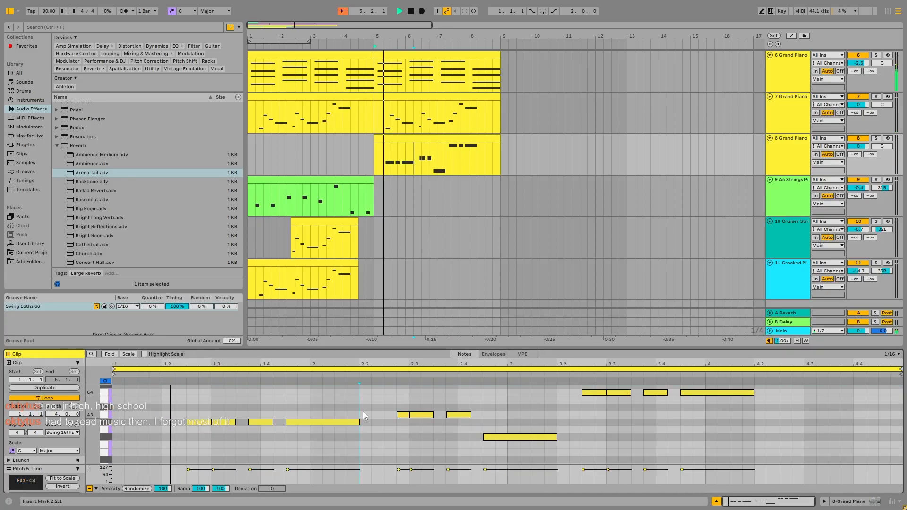
key("space")
- Lower the first note of the 8 Grand Piano melody at 1.2.3 to E3 and play the melody back
left_click_drag(205, 421, 200, 445)
key("space")
key("space")
key("space")
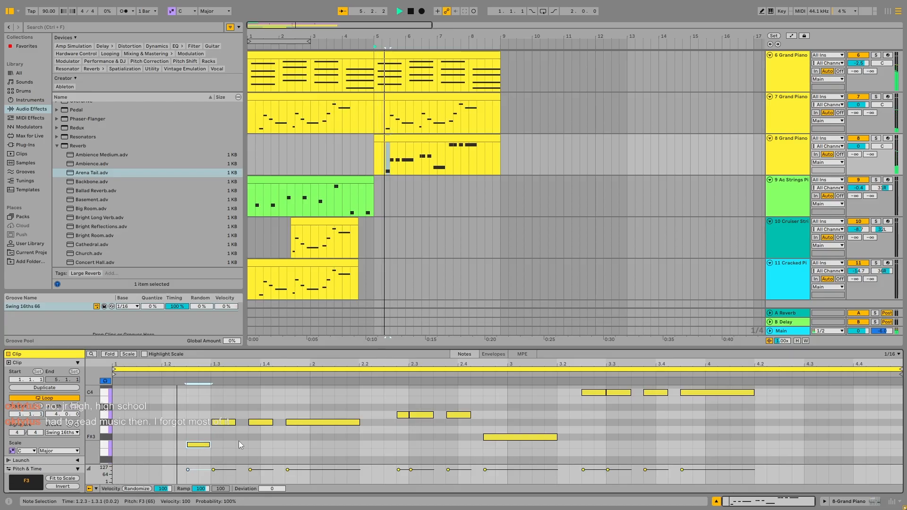
key("Down")
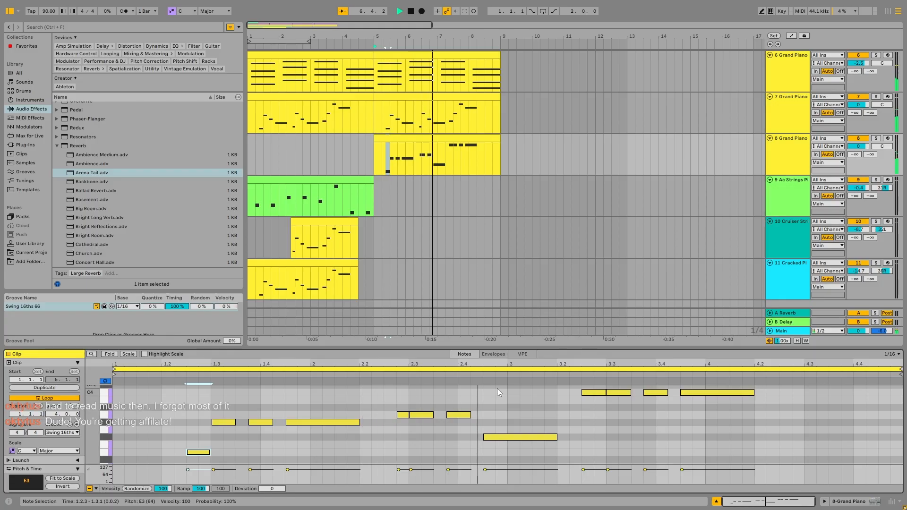
scroll(551, 389, "up", 1)
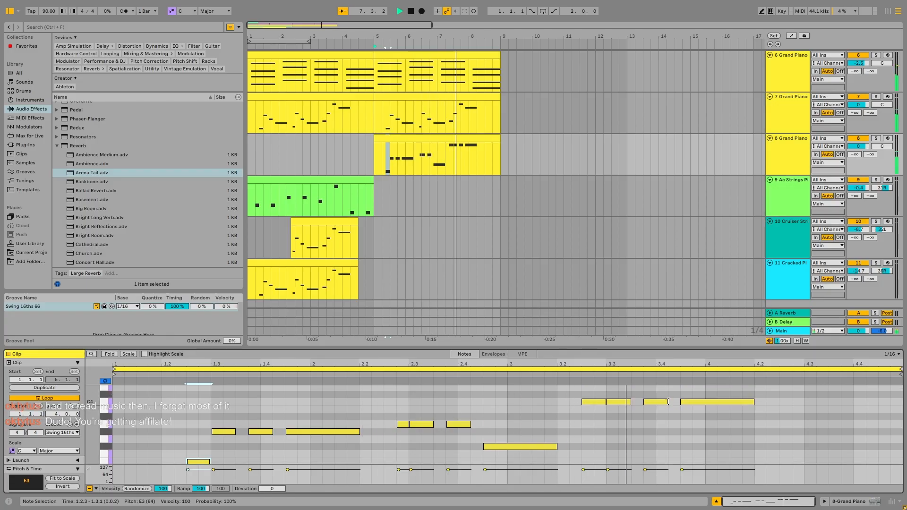
key("space")
- Lower the third-phrase notes: 3.2.3 to F#3, 3.3.4 to B3 and 3.4.3 to G#3
left_click_drag(600, 402, 601, 446)
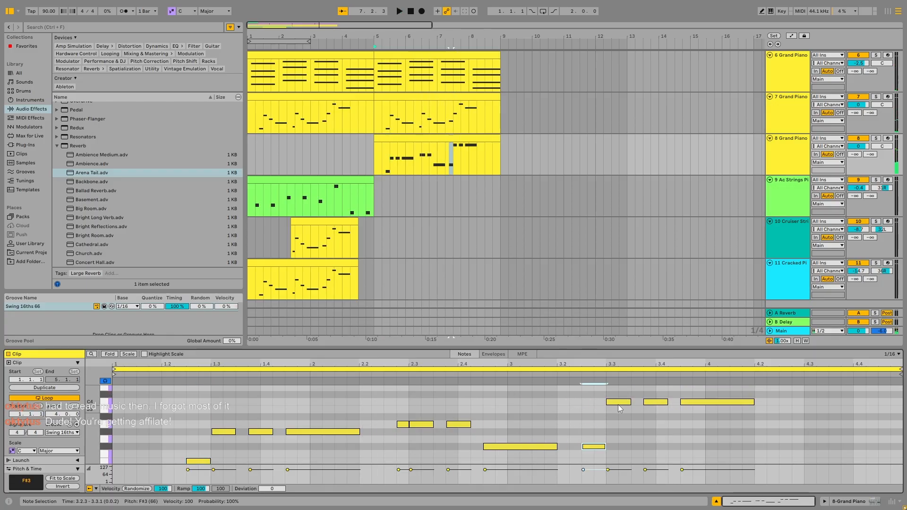
left_click(618, 404)
left_click_drag(655, 404, 691, 435)
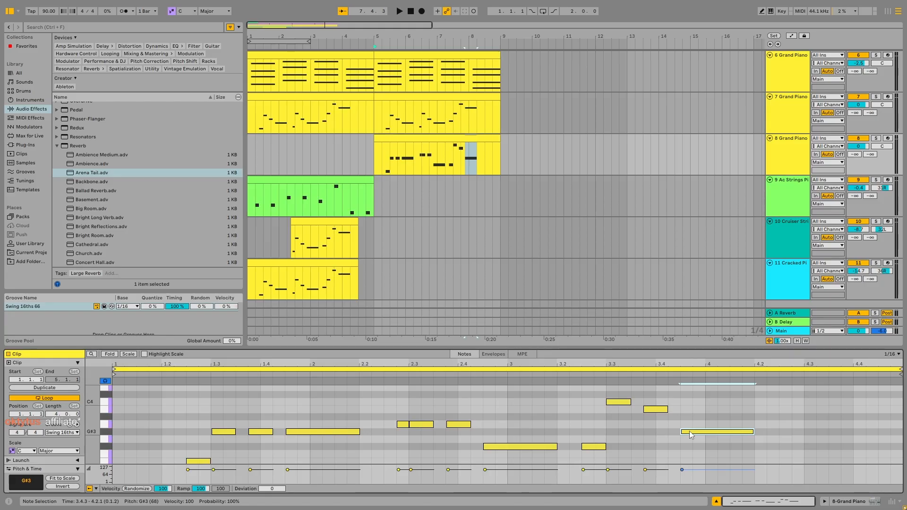
left_click(531, 398)
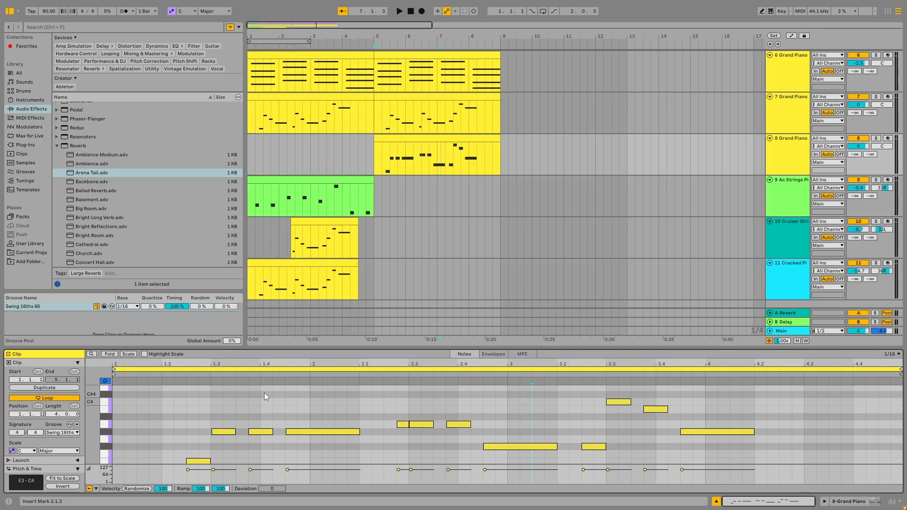
scroll(264, 394, "down", 1)
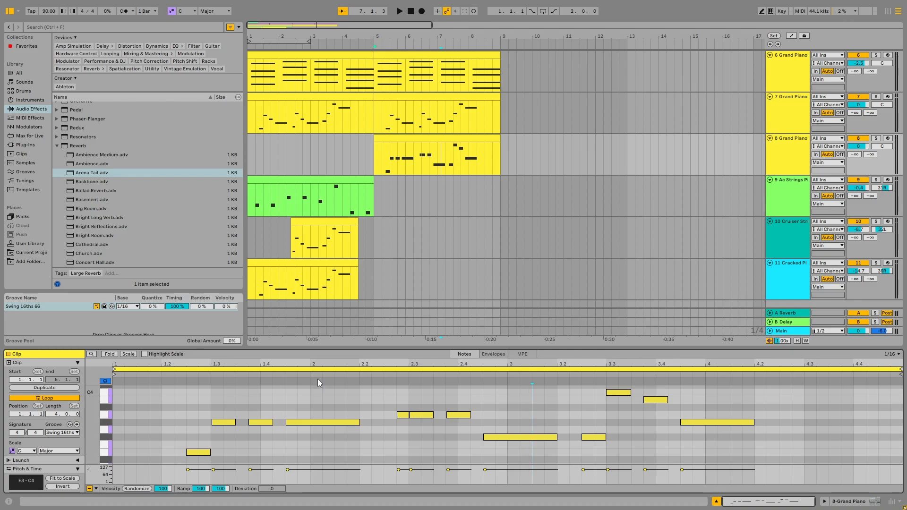
left_click(375, 170)
left_click_drag(375, 166, 378, 166)
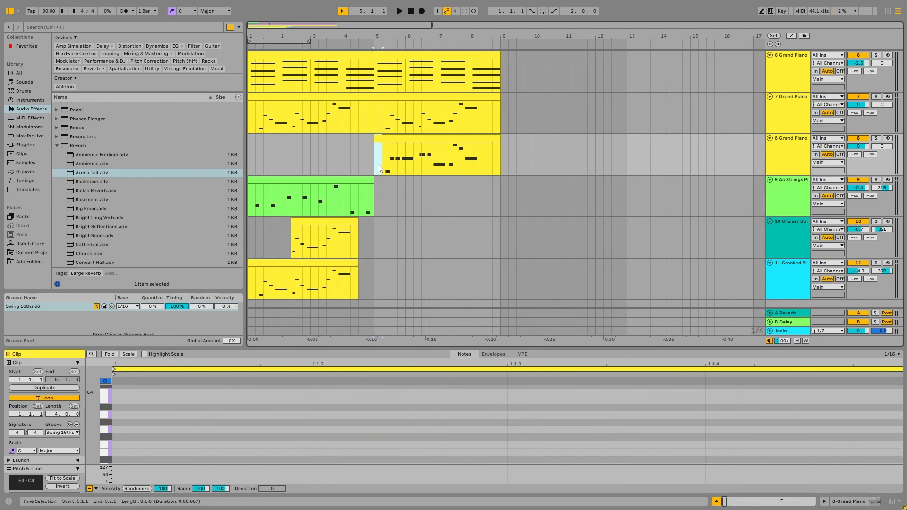
left_click(376, 161)
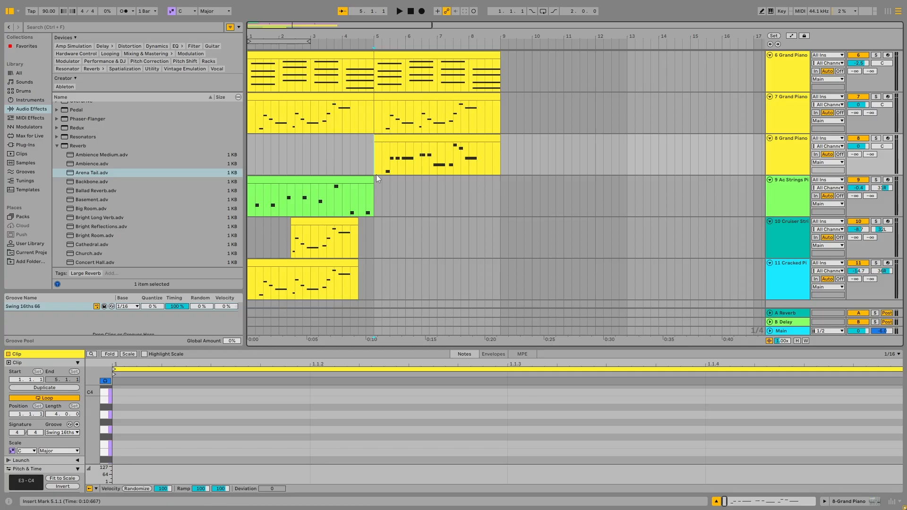
left_click(388, 159)
left_click(389, 138)
left_click_drag(376, 160, 376, 157)
left_click(389, 138)
left_click(391, 140)
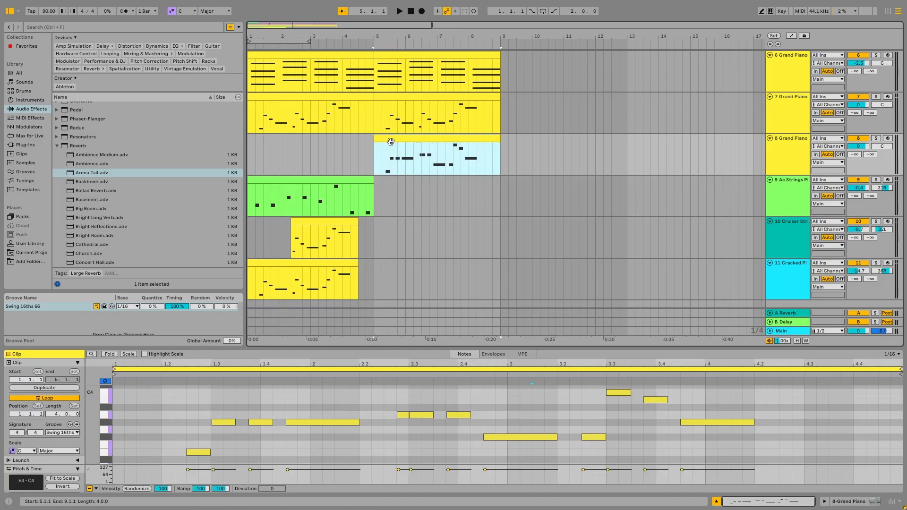
left_click(390, 164)
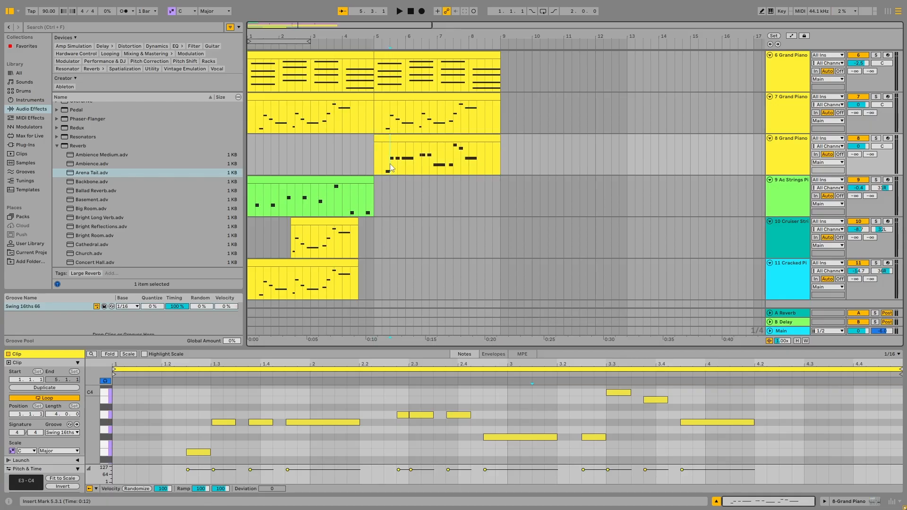
left_click(373, 163)
- Hide the clip editor and play the whole arrangement from 1.1.1
left_click_drag(429, 25, 342, 30)
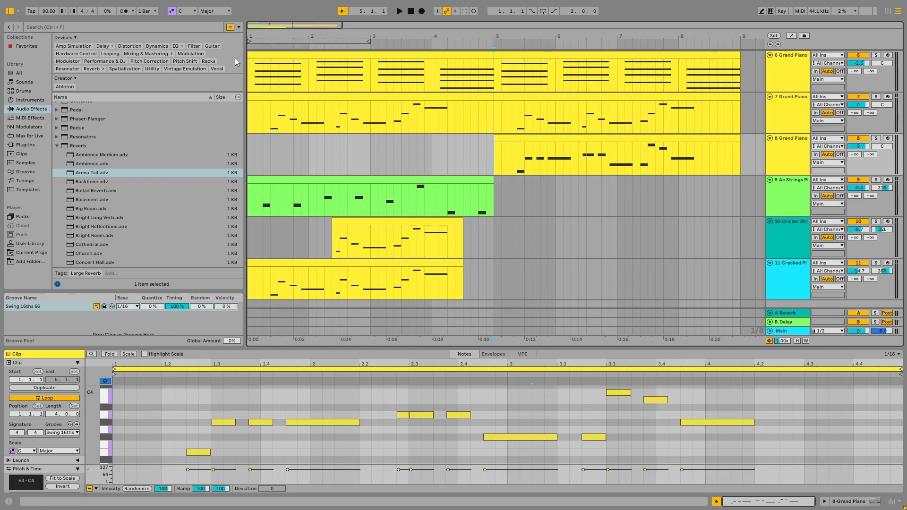
left_click(250, 68)
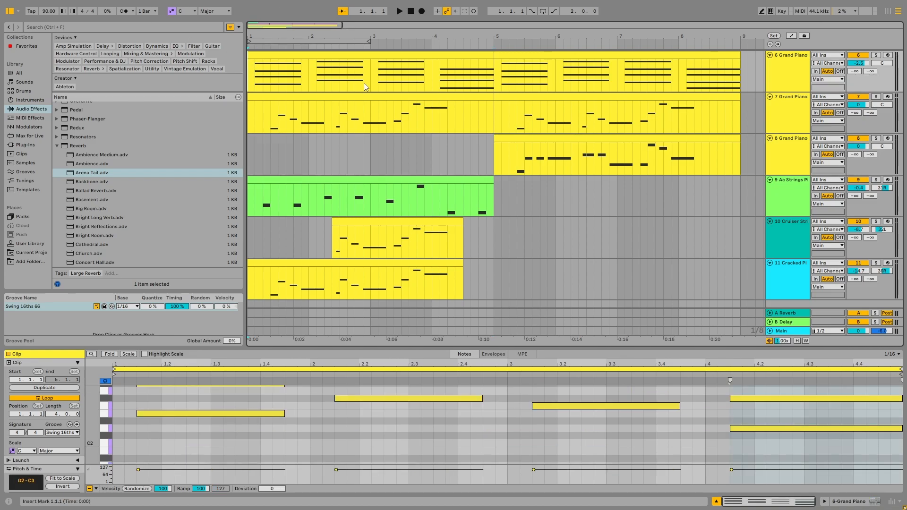
scroll(318, 84, "up", 5)
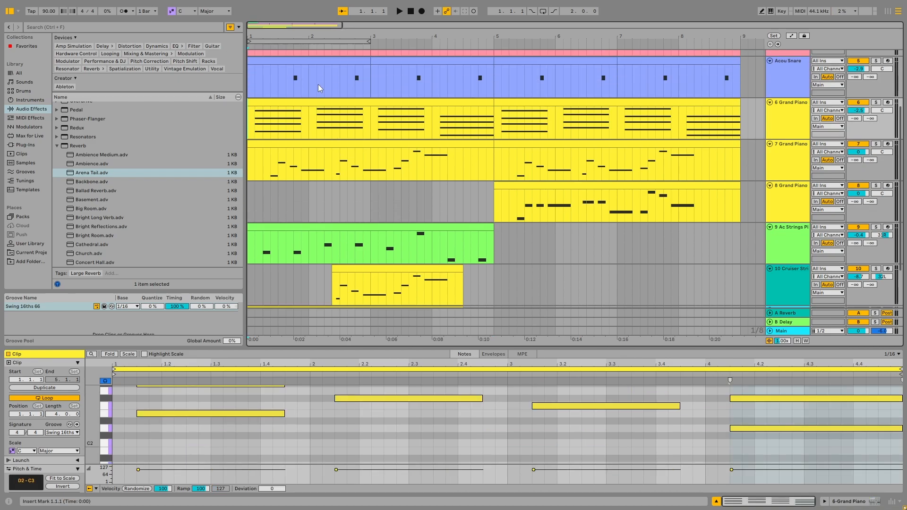
left_click(716, 502)
key("space")
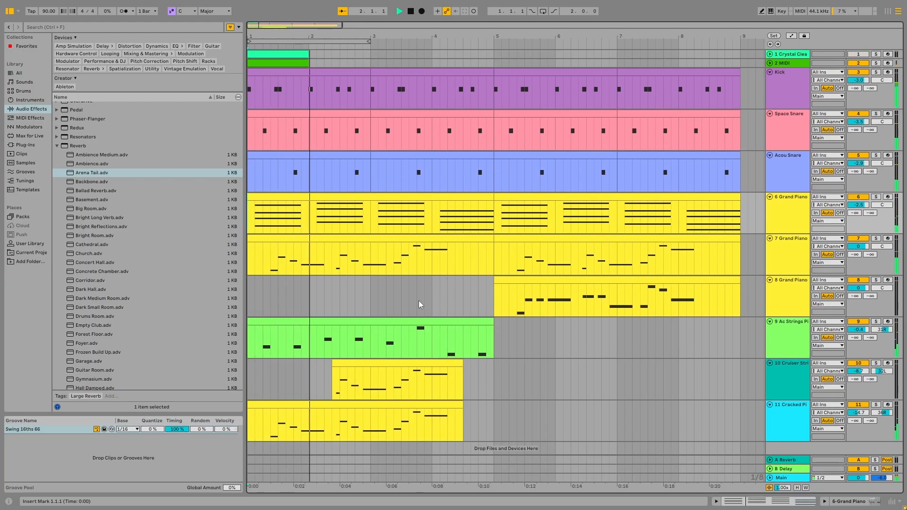
- Copy the 11 Cracked Piano clip to 5.1.1 and duplicate the 9 Ac Strings clip to fill bars 5 to 9
left_click(365, 409)
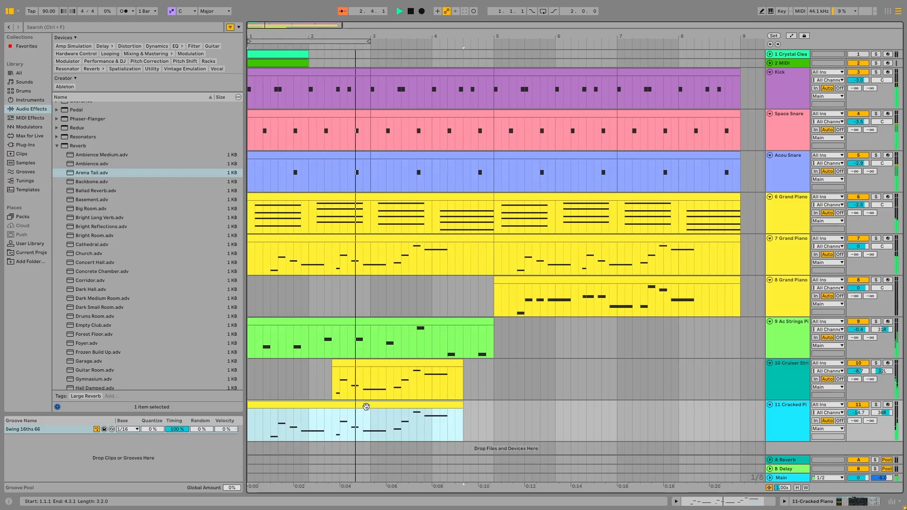
left_click(494, 413)
key("ctrl+v")
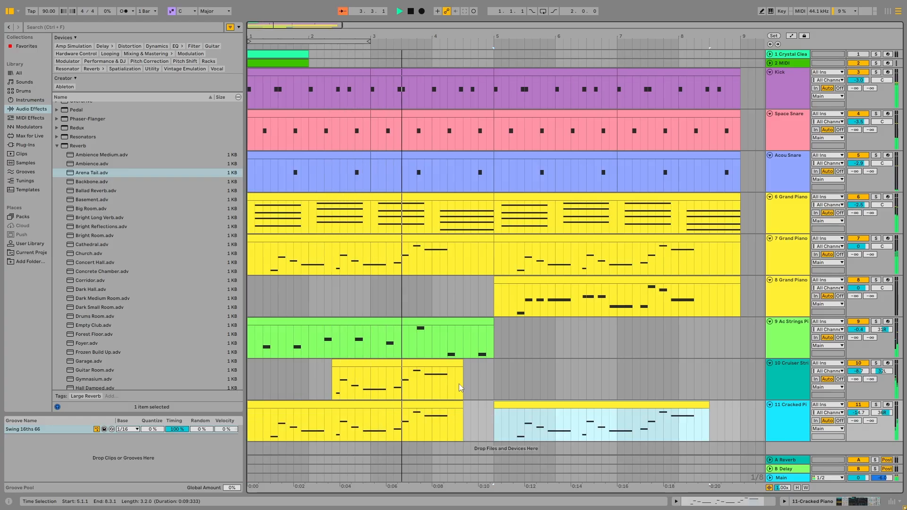
left_click(512, 380)
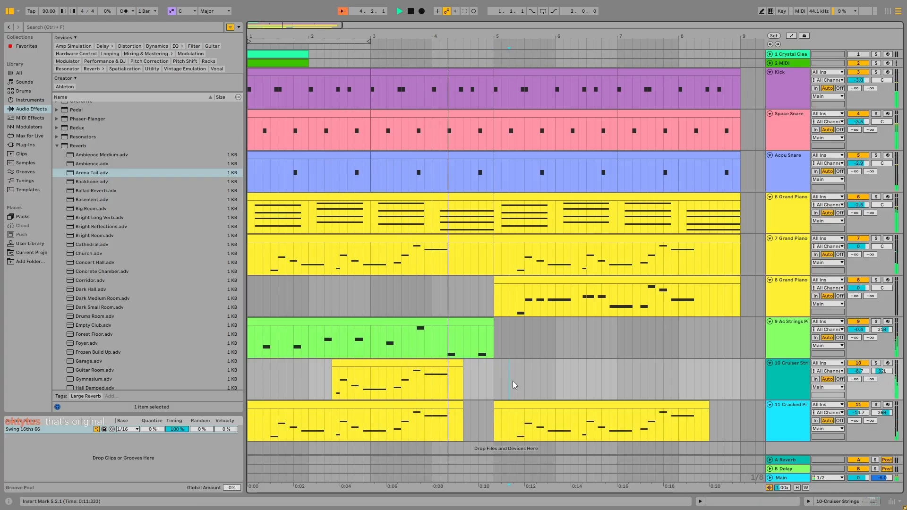
left_click(448, 318)
key("ctrl+d")
left_click(471, 302)
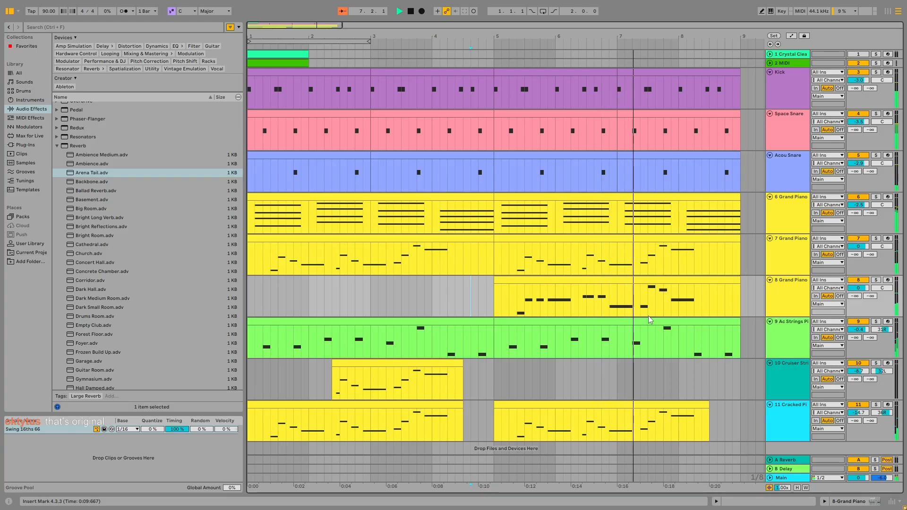
- Stop playback and delete the last four notes of the 8 Grand Piano clip, from 3.2.3 to 4.2.1
left_click(410, 363)
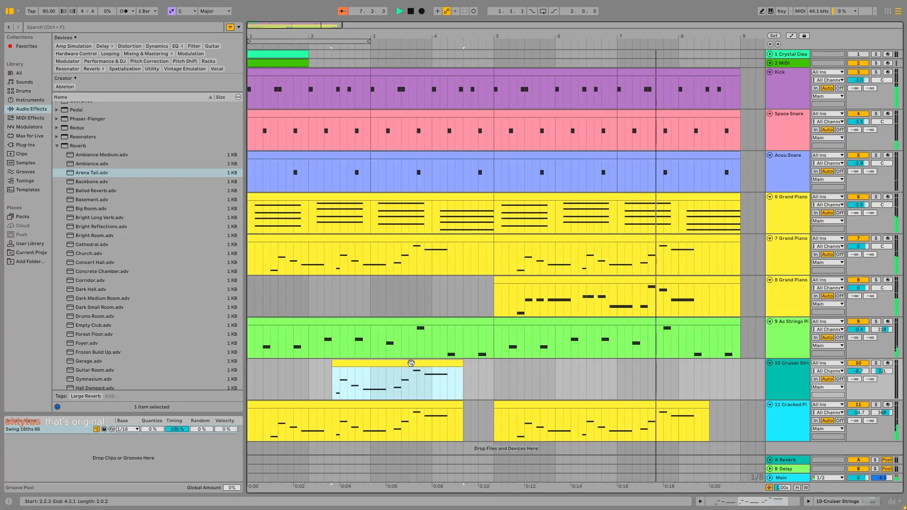
key("space")
double_click(666, 280)
left_click_drag(573, 389, 730, 466)
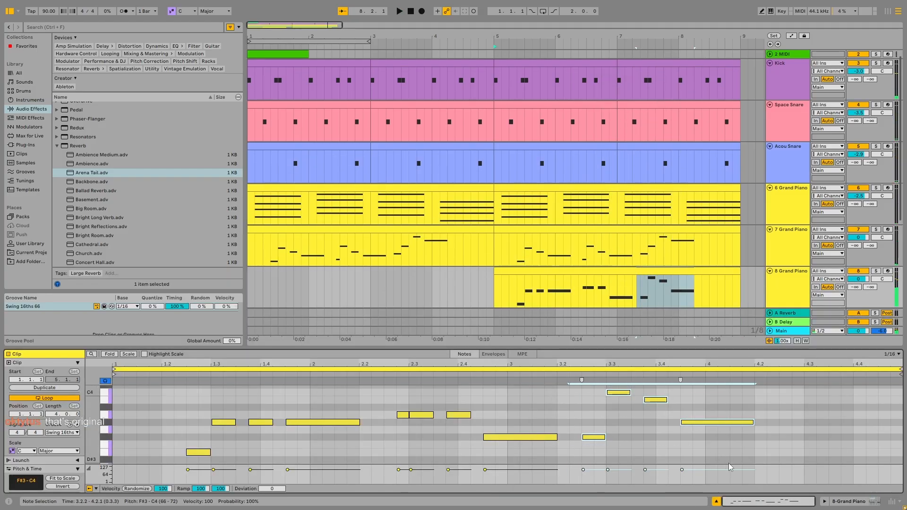
key("Delete")
left_click(716, 502)
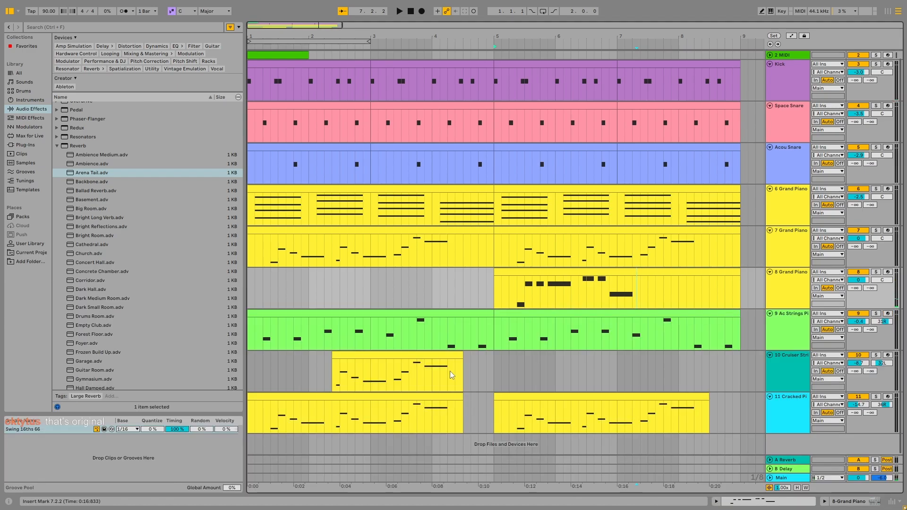
- Copy the 10 Cruiser Strings clip to 6.2.3 and listen to the second half of the arrangement
left_click(445, 355)
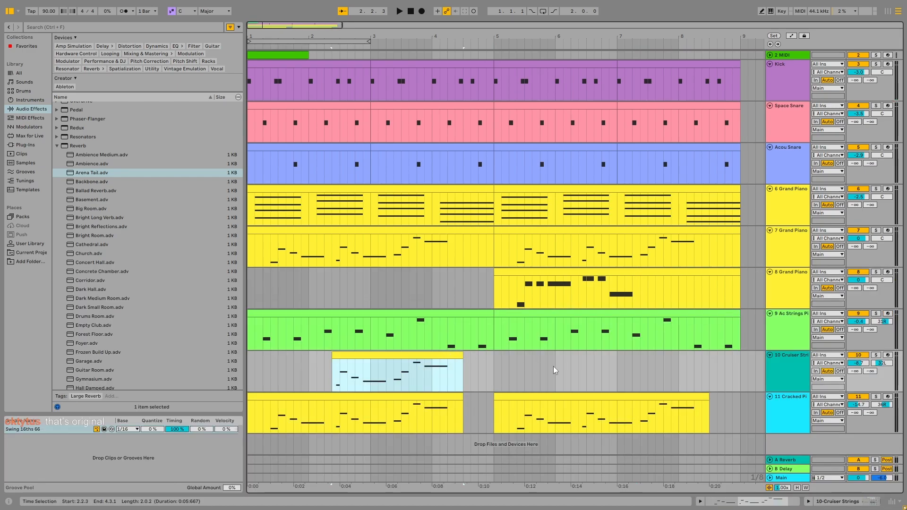
mouse_move(333, 356)
left_mouse_down()
mouse_move(249, 358)
mouse_move(341, 357)
mouse_move(332, 356)
left_mouse_up()
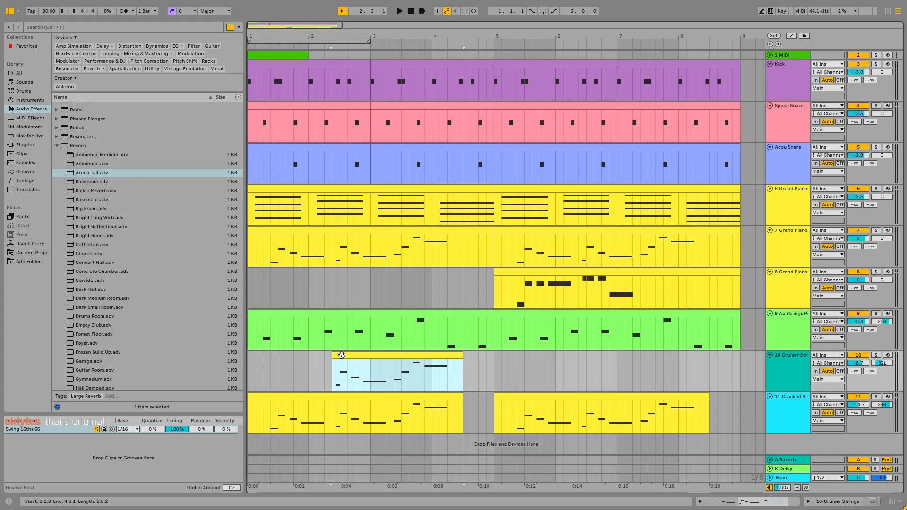
left_click(579, 365)
key("ctrl+v")
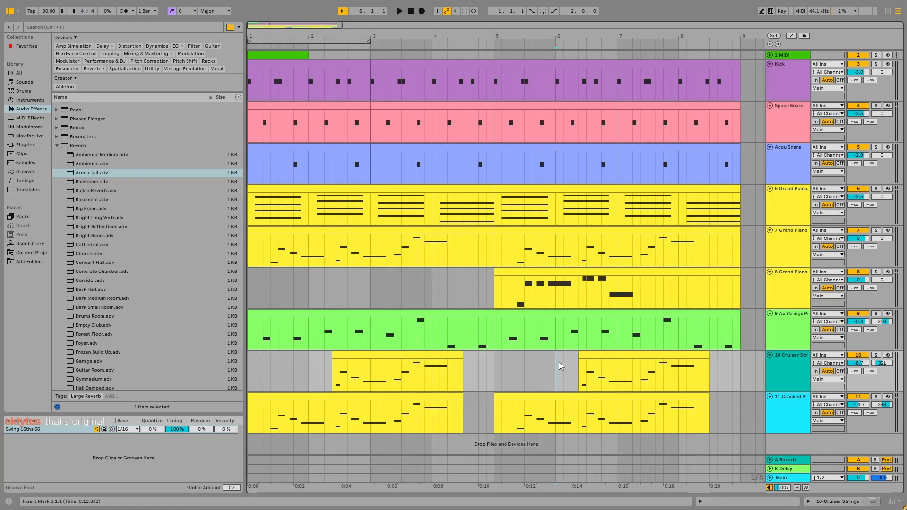
key("space")
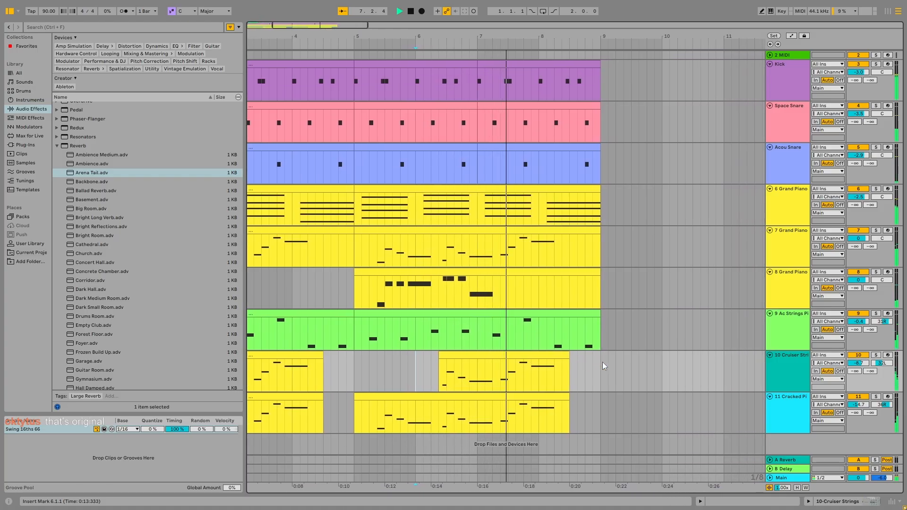
key("space")
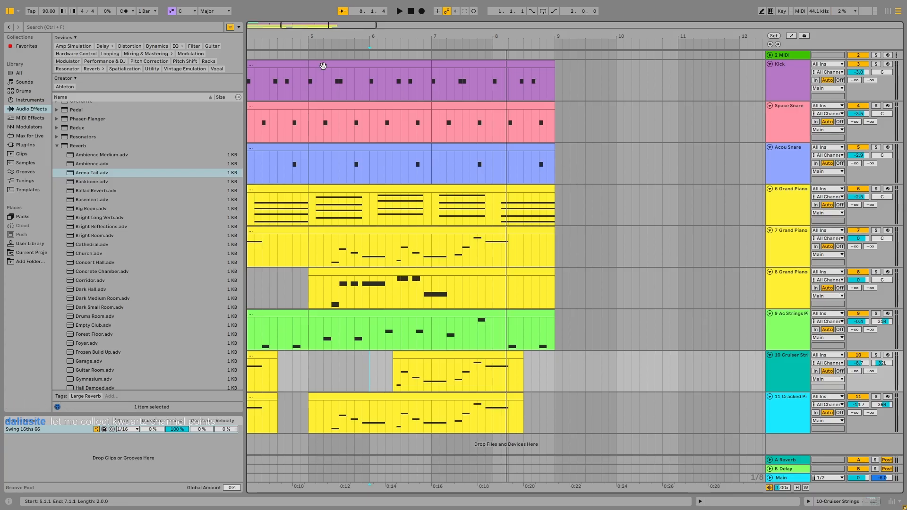
- Bring the whole arrangement into view and play back the second half with the copied layers
left_click_drag(320, 26, 285, 27)
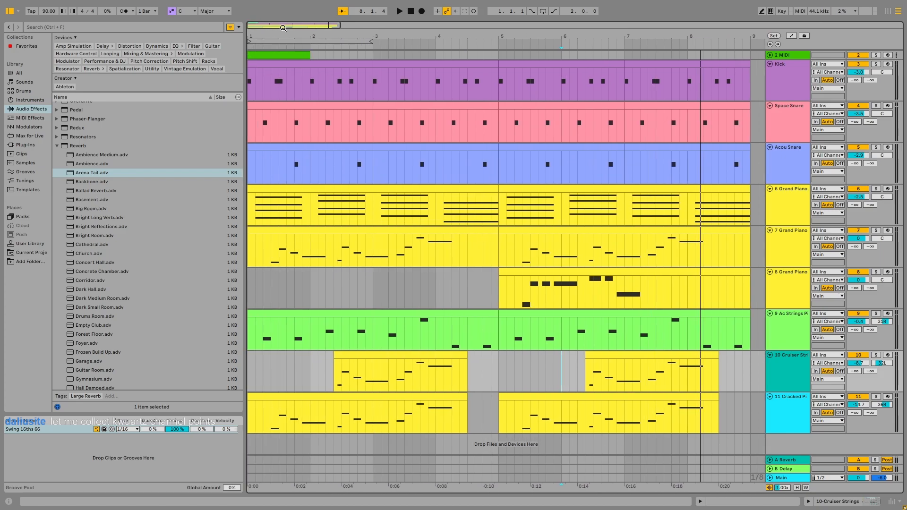
scroll(316, 128, "up", 1)
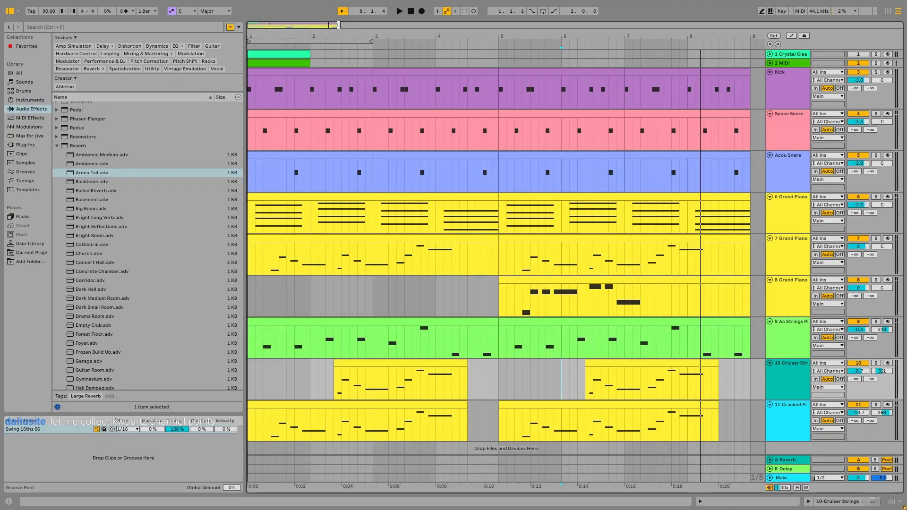
left_click_drag(340, 26, 336, 26)
mouse_move(337, 26)
left_mouse_down()
mouse_move(354, 30)
mouse_move(340, 35)
left_mouse_up()
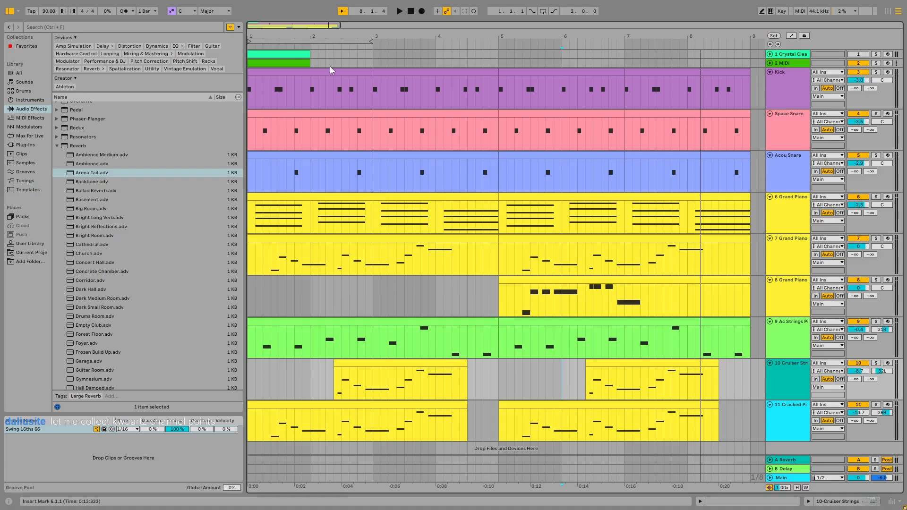
key("space")
left_click(424, 63)
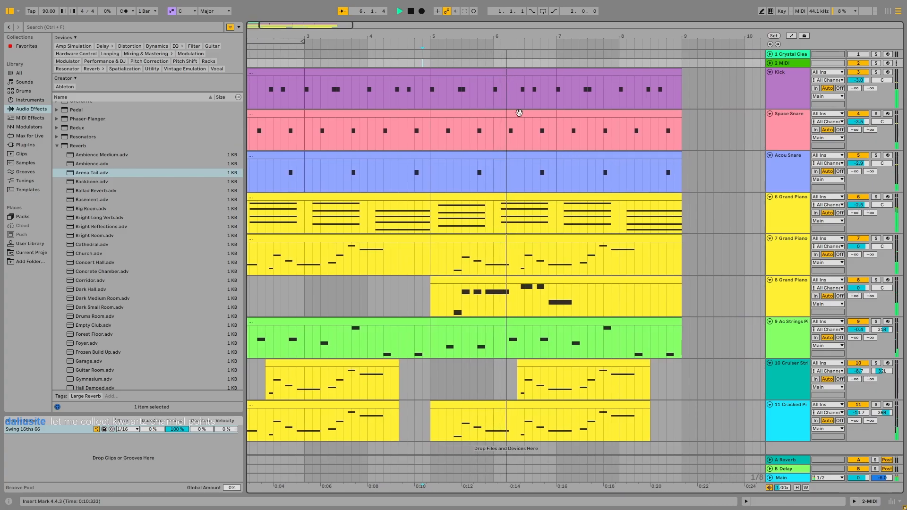
key("space")
- Extend the start of the second 10 Cruiser Strings clip back to bar 5 and play from 5.1.1
left_click_drag(486, 363, 398, 363)
left_click(400, 305)
key("space")
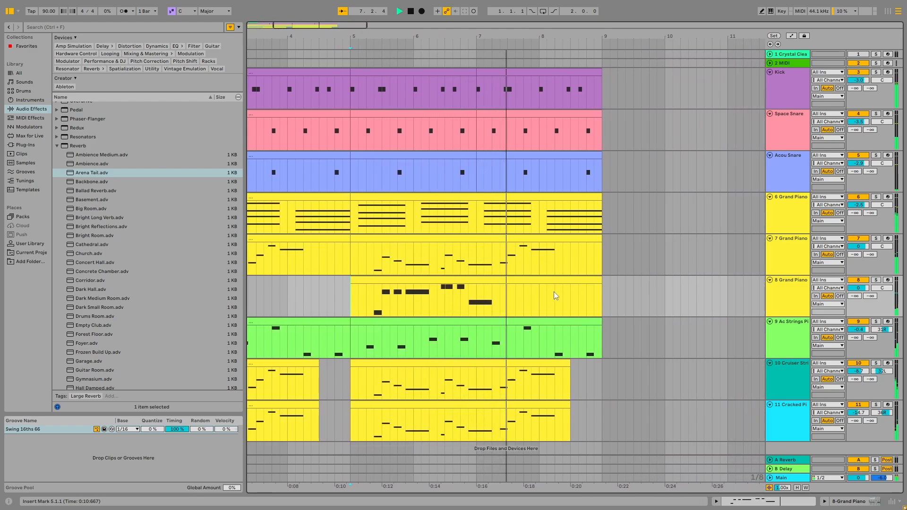
- Audition the last four notes of the 7 Grand Piano melody one by one, from 3.2.3 to 4.2.1
double_click(489, 280)
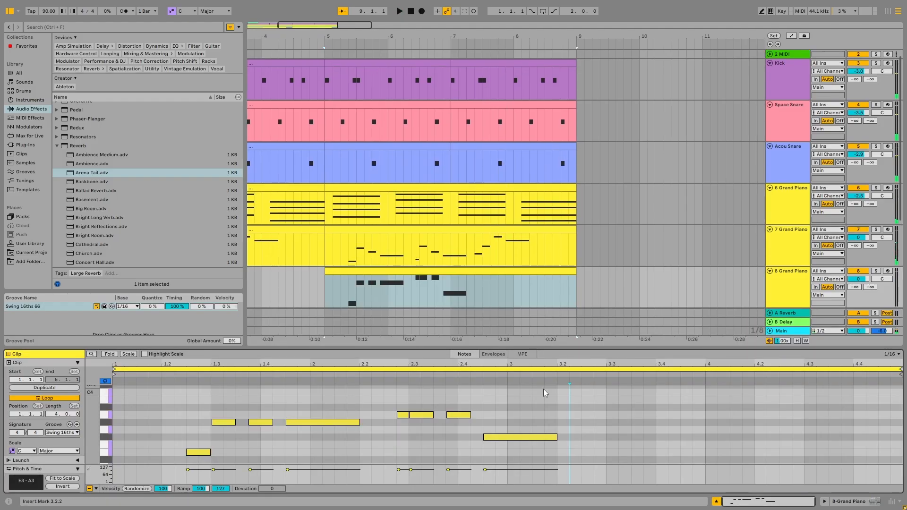
left_click(520, 253)
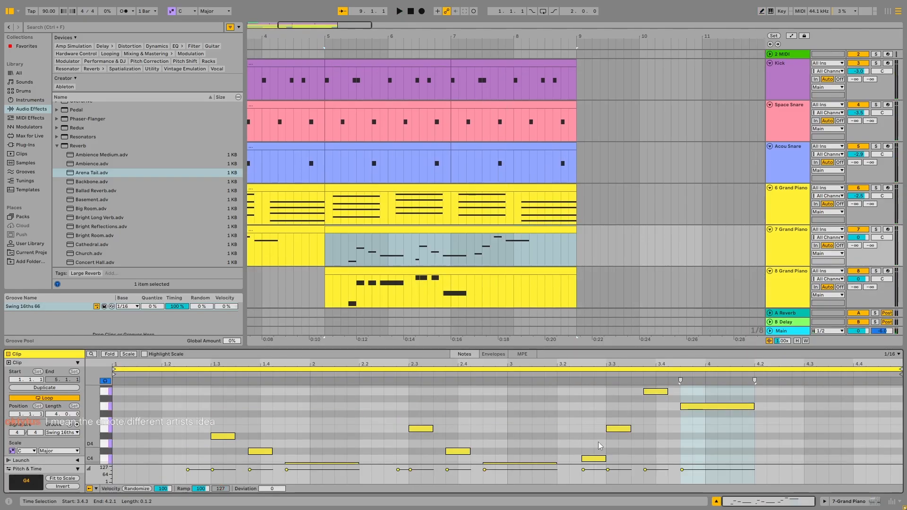
left_click(593, 458)
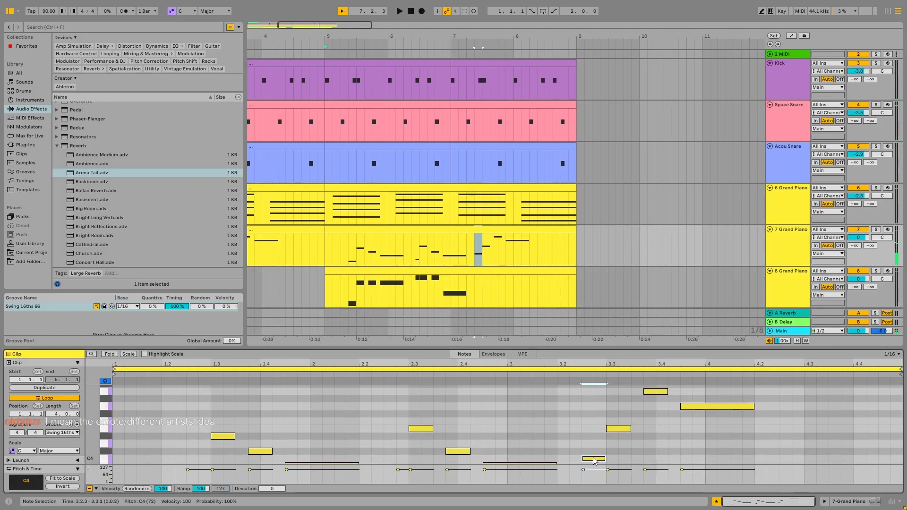
left_click(617, 429)
left_click(648, 393)
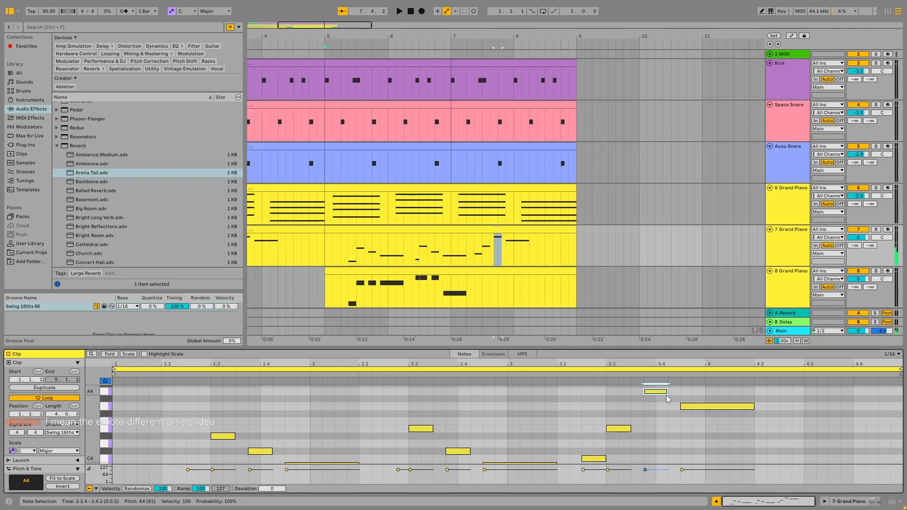
left_click(713, 406)
- Draw a C3 note at 3.2.3 in the 8 Grand Piano clip and lengthen it to 3.3.1
left_click(529, 270)
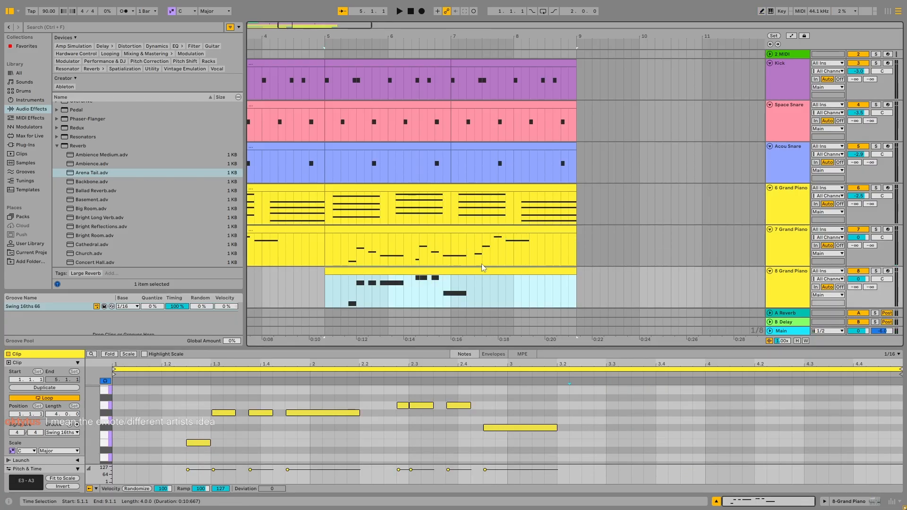
left_click(474, 287)
left_click(568, 425)
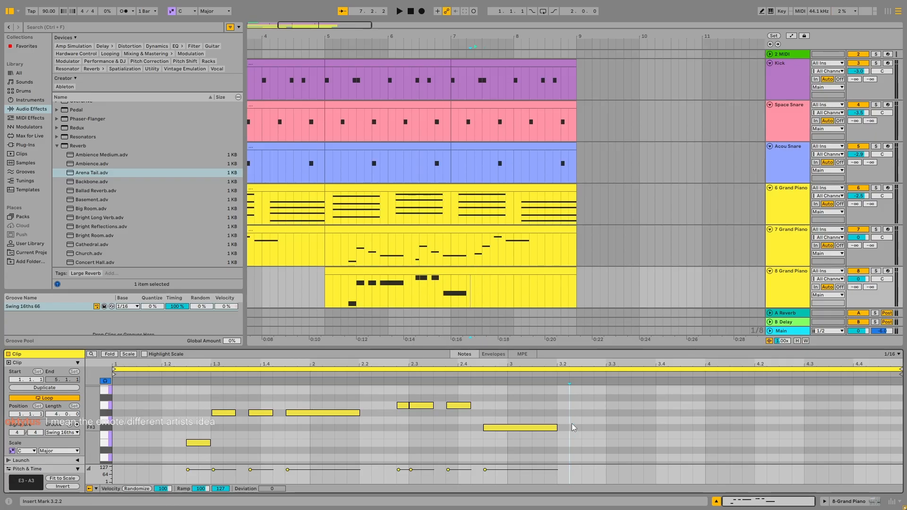
left_click(577, 423)
key("b")
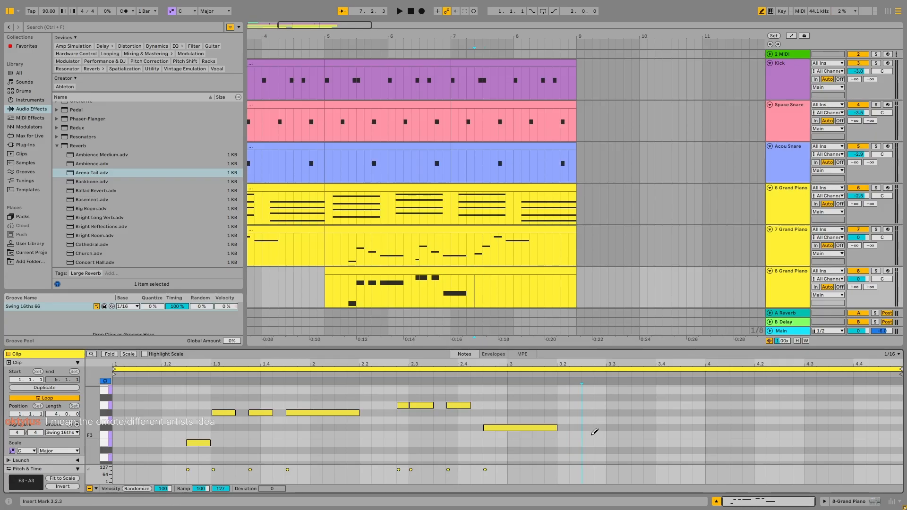
scroll(594, 432, "down", 3)
left_click(587, 434)
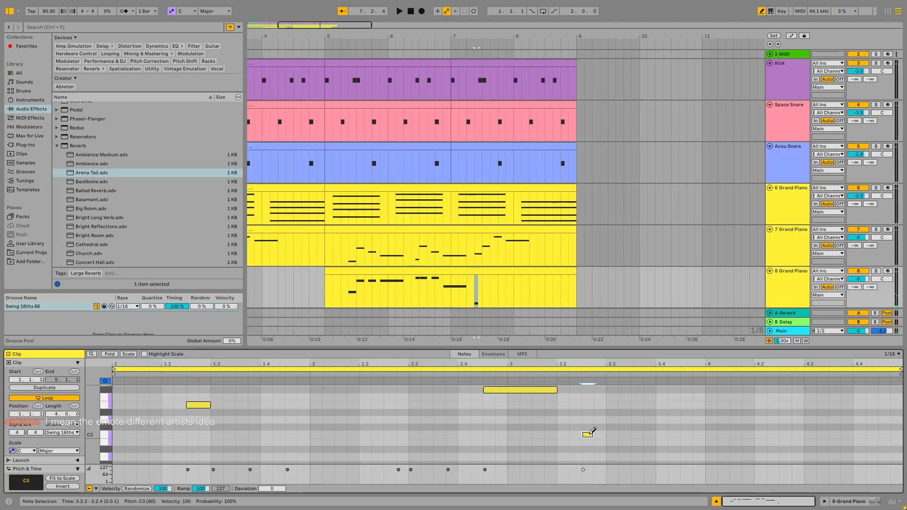
key("b")
left_click_drag(593, 434, 605, 434)
scroll(611, 438, "down", 2)
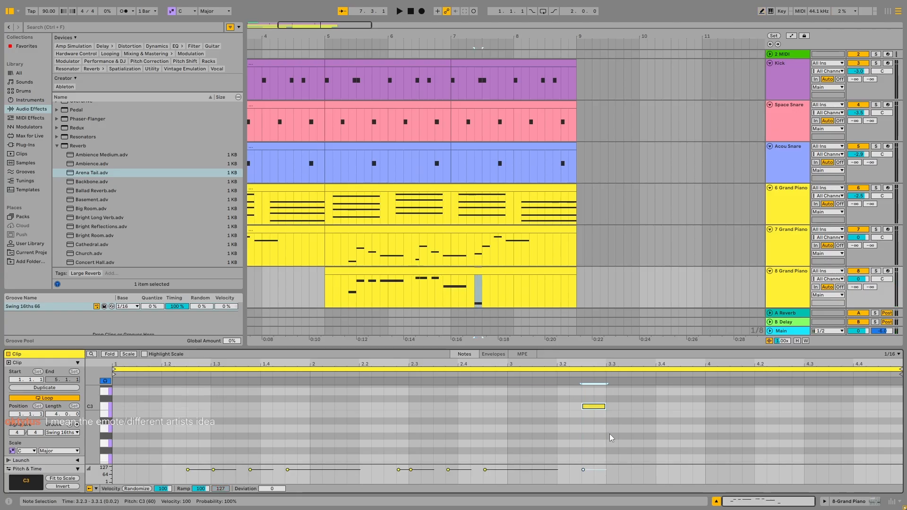
- Draw a G2 note at 3.3.1 in the 8 Grand Piano clip and lengthen it to 3.3.3
key("b")
left_click(613, 443)
left_click(614, 443)
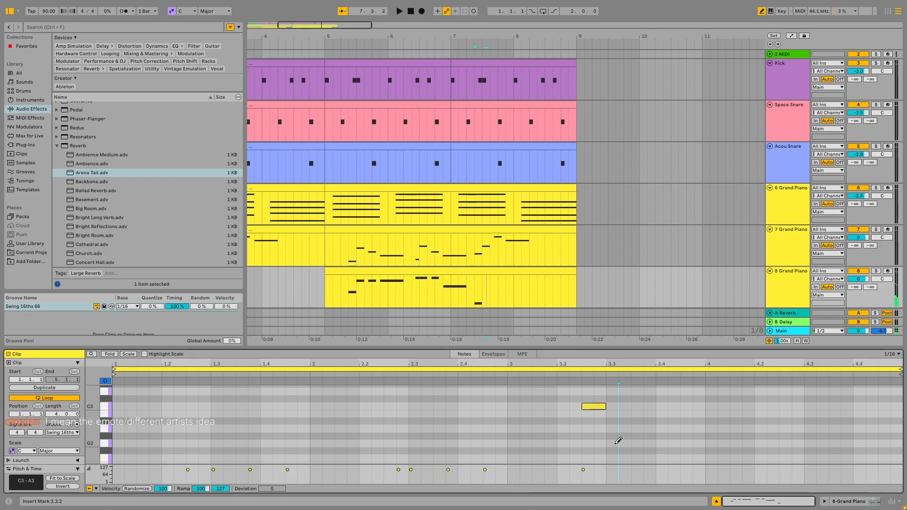
scroll(619, 441, "down", 1)
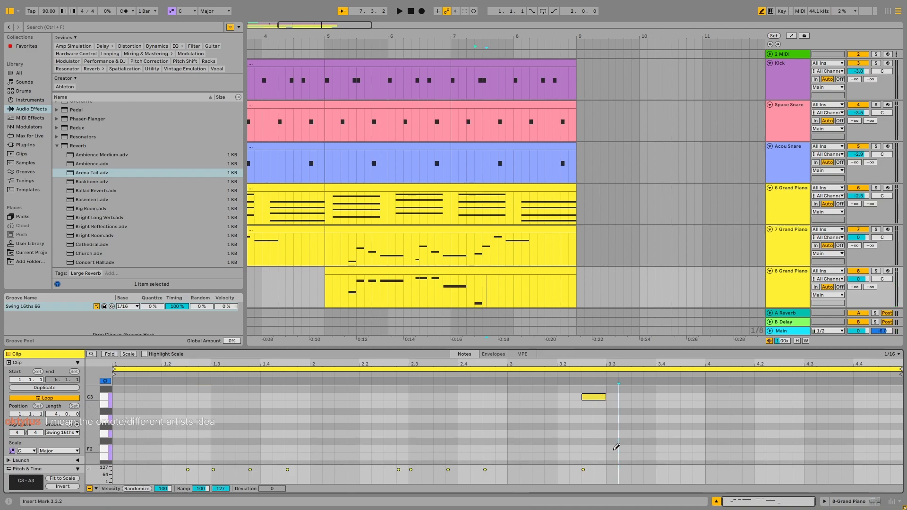
left_click(613, 434)
left_click_drag(617, 434, 629, 434)
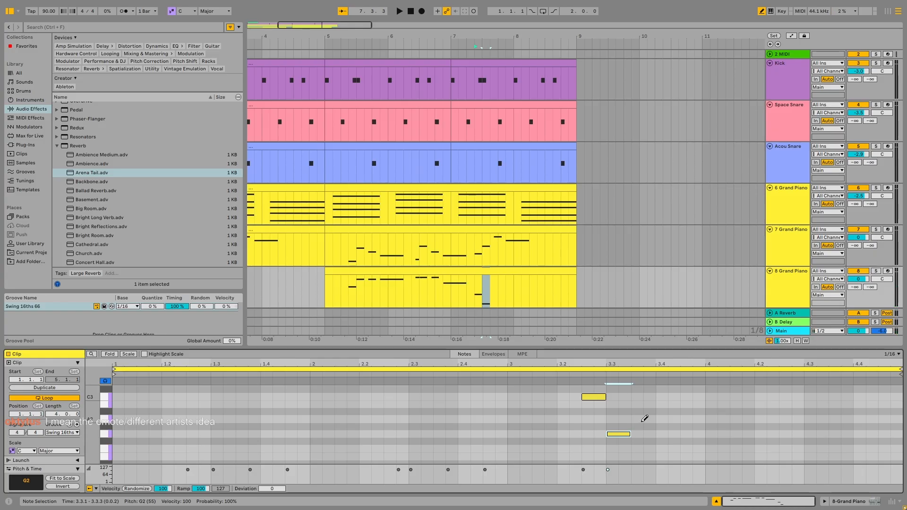
- Draw an A2 note at 3.3.4 in the 8 Grand Piano clip and extend it to 3.4.2
left_click(649, 419)
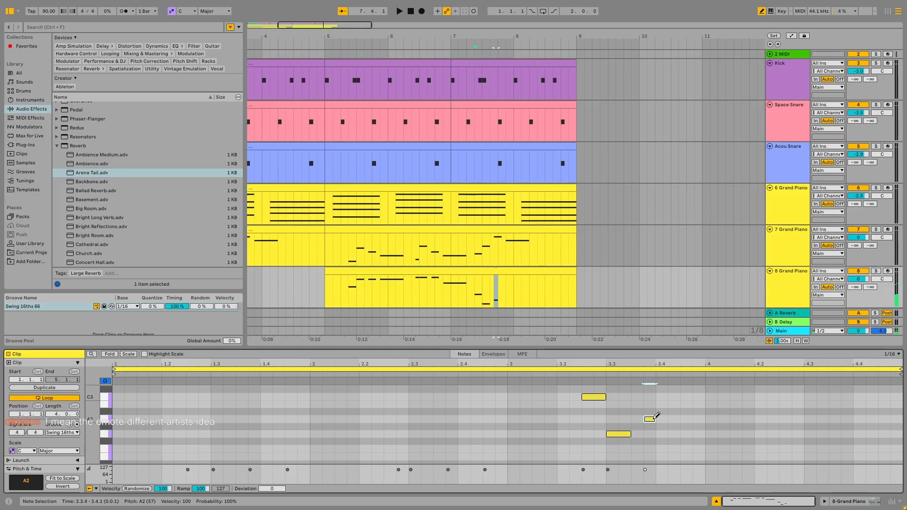
key("b")
mouse_move(619, 423)
left_mouse_down()
mouse_move(679, 440)
mouse_move(667, 420)
left_mouse_up()
left_click(663, 428)
left_click(655, 420)
key("b")
- Draw an E3 note at 3.4.3 in the 8 Grand Piano clip and lengthen it to 4.1.1
scroll(691, 420, "up", 2)
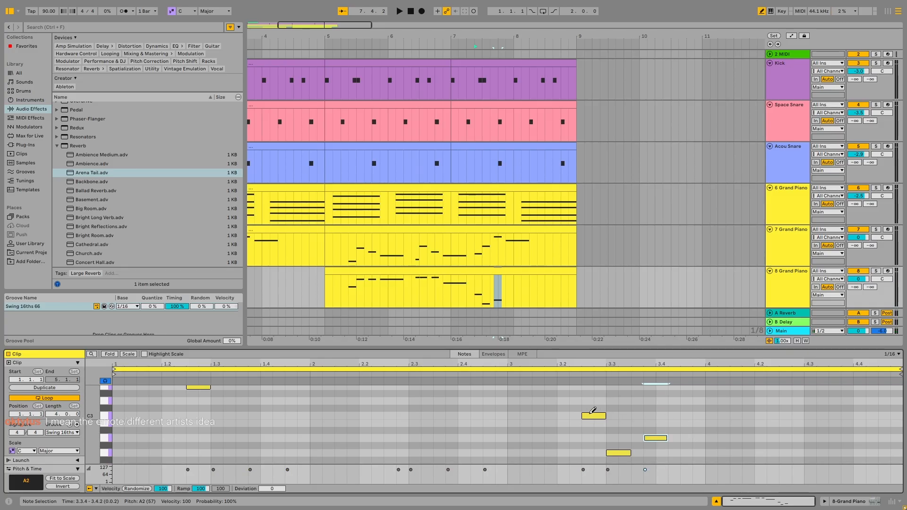
scroll(657, 407, "up", 1)
left_click(685, 396)
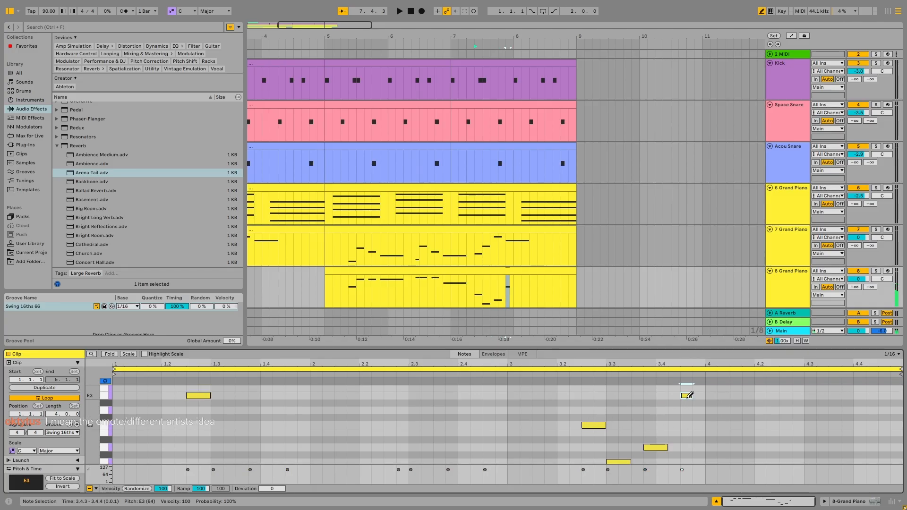
left_click_drag(690, 396, 703, 396)
key("b")
- Play the arrangement from 7.2.3 and extend the clip's last E3 note to end at 4.2.1
left_click(472, 283)
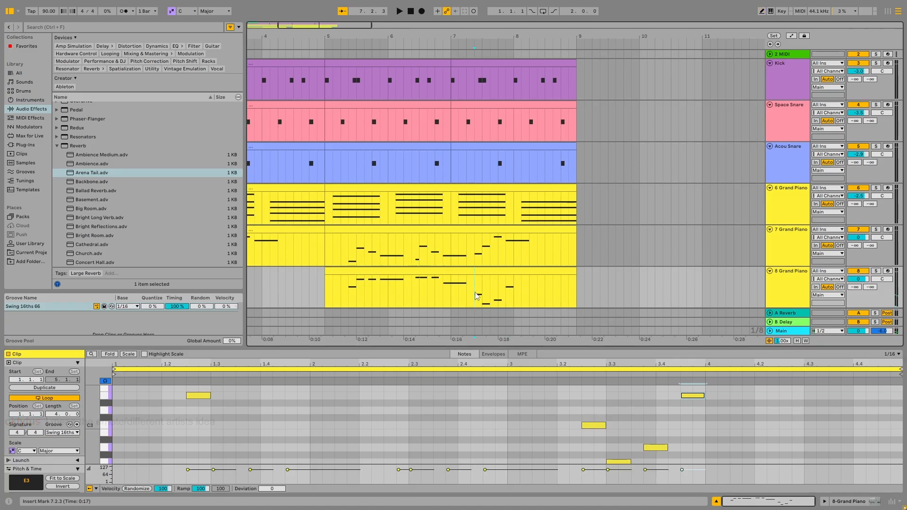
key("space")
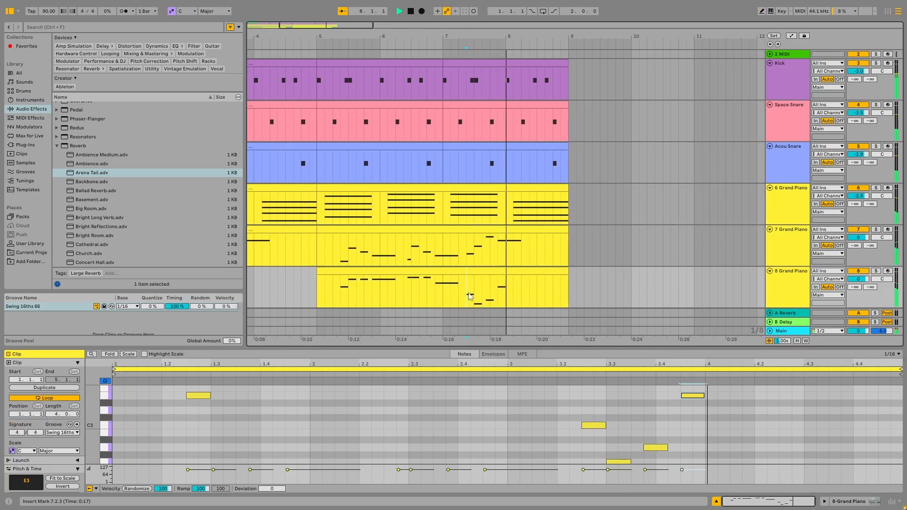
key("space")
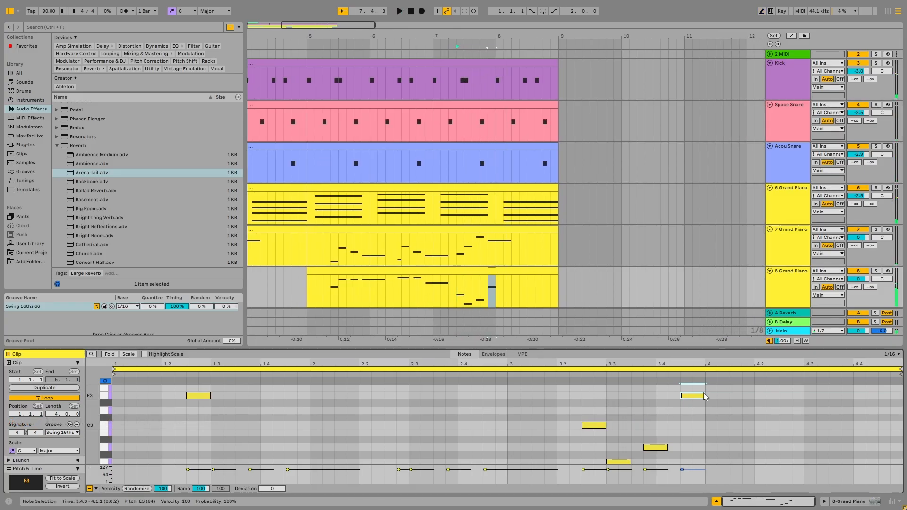
key("Delete")
key("ctrl+z")
left_click_drag(706, 396, 754, 395)
- Solo the 8 Grand Piano and 7 Grand Piano tracks together and play the ending from 7.2.3
left_click(876, 272)
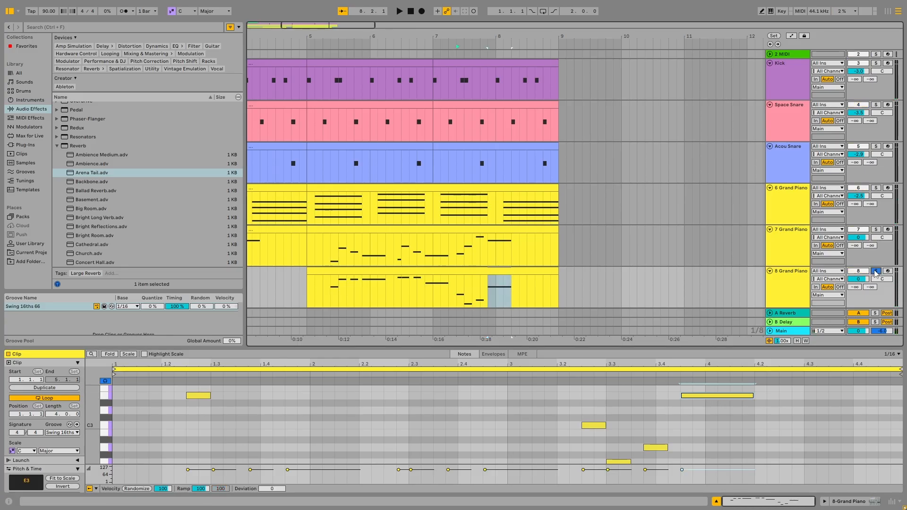
left_click(875, 230)
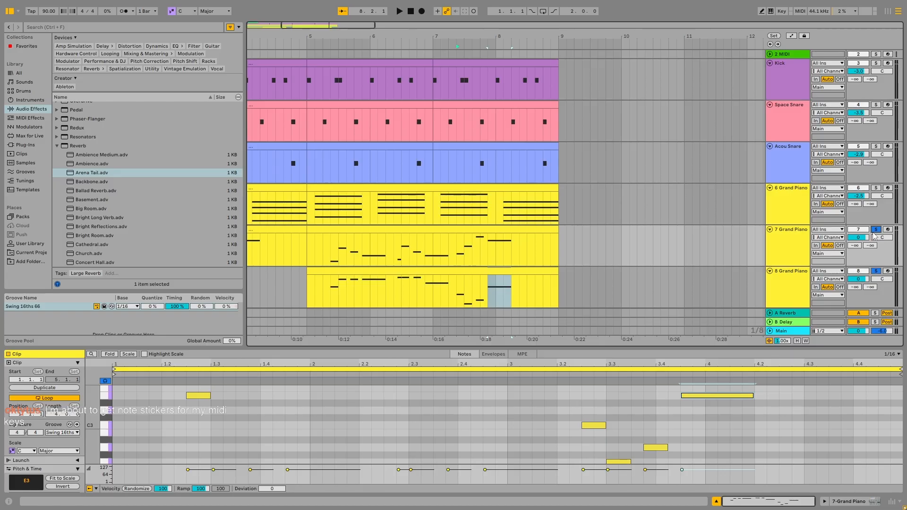
key("space")
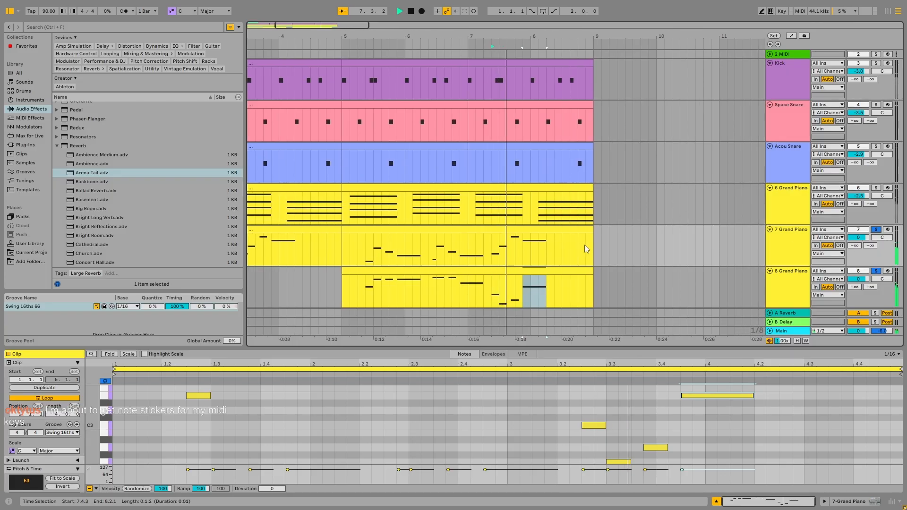
key("space")
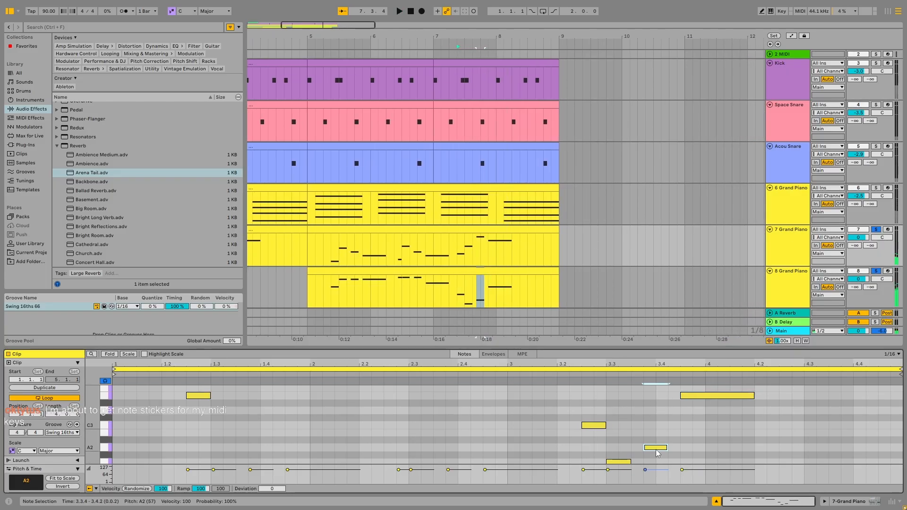
- Audition the last four notes of the 8 Grand Piano clip one by one, from 3.2.3 to 4.2.1
left_click(602, 426)
left_click(620, 460)
left_click(651, 449)
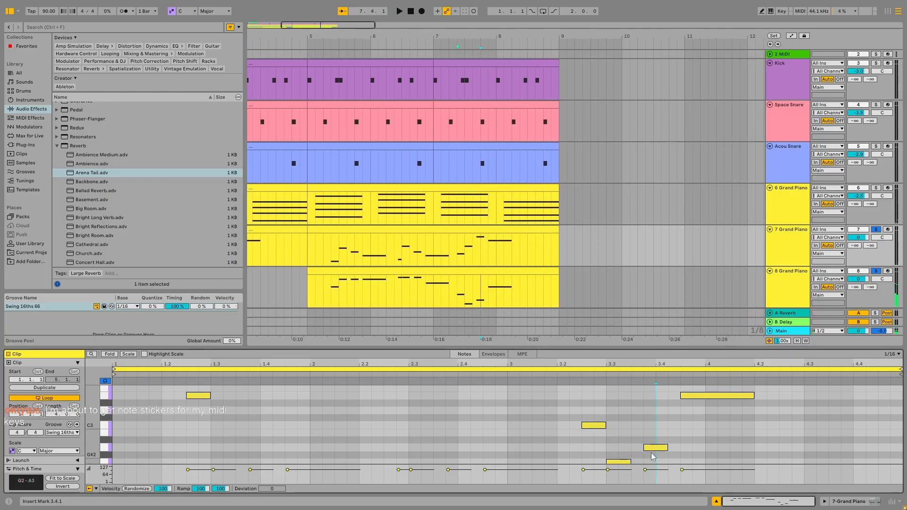
left_click(692, 397)
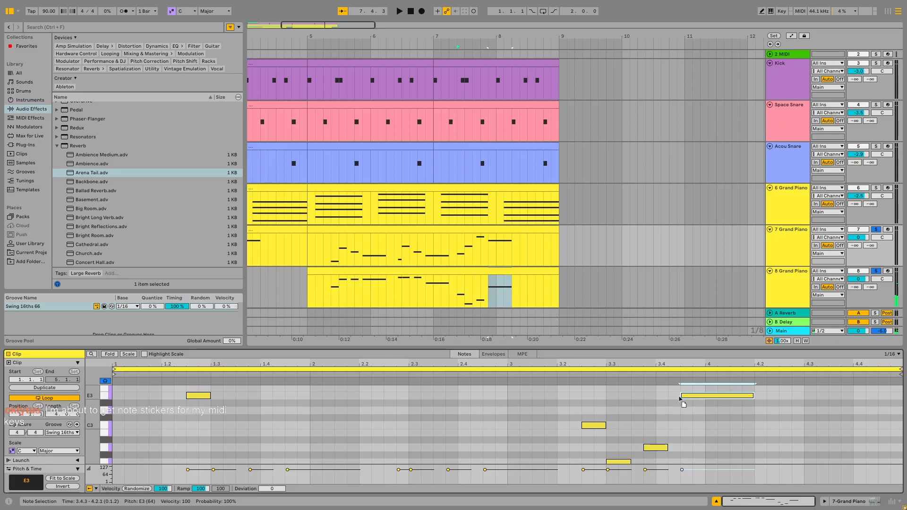
- Swap the ending's outer notes: place E3 from 3.2.3 to 3.3.1 and C3 from 3.4.3 to 4.2.1, and play it back
left_click_drag(680, 399, 593, 401)
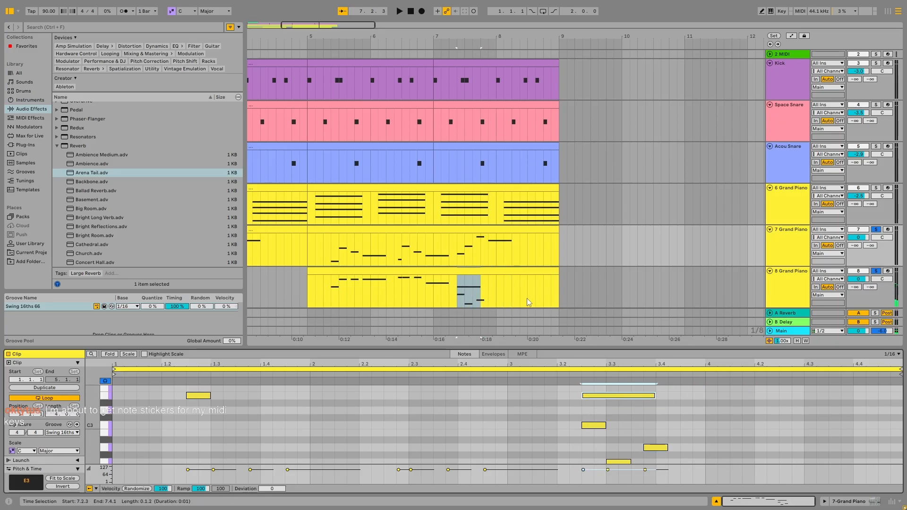
left_click_drag(655, 396, 707, 431)
key("space")
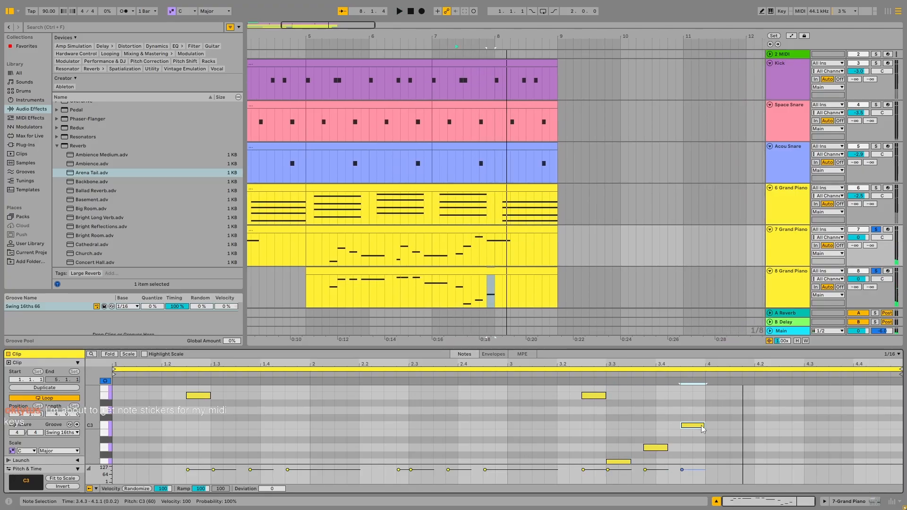
left_click_drag(701, 427, 753, 426)
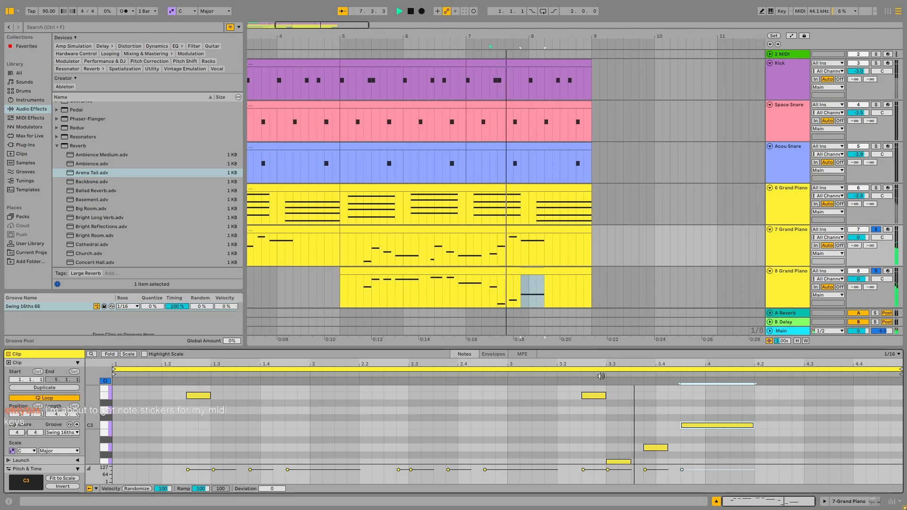
key("space")
- Lower the note at 3.2.3 to F2, comparing it with E2 by playing the ending with each pitch
left_click(598, 396)
key("shift+Down")
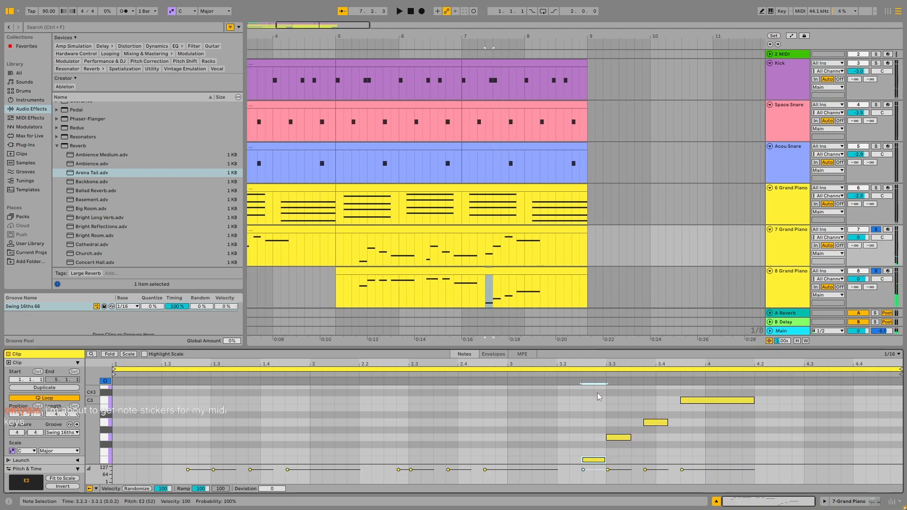
key("space")
key("space")
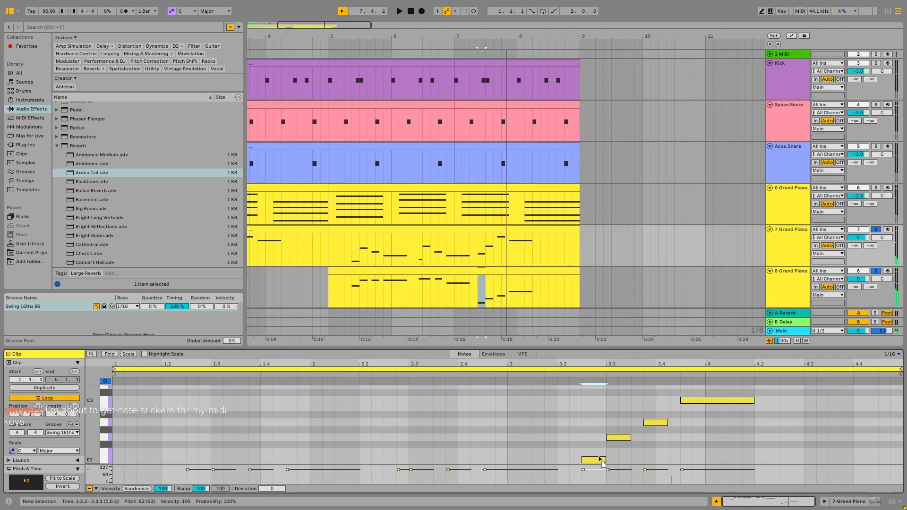
key("Up")
key("space")
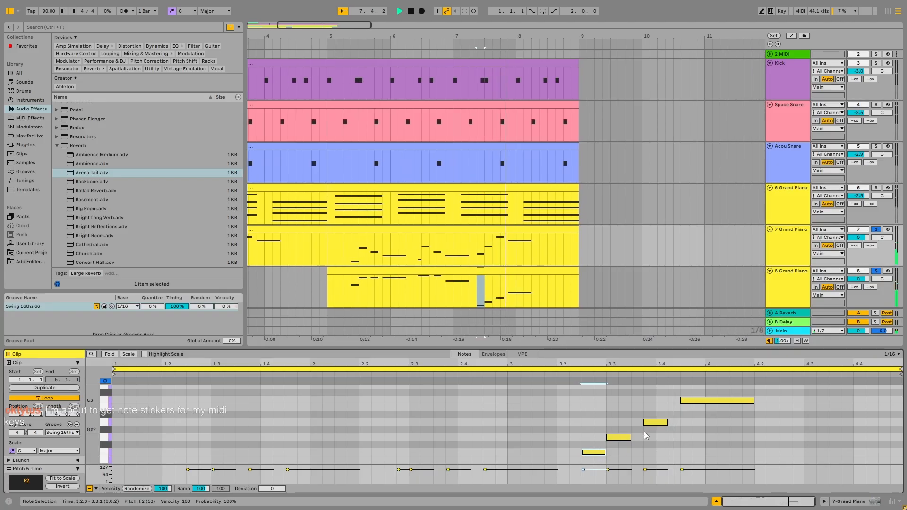
key("space")
- Unsolo the 8 Grand Piano and 7 Grand Piano tracks and play the full arrangement from 7.2.3
left_click(876, 271)
left_click(877, 230)
key("space")
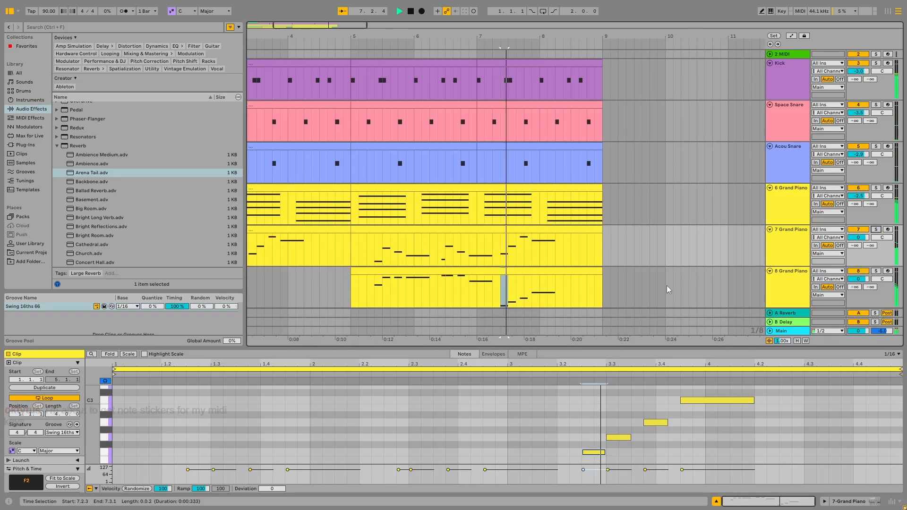
key("space")
scroll(357, 252, "down", 3)
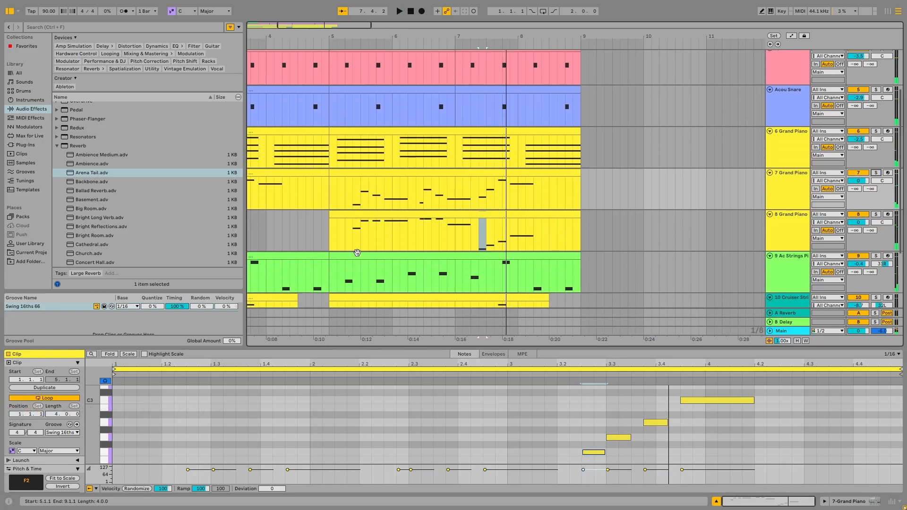
left_click(479, 241)
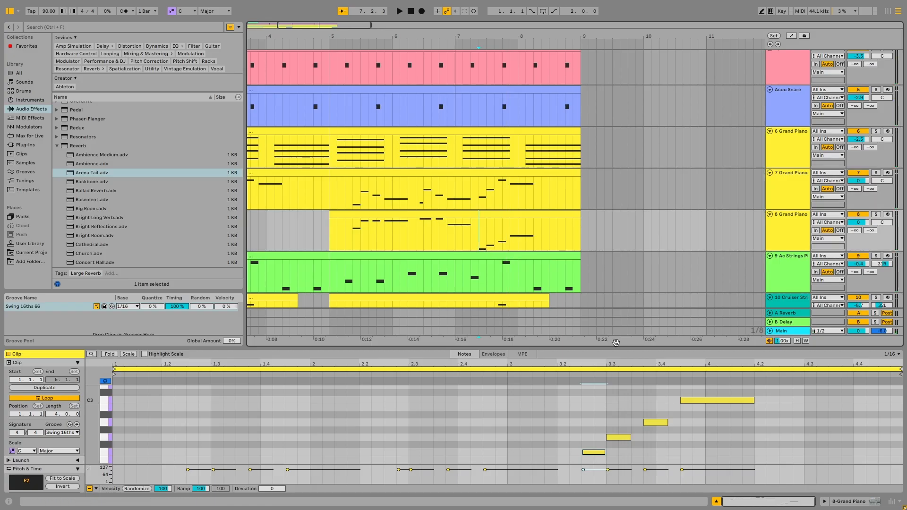
key("space")
scroll(665, 421, "up", 4)
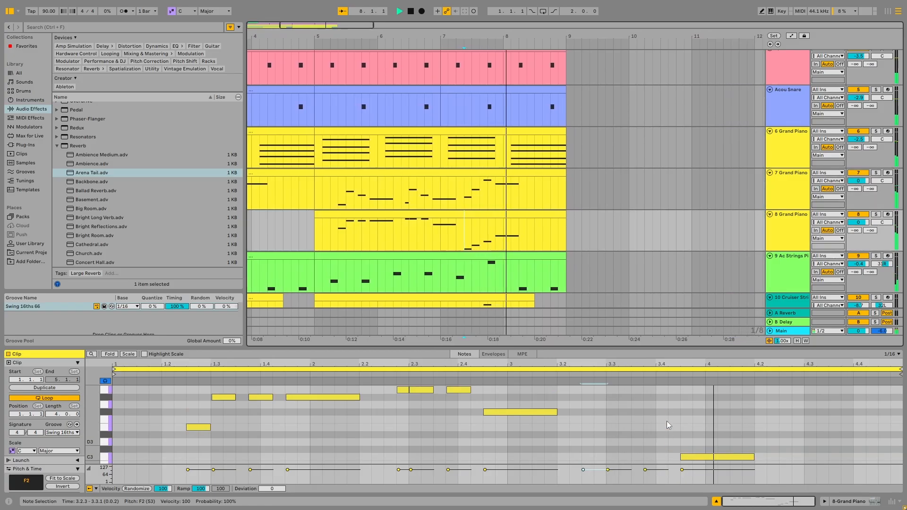
key("space")
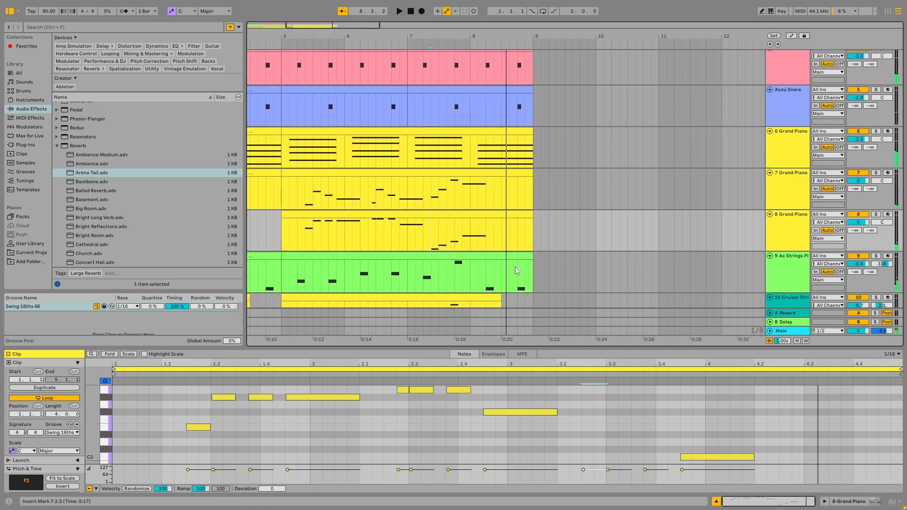
- Play the full arrangement from 5.1.1 through the rewritten ending
left_click(284, 241)
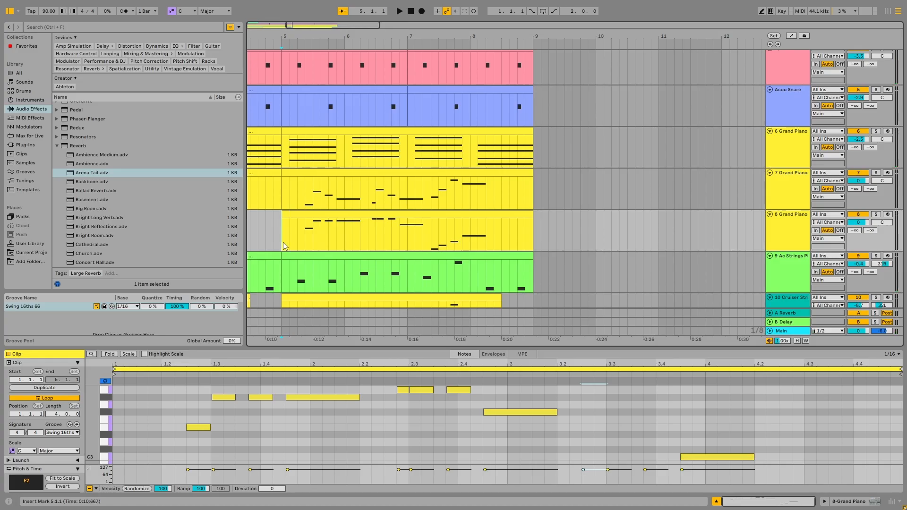
key("space")
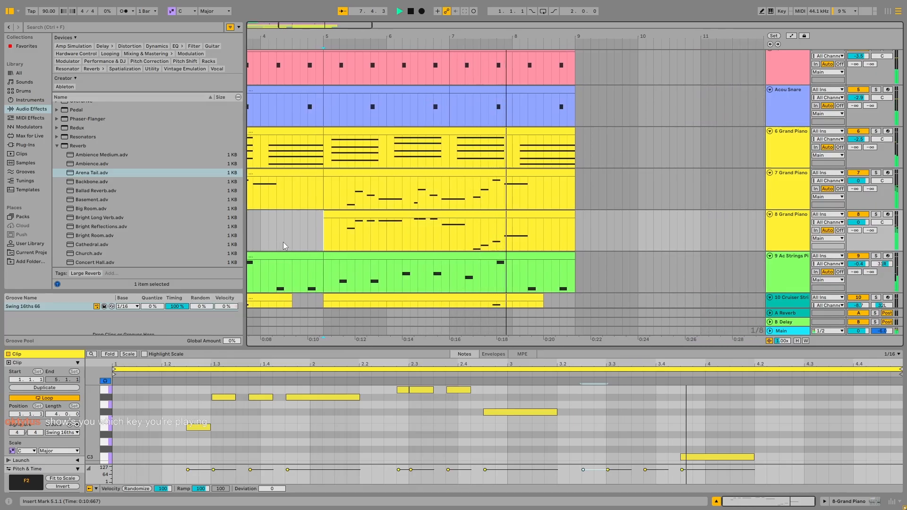
key("space")
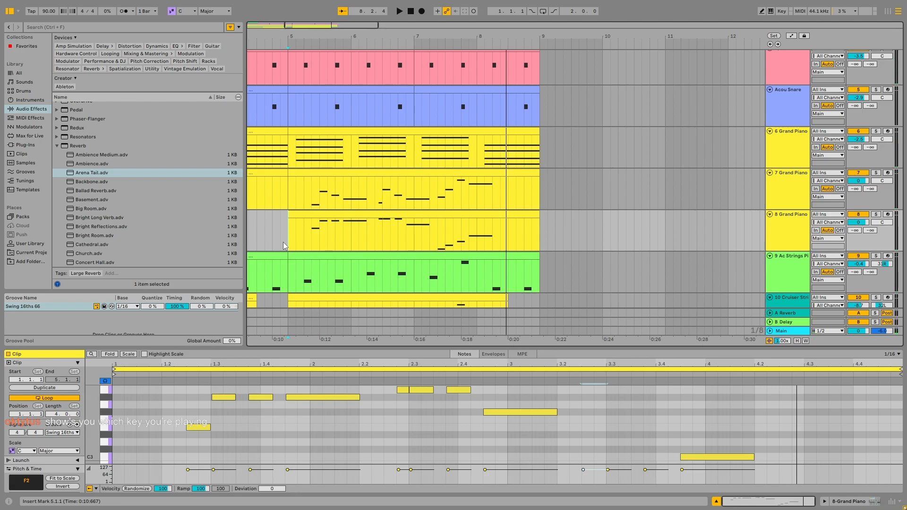
- Examine the notes in the 8 Grand Piano clip from 5.1.1 and audition the E3 note at 1.2.3
left_click(316, 231)
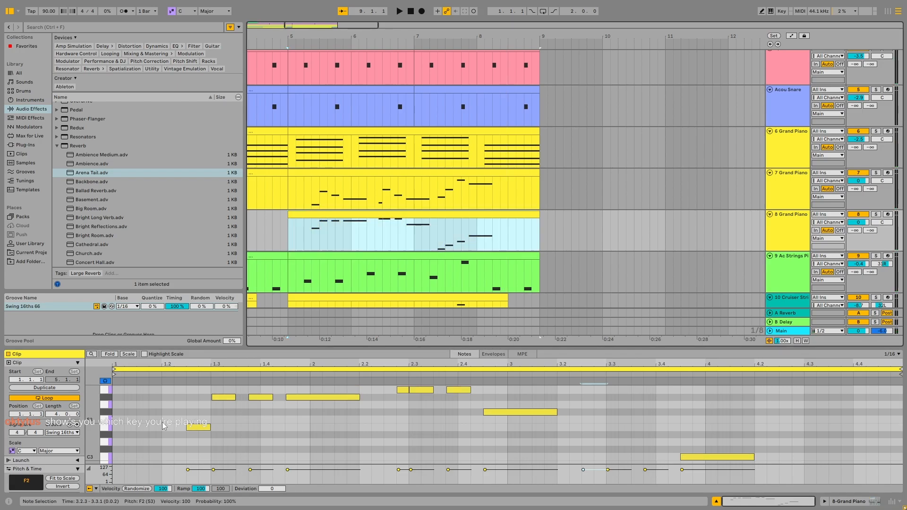
scroll(172, 413, "down", 3)
scroll(172, 412, "up", 4)
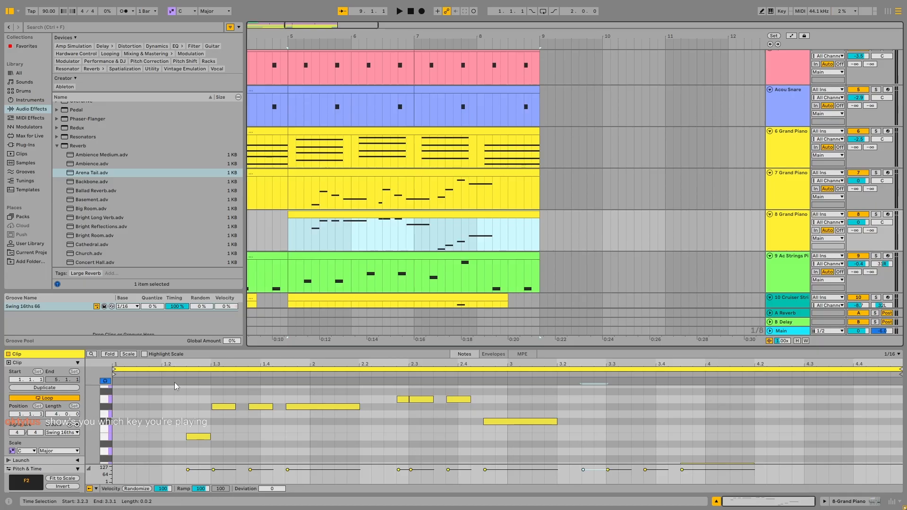
scroll(382, 239, "down", 1)
scroll(280, 438, "down", 4)
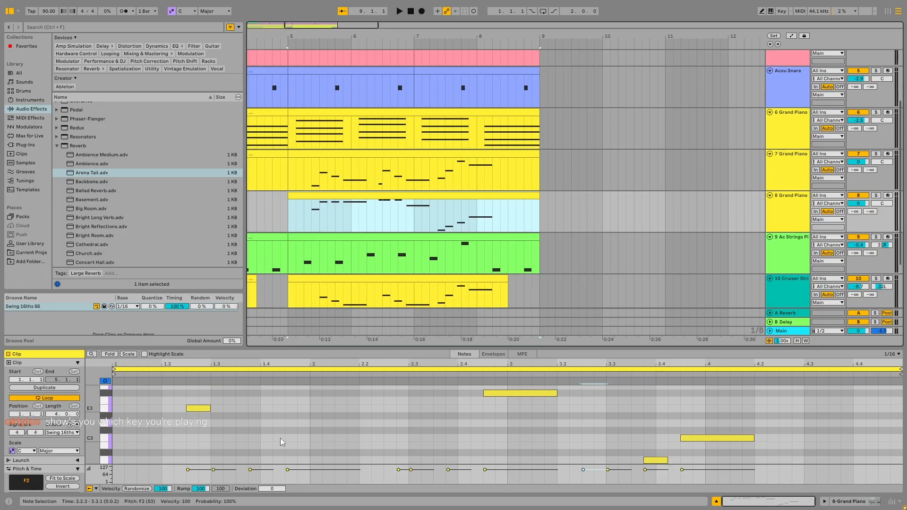
scroll(281, 439, "down", 1)
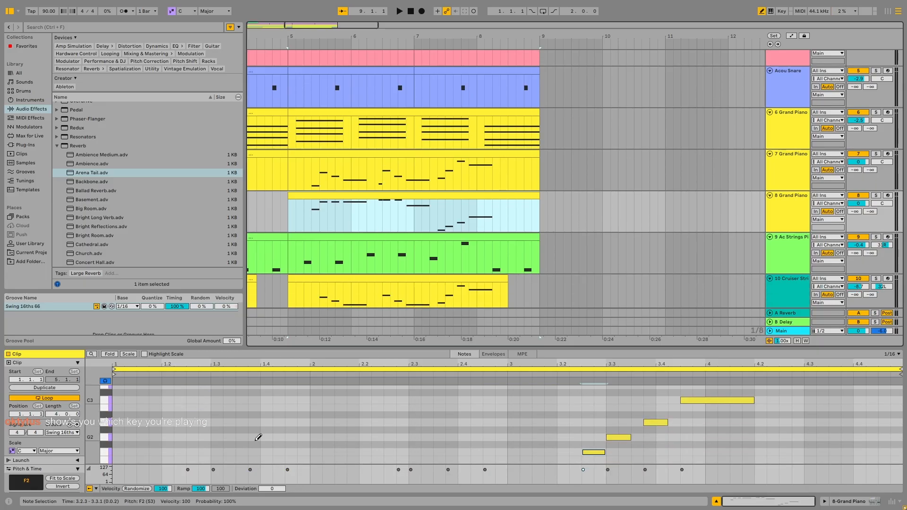
key("b")
scroll(212, 438, "up", 1)
scroll(211, 439, "down", 3)
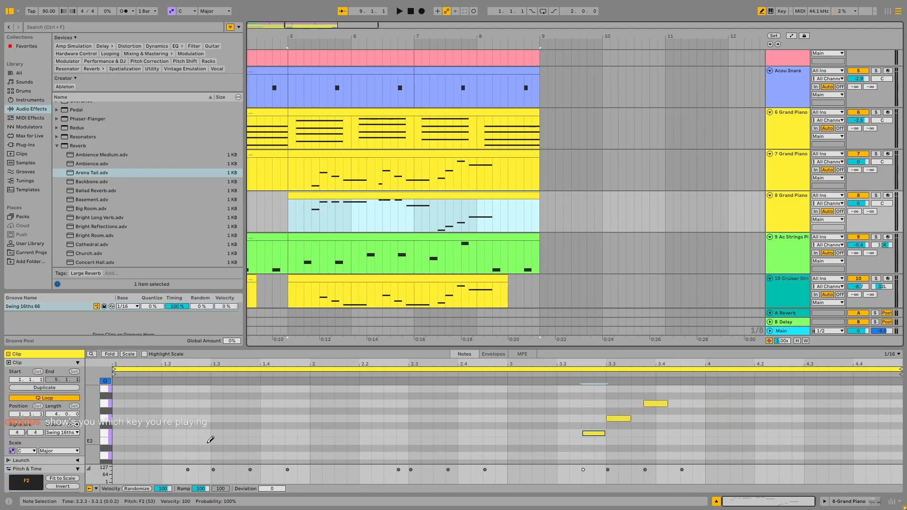
scroll(205, 436, "up", 4)
key("b")
left_click(200, 401)
scroll(201, 420, "down", 2)
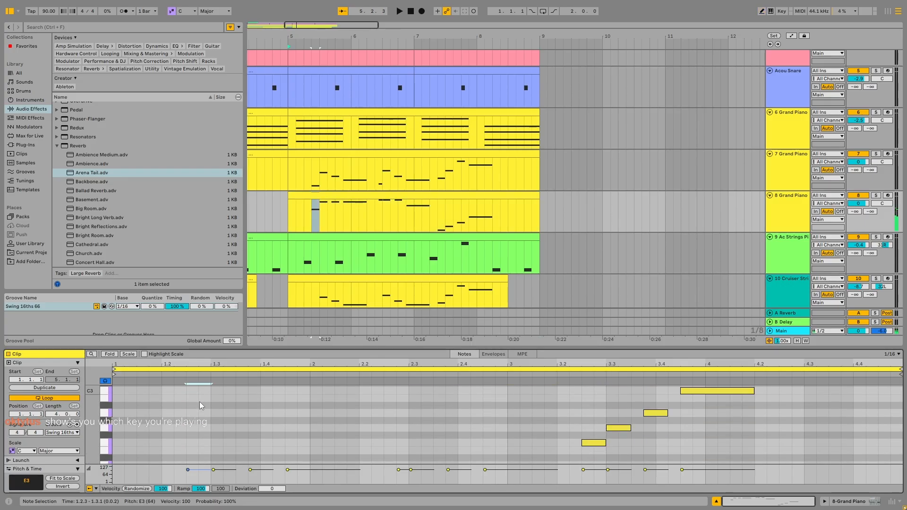
- Draw a second note under the E3 at 1.2.3 in the 8 Grand Piano clip and tune it to E2, trying C3 and C2
key("b")
scroll(197, 438, "down", 2)
scroll(198, 438, "up", 4)
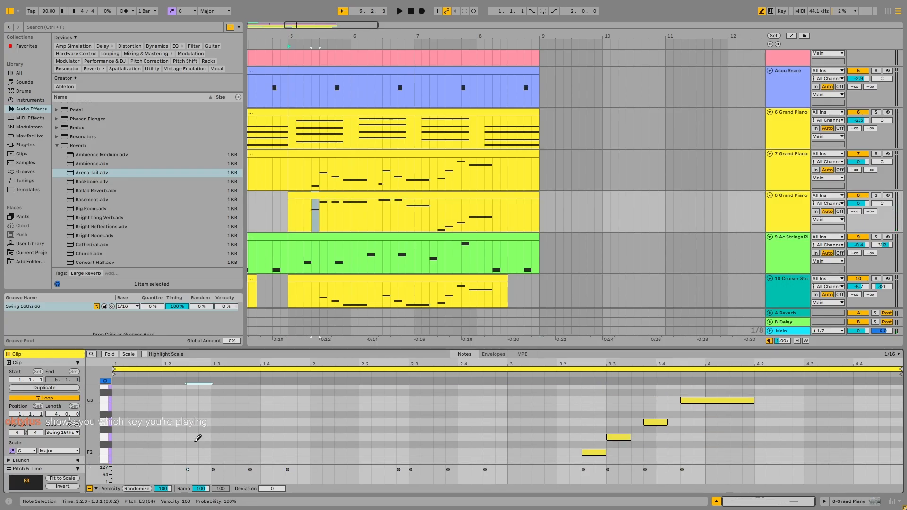
left_click(198, 428)
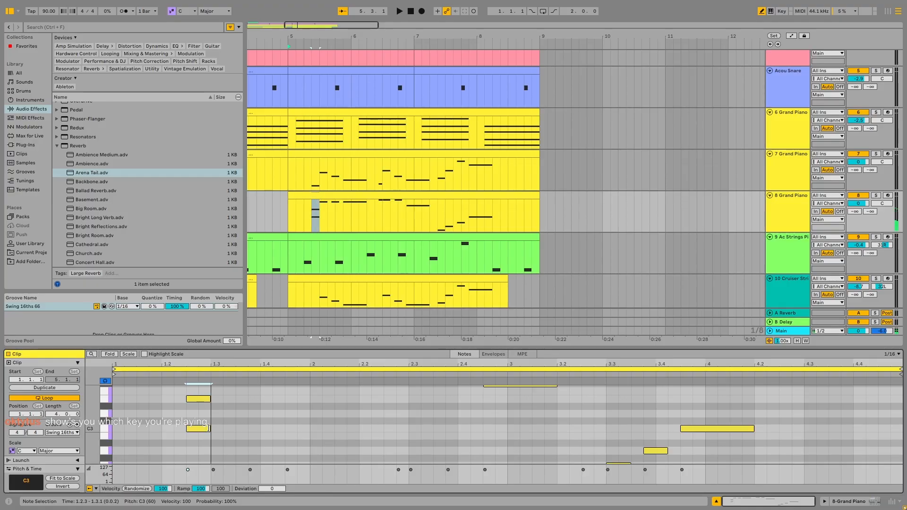
key("shift+Down")
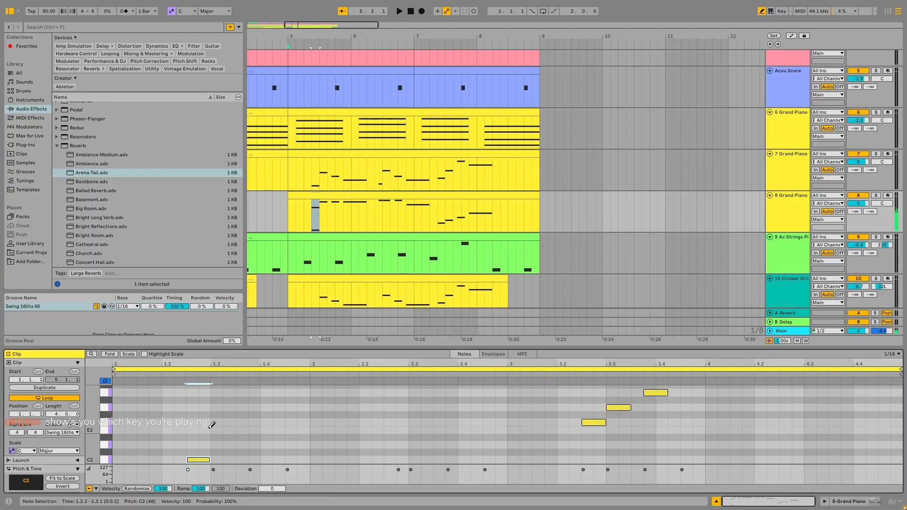
key("shift+Up")
key("shift+Down")
key("Up")
key("Up")
key("Up")
key("Up")
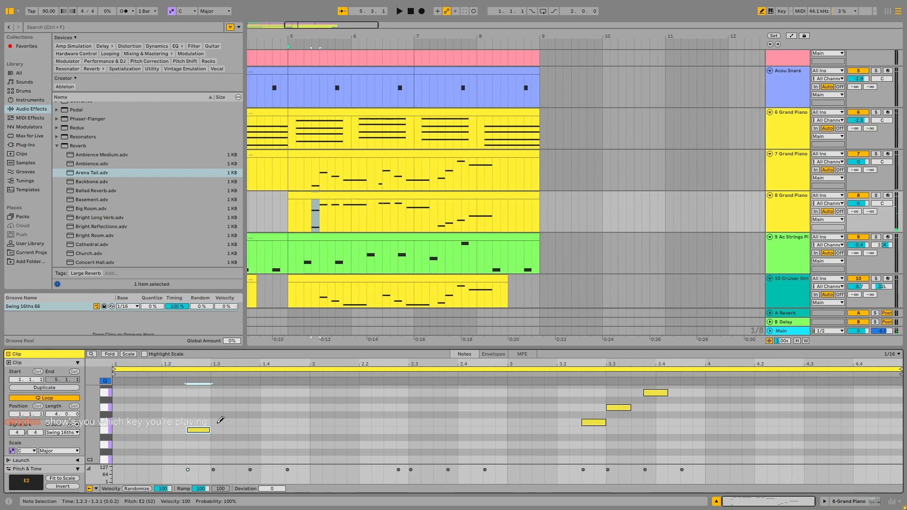
scroll(220, 421, "up", 2)
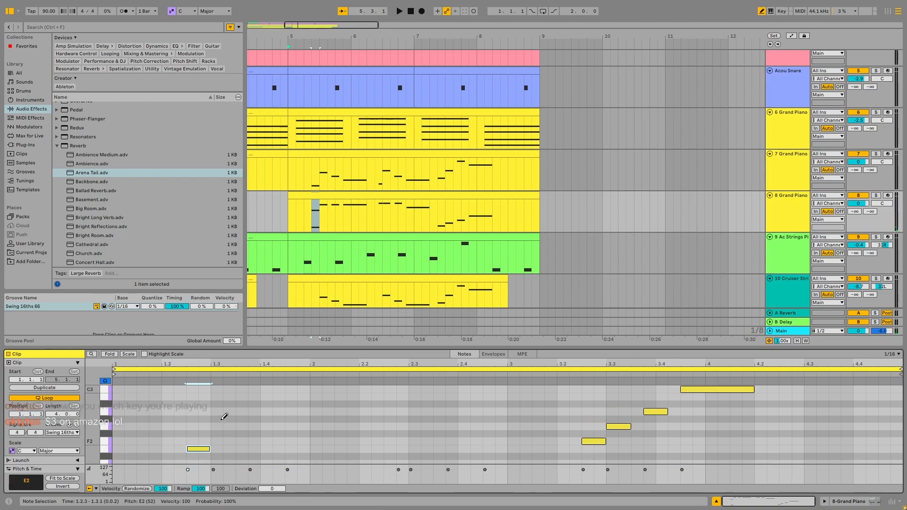
- Open the 7 Grand Piano clip at bar 5 and audition its opening notes for reference
left_click(358, 153)
scroll(248, 415, "up", 3)
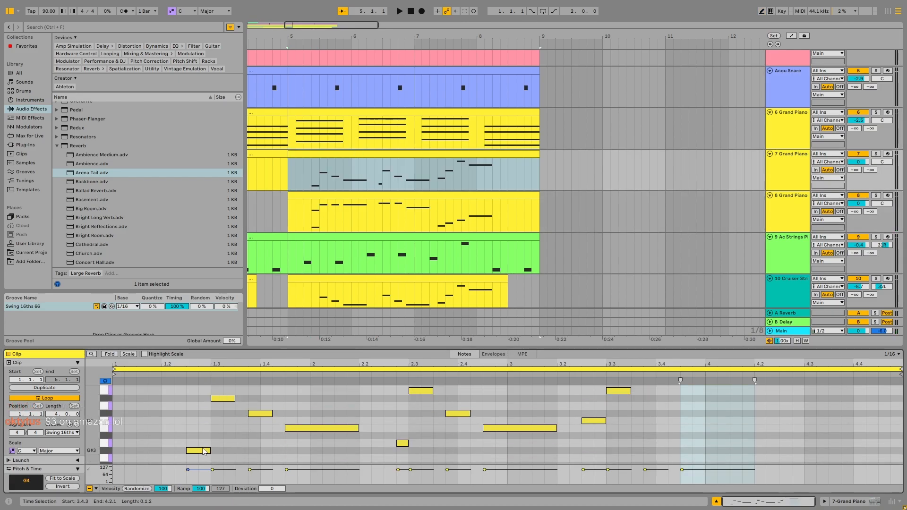
left_click(202, 452)
left_click(307, 429)
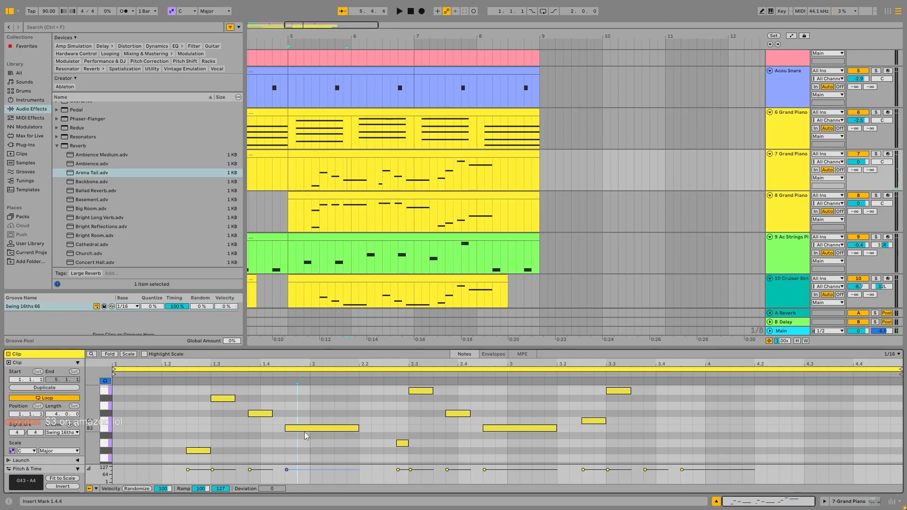
left_click(269, 417)
left_click(229, 399)
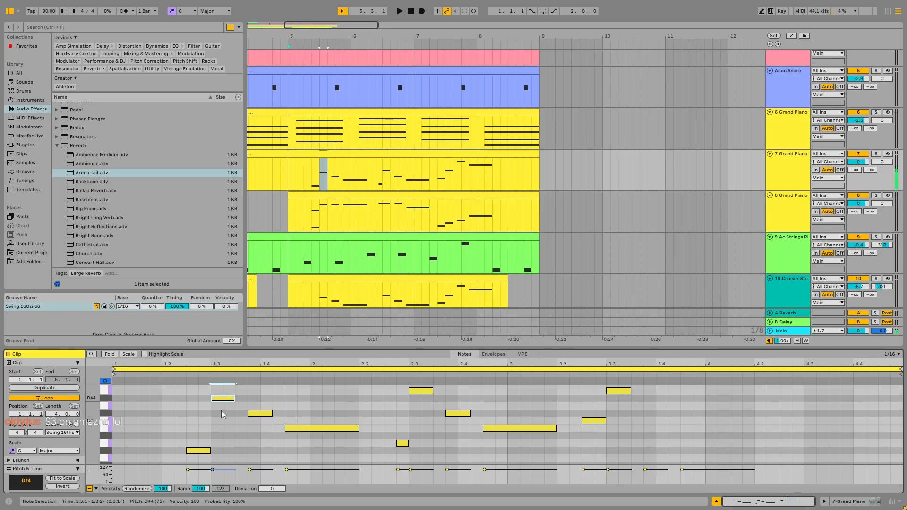
left_click(199, 450)
- Raise the added low note at 1.2.3 in the 8 Grand Piano clip to B2
left_click(321, 195)
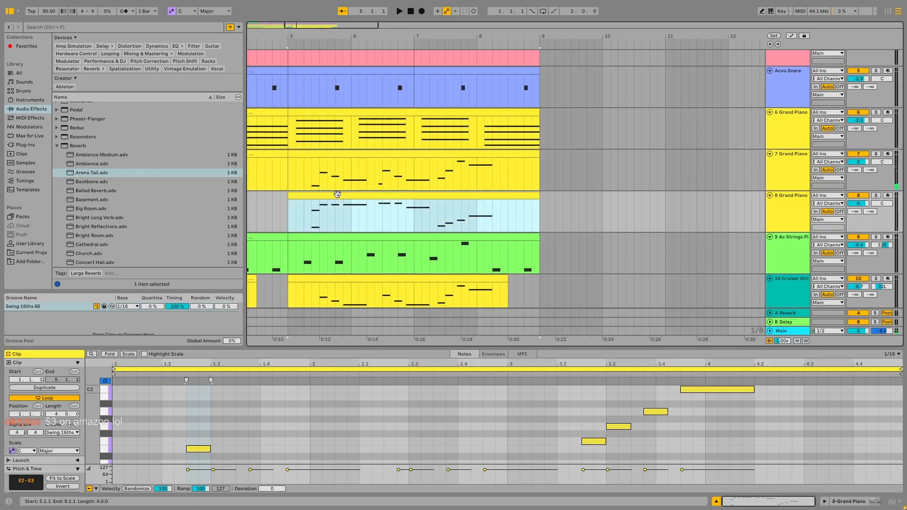
left_click(201, 447)
left_click(201, 449)
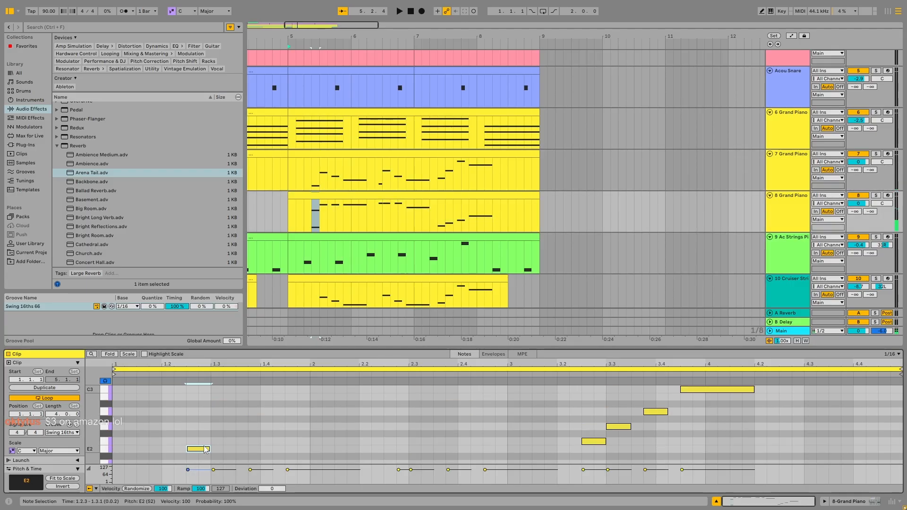
scroll(205, 429, "up", 1)
key("Up")
key("Up")
key("Up")
key("Up")
key("Up")
key("Up")
key("Up")
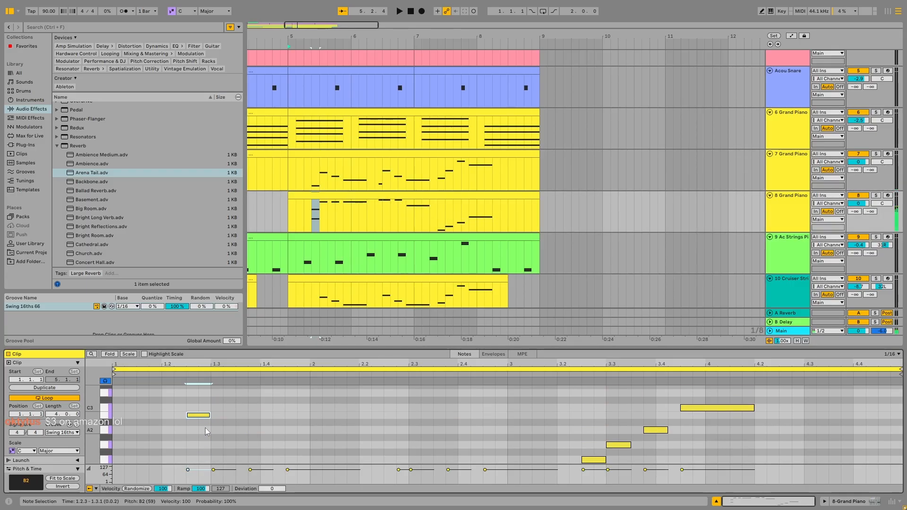
- Draw a low line in the 8 Grand Piano clip with C#3 at 1.3.1, D#3 at 1.3.4 and G#2 at 1.4.3
left_click(356, 162)
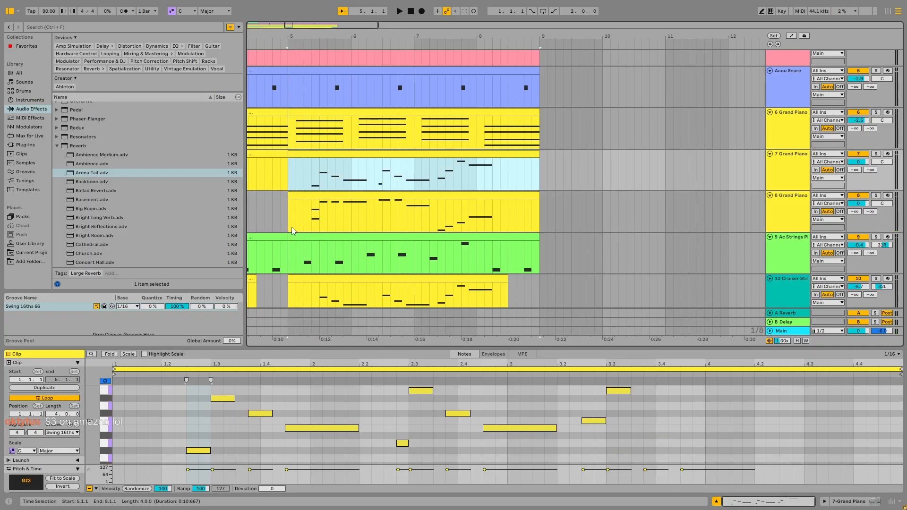
left_click(337, 194)
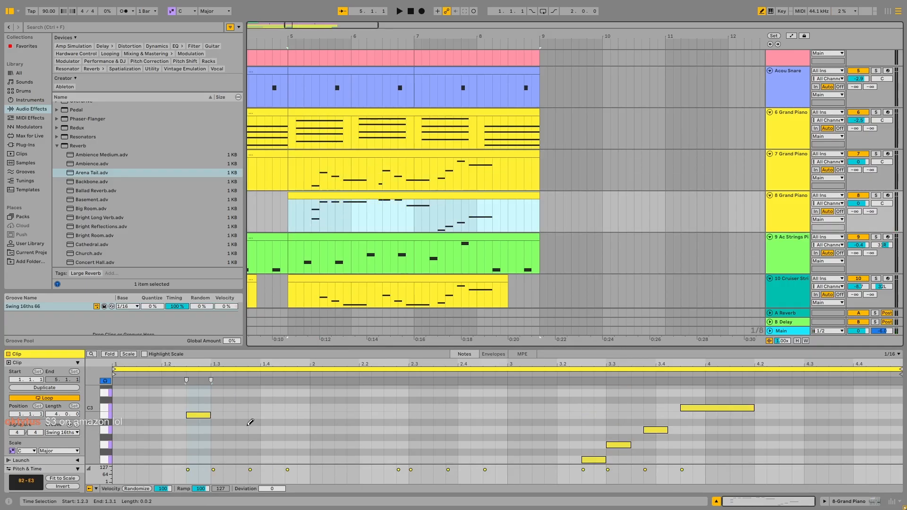
scroll(250, 424, "up", 1)
mouse_move(218, 420)
left_mouse_down()
mouse_move(260, 405)
mouse_move(276, 432)
left_mouse_up()
scroll(266, 420, "down", 2)
scroll(298, 429, "up", 1)
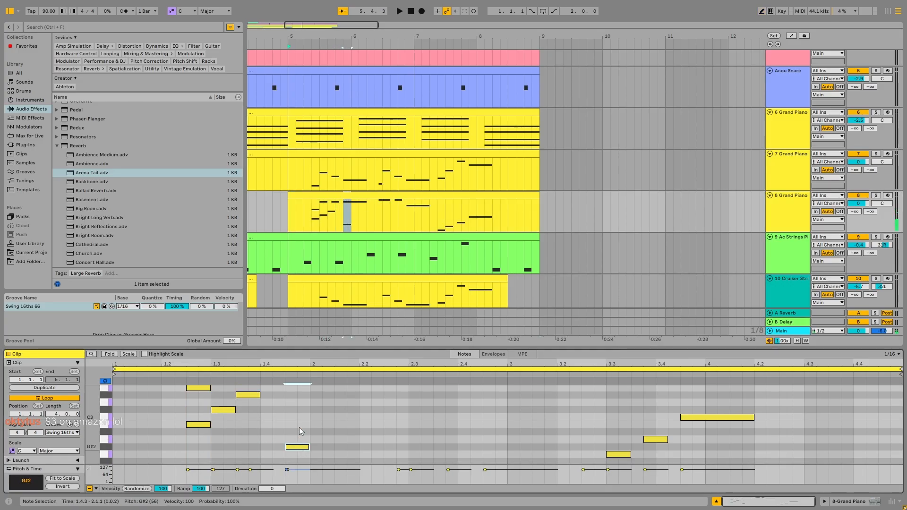
left_click_drag(256, 396, 268, 397)
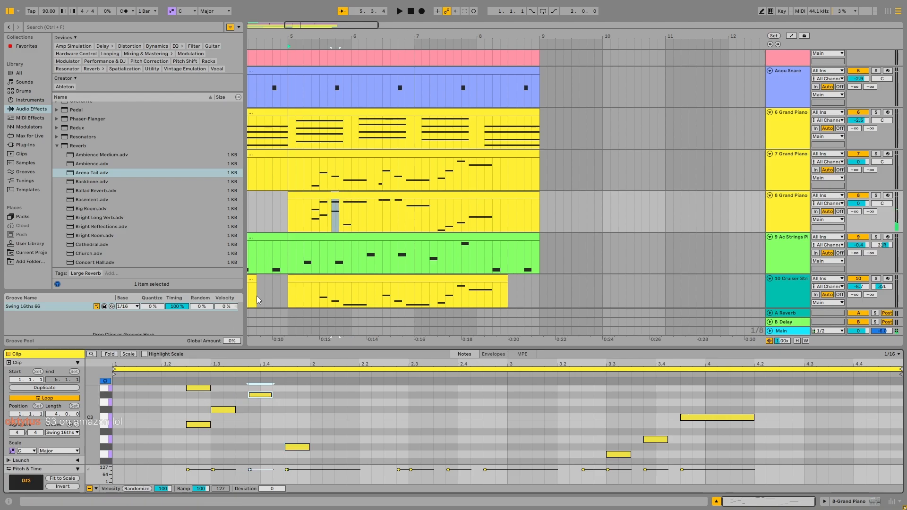
- Play bar 5 with the added low notes and delete all four from the 8 Grand Piano clip
left_click(312, 220)
key("space")
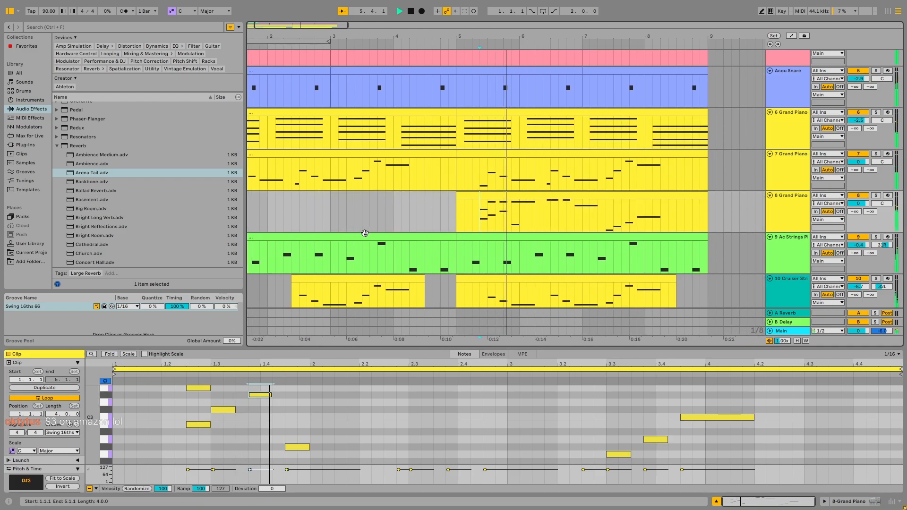
key("space")
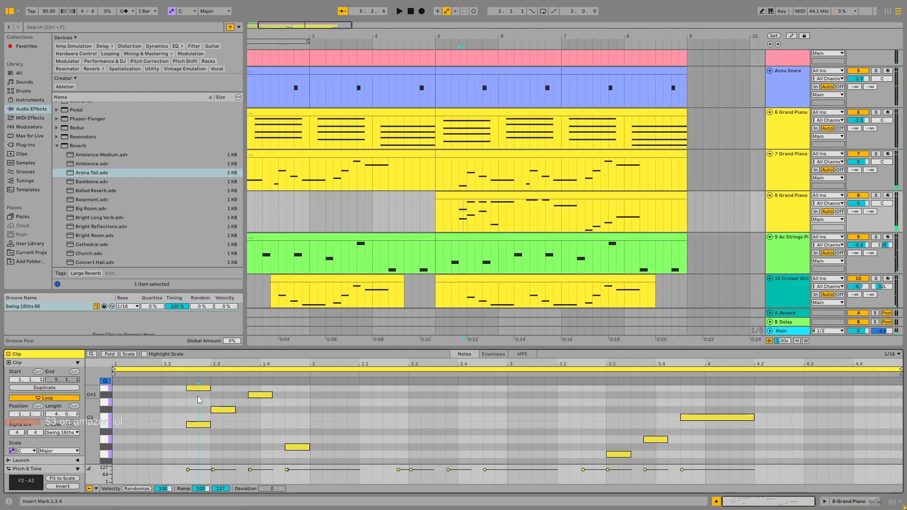
left_click_drag(197, 396, 330, 444)
key("Delete")
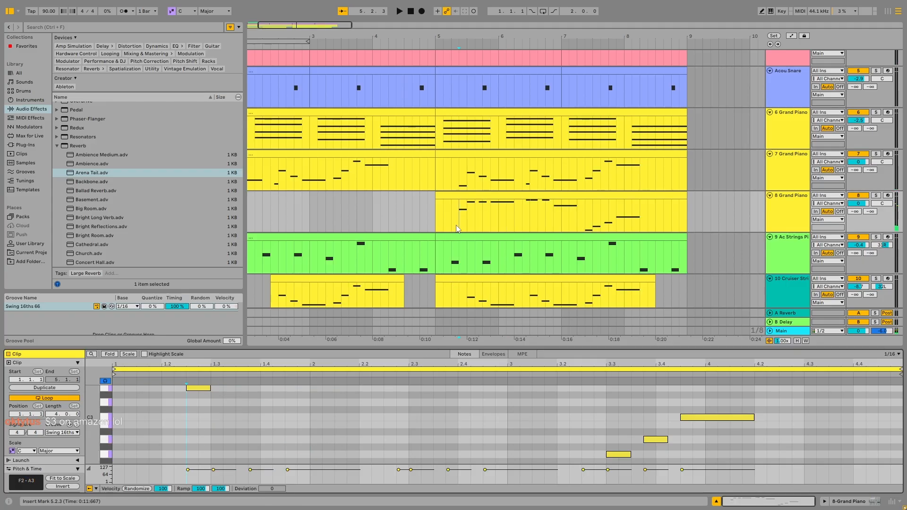
- Hide the note editor and play the full arrangement from 1.1.1 to the end of bar 8
left_click(439, 217)
key("space")
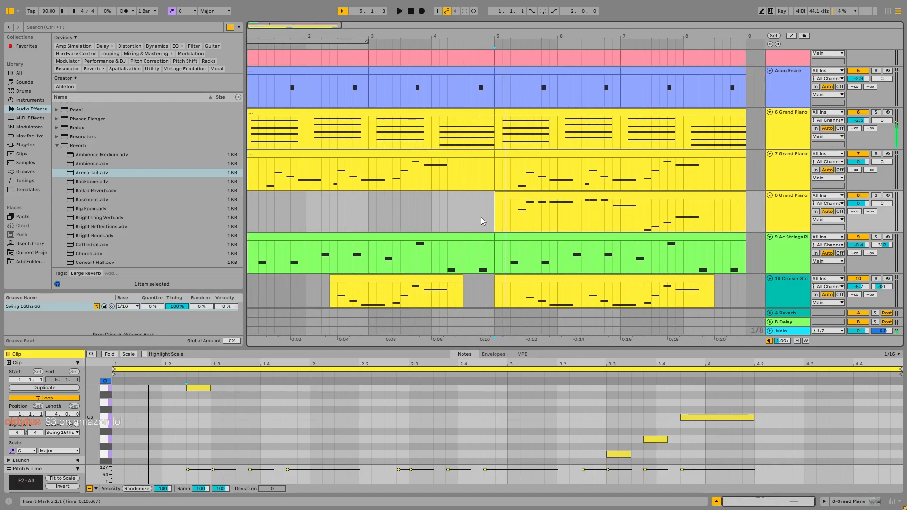
double_click(411, 11)
left_click(716, 501)
key("space")
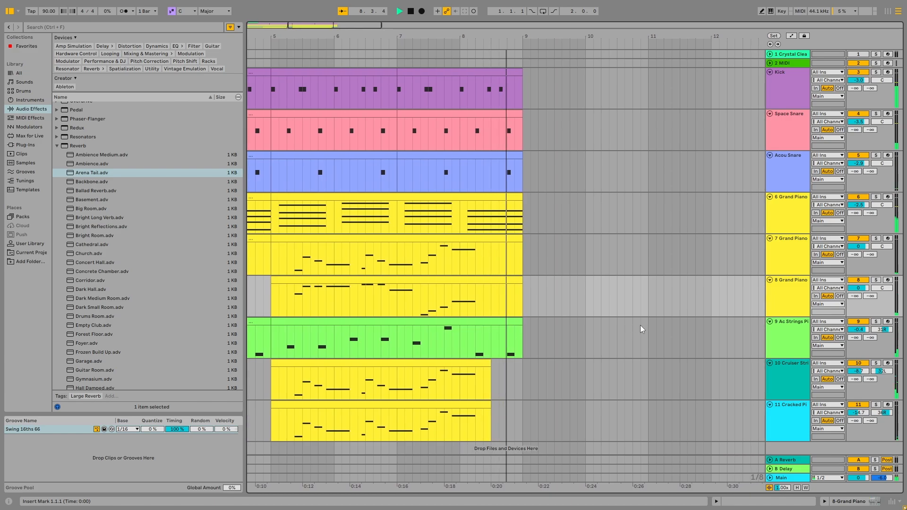
key("space")
- Leave full-screen view and open the 60 BPM Live set that contains the 8 Harp Concert track
left_click_drag(514, 101, 737, 217)
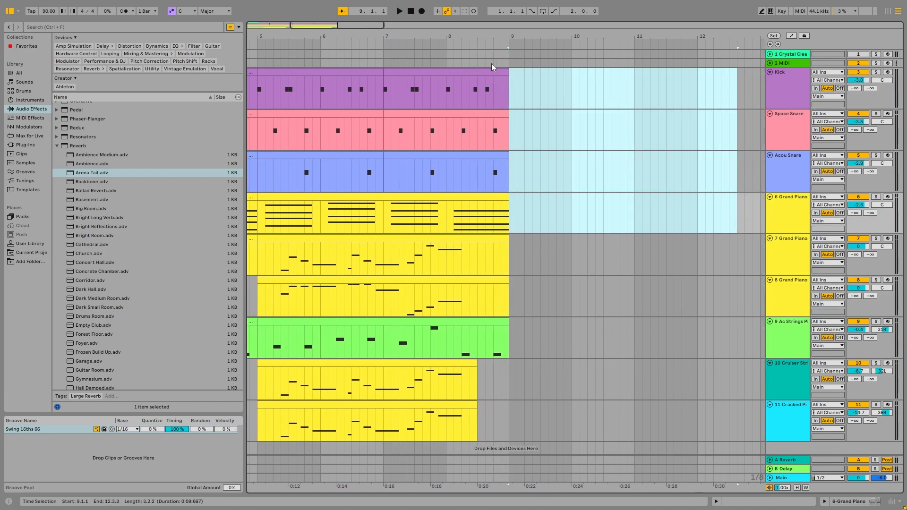
key("F11")
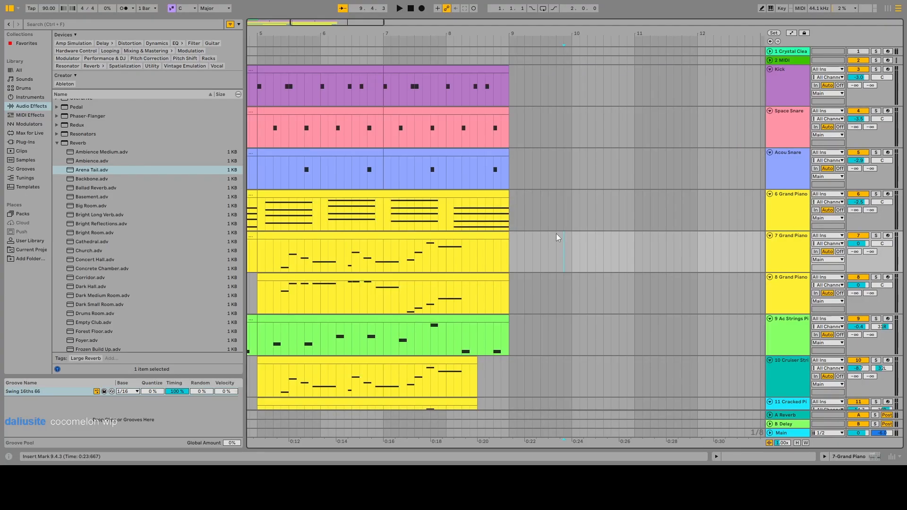
left_click(690, 118)
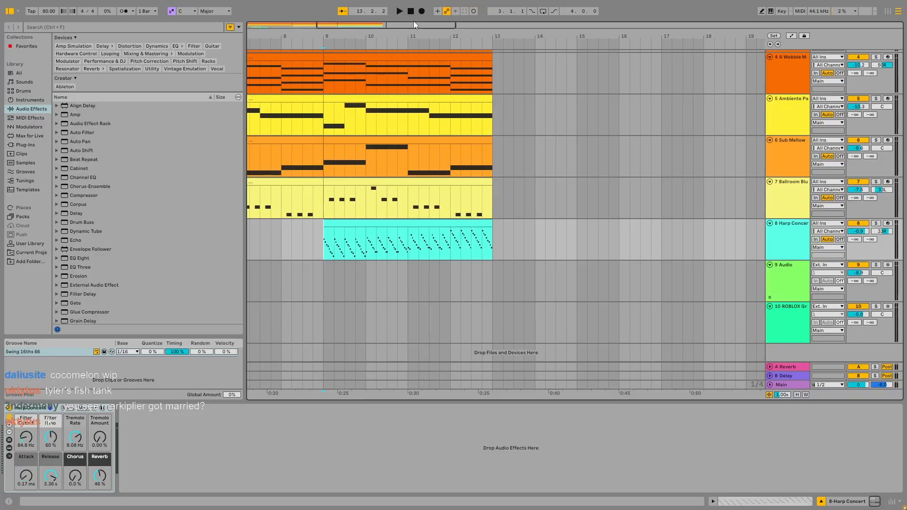
- Hide the device view, solo the 7 Ballroom Blues track and play it from 5.1.1
left_click_drag(764, 37, 700, 36)
scroll(324, 65, "up", 5)
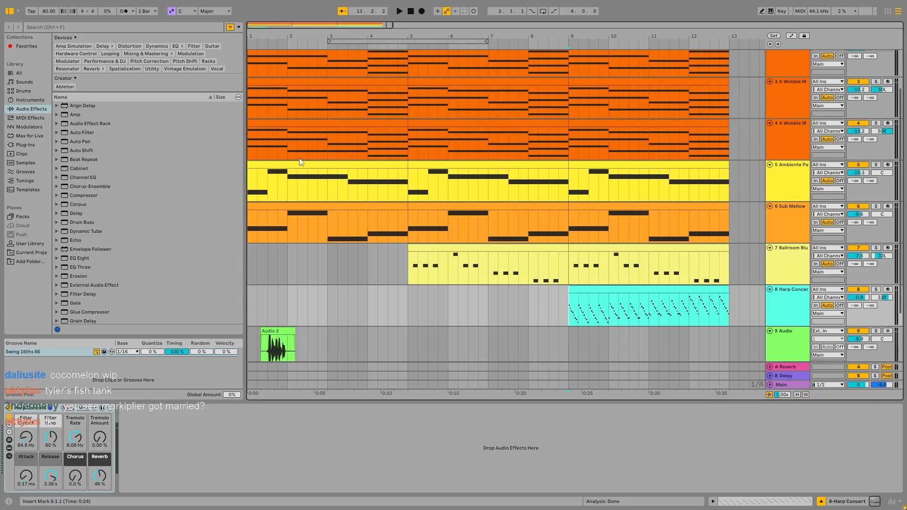
left_click(252, 72)
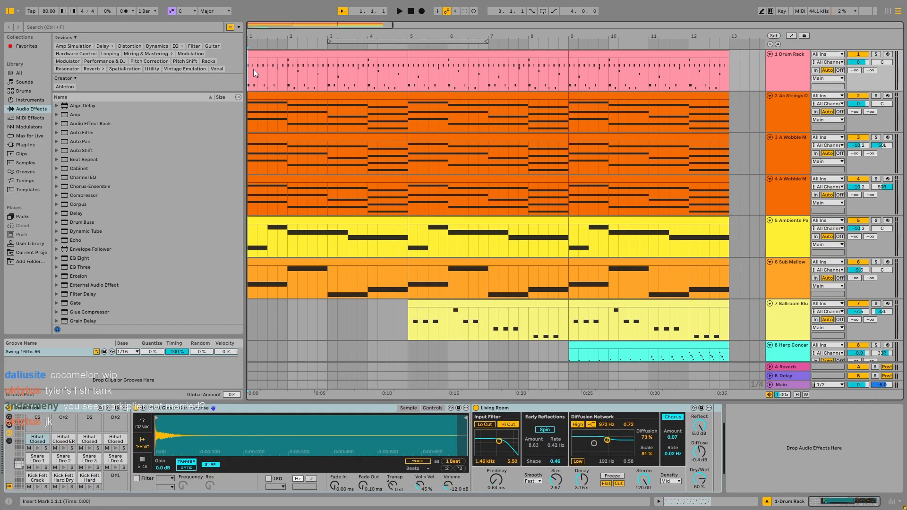
scroll(255, 72, "down", 2)
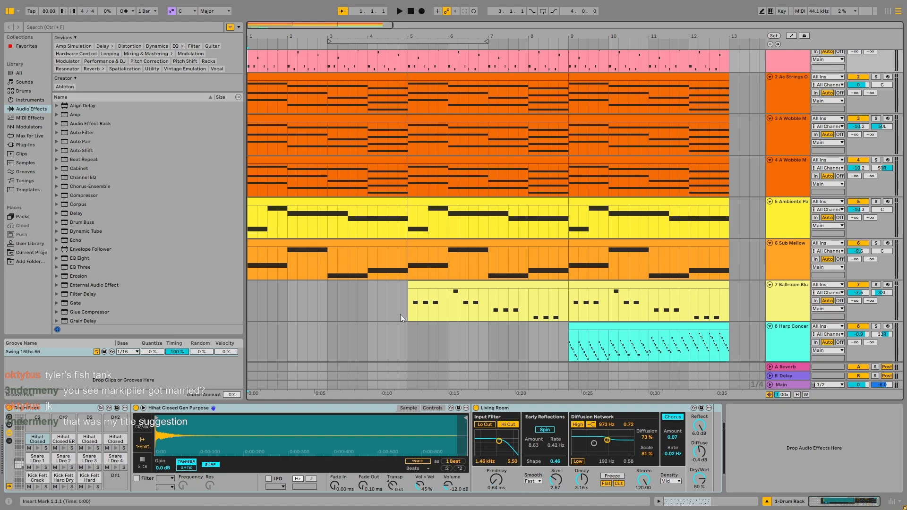
left_click(409, 310)
key("ctrl+alt+l")
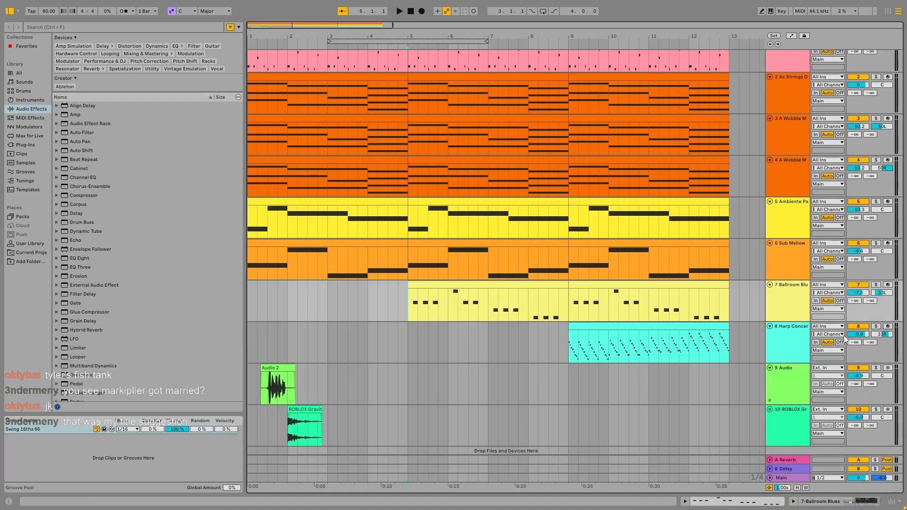
left_click(875, 284)
key("space")
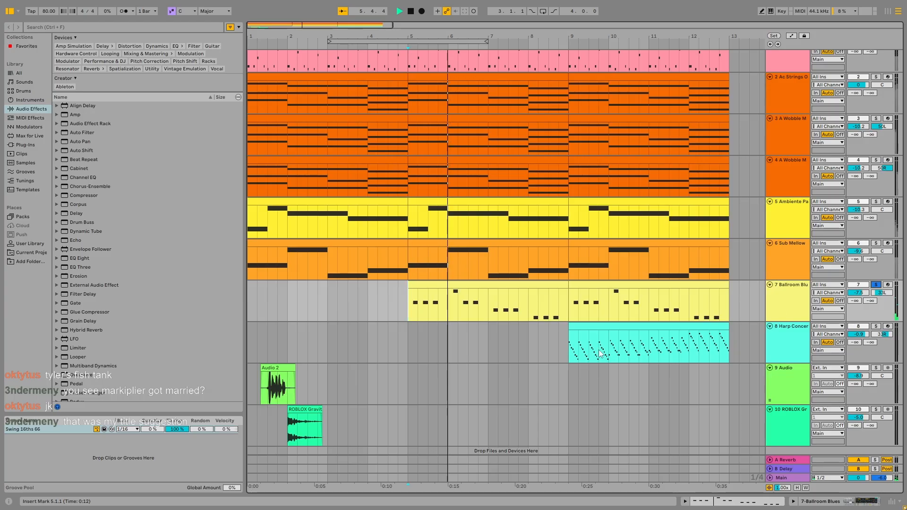
- Open the 7 Ballroom Blues clip at 5.1.1 in the note editor and stop playback
double_click(469, 288)
key("space")
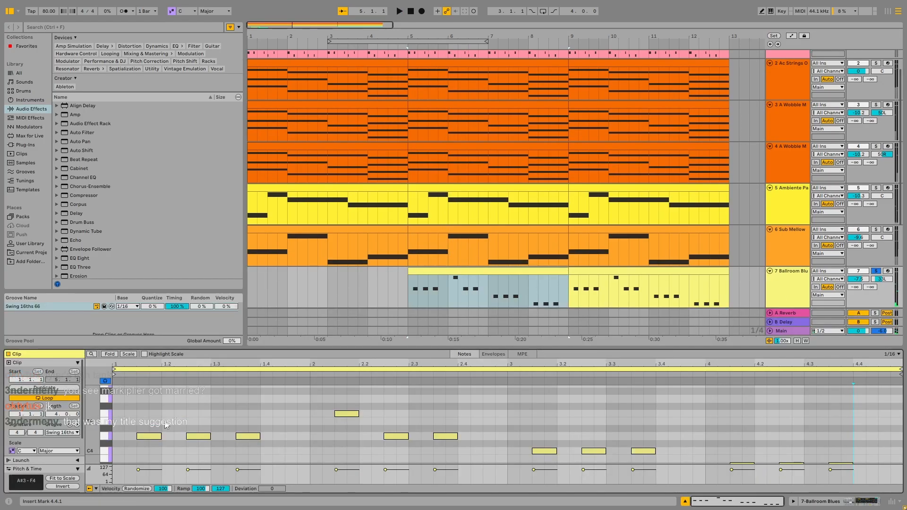
- Try to shift the first three D4 notes of the 7 Ballroom Blues clip to start at 1.2.1 and play them with 1 Drum Rack soloed
left_click_drag(152, 426, 252, 447)
left_click_drag(252, 437, 278, 438)
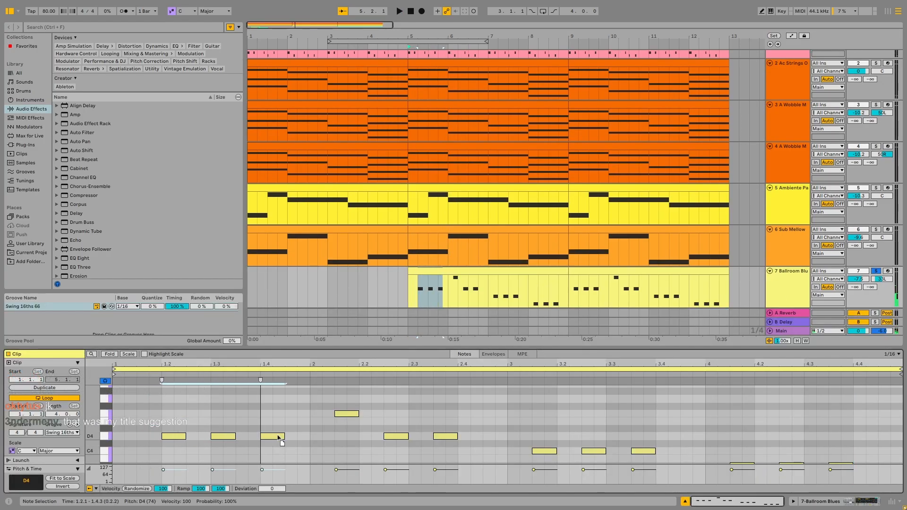
scroll(661, 165, "up", 2)
left_click(877, 54)
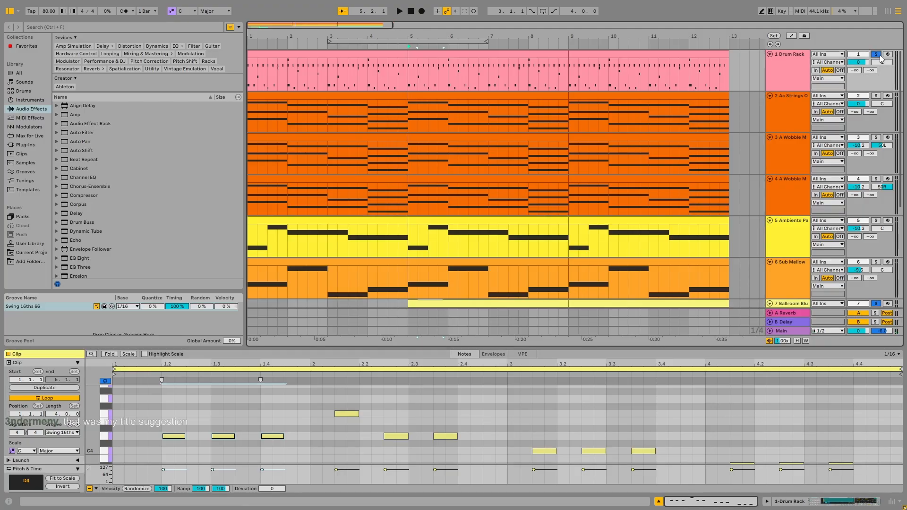
scroll(526, 197, "down", 2)
key("space")
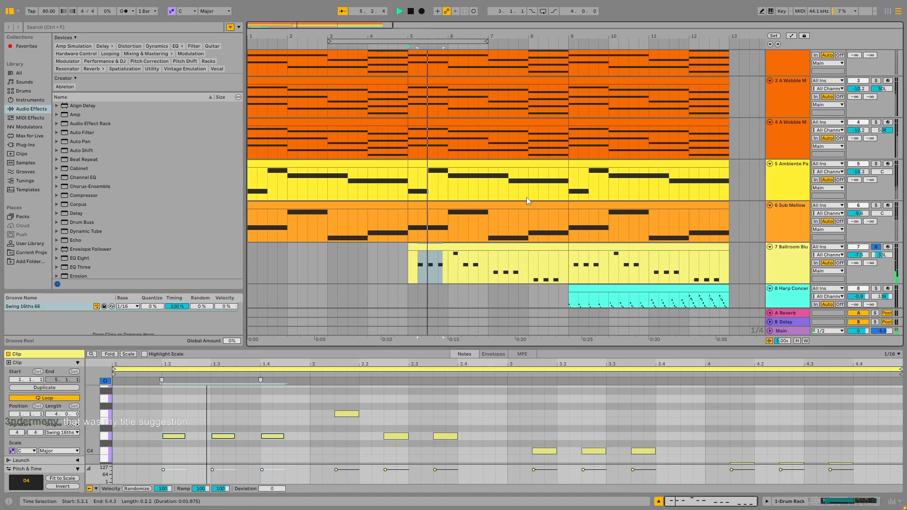
- Try to delete the middle of the first three D4 notes and play the remaining rhythm
left_click(228, 437)
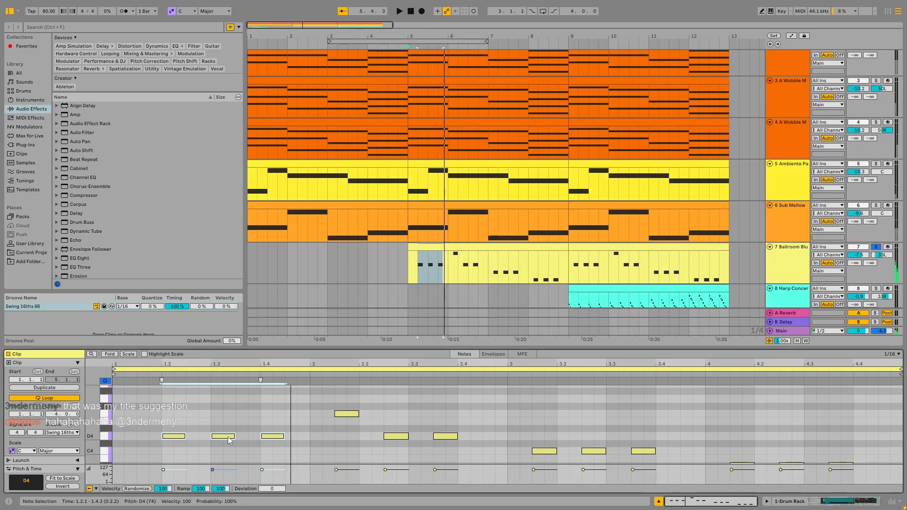
key("Delete")
key("space")
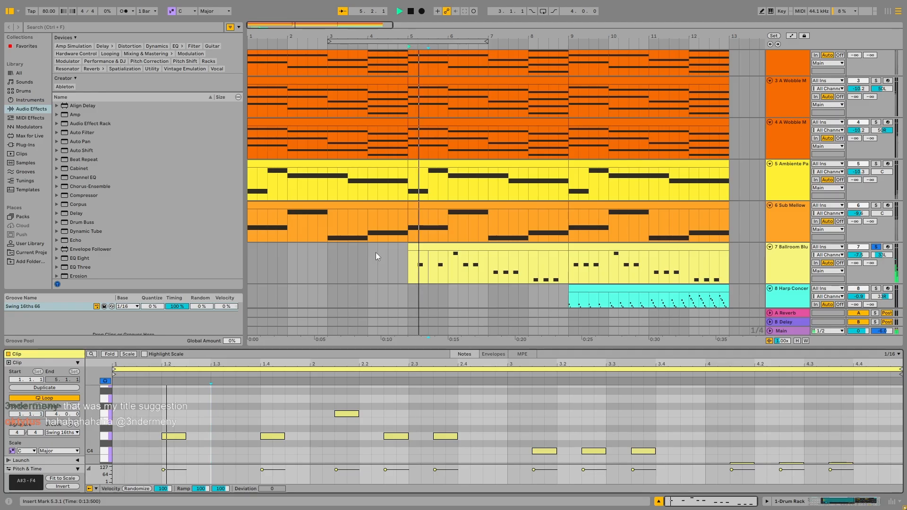
key("space")
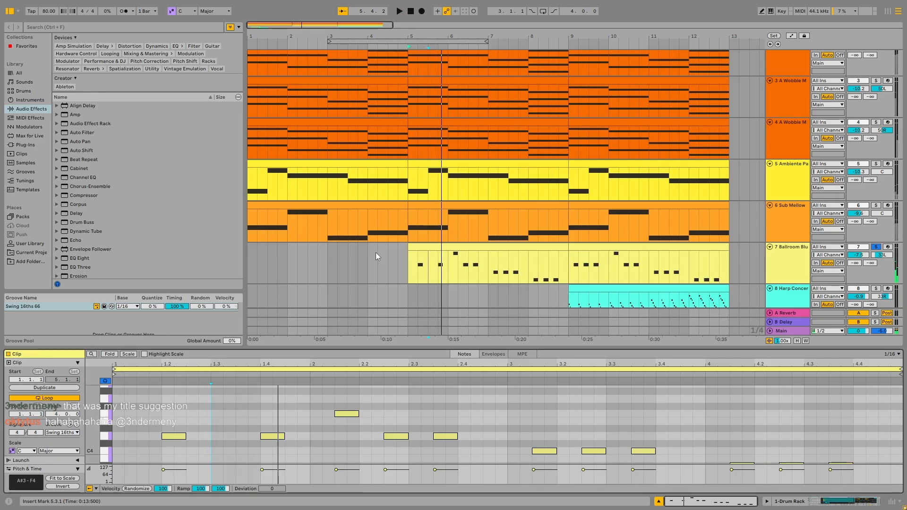
- Undo the D4 note deletion and the shift of the first three notes in the 7 Ballroom Blues clip
key("ctrl+z")
key("ctrl+z")
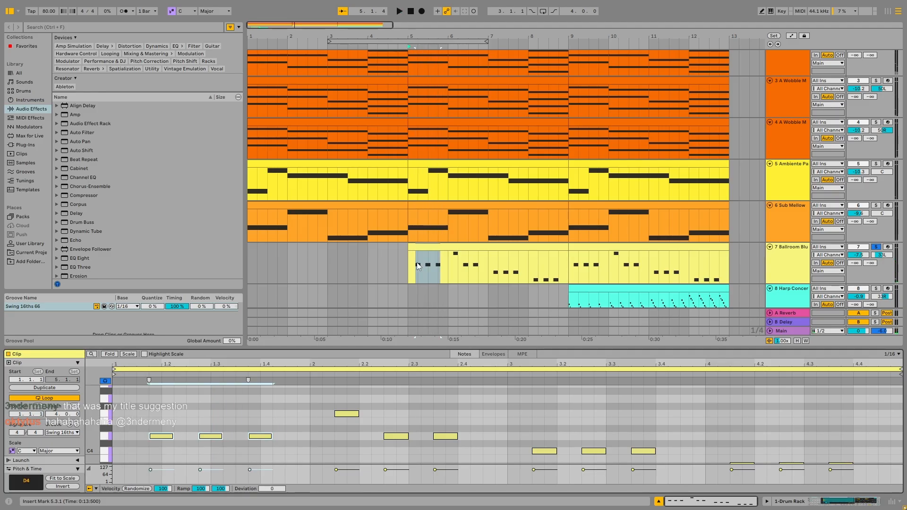
key("ctrl+z")
- Play the melody from 5.1.1, also solo the 8 Harp Concert track and lower its volume to -2.4 dB
left_click(404, 278)
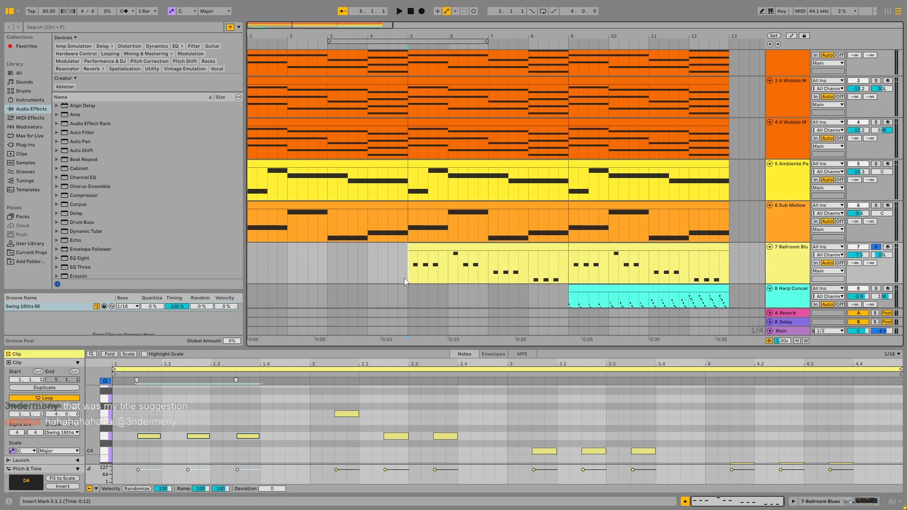
key("space")
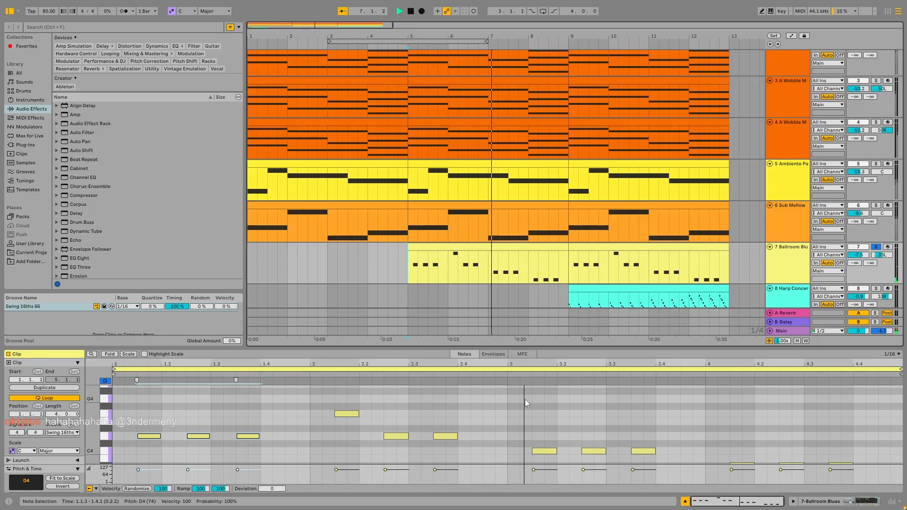
scroll(526, 398, "down", 5)
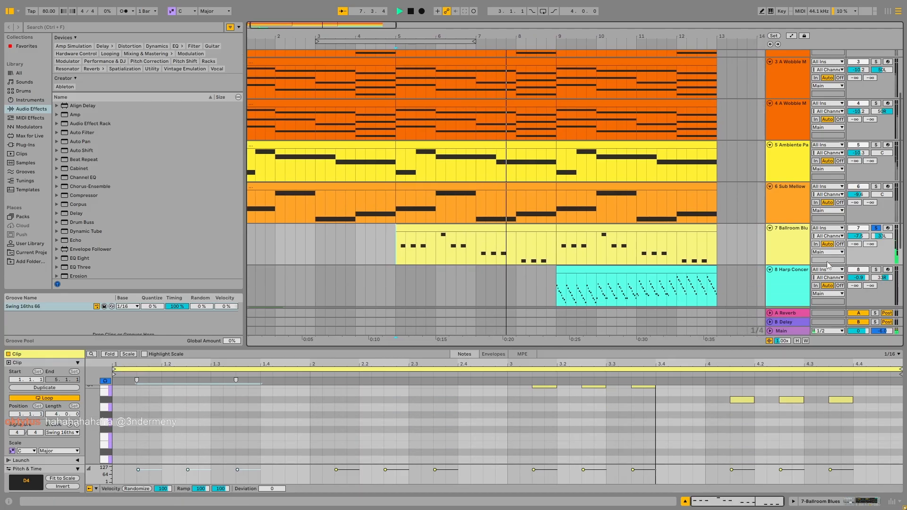
scroll(590, 265, "down", 2)
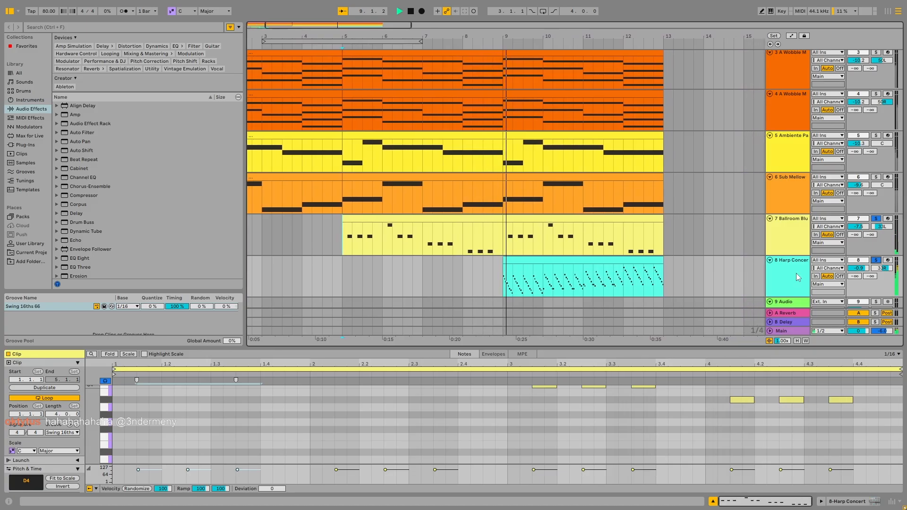
left_click_drag(862, 268, 861, 275)
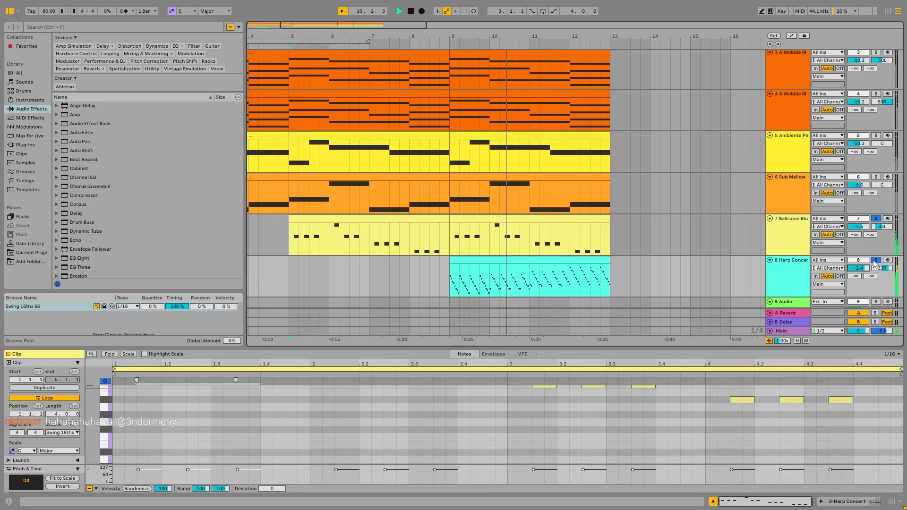
key("space")
- Unsolo all tracks, return the insert mark to 1.1.1 and hide the empty clip view
scroll(876, 215, "up", 3)
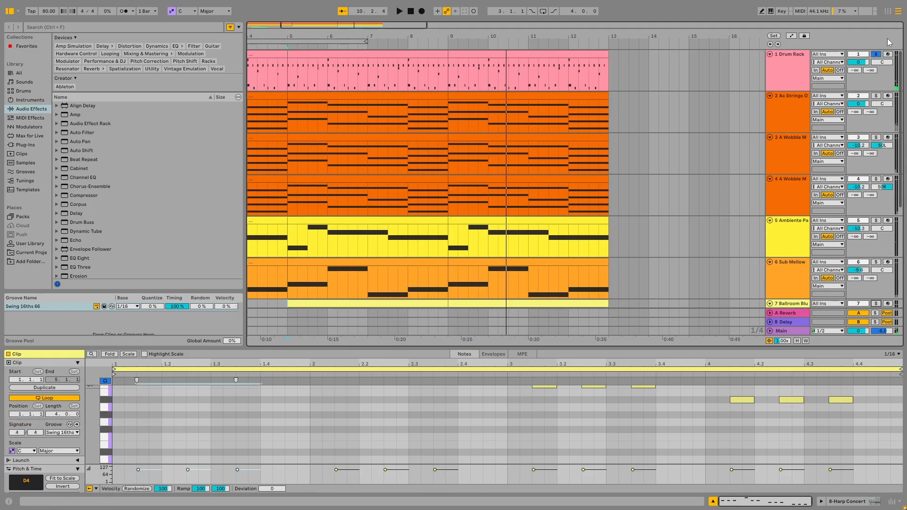
left_click(876, 54)
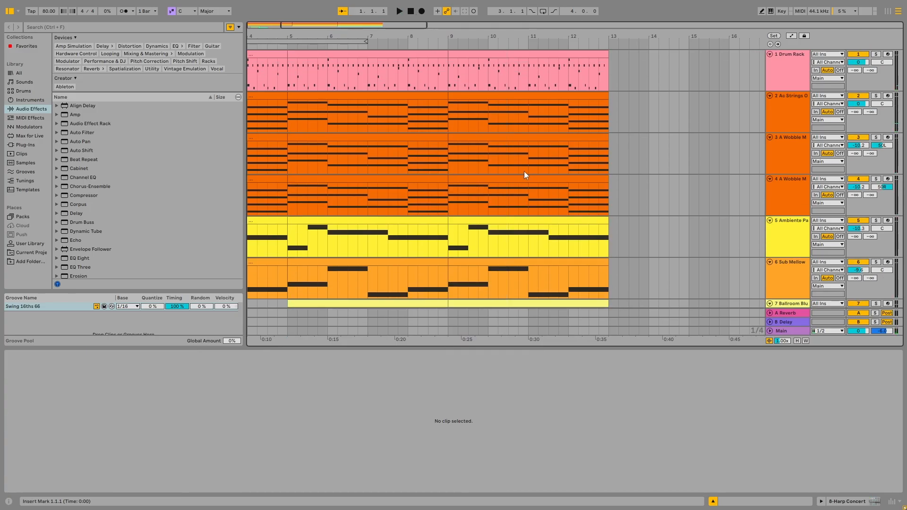
scroll(324, 196, "down", 2)
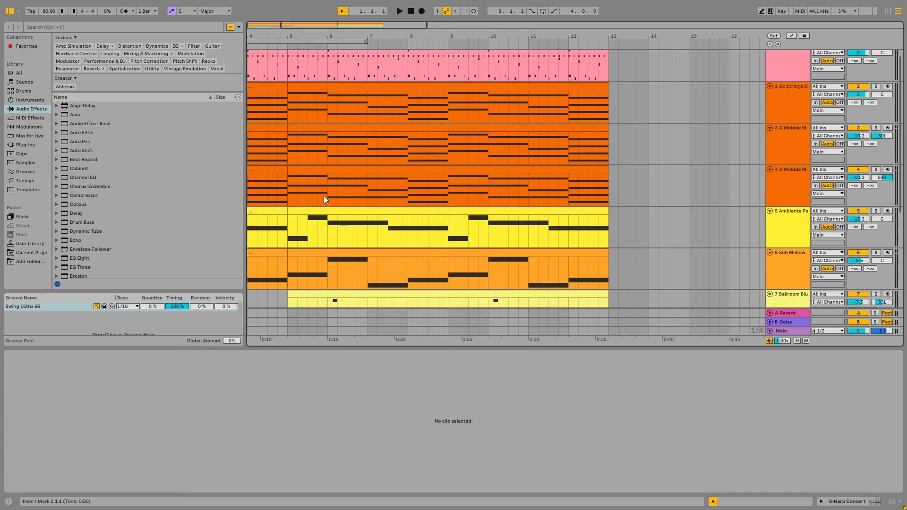
left_click(713, 501)
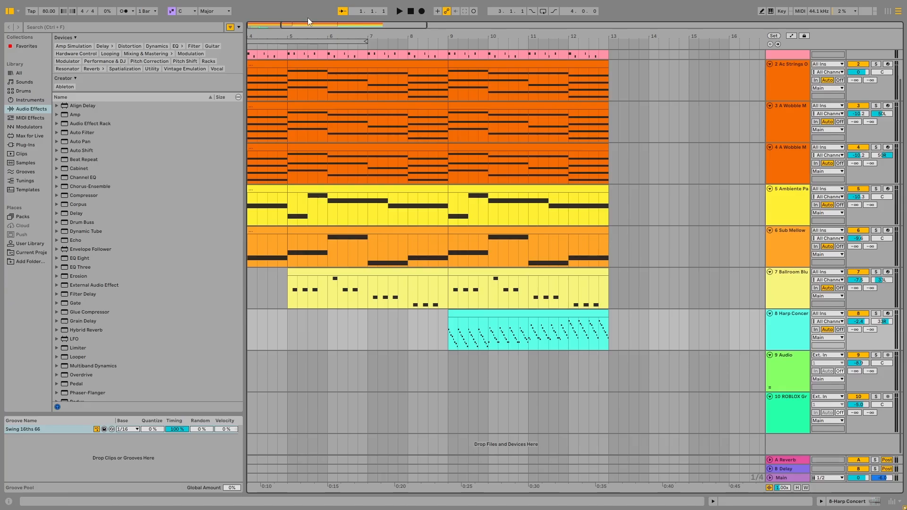
- Play the full arrangement from 1.1.1 and lower the Main track's volume to about -4 dB
key("F11")
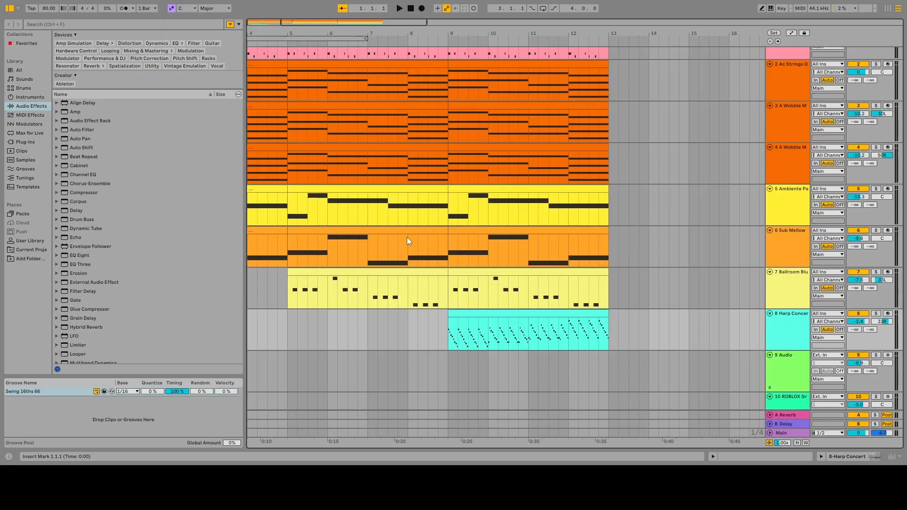
left_click_drag(339, 22, 305, 19)
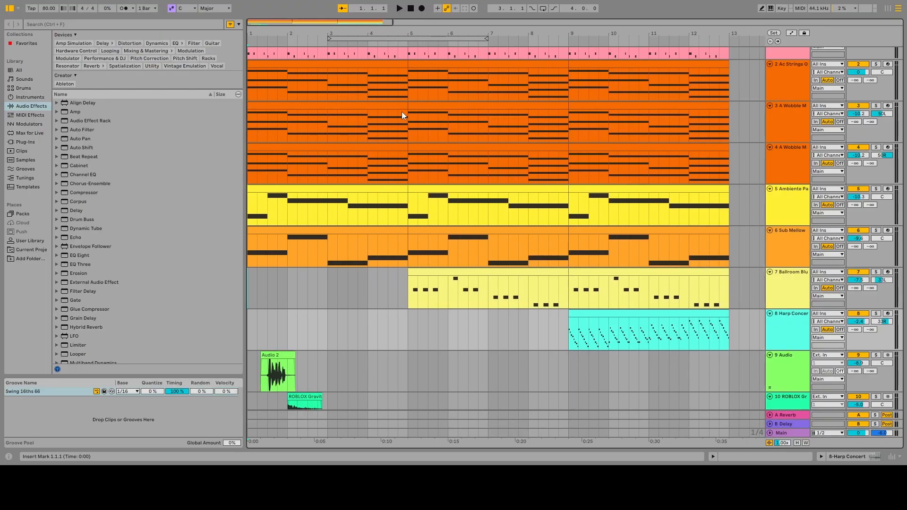
scroll(492, 208, "up", 3)
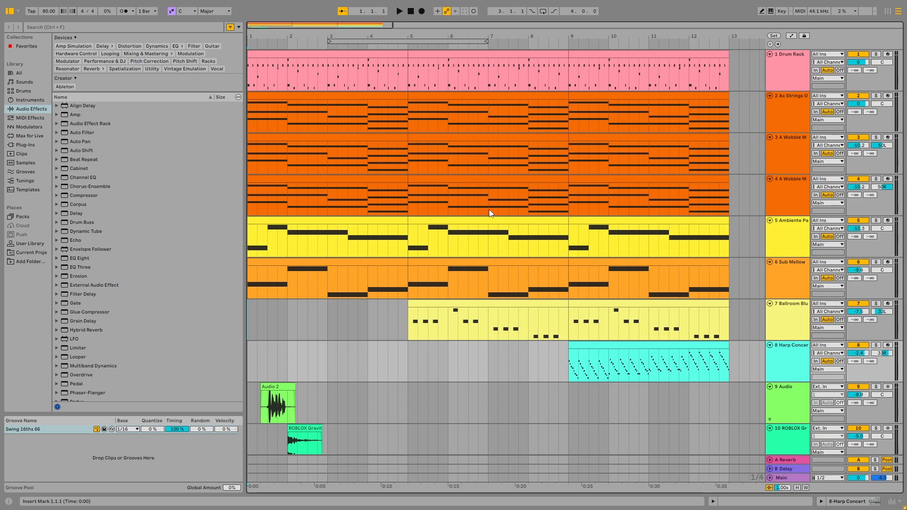
key("space")
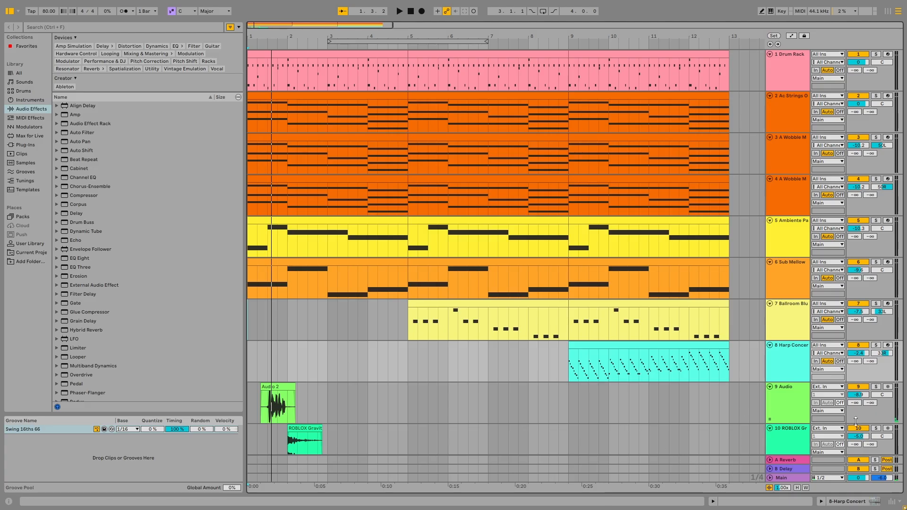
left_click(770, 478)
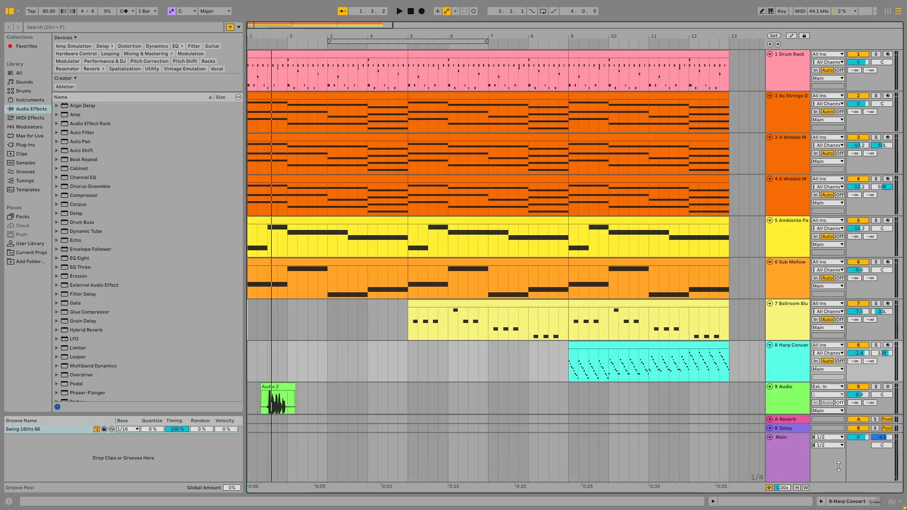
key("space")
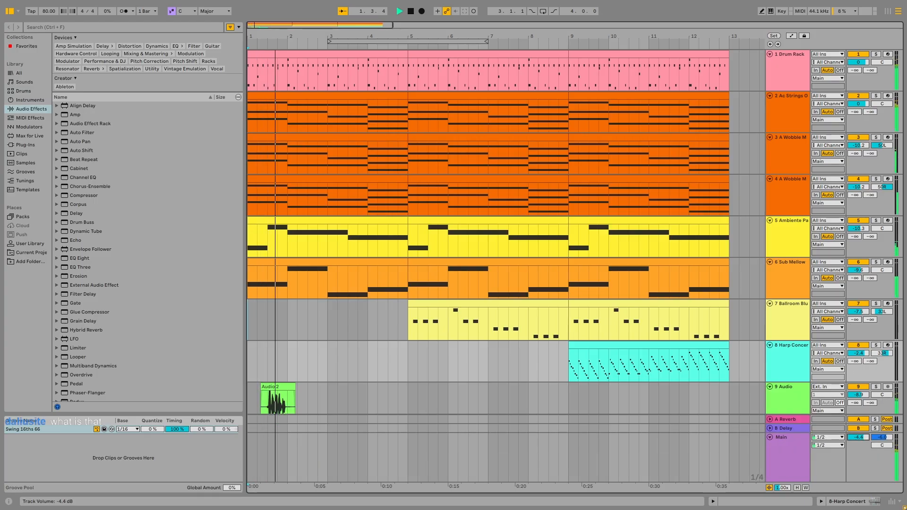
- Raise the 7 Ballroom Blues track's volume slightly while playing the arrangement through to the end of bar 12
scroll(563, 305, "down", 3)
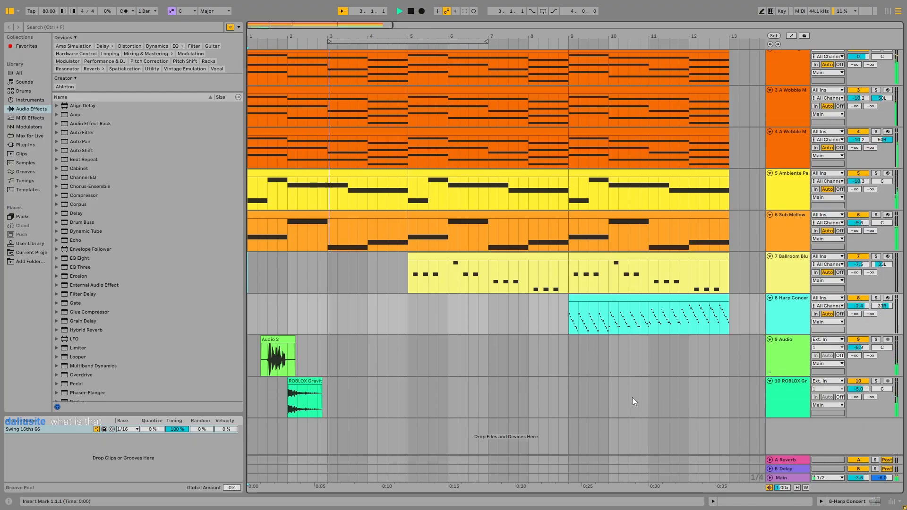
scroll(634, 396, "up", 3)
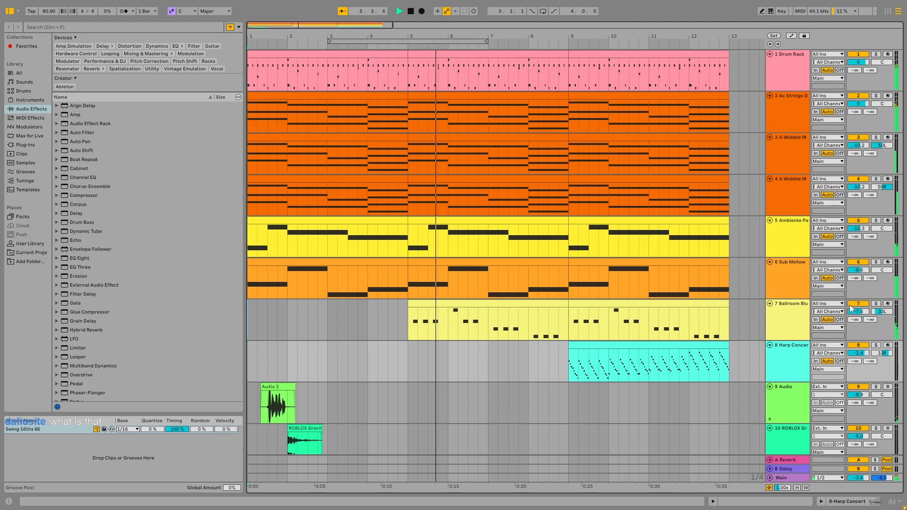
mouse_move(857, 312)
left_mouse_down()
mouse_move(857, 270)
mouse_move(857, 295)
left_mouse_up()
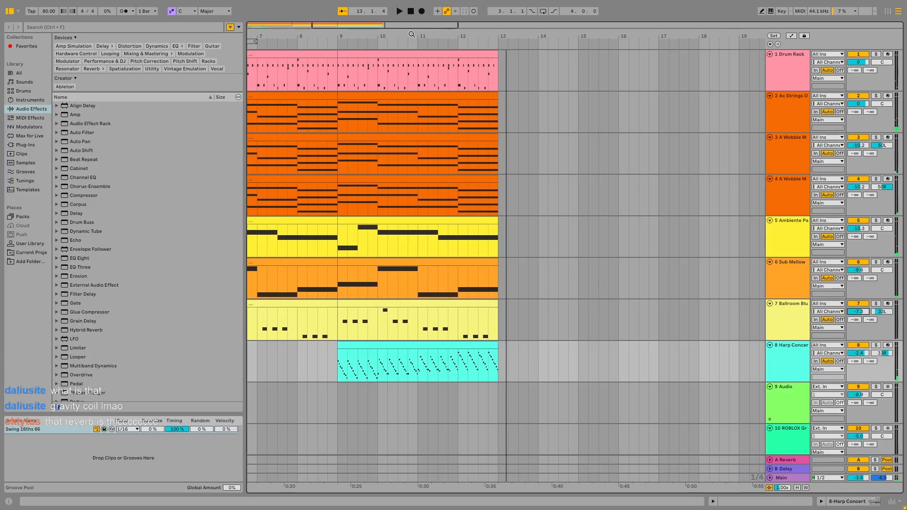
- Solo the 9 Audio track, play the Audio 2 clip from 1.3.1 and show the track's Long Tail and 4th Bandpass effects
left_click_drag(409, 27, 319, 27)
left_click(268, 406)
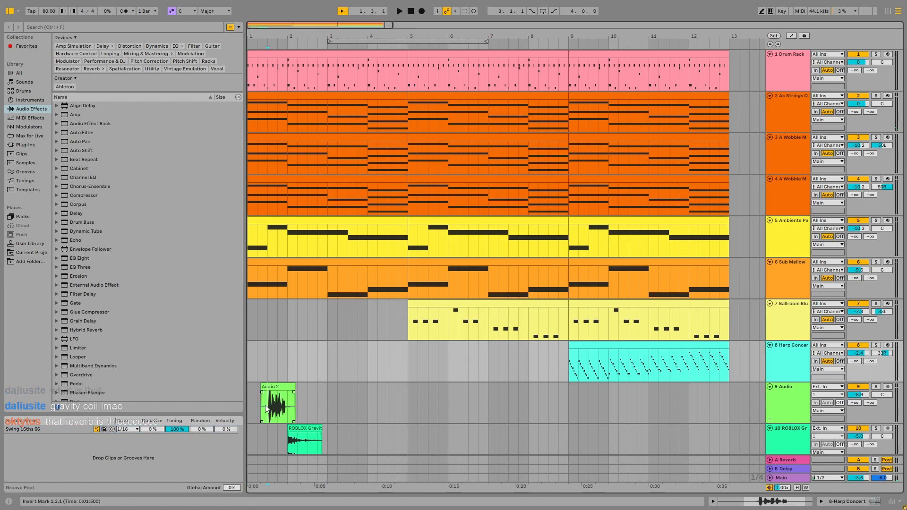
left_click(875, 387)
scroll(461, 321, "down", 2)
key("space")
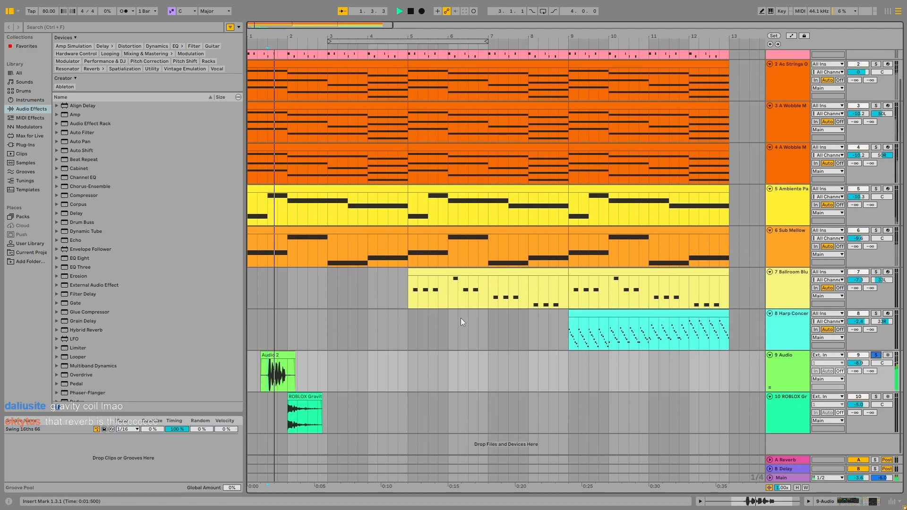
double_click(787, 376)
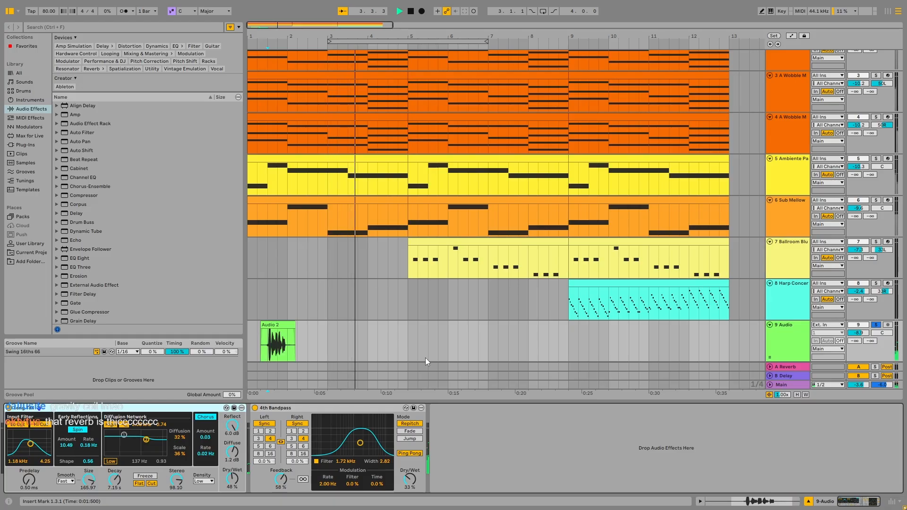
key("space")
key("space")
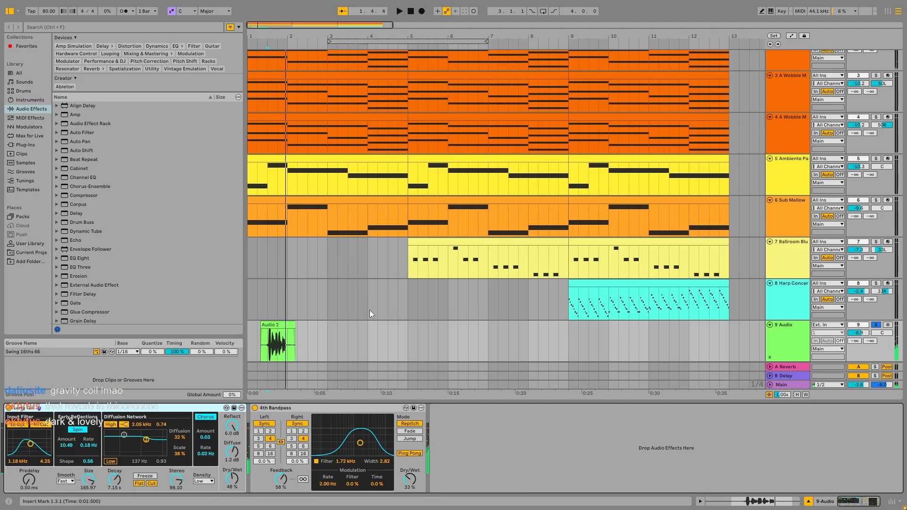
- Solo the 10 ROBLOX Gravity Coil track as well and play its clip from 2.1.1
left_click_drag(370, 310, 290, 331)
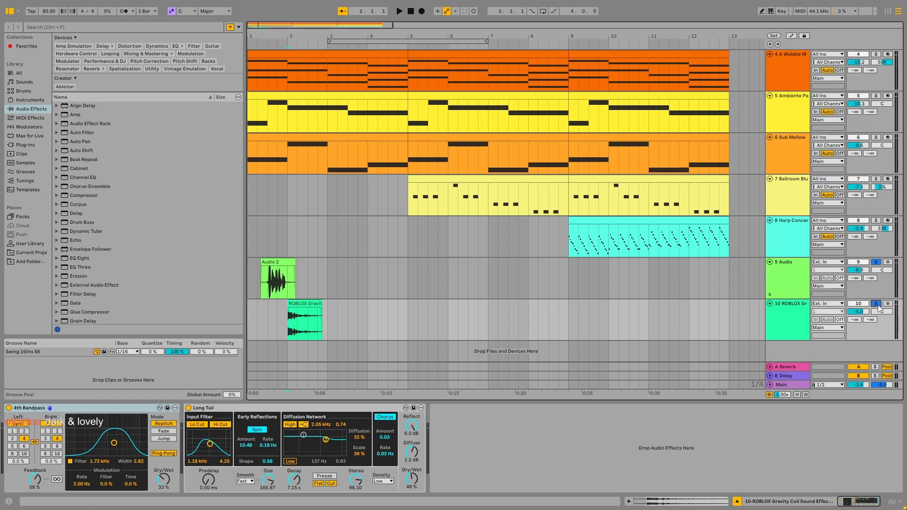
key("space")
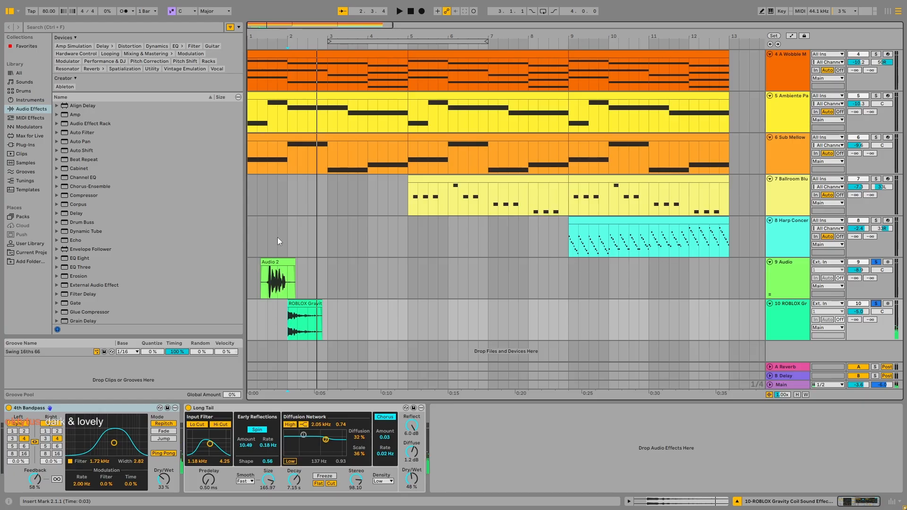
key("space")
- Play both sound-effect clips together starting inside the Audio 2 clip, and unsolo tracks 9 and 10
left_click(276, 284)
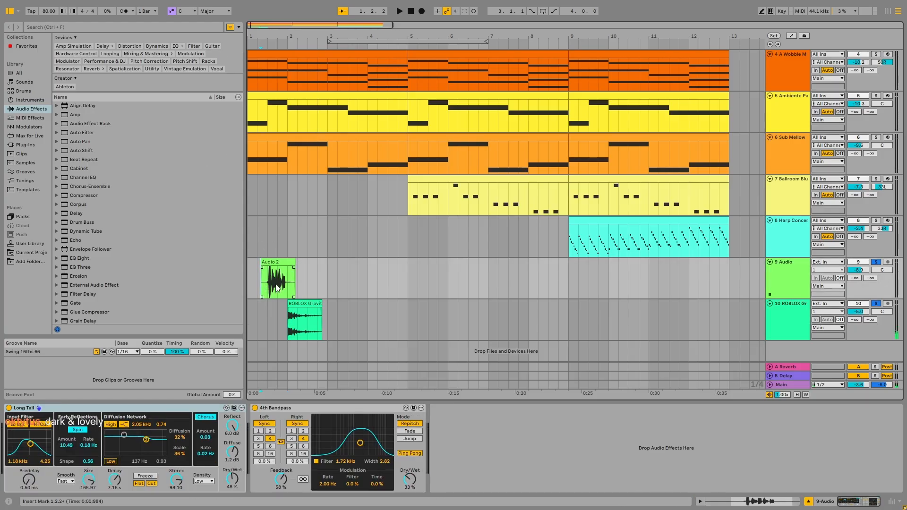
key("space")
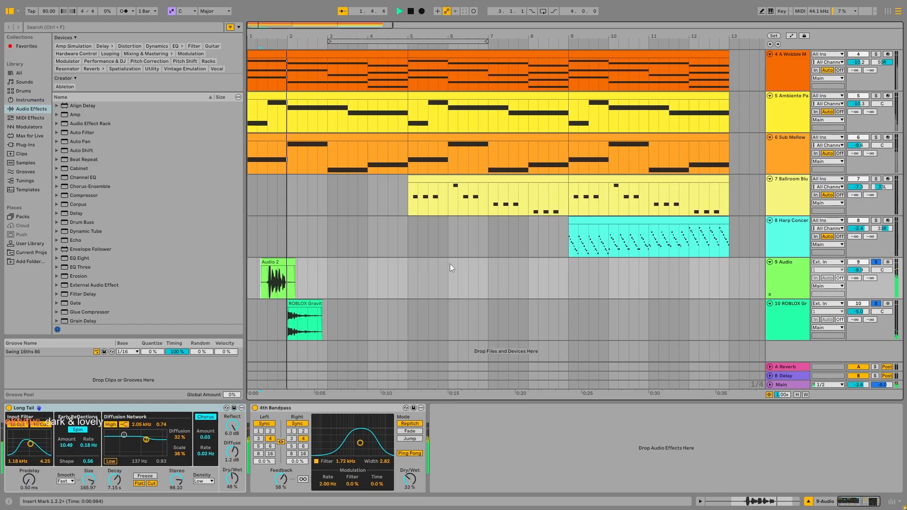
left_click(875, 305)
left_click(876, 263)
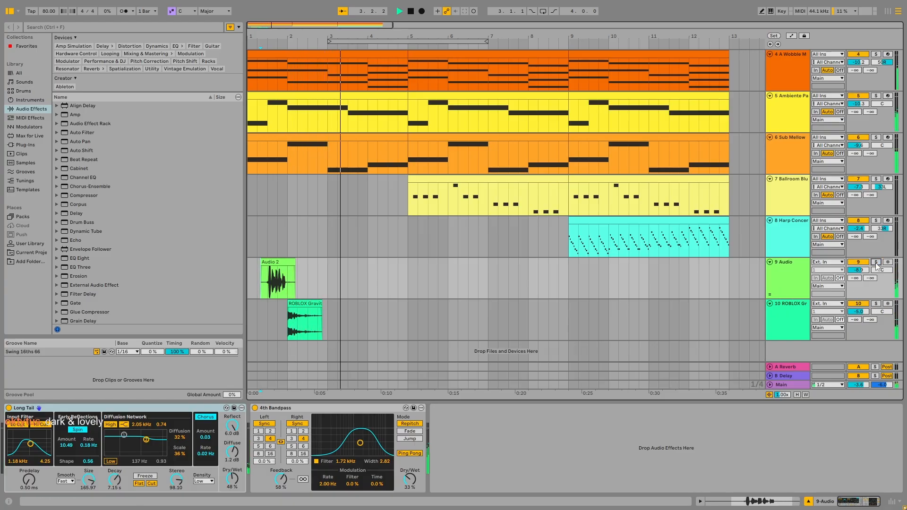
- Play the full arrangement from 9.1.1, where the harp enters, past the end of bar 12 and leave full-screen view
scroll(548, 262, "up", 2)
left_click(565, 292)
key("space")
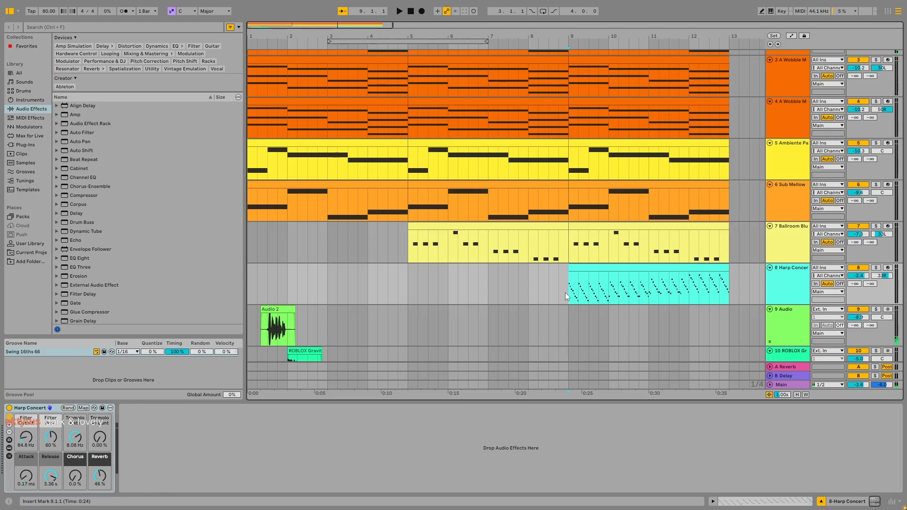
key("space")
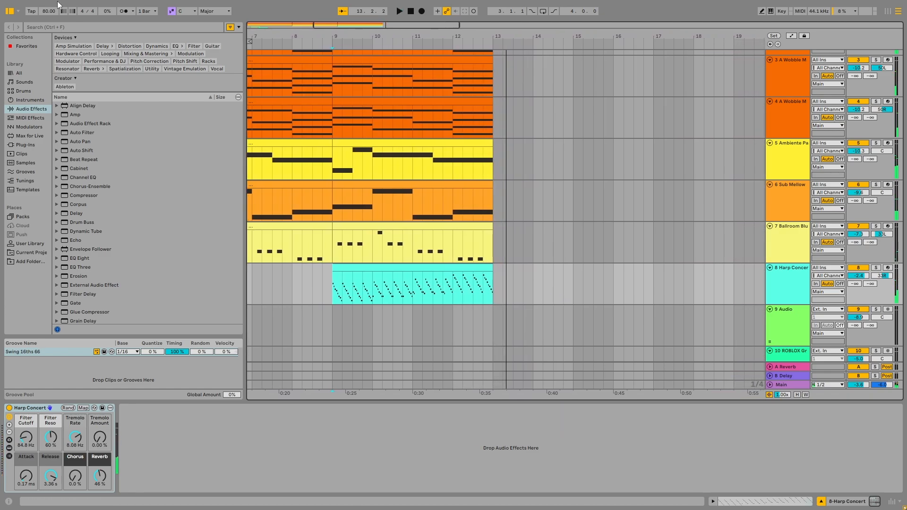
key("F11")
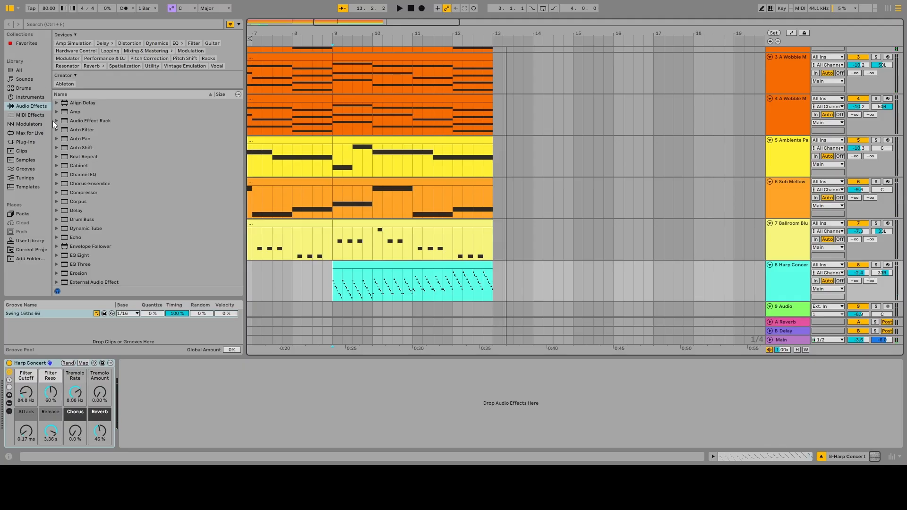